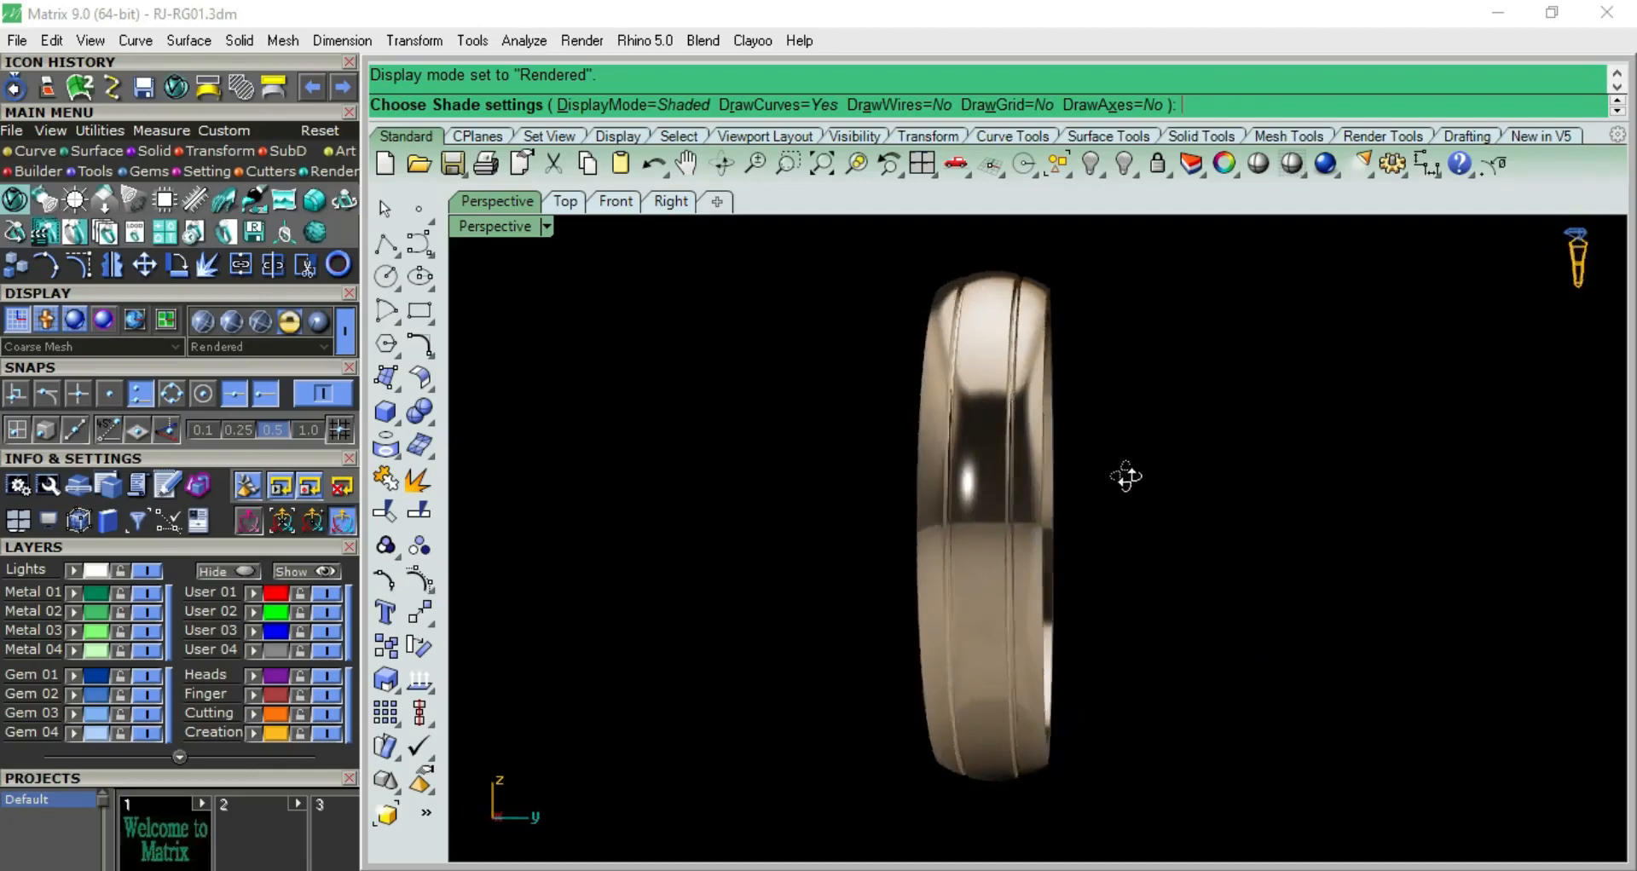
Examine the finished ring band in rendered display and its grooved profile in wireframe from the Right view
key(Right)
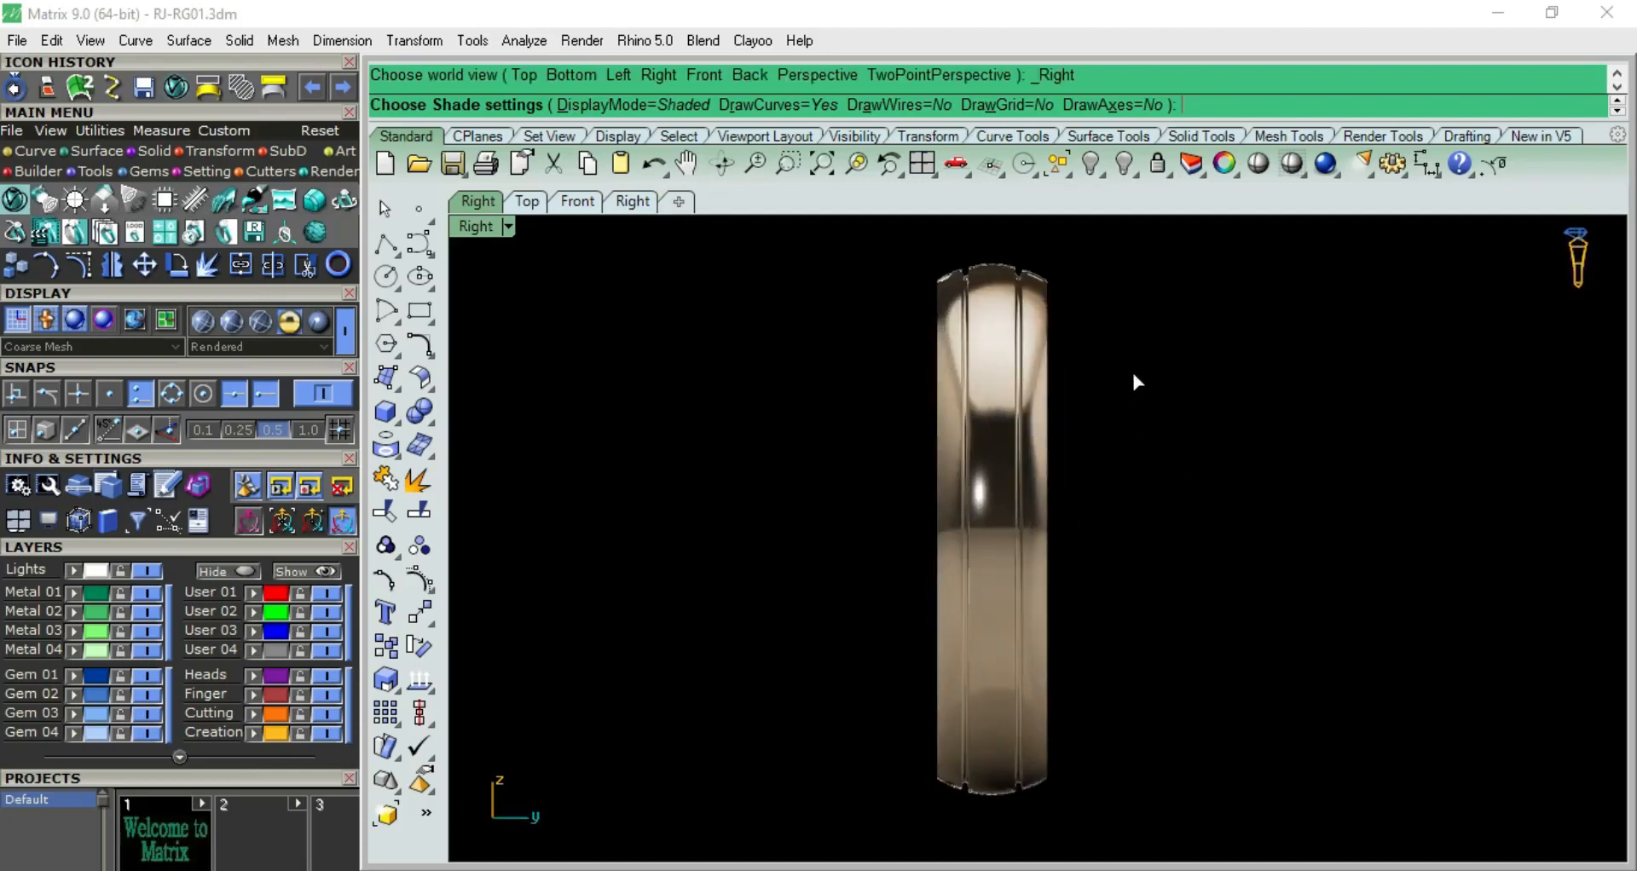
right_drag(1120, 376, 1096, 475)
right_click(1089, 425)
scroll(995, 398, up, 4)
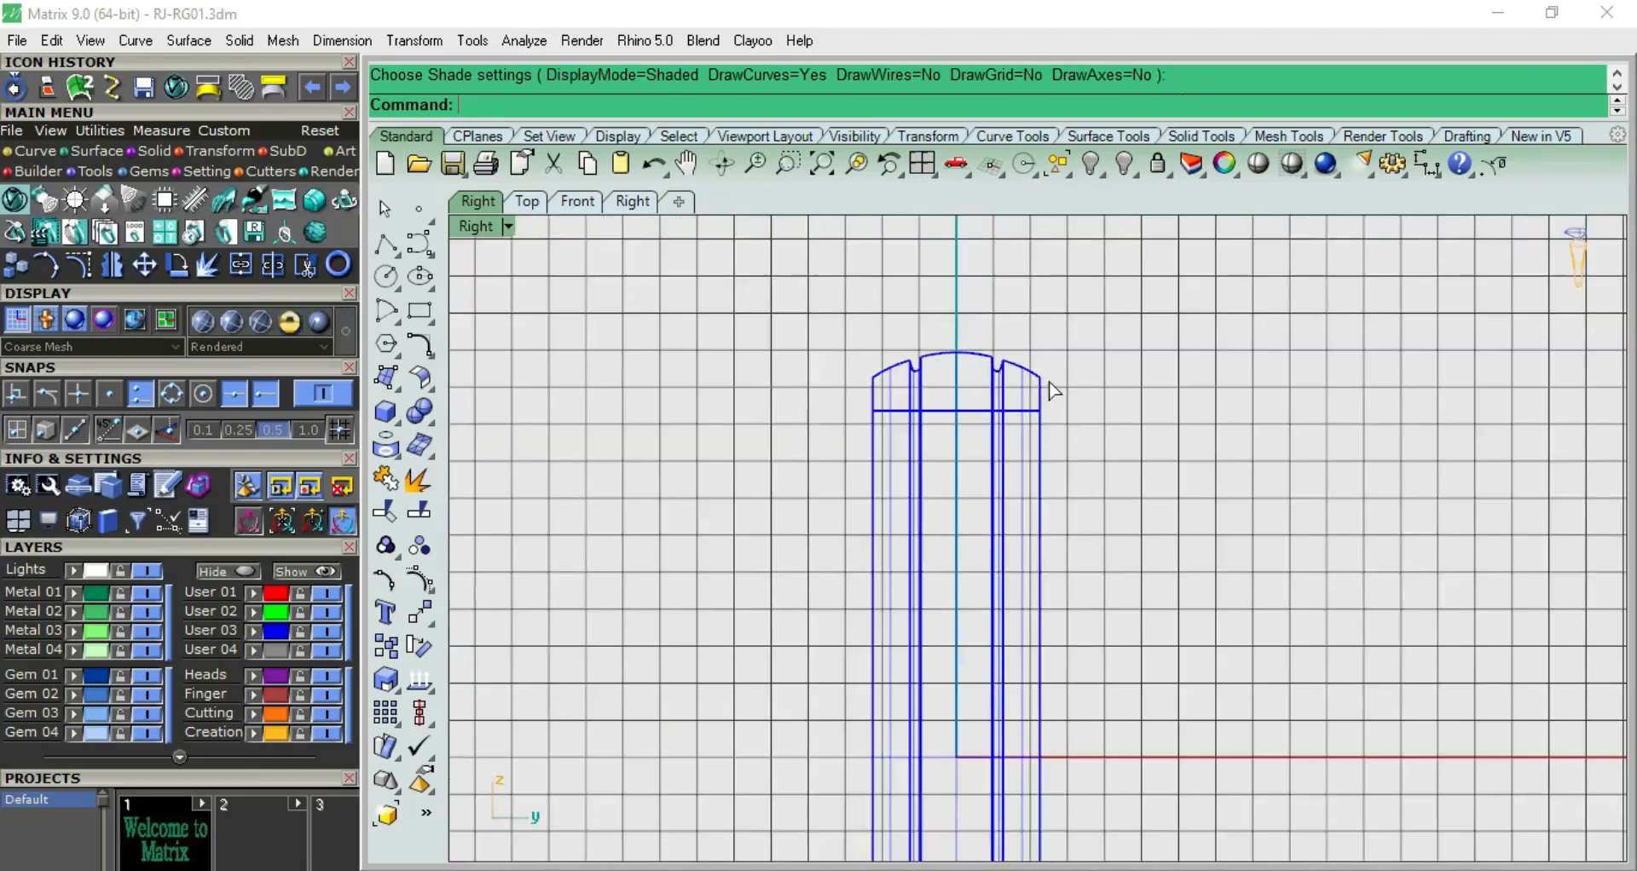
key(Up)
key(Down)
right_drag(1066, 600, 877, 474)
scroll(919, 435, down, 3)
click(1004, 422)
scroll(1069, 424, down, 2)
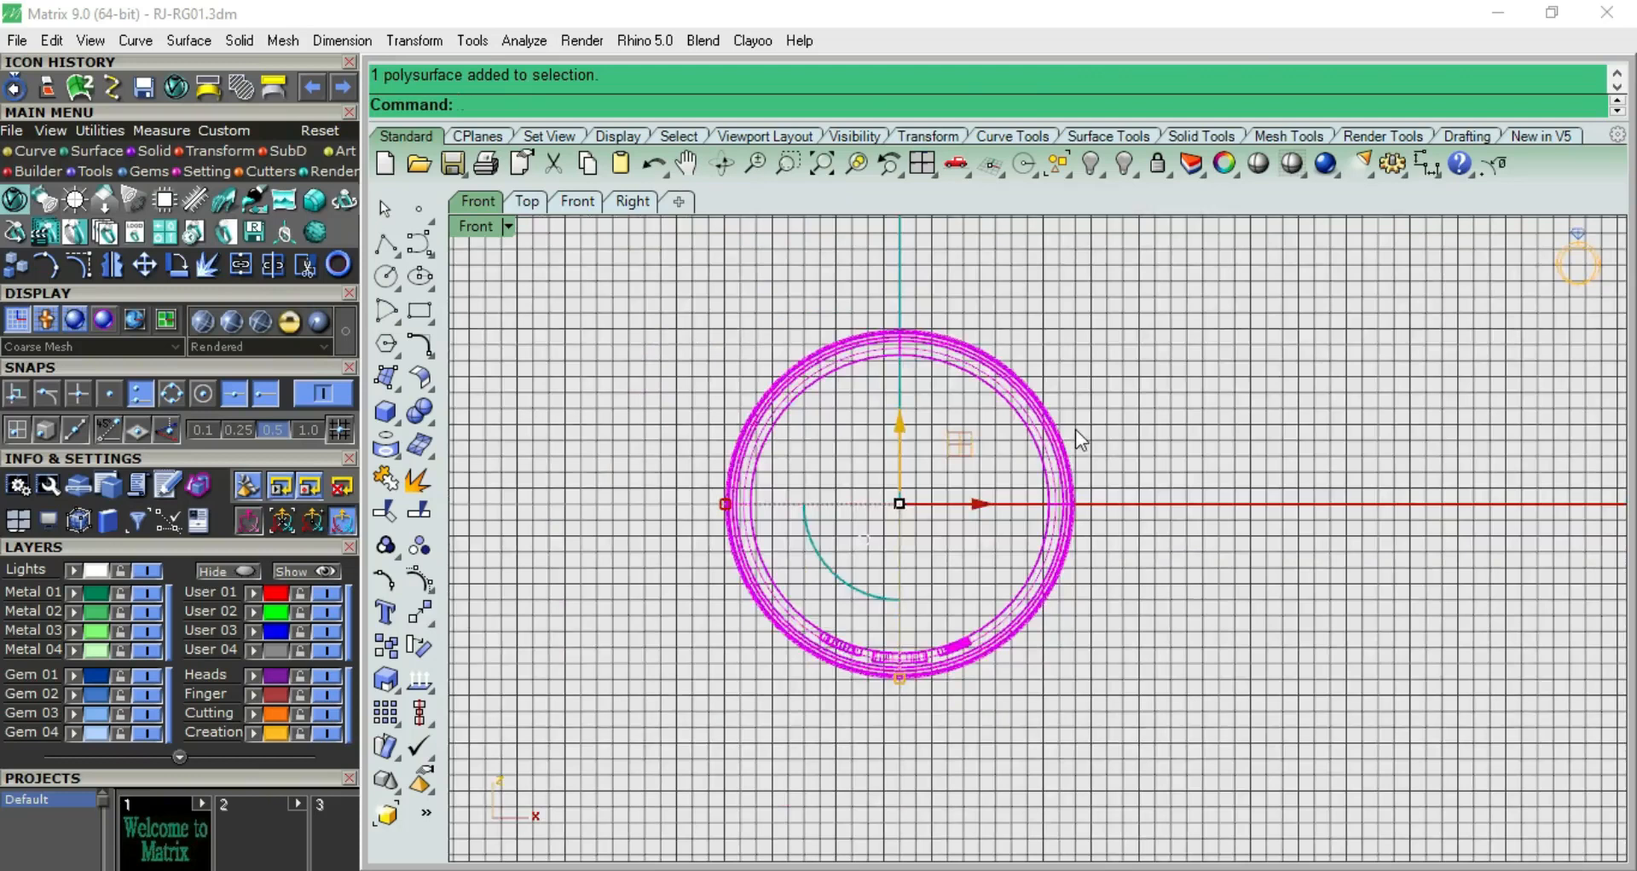
key(Up)
key(Down)
click(980, 503)
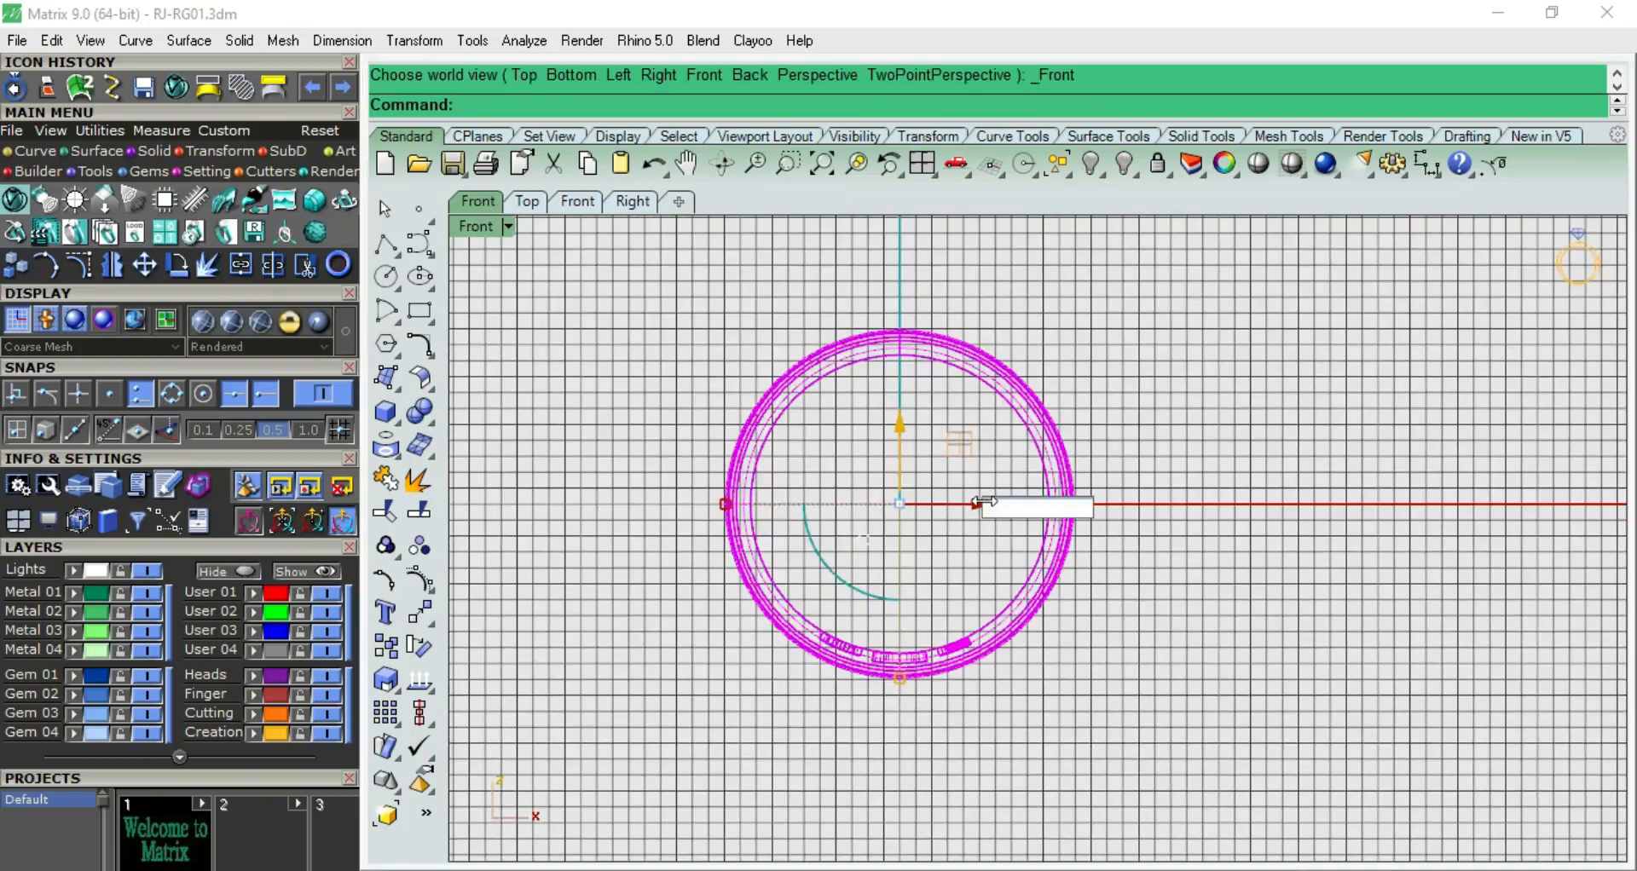
key(Escape)
key(Escape)
In the Top view, move the ring band 20 mm along the Y axis, away from the origin
key(Up)
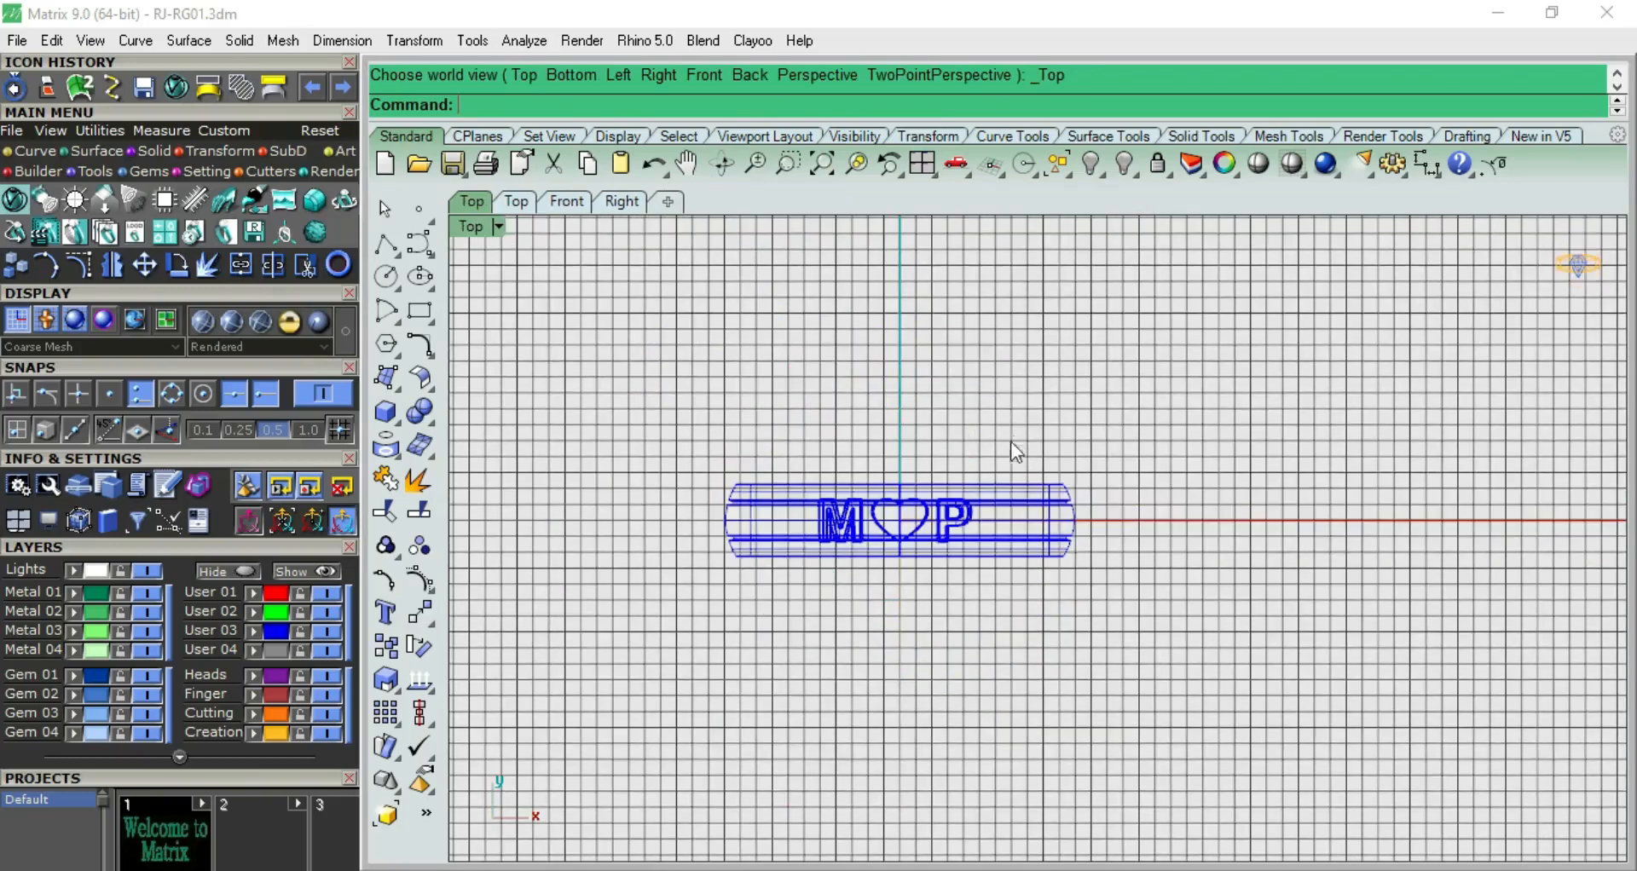
click(985, 493)
click(902, 443)
text(20)
key(Return)
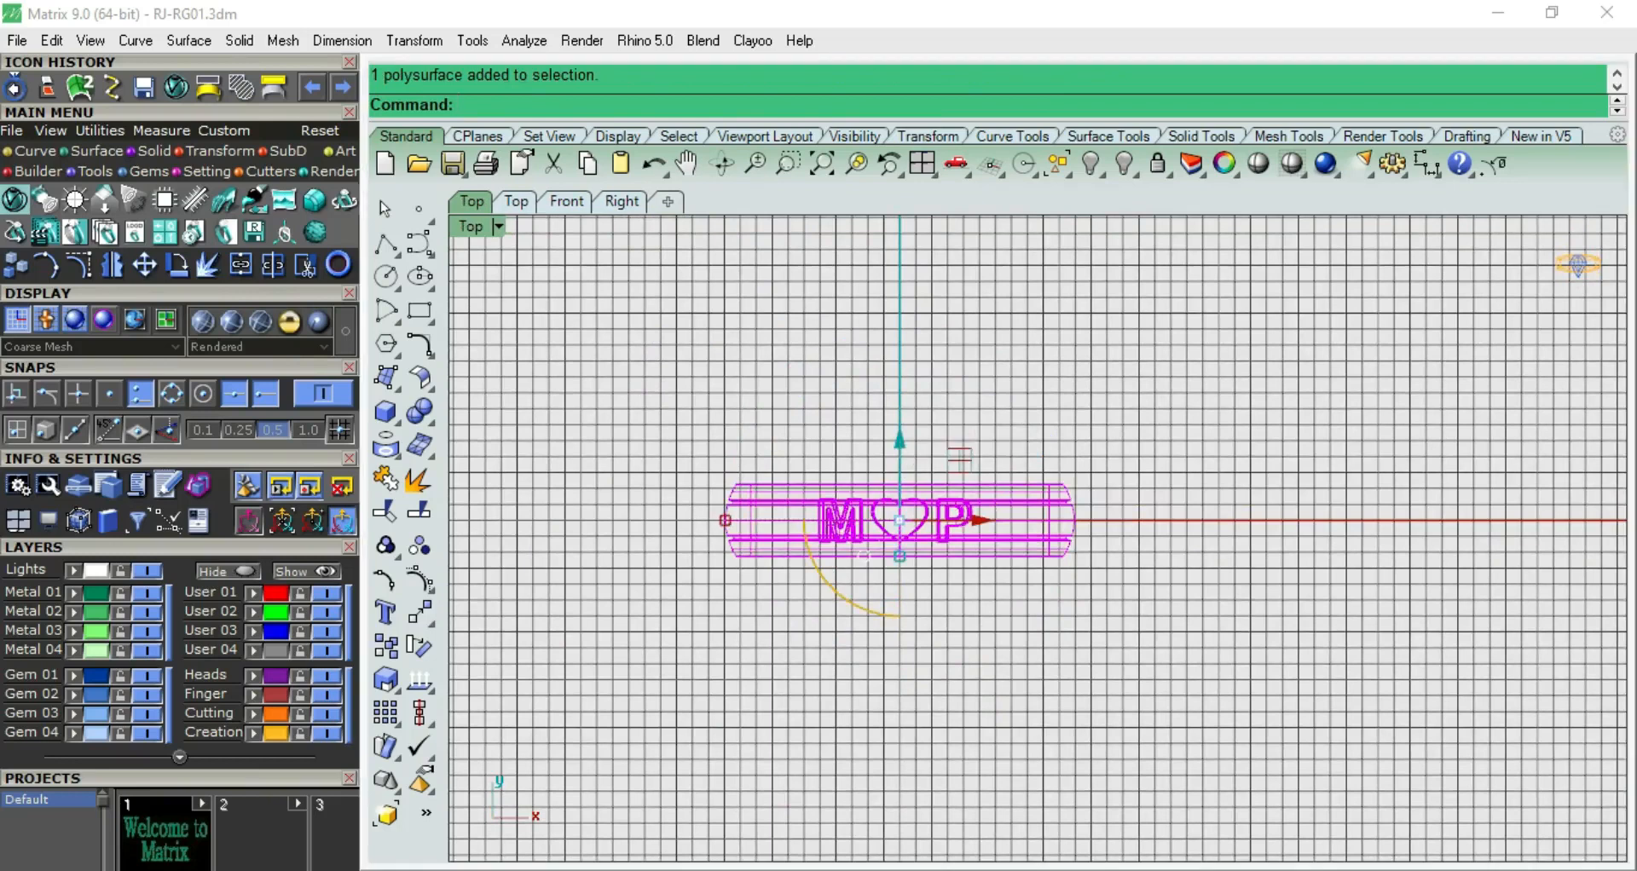
Delete the separate M, heart and P surfaces at the origin and hide the moved ring band
scroll(921, 456, down, 2)
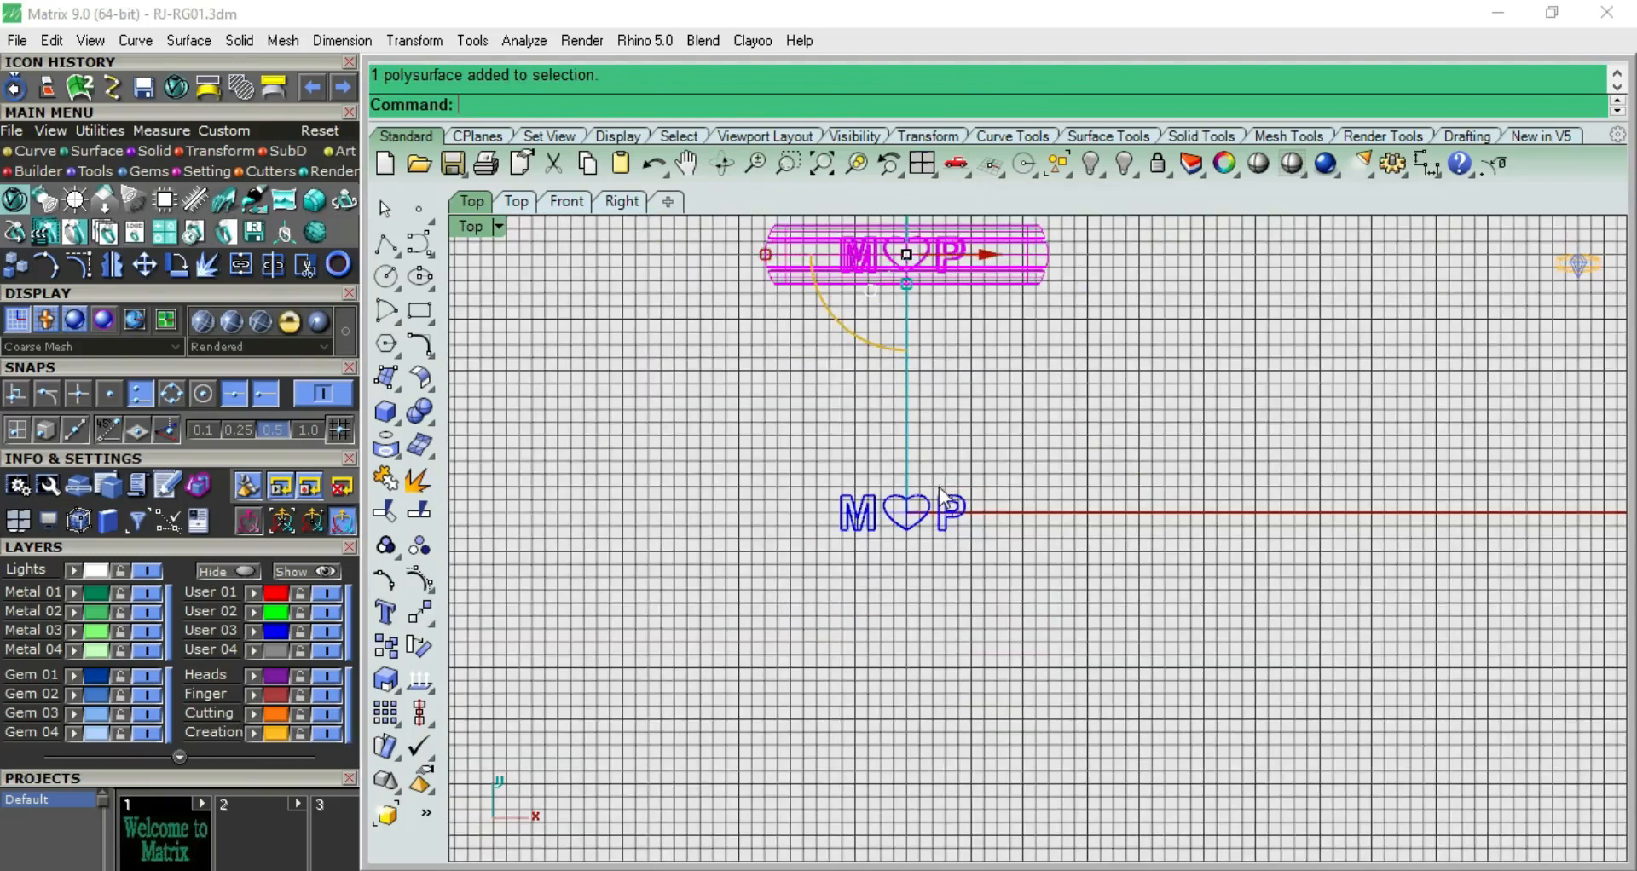
click(982, 503)
drag(992, 470, 816, 501)
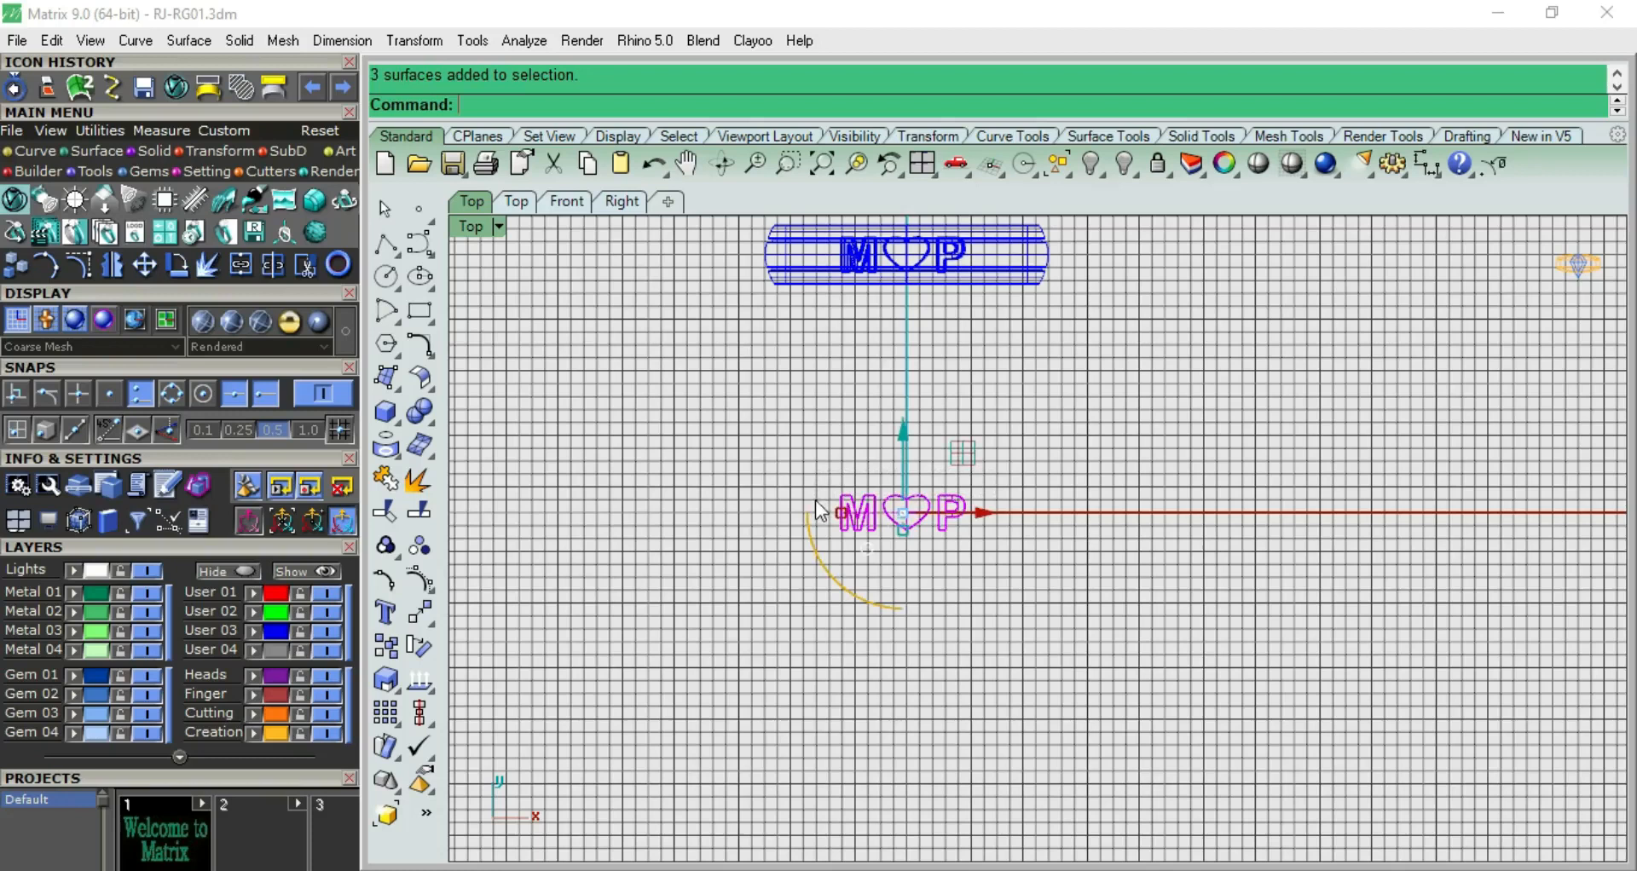
key(Delete)
click(1009, 285)
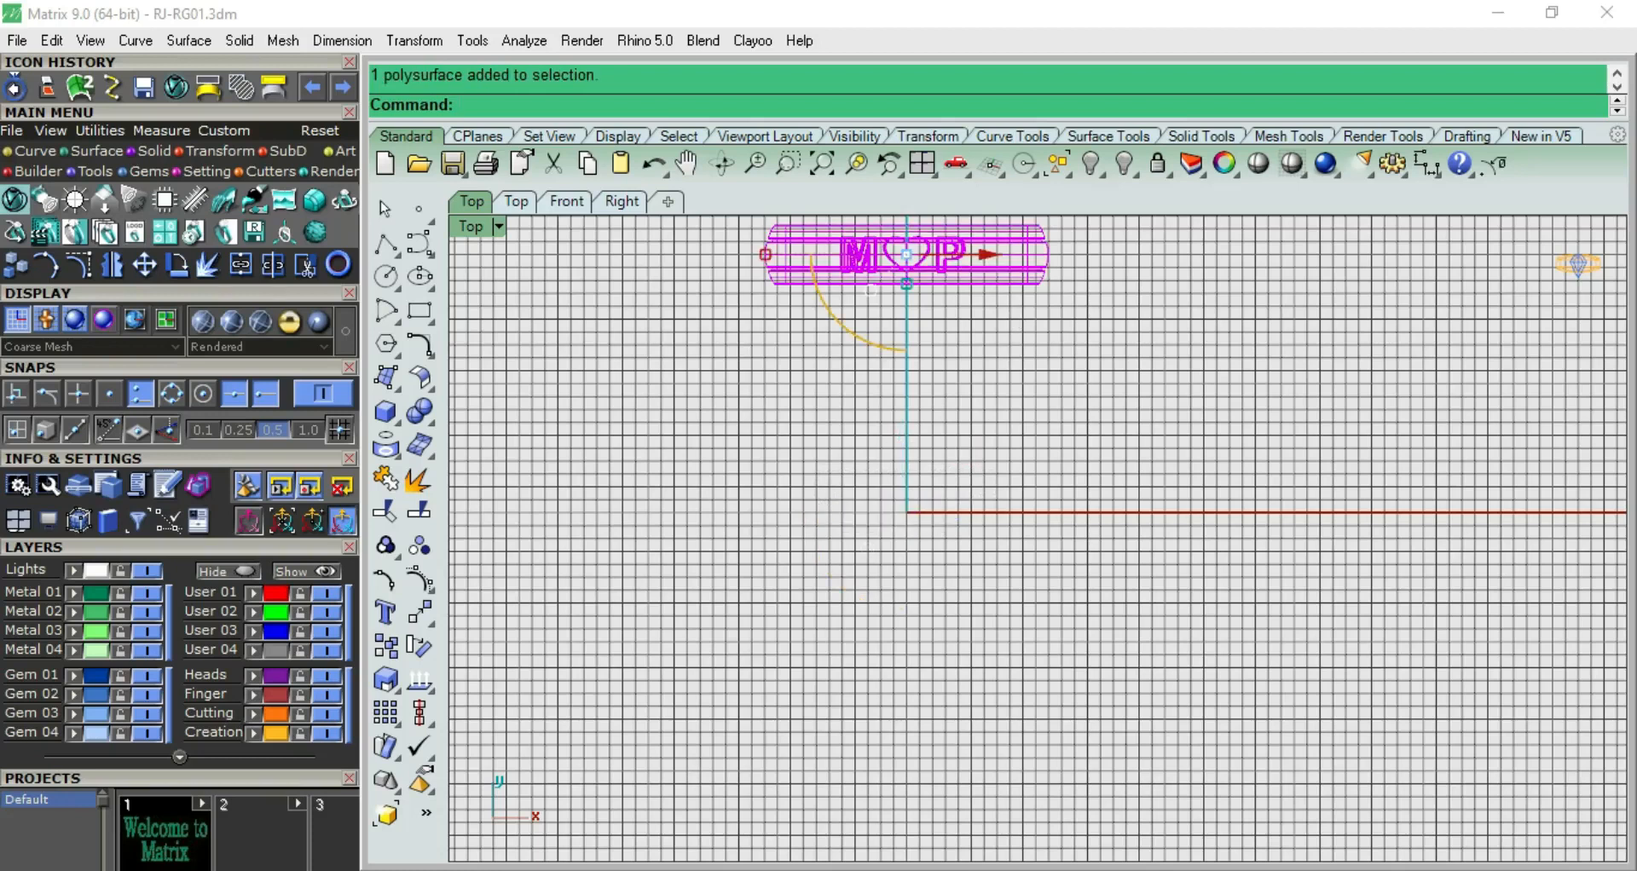
key(ctrl+h)
In the Front view, turn off the grid and draw a circle of 18 mm diameter centered at the origin
key(ctrl+F2)
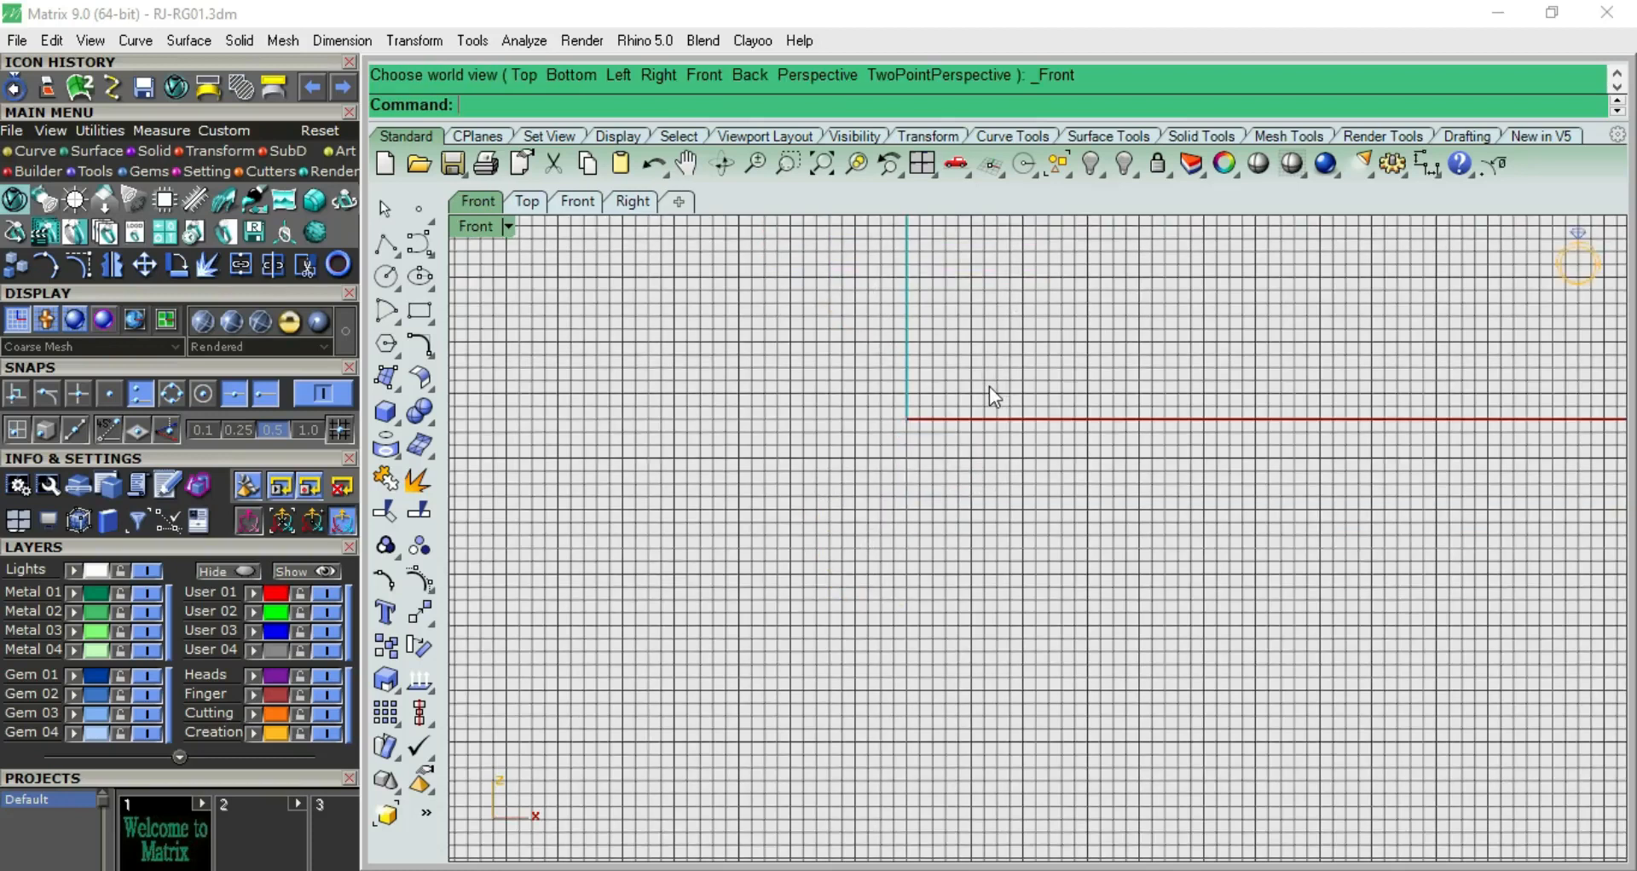
right_drag(989, 387, 948, 450)
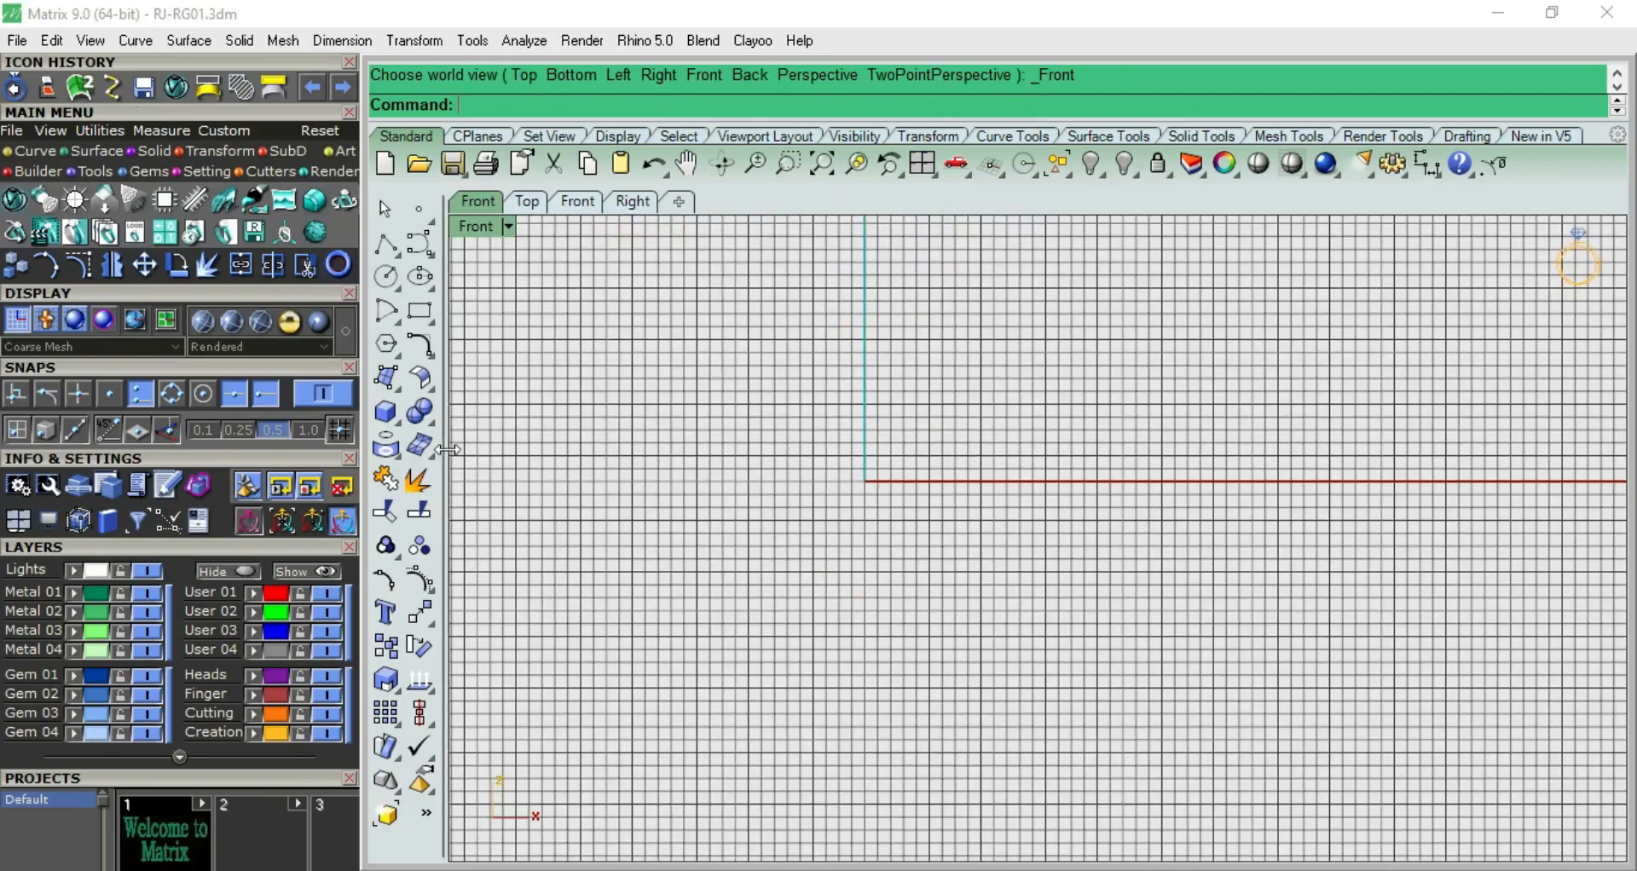
key(F7)
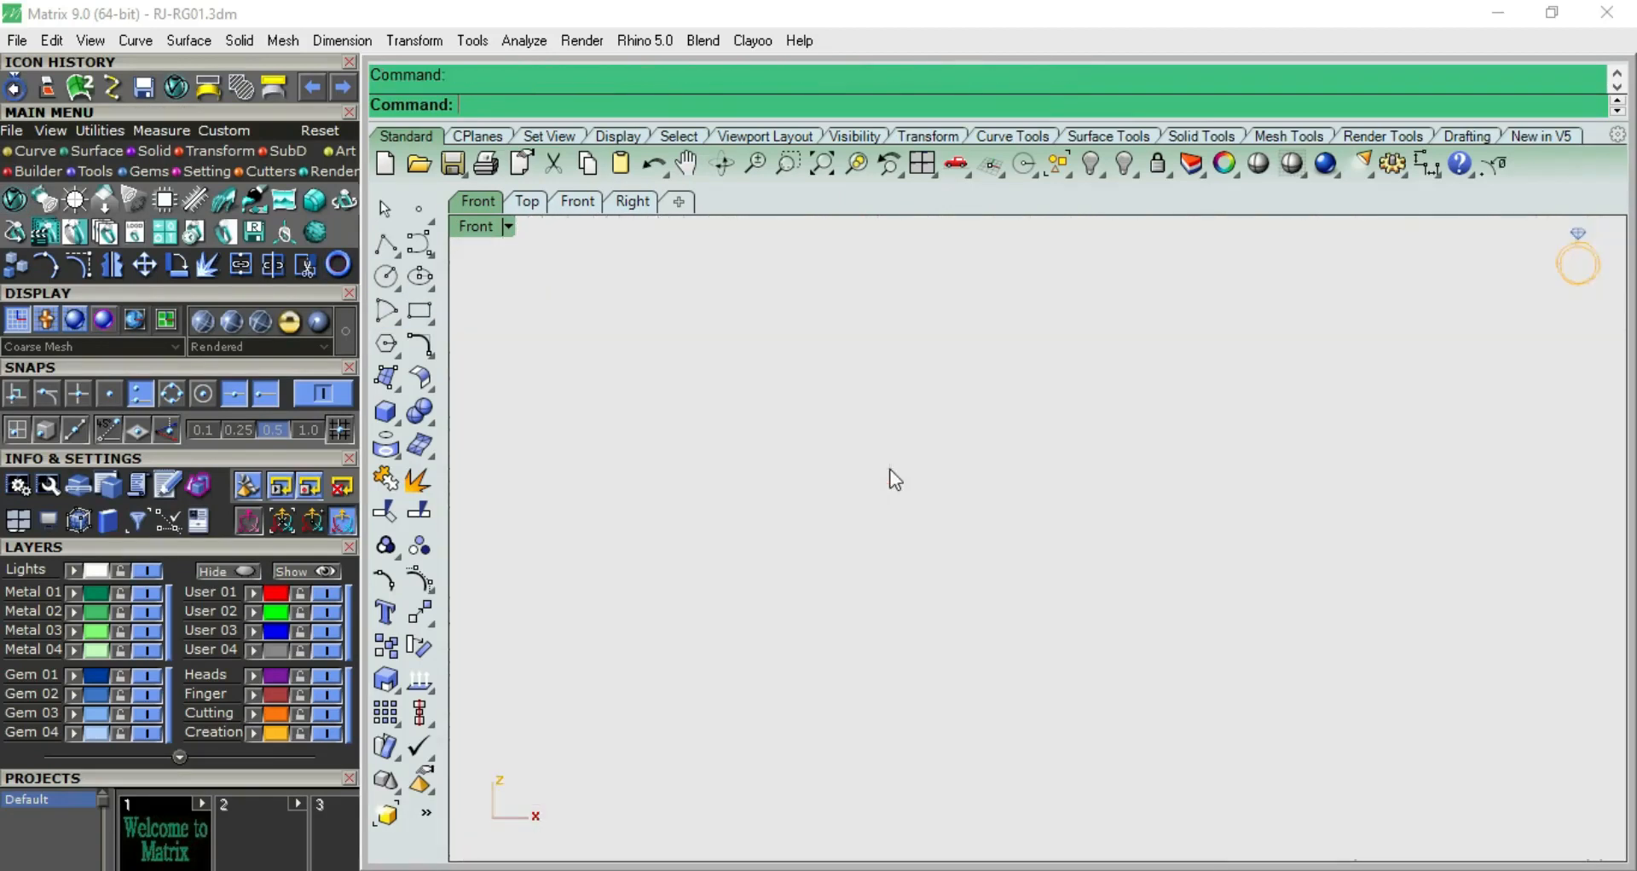
click(397, 281)
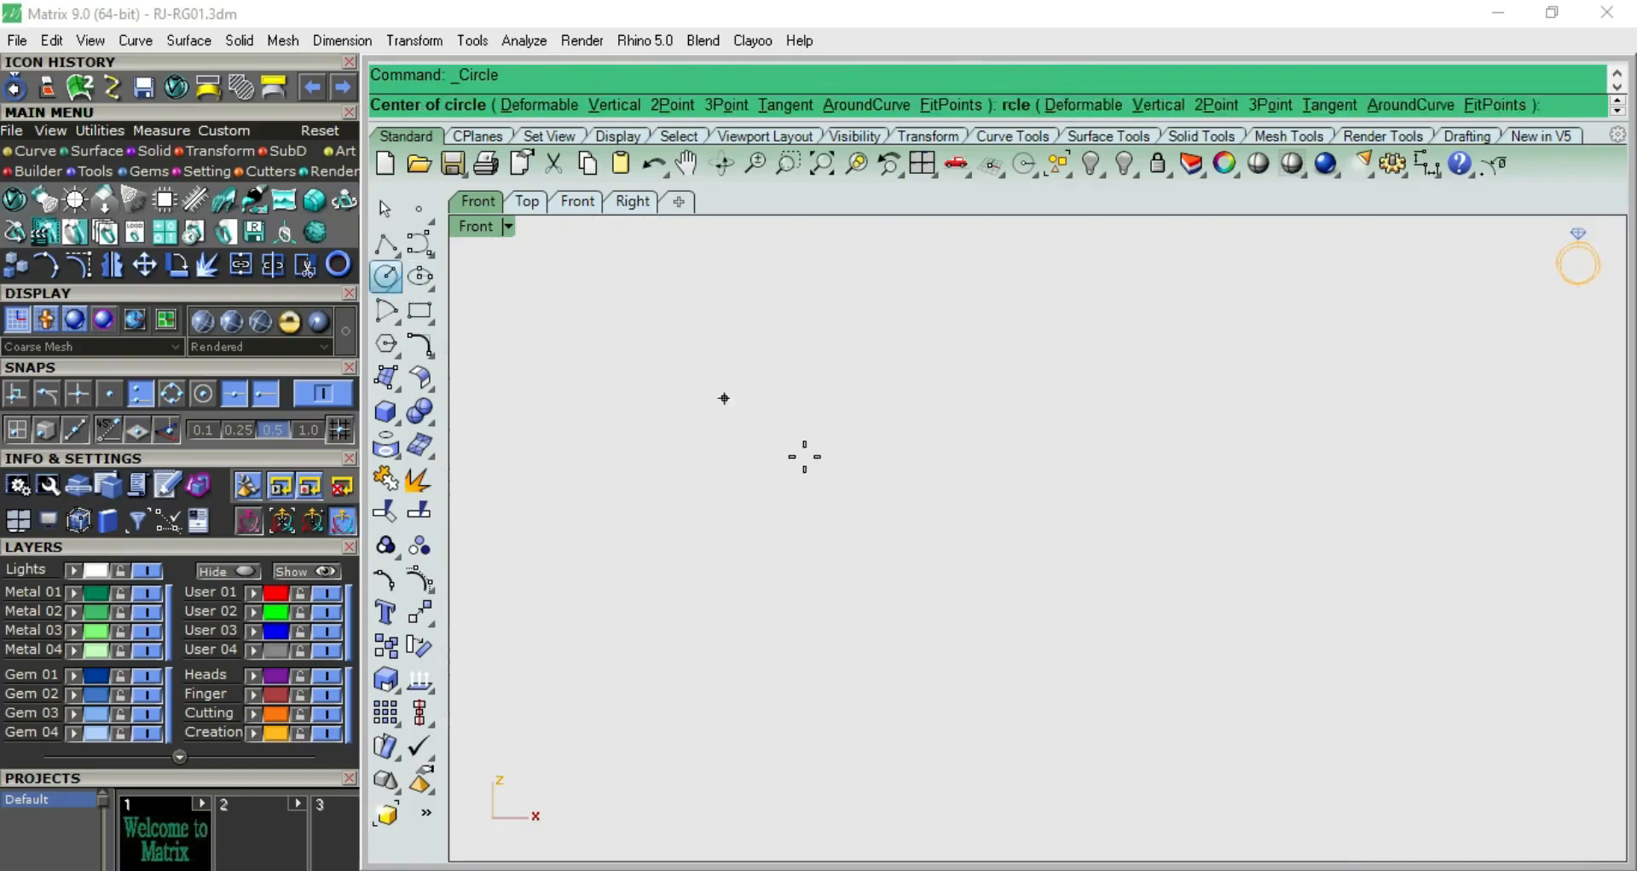
text(0)
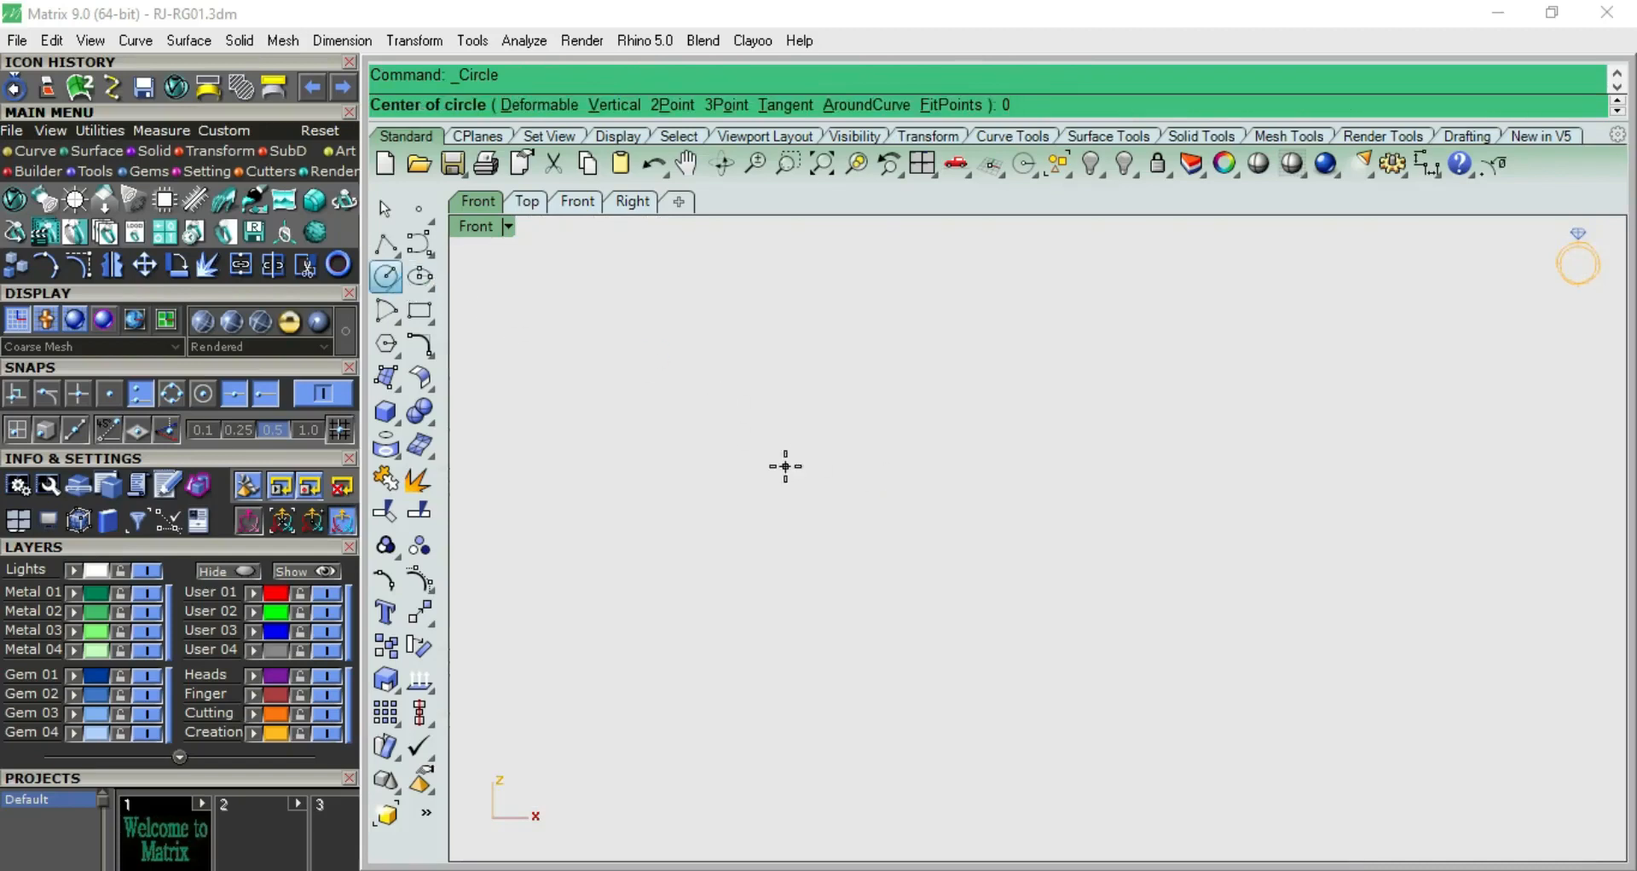
key(Return)
text(10)
key(Return)
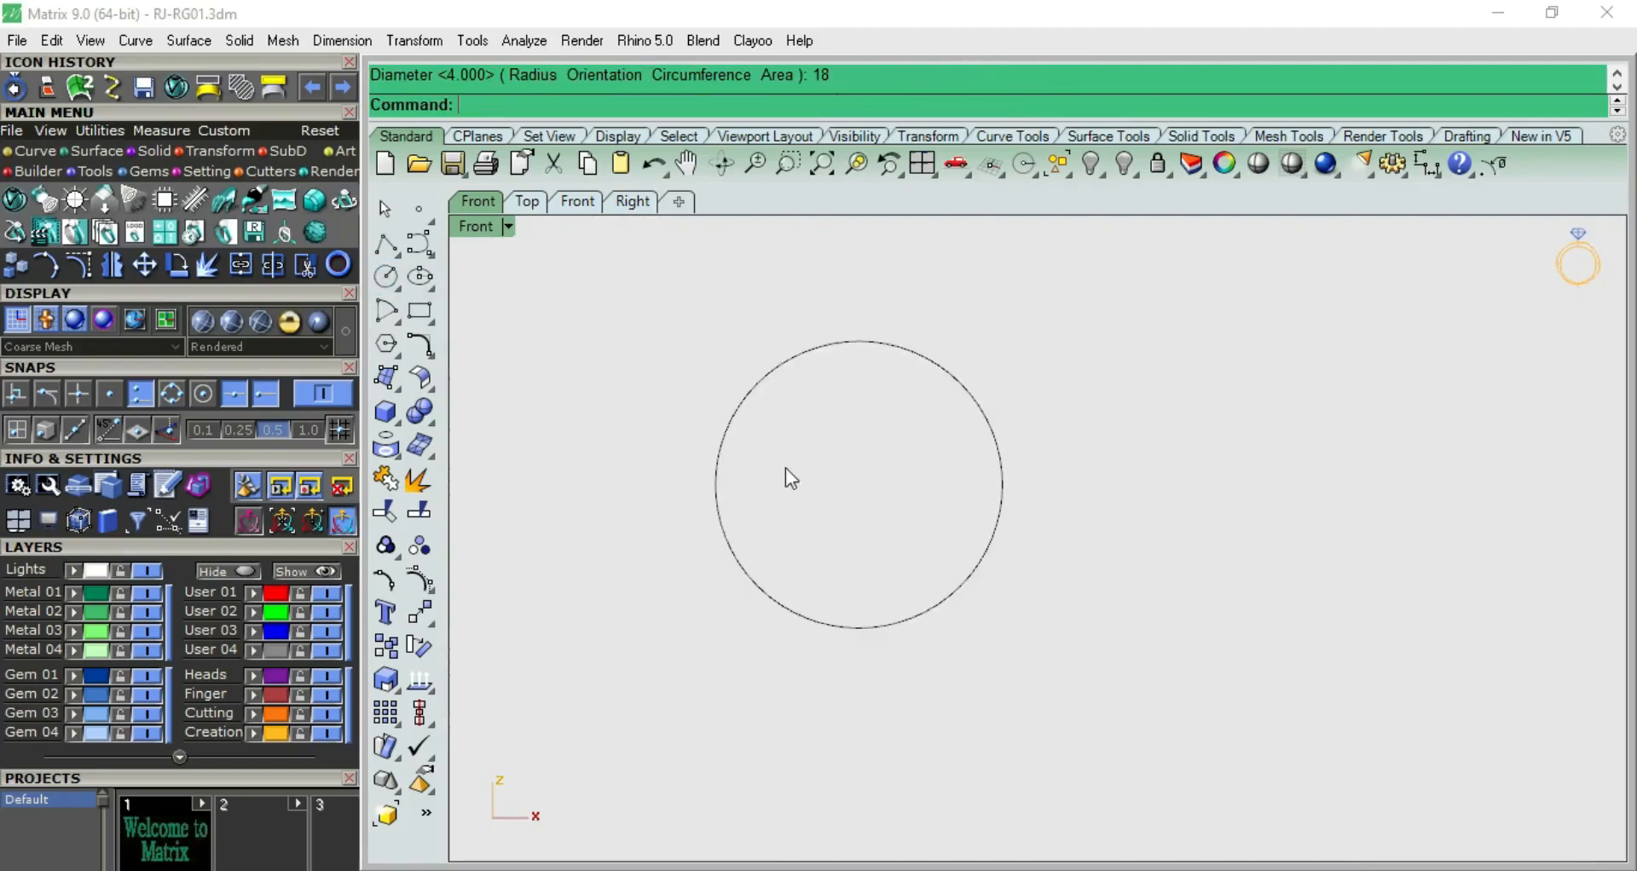
Assign the 18 mm circle to the red User 01 layer
click(899, 343)
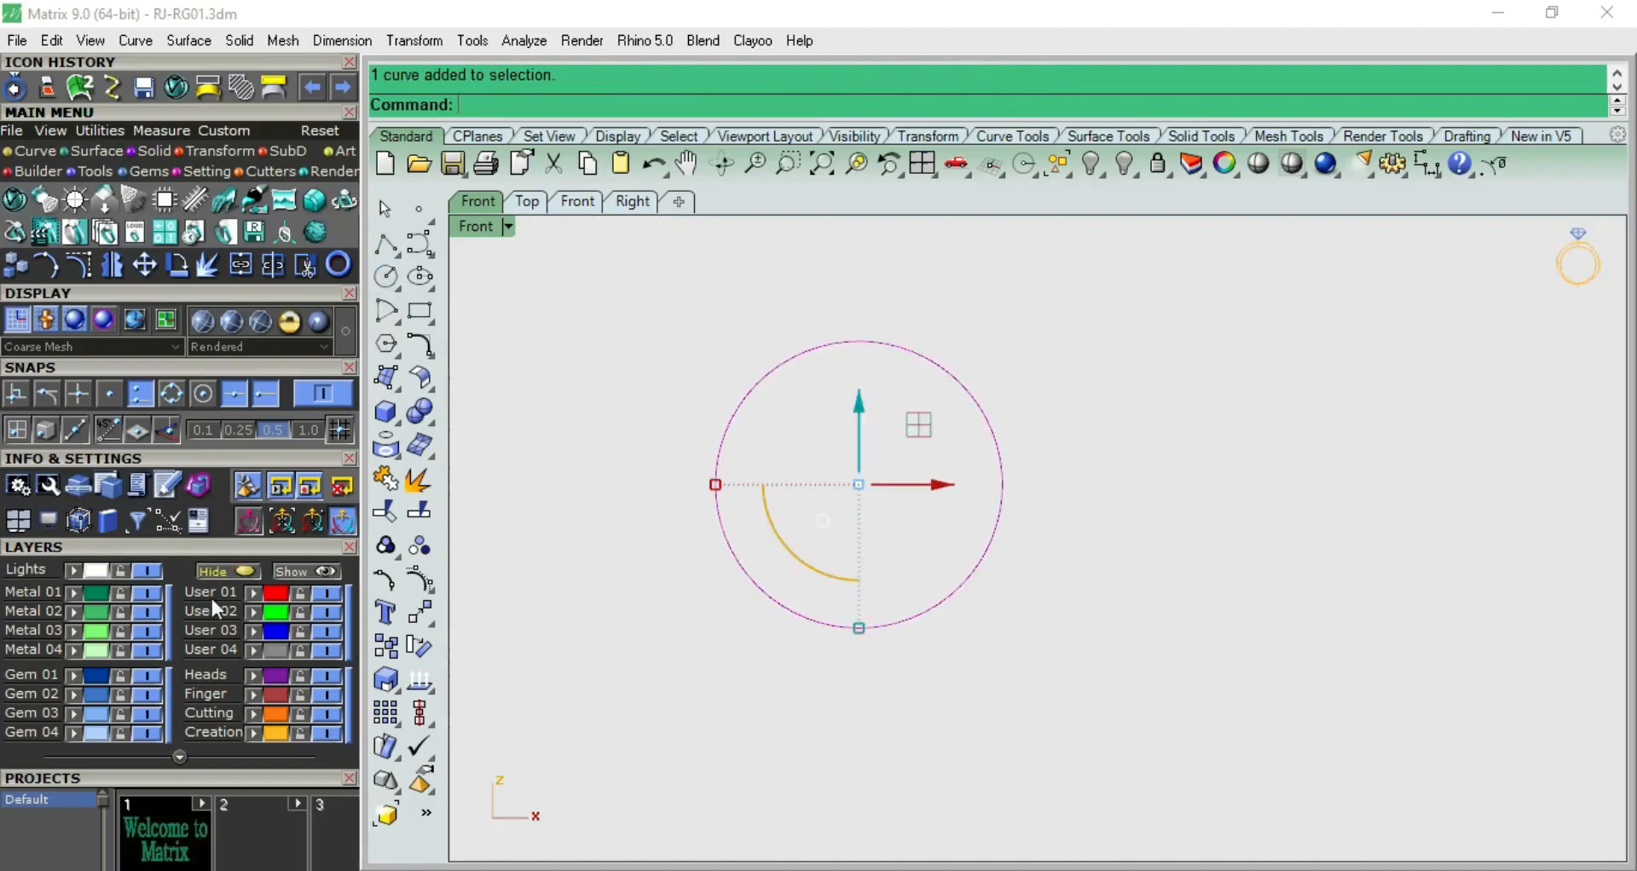
click(252, 592)
click(997, 351)
In the Right view, show only the complete ring band again from the hidden objects as a reference
scroll(905, 422, down, 4)
scroll(903, 421, up, 6)
key(F11)
right_drag(923, 438, 679, 464)
key(ctrl+shift+h)
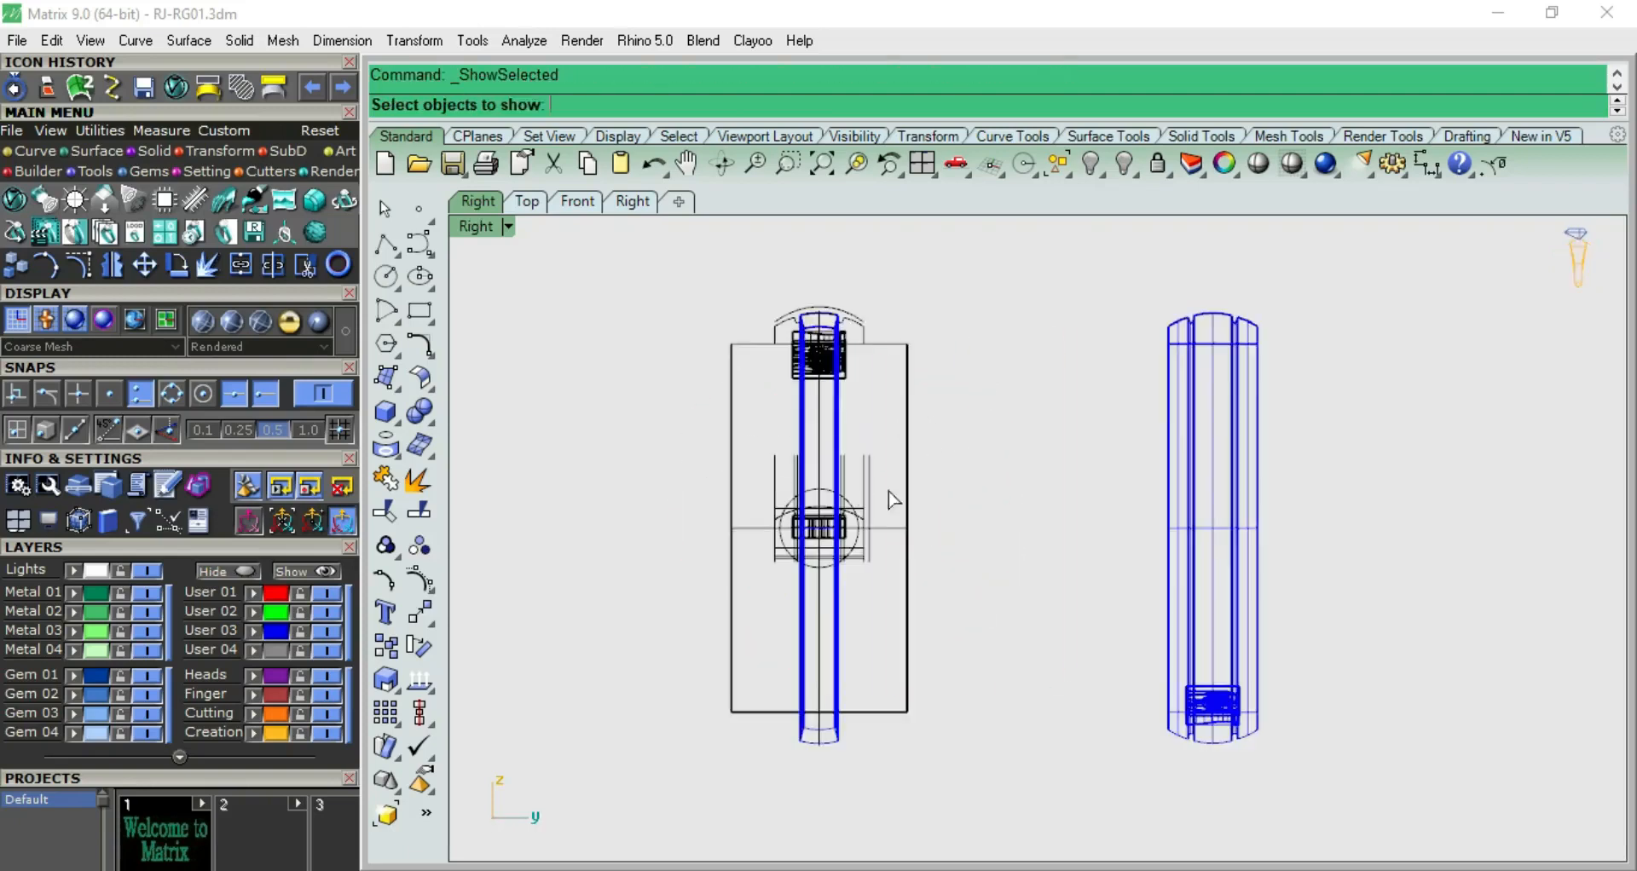
click(1194, 410)
key(Return)
Inspect the reference ring band in shaded display and measure its overall width in the Right view
scroll(1219, 341, up, 3)
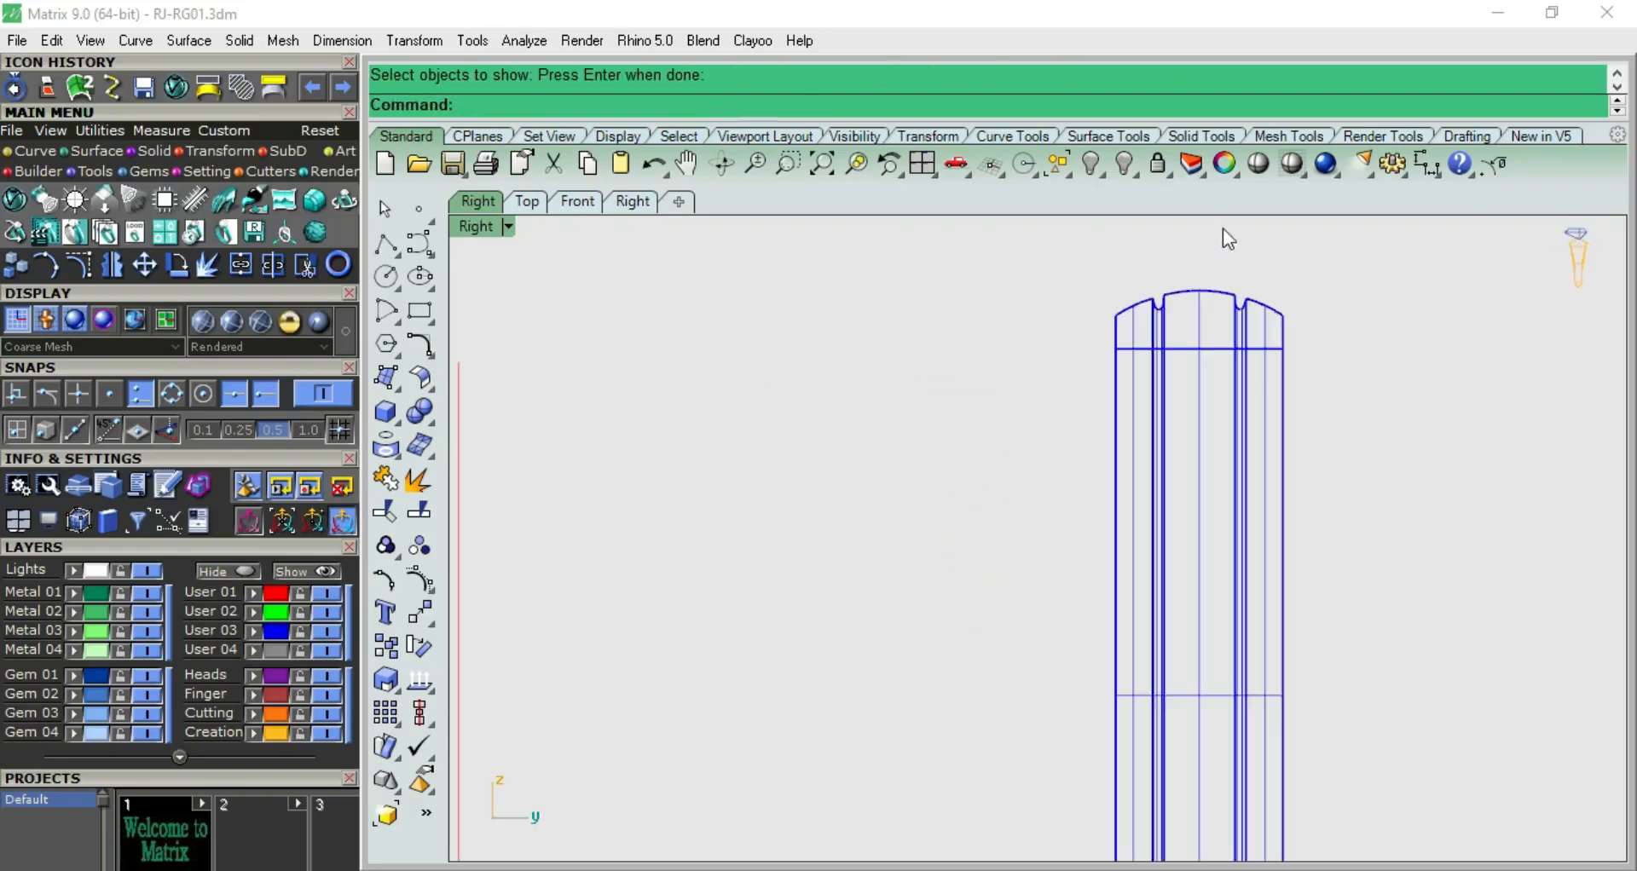
click(1258, 164)
scroll(1236, 384, up, 3)
scroll(1236, 376, up, 2)
scroll(1236, 376, down, 6)
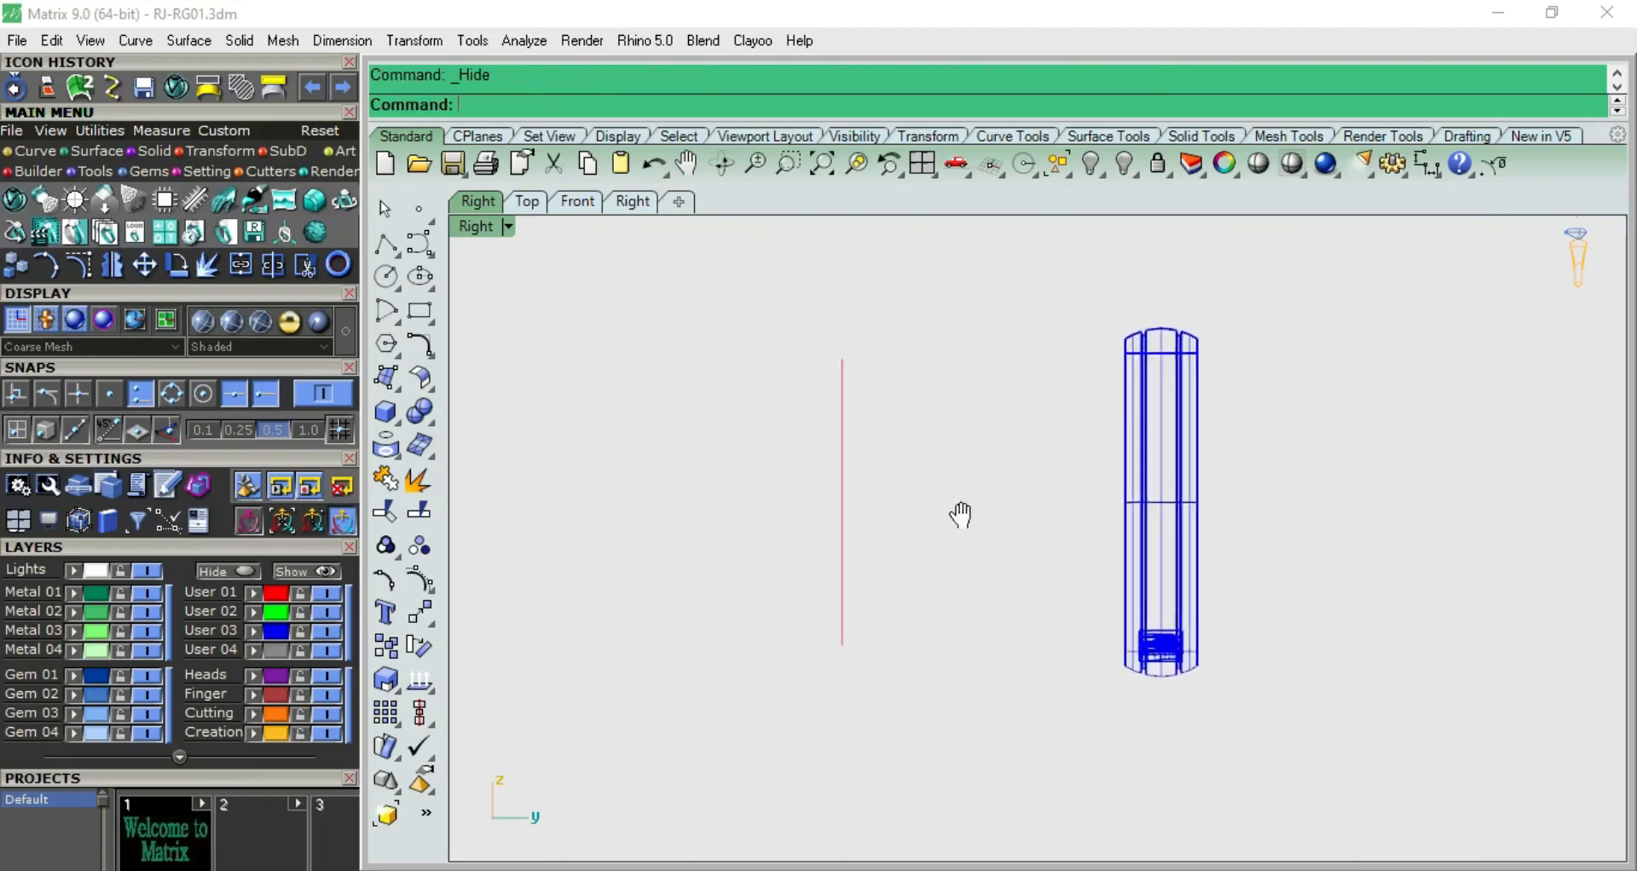
scroll(885, 514, up, 2)
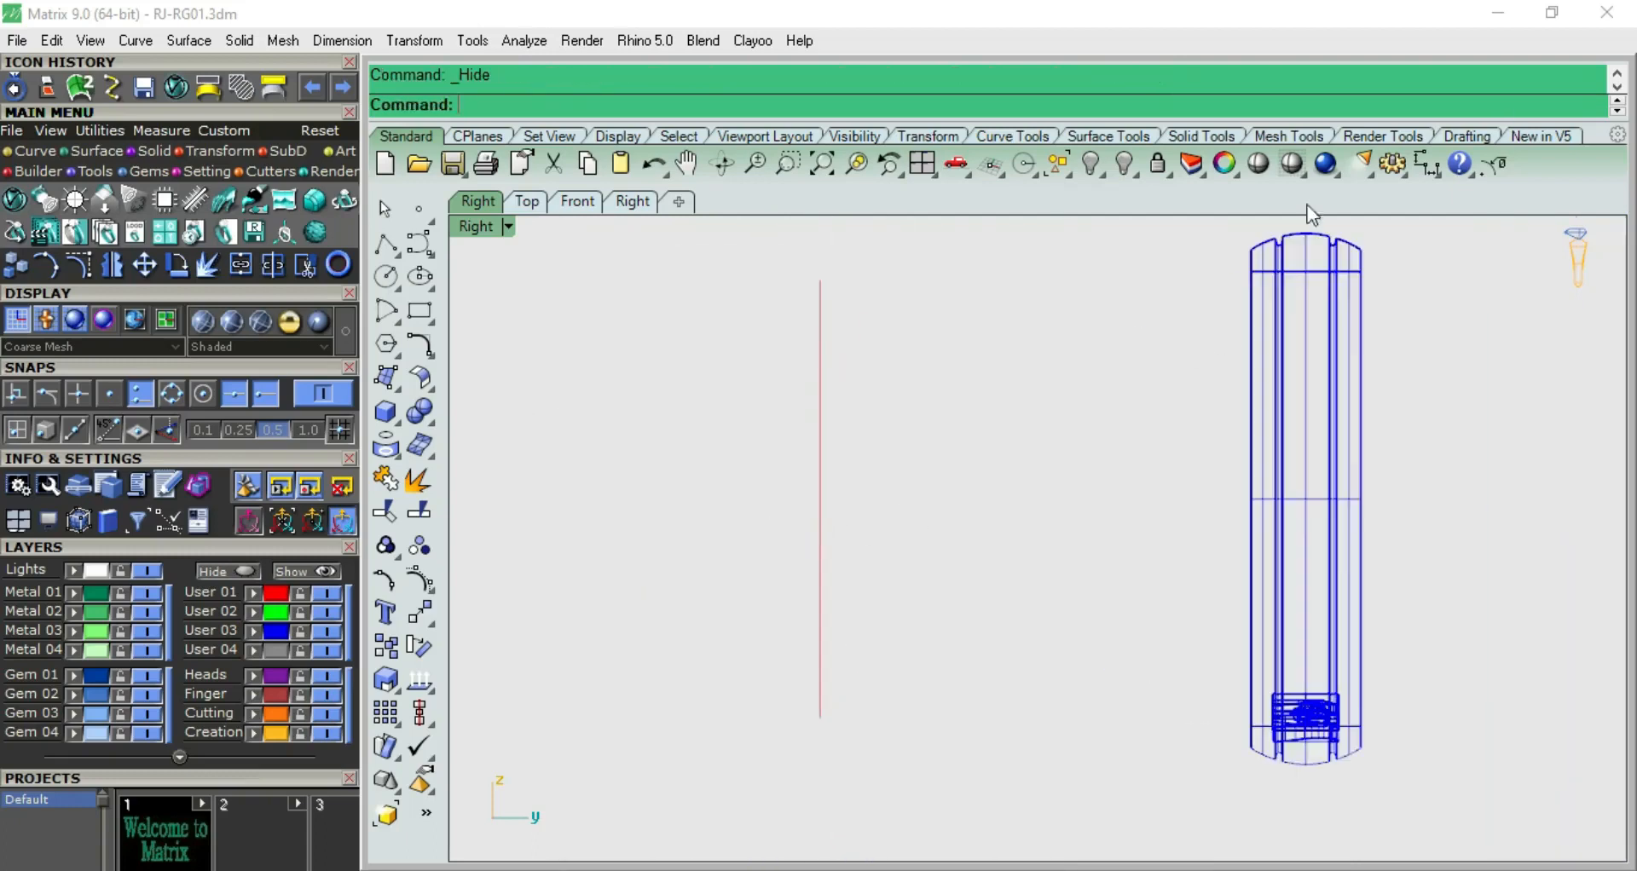
click(1426, 164)
click(1249, 248)
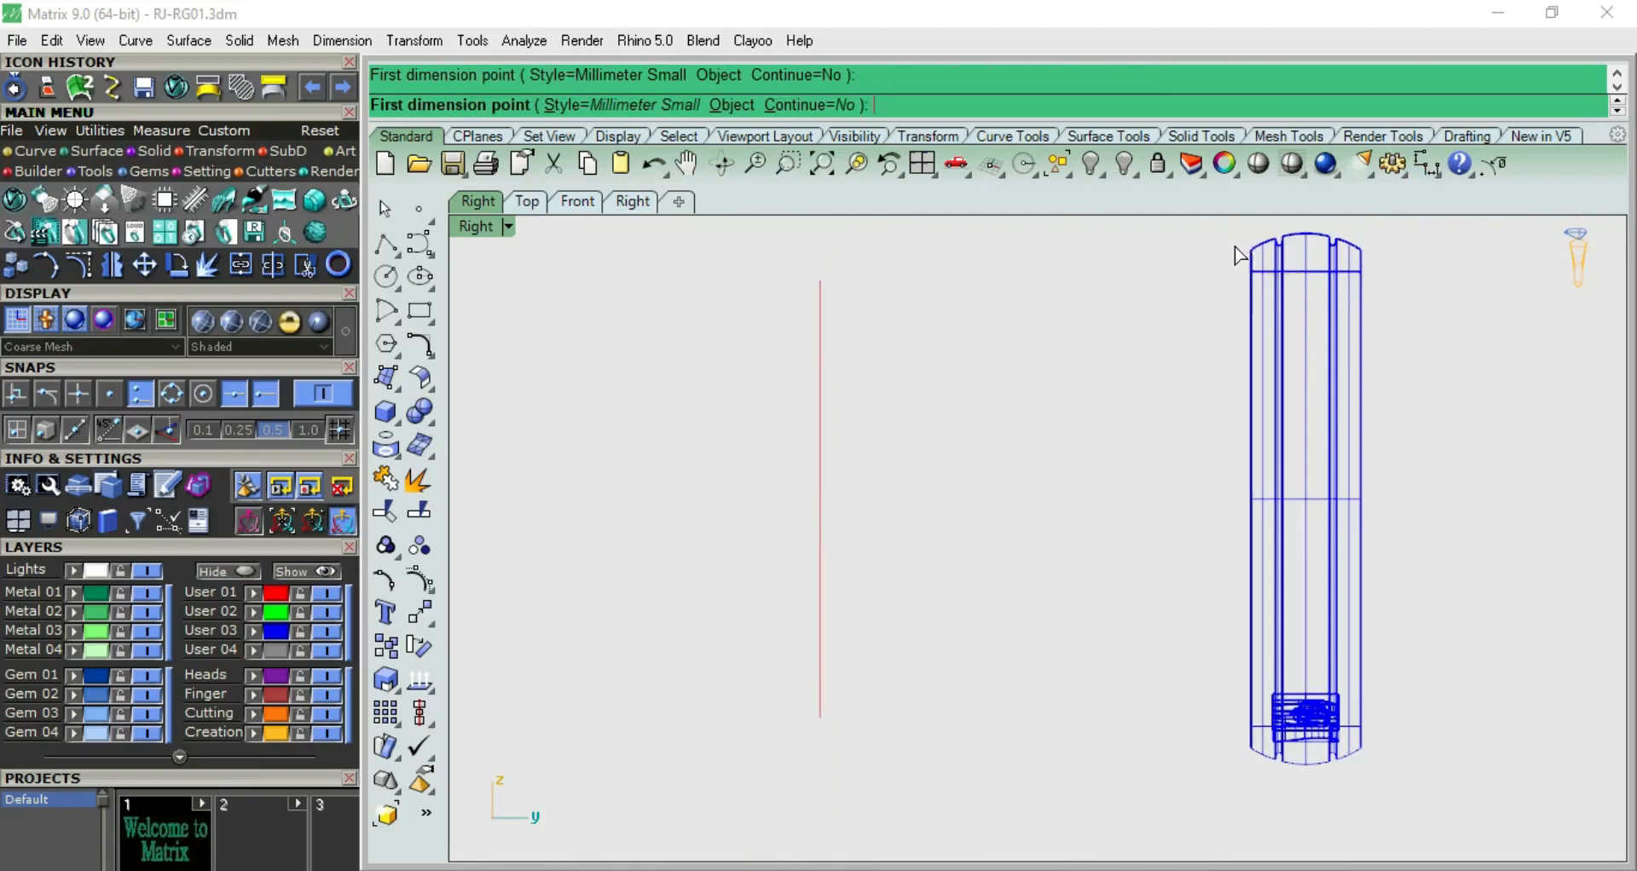
click(1361, 273)
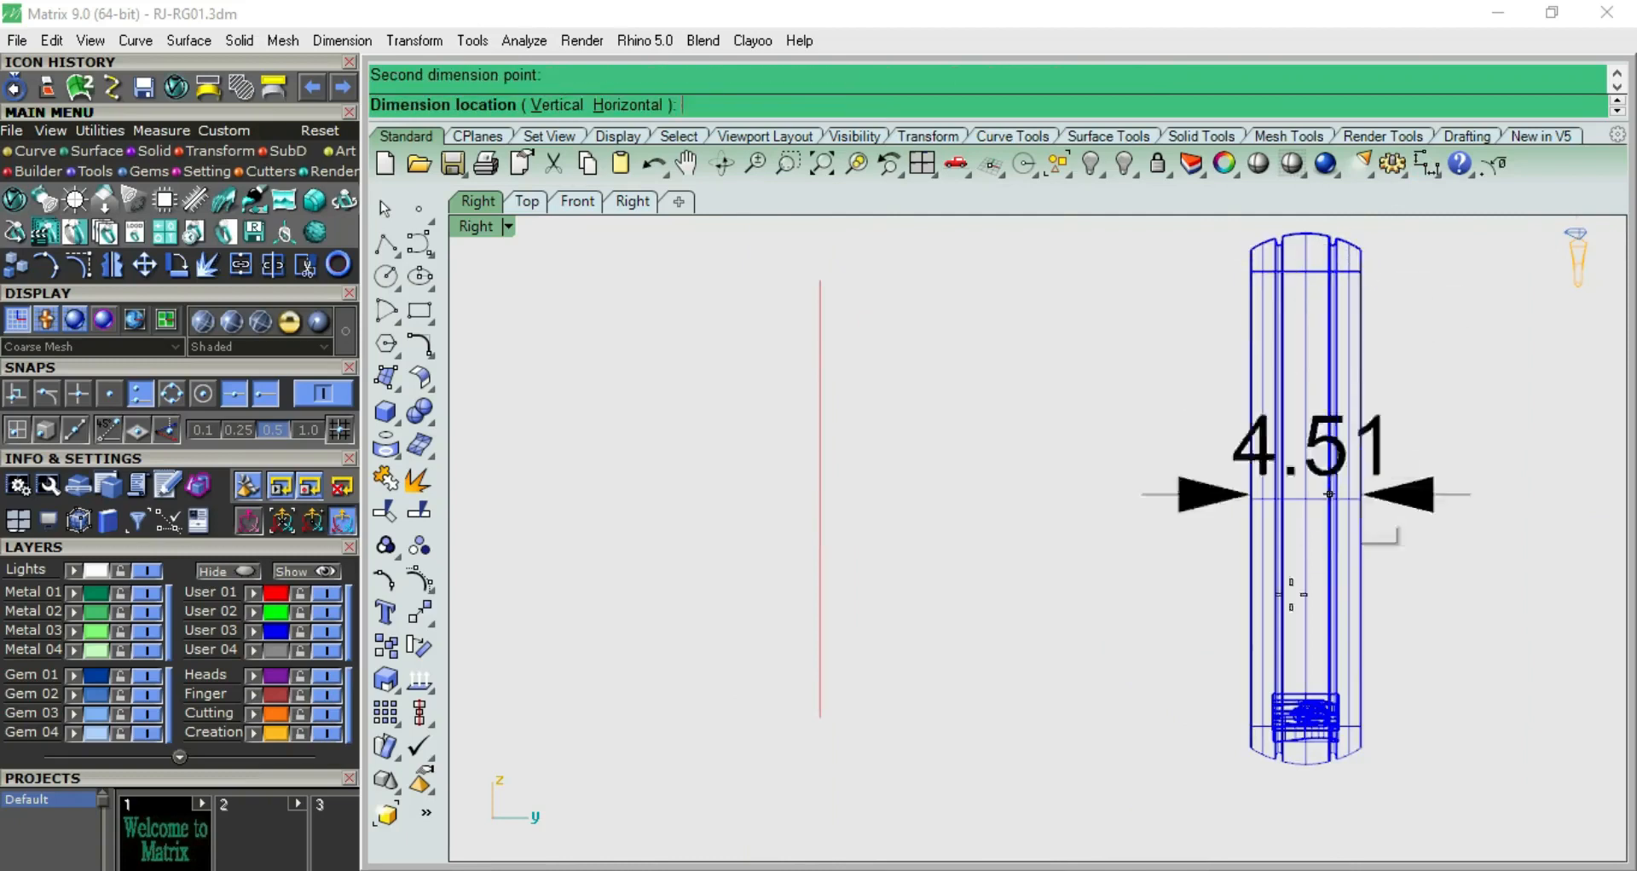
key(Escape)
Draw a center-based rectangle at the origin, 4.5 mm long and 2 mm wide, in the Right view
click(421, 312)
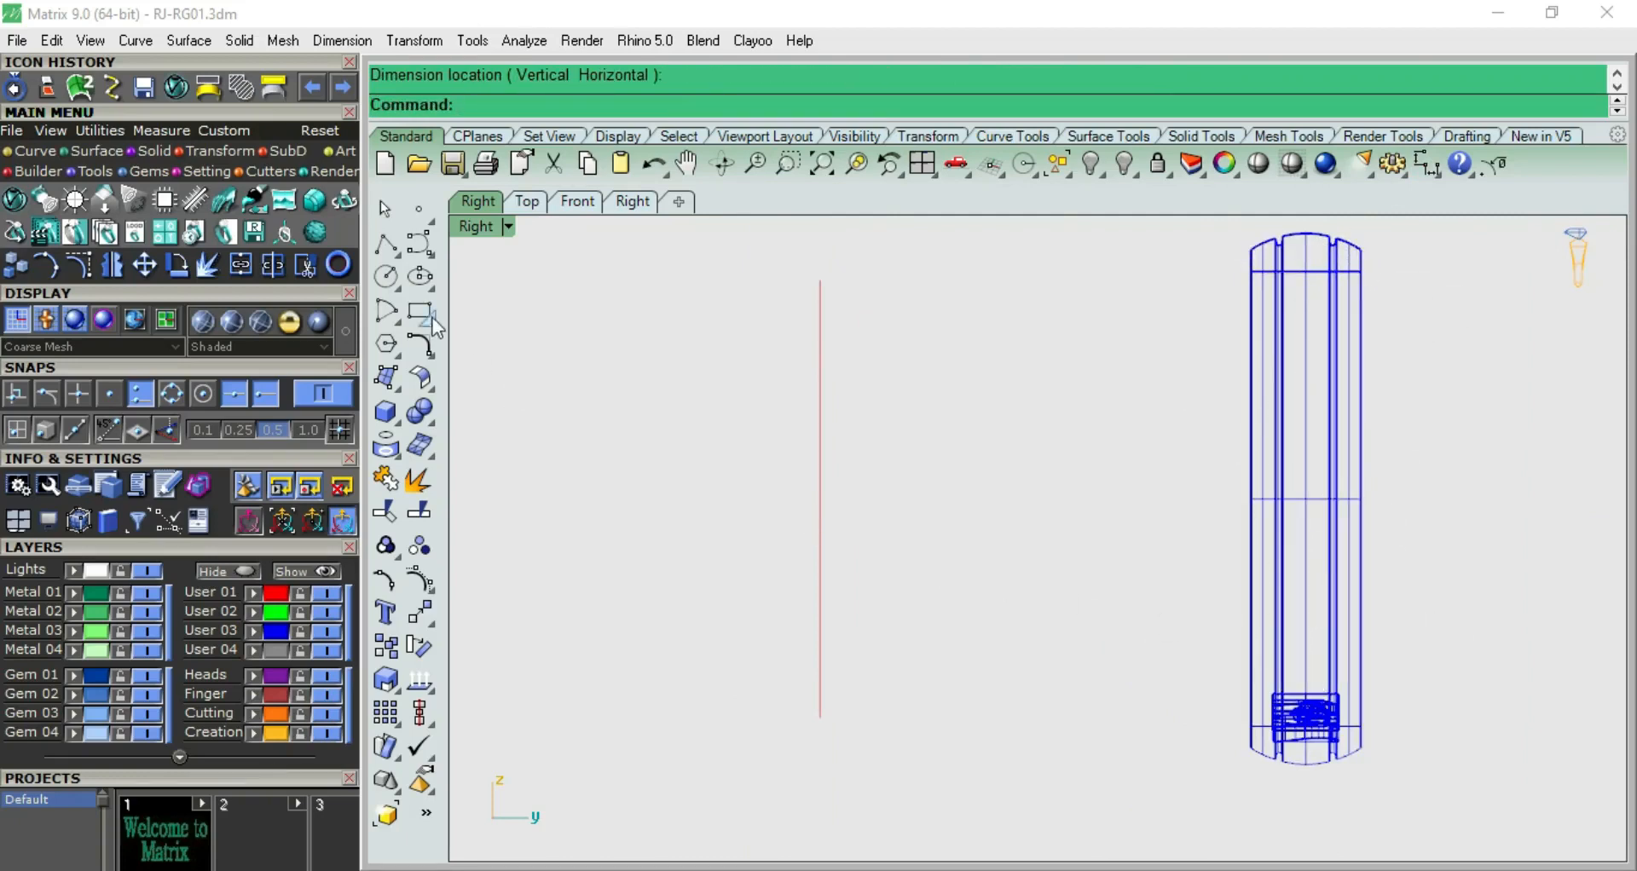
click(489, 324)
text(0)
key(Return)
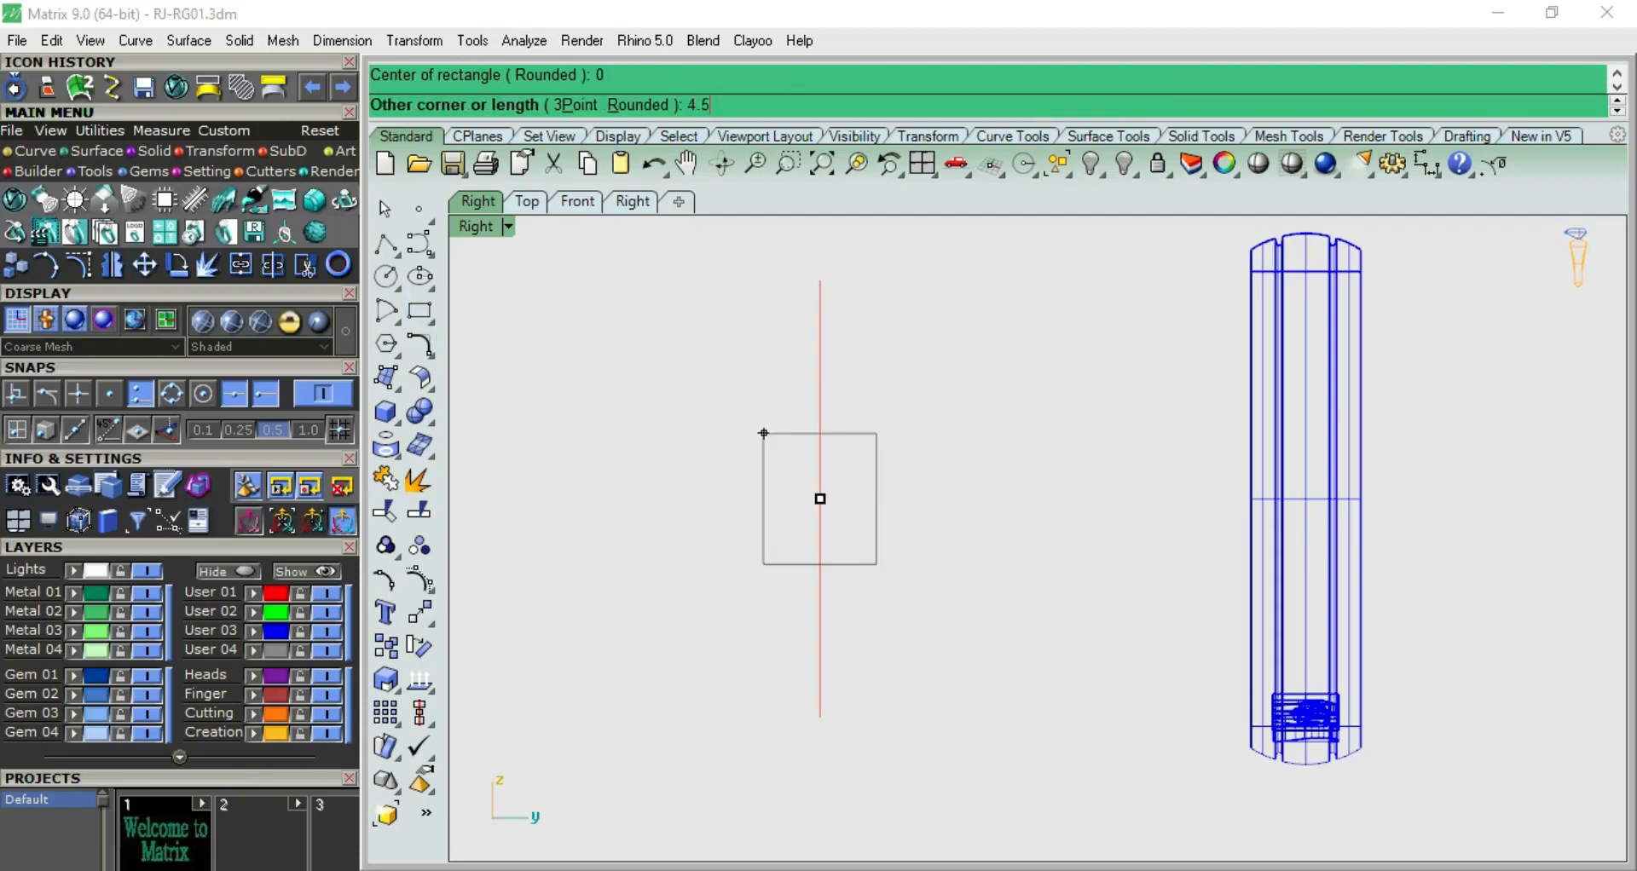
text(4.5)
key(Return)
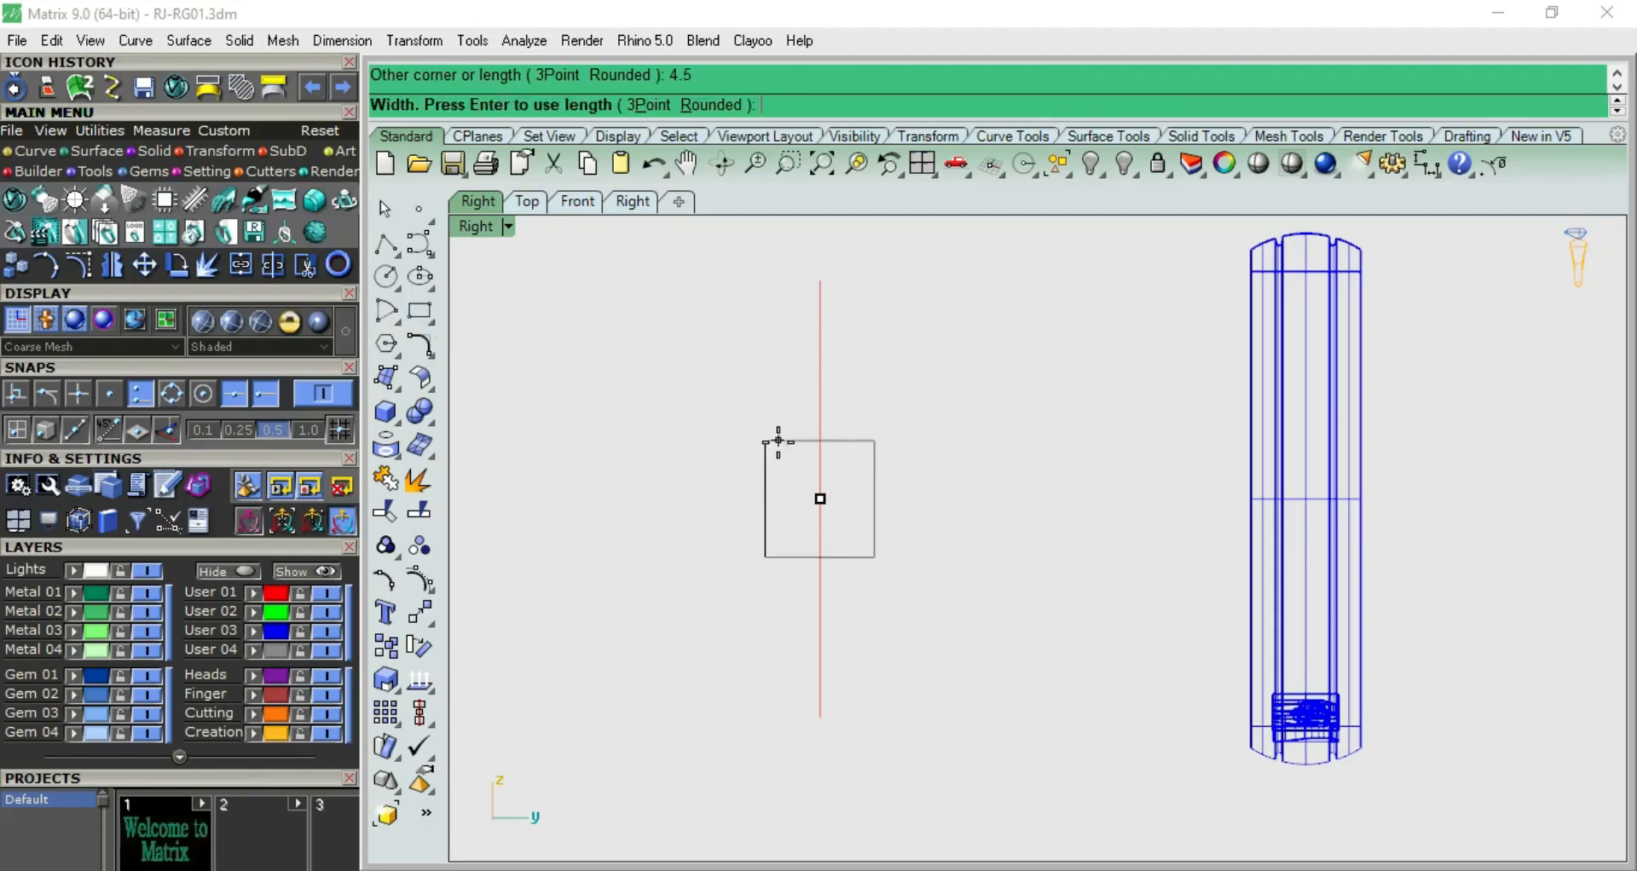
text(2)
key(Return)
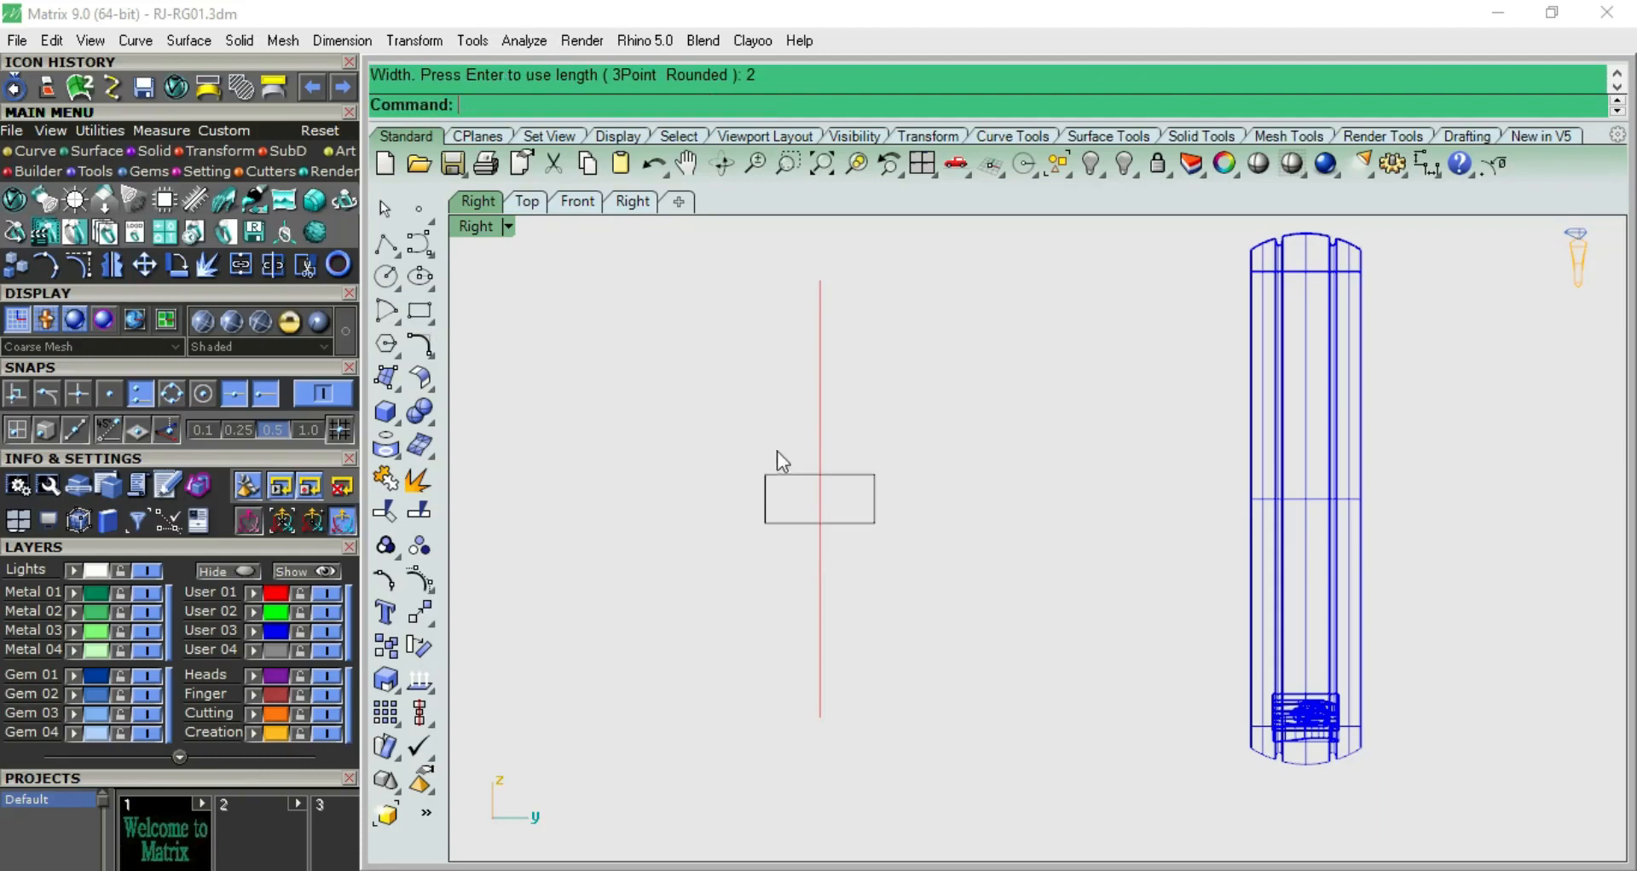
Explode the 4.5 × 2 mm rectangle into separate line segments
scroll(866, 485, up, 4)
click(856, 452)
scroll(855, 452, up, 8)
scroll(933, 359, down, 4)
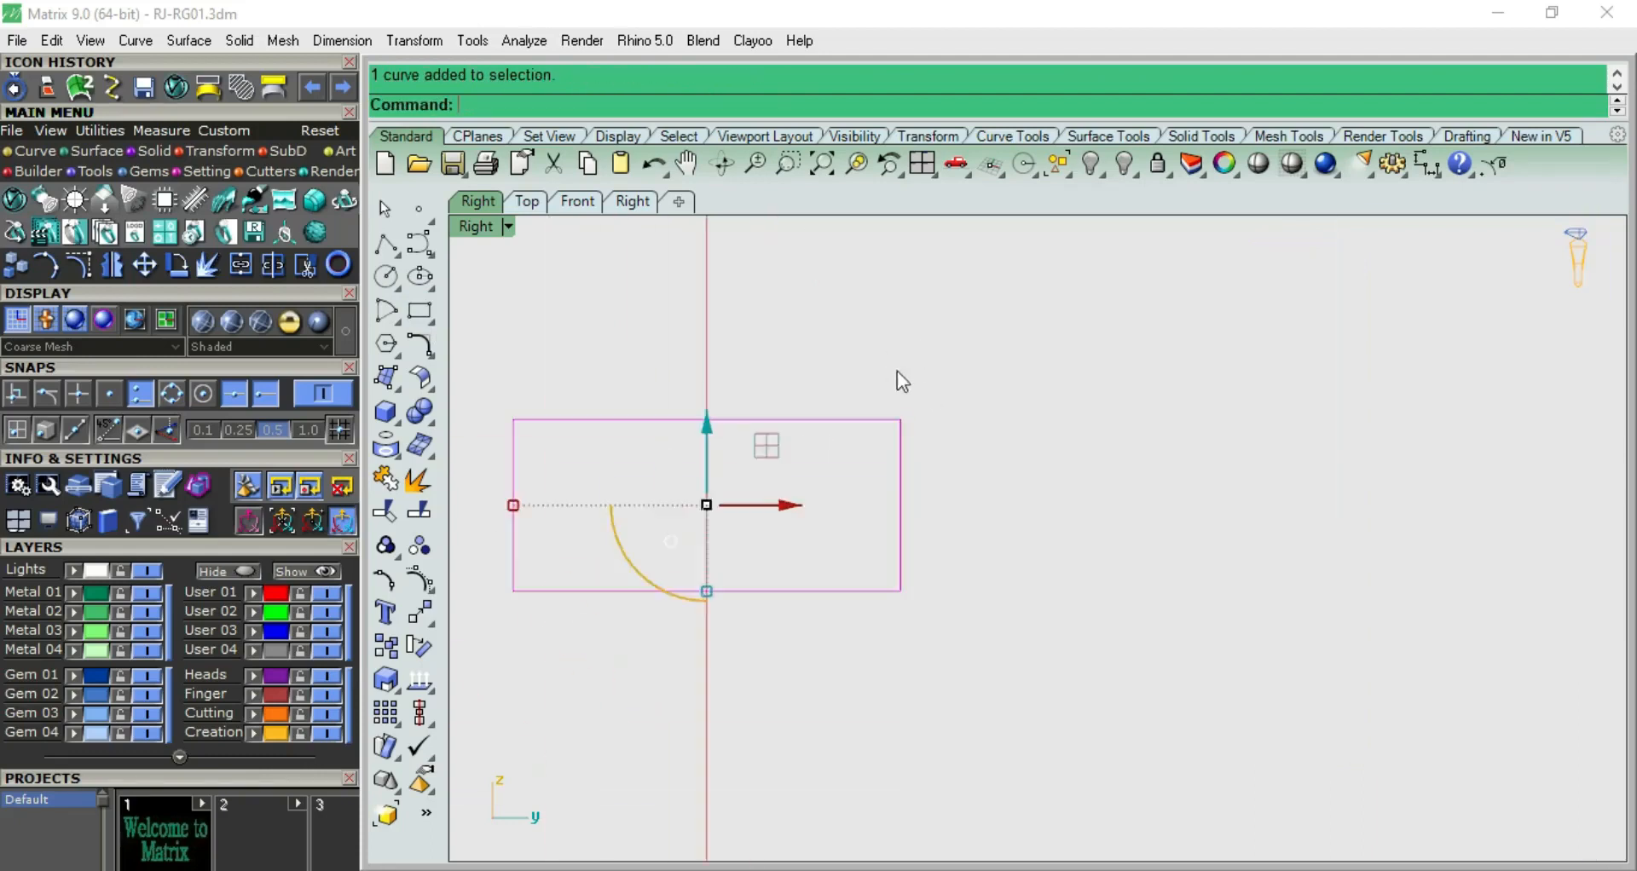
right_drag(876, 364, 895, 450)
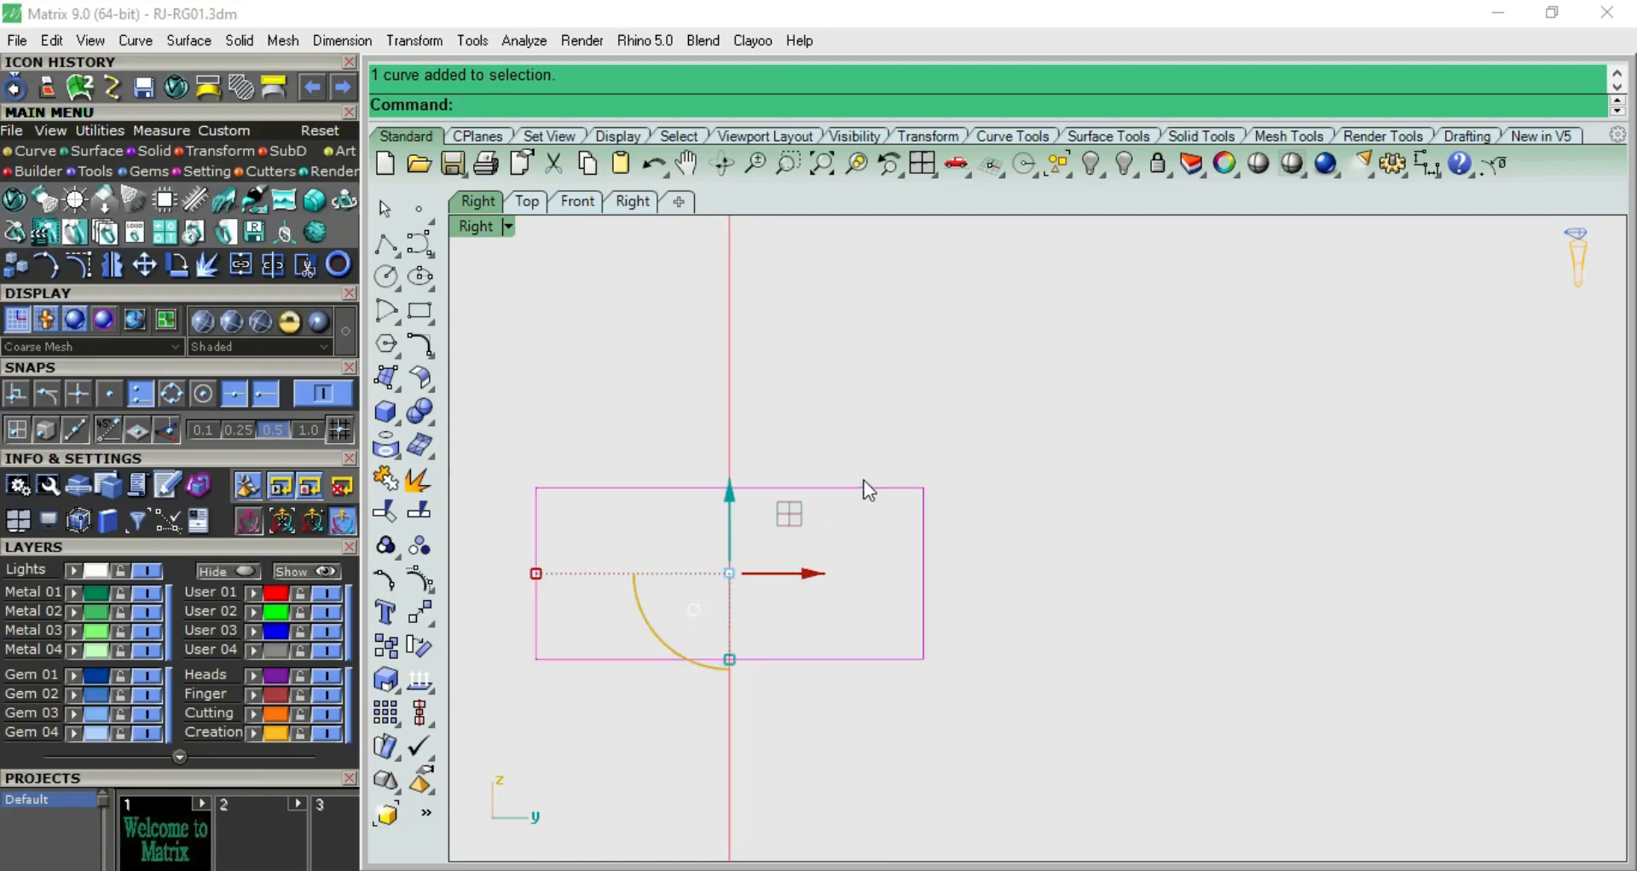
click(417, 480)
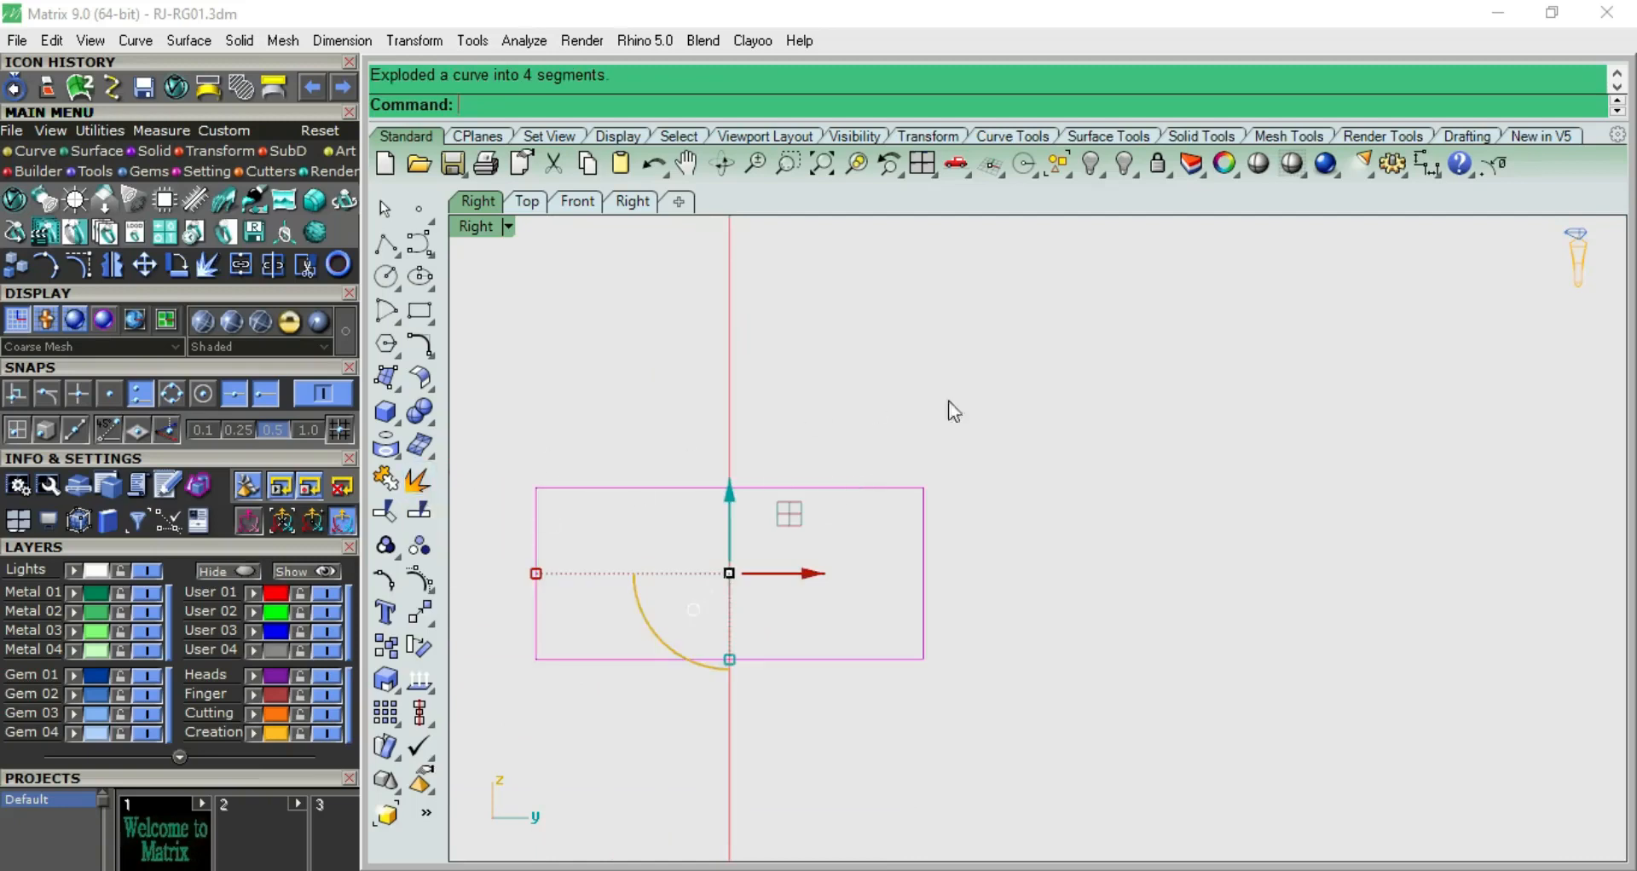
click(869, 455)
Rebuild the rectangle's upper edge as a degree 3 curve, deleting the input line
click(790, 490)
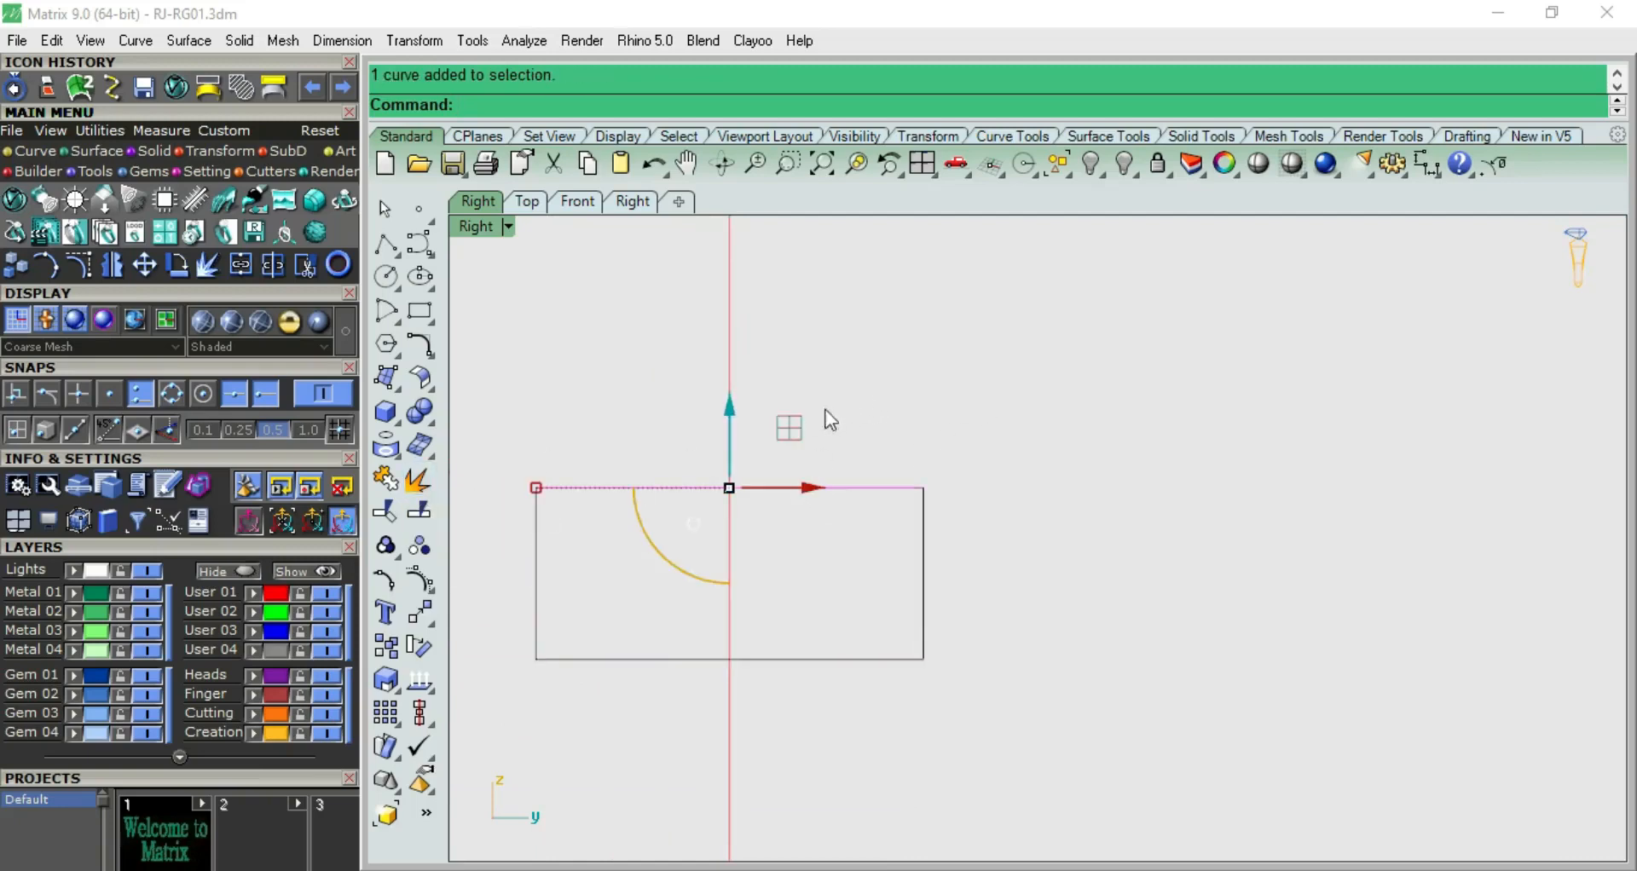
text(rebuild)
key(Return)
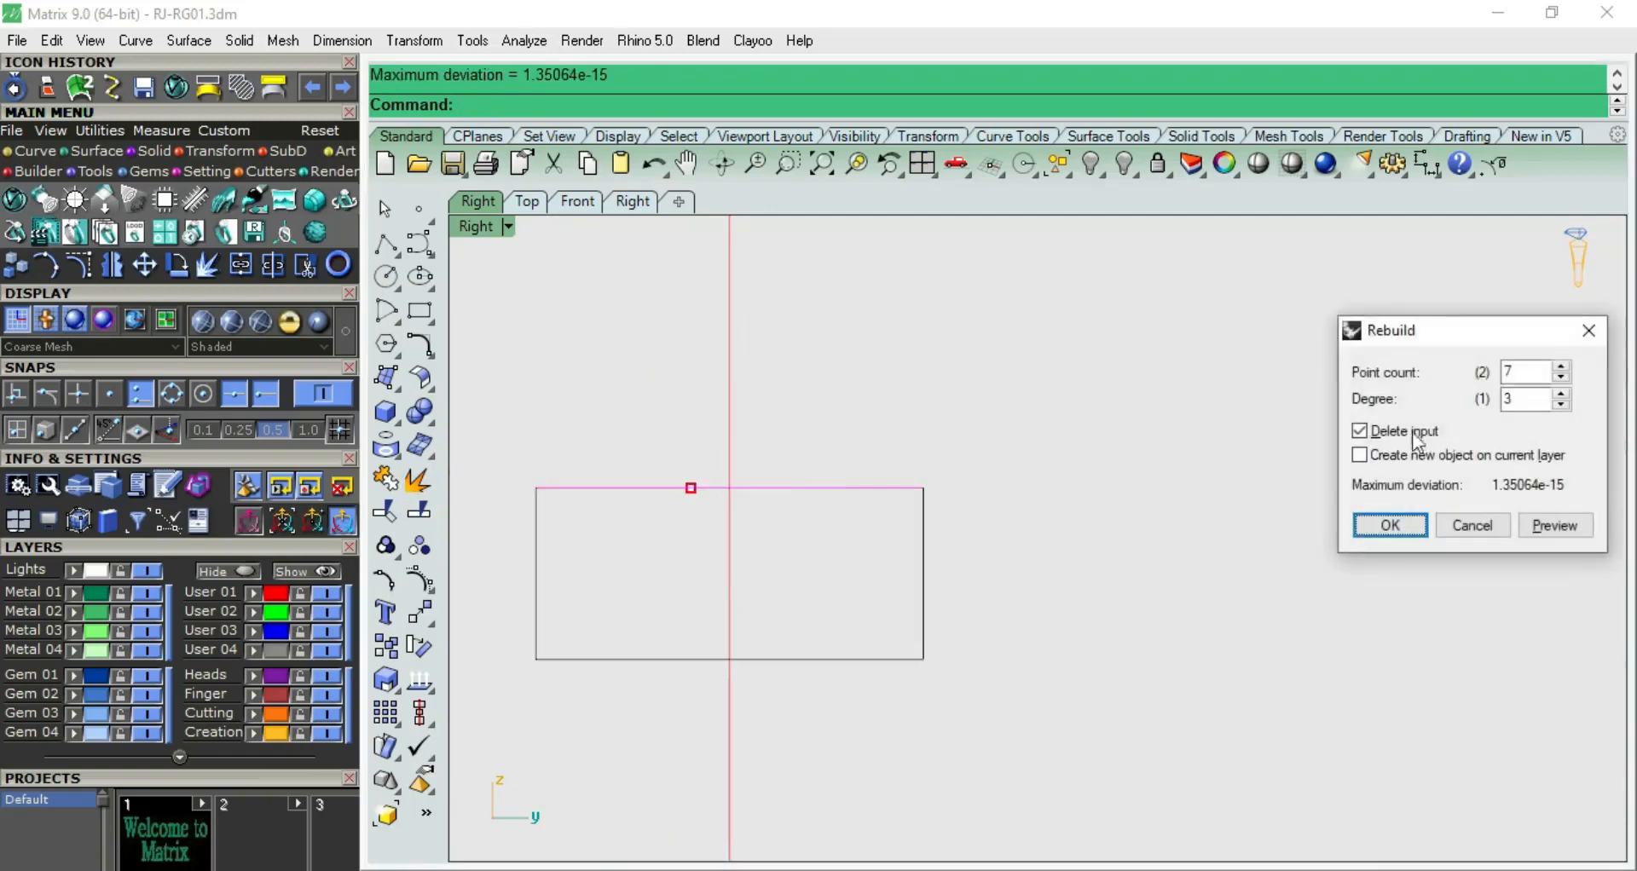
double_click(1519, 367)
key(Return)
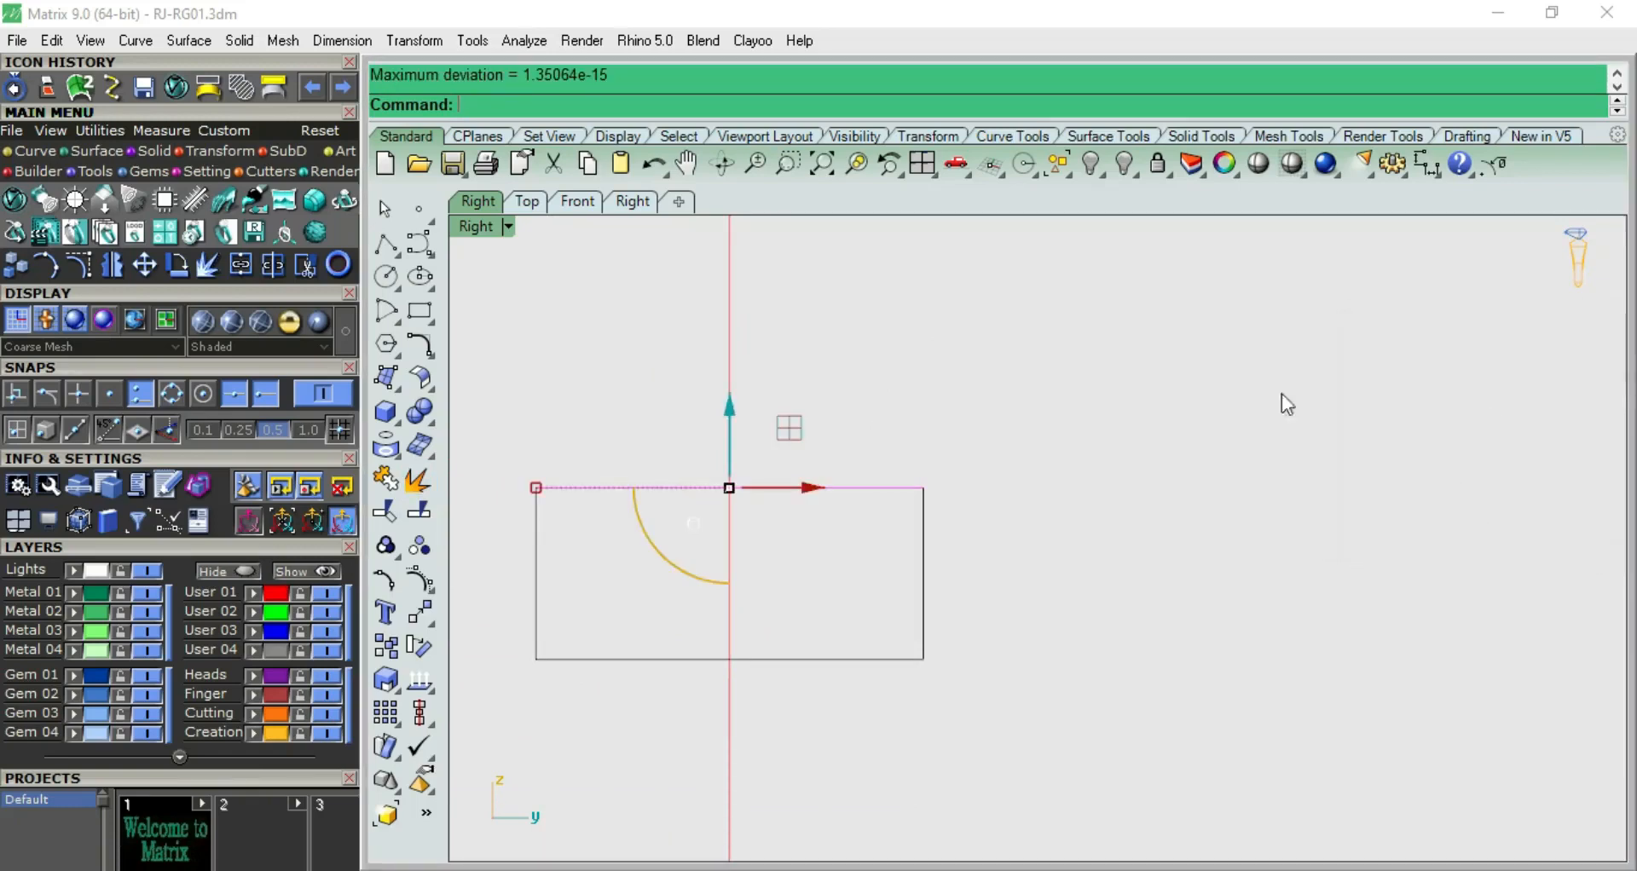
Turn on the upper edge's control points and move them to shape it into a symmetrical domed arc
key(F10)
drag(634, 399, 813, 504)
right_drag(878, 396, 970, 452)
scroll(897, 486, down, 2)
drag(837, 455, 831, 411)
scroll(843, 450, up, 3)
mouse_move(735, 451)
mouse_down()
mouse_move(712, 465)
mouse_move(694, 450)
mouse_move(715, 456)
mouse_up()
click(985, 391)
scroll(985, 393, down, 4)
right_drag(1059, 478, 891, 484)
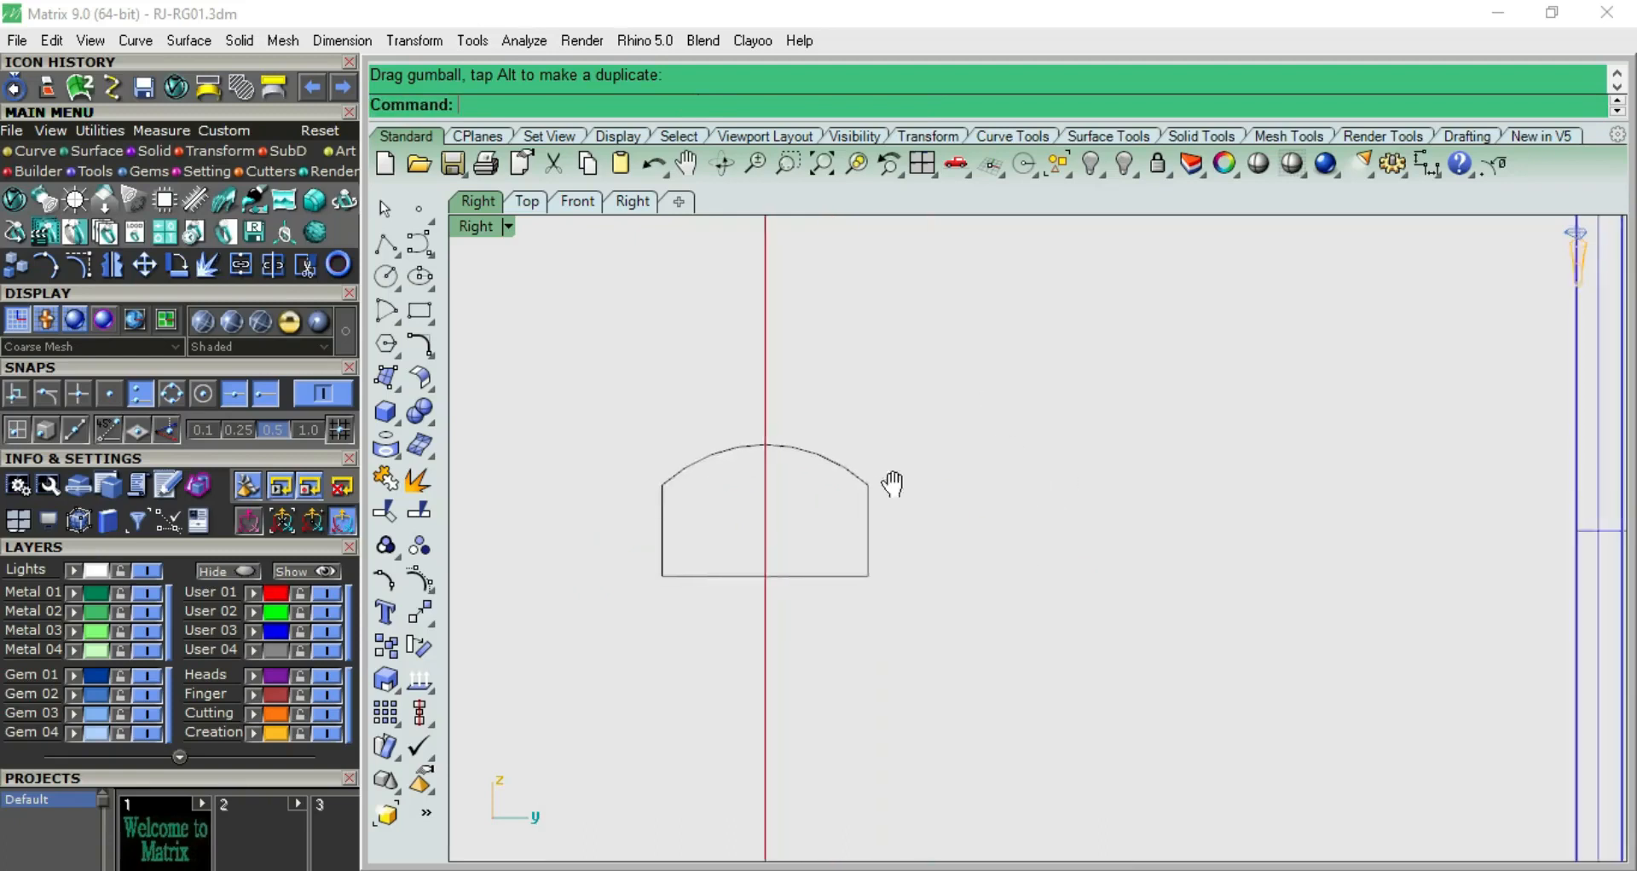
scroll(891, 488, down, 2)
scroll(1229, 306, up, 2)
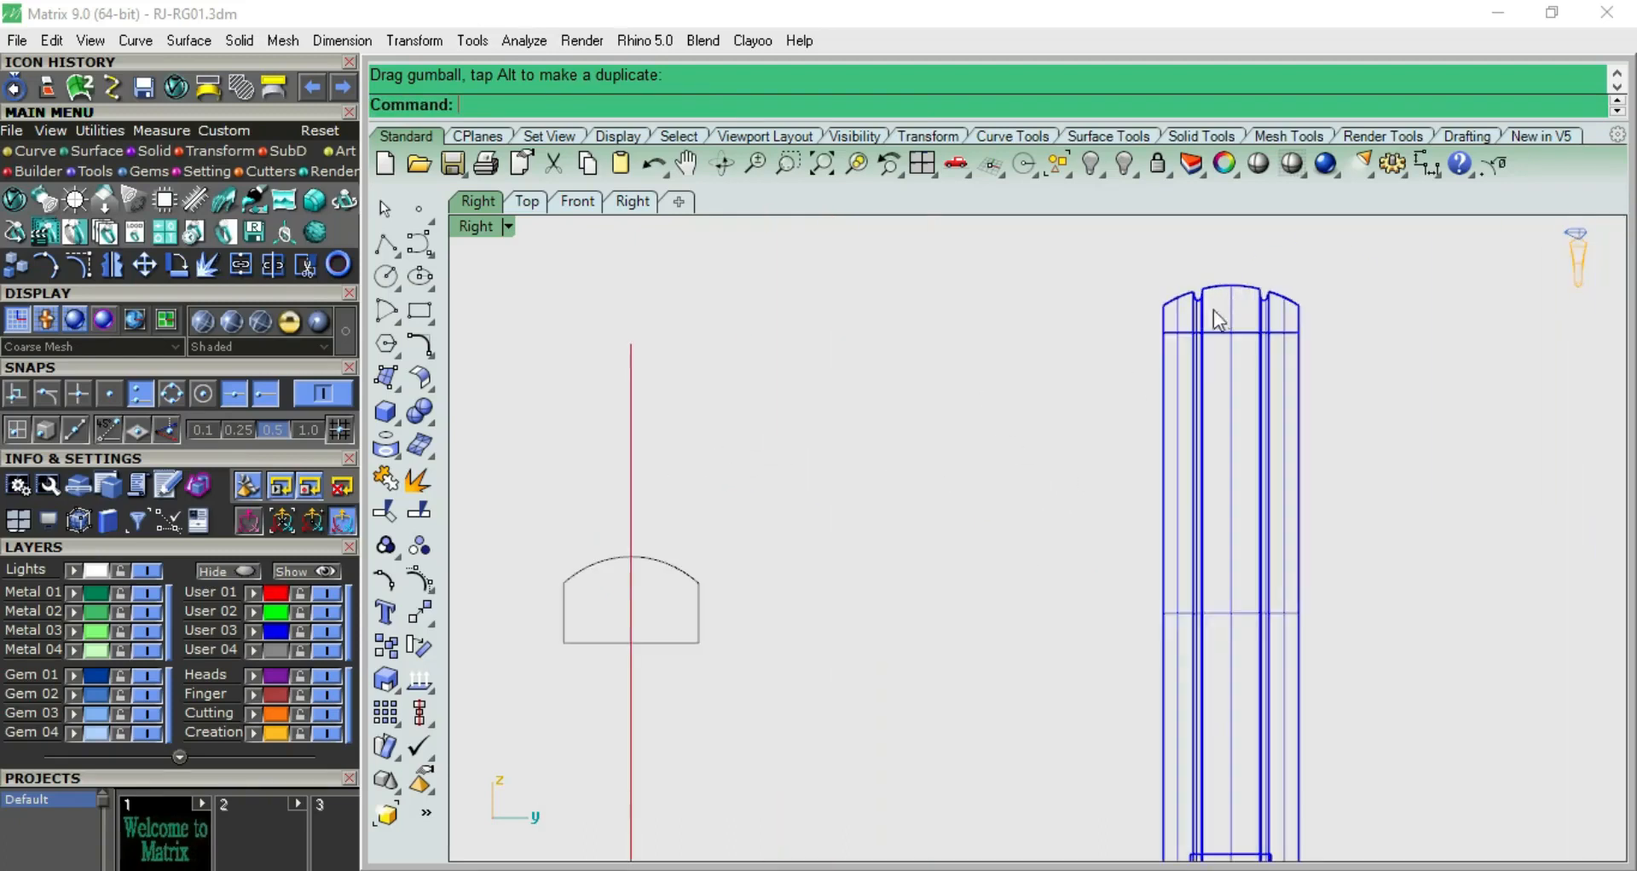
scroll(672, 575, up, 2)
scroll(765, 495, down, 3)
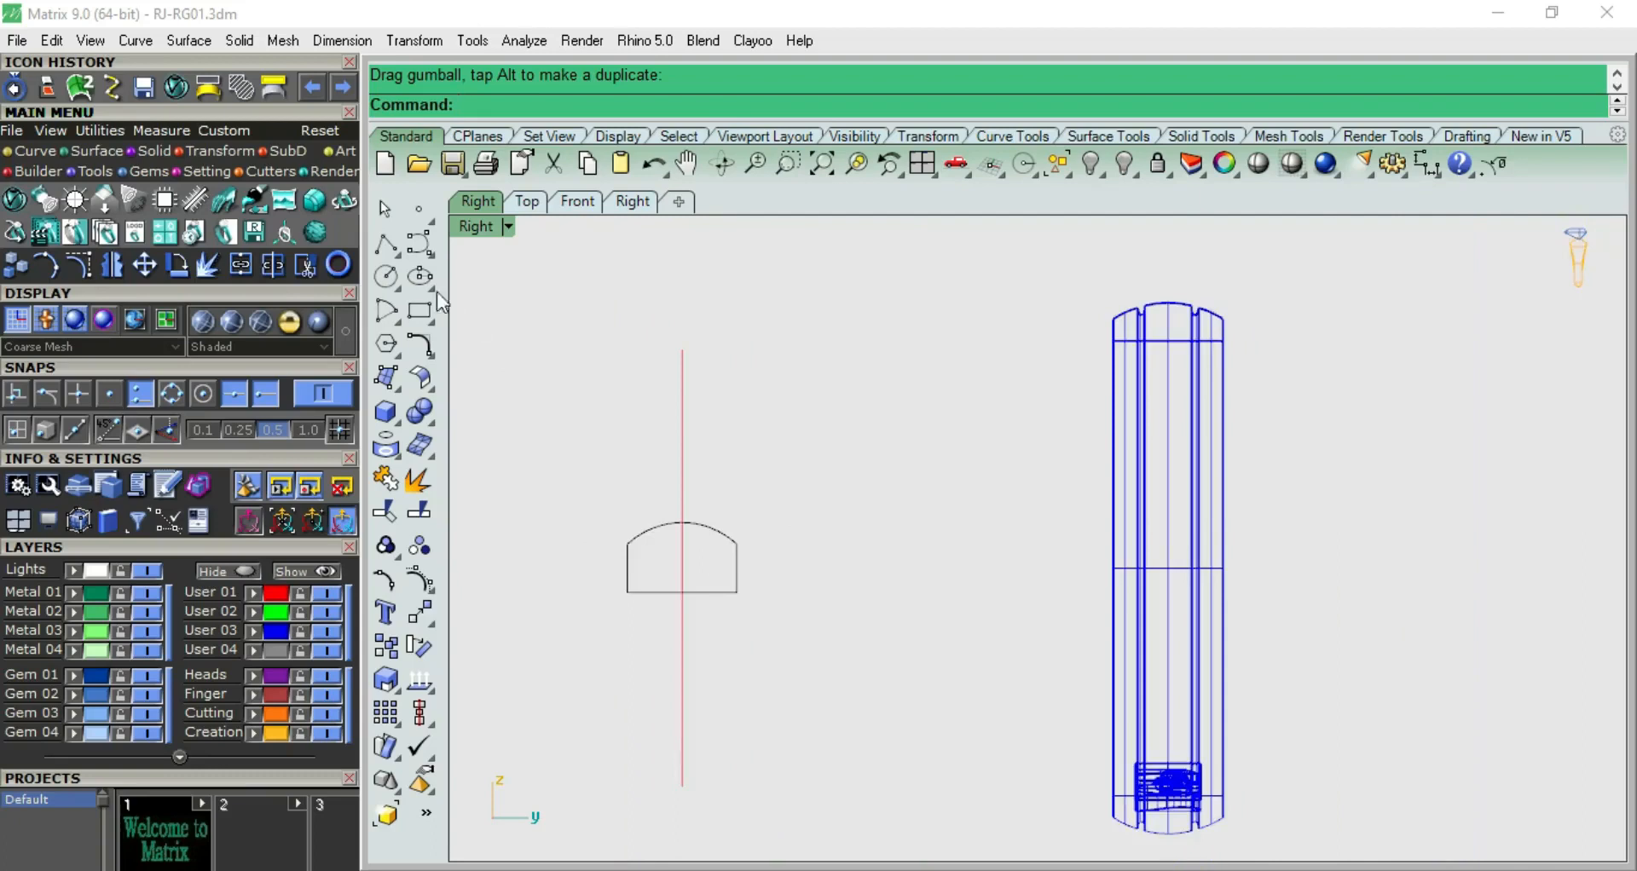
Draw a vertical line from its midpoint at the profile's lower right corner and assign it to the User 02 layer
click(386, 245)
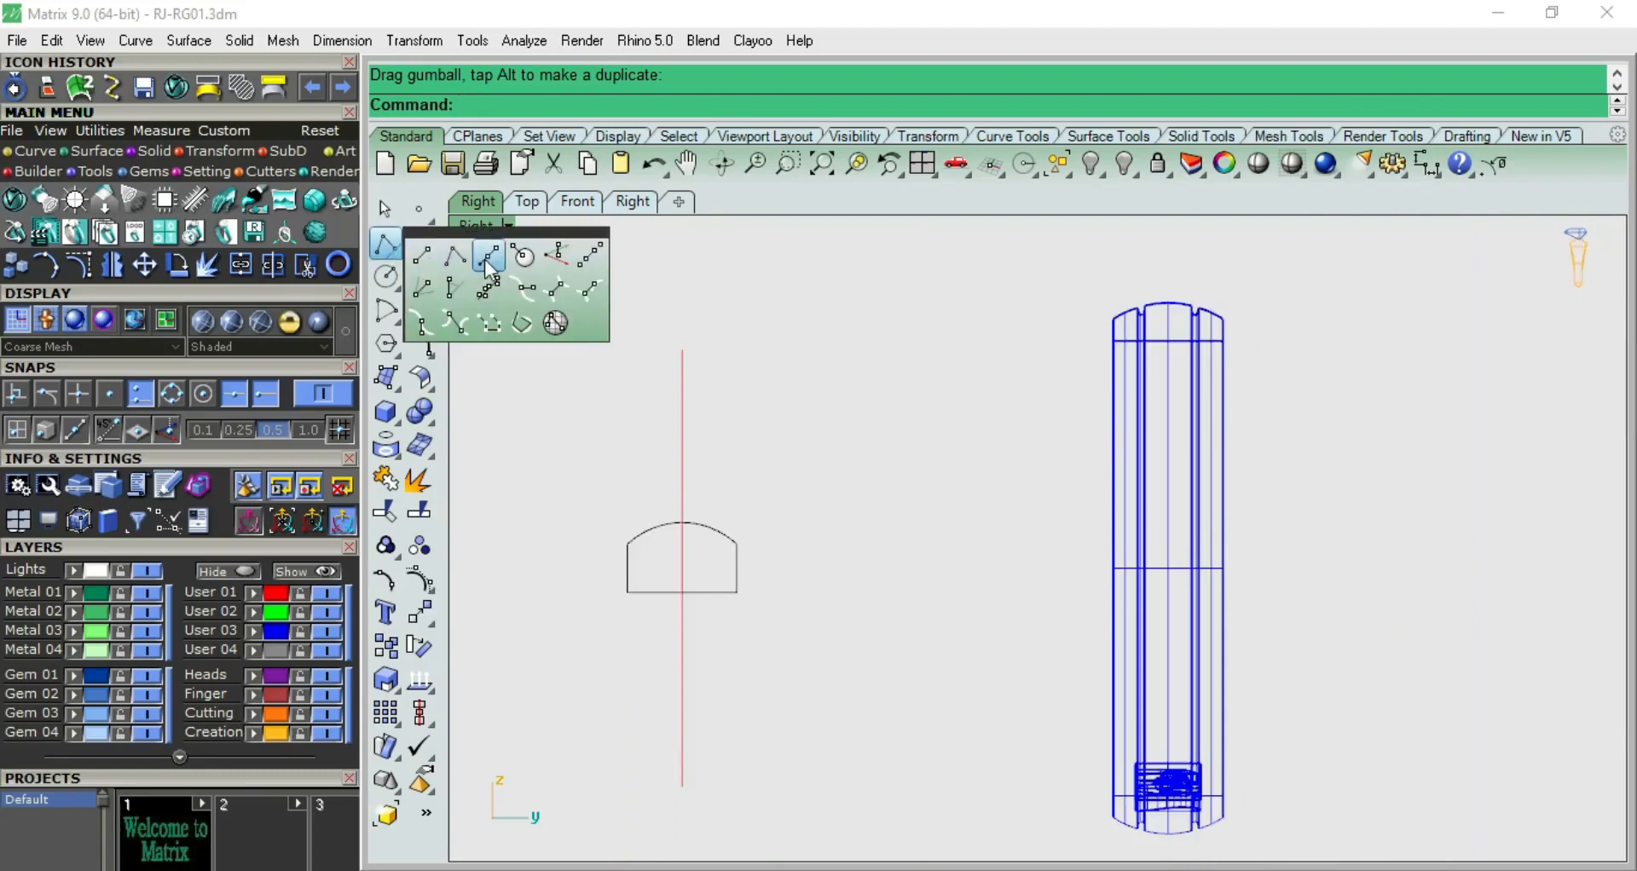
click(489, 260)
click(736, 591)
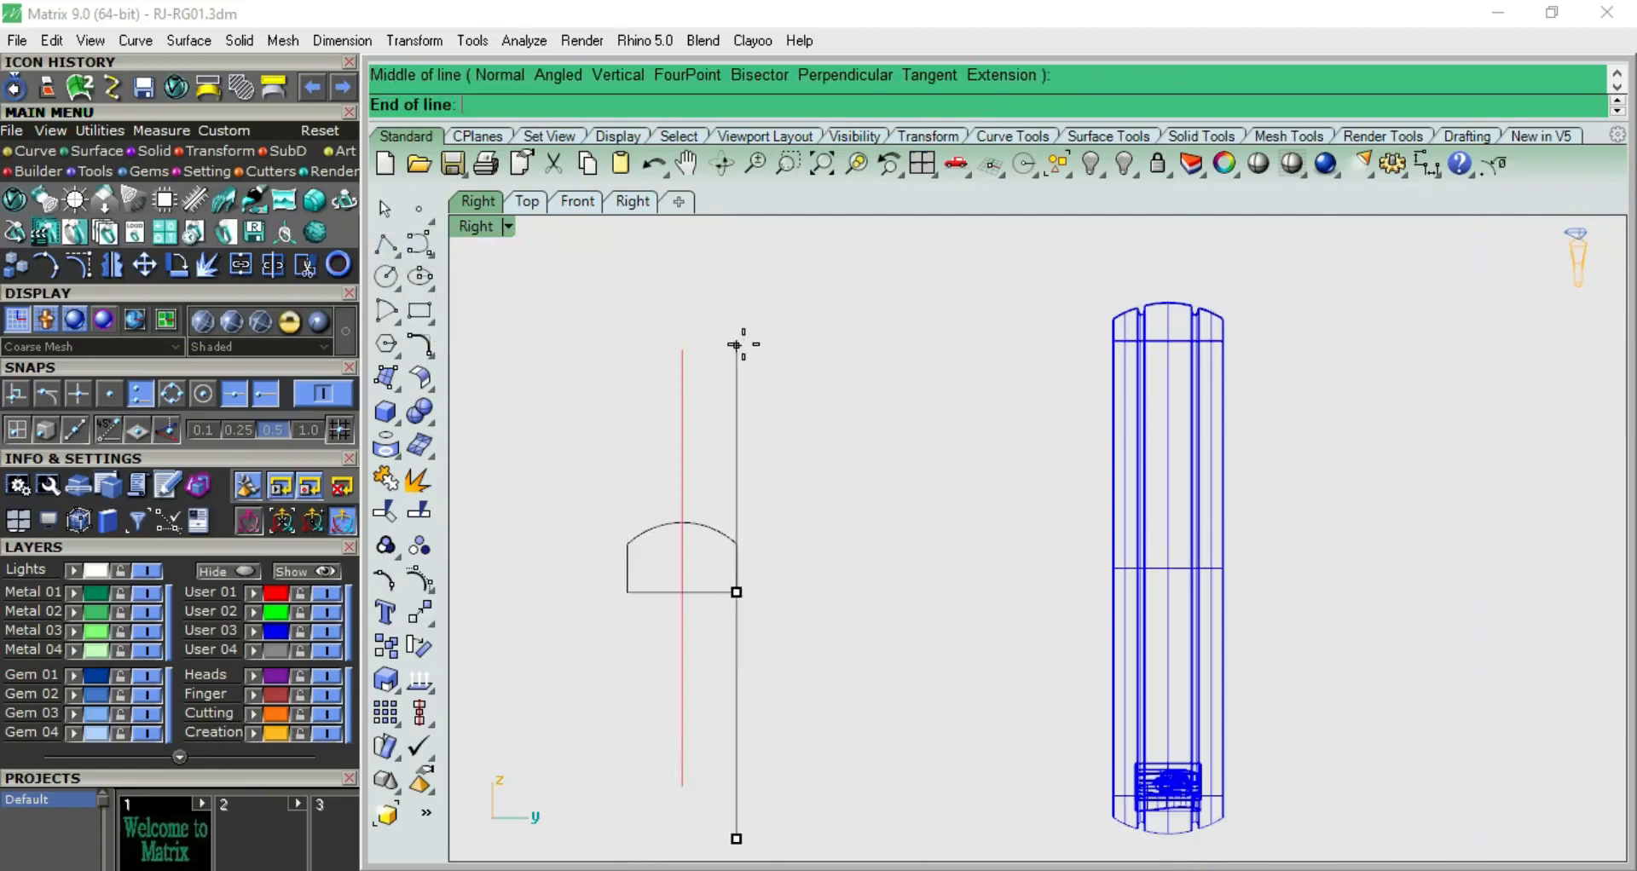
click(736, 344)
click(737, 375)
scroll(740, 405, up, 1)
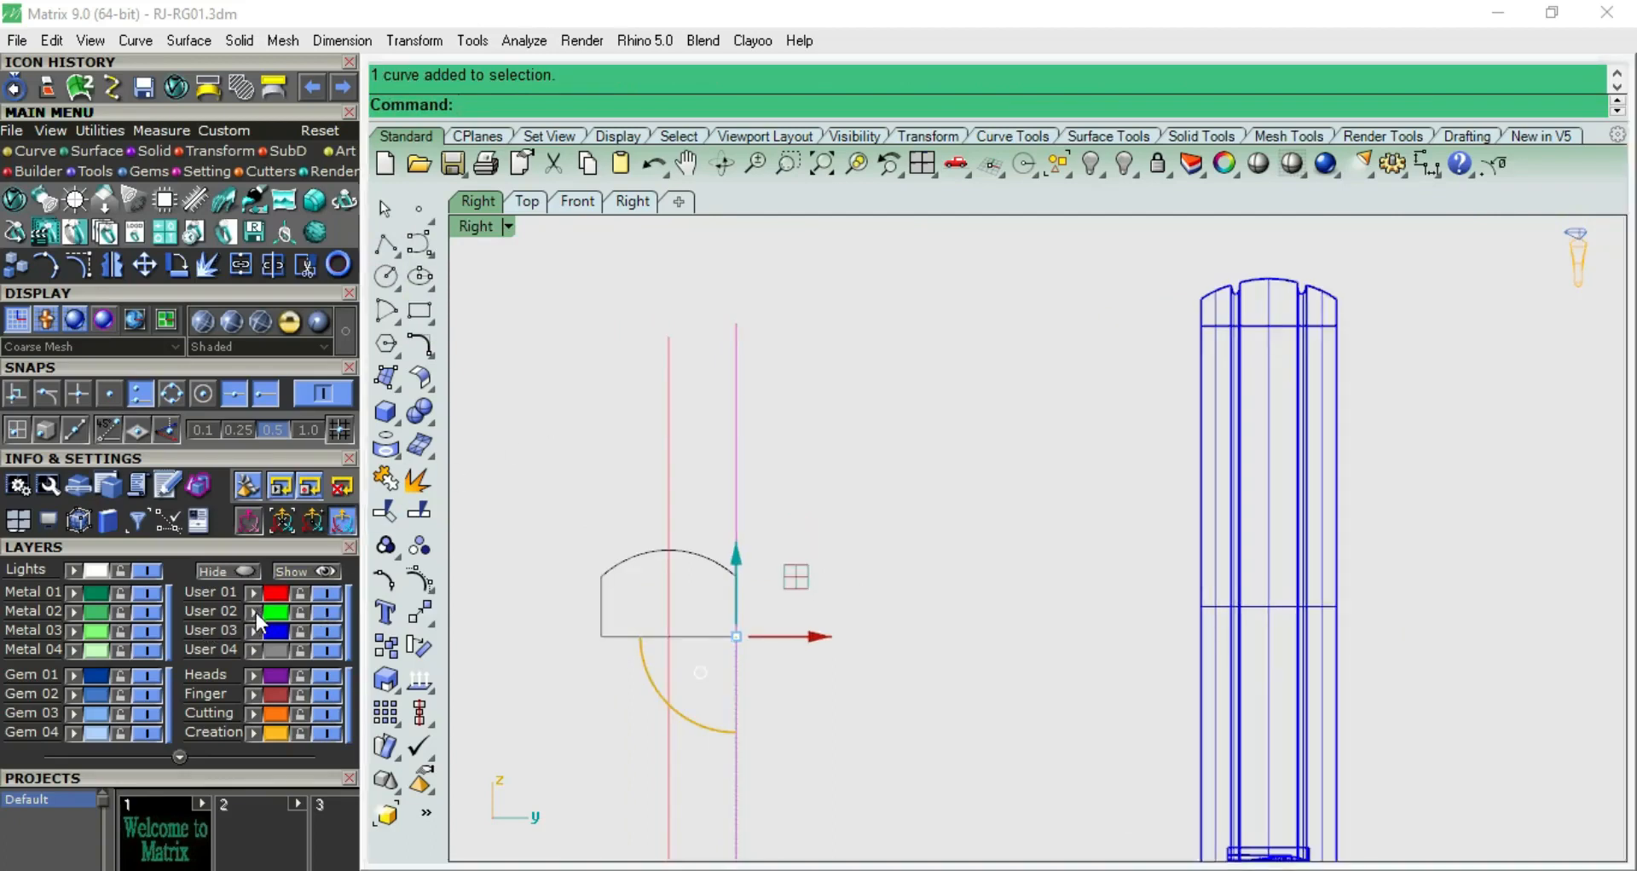
scroll(719, 544, up, 2)
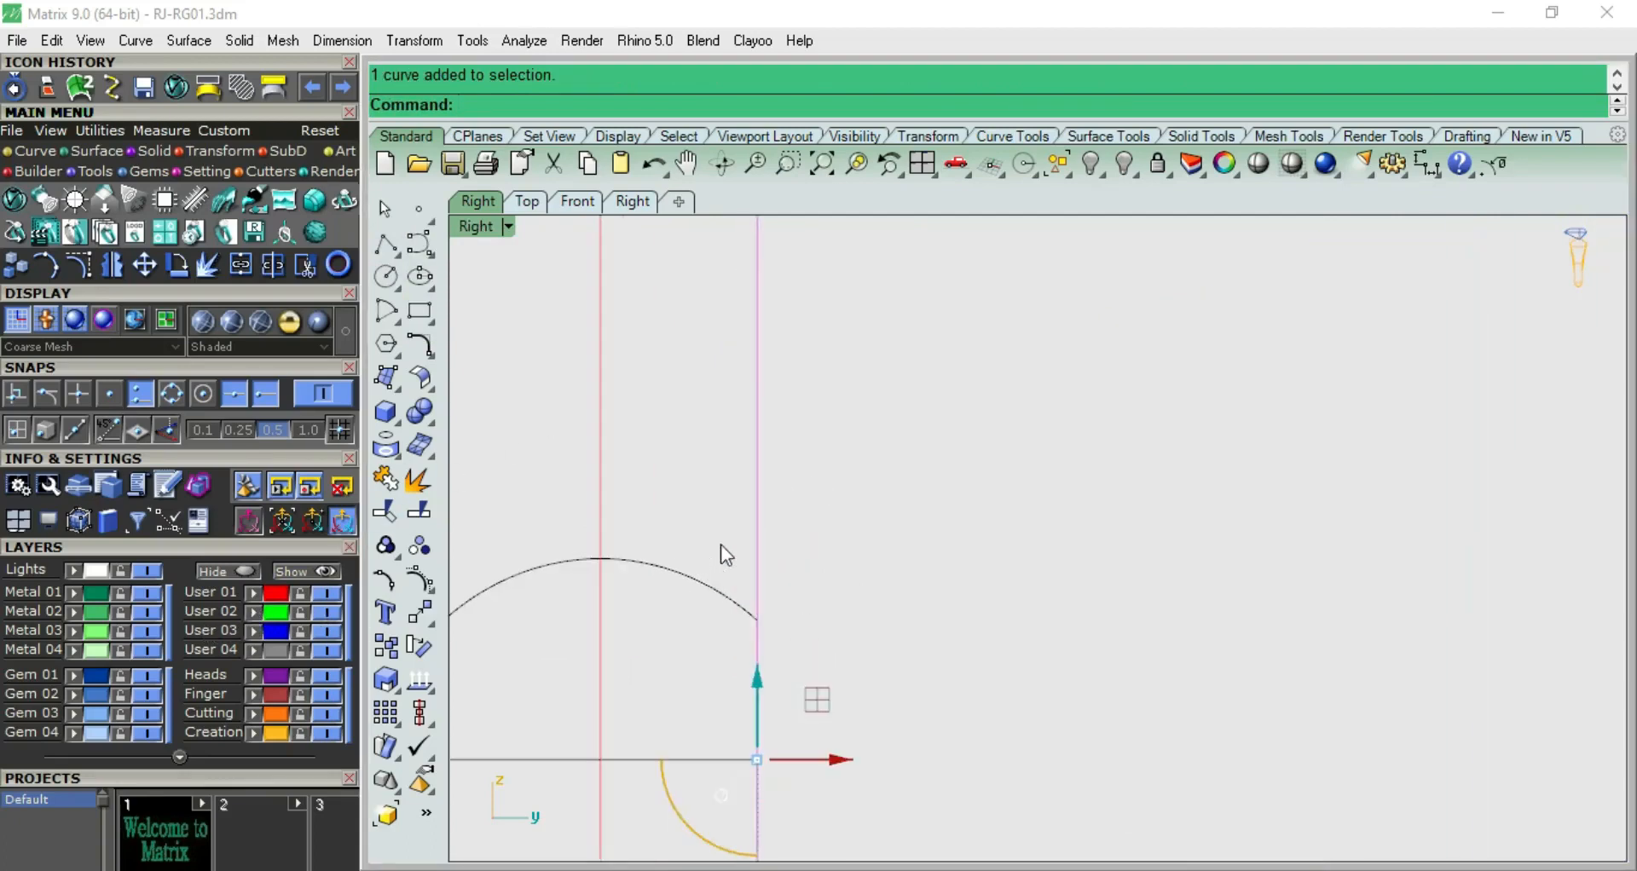
Offset the vertical edge line 1 mm inward toward the profile's centerline
text(Op)
key(Return)
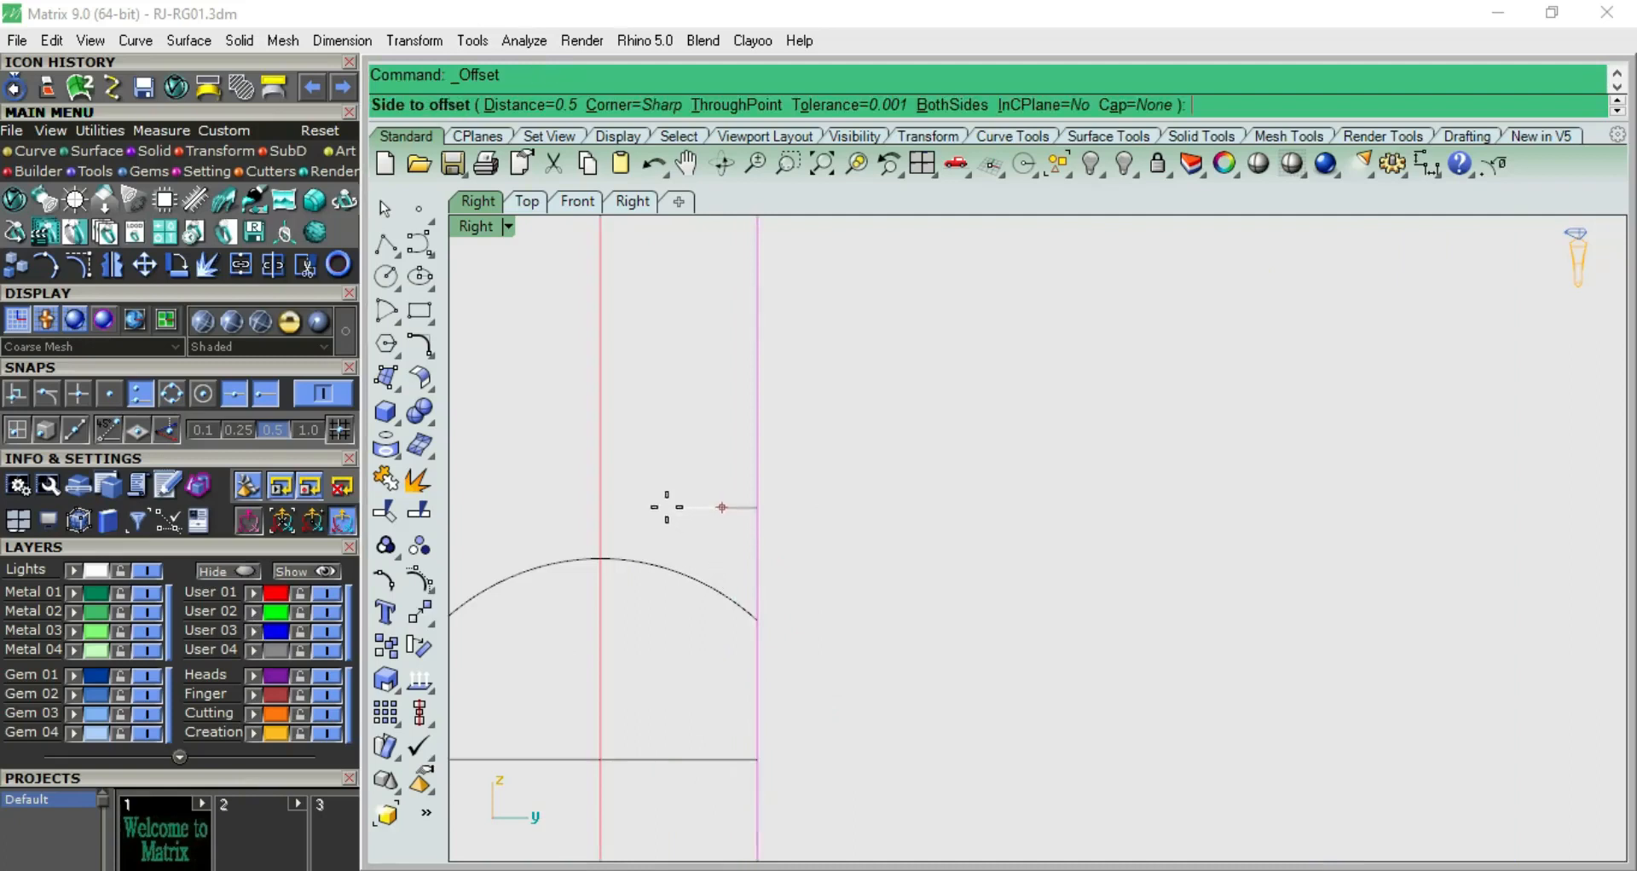
click(663, 508)
click(687, 493)
Offset the new inner line a further 0.3 mm toward the centerline to mark the groove's width
key(Return)
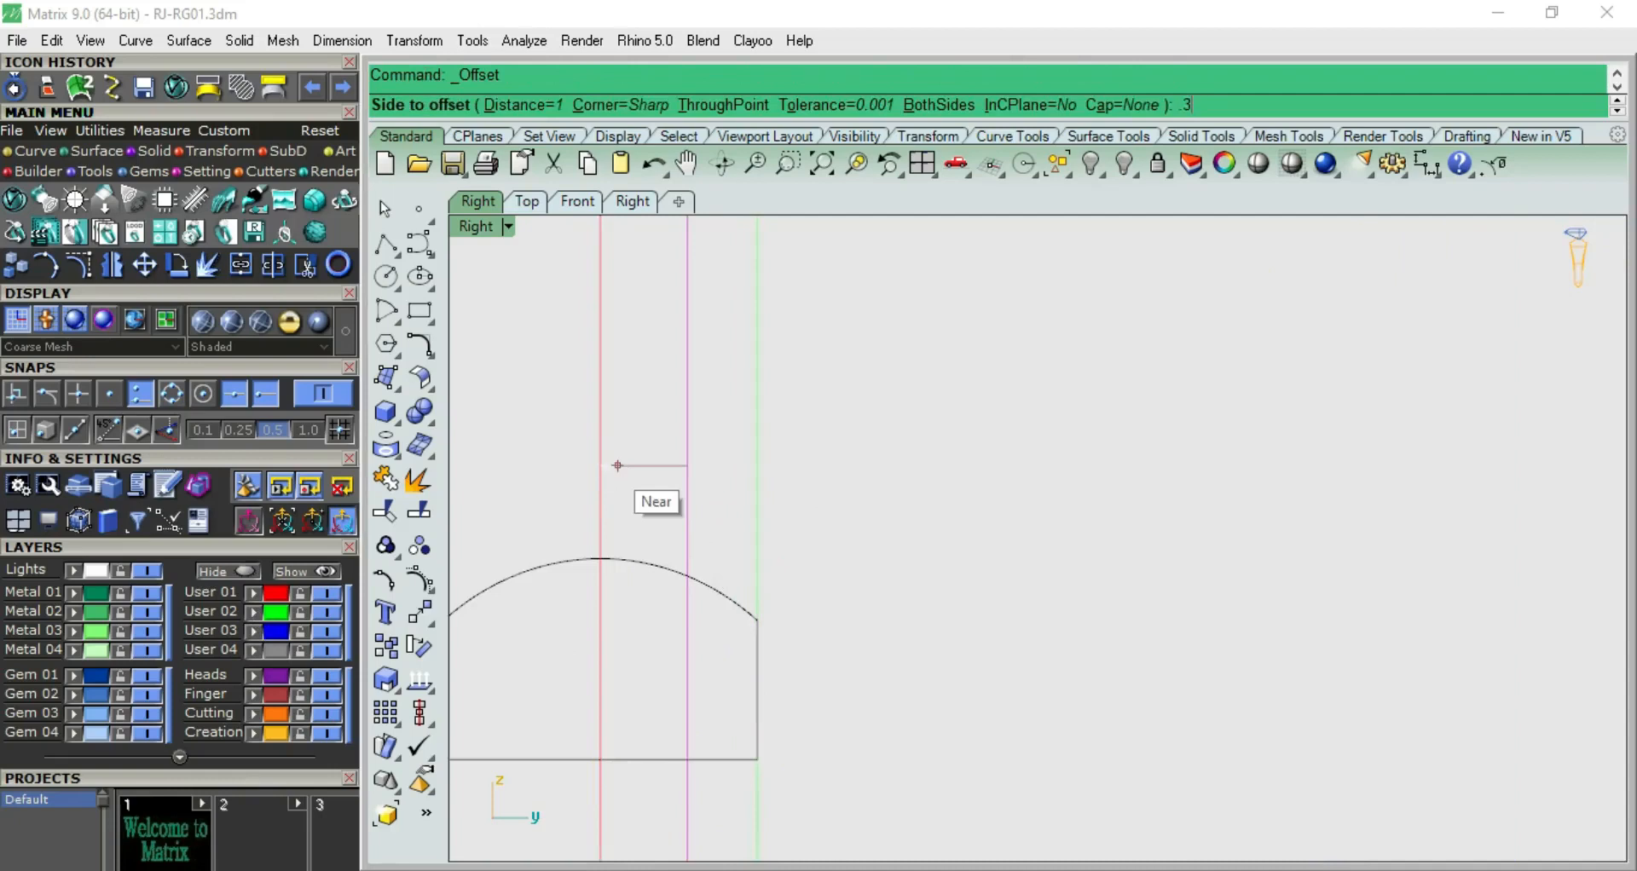
text(.3)
key(Return)
click(612, 465)
scroll(844, 469, down, 5)
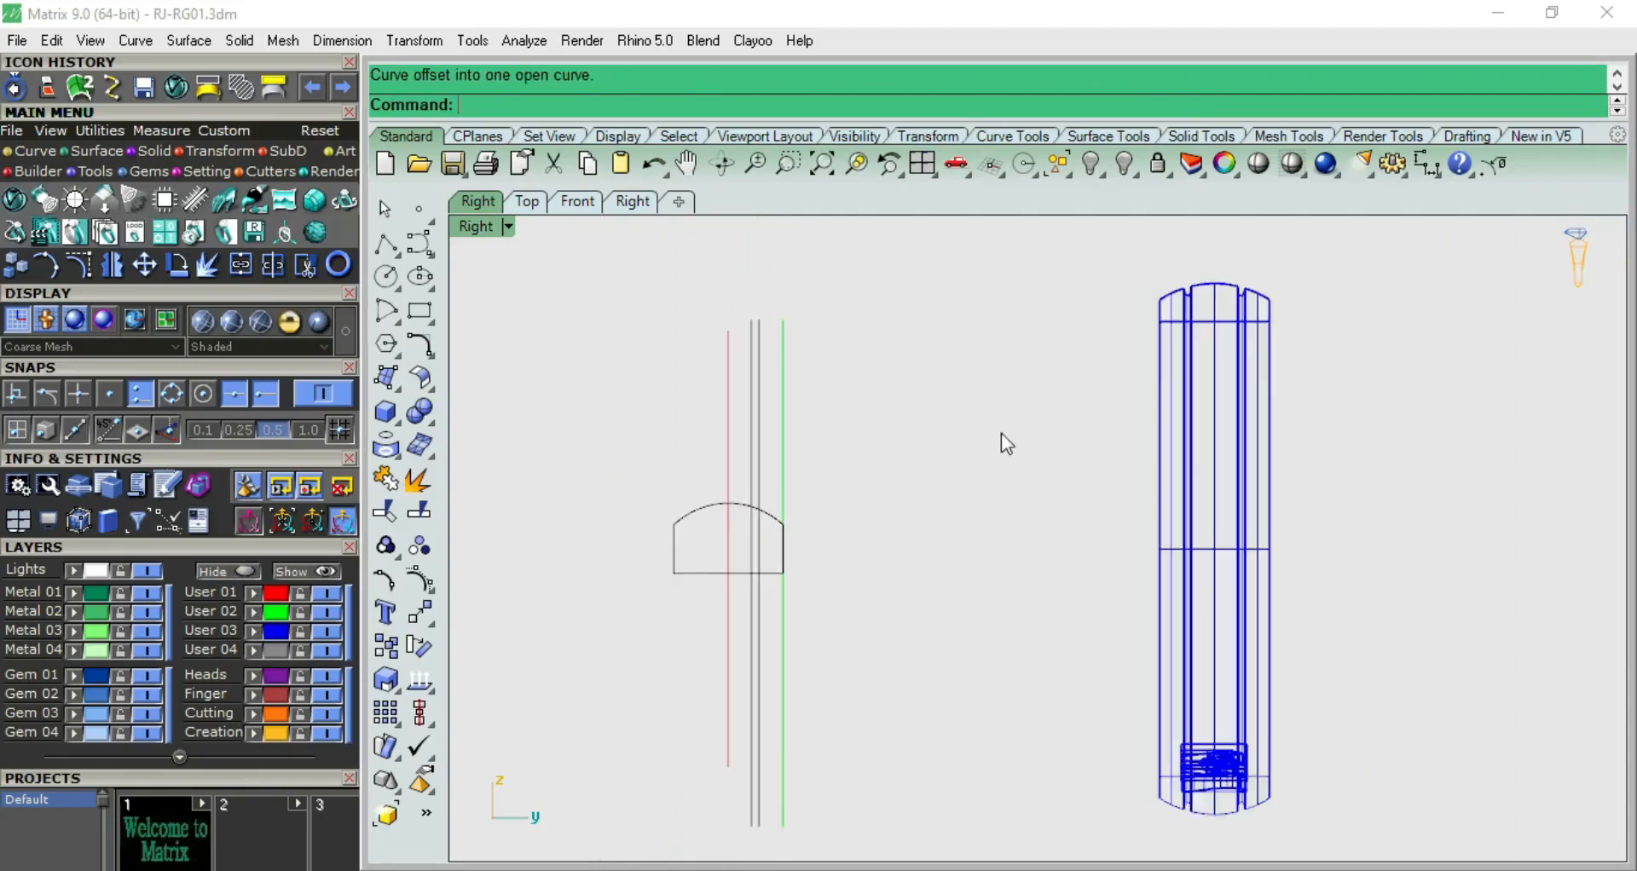
Compare with the reference ring's grooves and assign the two offset guide lines to the User 02 layer
scroll(1262, 277, up, 5)
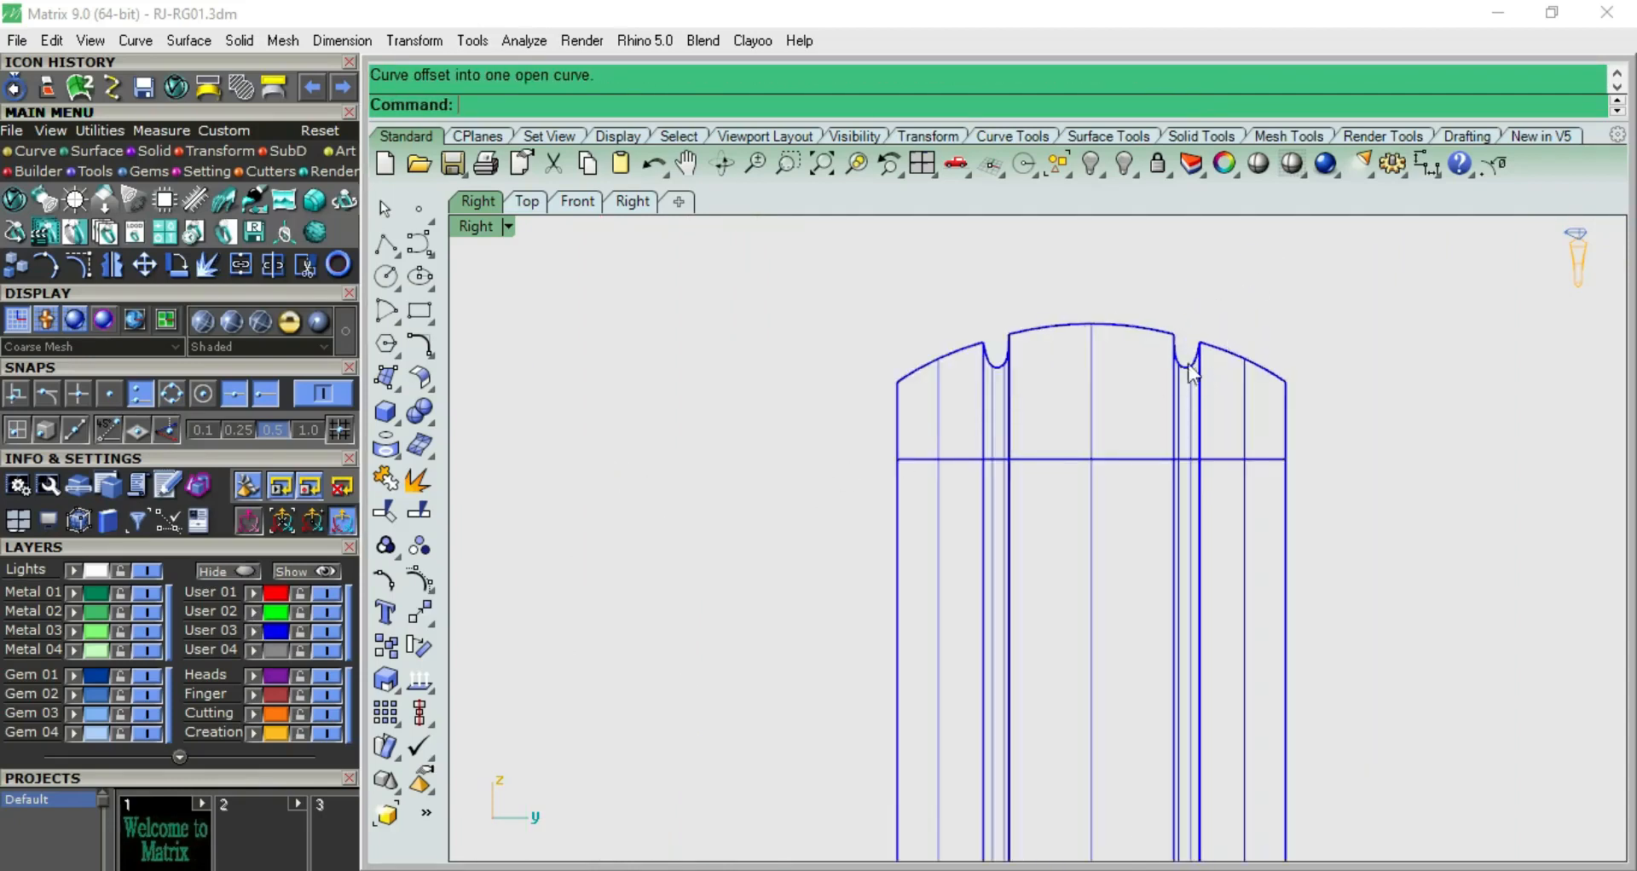
scroll(1176, 367, down, 3)
scroll(907, 435, down, 2)
scroll(801, 444, up, 5)
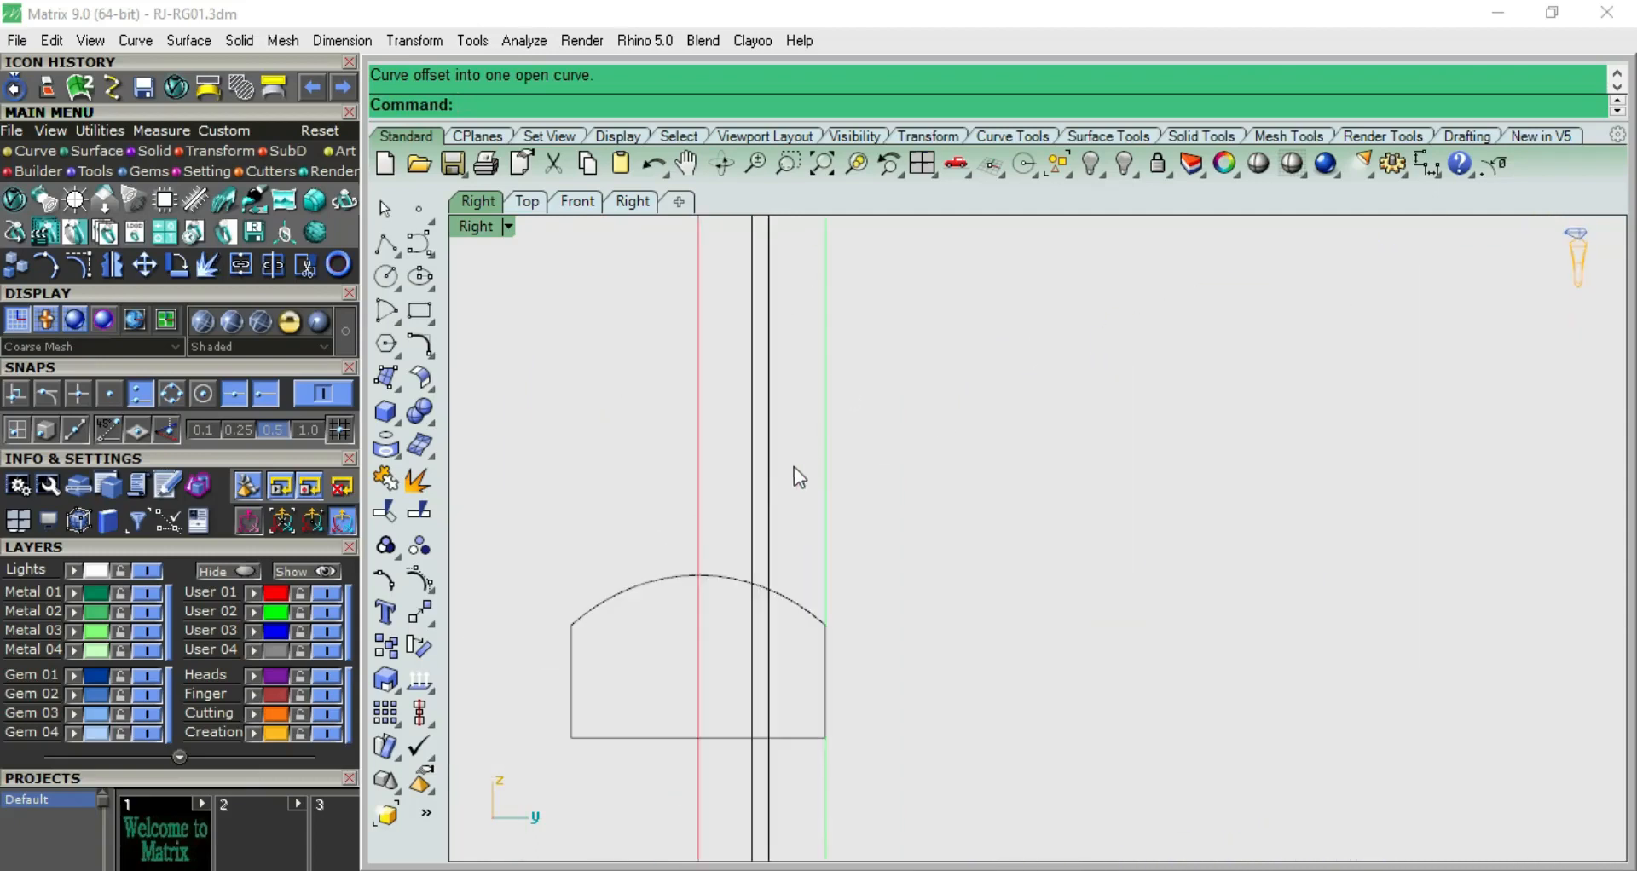
drag(749, 487, 740, 490)
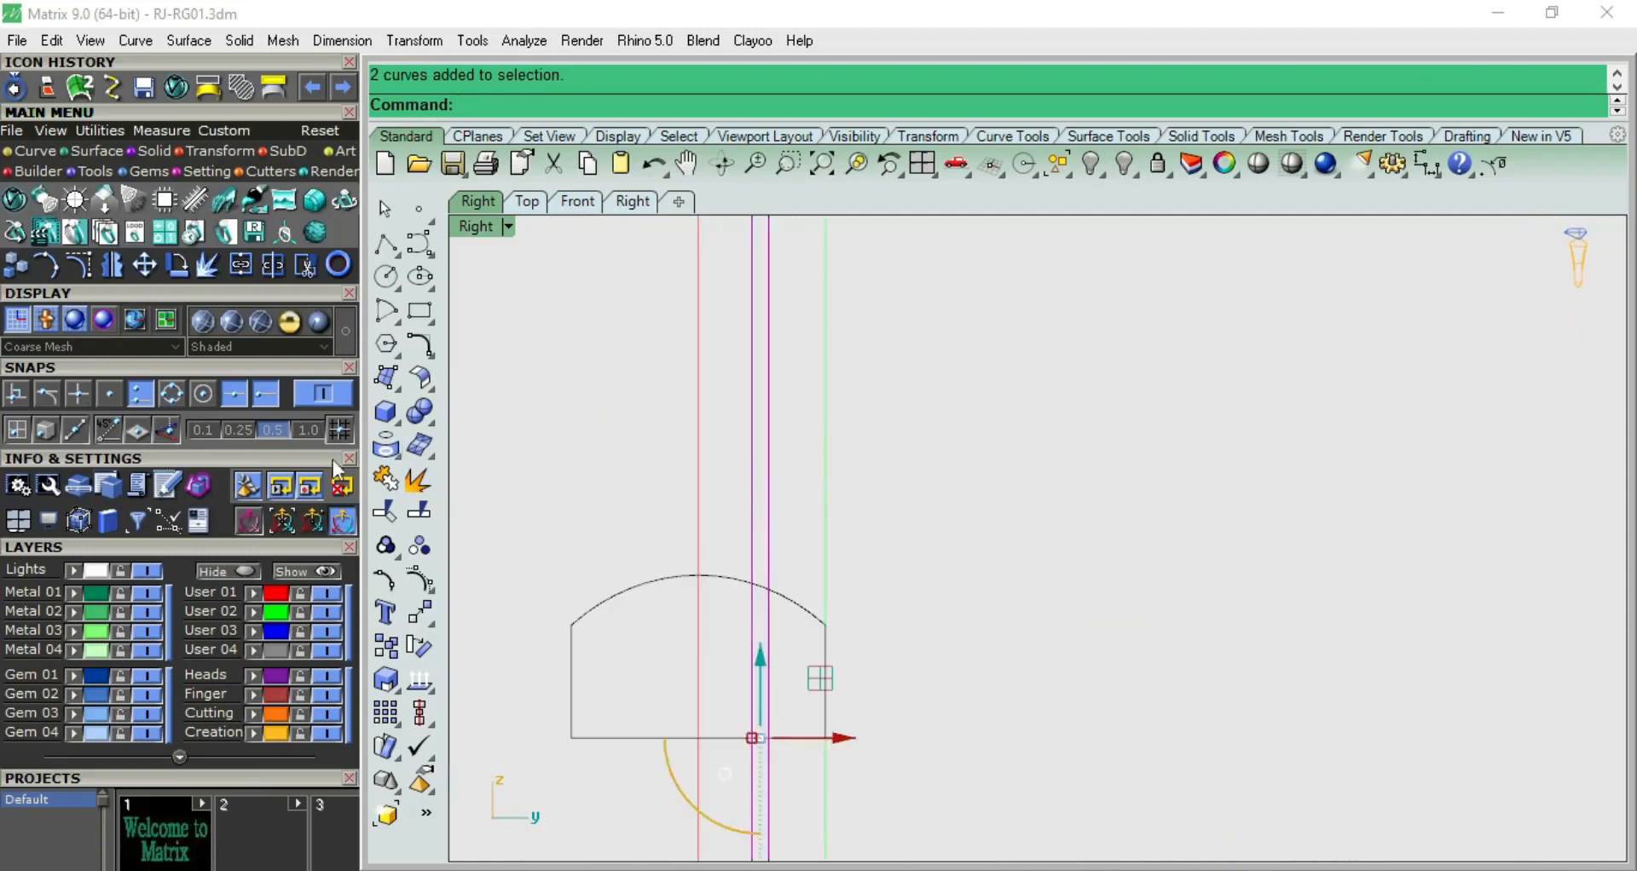
click(255, 611)
click(800, 453)
Mirror the two groove guide lines across the vertical centerline through the origin, keeping the originals
drag(730, 502, 732, 503)
click(118, 265)
text(0)
key(Return)
click(664, 363)
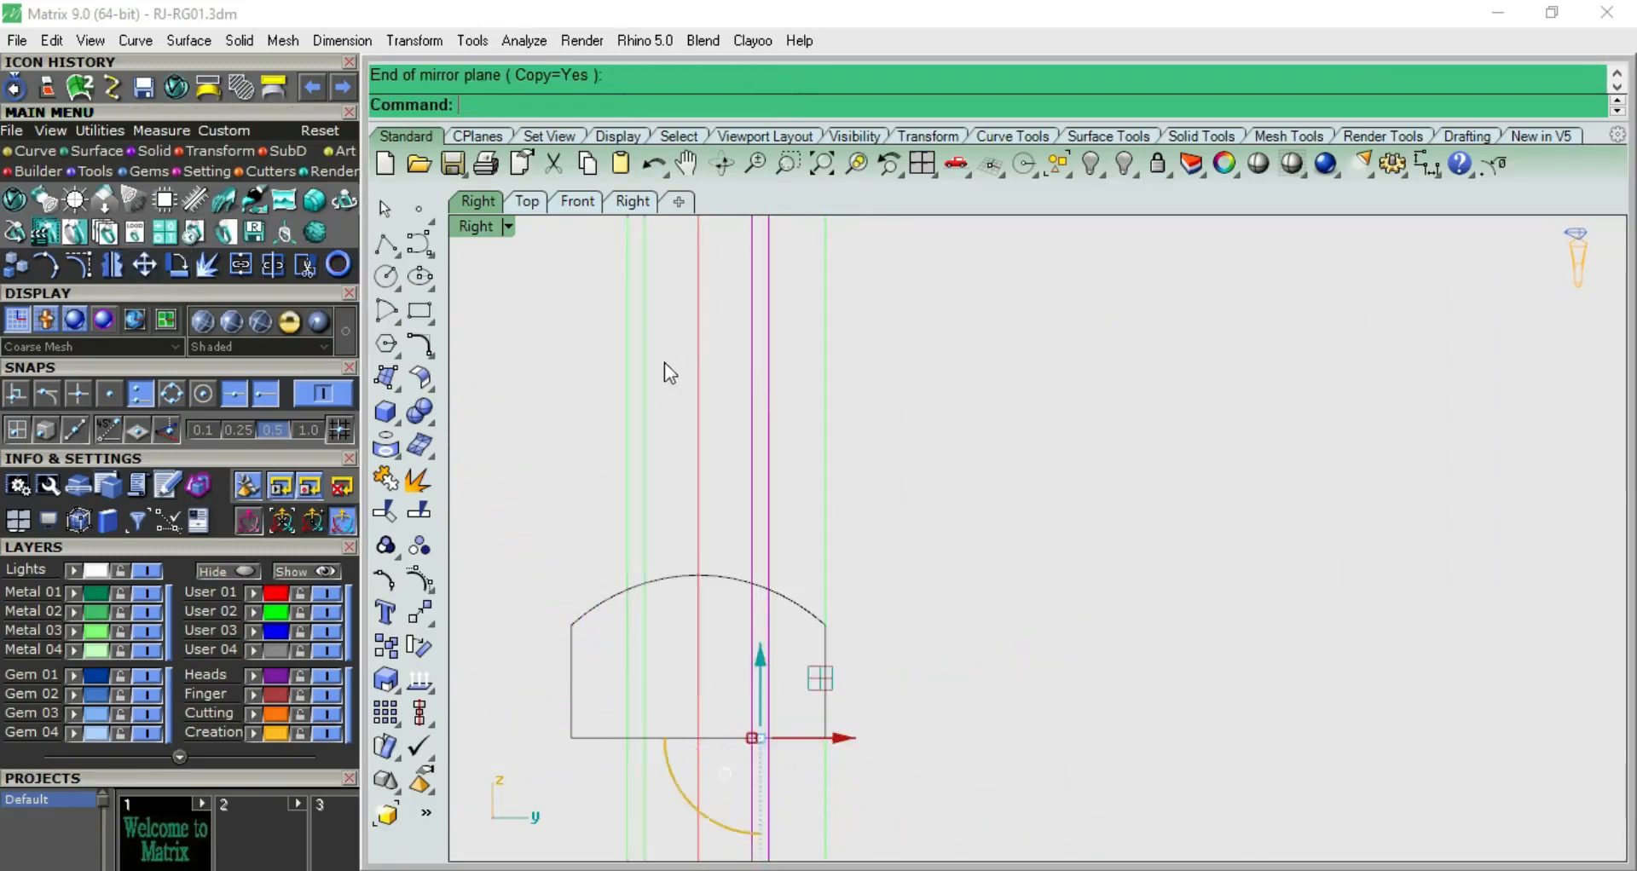
Measure the spacing between the inner guide lines and from the outer guide line to the profile's side, without keeping dimensions
click(1429, 170)
scroll(680, 611, up, 2)
click(627, 542)
click(785, 563)
key(Escape)
right_click(858, 560)
click(815, 552)
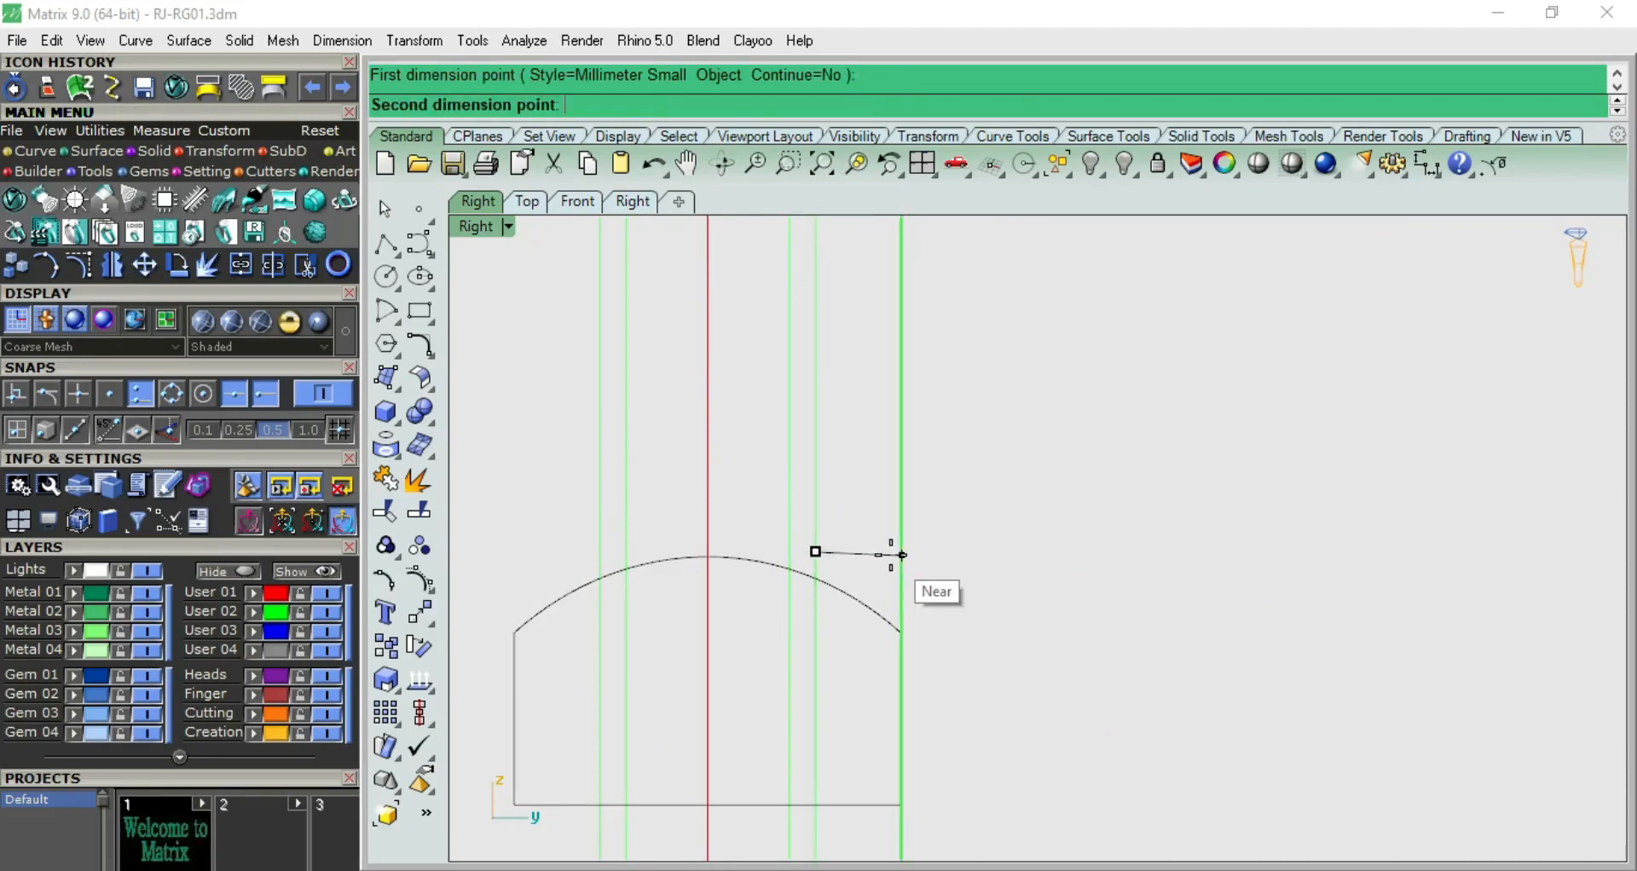
click(901, 553)
scroll(767, 475, down, 5)
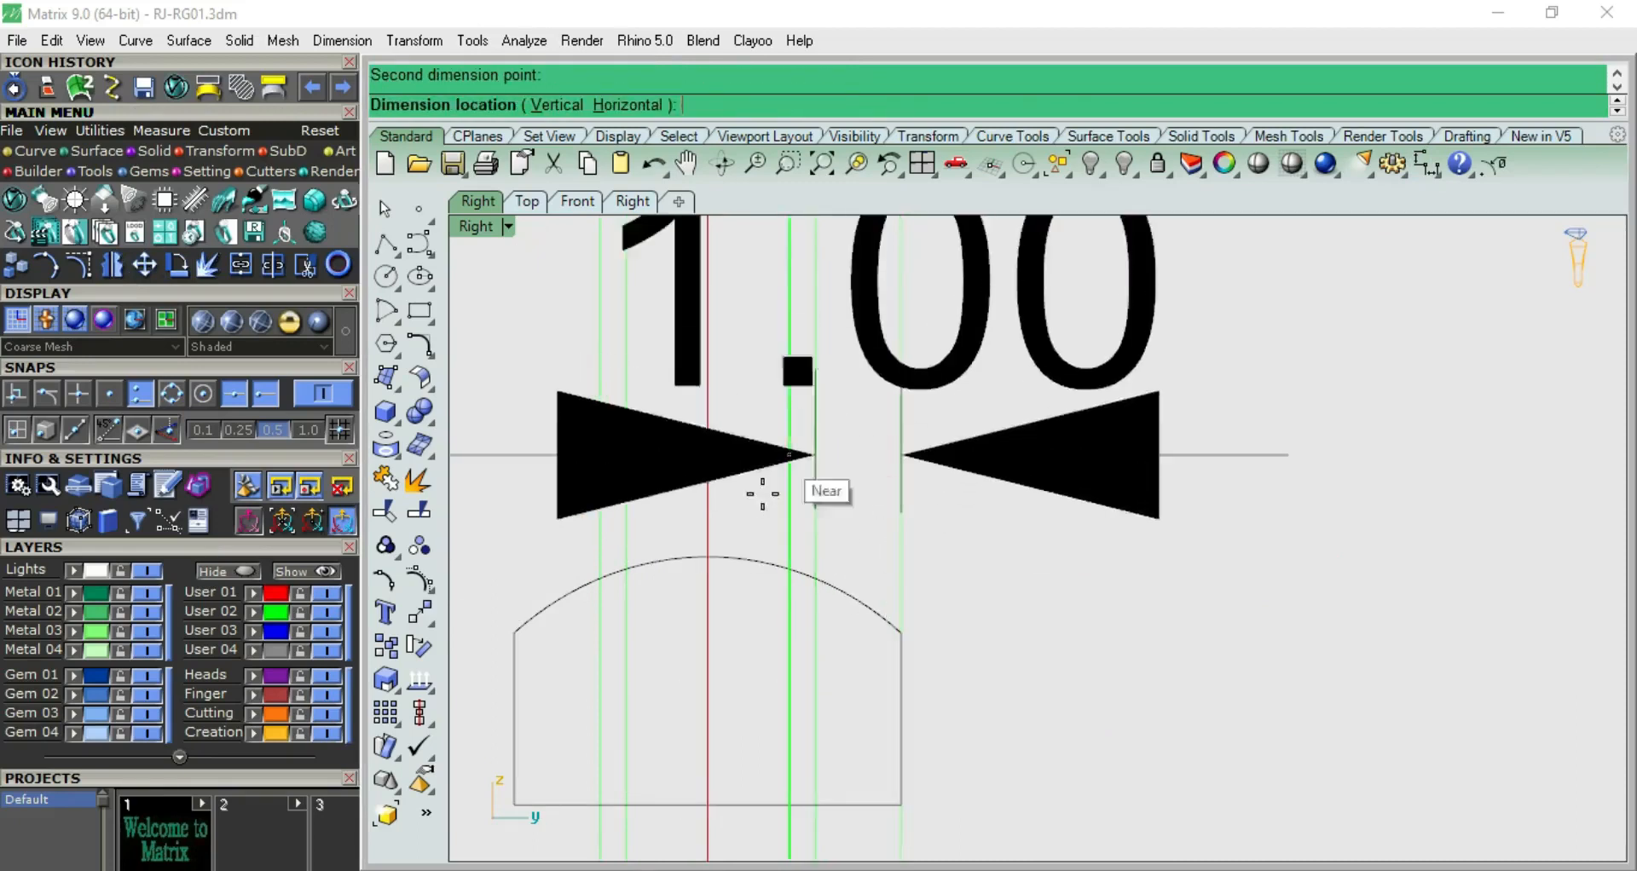
key(Escape)
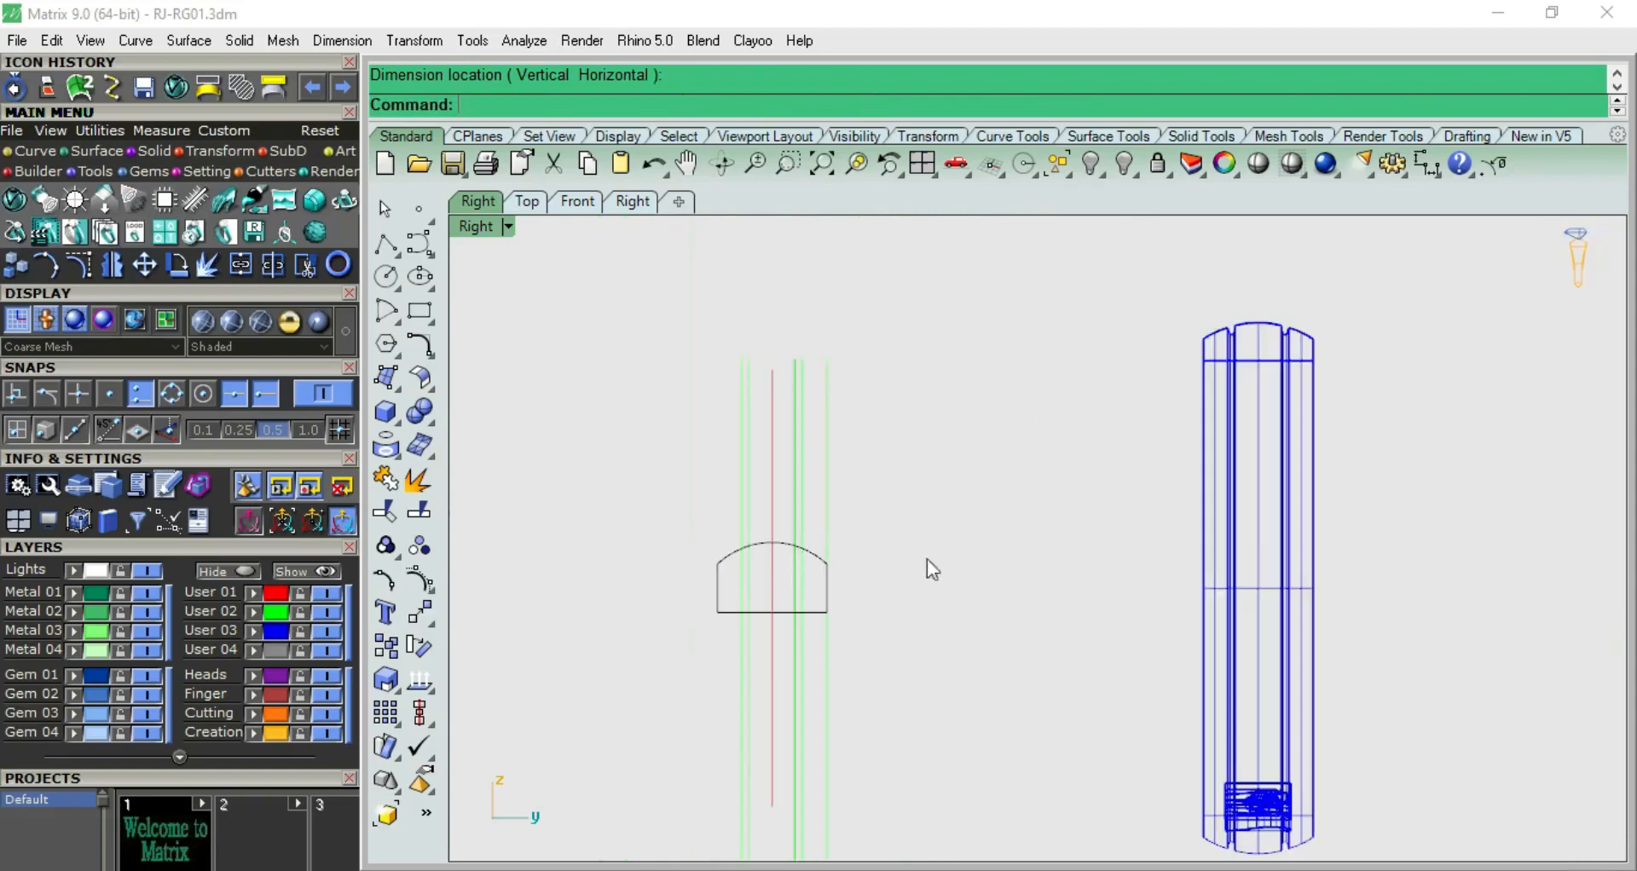
Try flattening the domed arc by moving its upper control points down slightly, and undo the change
scroll(852, 563, up, 4)
click(811, 529)
scroll(853, 554, up, 1)
key(F10)
right_drag(859, 553, 984, 602)
drag(541, 444, 936, 511)
drag(815, 413, 817, 422)
key(Escape)
key(Escape)
right_drag(1118, 578, 1012, 506)
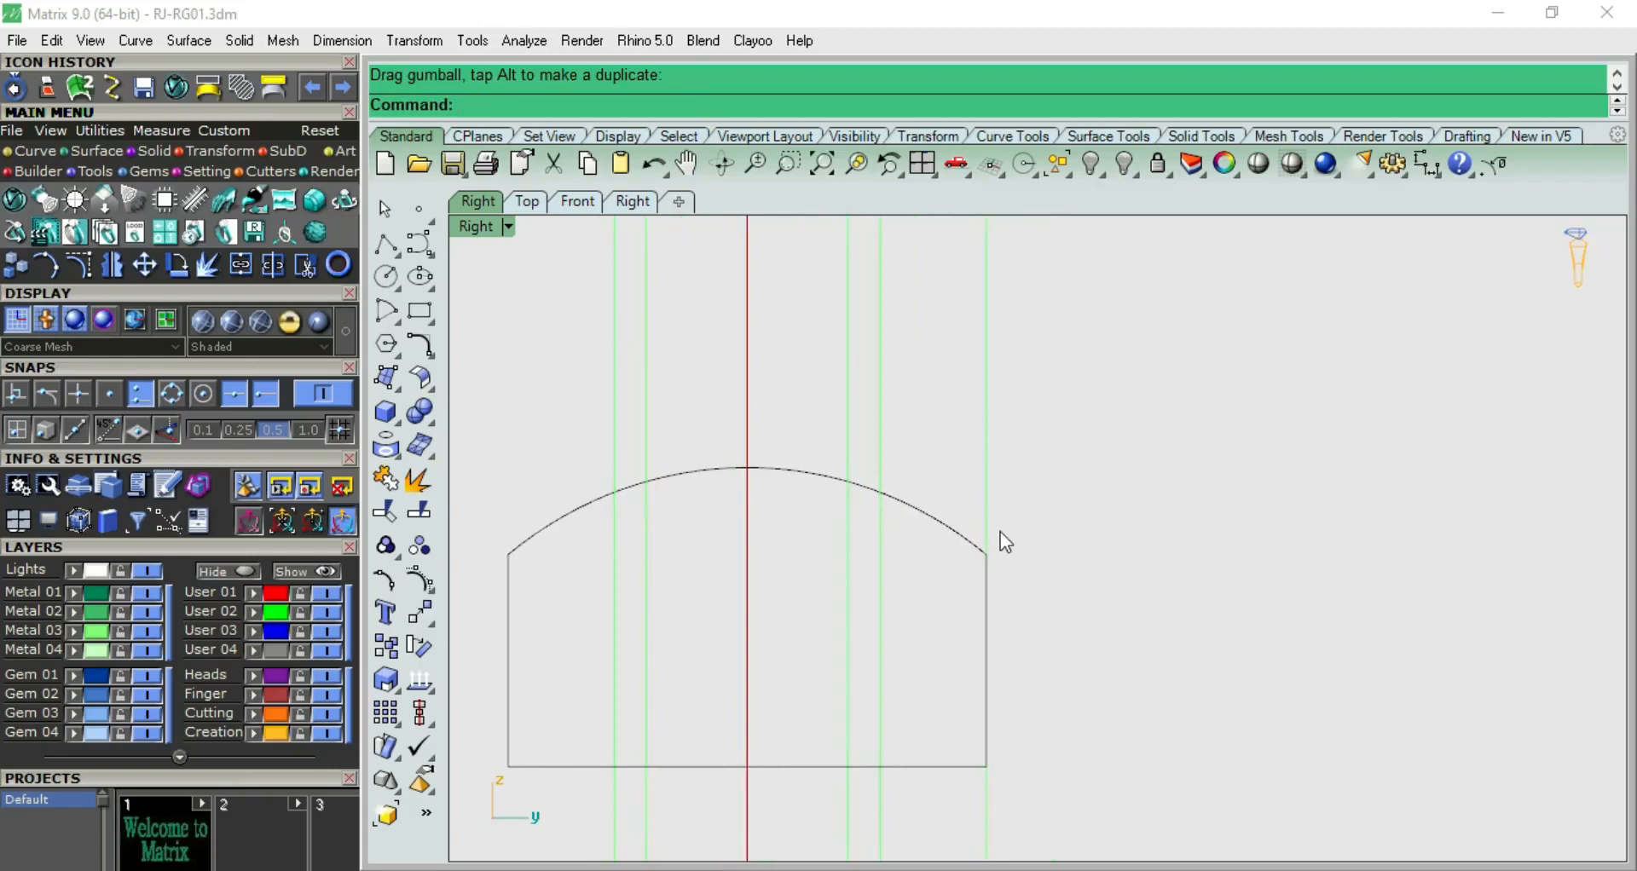
key(ctrl+z)
key(Escape)
key(Escape)
Turn on control points for the arc and both side lines, and raise the shoulder points where they meet
click(981, 601)
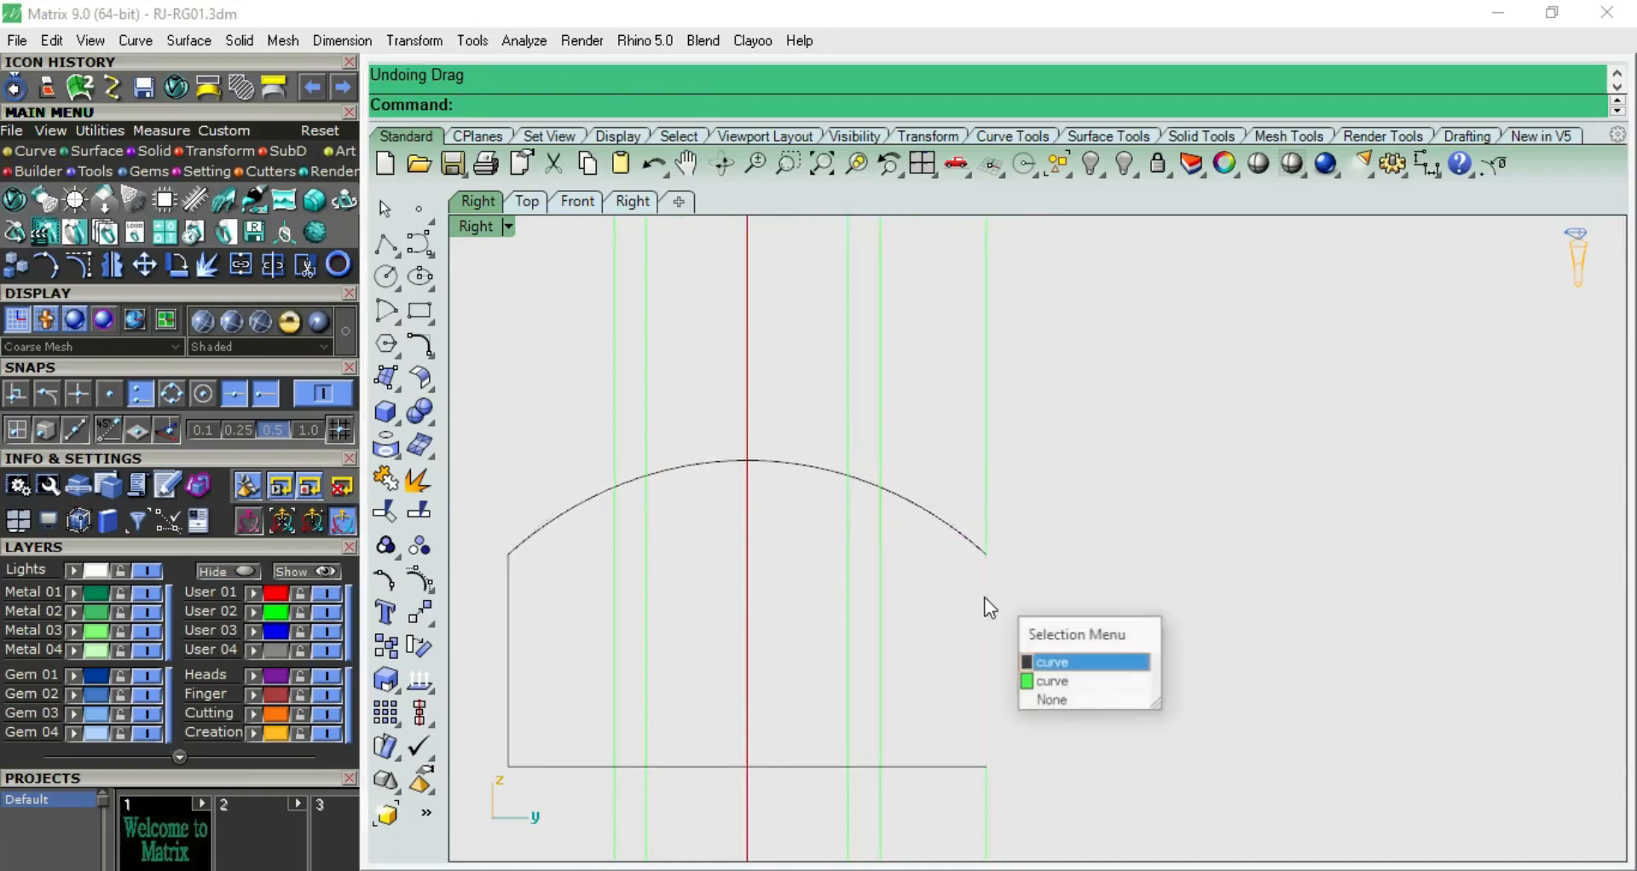
click(1026, 664)
shift+click(513, 600)
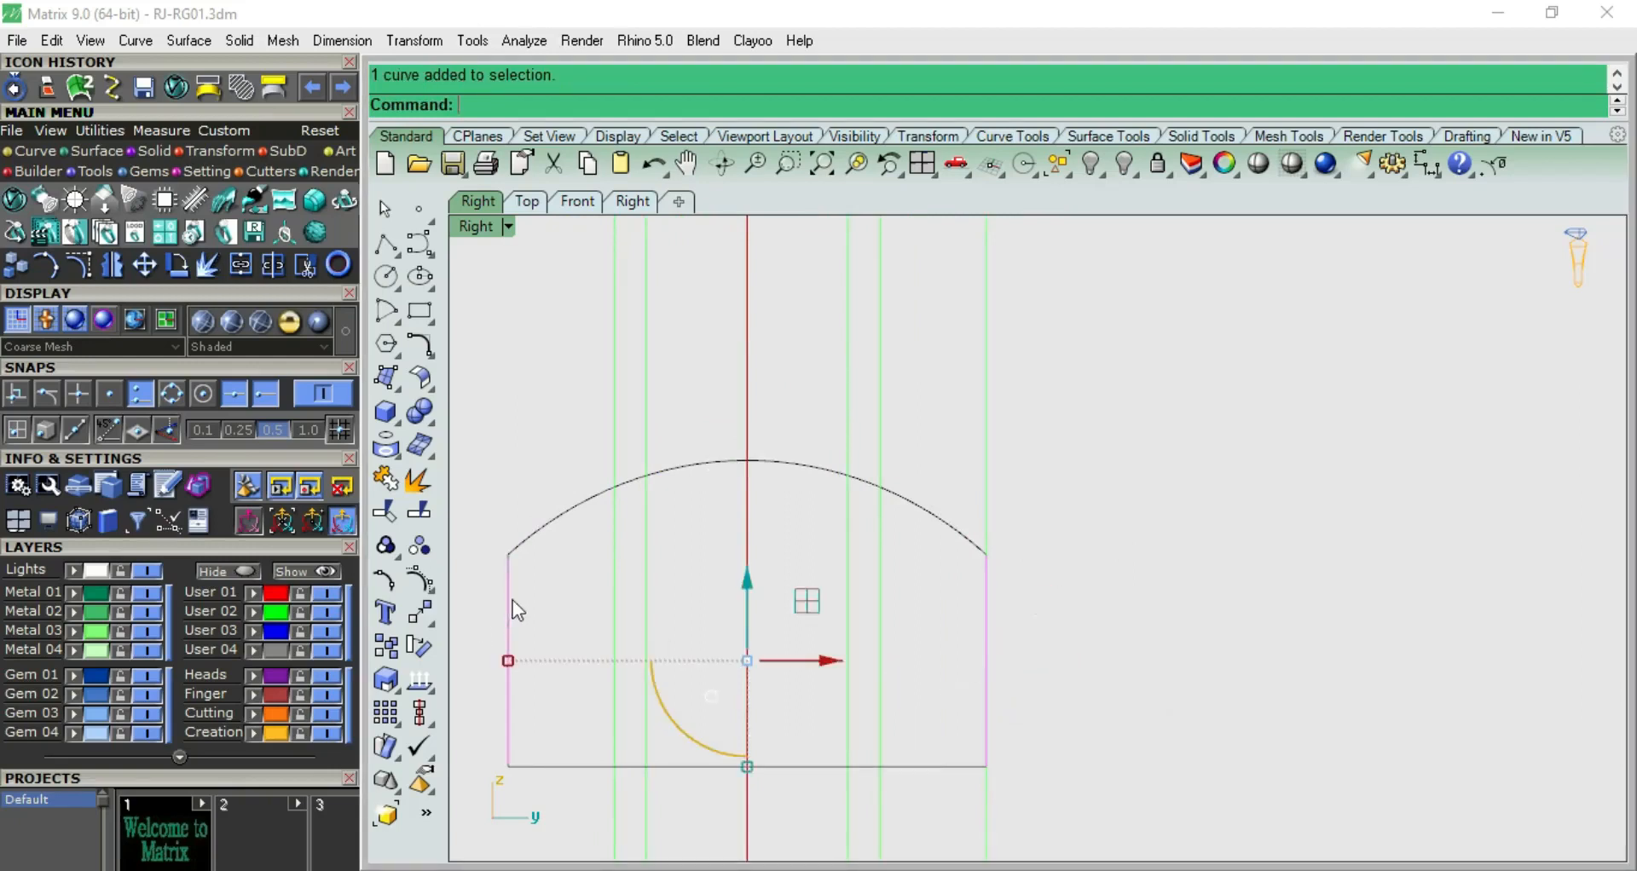
shift+click(545, 535)
key(F10)
drag(473, 532, 1134, 652)
drag(750, 482, 747, 468)
click(1009, 488)
key(Escape)
Trim away the domed arc between each pair of groove guide lines
scroll(918, 531, down, 1)
scroll(902, 500, up, 4)
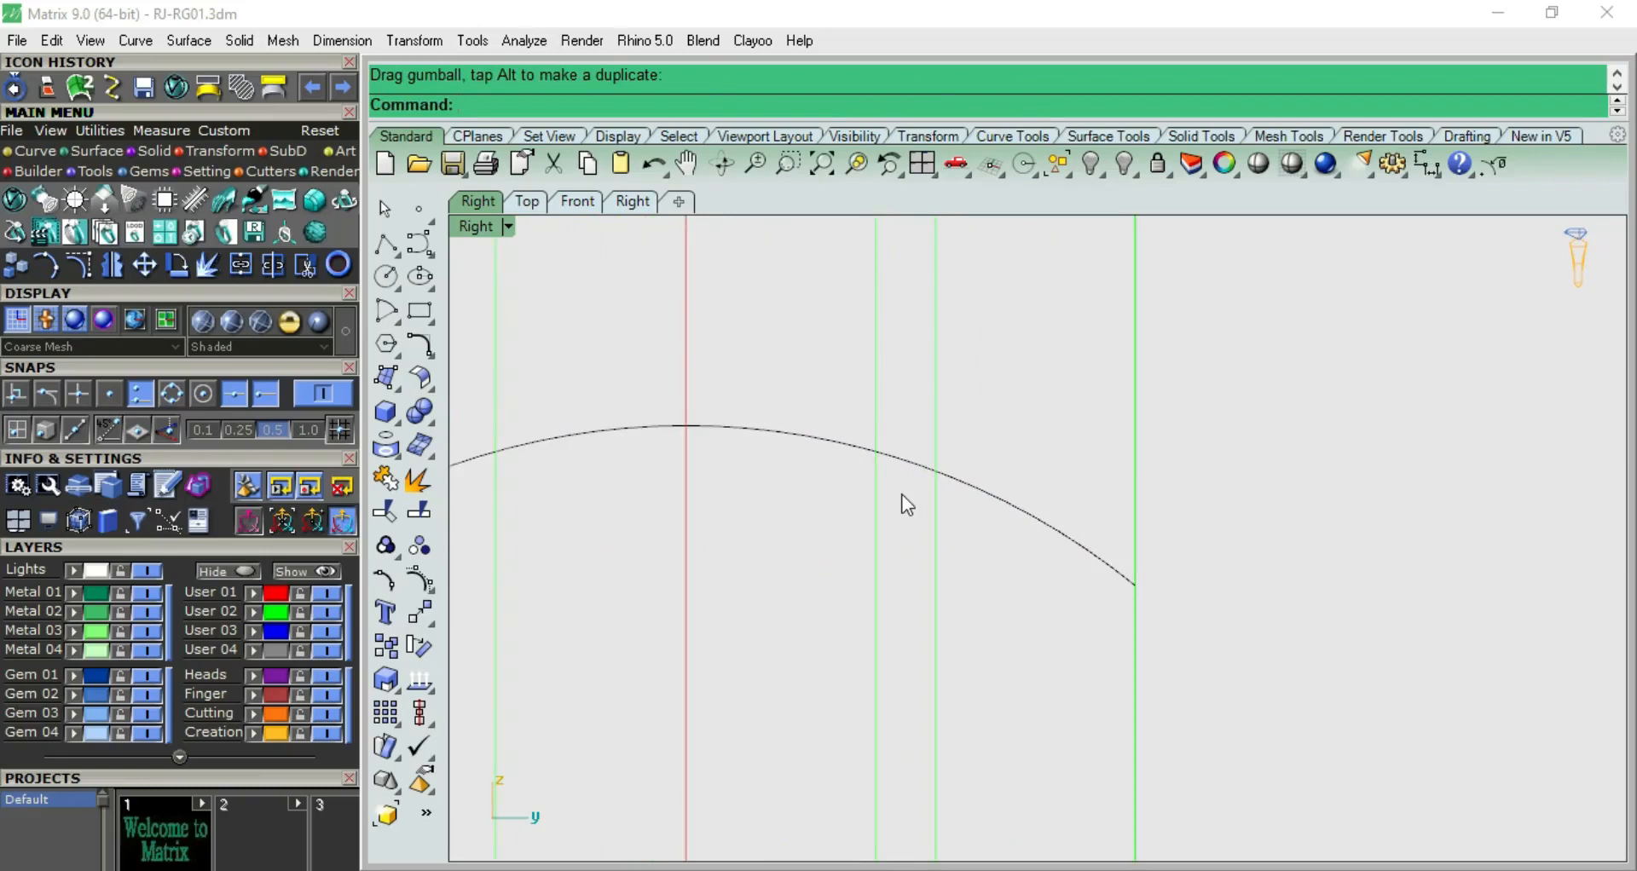
scroll(916, 478, down, 2)
drag(875, 553, 862, 550)
scroll(861, 550, down, 1)
drag(670, 592, 670, 593)
click(749, 499)
scroll(748, 501, up, 2)
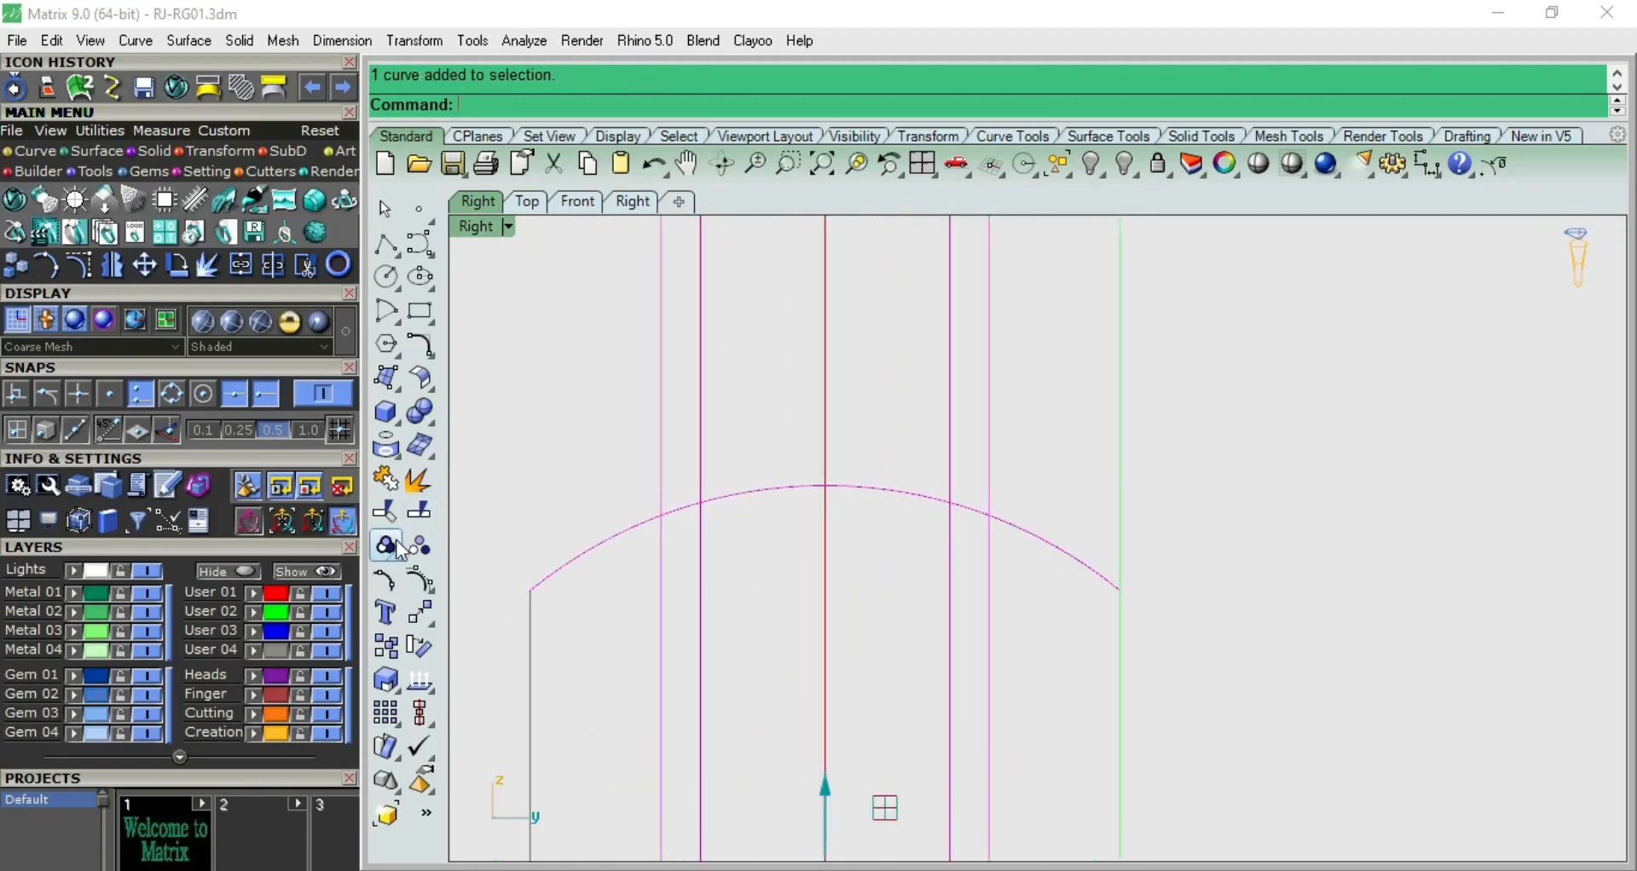
click(386, 512)
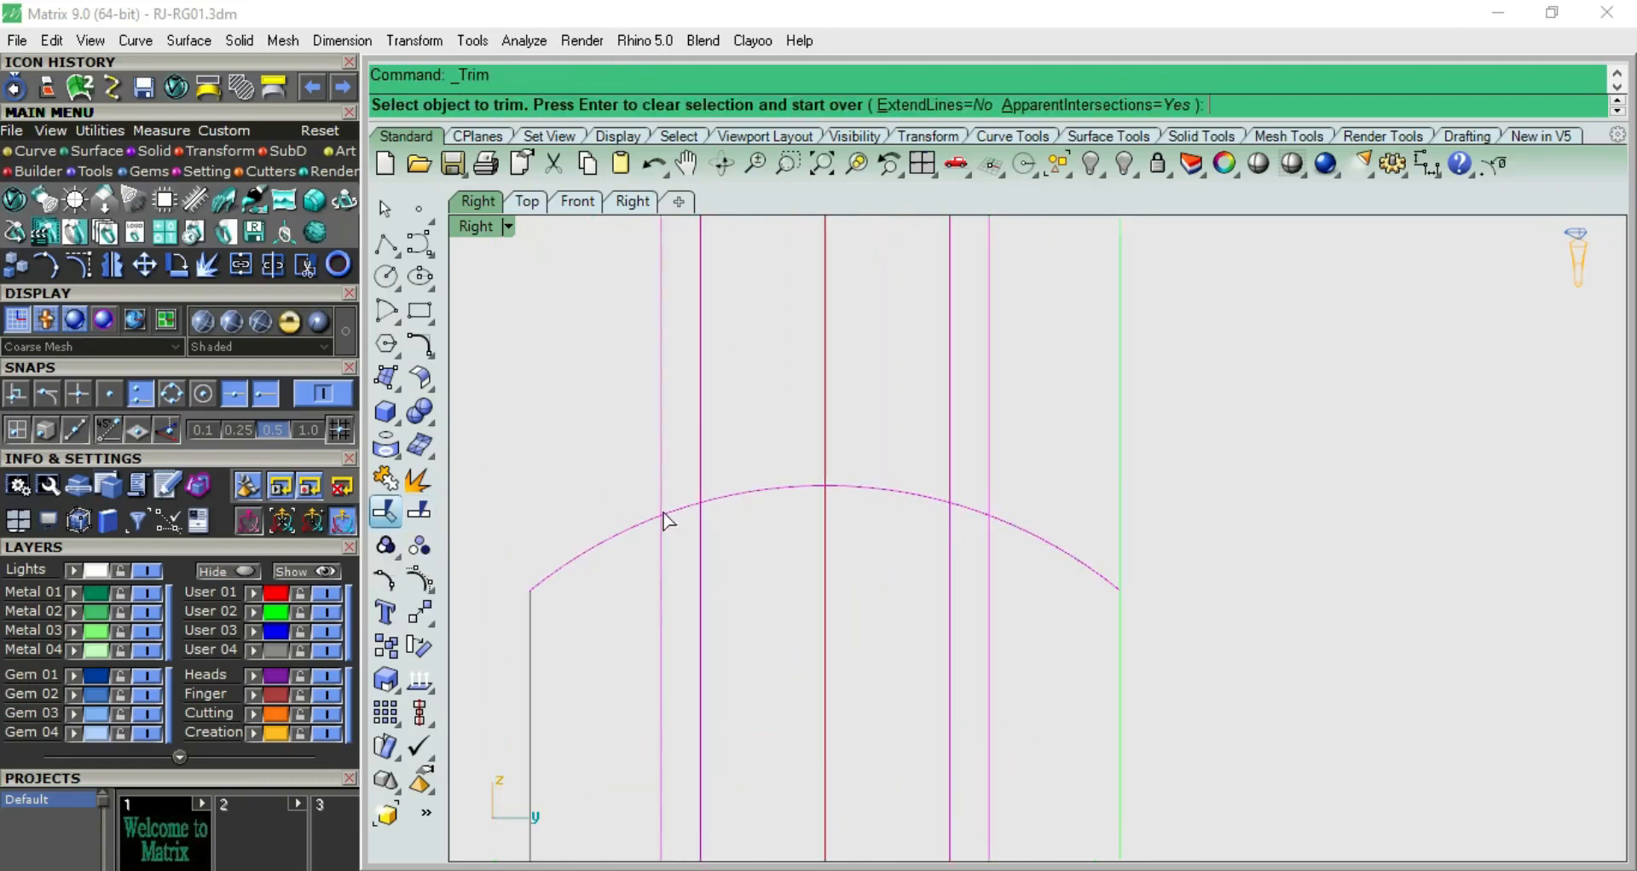
click(687, 513)
click(980, 518)
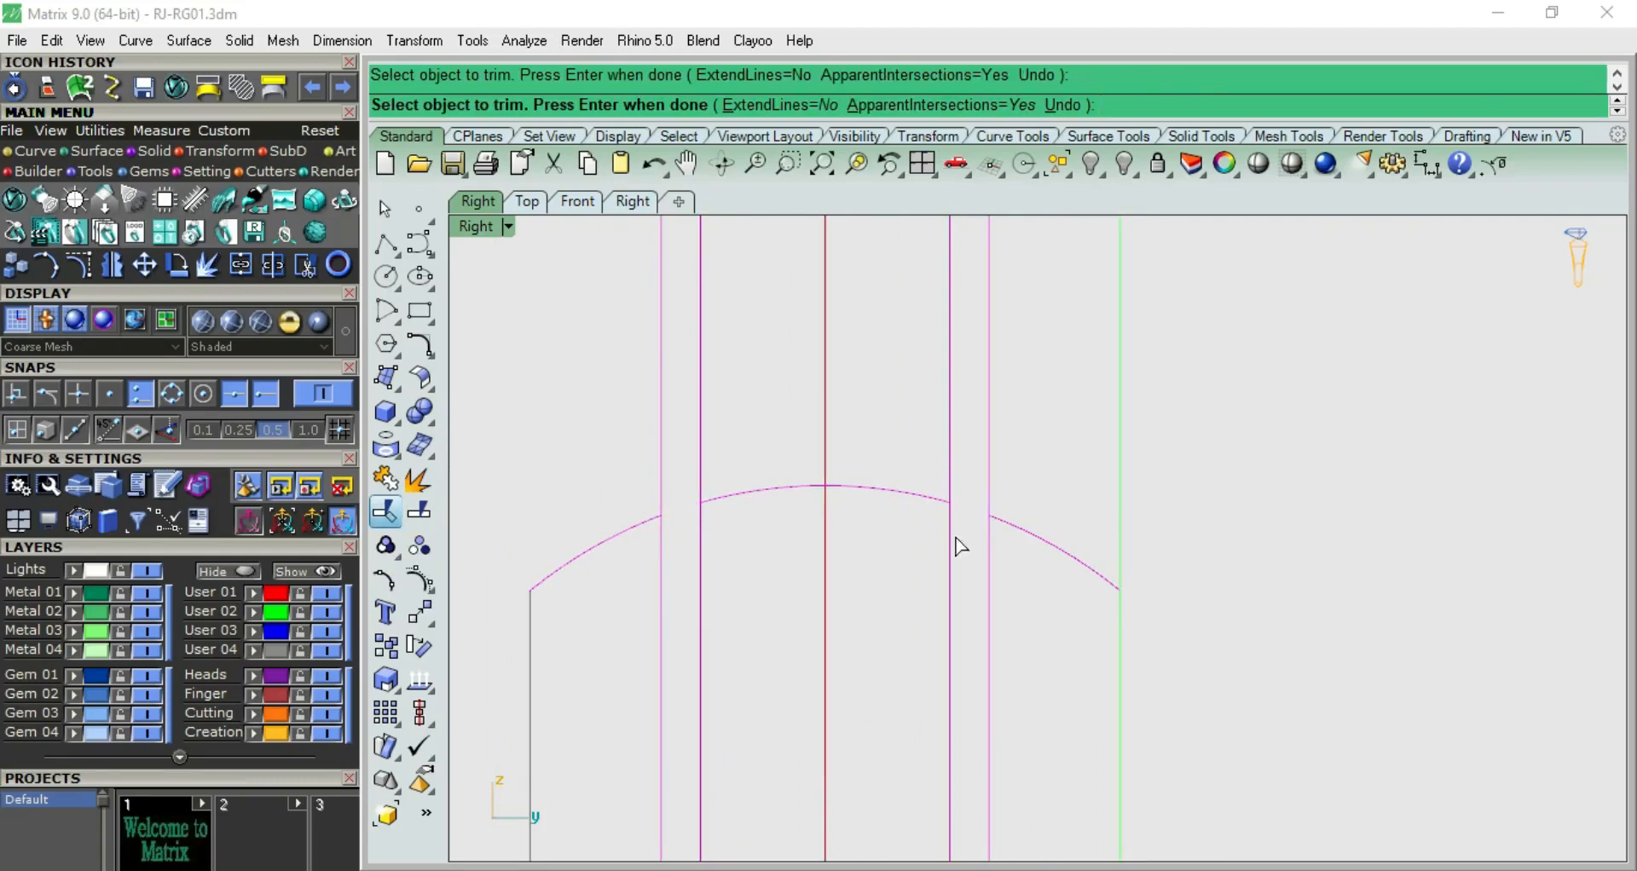
key(Return)
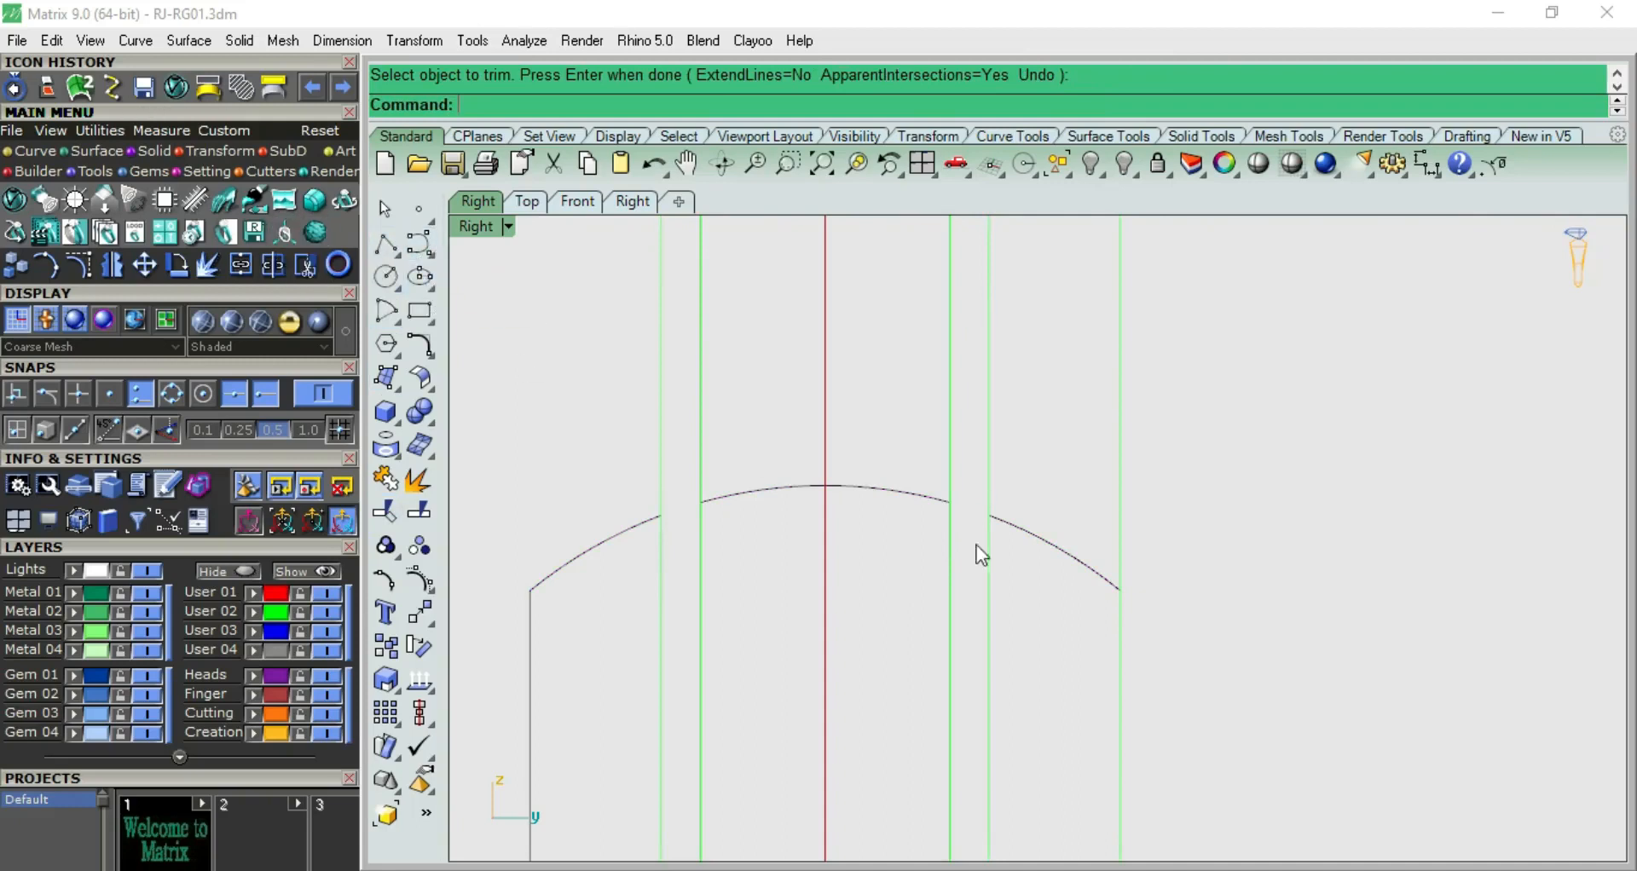
Bridge the right-hand gap in the dome with a blend curve between the trimmed arc ends
right_drag(957, 546, 958, 511)
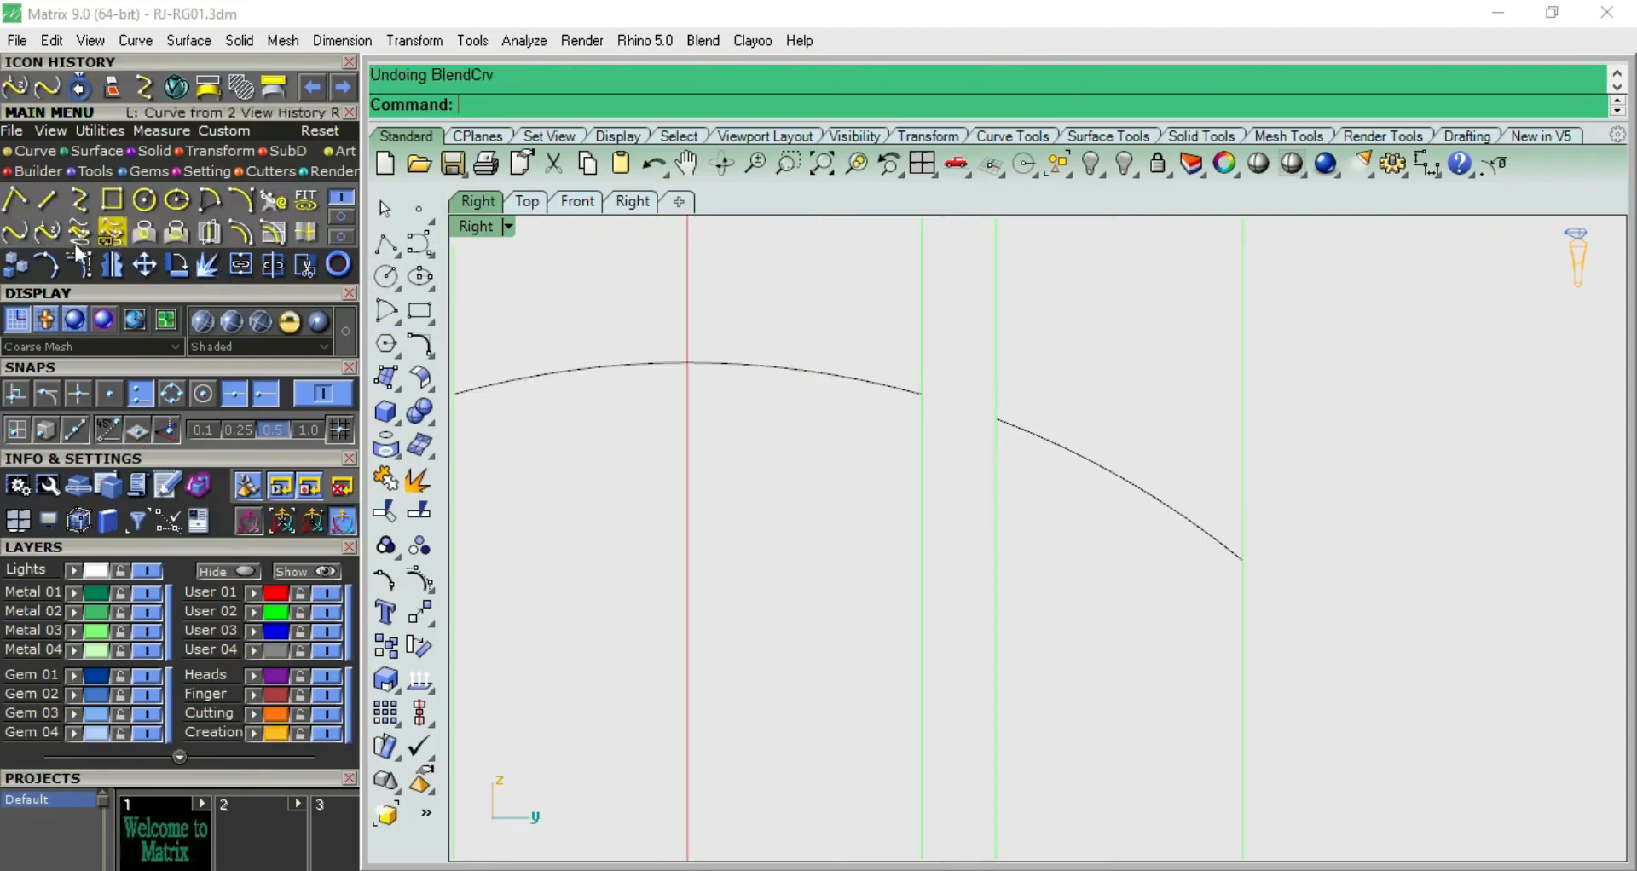
click(15, 232)
click(918, 398)
click(1013, 428)
click(962, 402)
scroll(980, 416, up, 4)
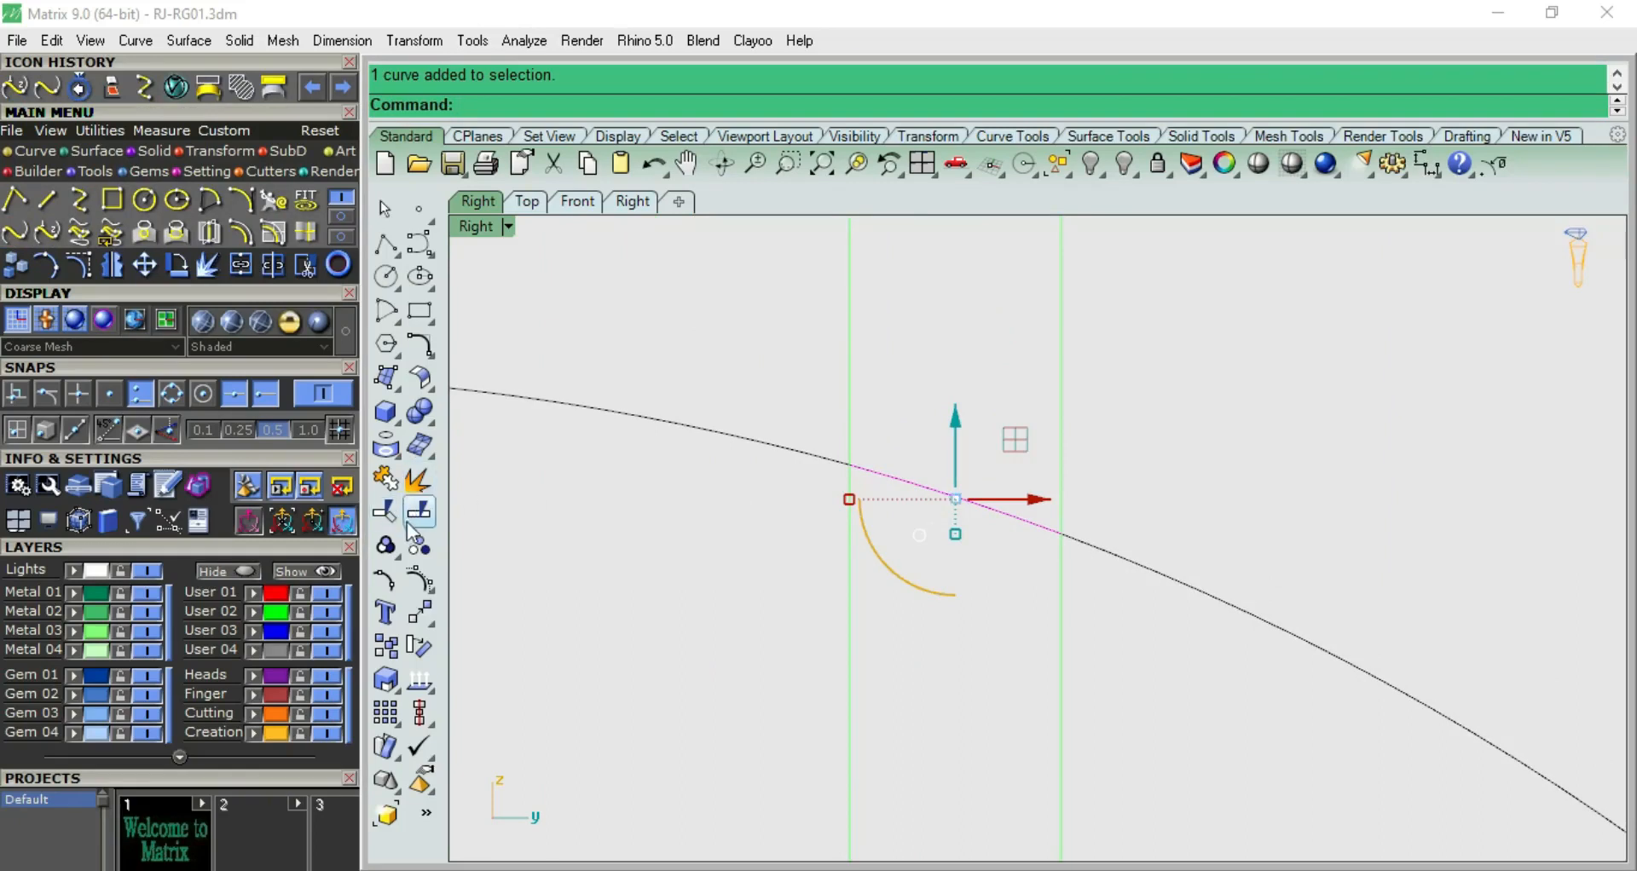
Turn on the blend curve's control points and pull its inner points down to form a groove between the guide lines
click(415, 493)
scroll(918, 479, up, 2)
drag(922, 432, 1030, 540)
drag(974, 449, 954, 739)
click(997, 530)
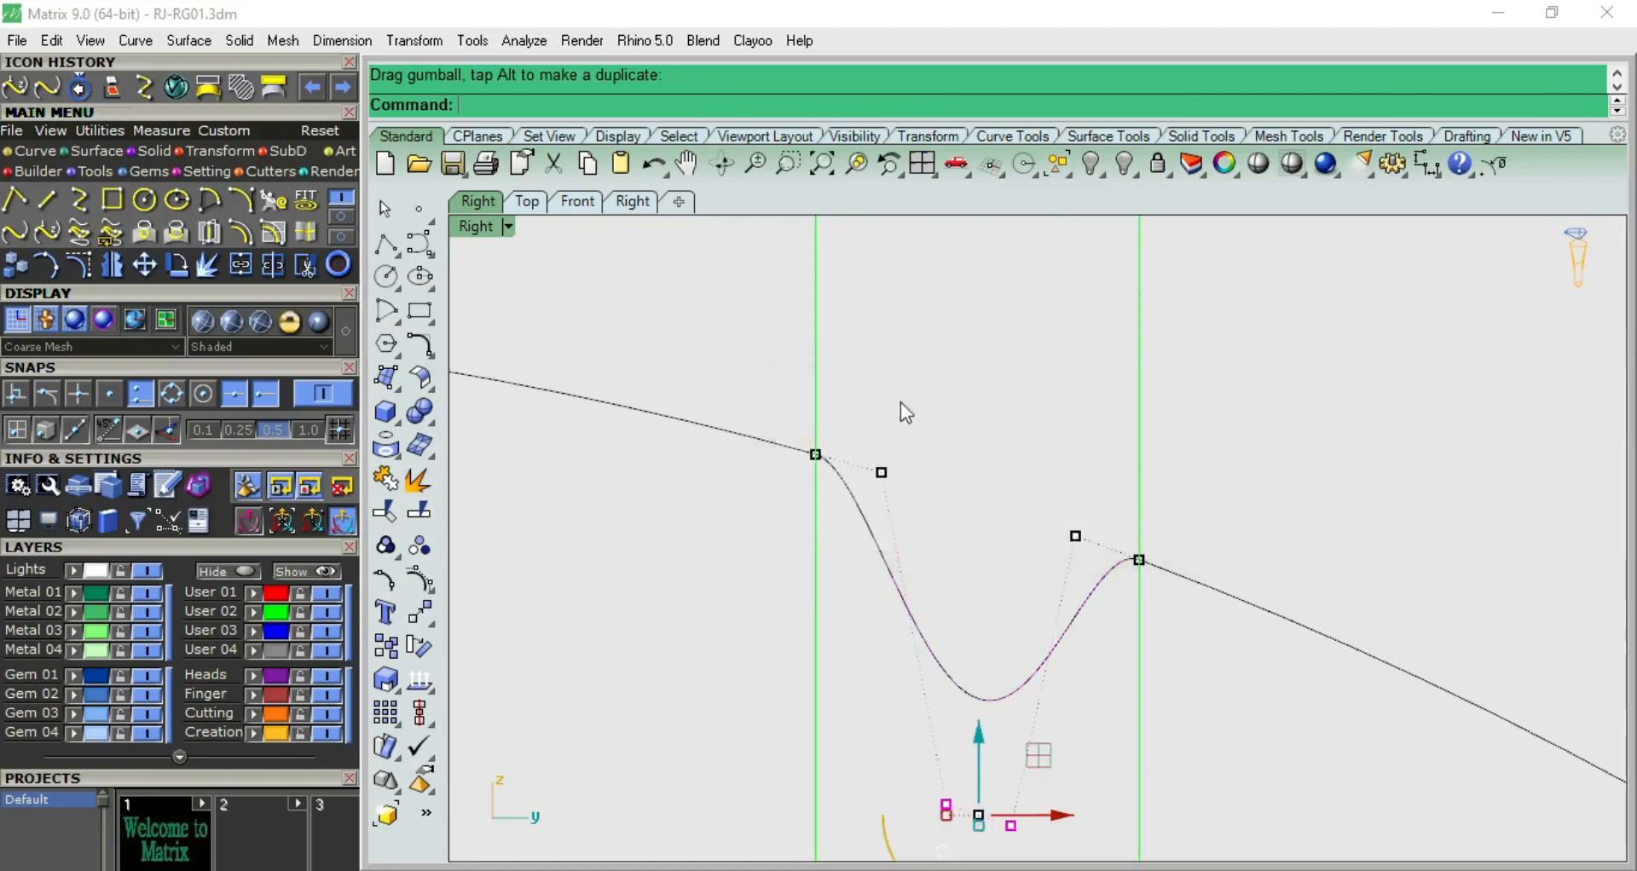
click(902, 412)
drag(843, 406, 1137, 574)
drag(973, 431, 954, 622)
scroll(958, 402, down, 3)
scroll(977, 558, up, 3)
Reposition the groove curve's side and lower control points to give it steep walls and a rounded U shape
right_drag(946, 627, 918, 512)
click(951, 552)
drag(1029, 553, 945, 550)
click(1003, 432)
drag(993, 445, 1067, 661)
drag(1118, 537, 1152, 538)
click(837, 401)
drag(789, 384, 945, 441)
click(964, 383)
scroll(915, 412, down, 6)
right_drag(985, 416, 921, 511)
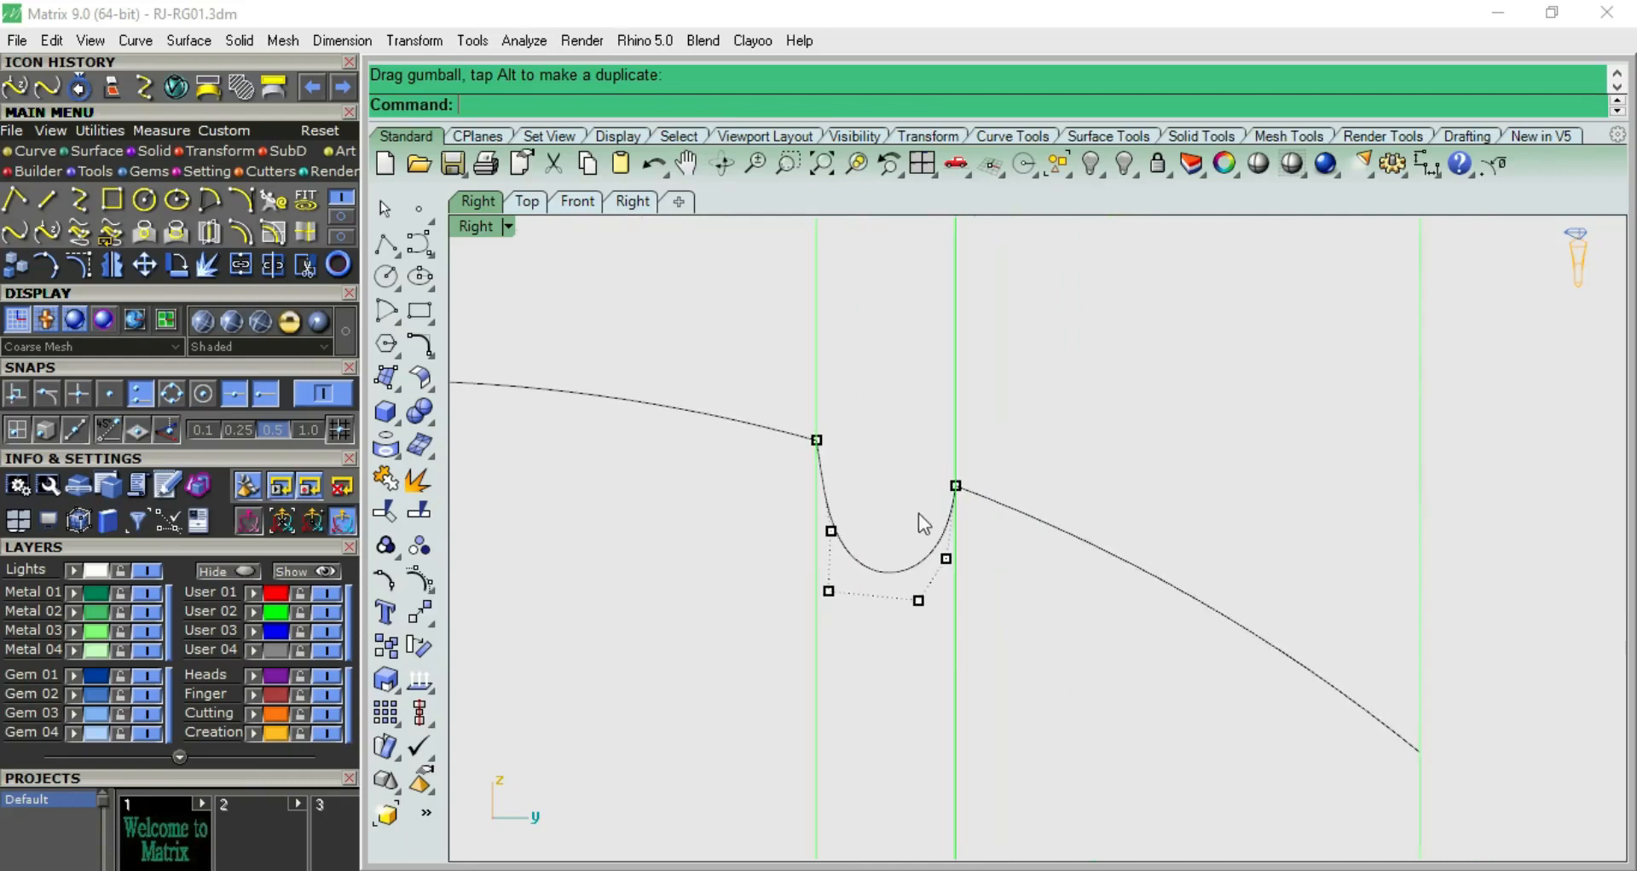
Measure the groove's depth from its upper inner end to its lowest point, without keeping the dimension
click(1426, 164)
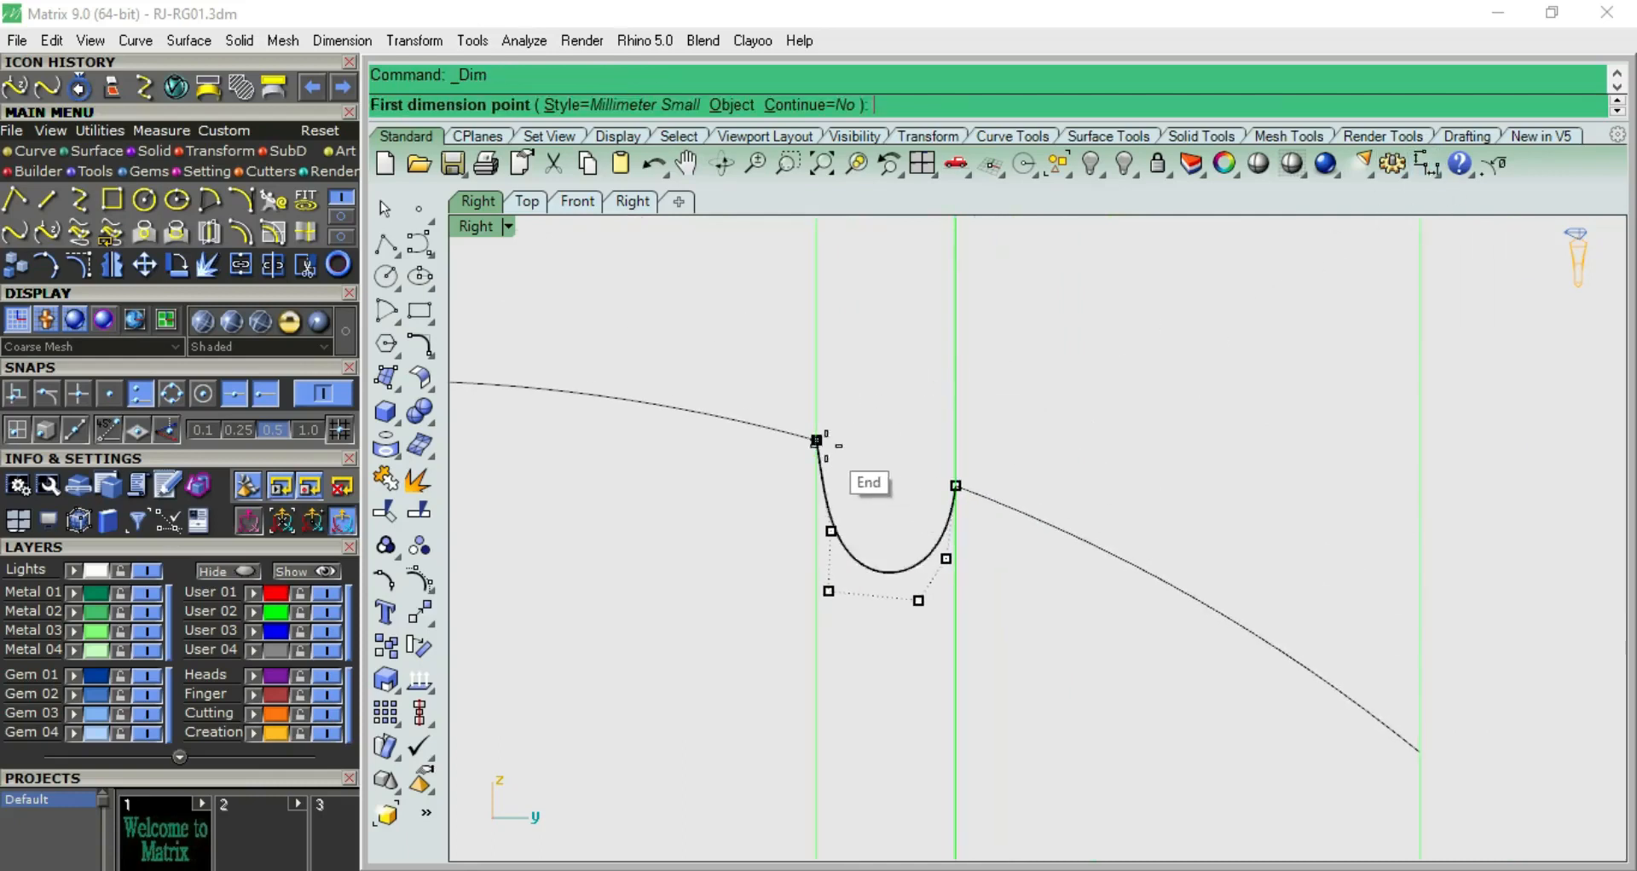
click(815, 439)
click(813, 567)
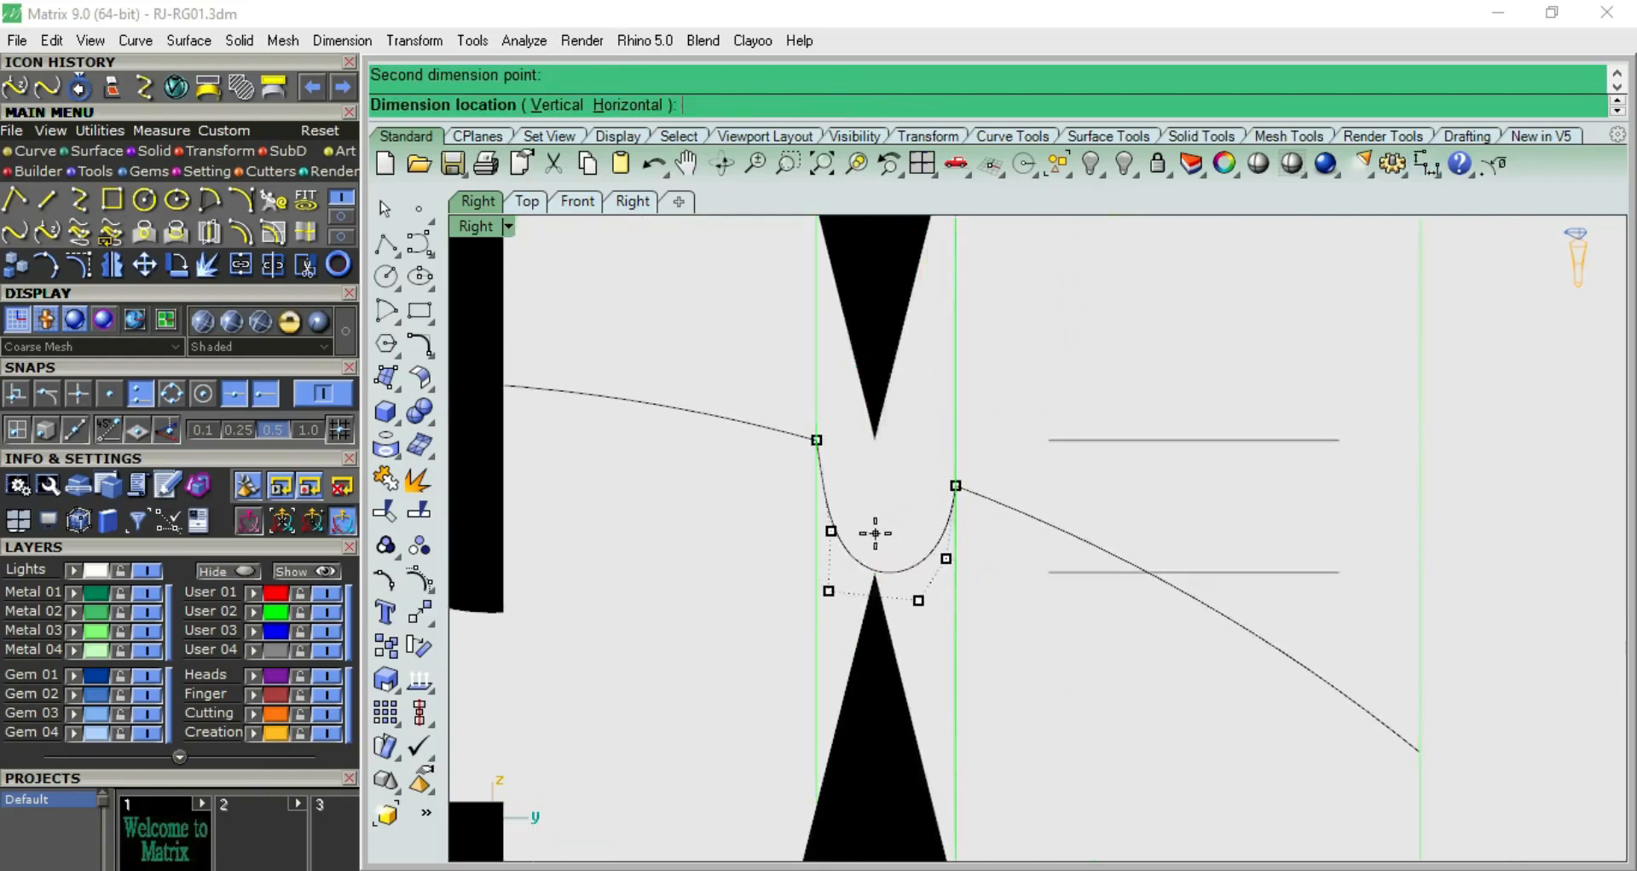
scroll(915, 567, down, 3)
scroll(914, 567, down, 7)
key(Escape)
scroll(911, 565, up, 11)
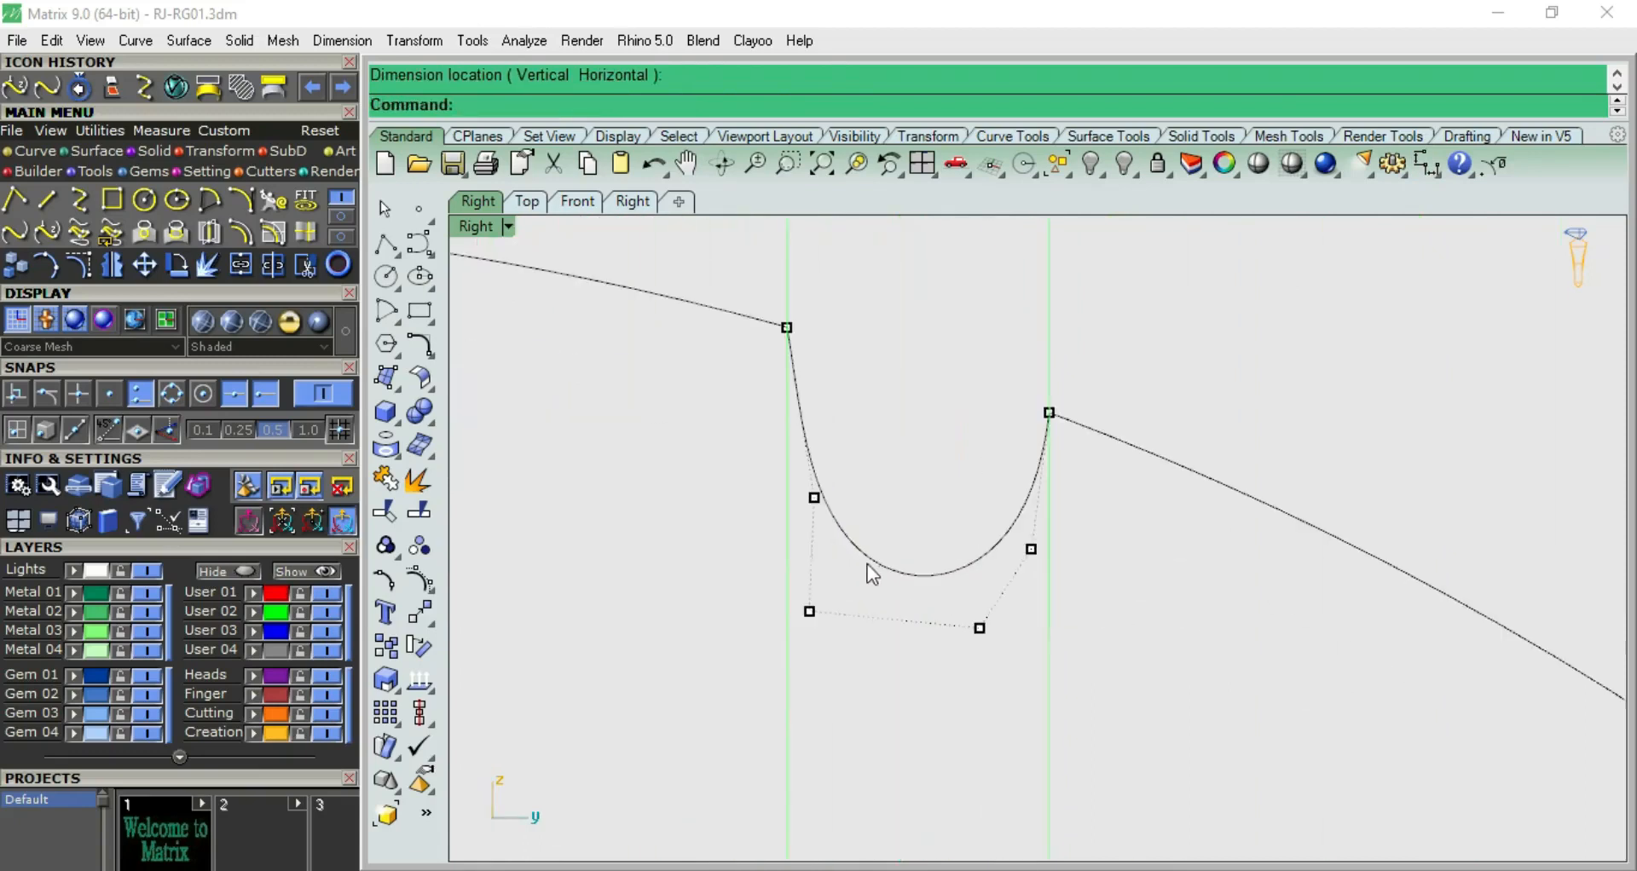
Deepen the groove slightly, adjust its lower control points for a more even U shape, and turn the points off
drag(718, 475, 1073, 703)
drag(921, 495, 924, 538)
click(922, 419)
drag(721, 485, 862, 540)
click(898, 468)
click(980, 673)
drag(1064, 675, 1084, 675)
key(Escape)
scroll(1114, 601, down, 16)
key(Escape)
right_drag(1122, 596, 985, 532)
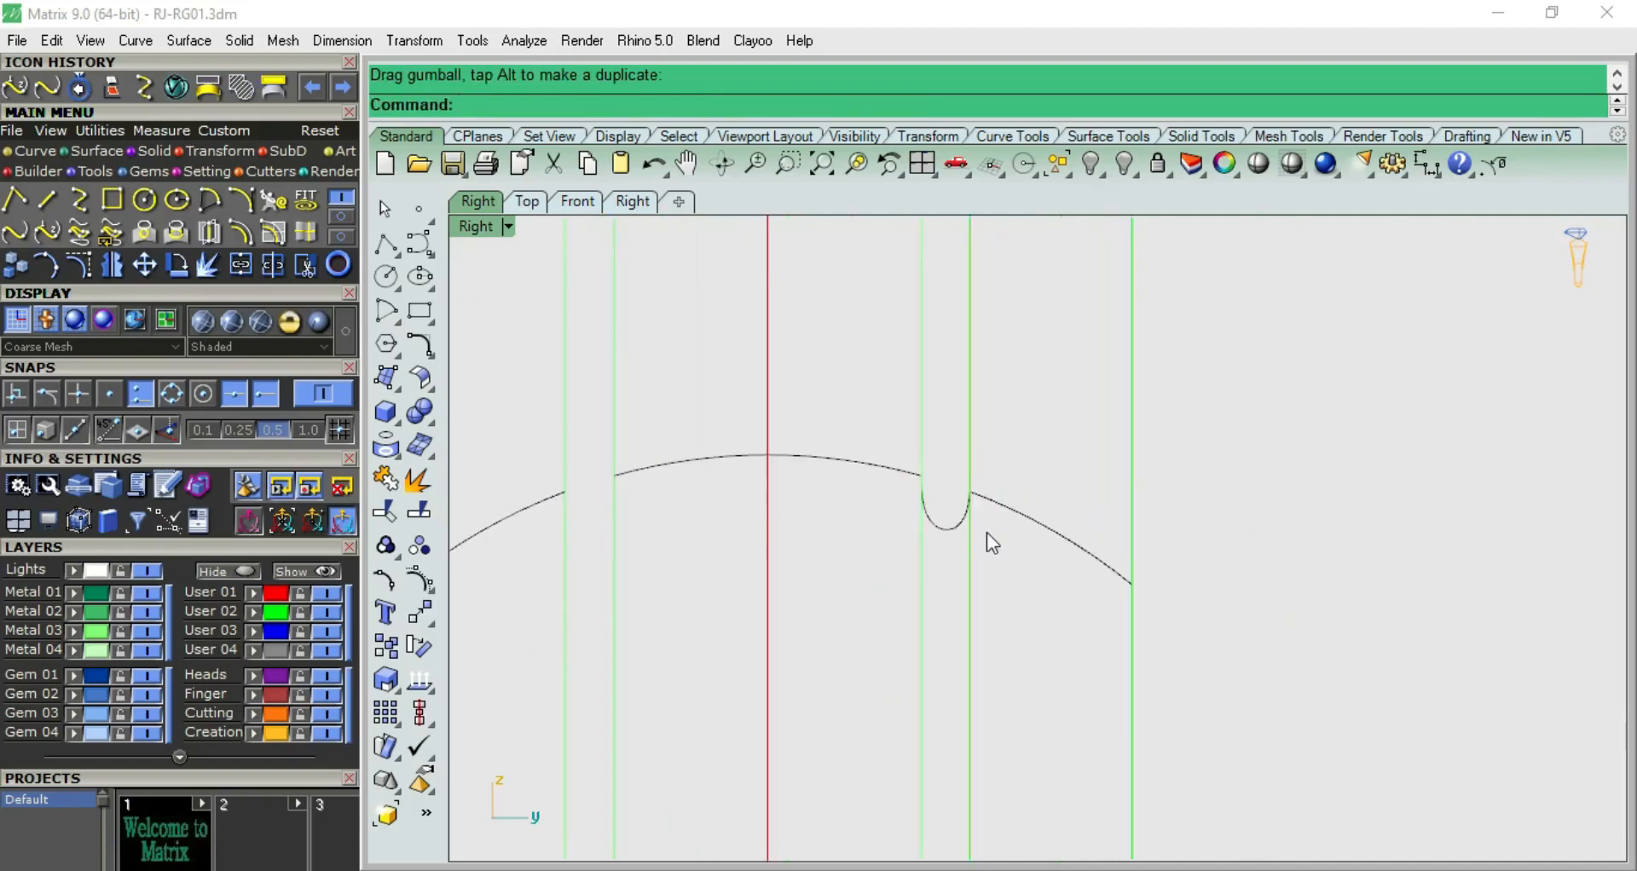
Mirror the finished groove curve across the profile's vertical centerline to fill the opposite gap
scroll(963, 525, up, 4)
scroll(963, 528, down, 2)
scroll(964, 543, up, 4)
click(953, 521)
scroll(950, 527, down, 6)
key(ctrl+F1)
key(ctrl+F2)
scroll(964, 521, down, 12)
key(ctrl+F3)
scroll(963, 522, up, 10)
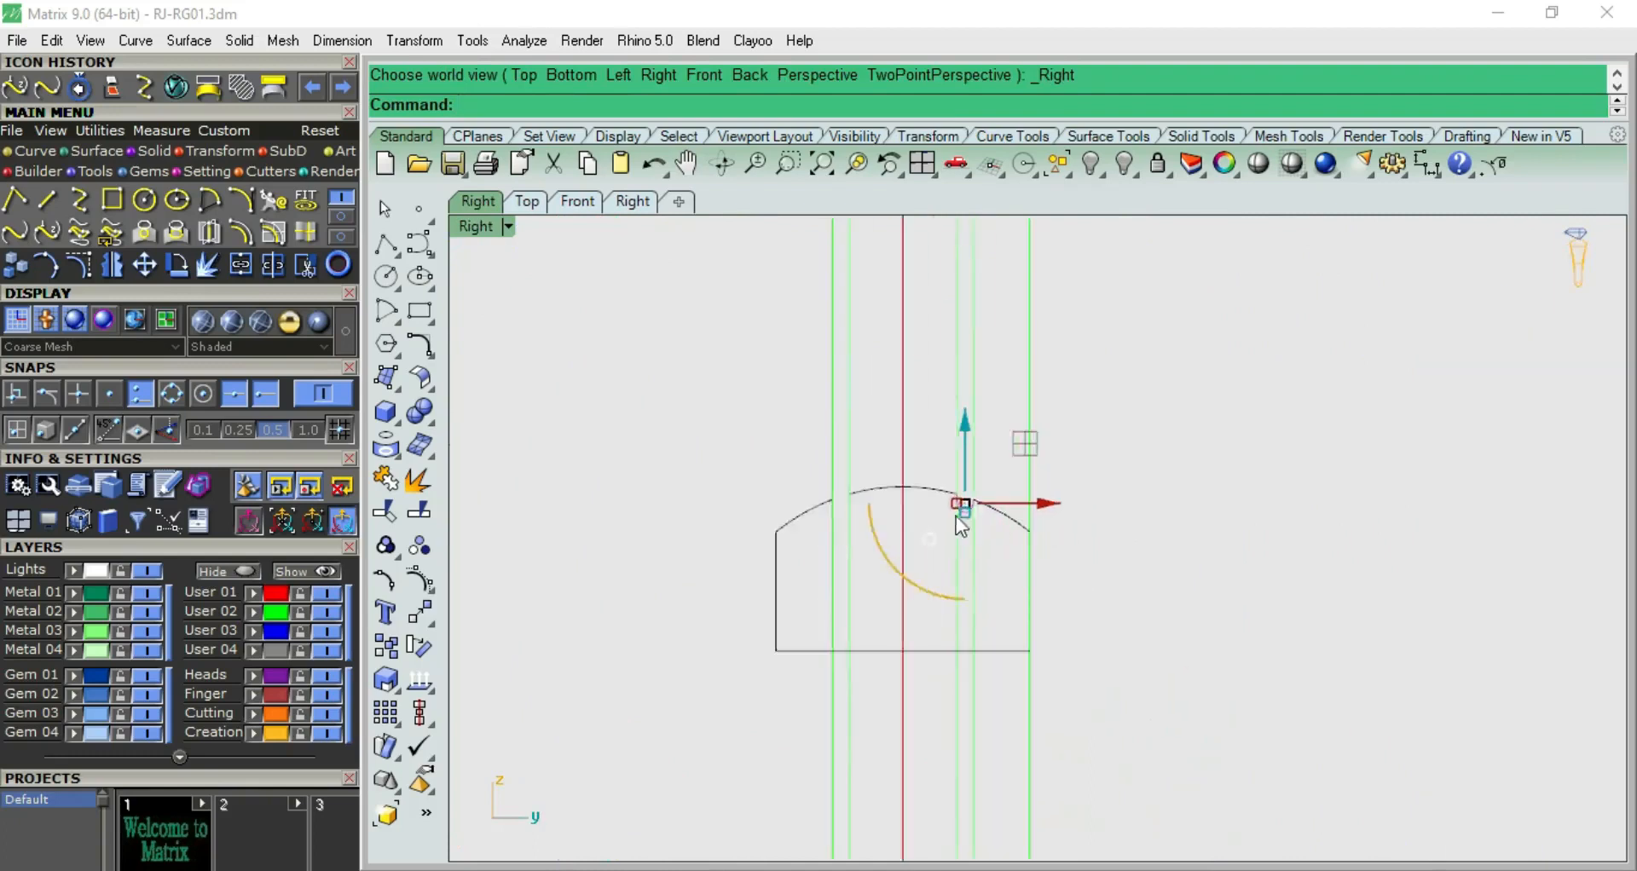
scroll(1061, 528, down, 5)
text(mirror)
key(Return)
key(Return)
scroll(742, 631, down, 3)
click(754, 601)
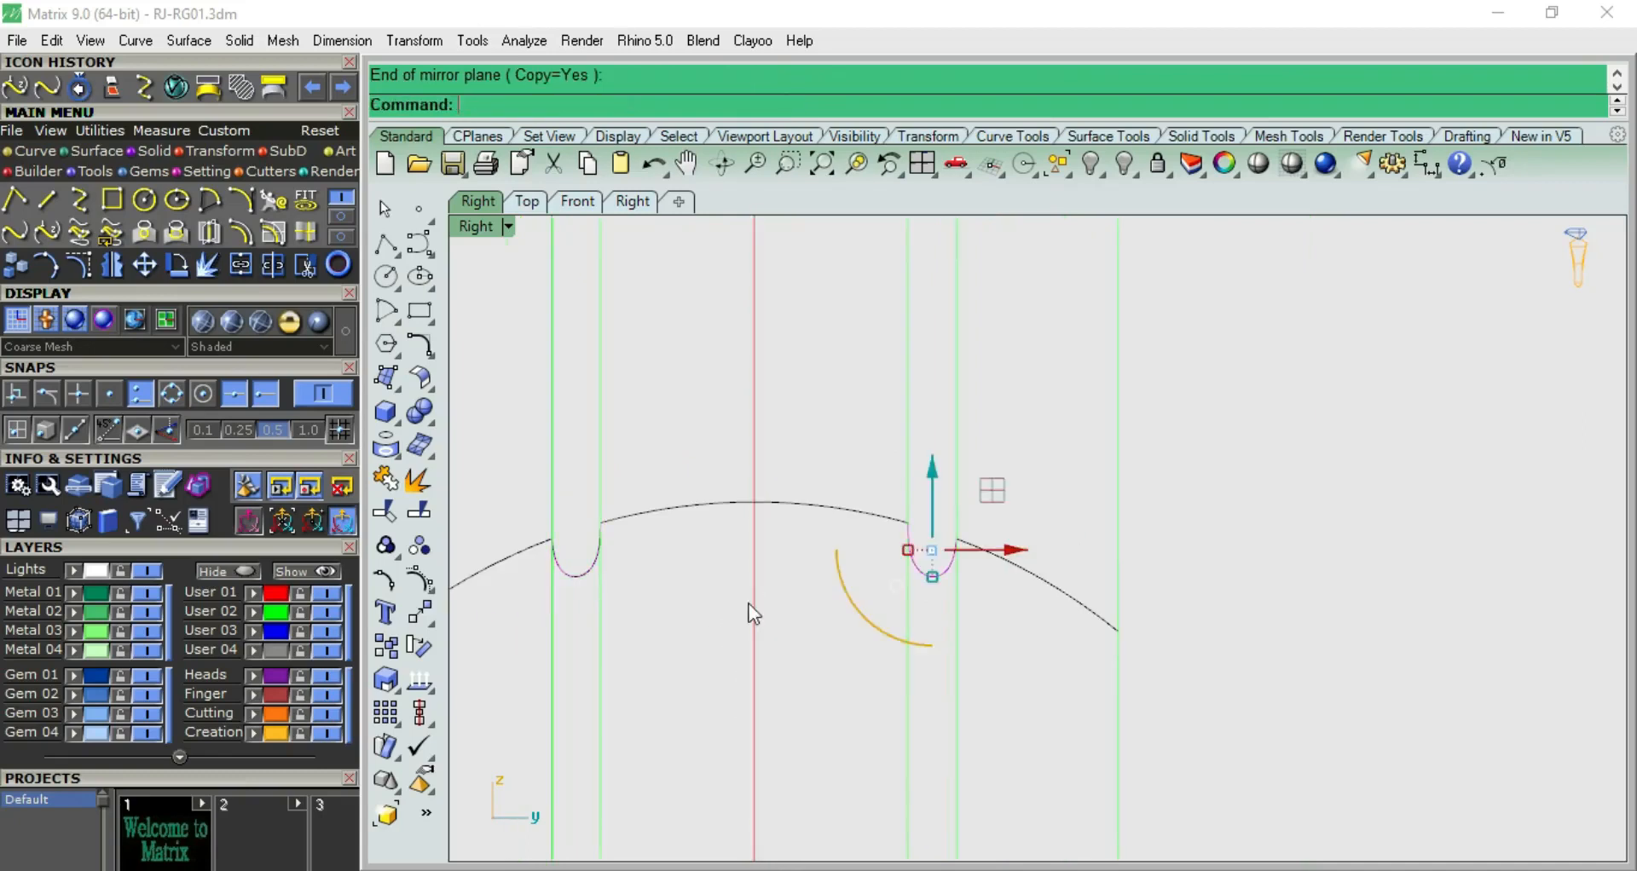
Join the dome, groove, side and base curves into one closed profile
shift+click(593, 570)
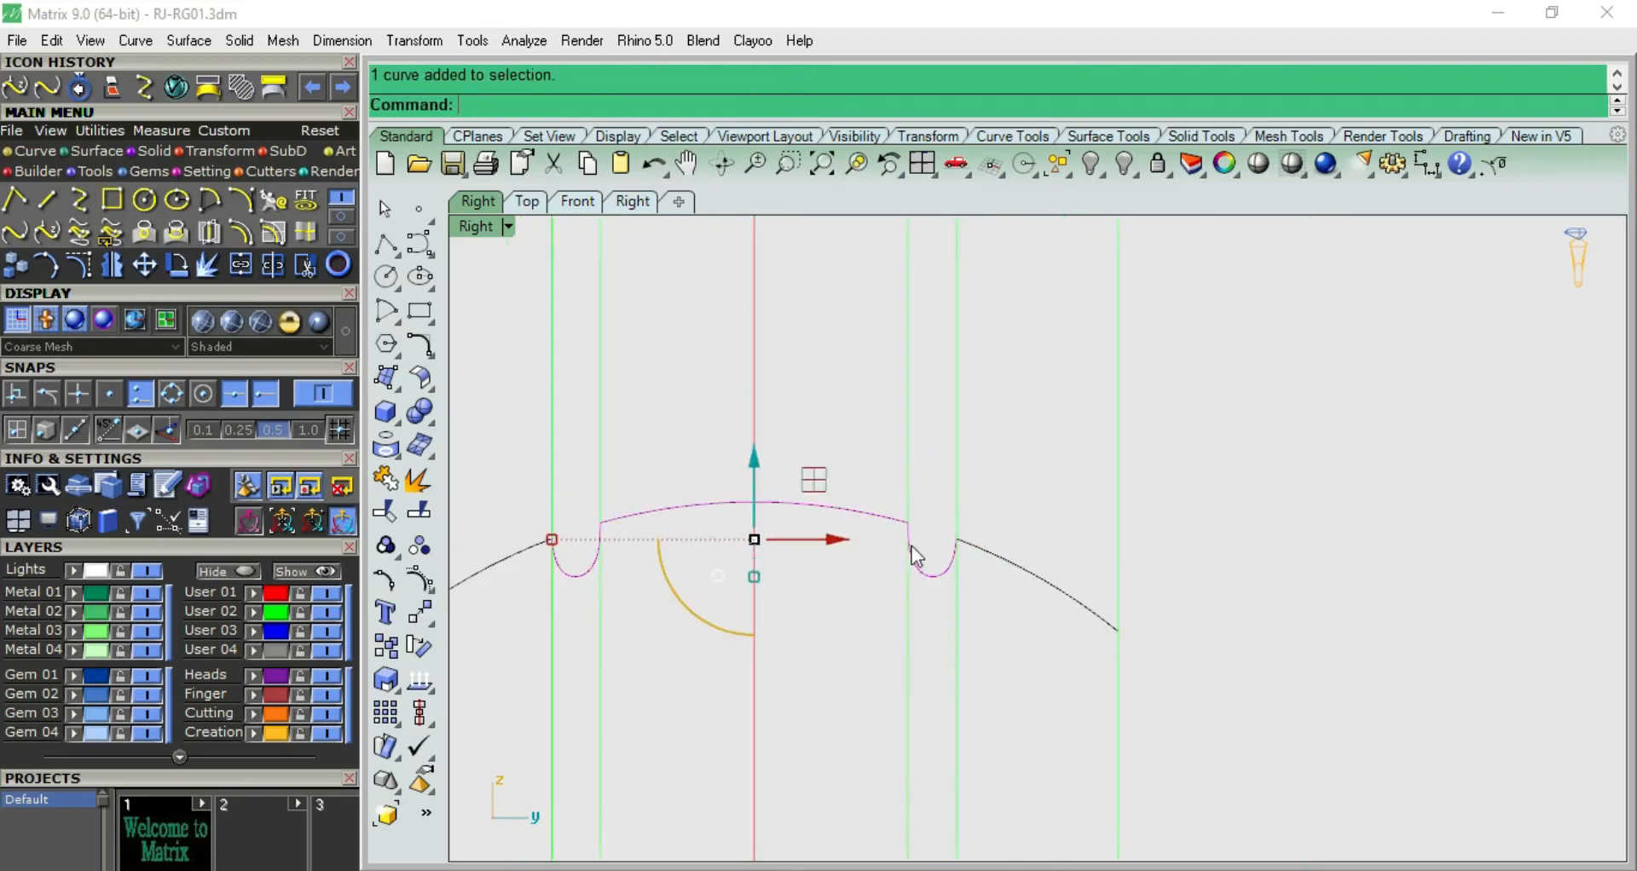
scroll(1000, 565, down, 2)
shift+click(703, 579)
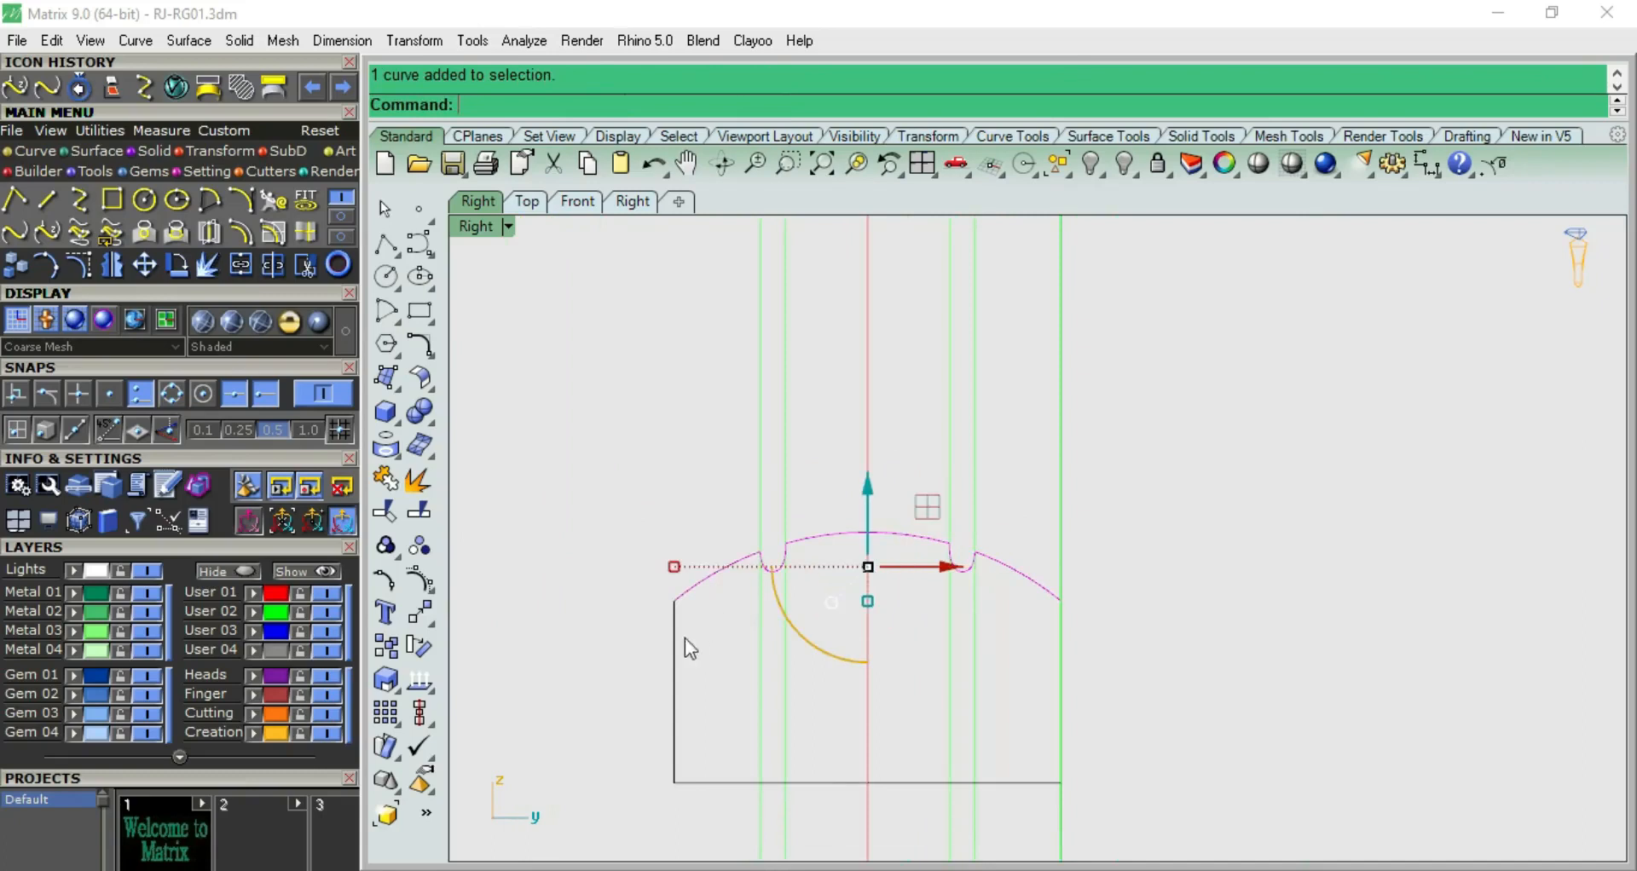
shift+click(1057, 655)
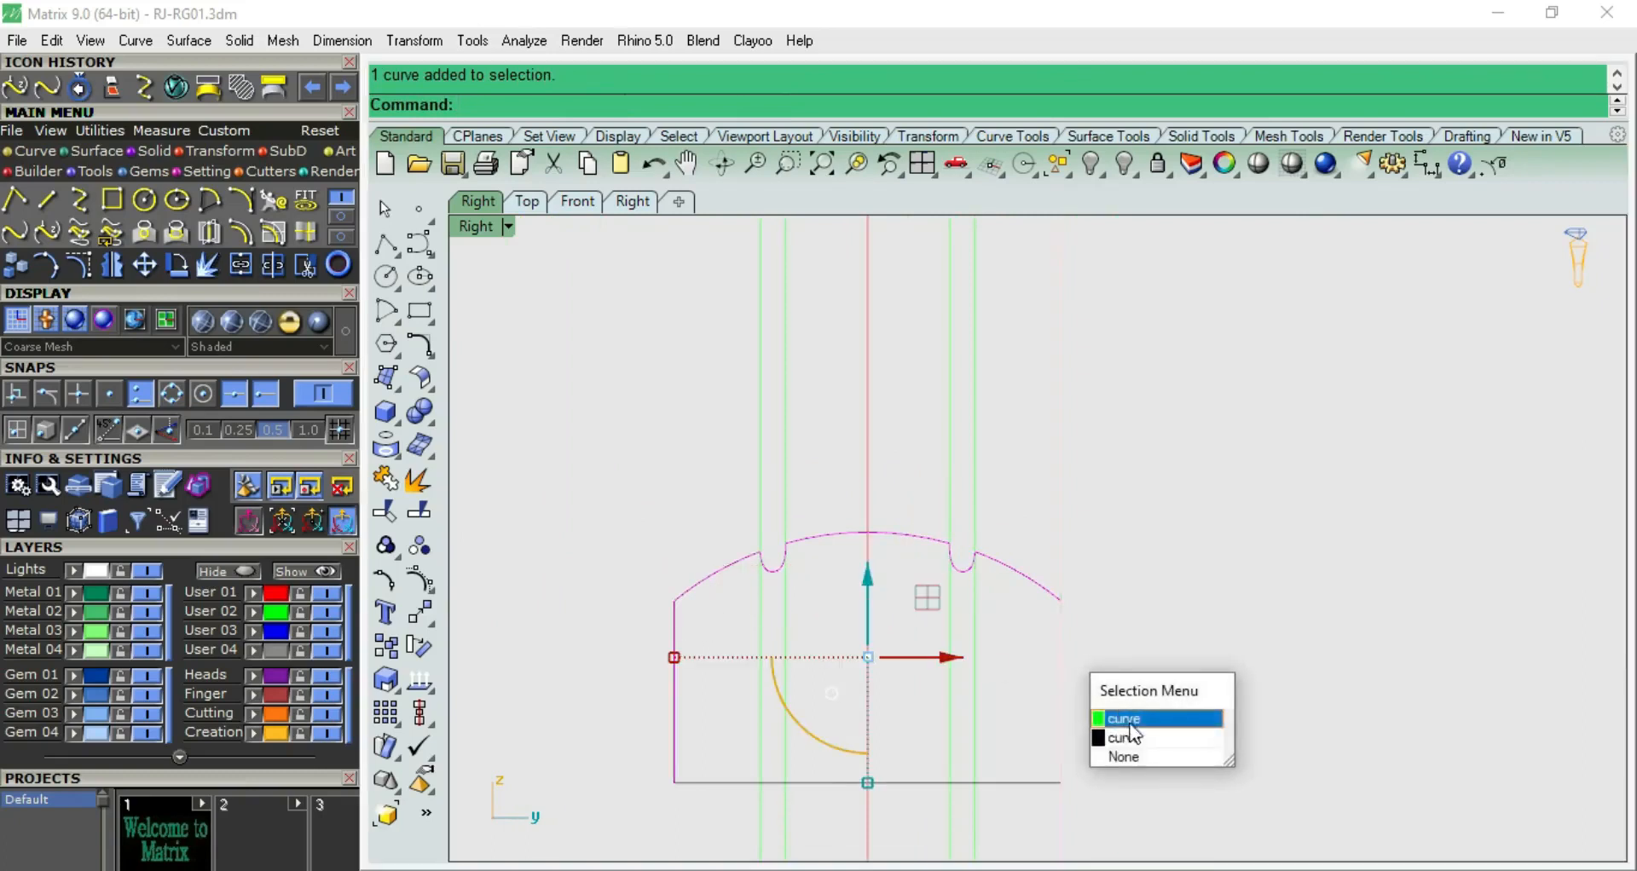
click(1131, 735)
shift+click(1007, 783)
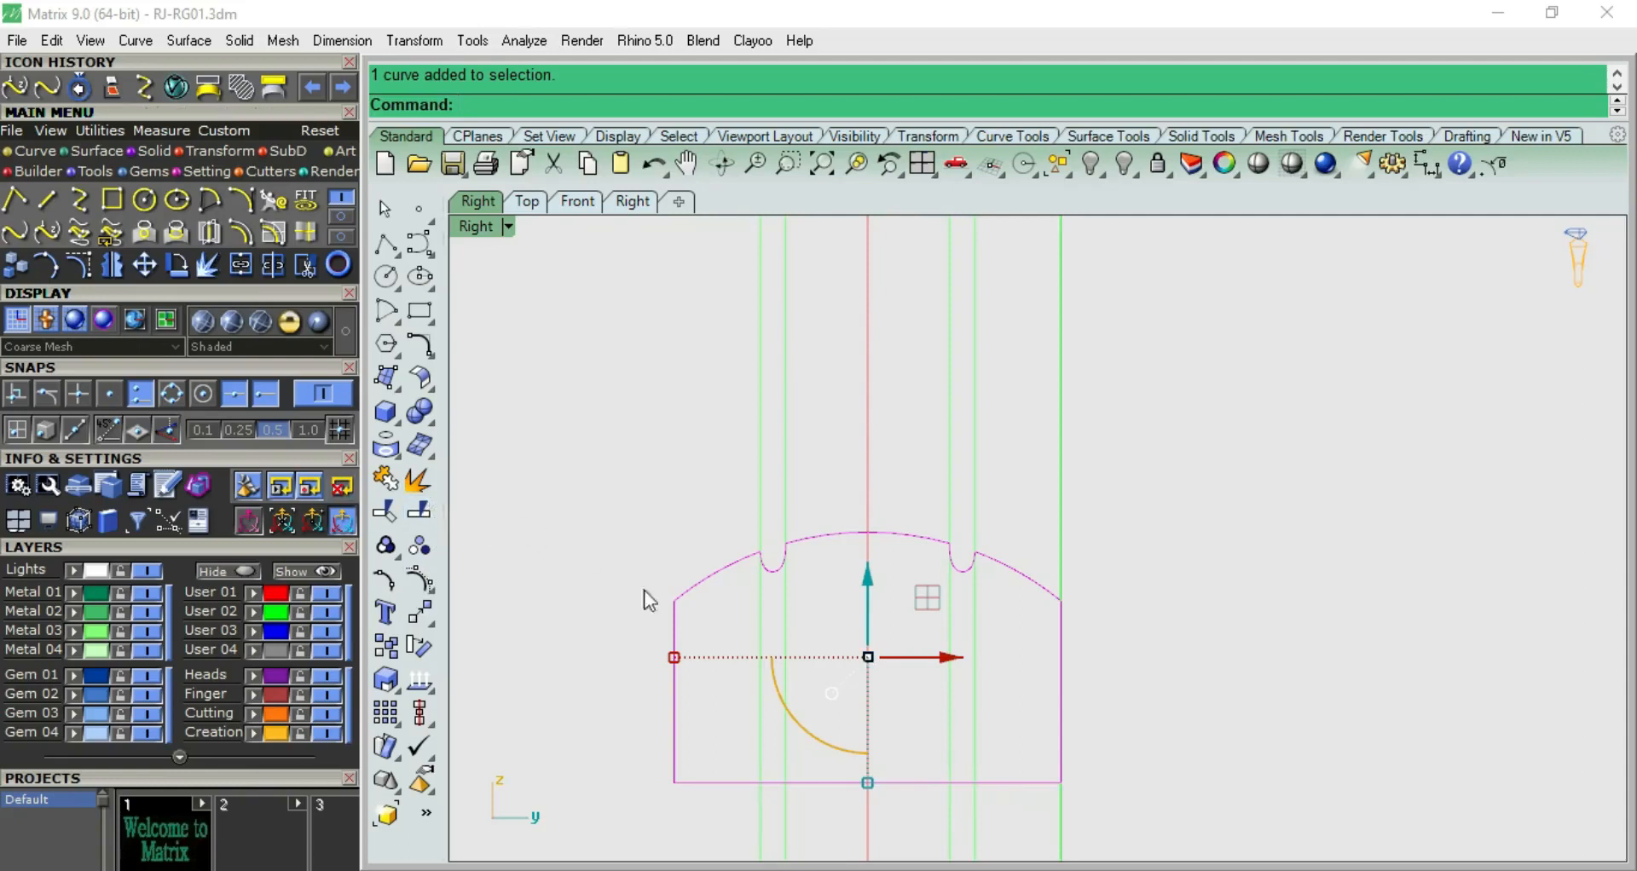
click(422, 517)
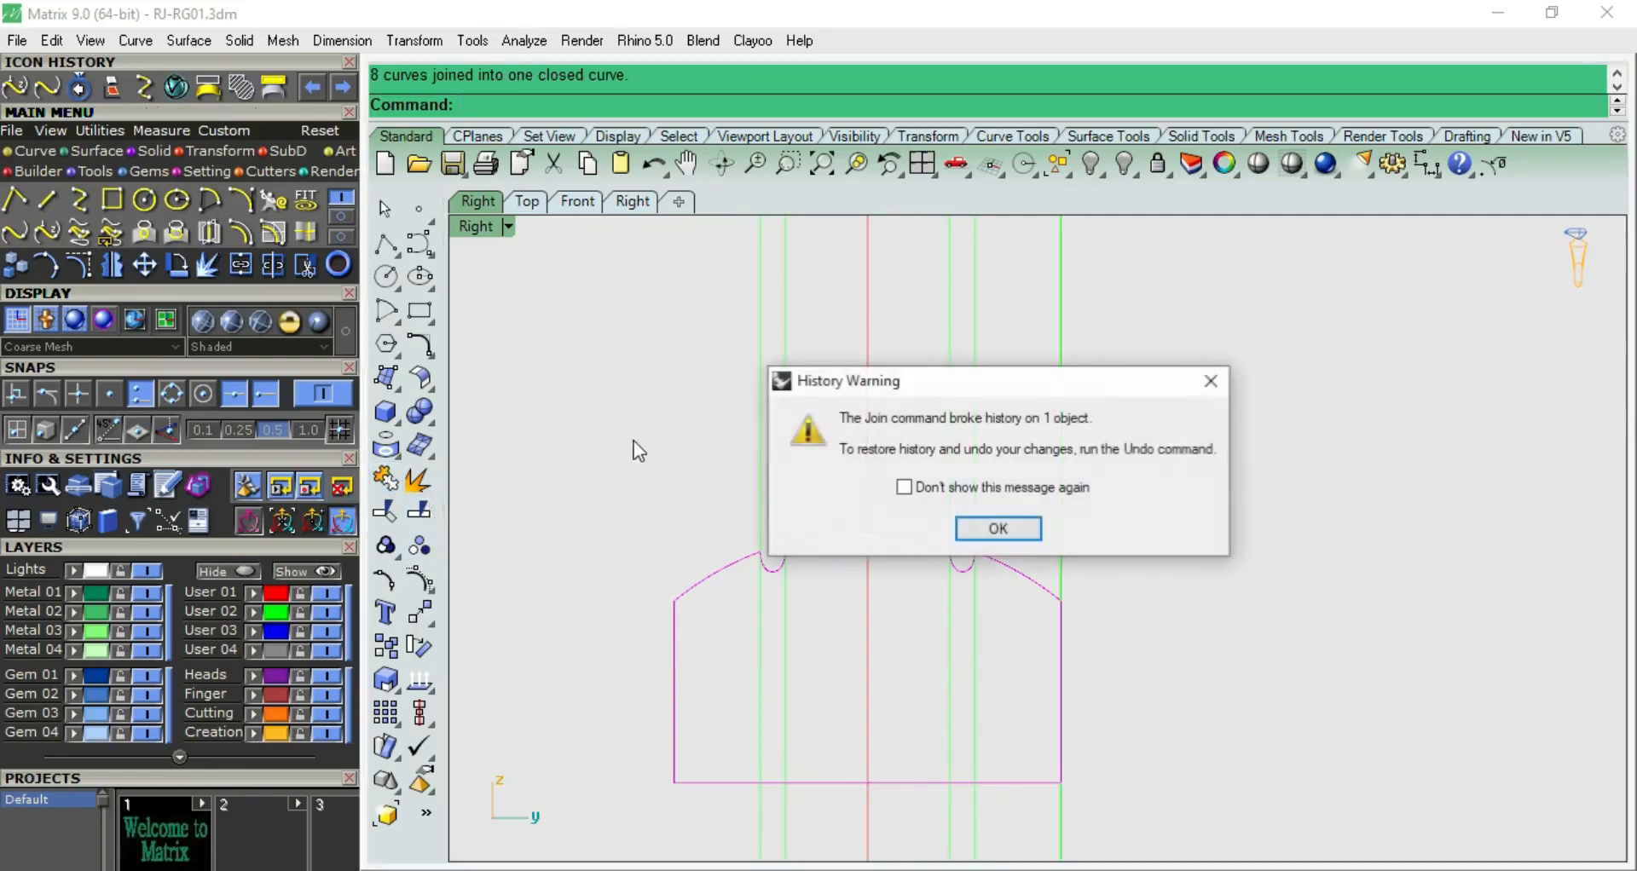
click(988, 527)
key(Escape)
Explode the joined profile back into separate curves
click(907, 532)
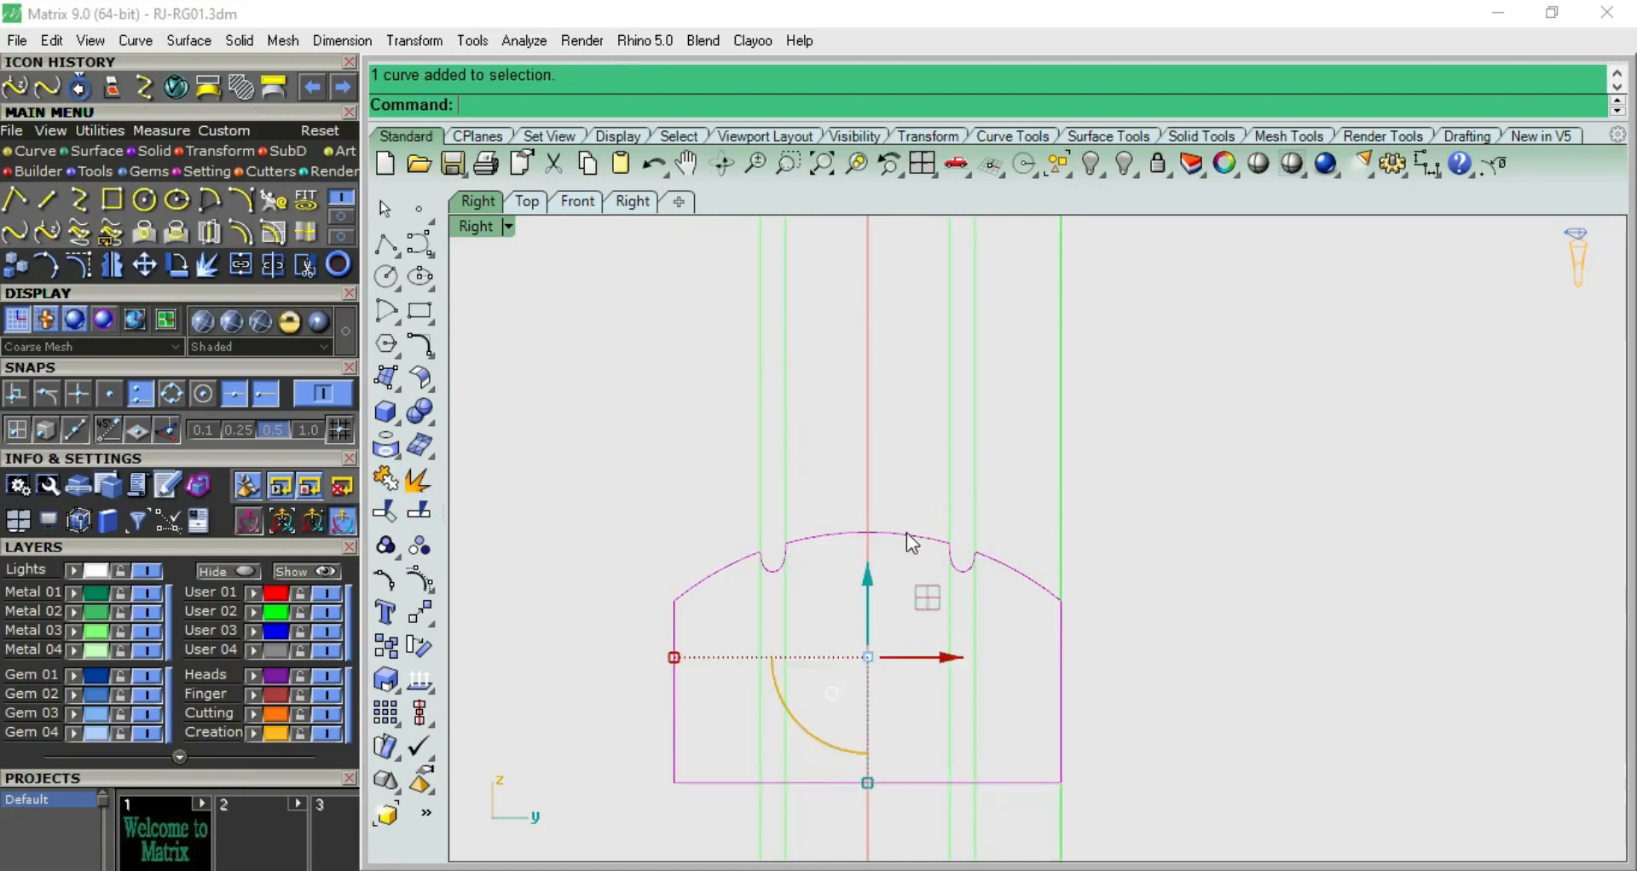
key(F10)
key(Escape)
click(908, 539)
drag(912, 551, 857, 441)
click(417, 481)
Join only the dome segments and the two groove curves, leaving the side and base lines separate
ctrl+click(682, 534)
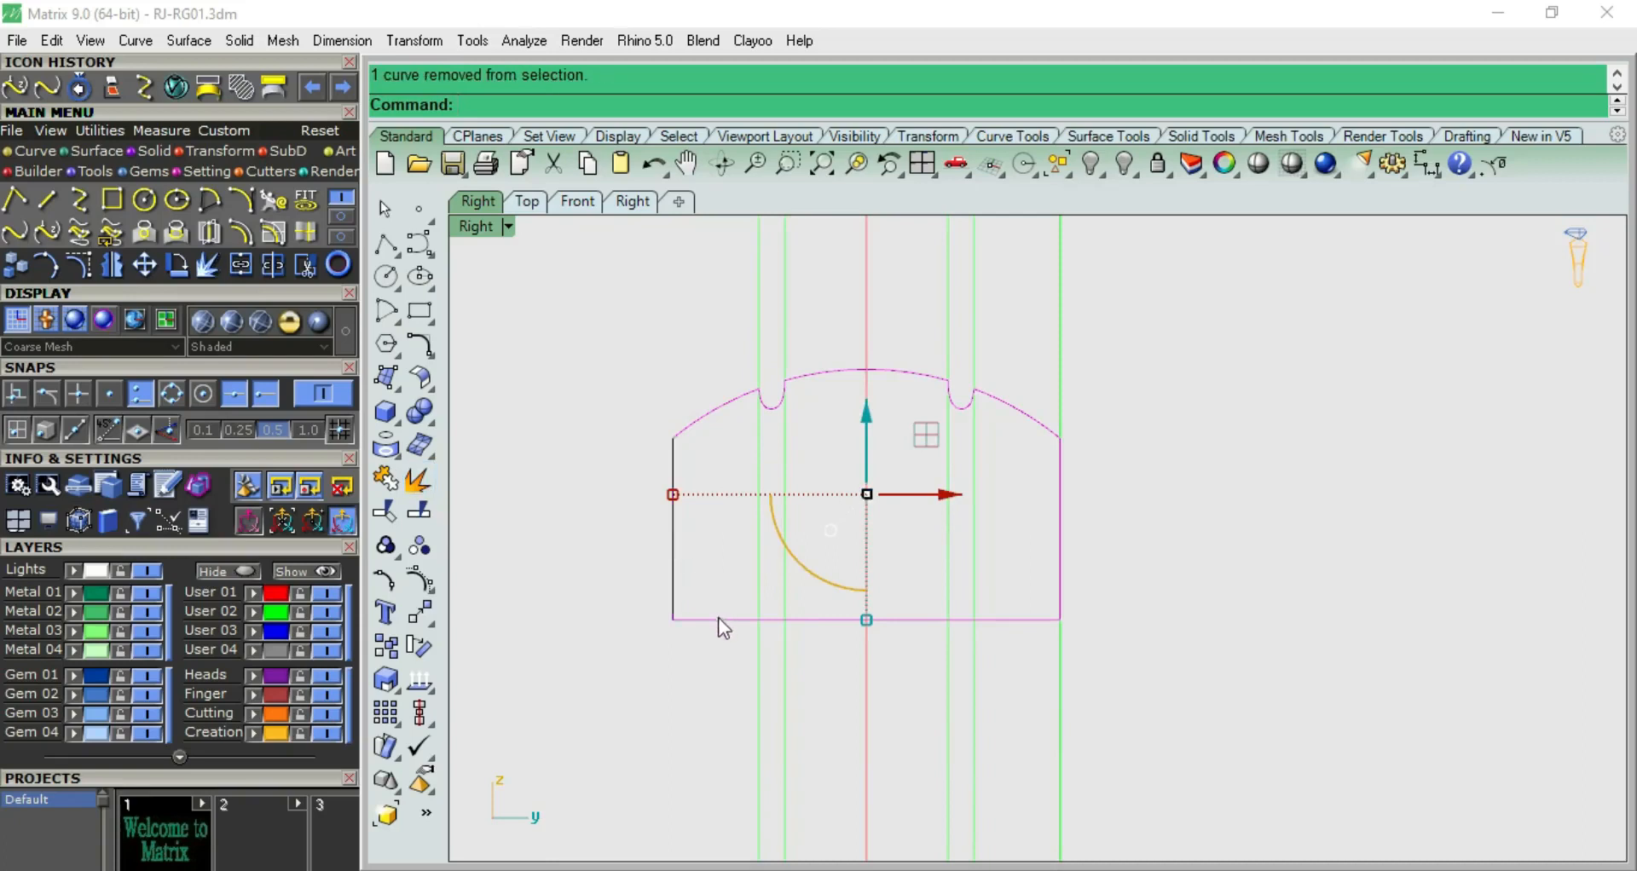
ctrl+click(1059, 546)
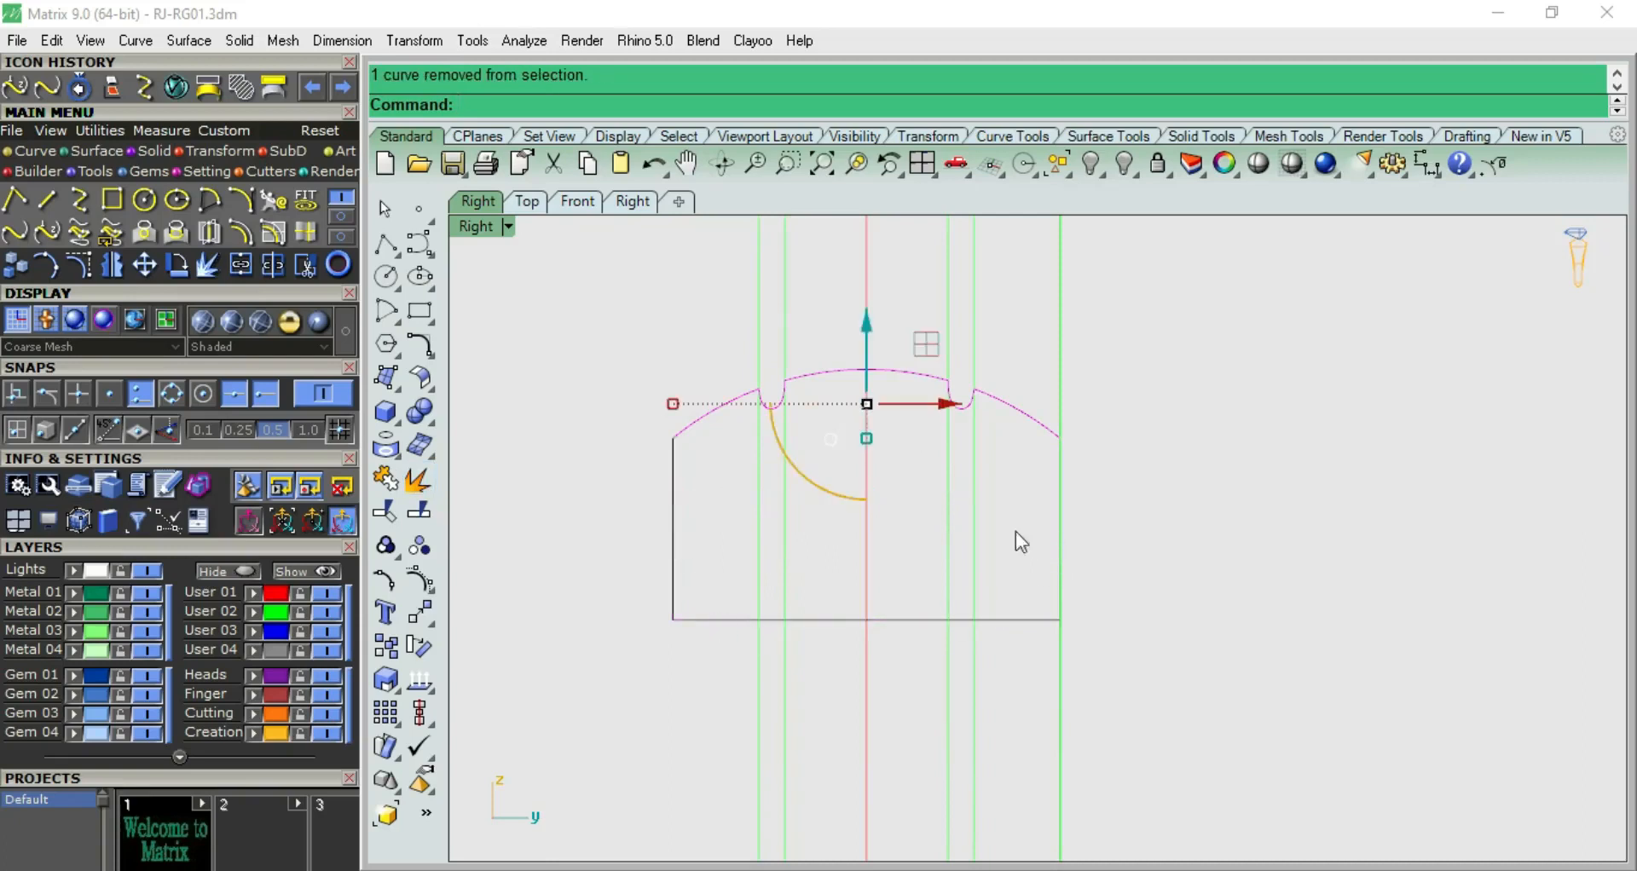
right_drag(643, 400, 619, 454)
click(386, 480)
click(639, 374)
Raise the profile's base by moving the lower control points of the side and base lines, leaving the sides about 1.2 mm high
scroll(665, 545, up, 4)
click(641, 532)
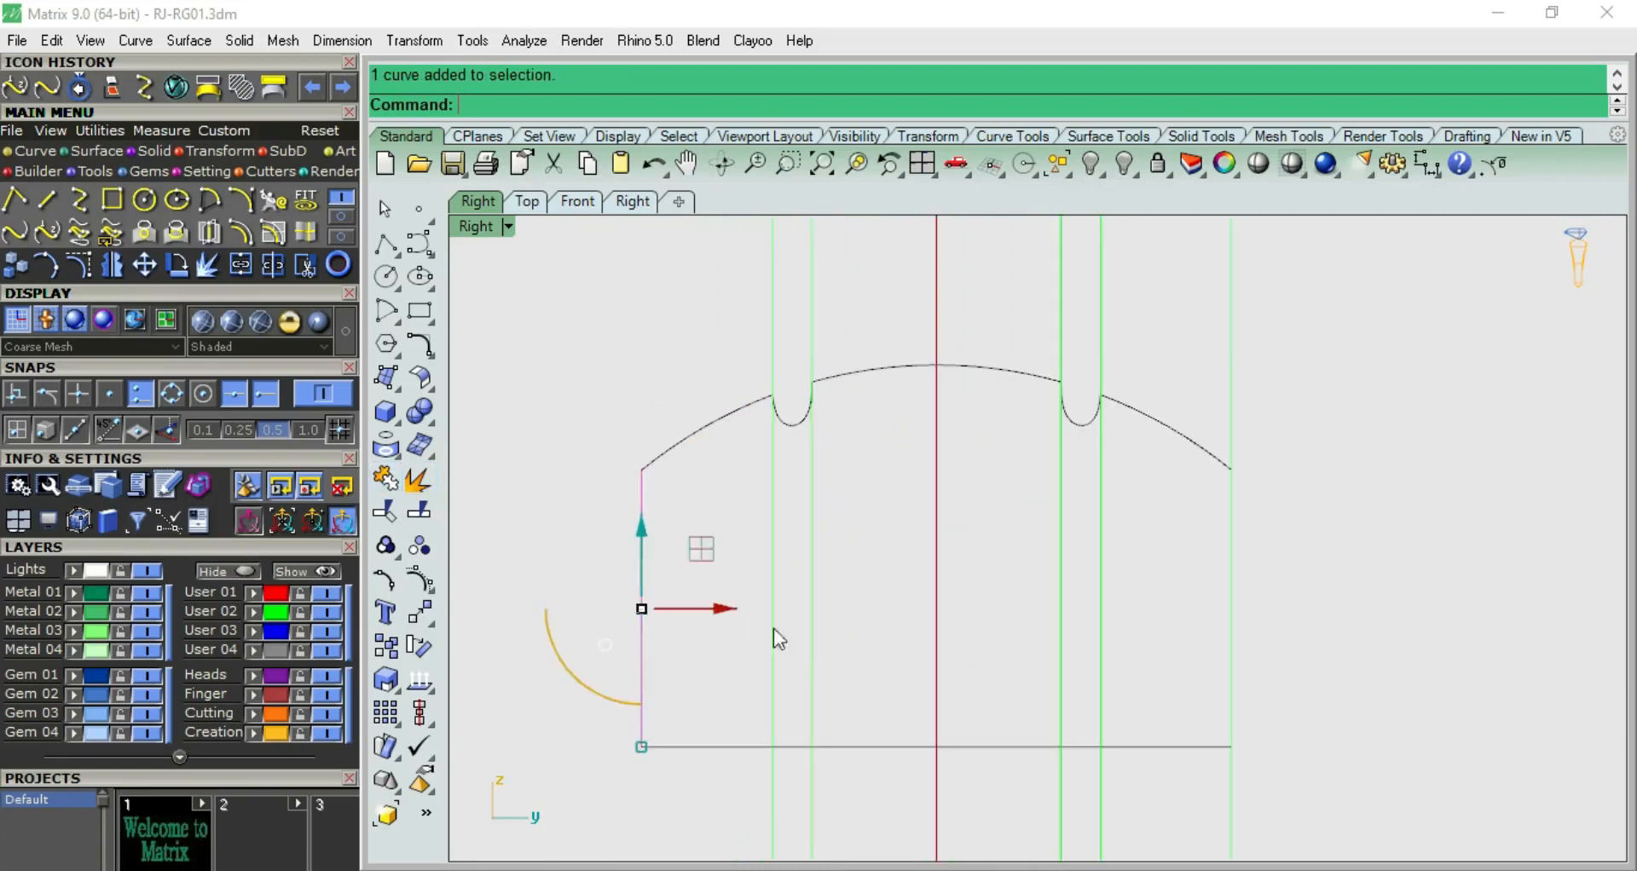
right_drag(743, 684, 691, 591)
click(643, 651)
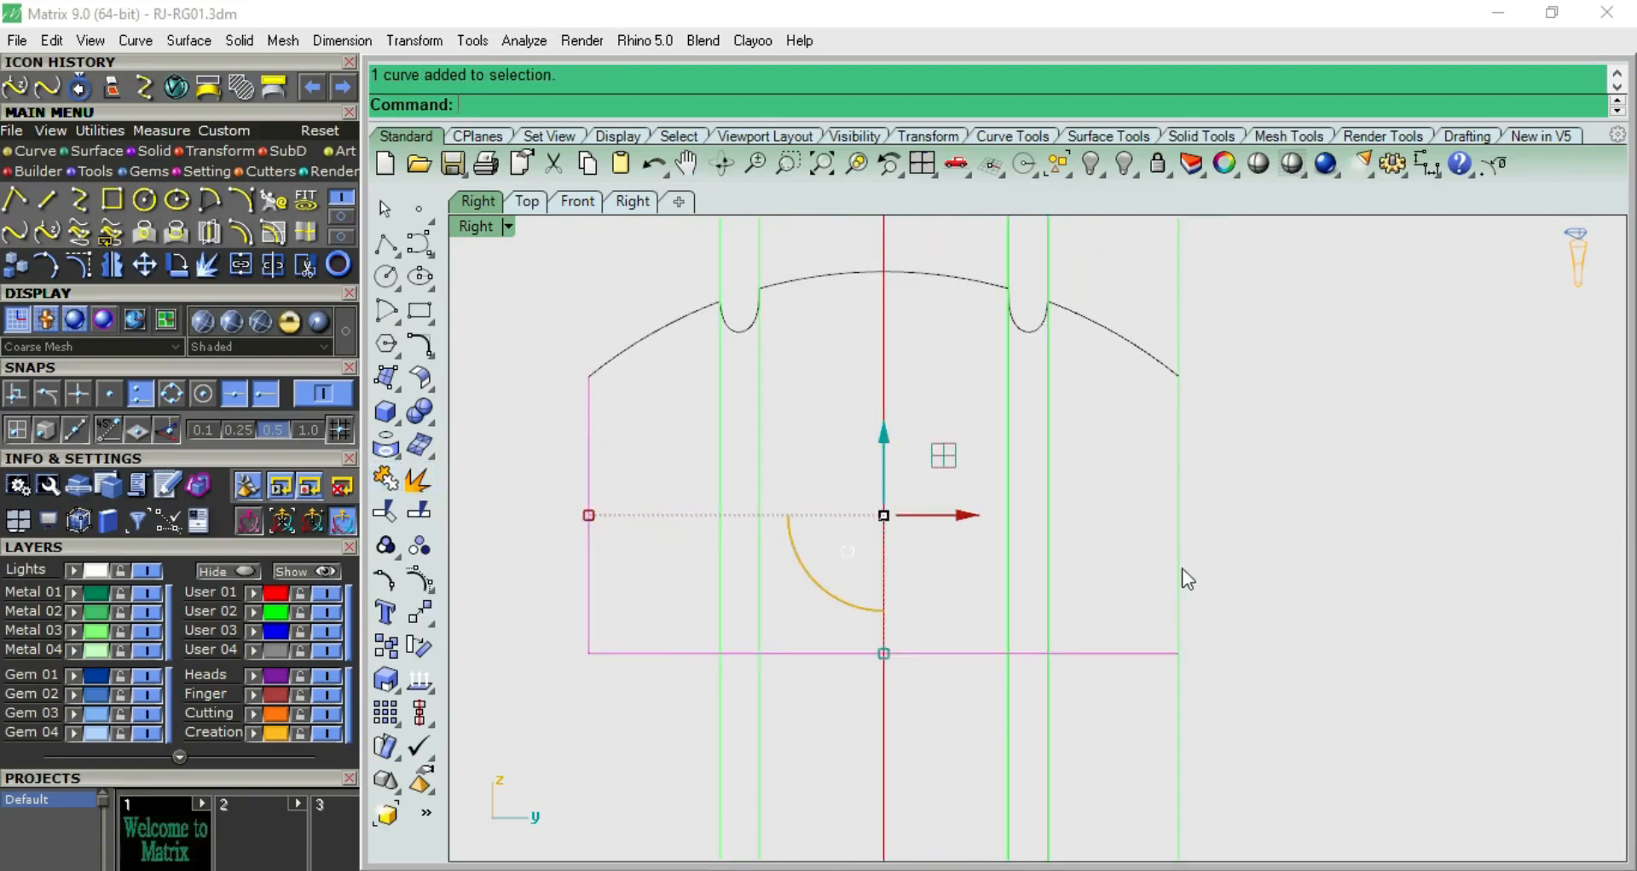
click(1180, 570)
click(1249, 650)
click(424, 585)
drag(583, 595, 1321, 765)
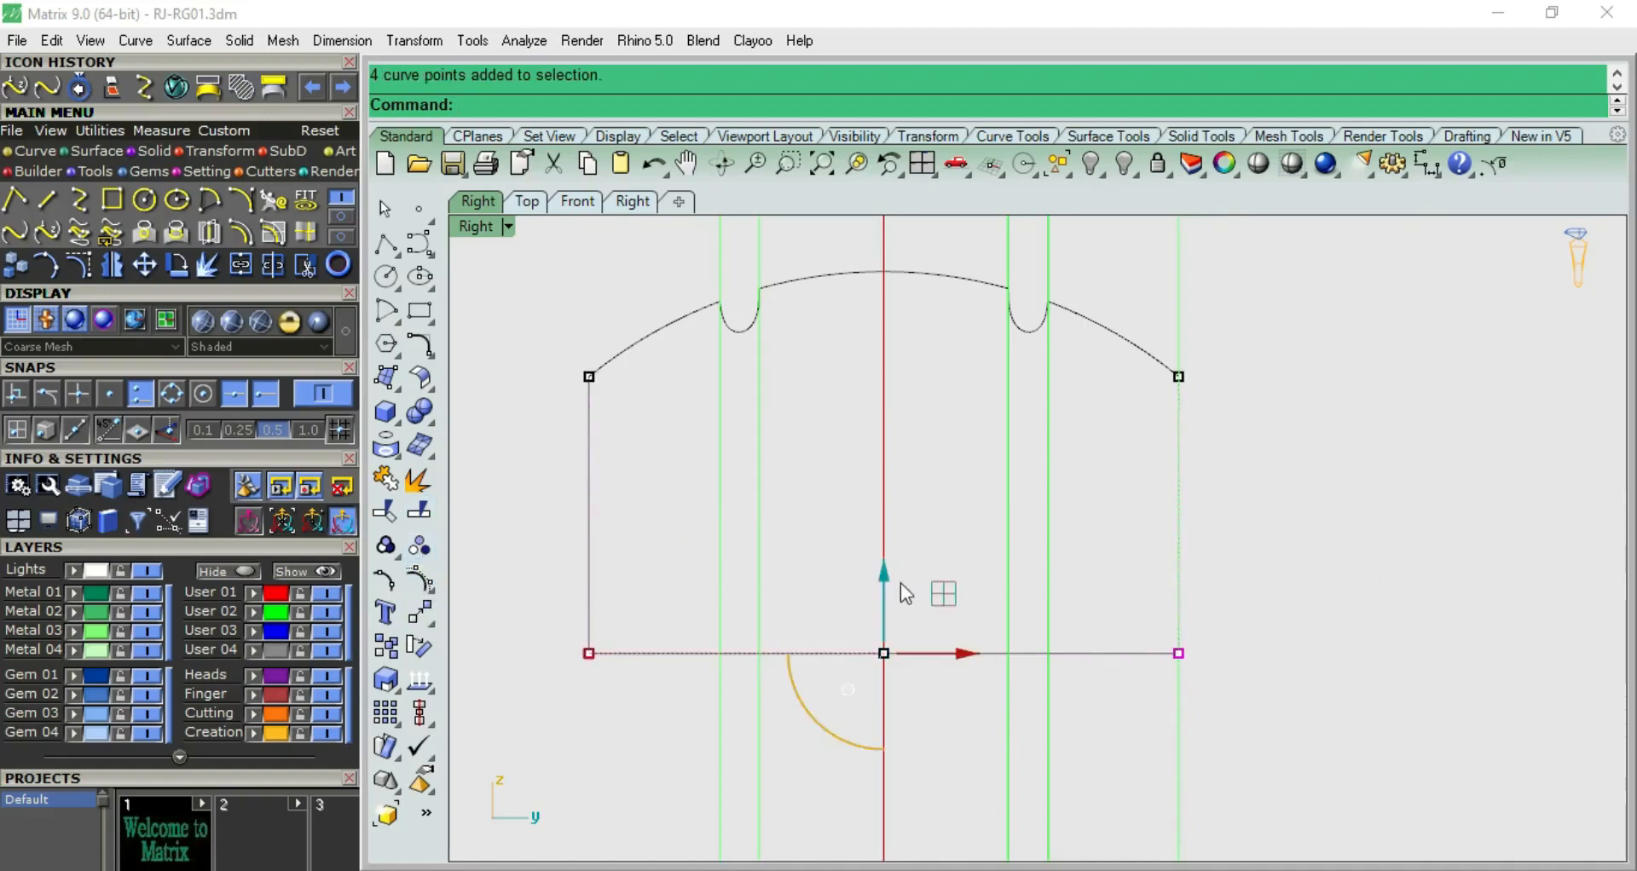
drag(885, 577, 884, 456)
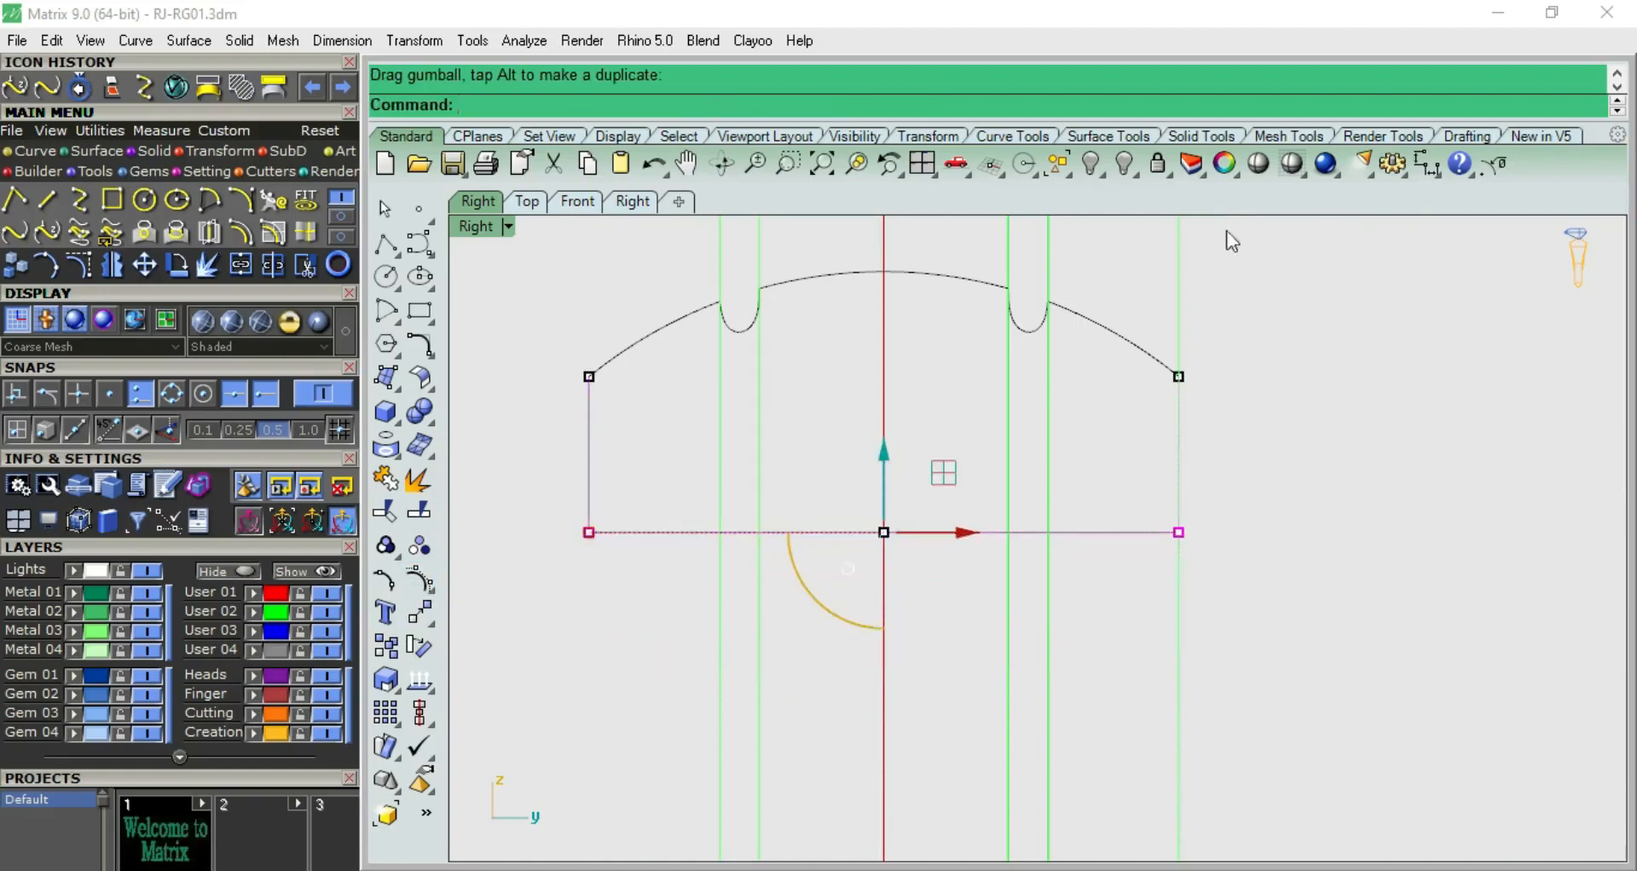
Measure the height of the profile's vertical side, without keeping the dimension
click(1426, 163)
click(588, 376)
click(588, 532)
scroll(719, 568, down, 6)
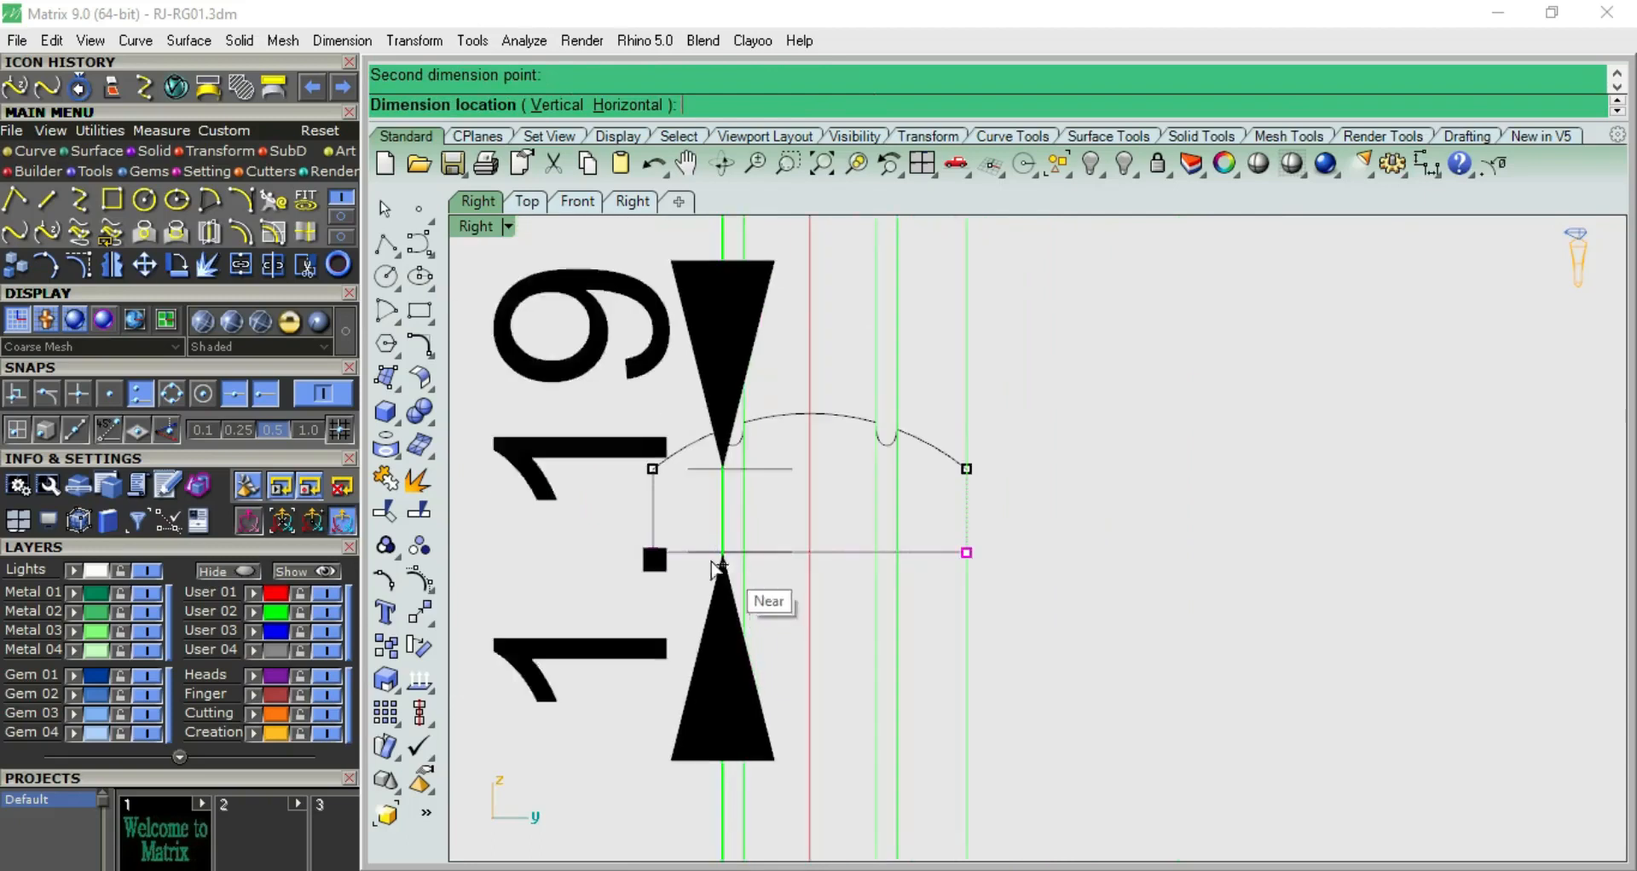
key(Escape)
scroll(687, 532, up, 2)
Join the grooved dome curve with the side and base lines into one closed profile
drag(651, 439, 648, 445)
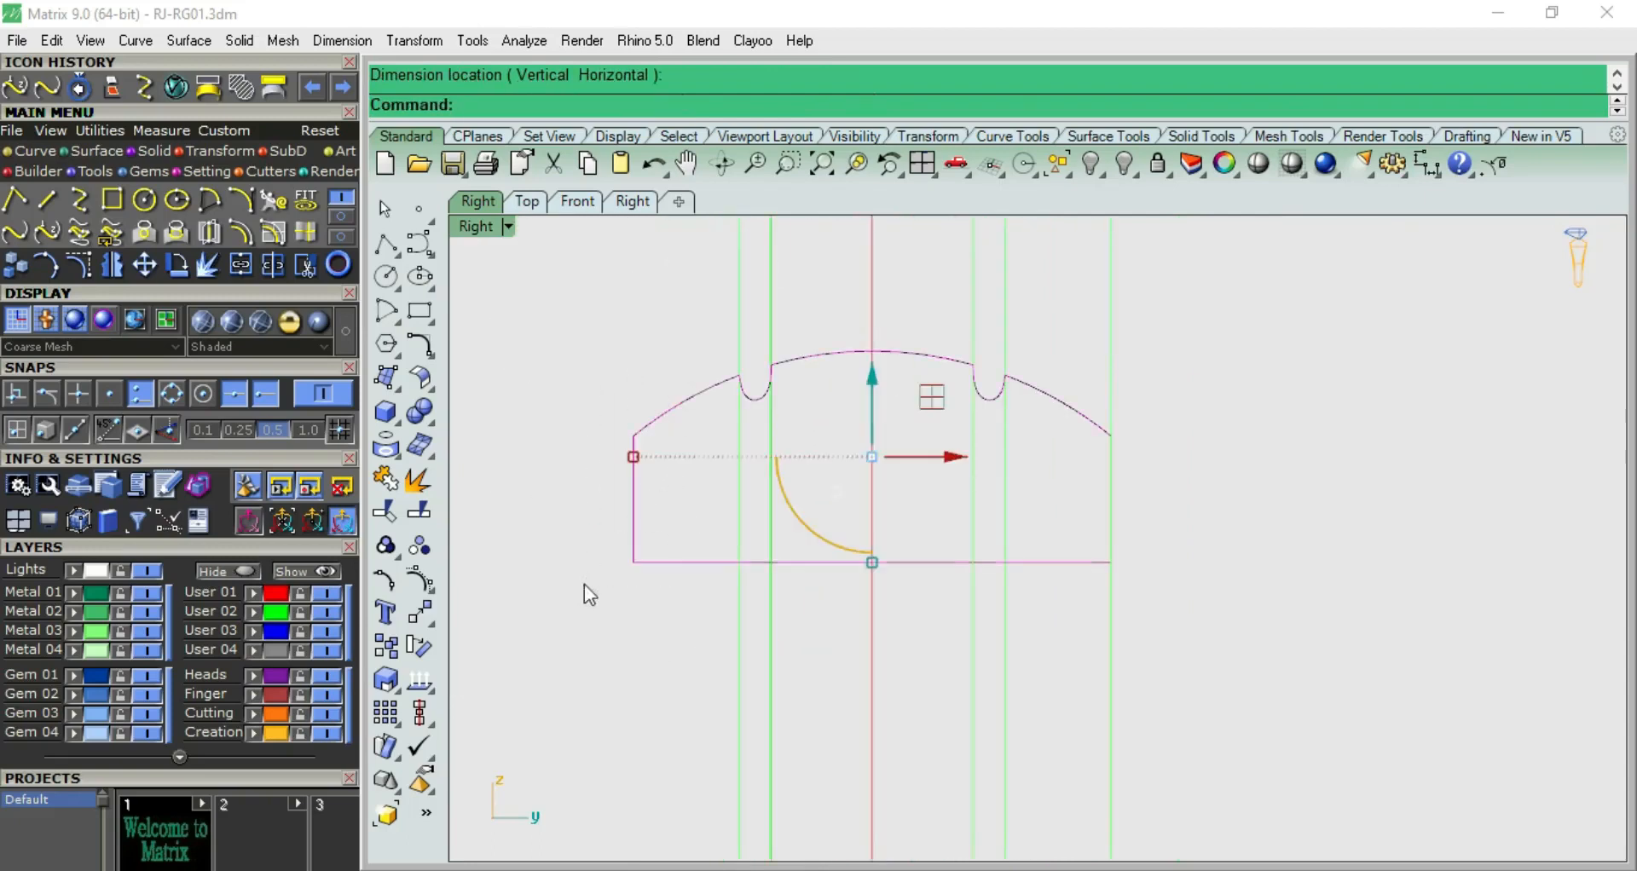
shift+click(1123, 529)
click(1183, 609)
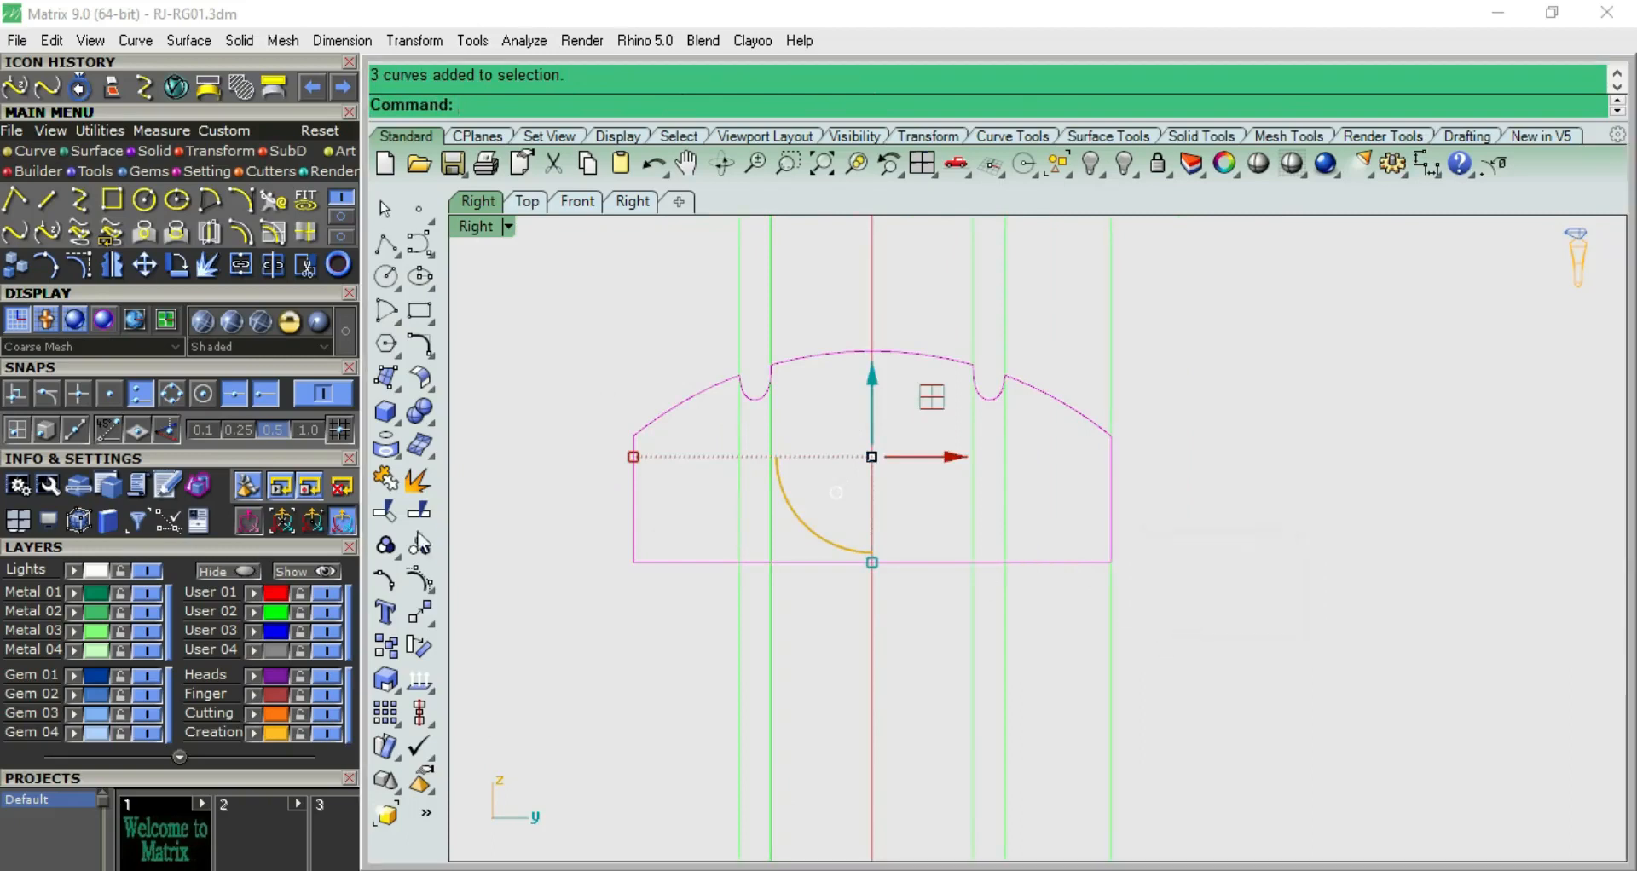
click(387, 480)
click(1133, 423)
Move the closed profile straight up to the upper end of the vertical guide lines
scroll(1022, 443, down, 4)
click(961, 416)
click(1018, 474)
scroll(971, 420, down, 4)
scroll(866, 517, up, 3)
drag(867, 566, 916, 286)
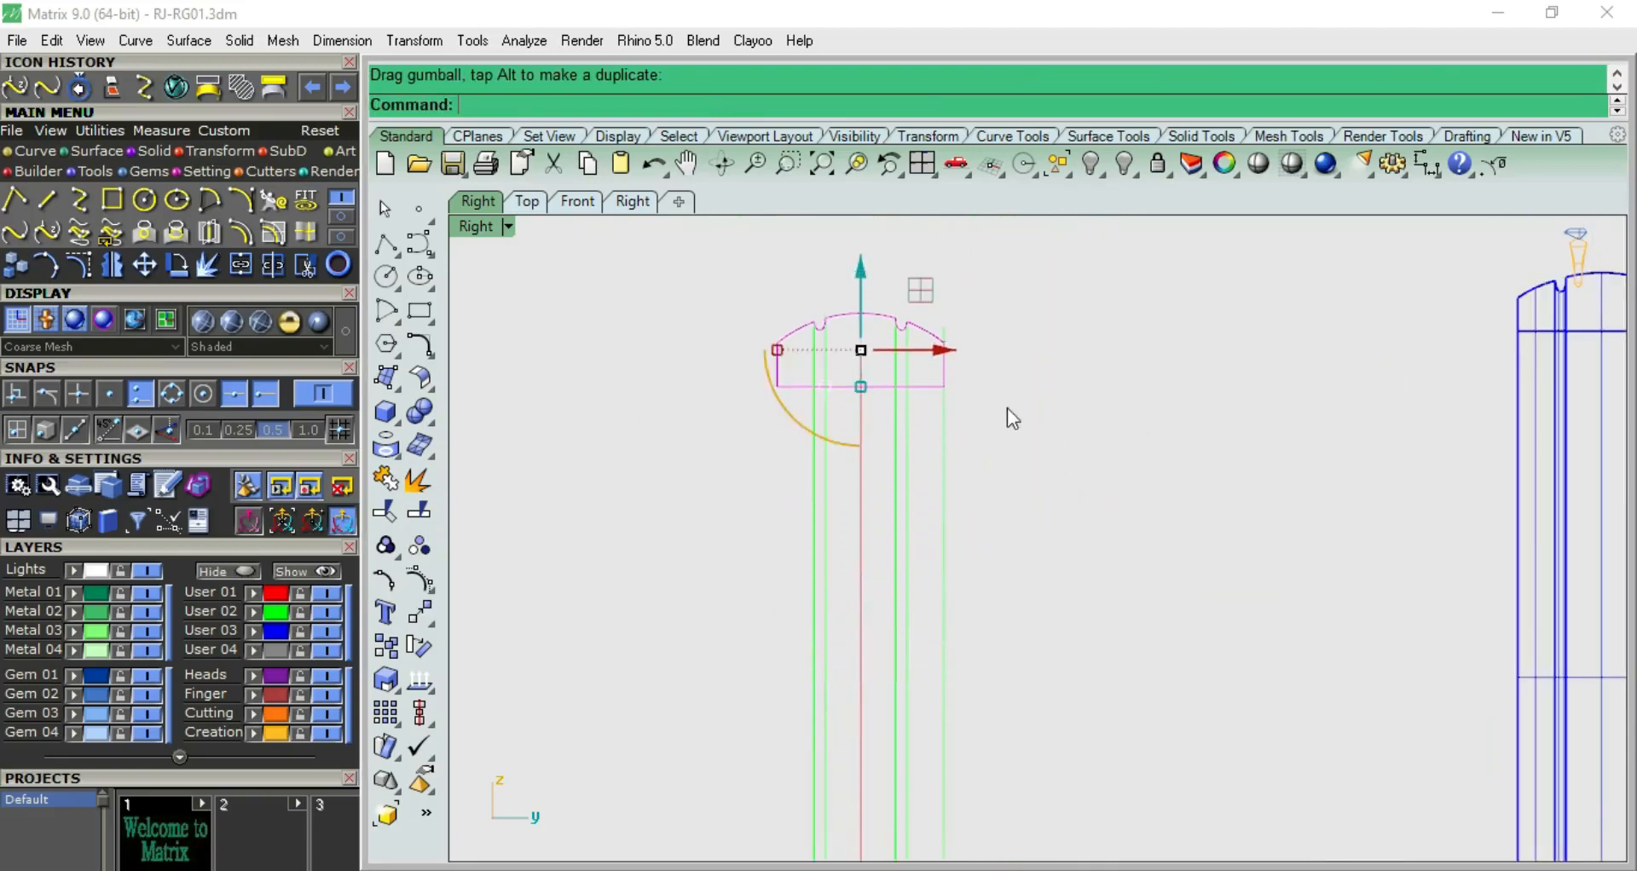
Hide the User 03 layer and raise the profile until its base sits just below the top of the finger circle
scroll(979, 546, up, 3)
key(F2)
scroll(964, 510, down, 5)
key(F3)
scroll(935, 513, down, 6)
click(331, 631)
key(F2)
scroll(946, 486, up, 4)
drag(893, 505, 900, 470)
Offset the finger circle outward by 1 mm
click(1022, 549)
click(979, 587)
scroll(985, 599, up, 2)
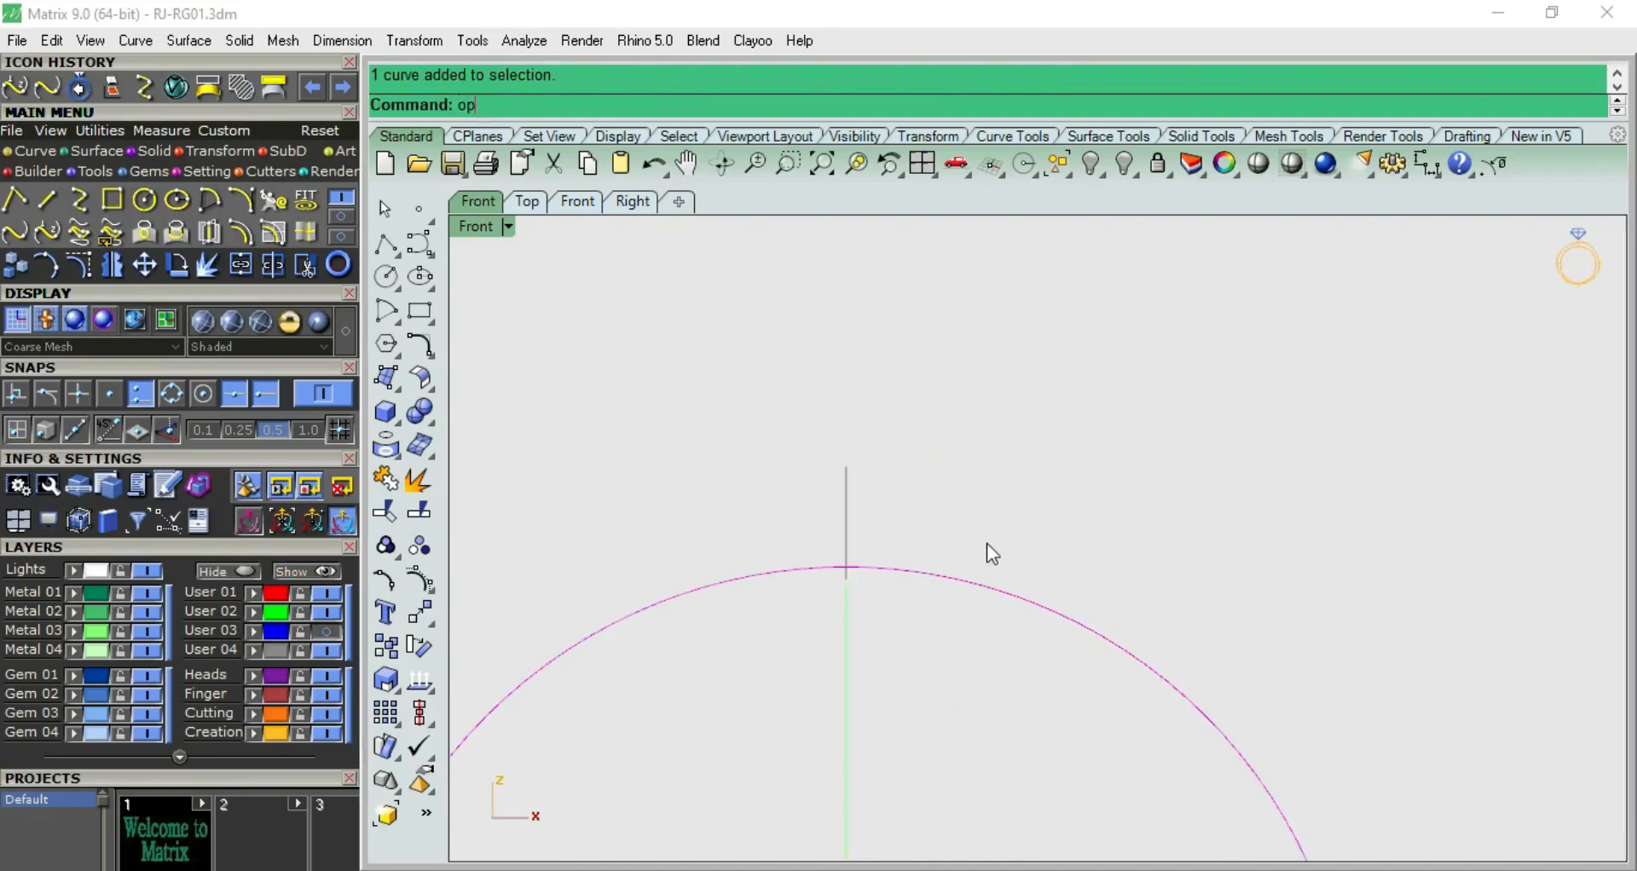
key(Return)
text(1)
key(Return)
click(979, 512)
Raise the closed profile slightly in the side view, keeping its base just below the finger circle
key(F8)
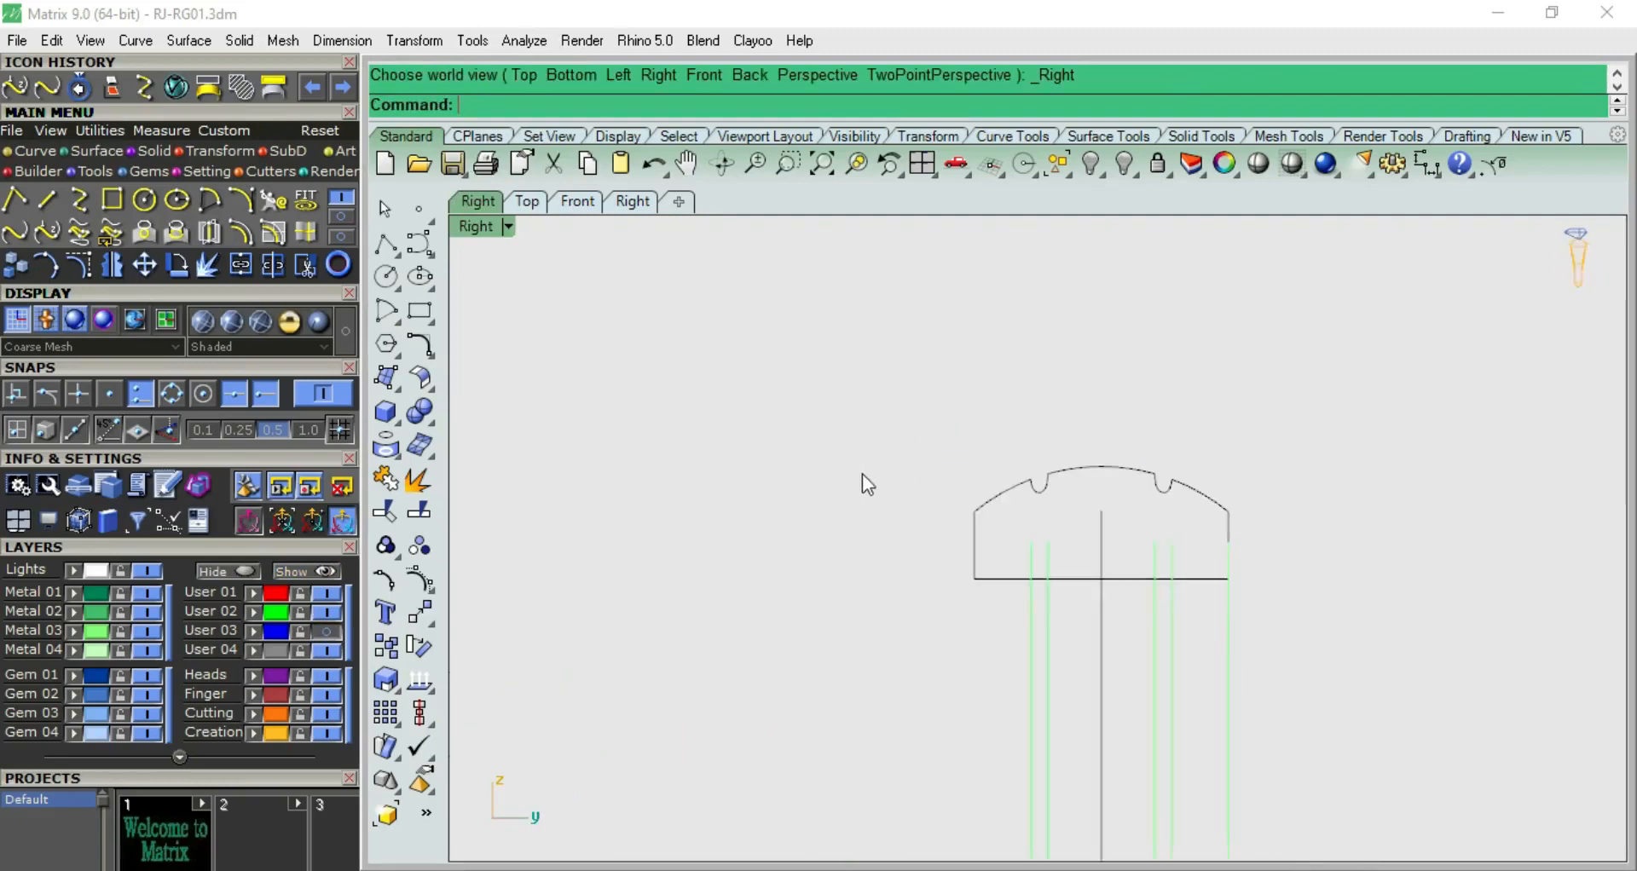
scroll(1081, 523, up, 4)
click(1029, 453)
drag(1106, 432, 1108, 422)
click(1036, 409)
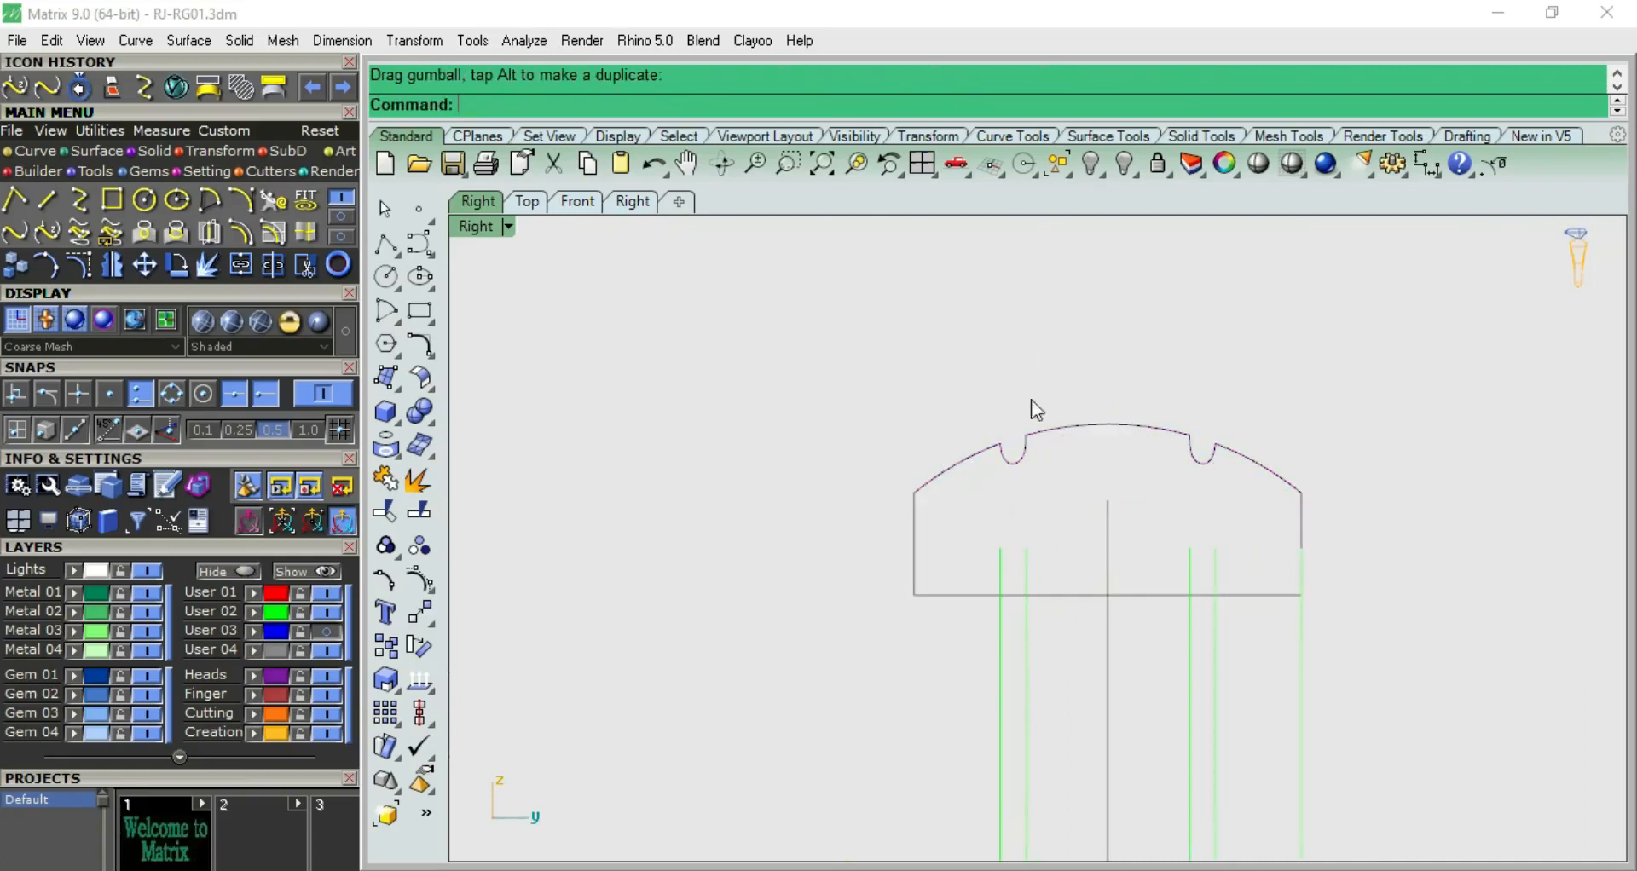
Revolve the closed profile through a full circle about a horizontal axis starting at the origin (0)
click(1047, 445)
right_drag(1122, 391, 968, 351)
scroll(557, 375, down, 1)
scroll(557, 371, down, 5)
right_drag(888, 443, 928, 442)
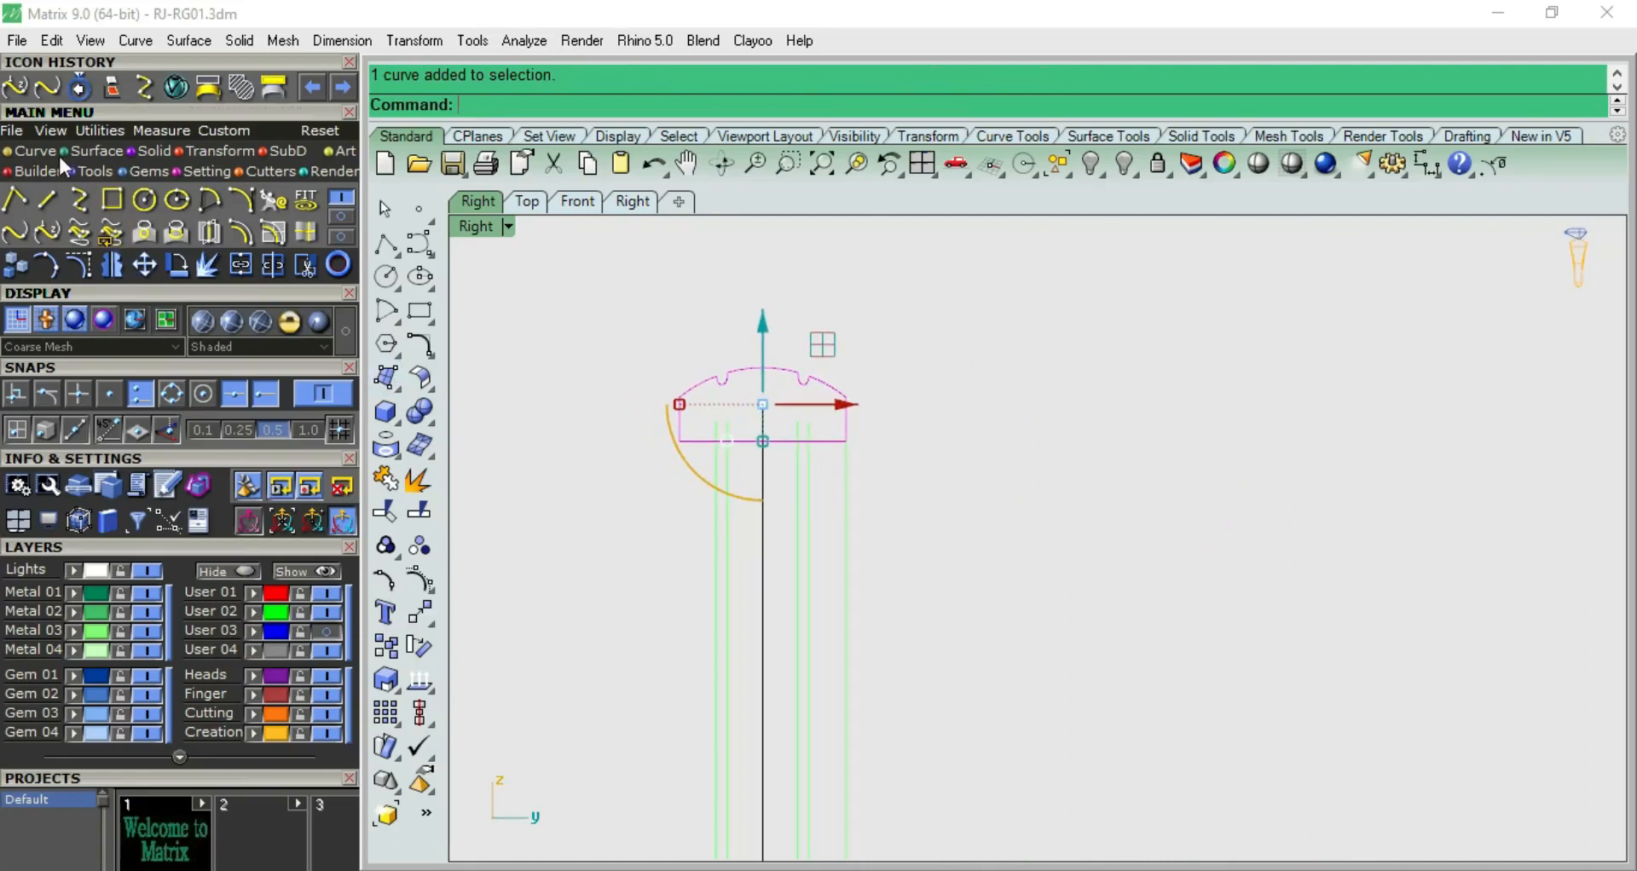
click(136, 173)
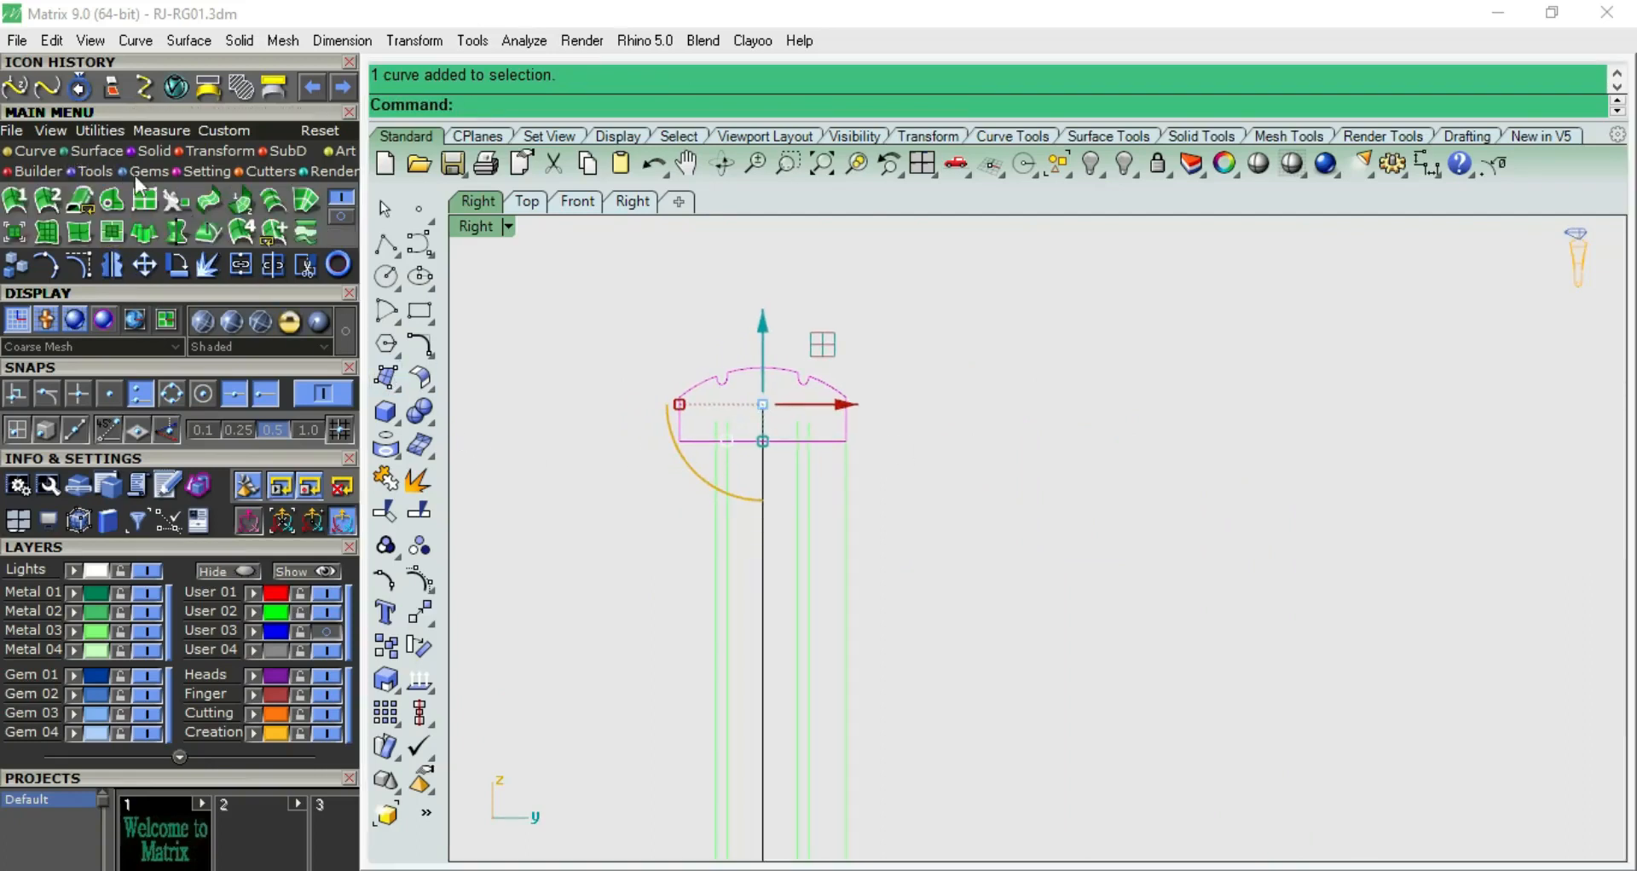
click(186, 230)
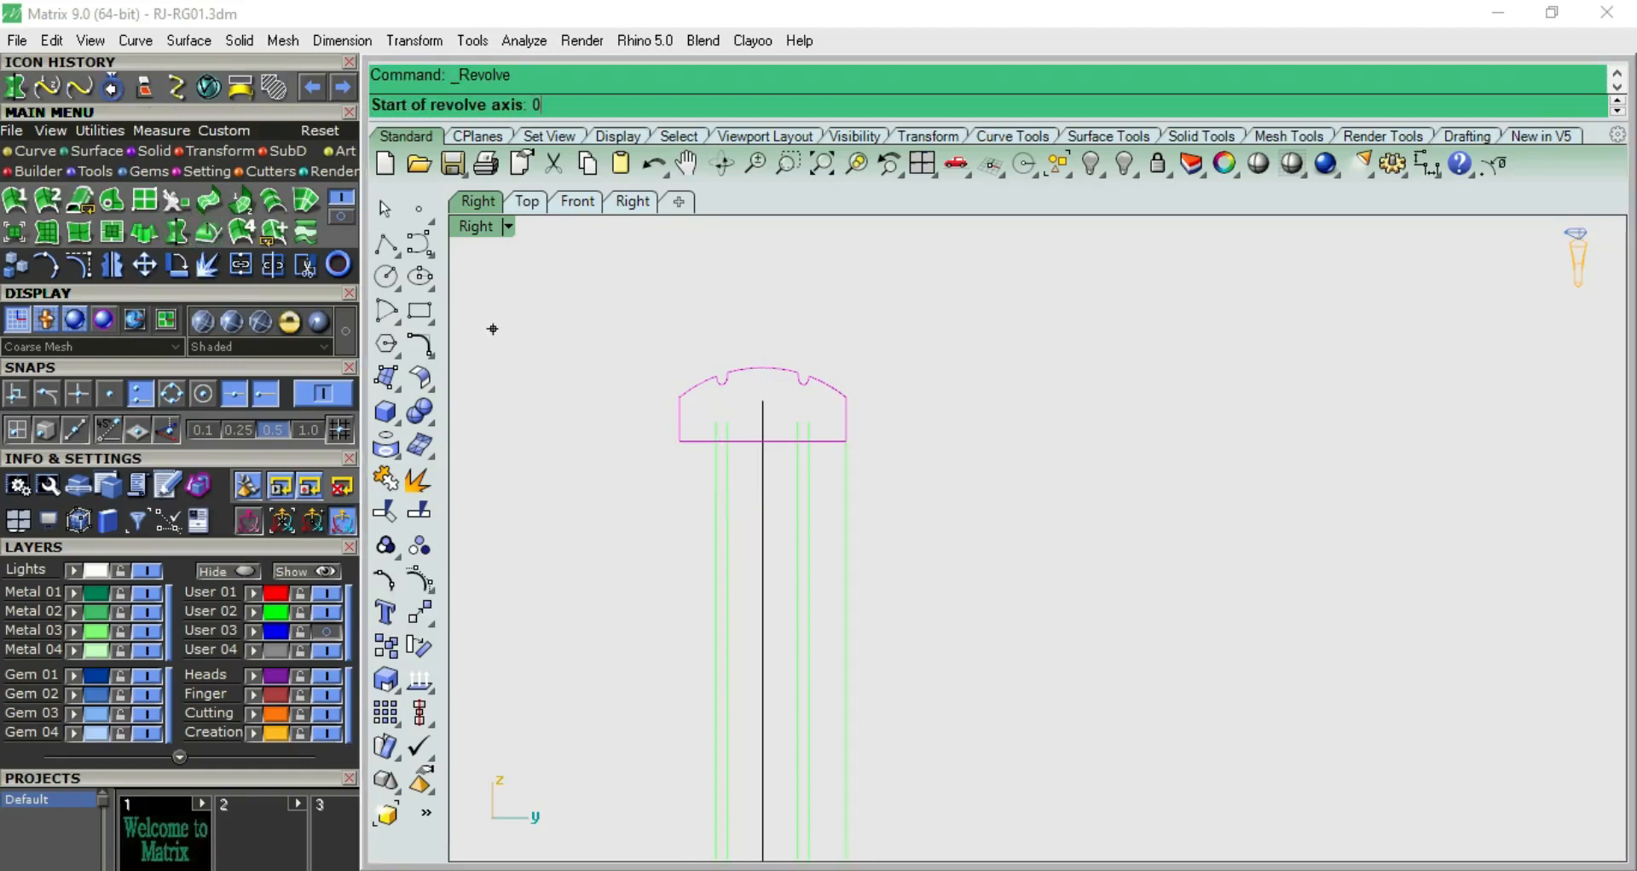
text(0)
key(Return)
scroll(1056, 541, down, 3)
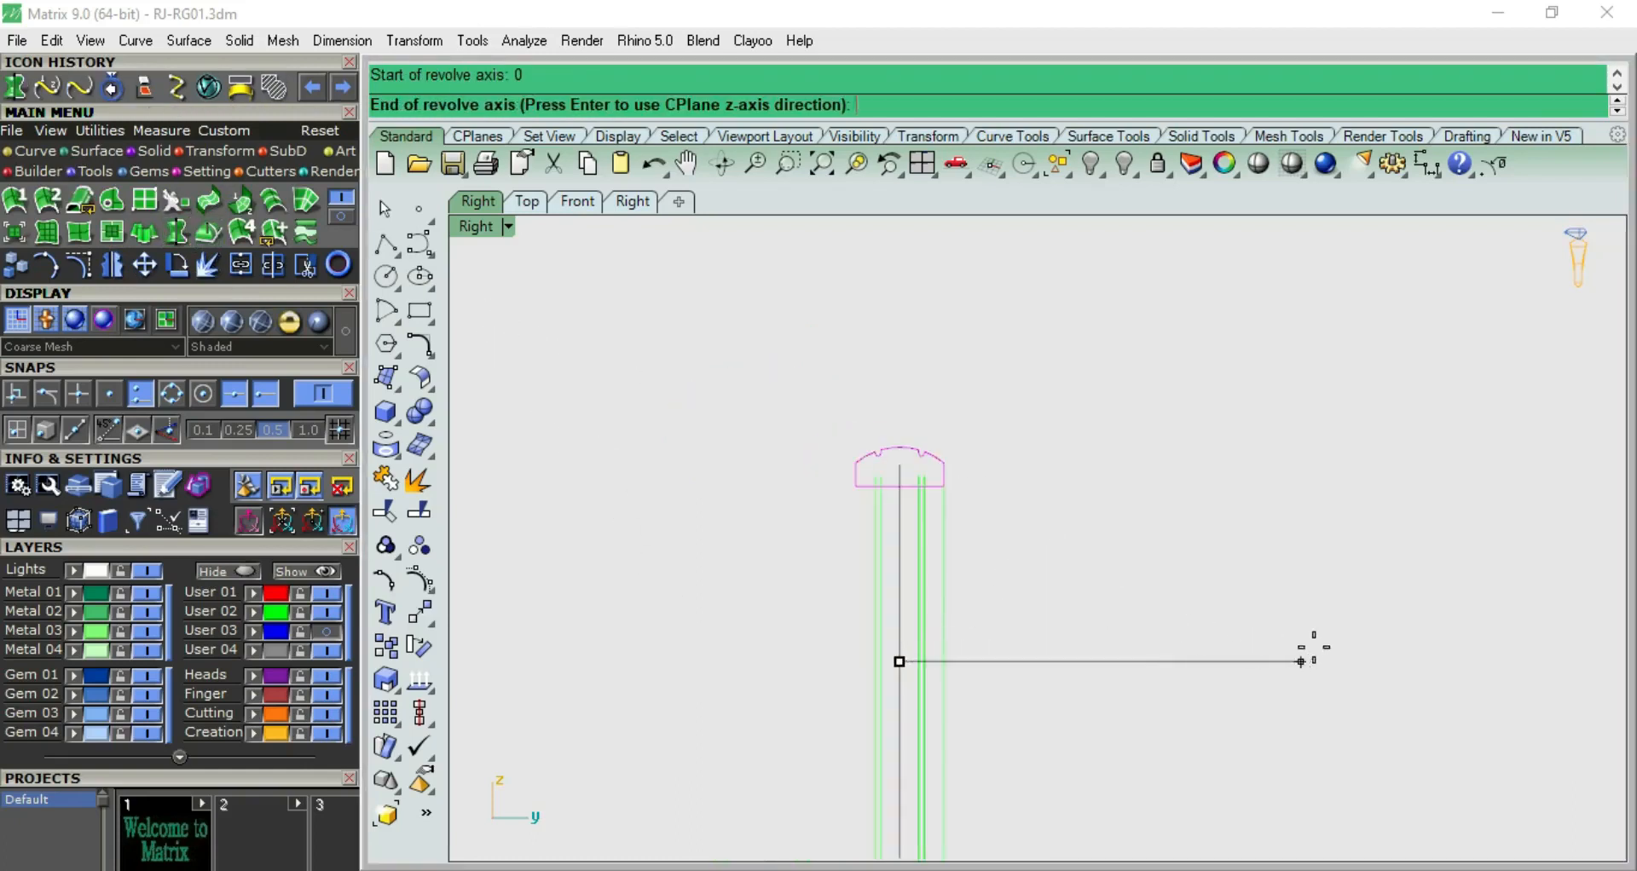
click(1350, 661)
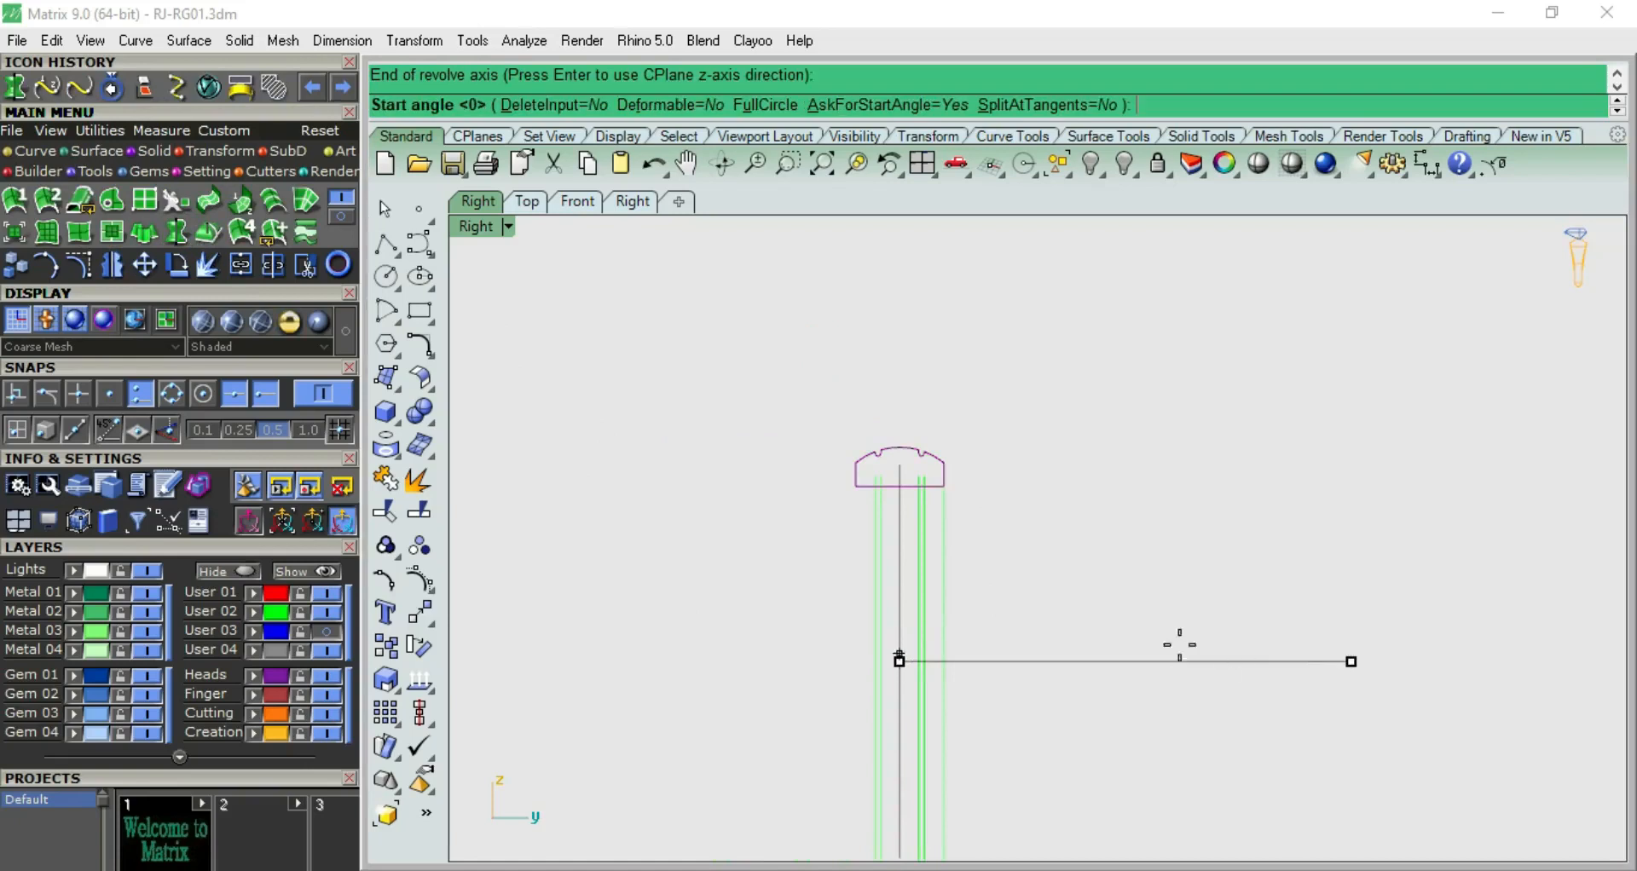
click(768, 104)
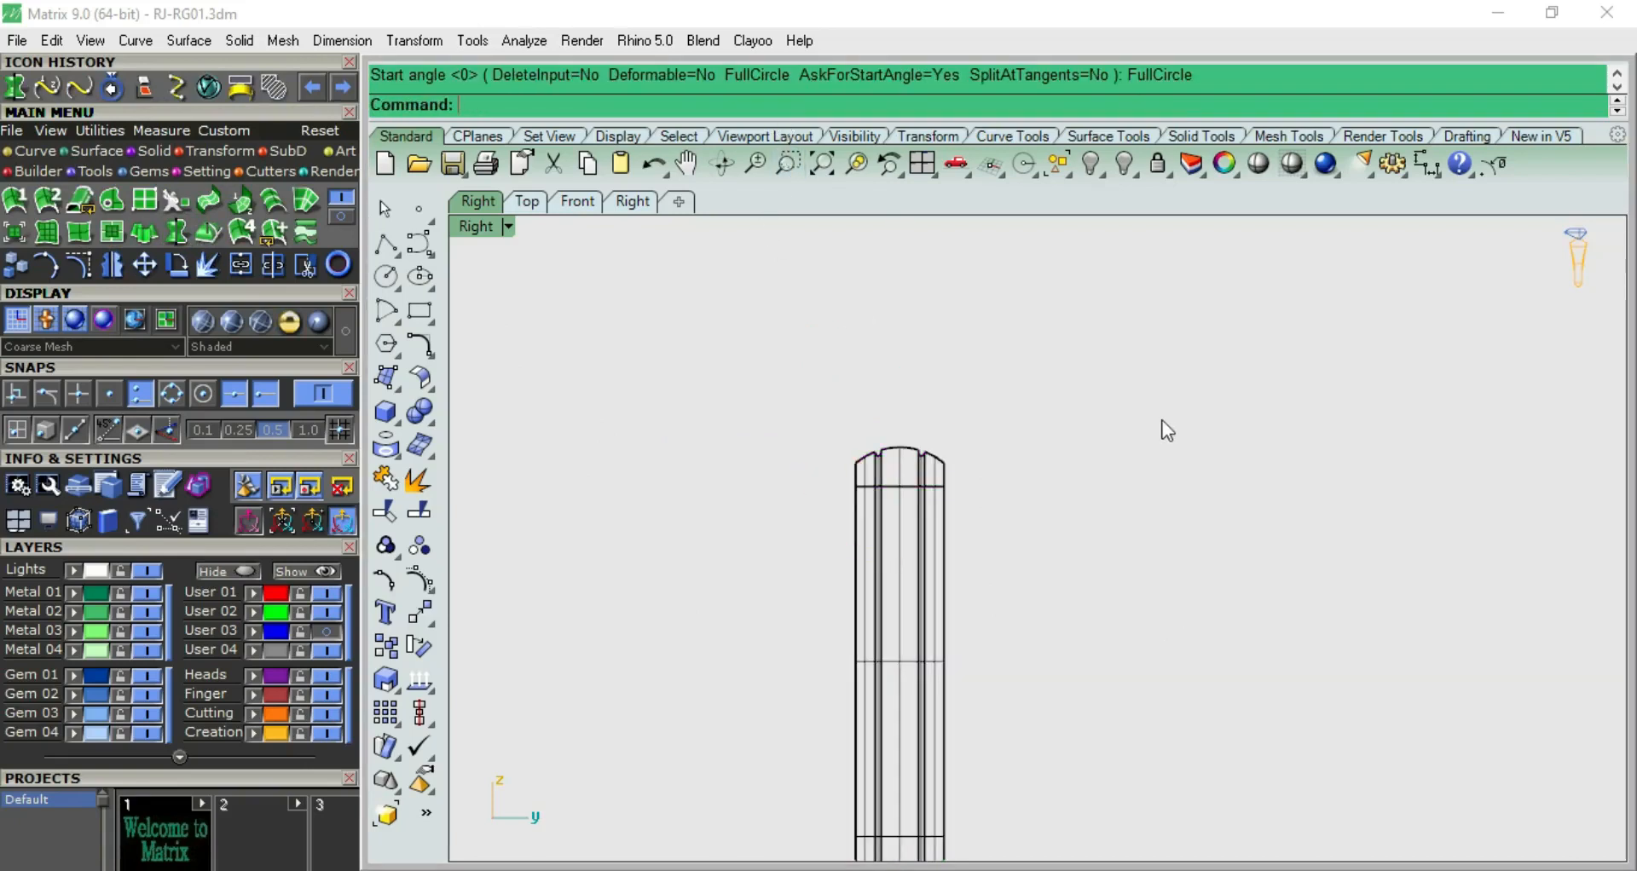
Examine the revolved band shaded from the front and the side, including its two grooves
key(F2)
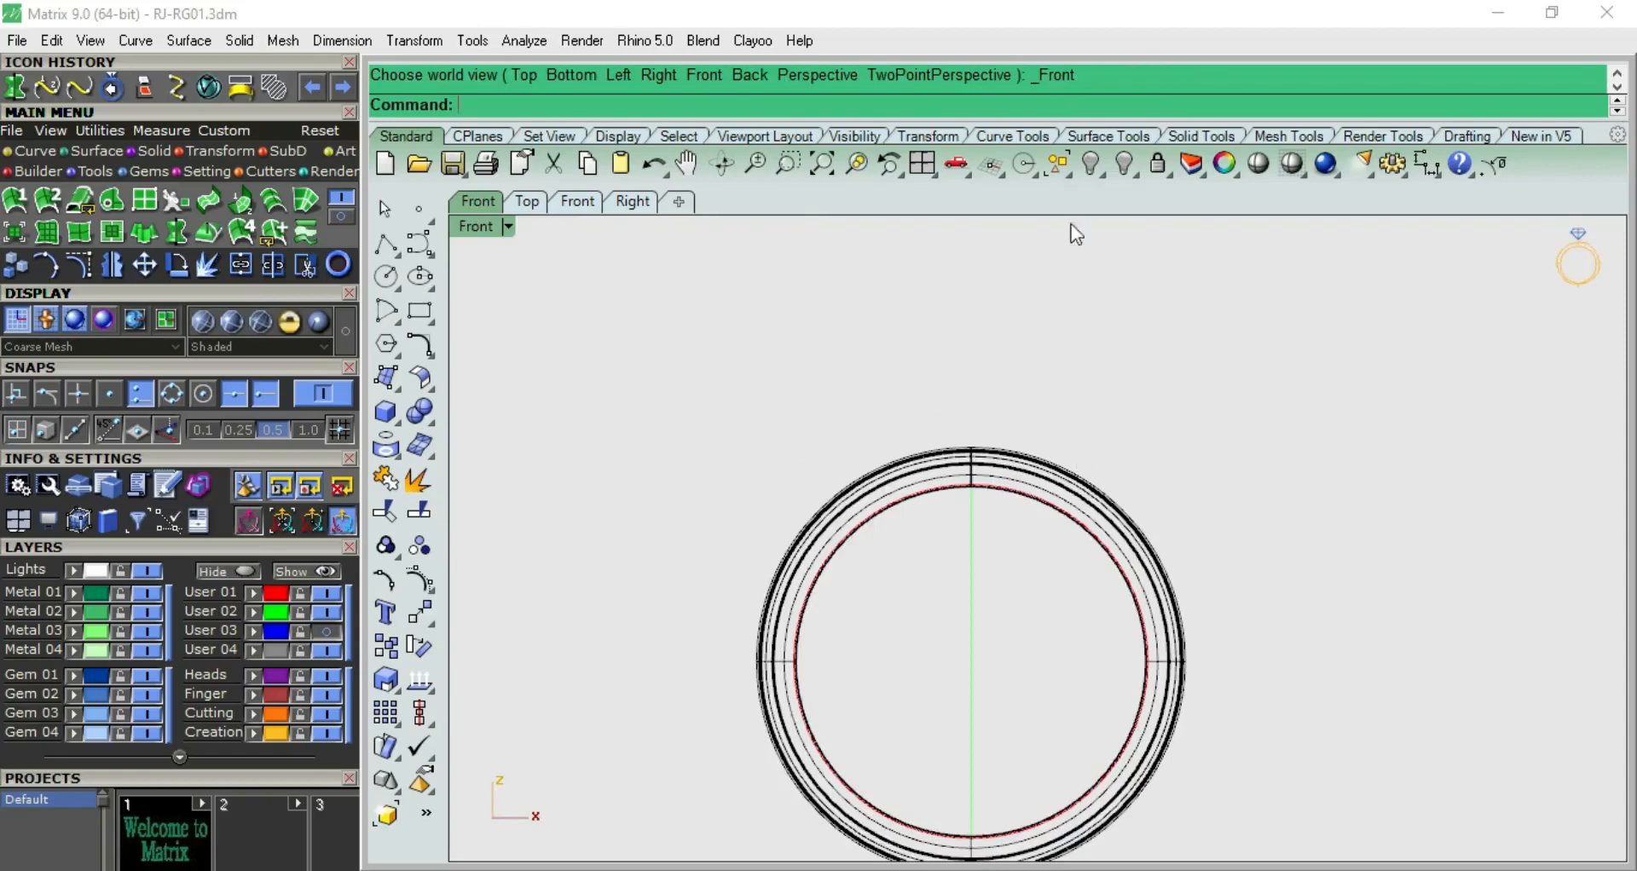
click(1257, 163)
key(F3)
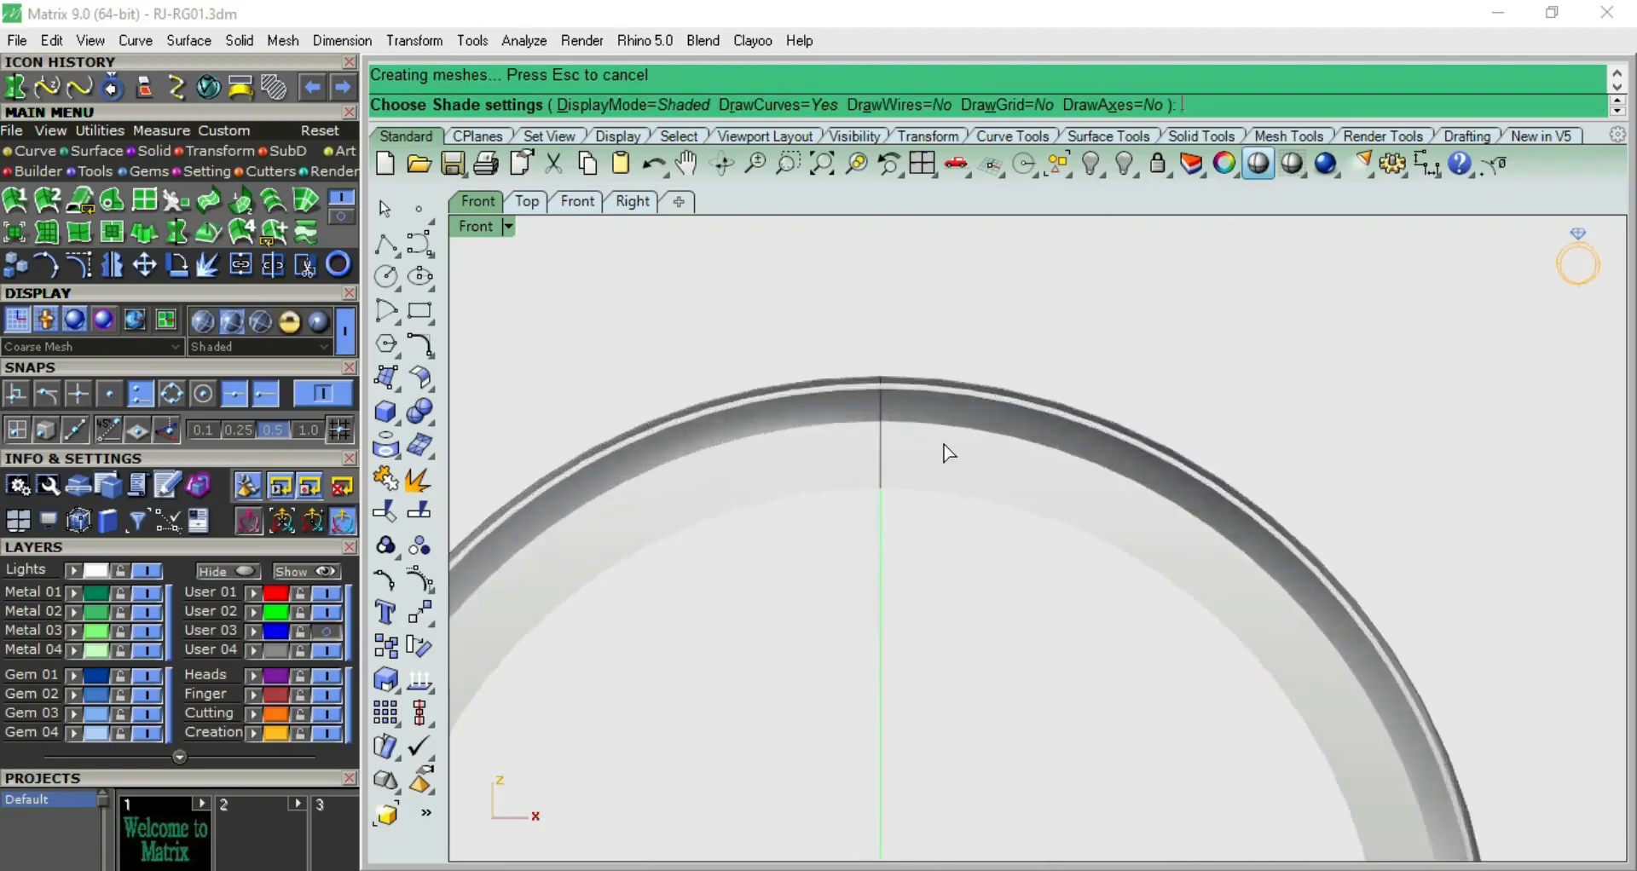
key(F4)
right_drag(959, 641, 765, 535)
key(F3)
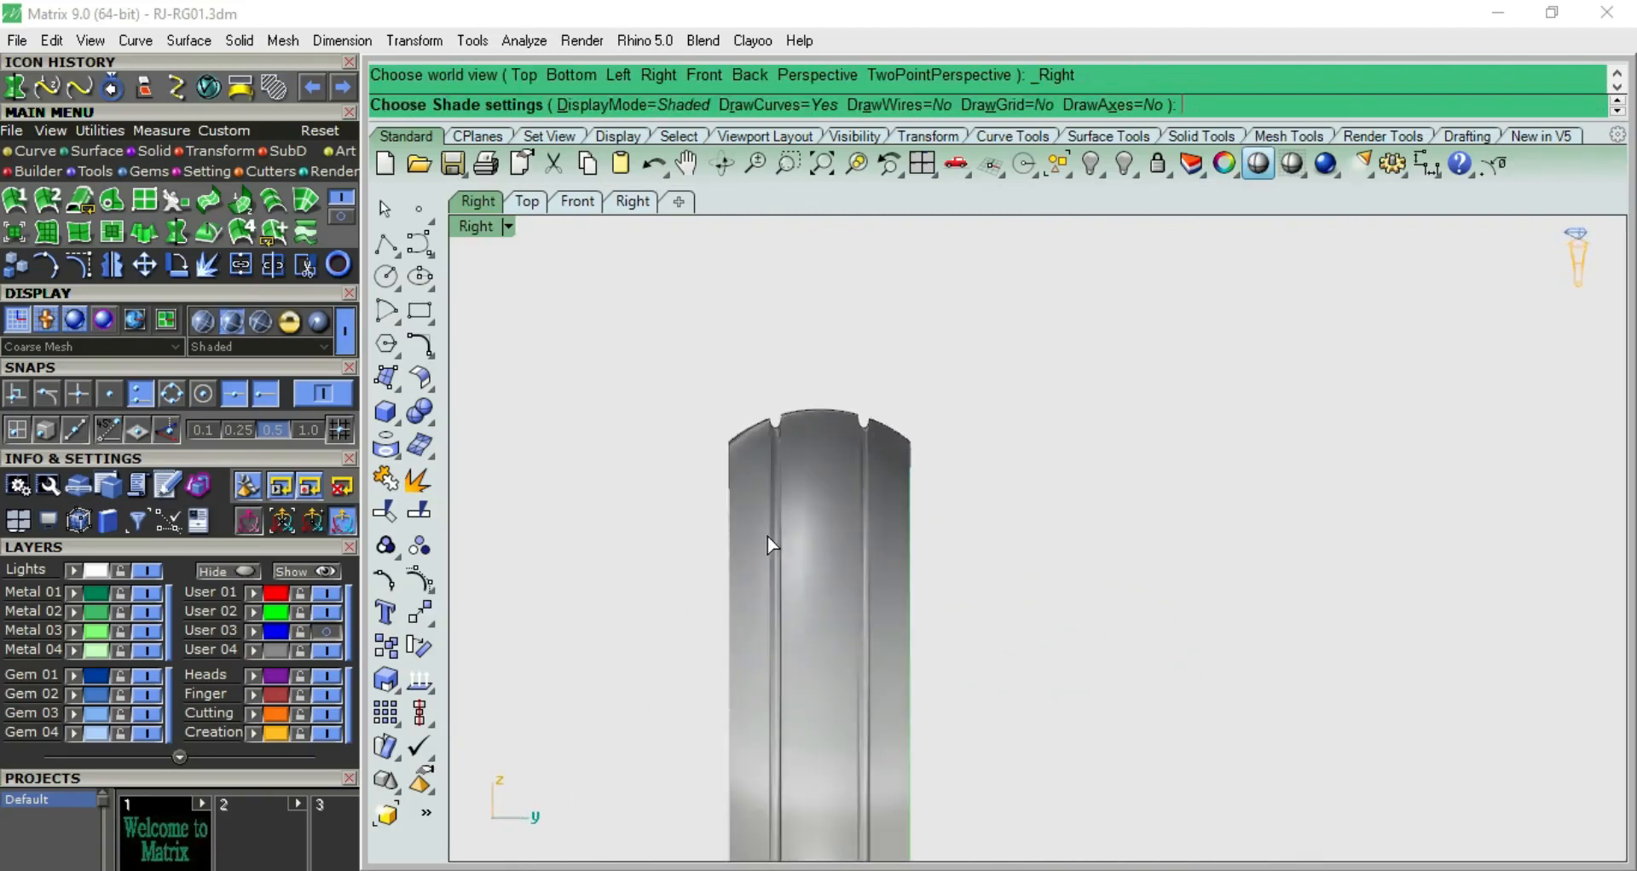
key(F1)
key(F2)
key(Escape)
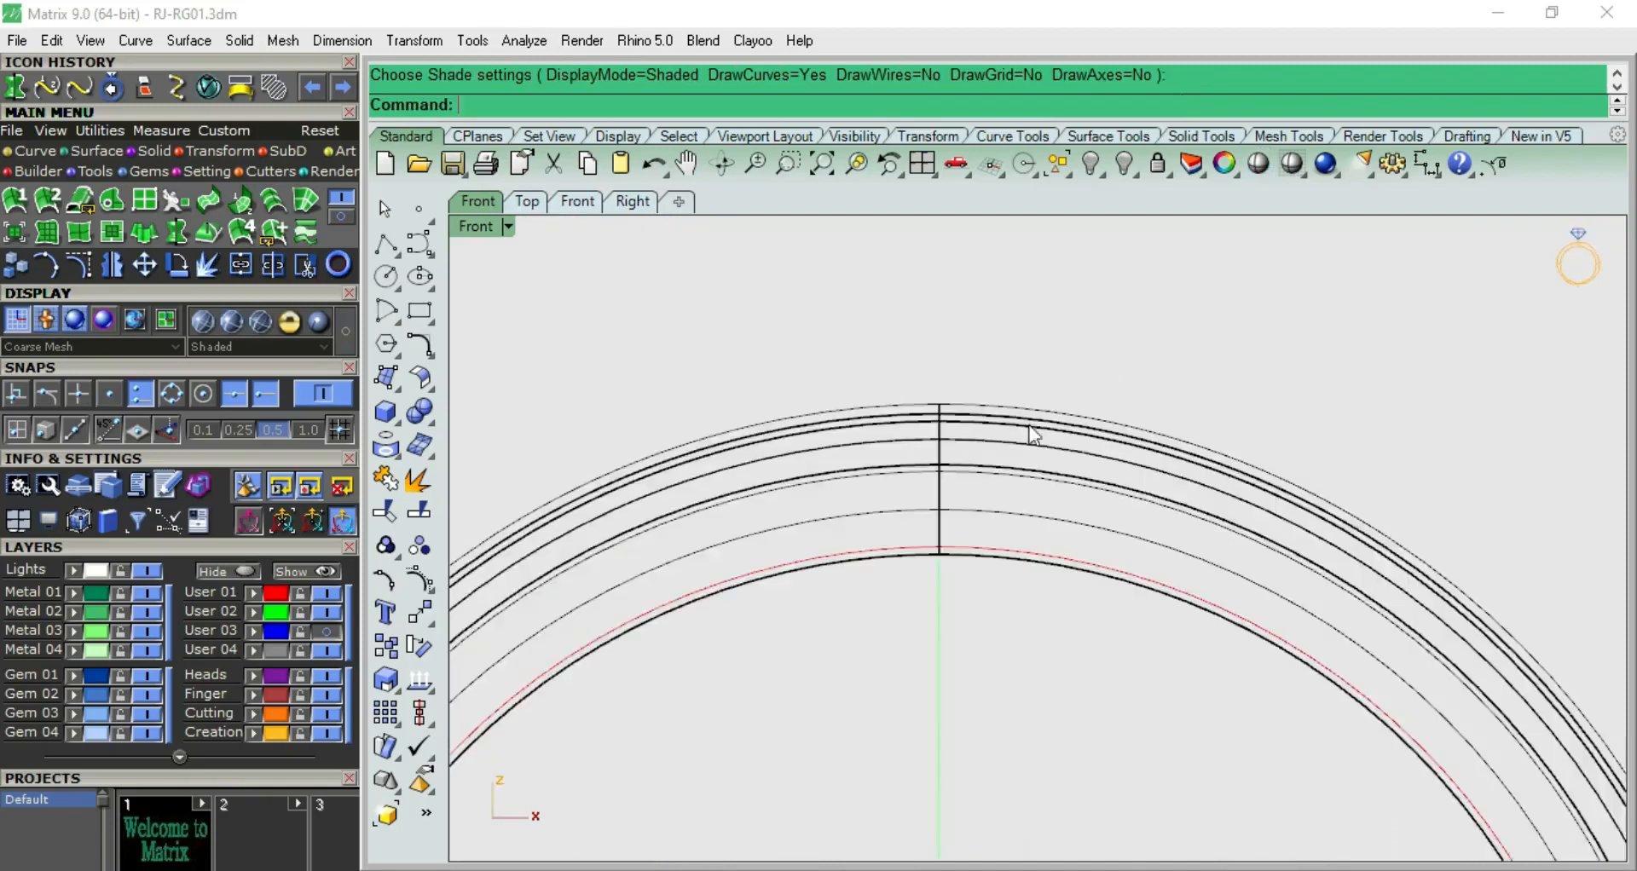
Check where the 1 mm offset circle lies relative to the band's groove edges in the front view
scroll(1014, 452, up, 3)
click(998, 462)
scroll(954, 478, down, 3)
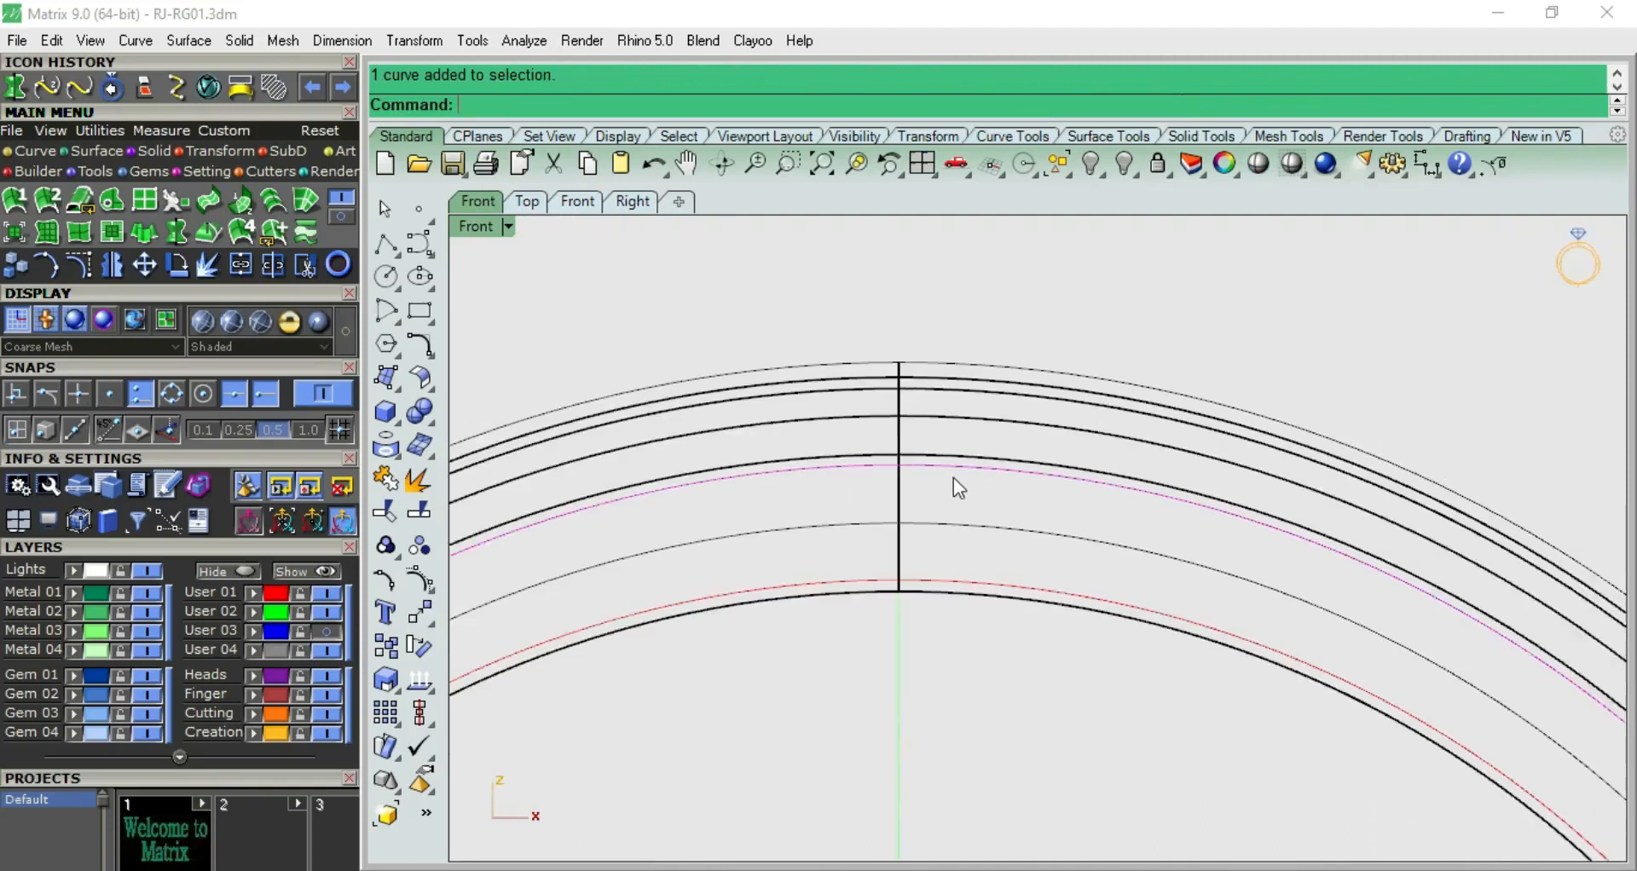
scroll(986, 482, up, 2)
click(976, 491)
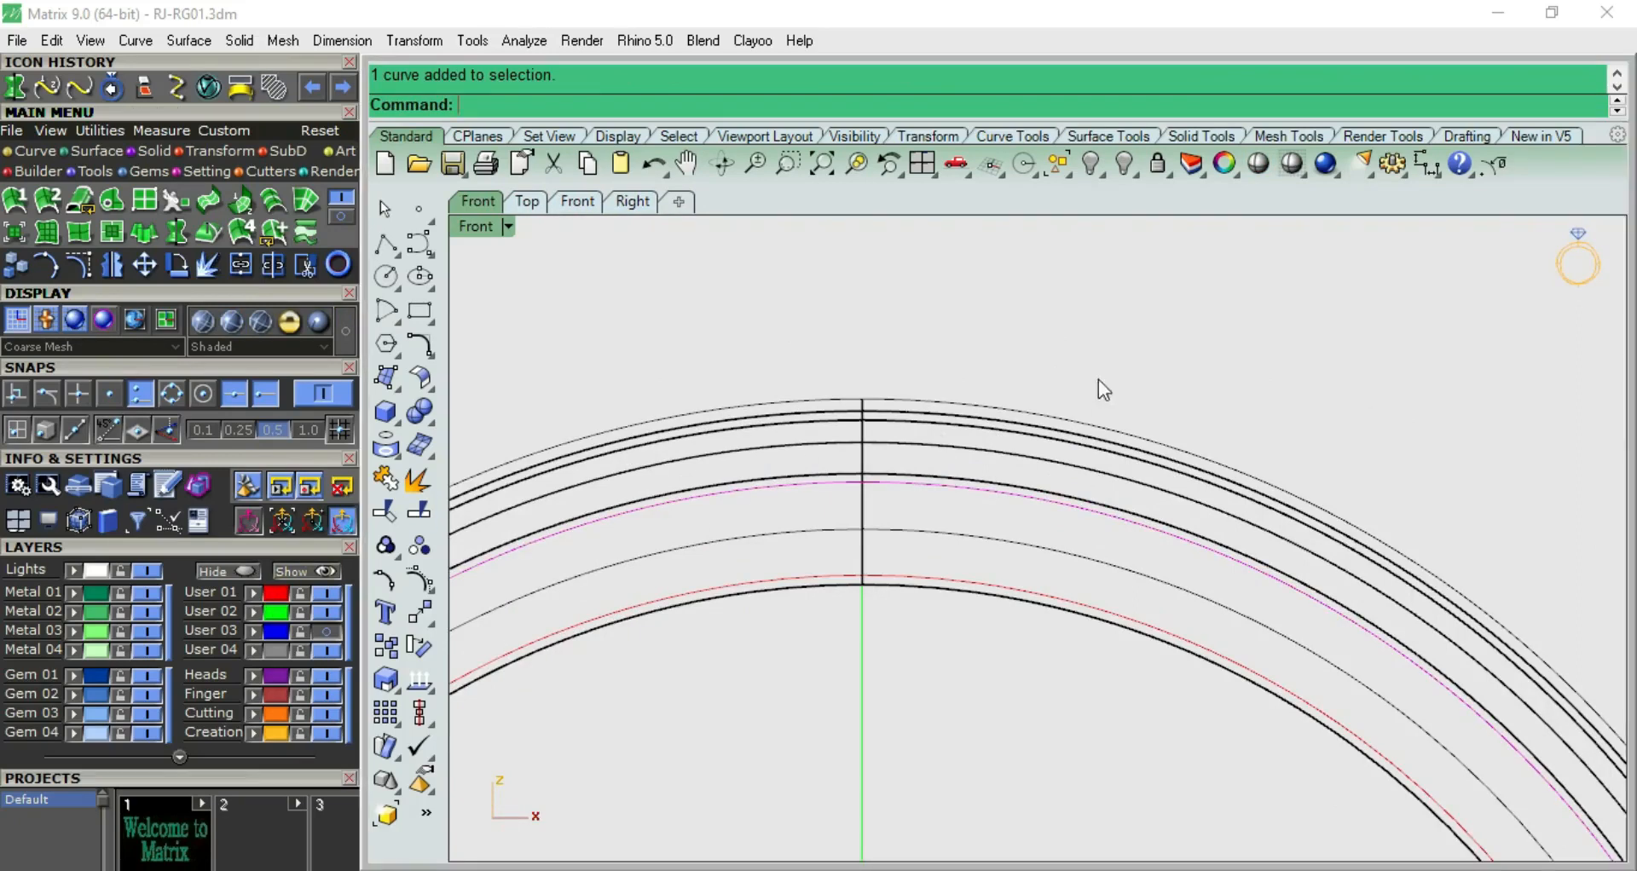
click(919, 487)
click(998, 392)
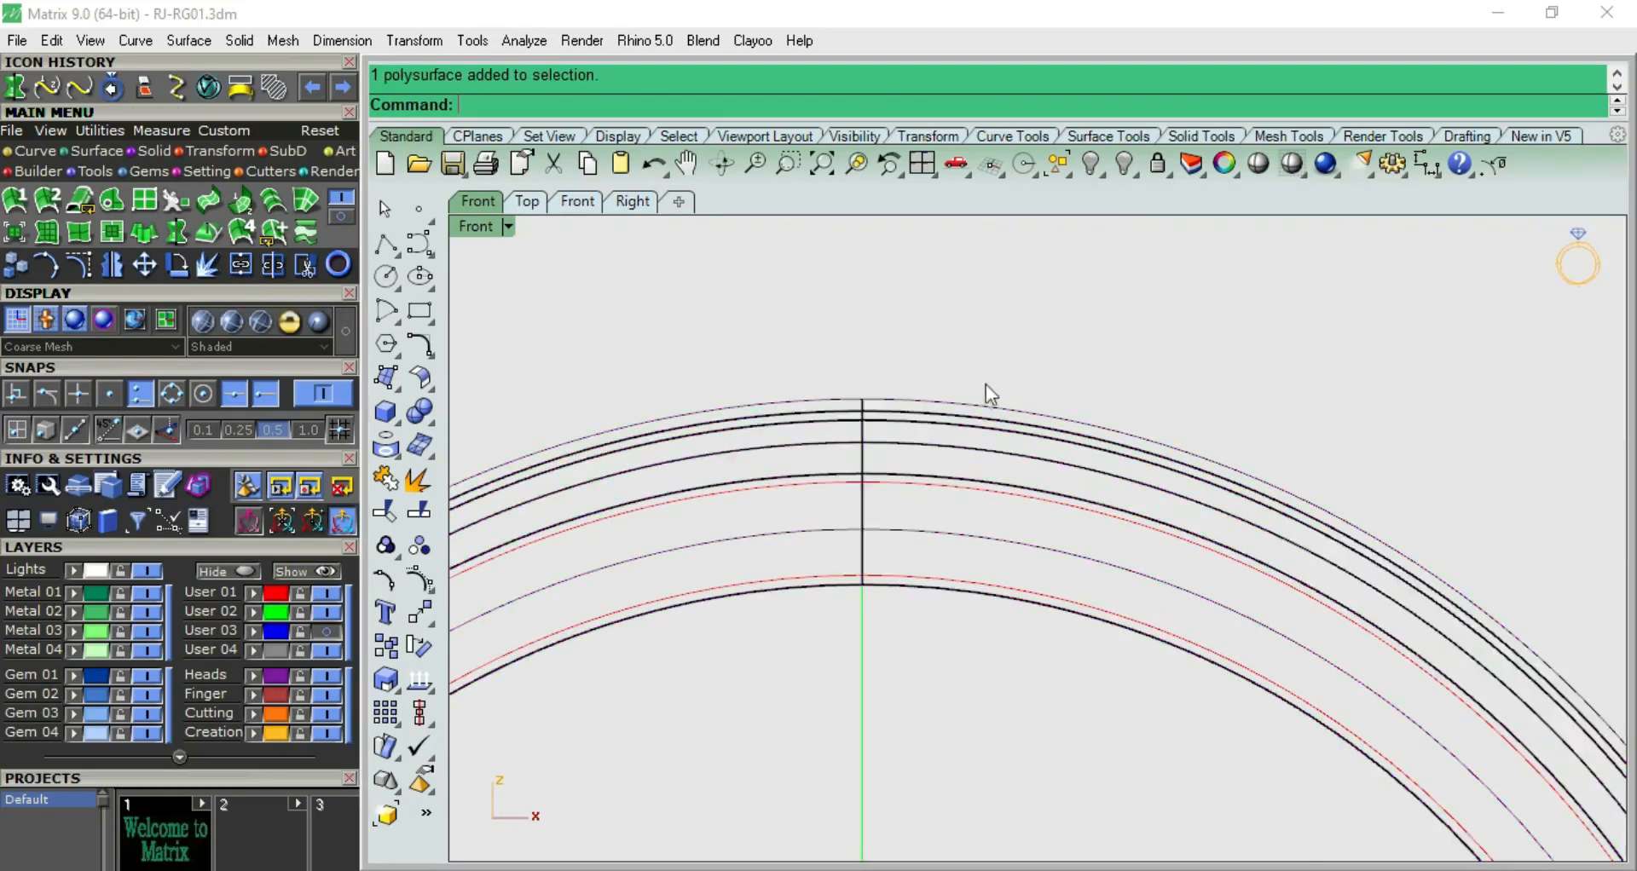
Lower the source profile in small moves until the band's groove bottoms meet the 1 mm offset circle
key(F3)
click(1078, 428)
click(1168, 474)
right_drag(1041, 471, 918, 386)
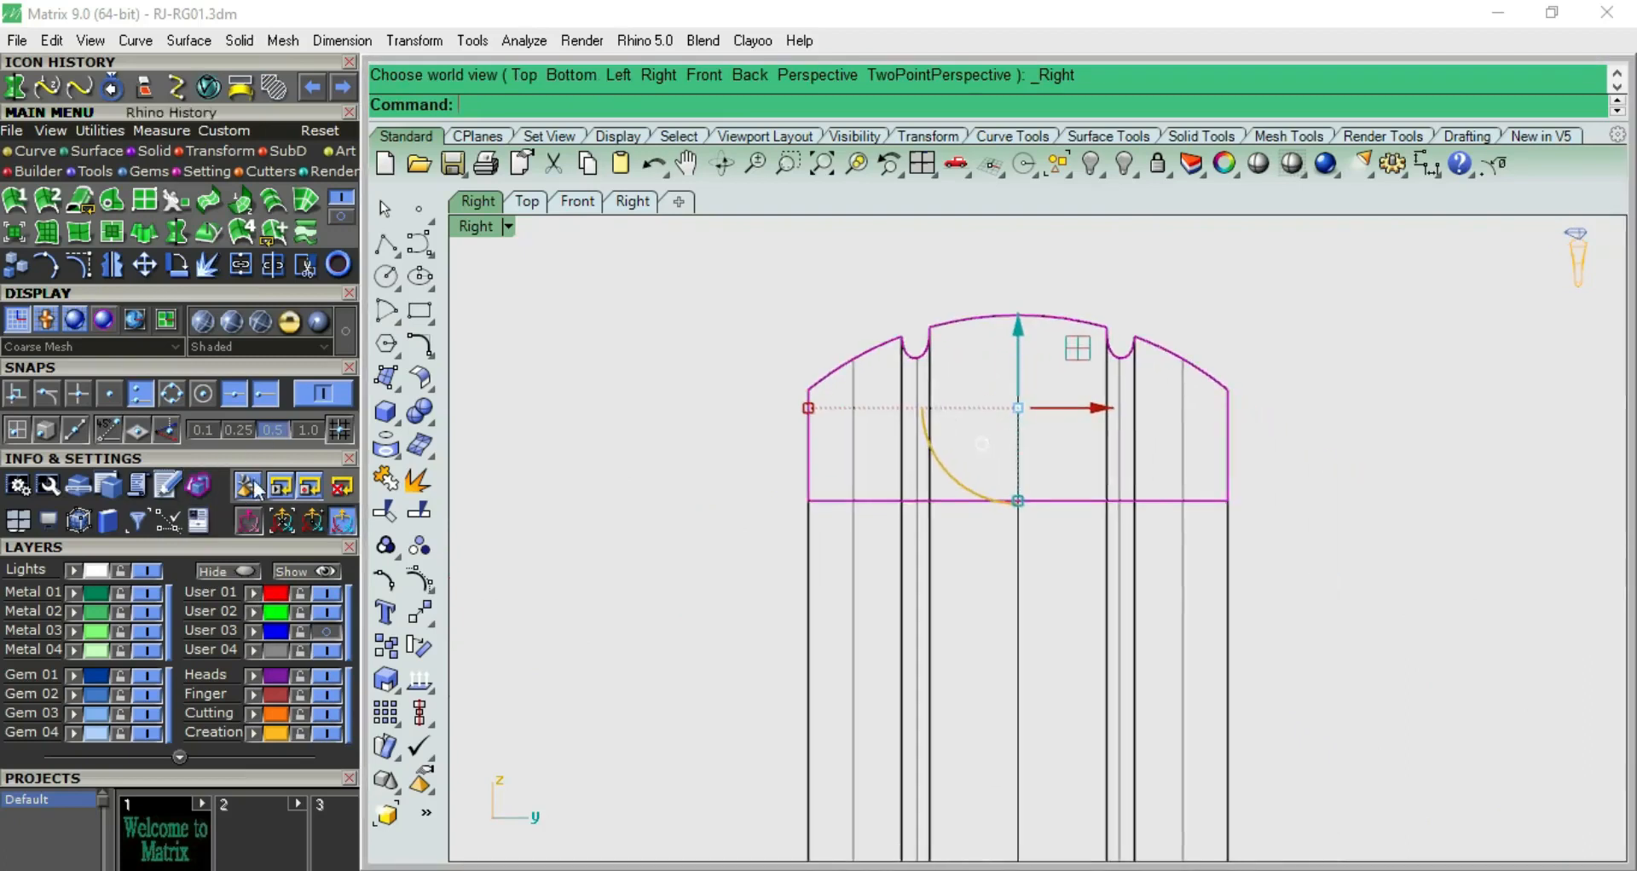
scroll(978, 341, up, 2)
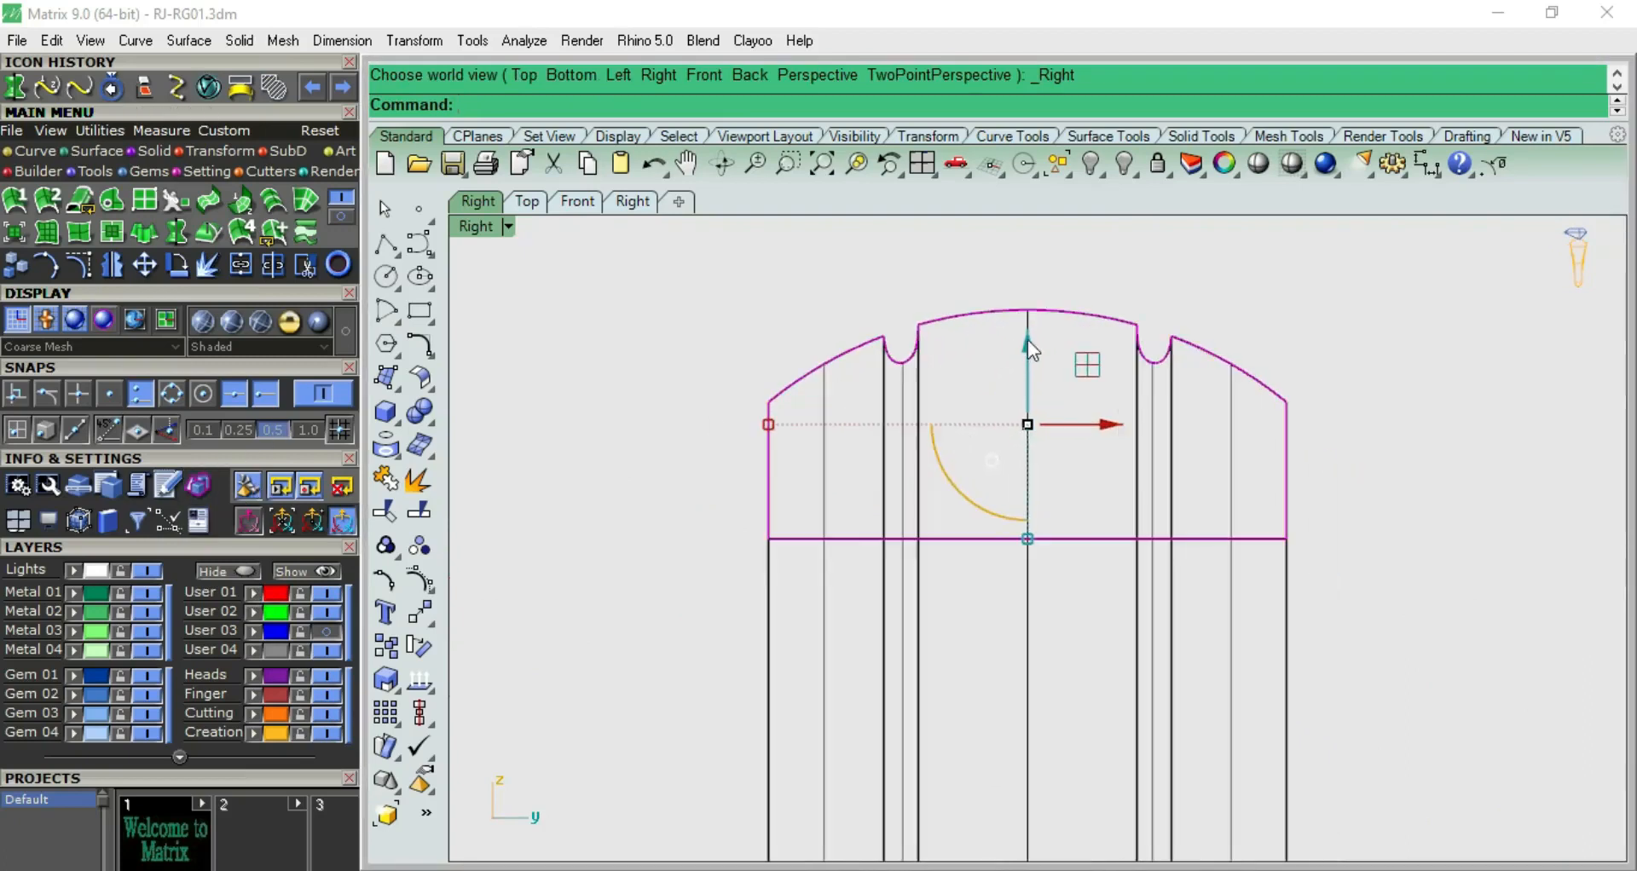
drag(1026, 344, 1025, 352)
key(F2)
scroll(832, 425, up, 4)
key(F3)
drag(1016, 347, 1018, 354)
key(F2)
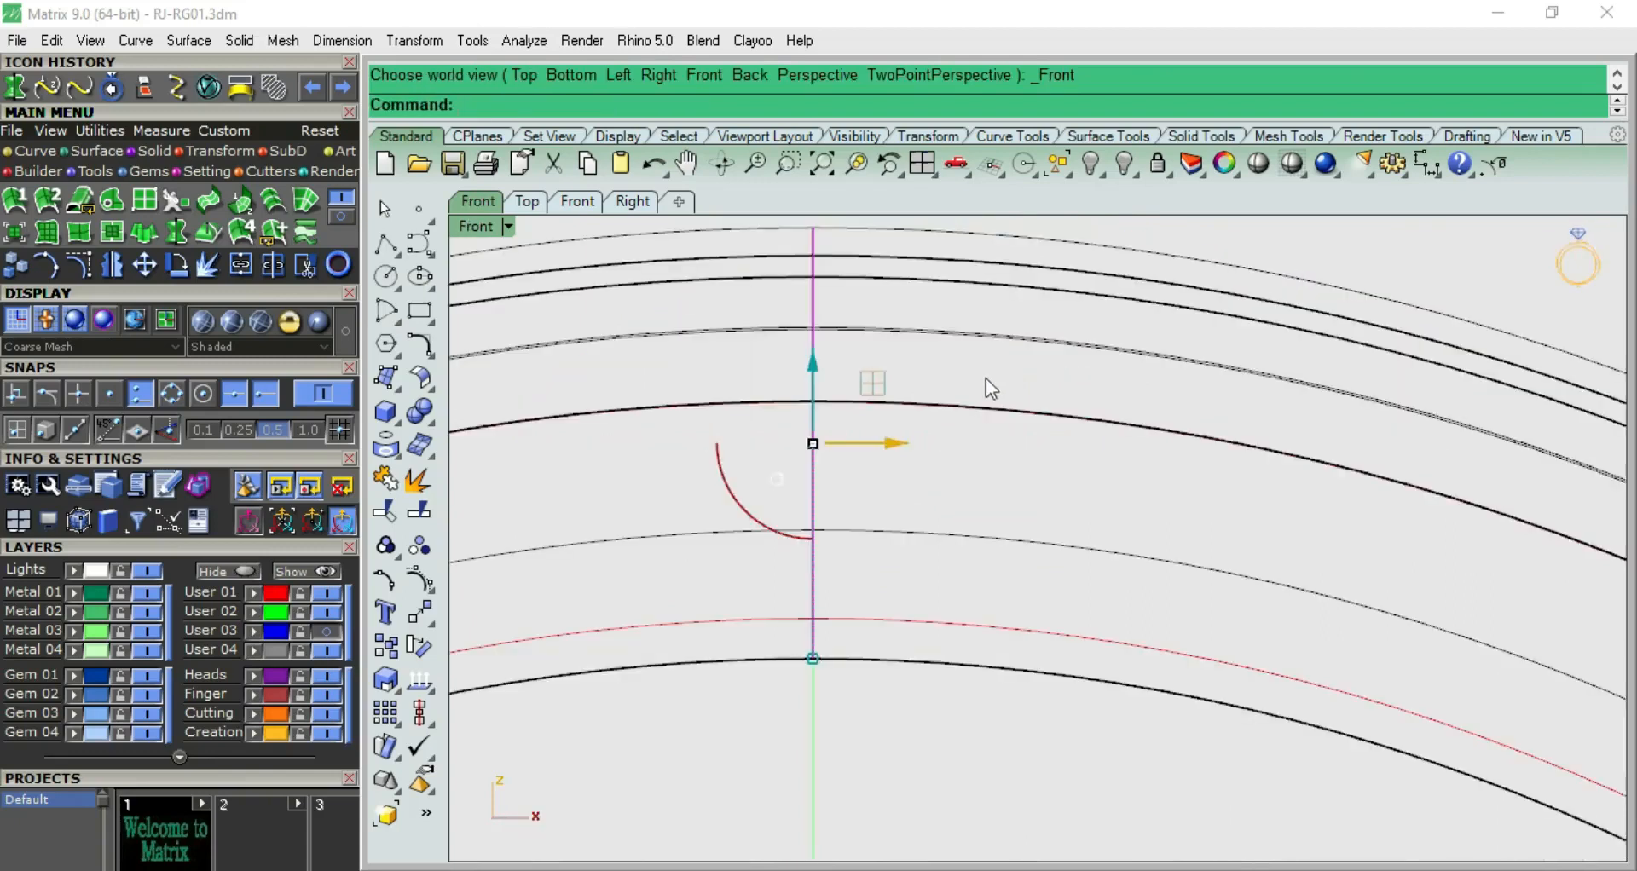
Examine the lowered band shaded in the front and side views
scroll(982, 381, down, 2)
click(1050, 243)
click(1258, 163)
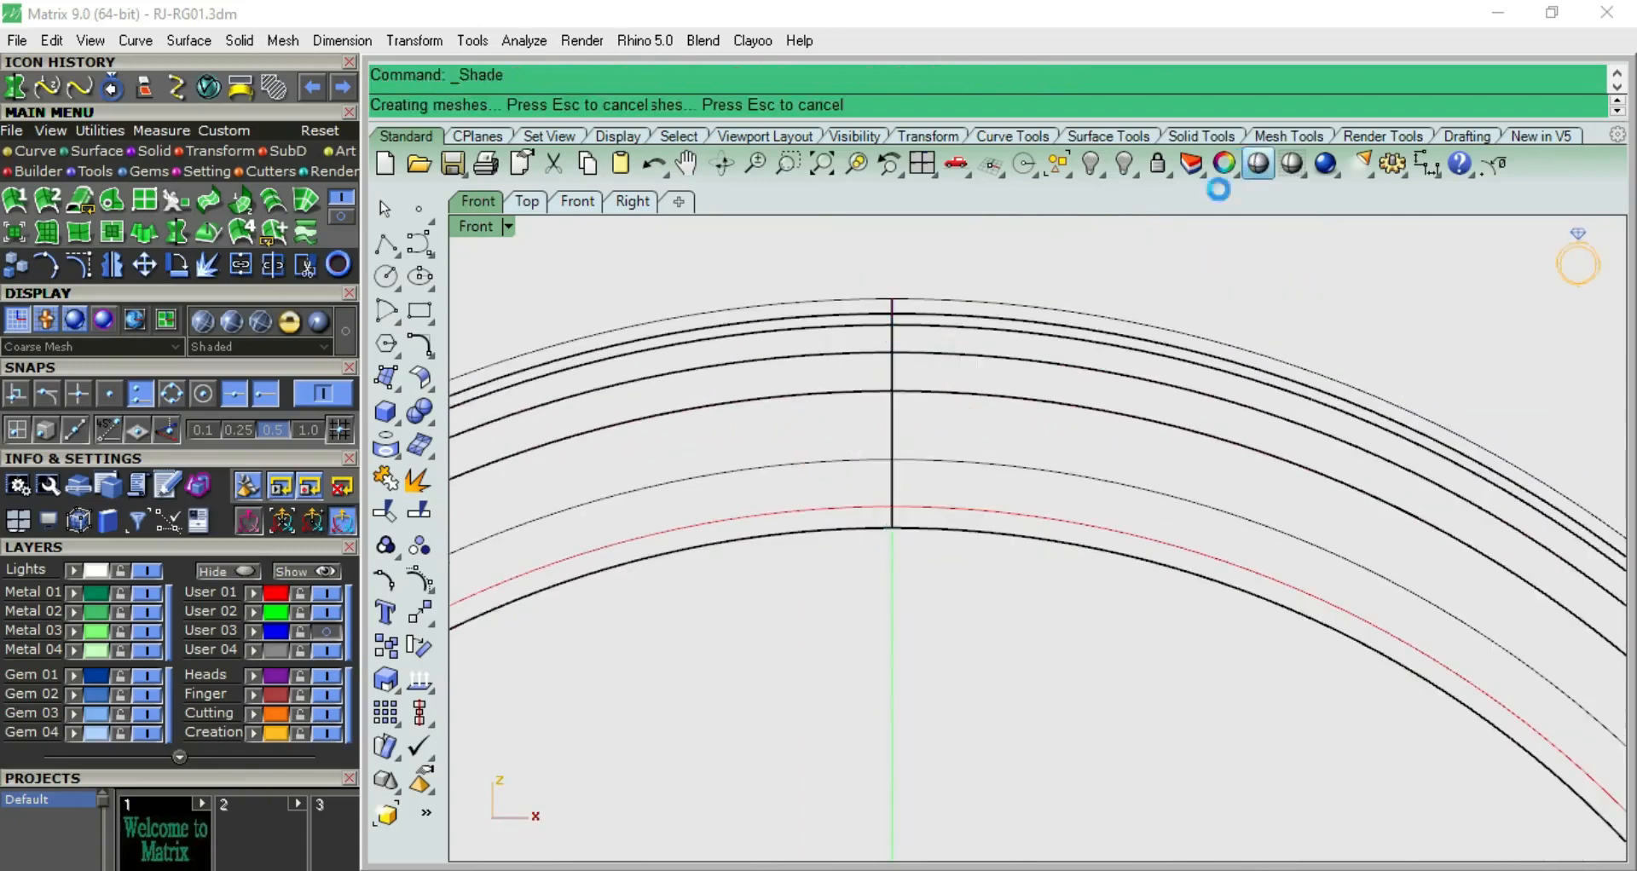
scroll(1065, 303, down, 6)
key(F4)
mouse_move(1085, 362)
right_down()
mouse_move(938, 421)
mouse_move(885, 347)
mouse_move(903, 341)
right_up()
key(F3)
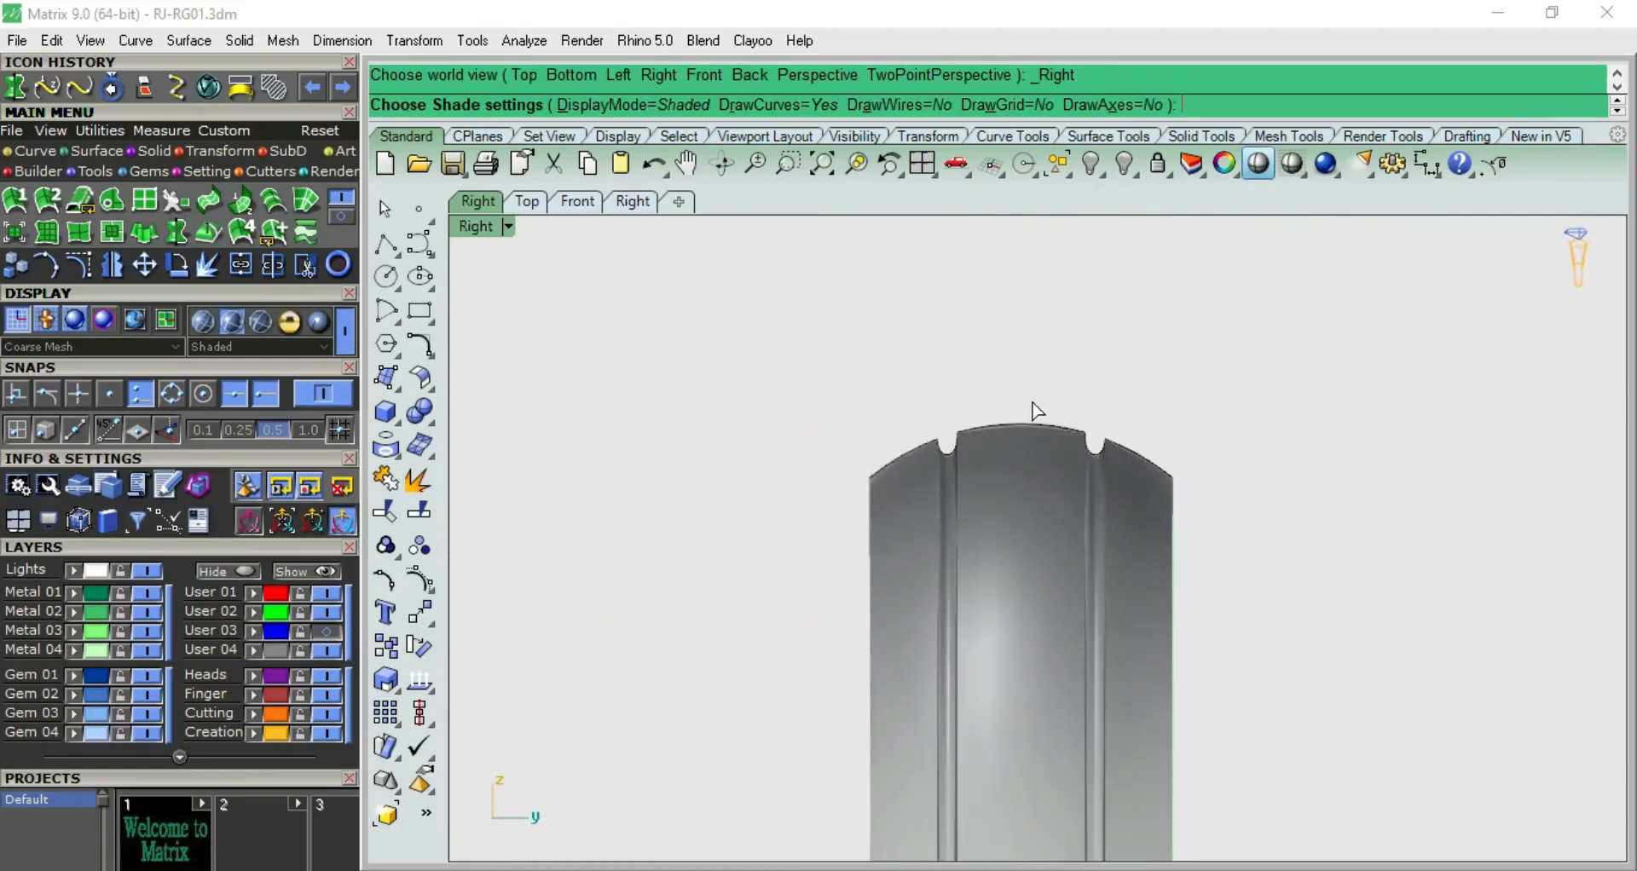
key(F2)
key(Escape)
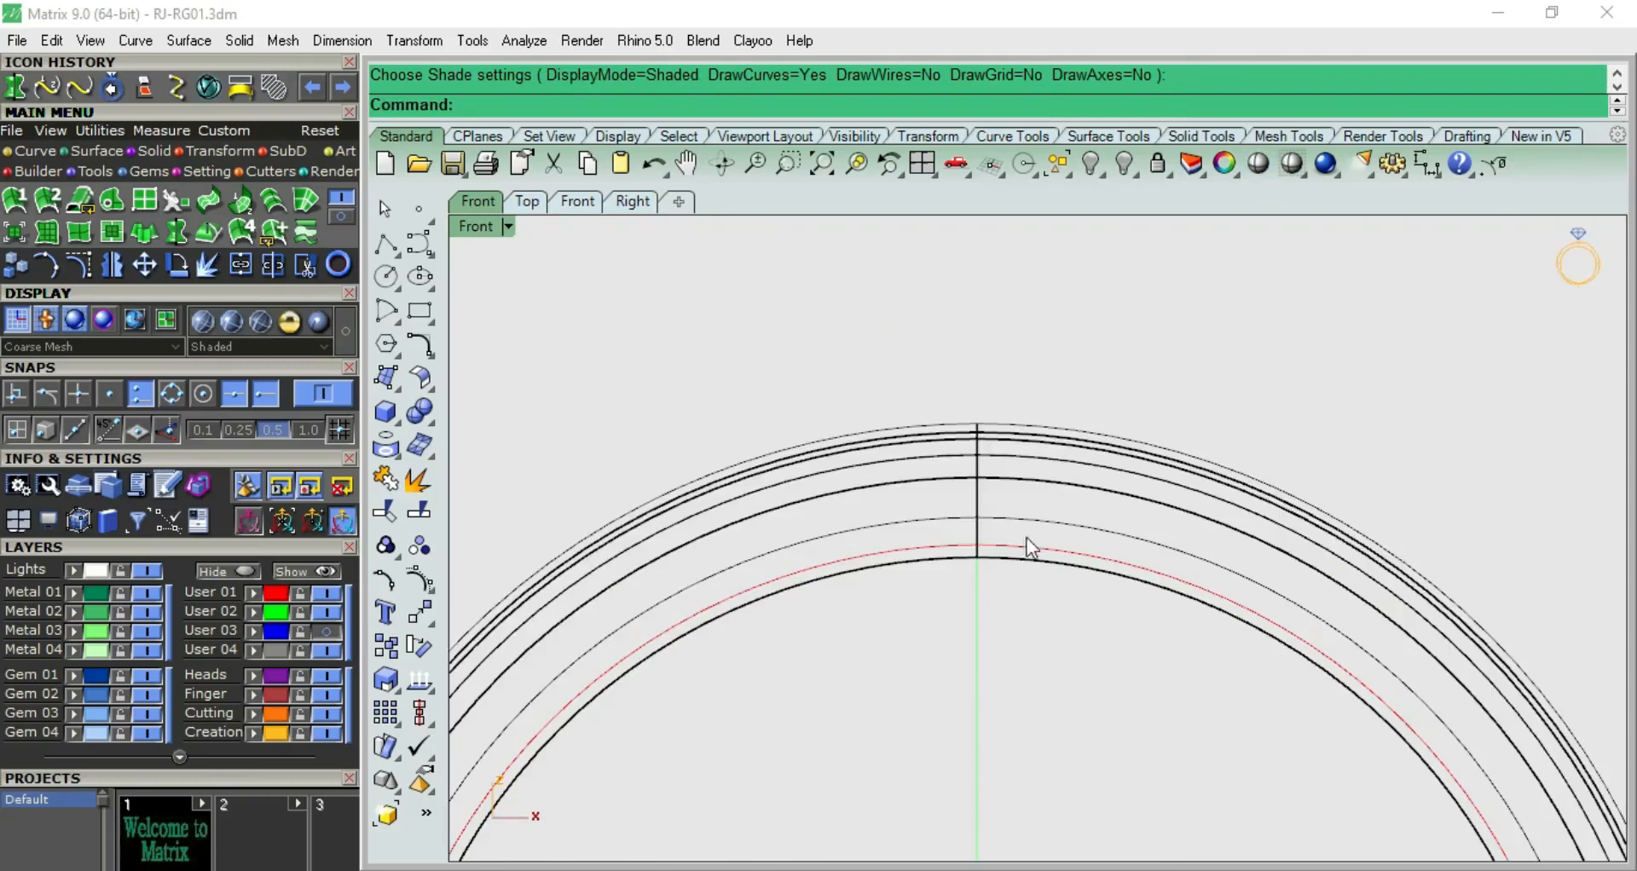
Check the gap between the band's inner edge and the red circle in the front view
key(super+space)
scroll(984, 552, up, 3)
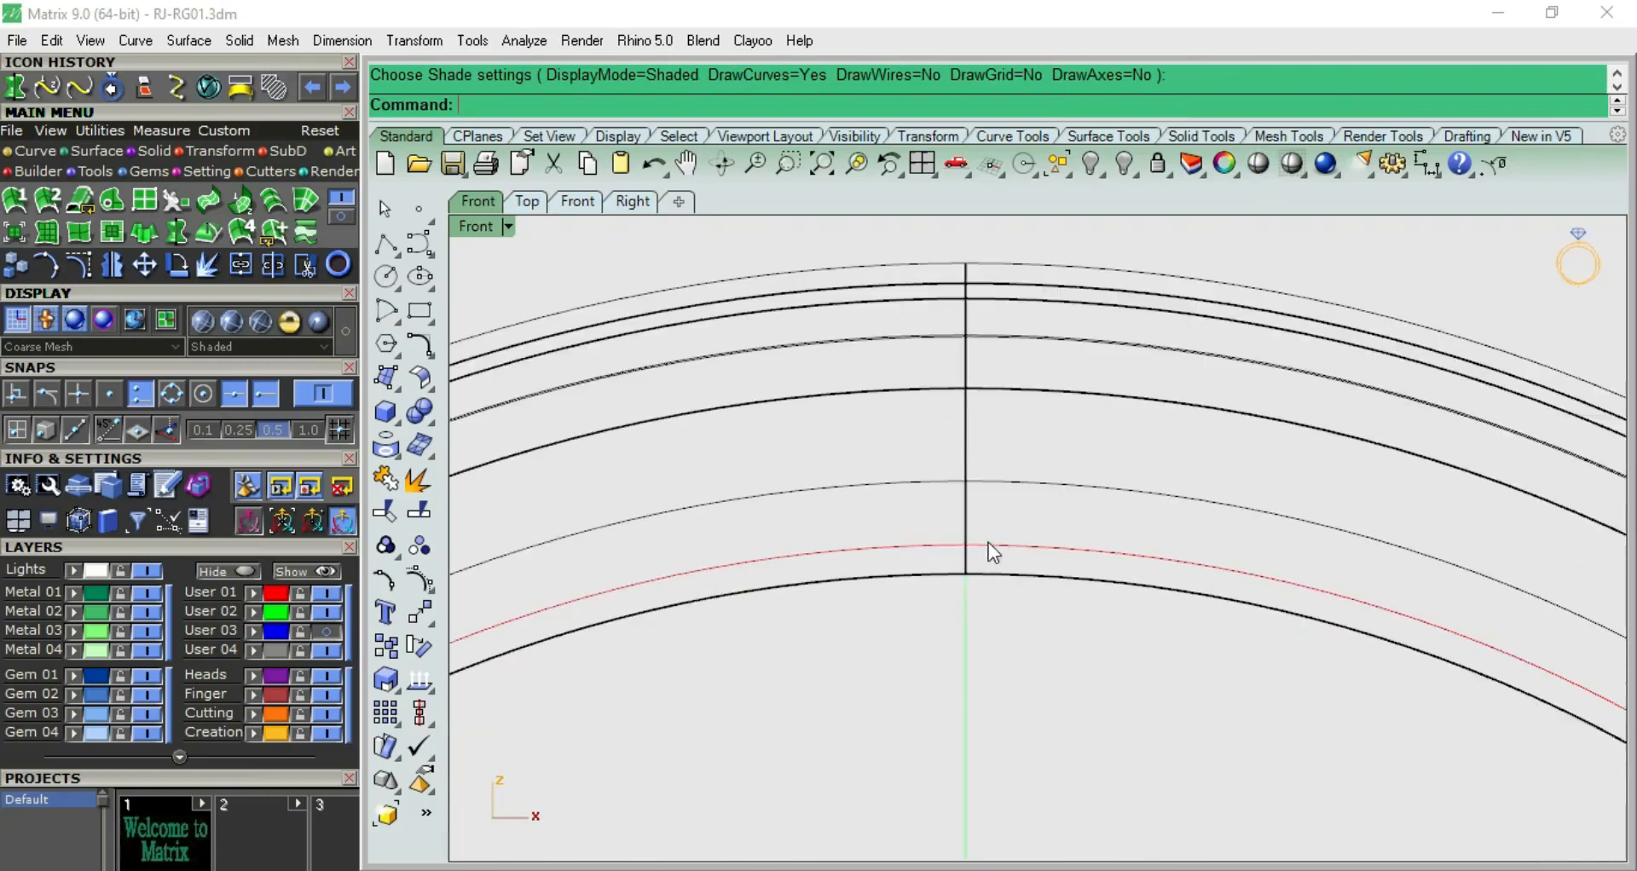
click(988, 545)
scroll(989, 545, down, 6)
click(997, 587)
scroll(992, 555, up, 6)
scroll(992, 555, down, 8)
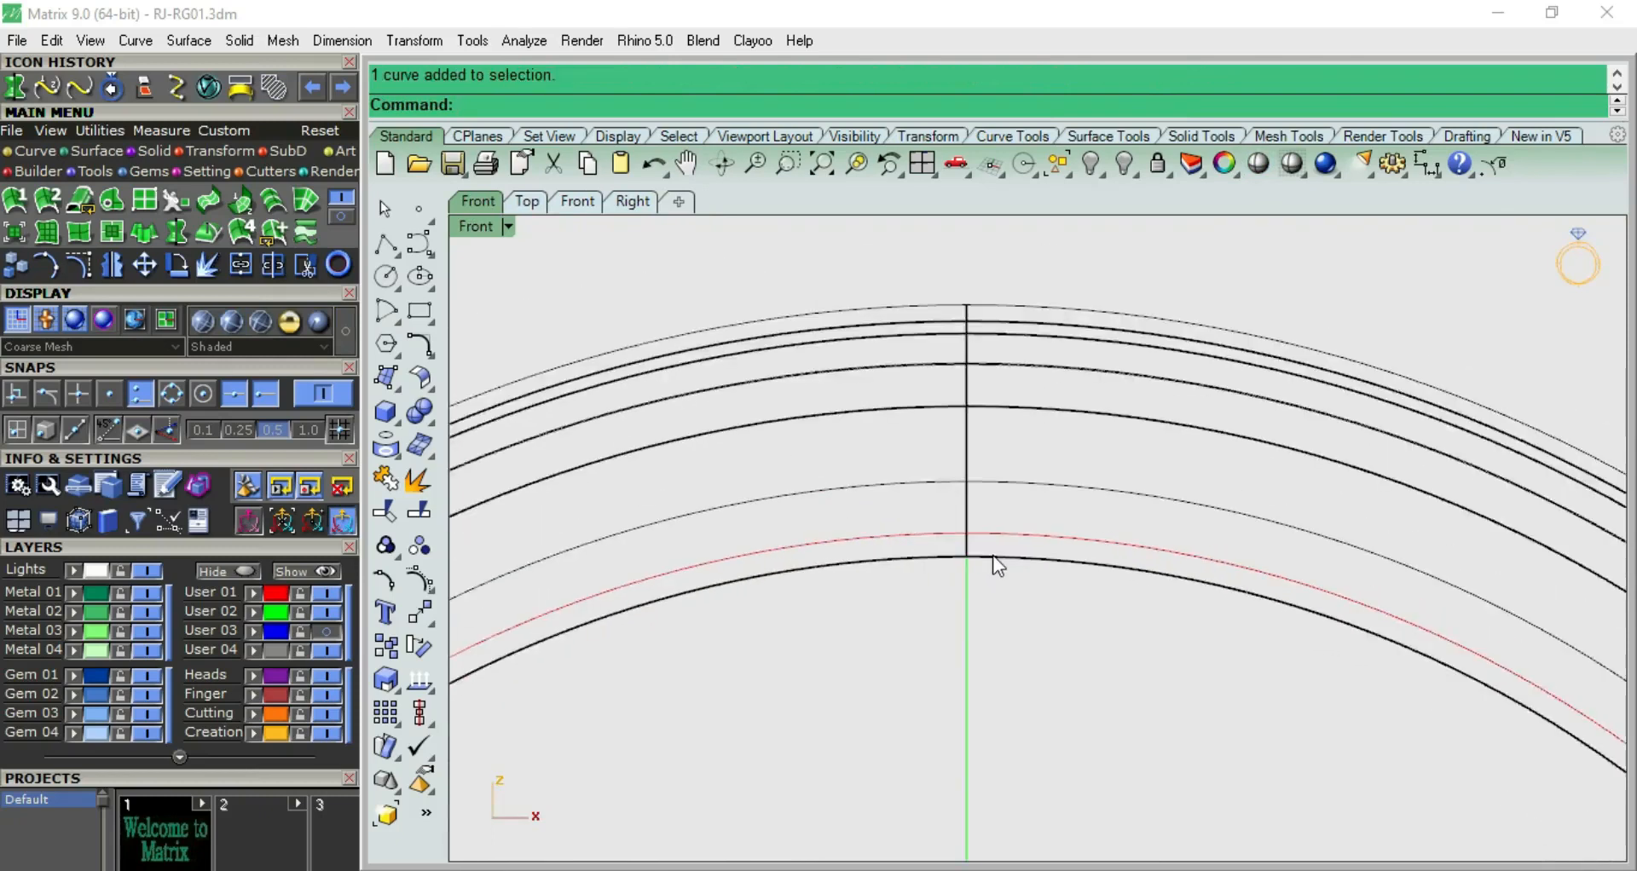
scroll(992, 555, down, 4)
right_drag(1014, 571, 945, 462)
scroll(939, 451, up, 4)
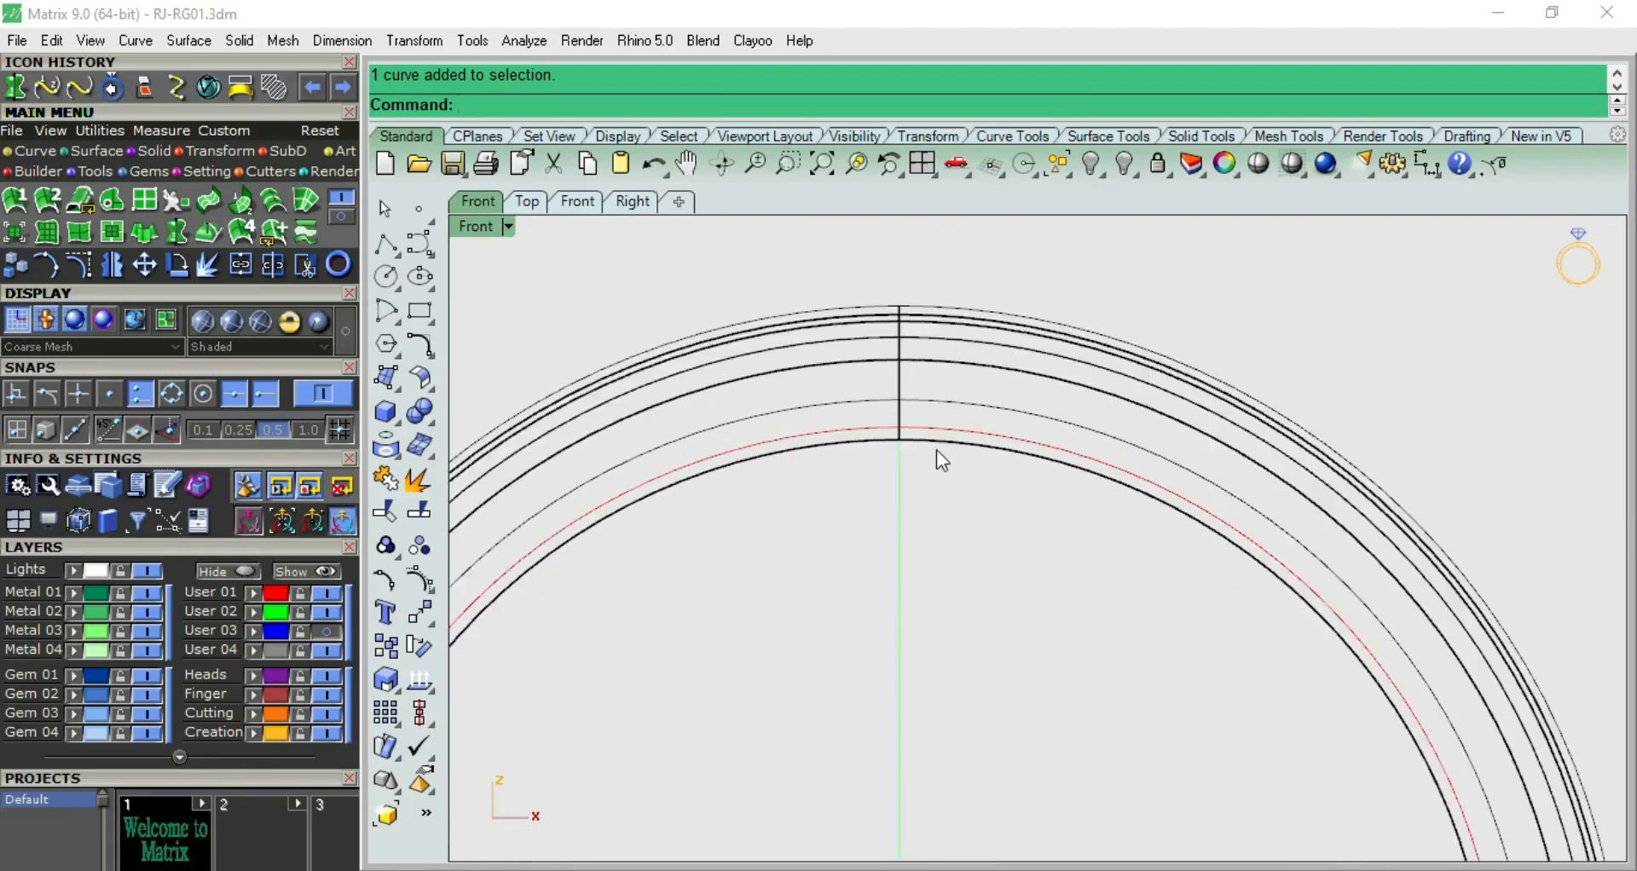
Show the control points of the source profile and raise its bottom row in the side view
key(F7)
click(1035, 441)
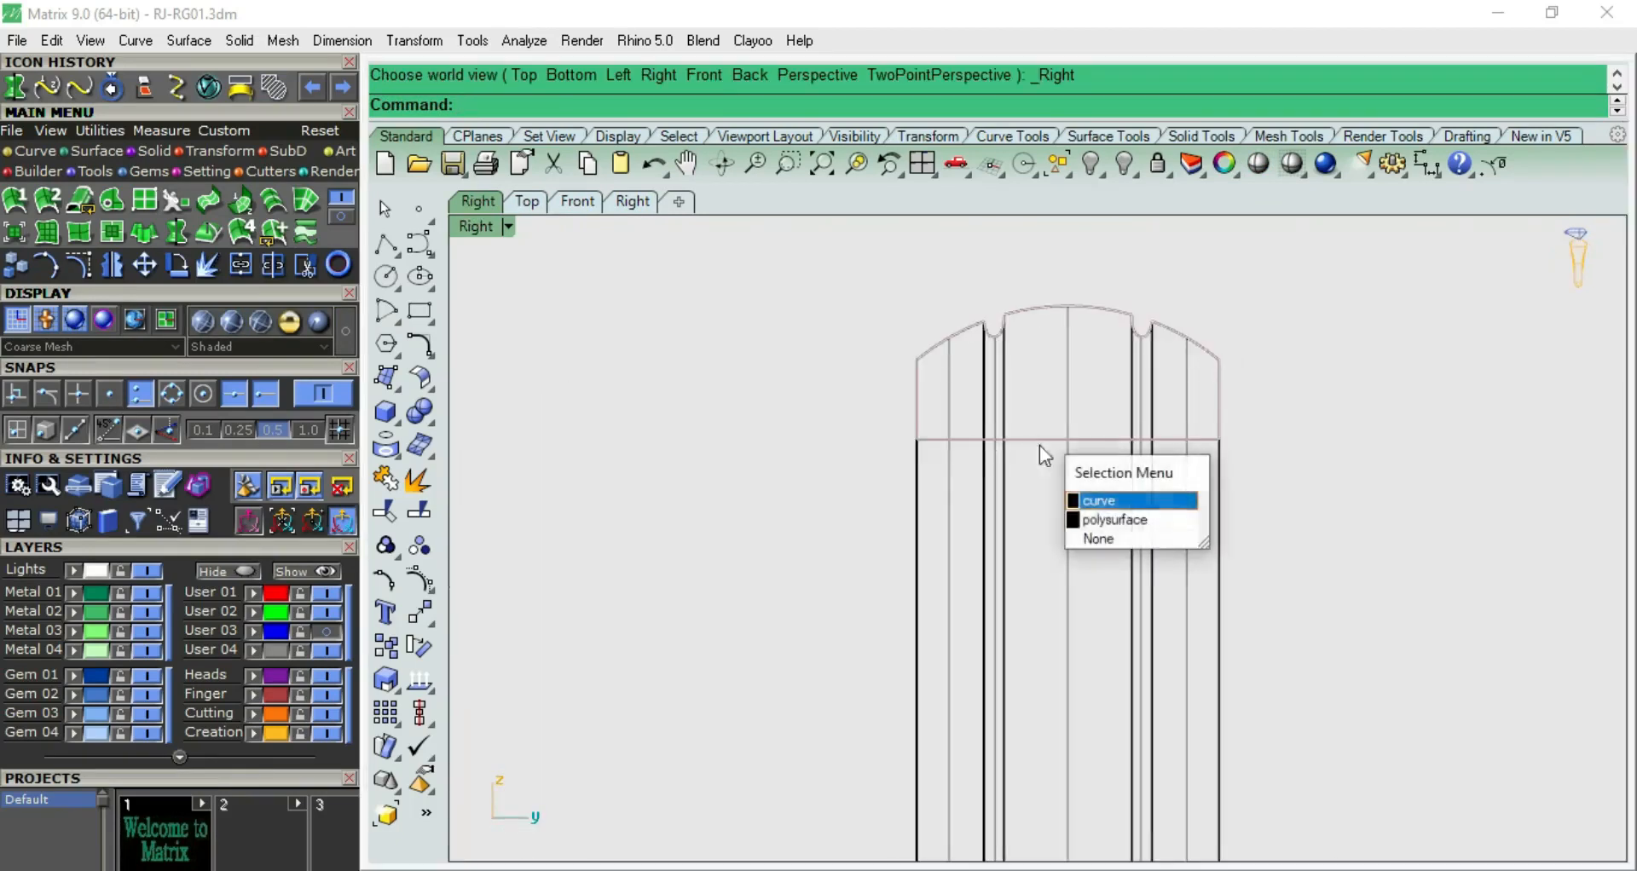
click(1115, 502)
scroll(1095, 496, up, 4)
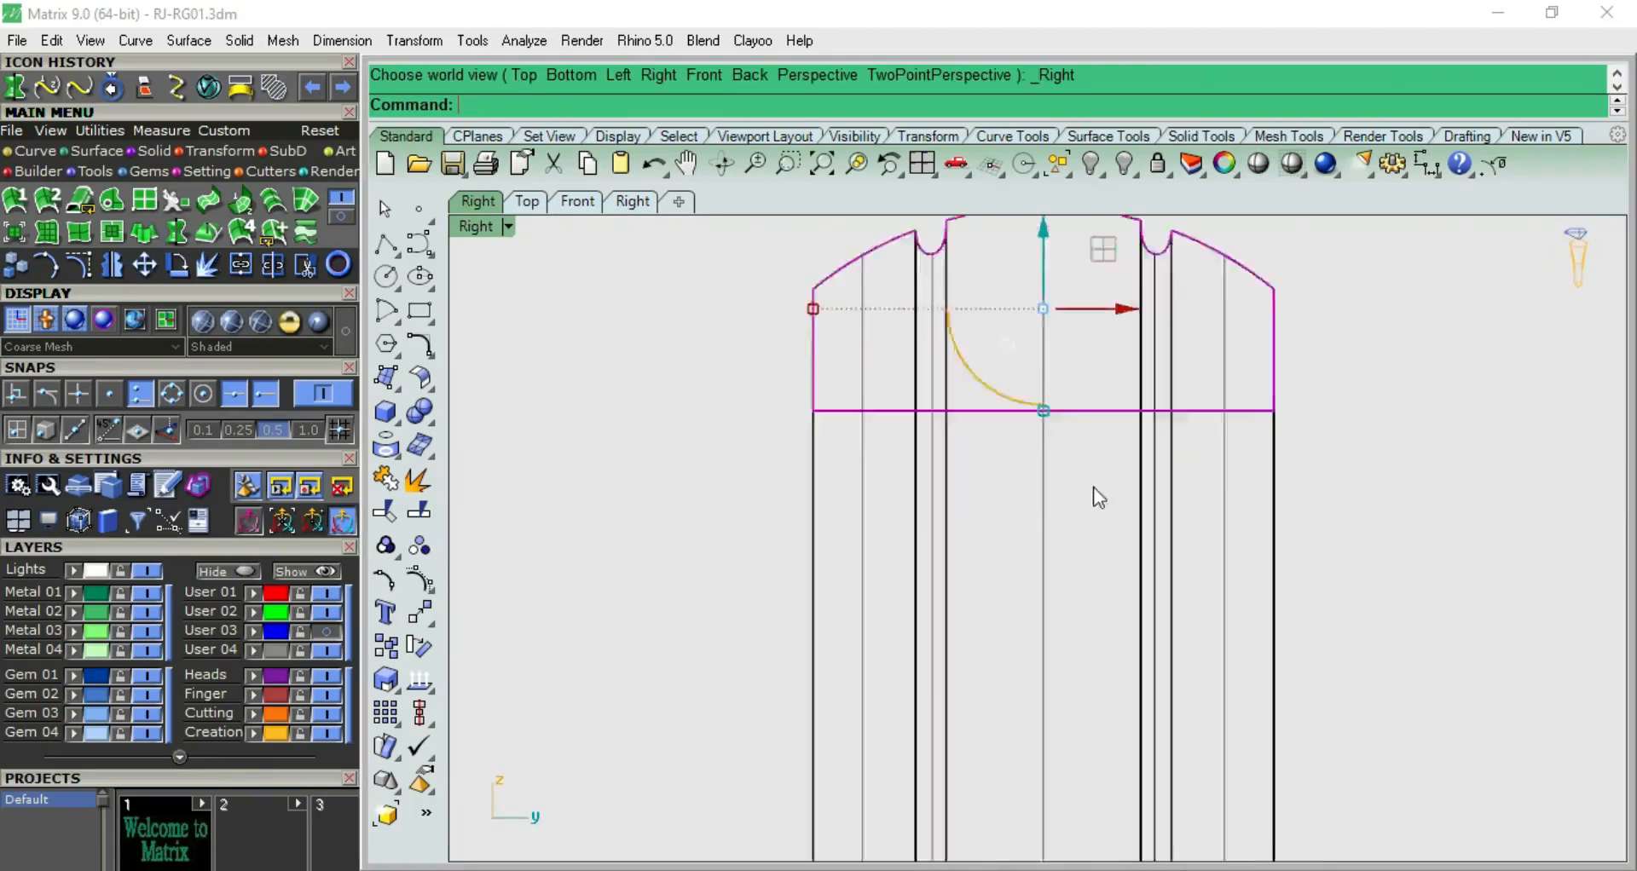
click(418, 581)
drag(690, 380, 1383, 460)
scroll(1083, 405, up, 3)
drag(982, 307, 989, 267)
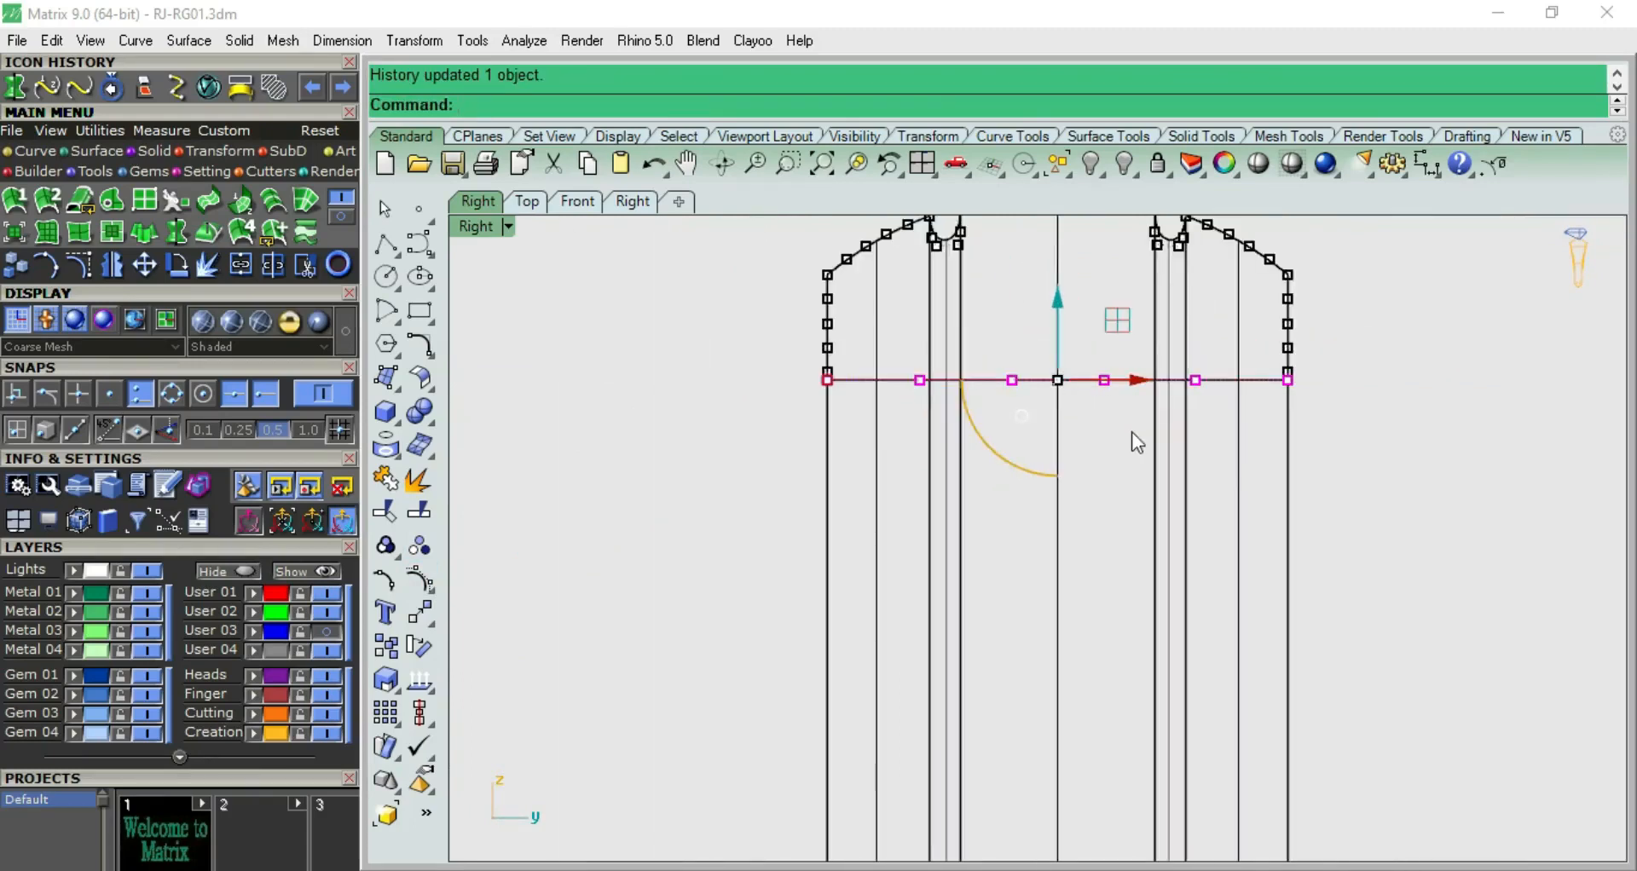
Raise the profile's bottom control points in the front view until the band's inner edge meets the red circle
key(F6)
scroll(849, 365, up, 10)
scroll(808, 405, up, 8)
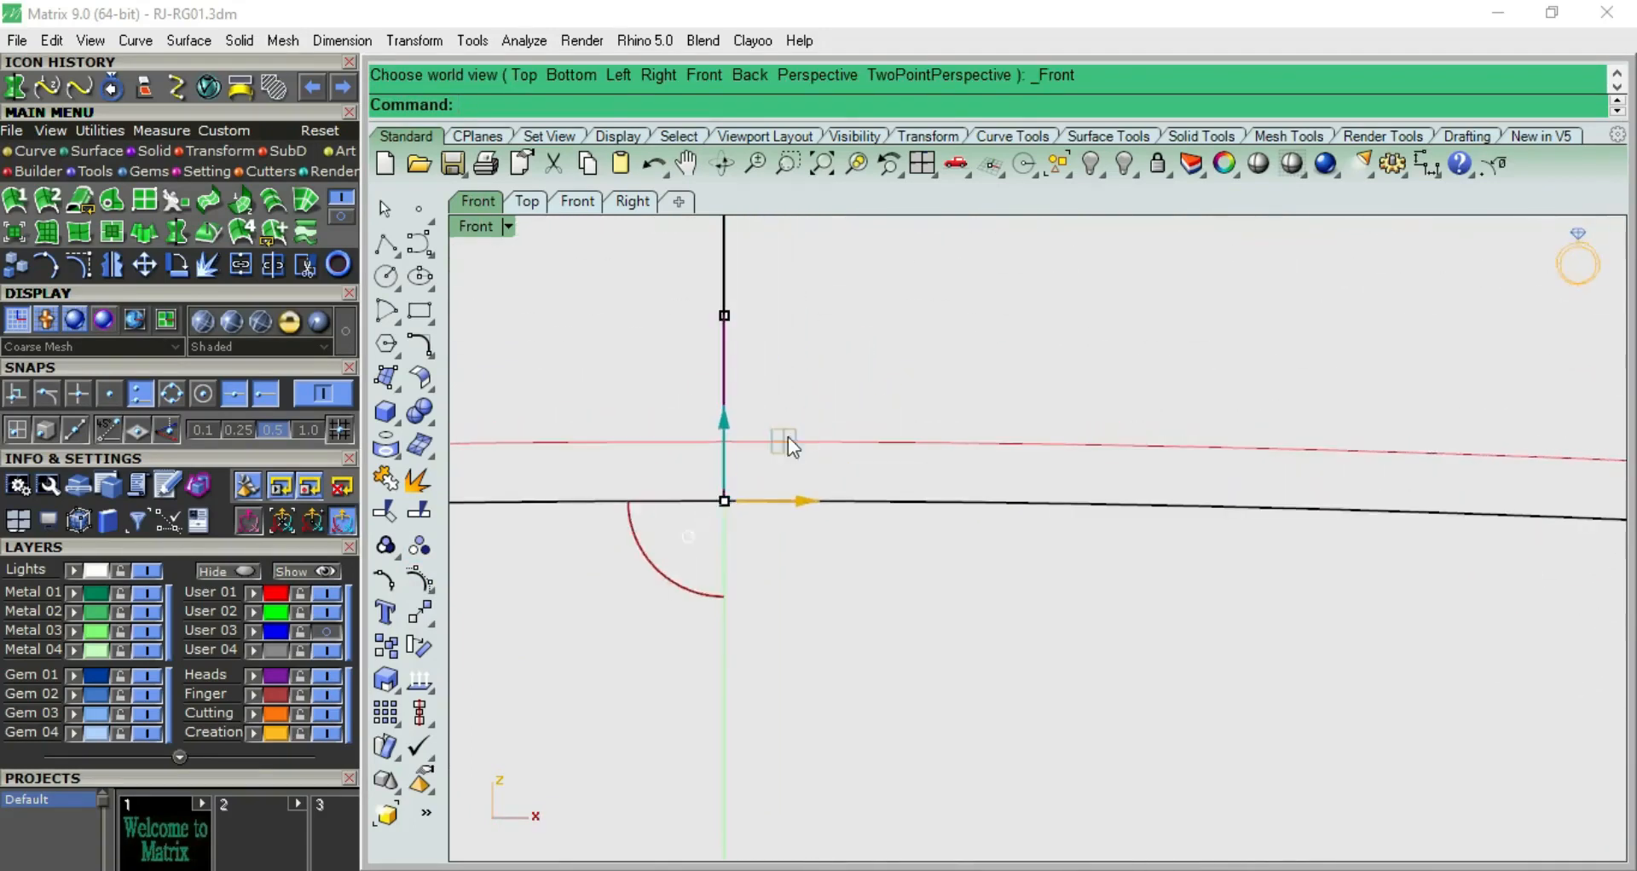
scroll(750, 426, down, 8)
click(796, 359)
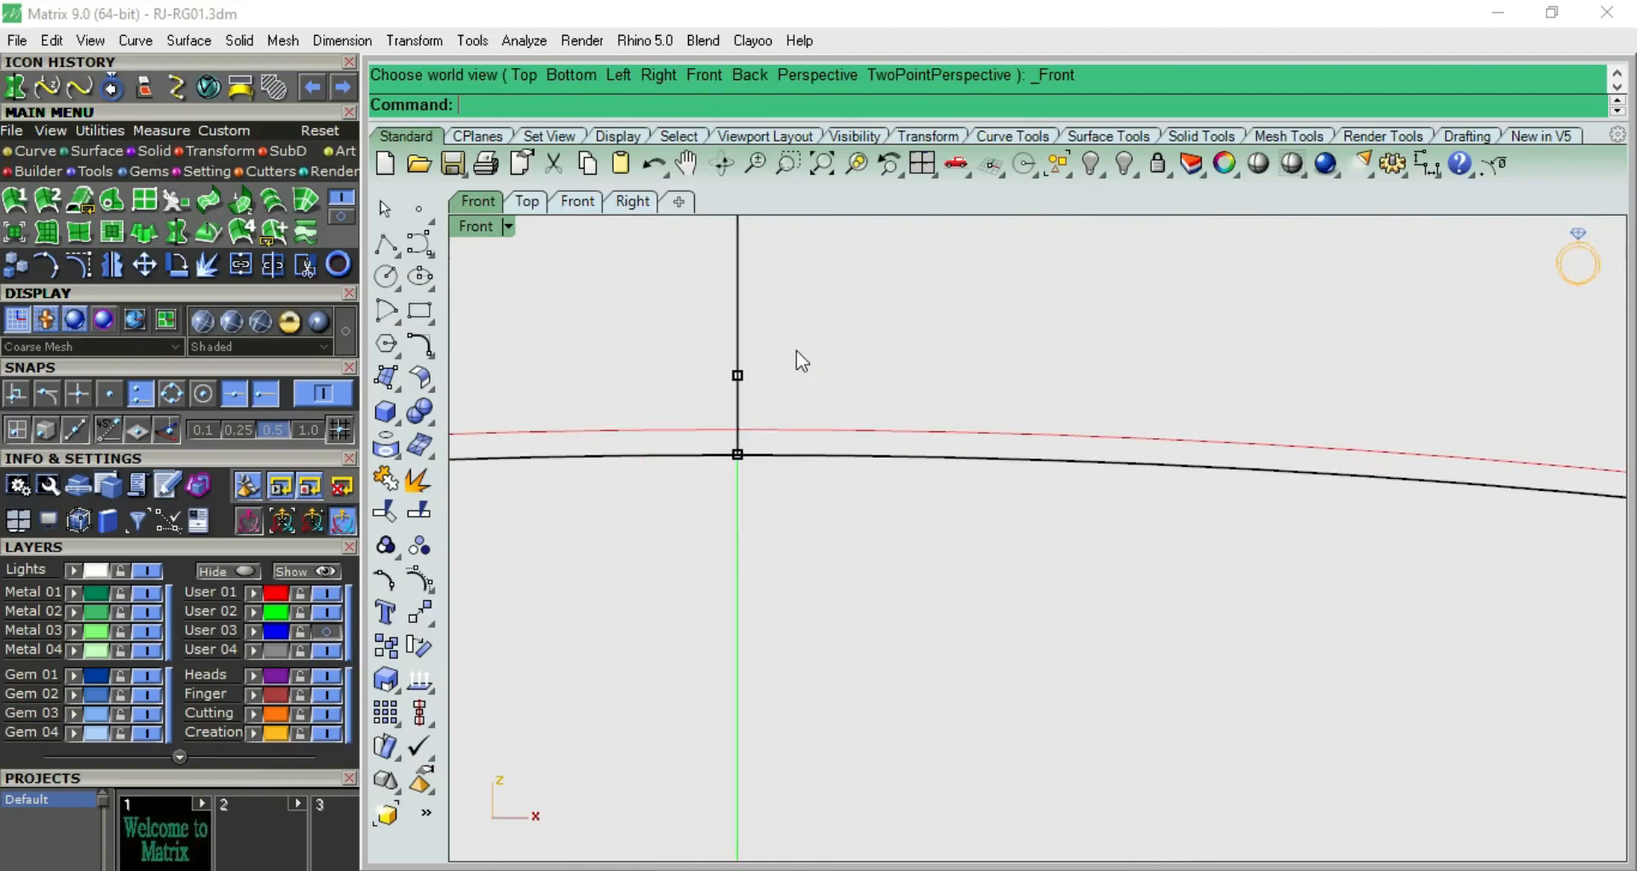
drag(705, 340, 768, 523)
drag(742, 373, 741, 349)
click(827, 312)
Examine the corrected band shaded from the front and the side
scroll(906, 446, down, 8)
click(1257, 162)
mouse_move(1004, 424)
right_down()
mouse_move(866, 446)
mouse_move(852, 423)
mouse_move(1079, 290)
mouse_move(1190, 512)
mouse_move(930, 545)
mouse_move(900, 568)
right_up()
key(F7)
key(Escape)
key(Escape)
right_drag(1194, 395, 1144, 399)
Select the revolved band and calculate its metal weights with the Metal Weights tool
click(1118, 397)
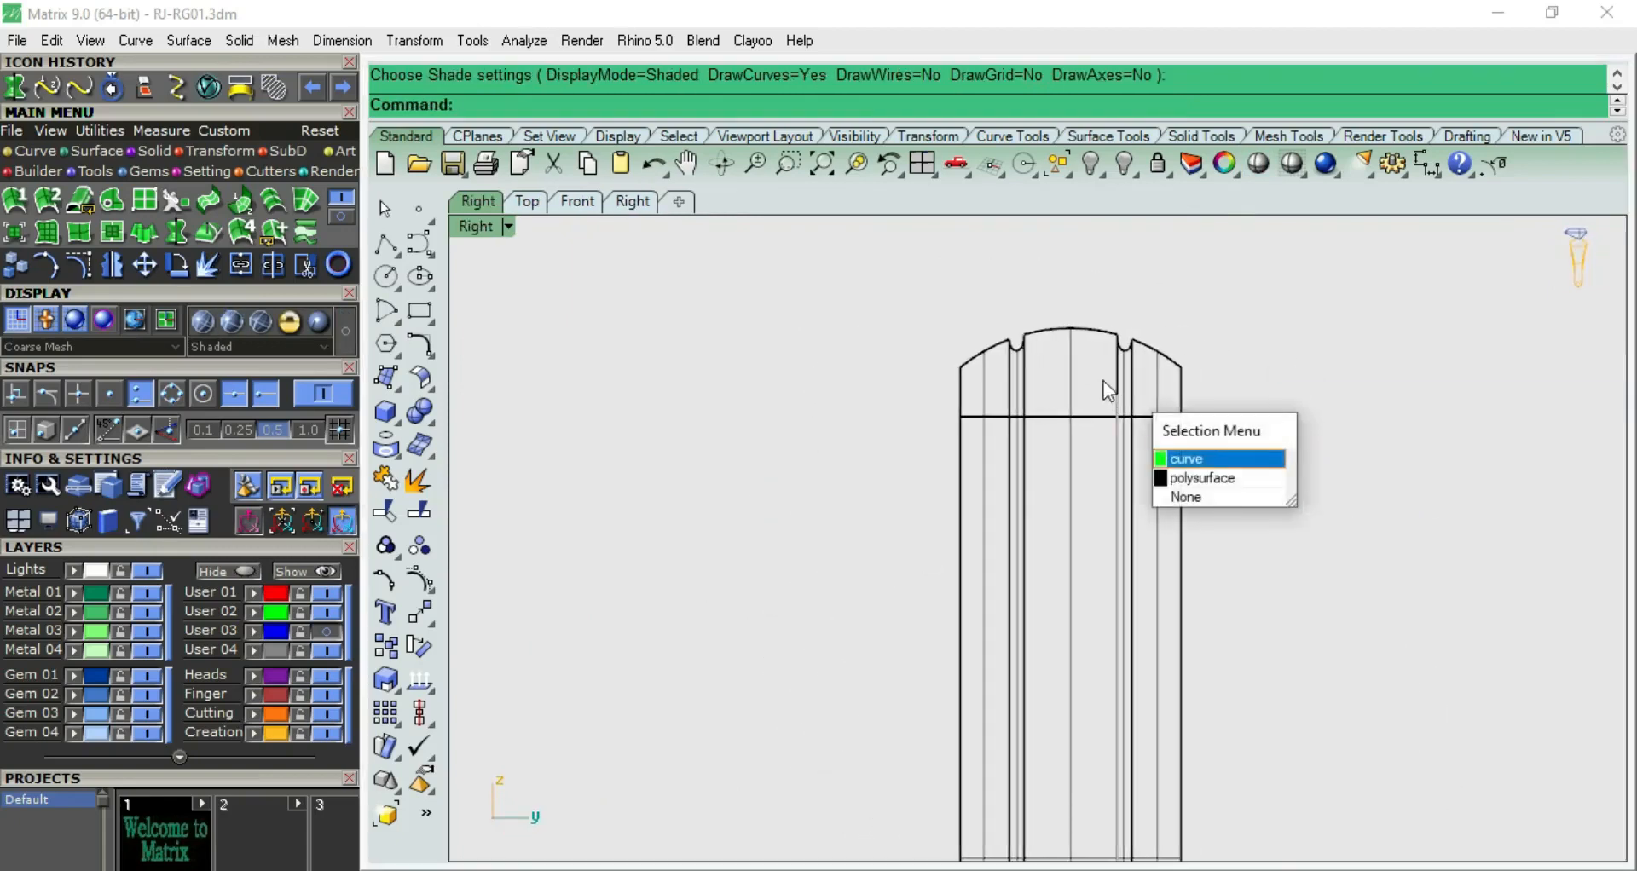
click(1051, 352)
click(1025, 364)
key(F5)
scroll(1024, 367, down, 5)
key(F8)
right_drag(1031, 388, 1126, 579)
scroll(920, 354, up, 3)
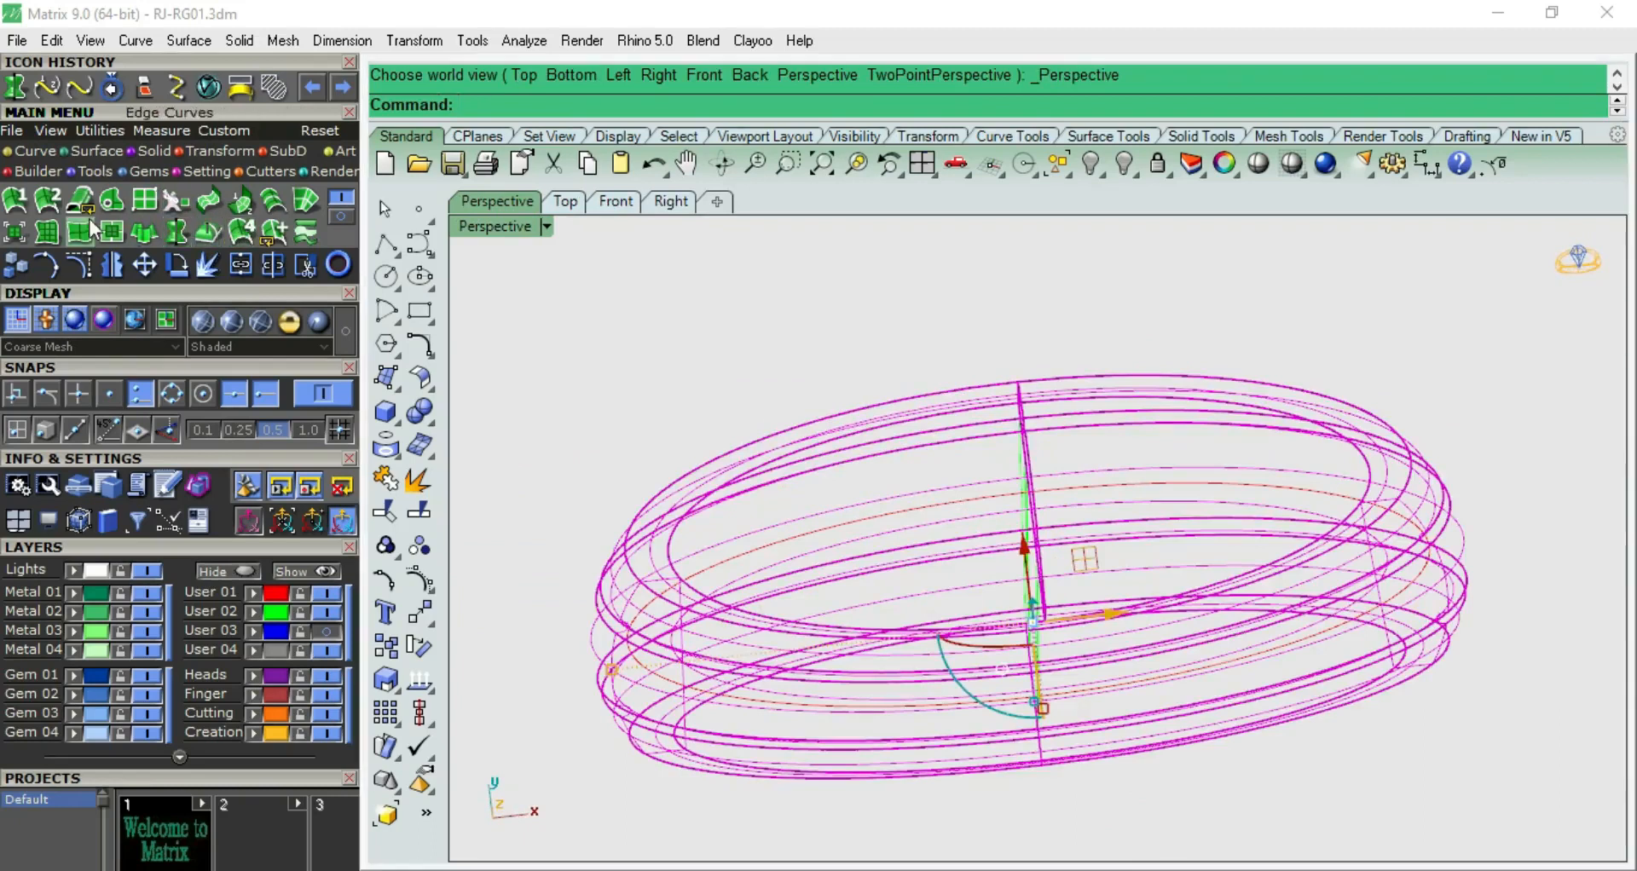
click(348, 219)
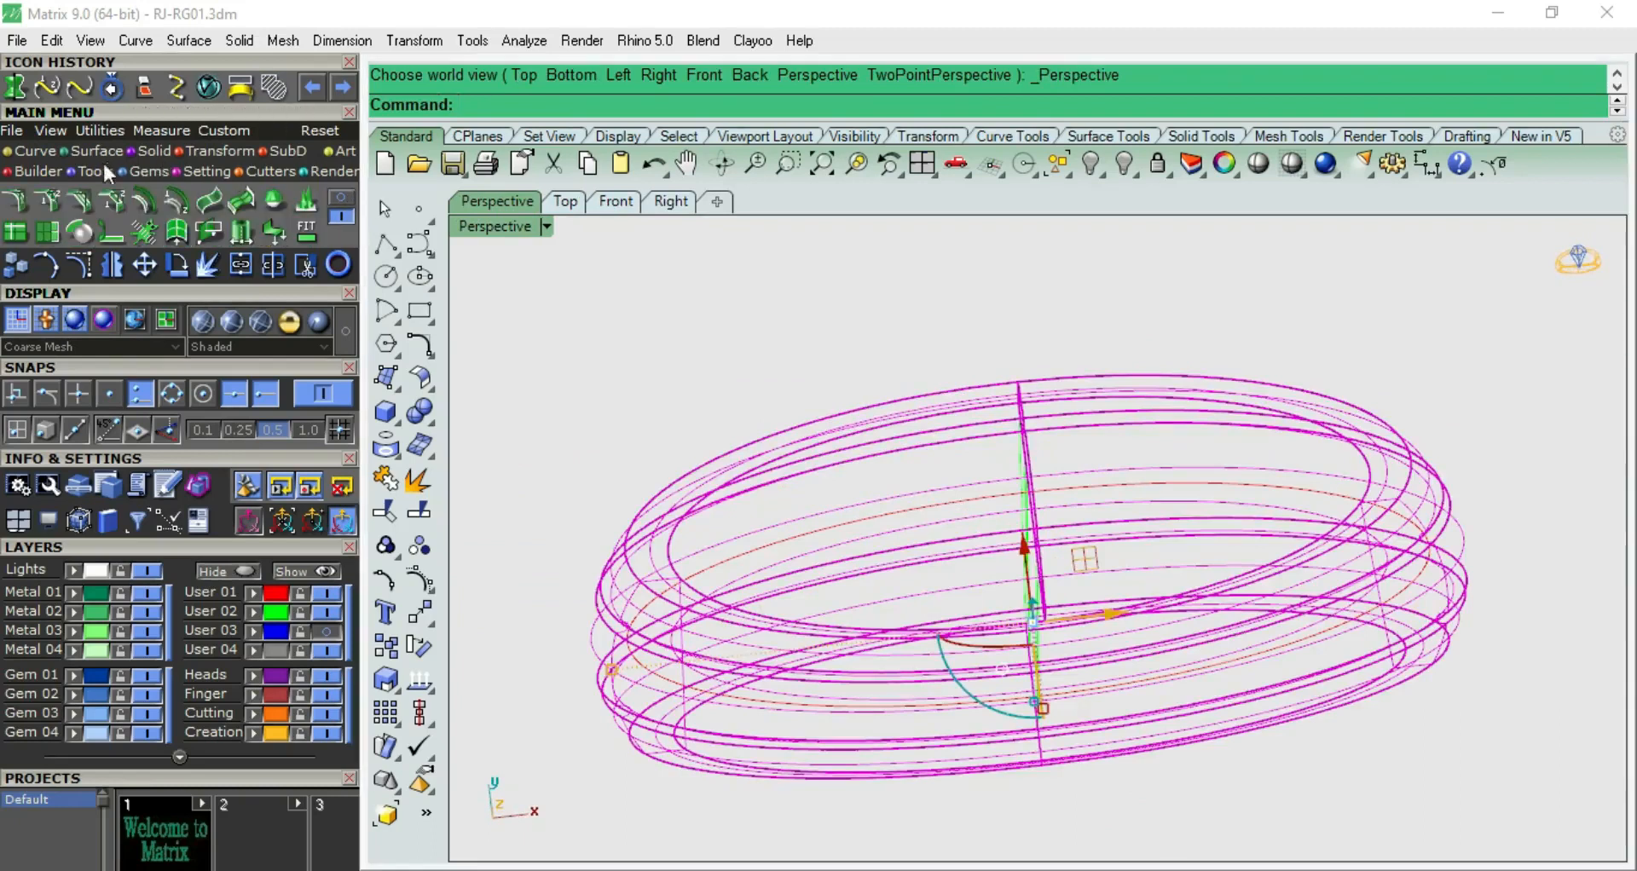
click(341, 197)
click(104, 174)
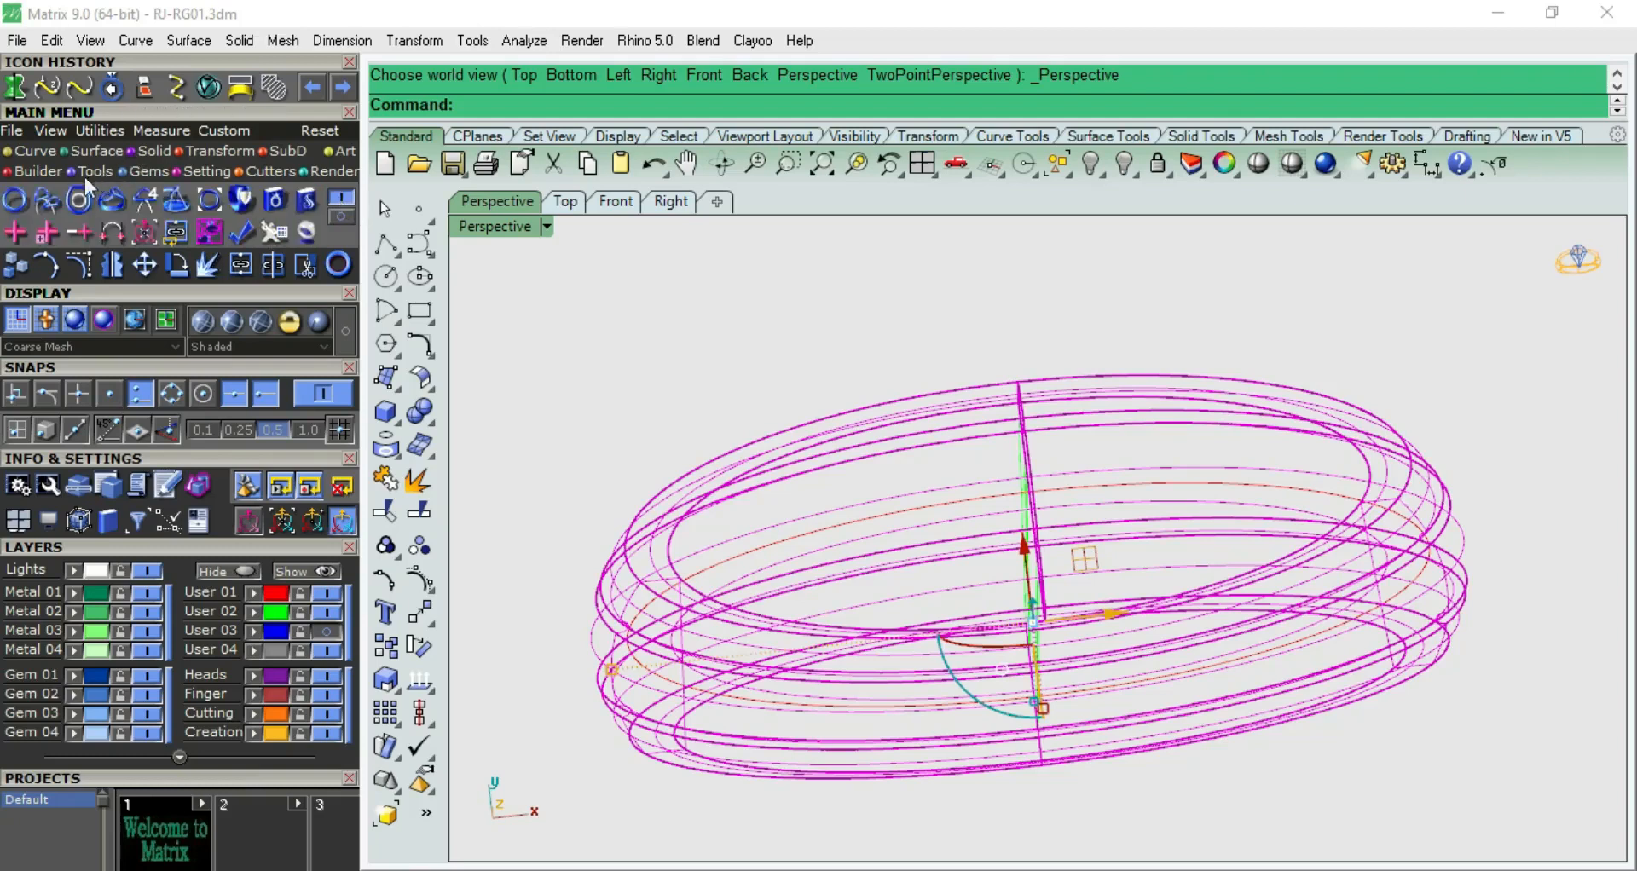
click(176, 199)
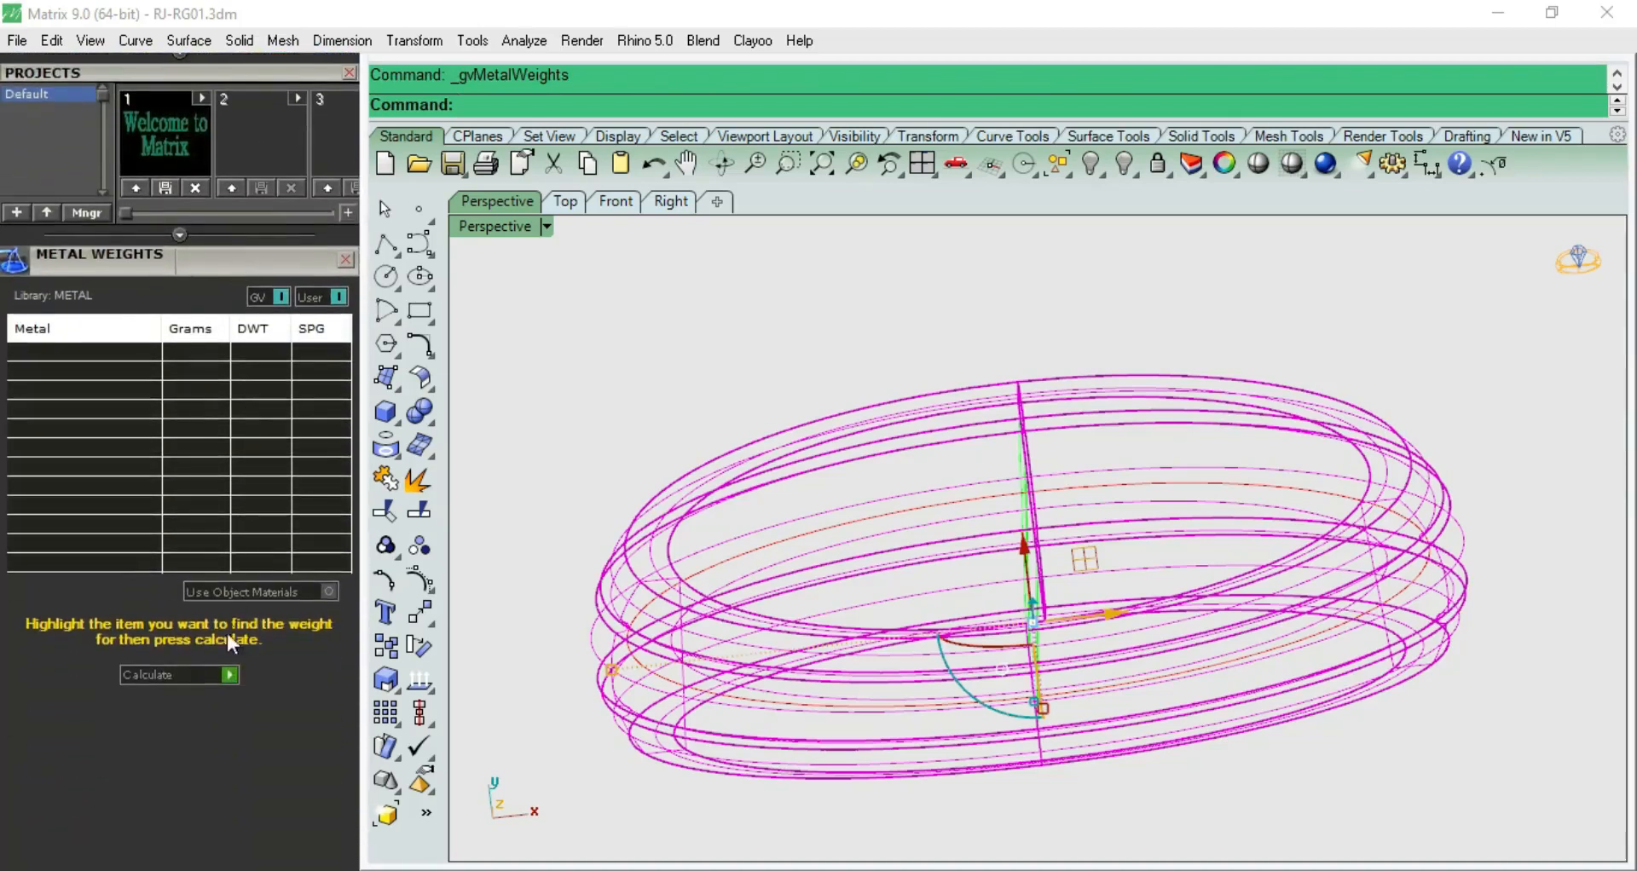
click(227, 670)
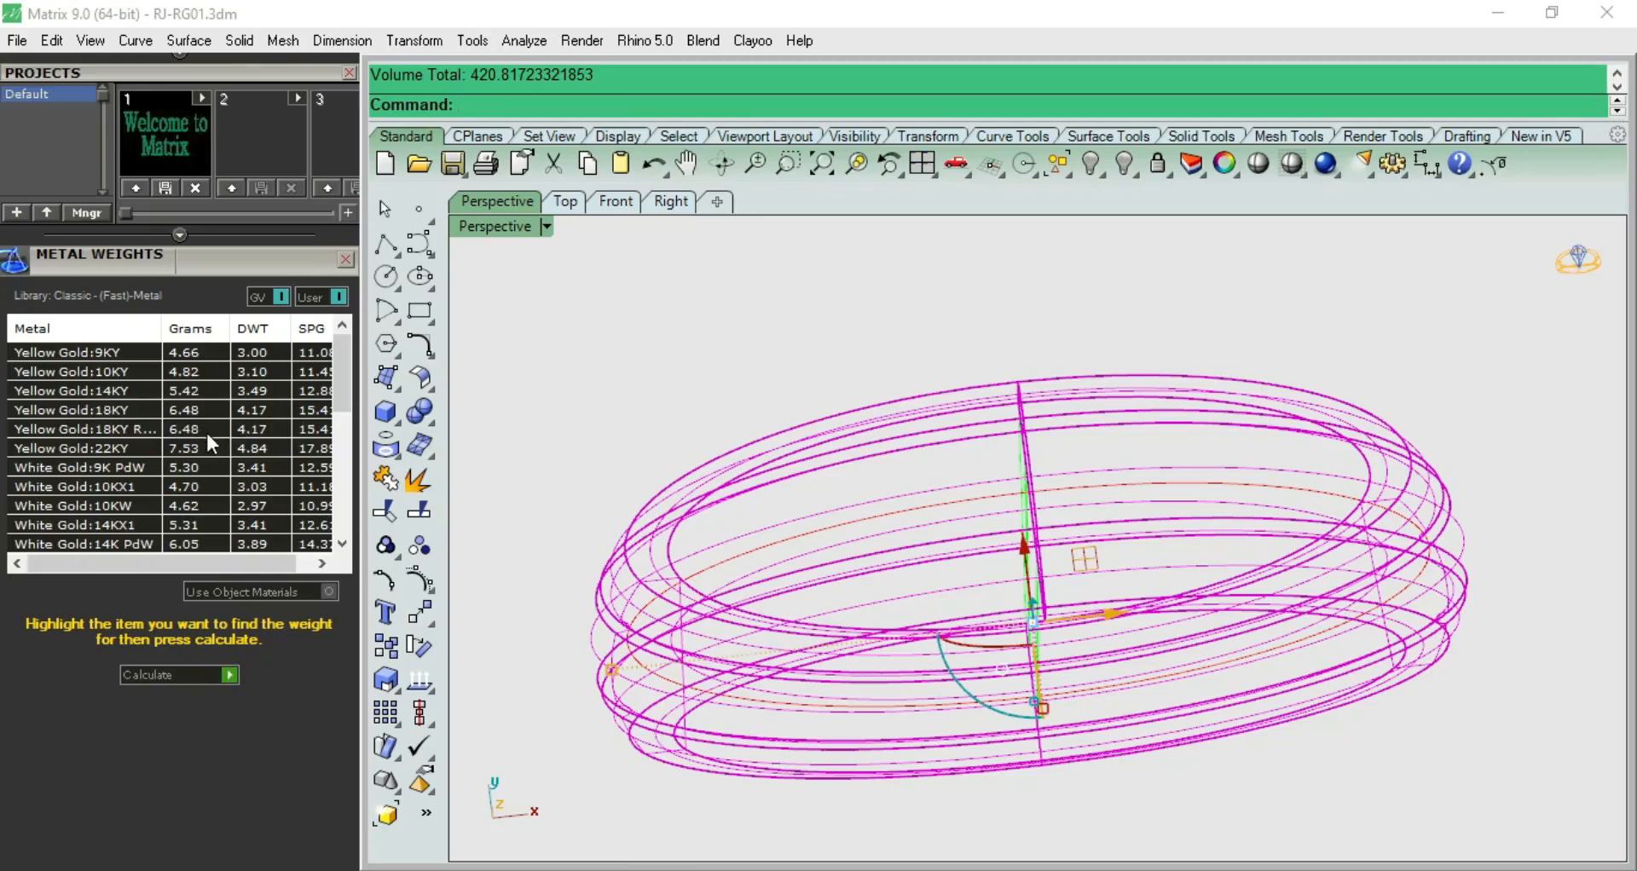
Show the source profile's control points and lower the dome, groove and upper side points slightly to thin the band
click(598, 345)
right_drag(651, 366, 876, 344)
key(F3)
scroll(1101, 402, up, 4)
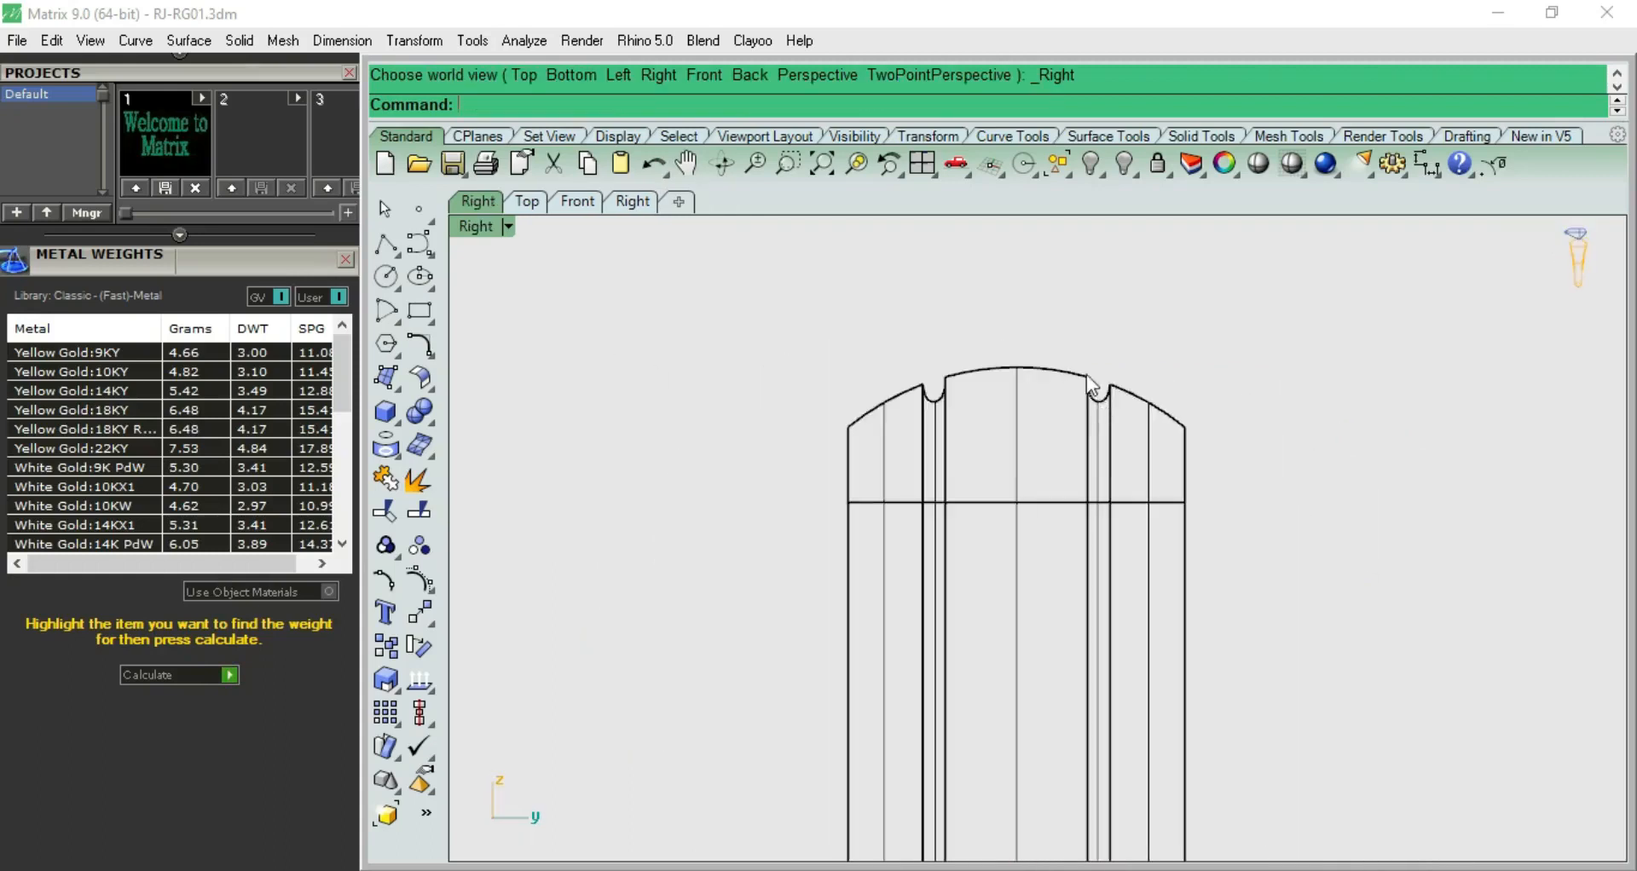
click(1111, 388)
click(1143, 438)
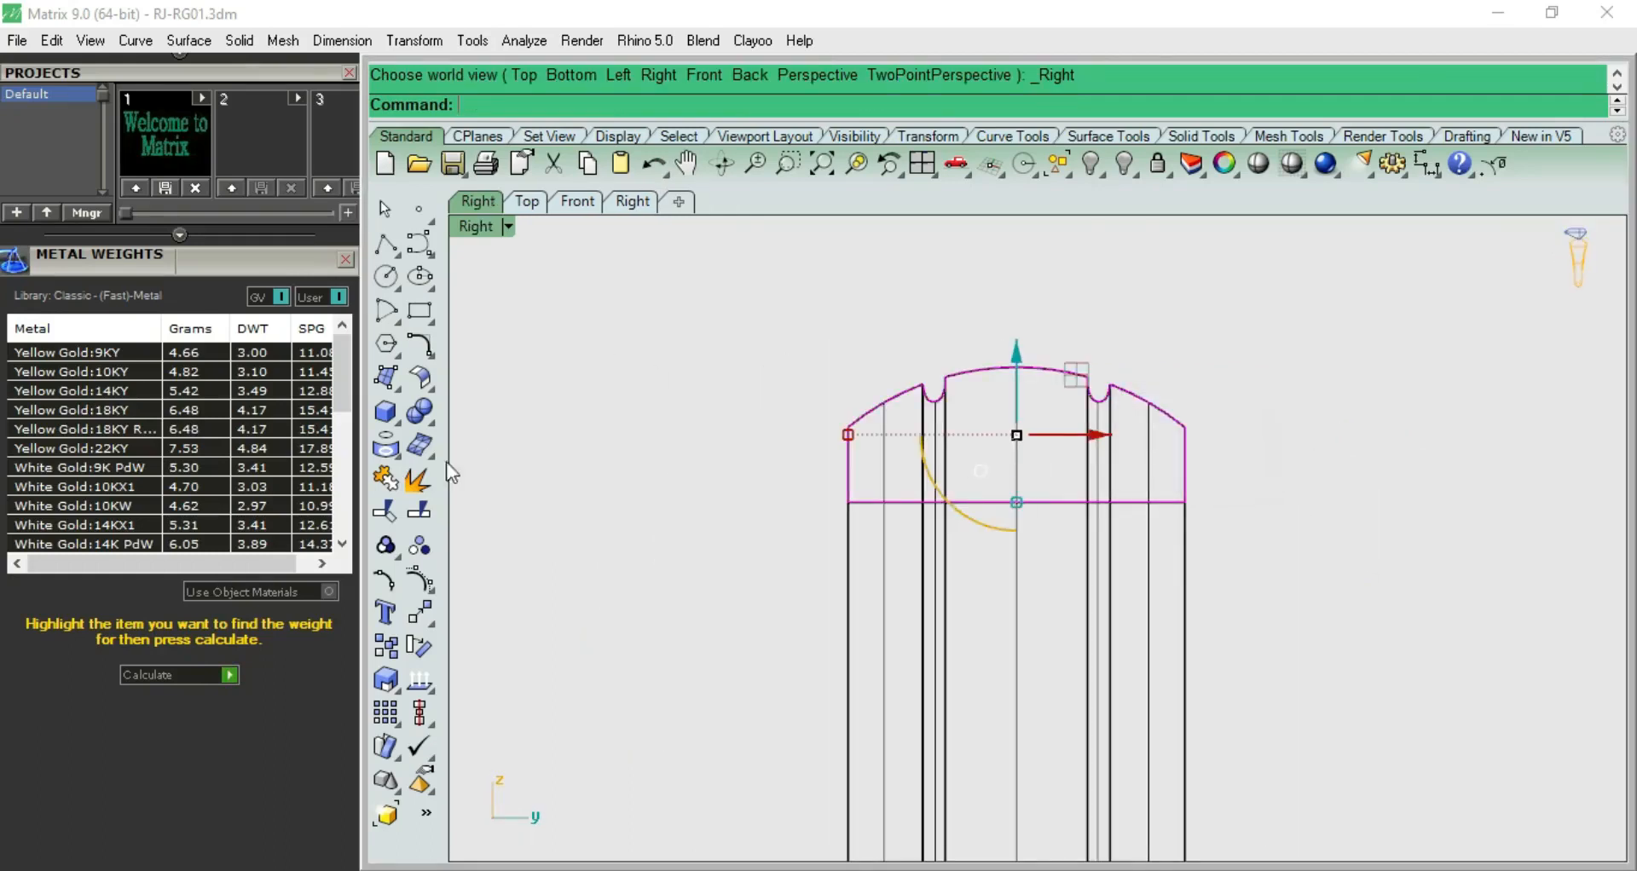
click(420, 582)
scroll(878, 439, up, 2)
right_drag(842, 377, 716, 349)
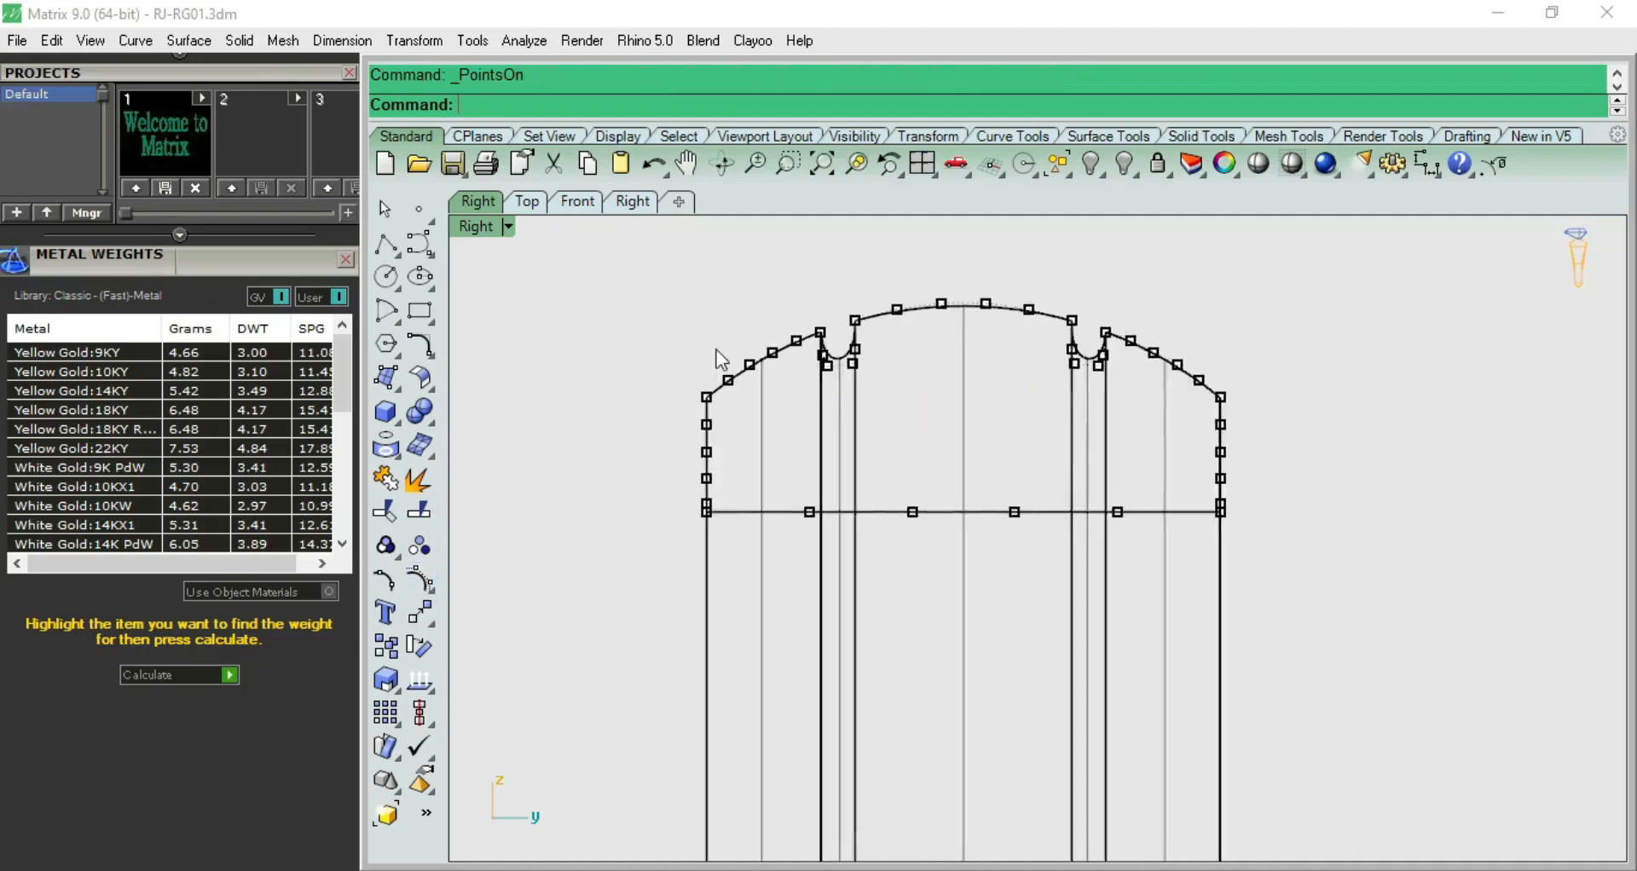
drag(643, 276, 1265, 433)
scroll(941, 350, up, 3)
drag(974, 301, 975, 309)
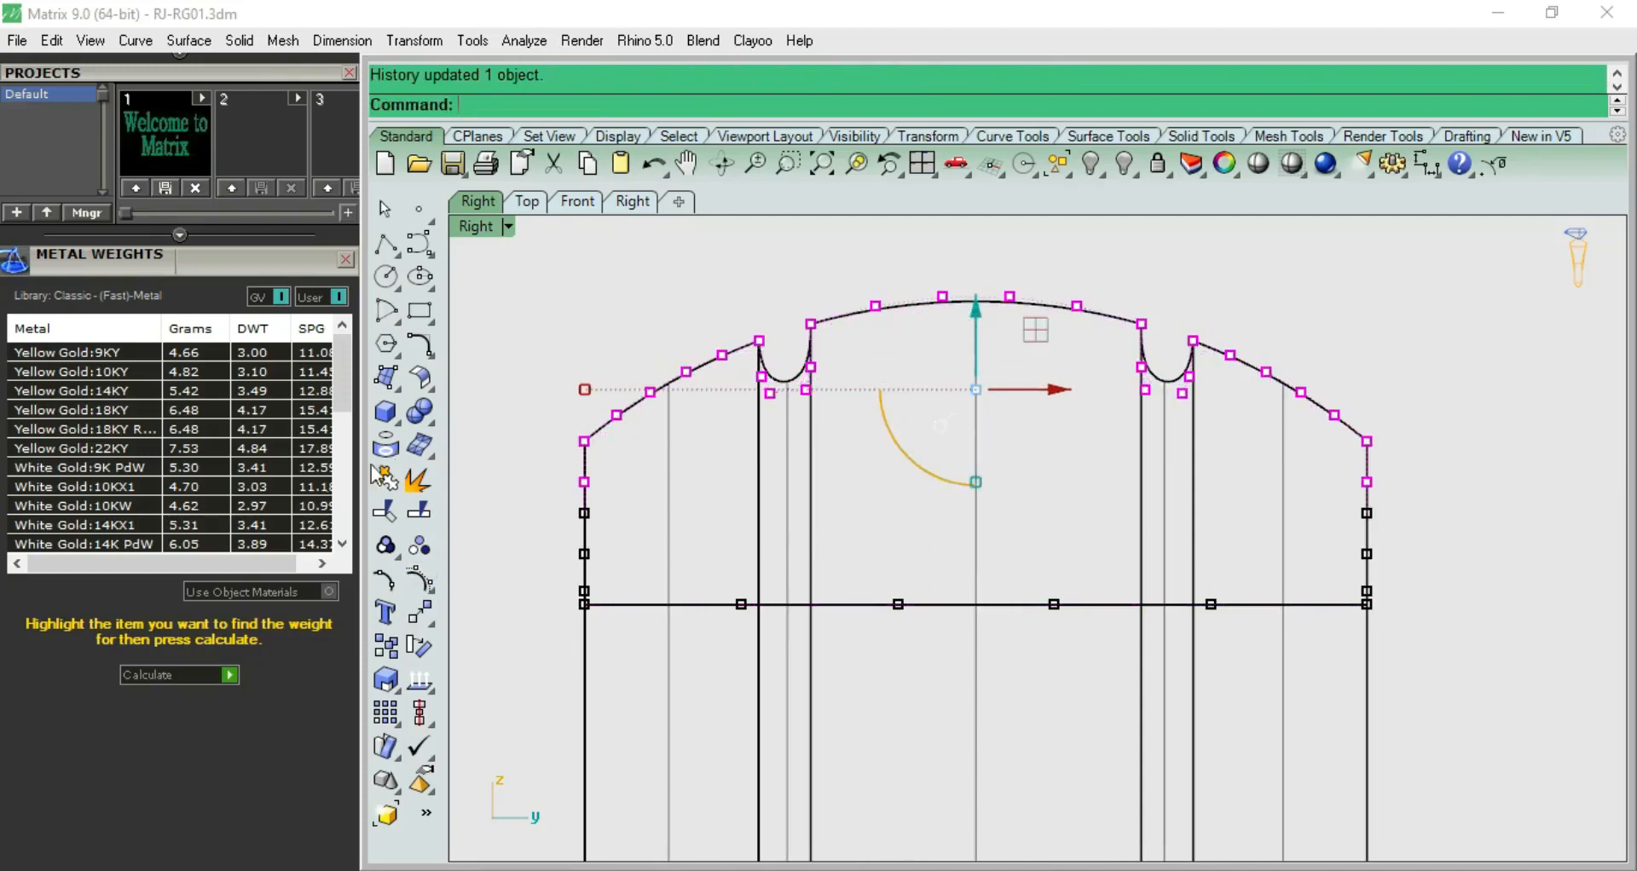
drag(977, 317, 977, 321)
click(610, 302)
Select the thinned band and recalculate its metal weights
scroll(615, 308, down, 5)
click(696, 535)
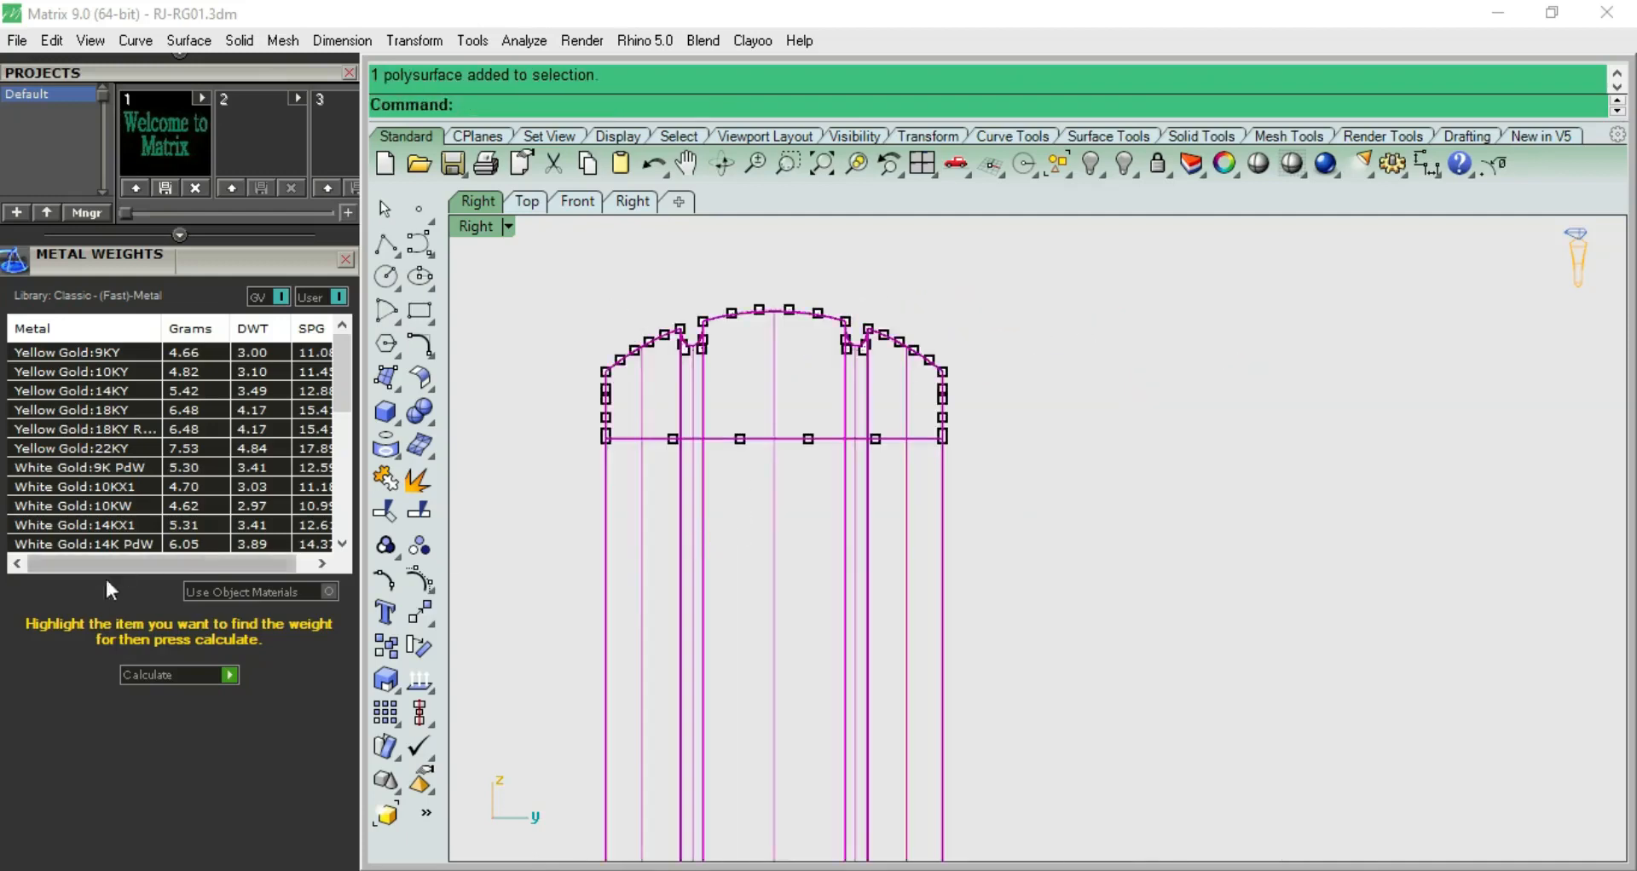
click(227, 675)
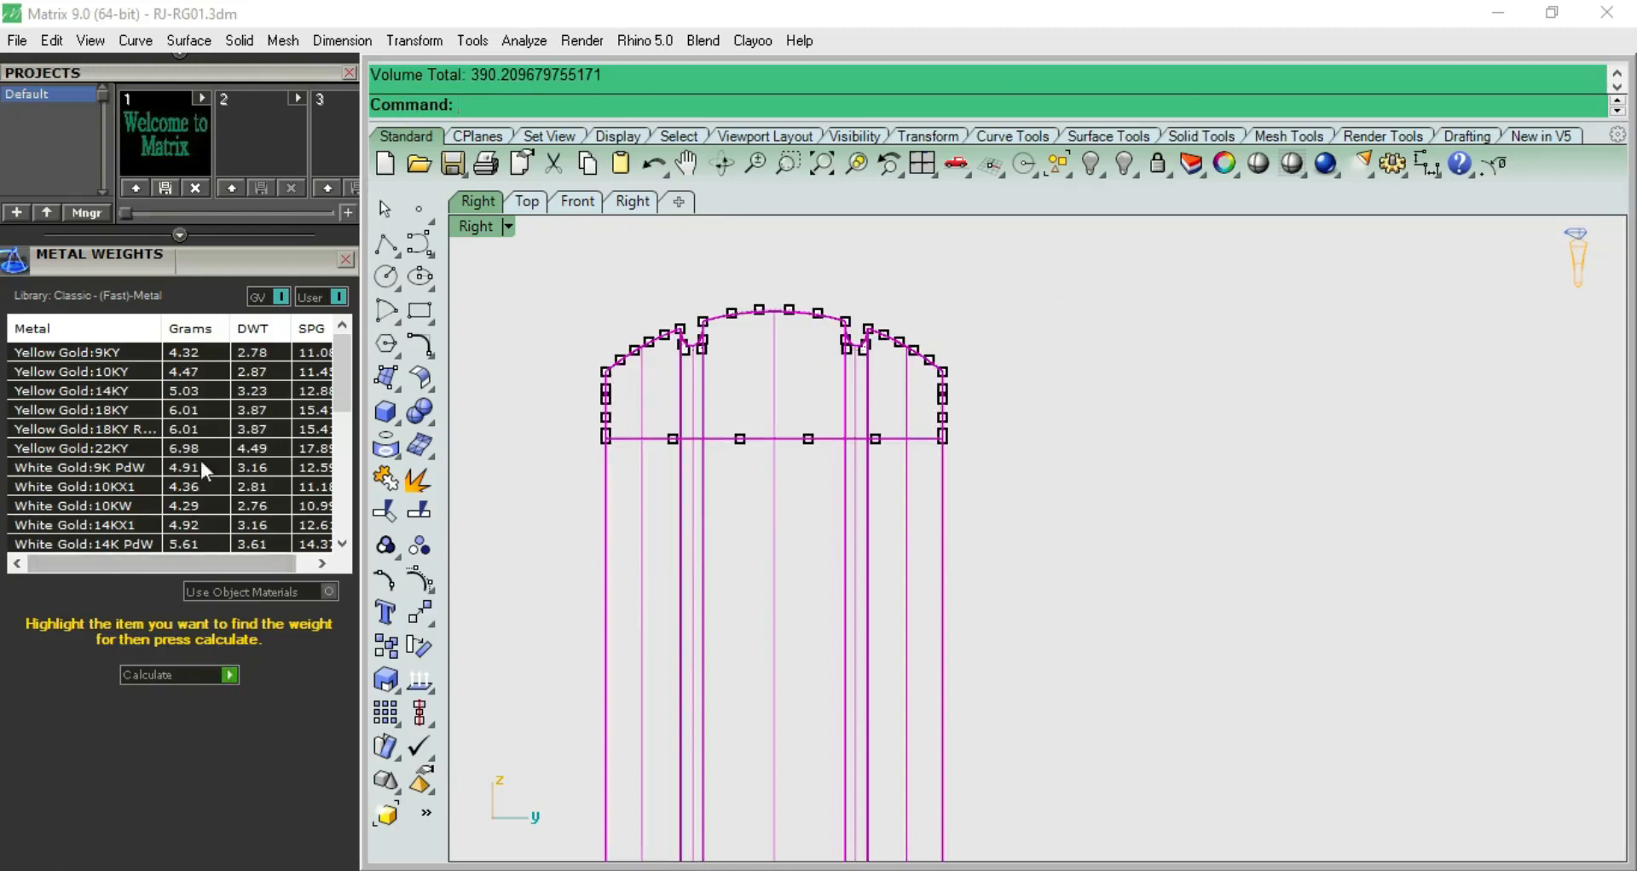
Examine the thinned band shaded in perspective and from the side
click(1007, 322)
click(1258, 162)
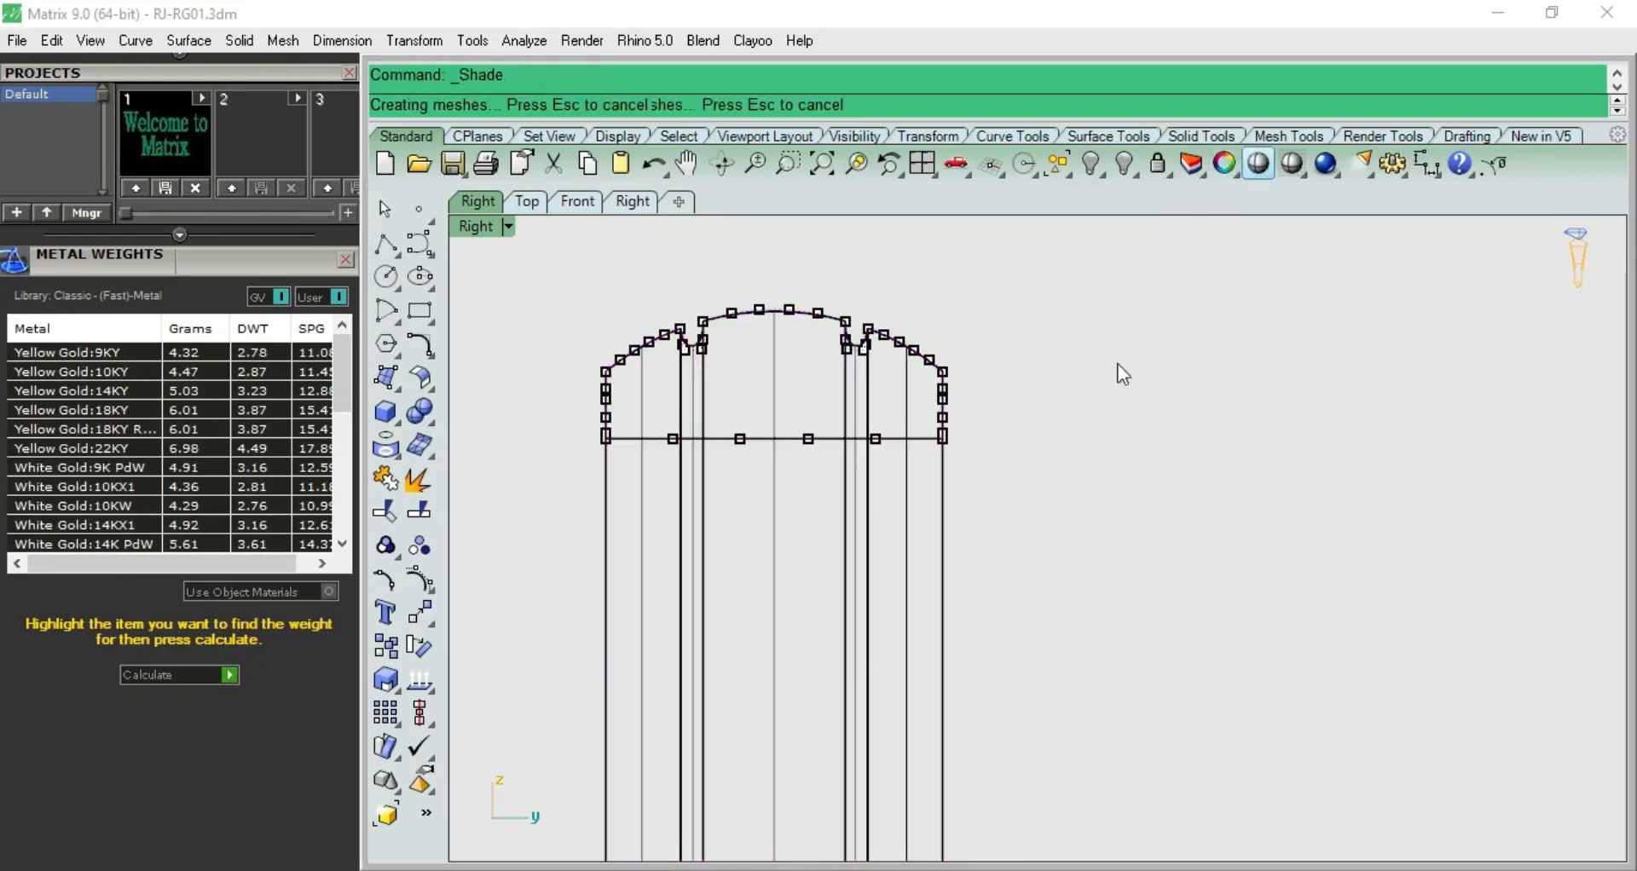
key(F8)
mouse_move(1110, 567)
right_down()
mouse_move(1012, 309)
mouse_move(1089, 362)
mouse_move(1155, 512)
mouse_move(1296, 615)
mouse_move(1363, 586)
mouse_move(1350, 460)
right_up()
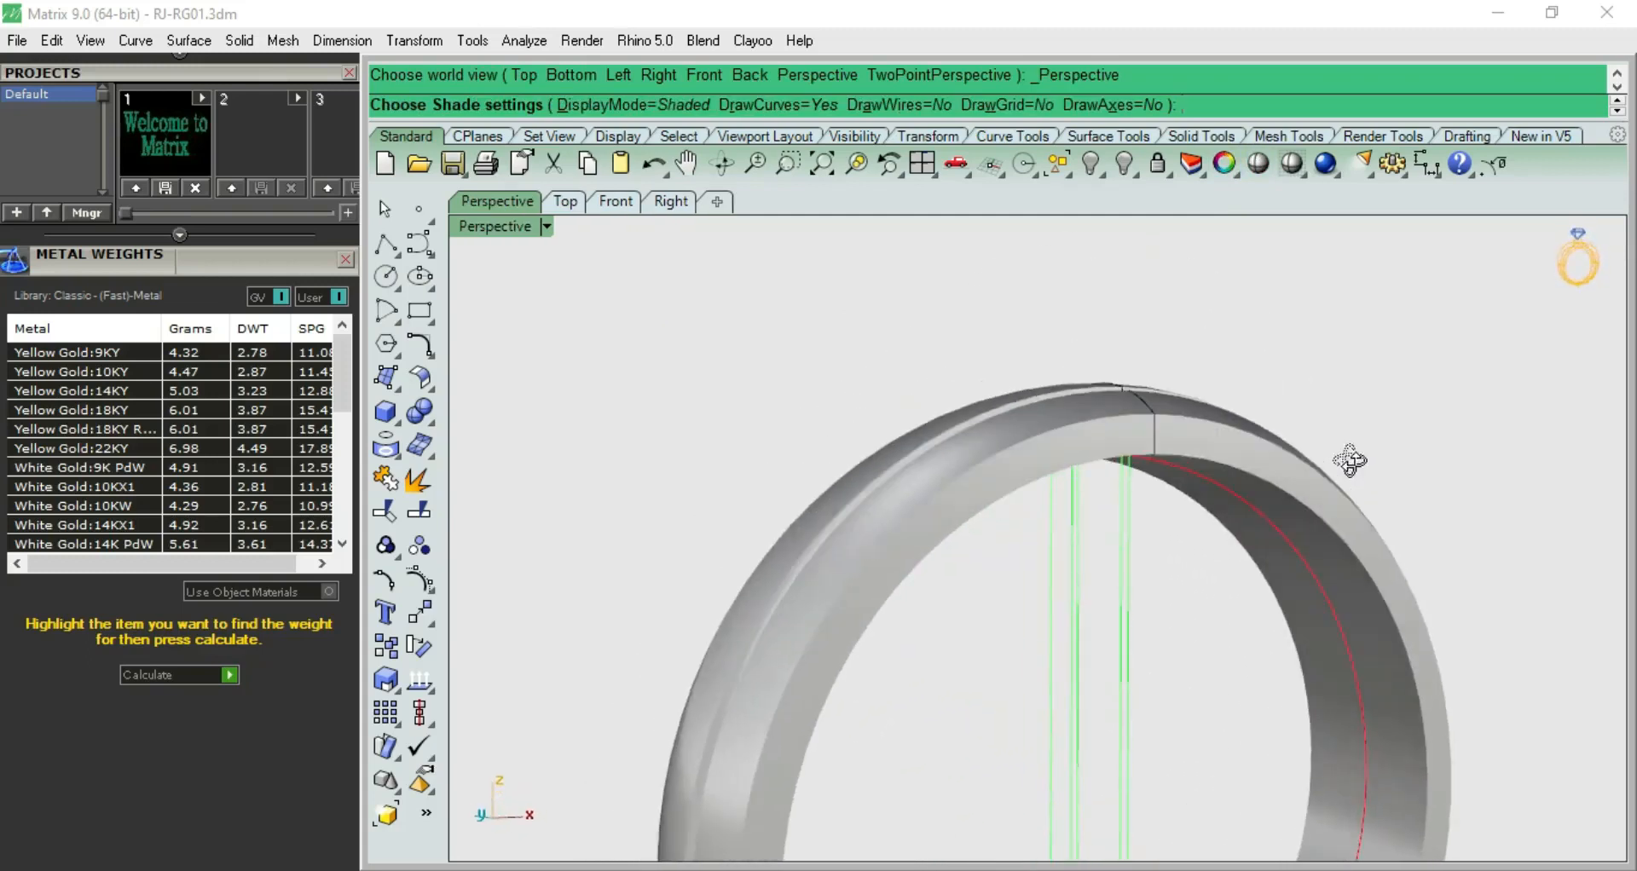
scroll(1199, 571, down, 8)
right_drag(1190, 533, 943, 561)
scroll(1041, 575, up, 8)
key(F3)
key(Escape)
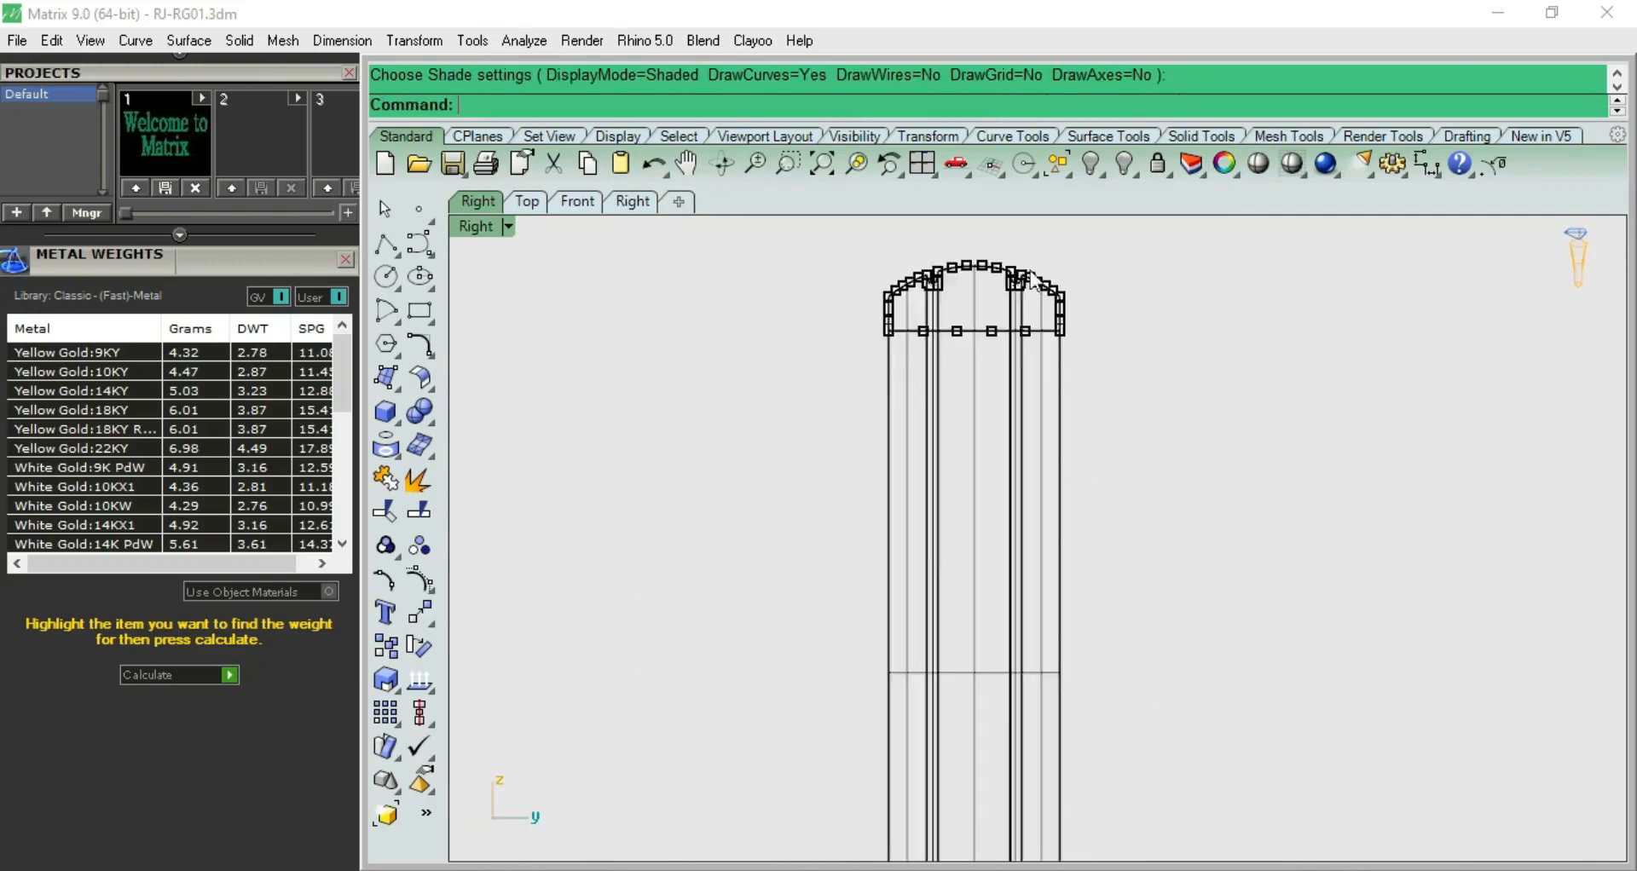
Show the source profile's control points again and raise the dome, groove and upper side points to thicken the band
scroll(1029, 277, up, 5)
key(Escape)
click(1012, 283)
click(1069, 343)
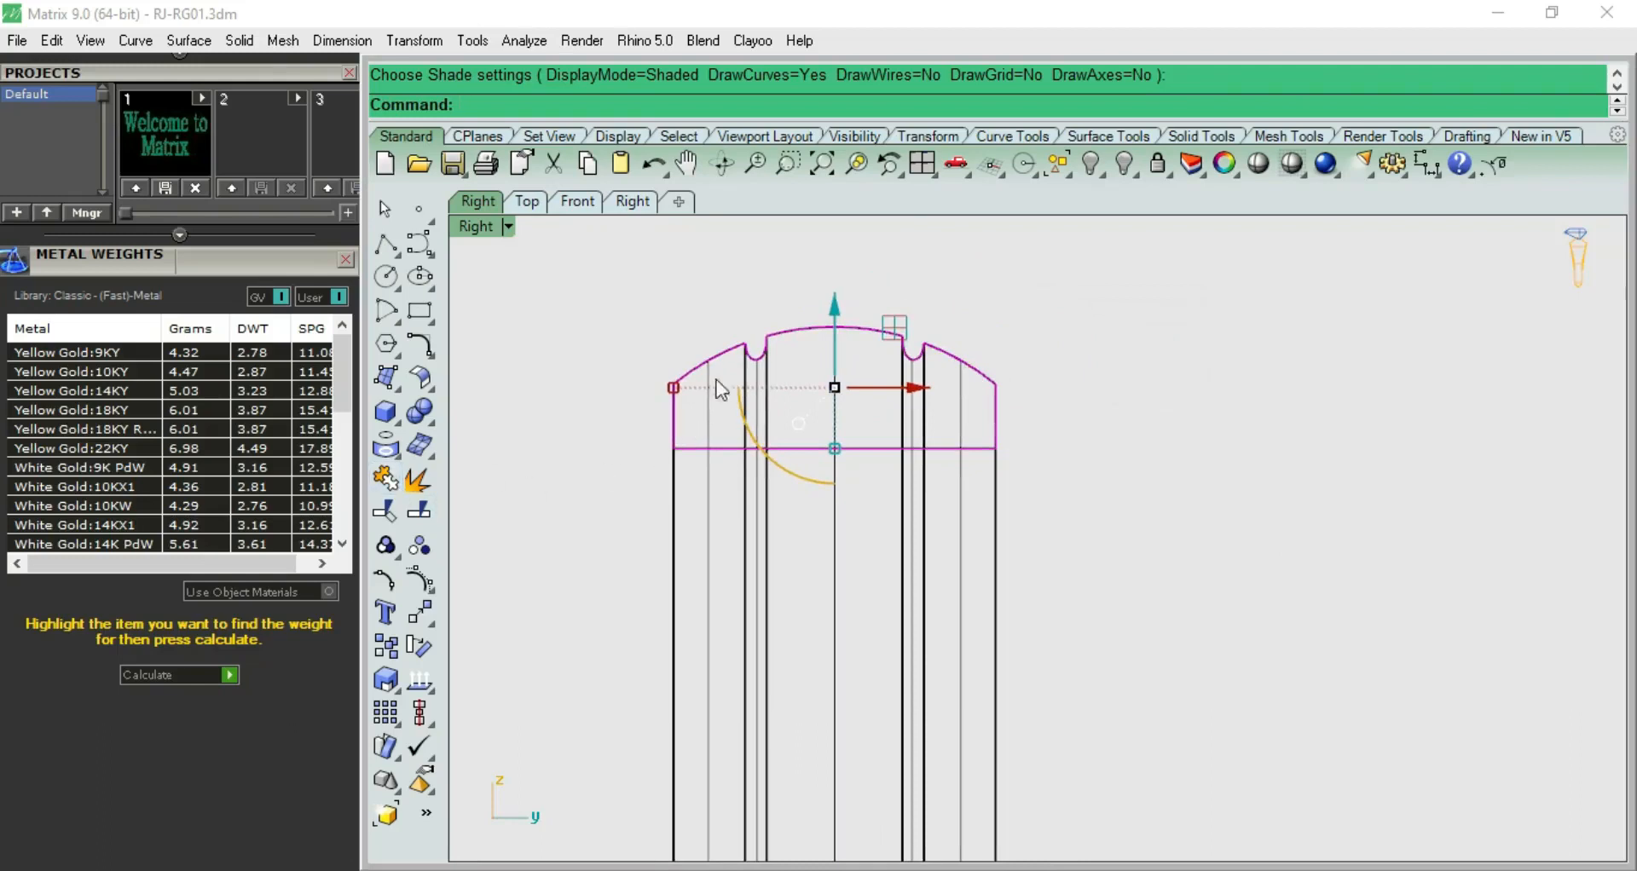
scroll(719, 348, up, 1)
key(Escape)
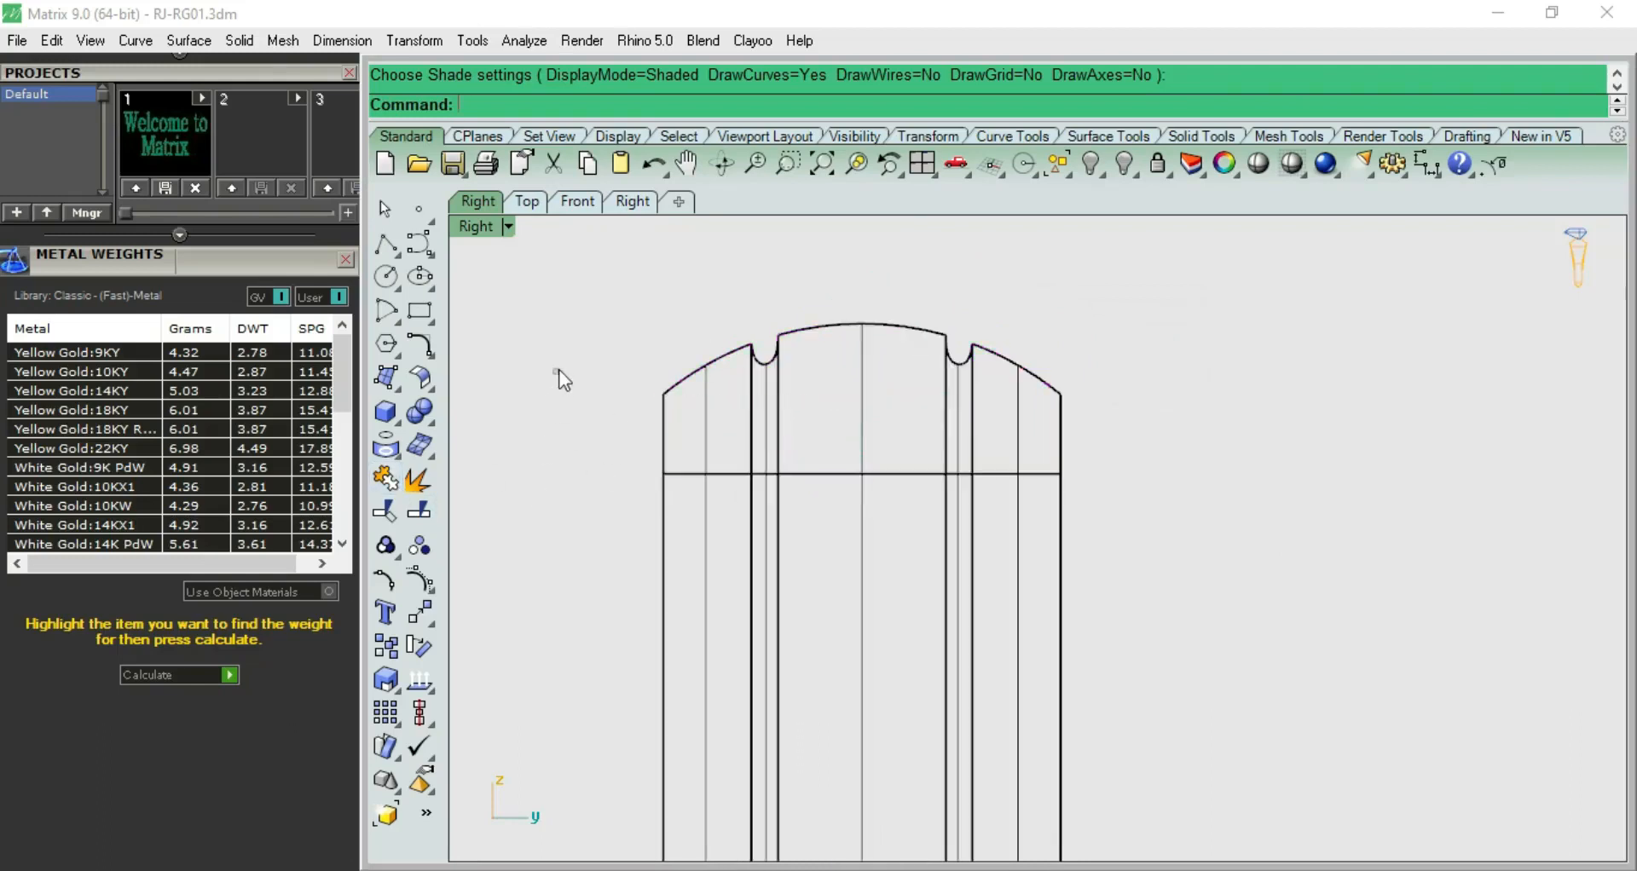
click(691, 376)
click(765, 432)
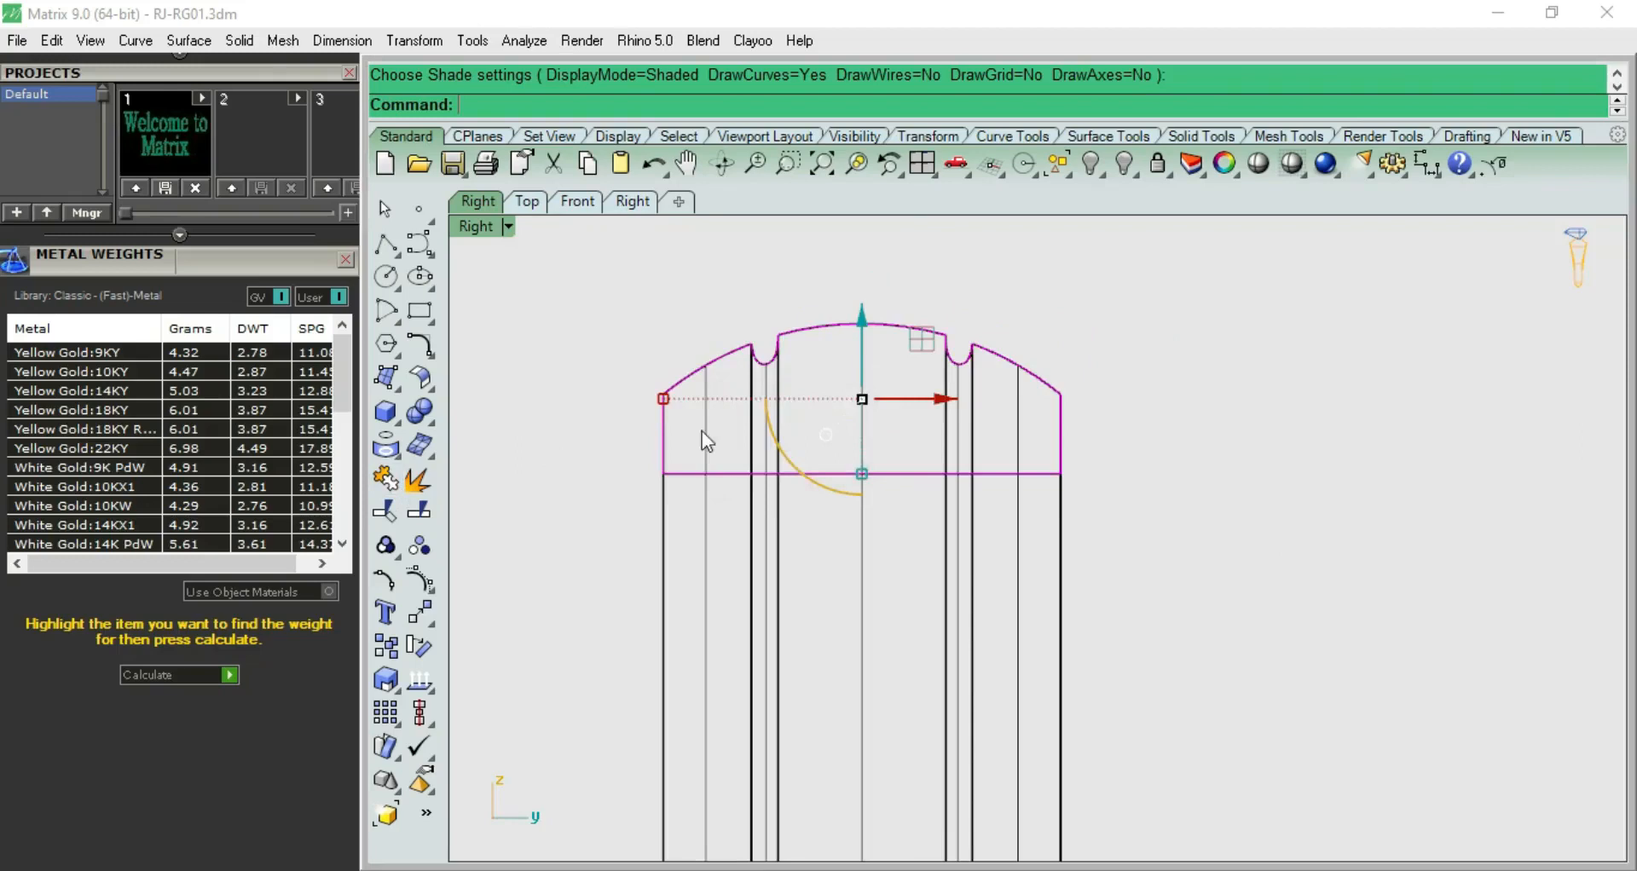
click(420, 581)
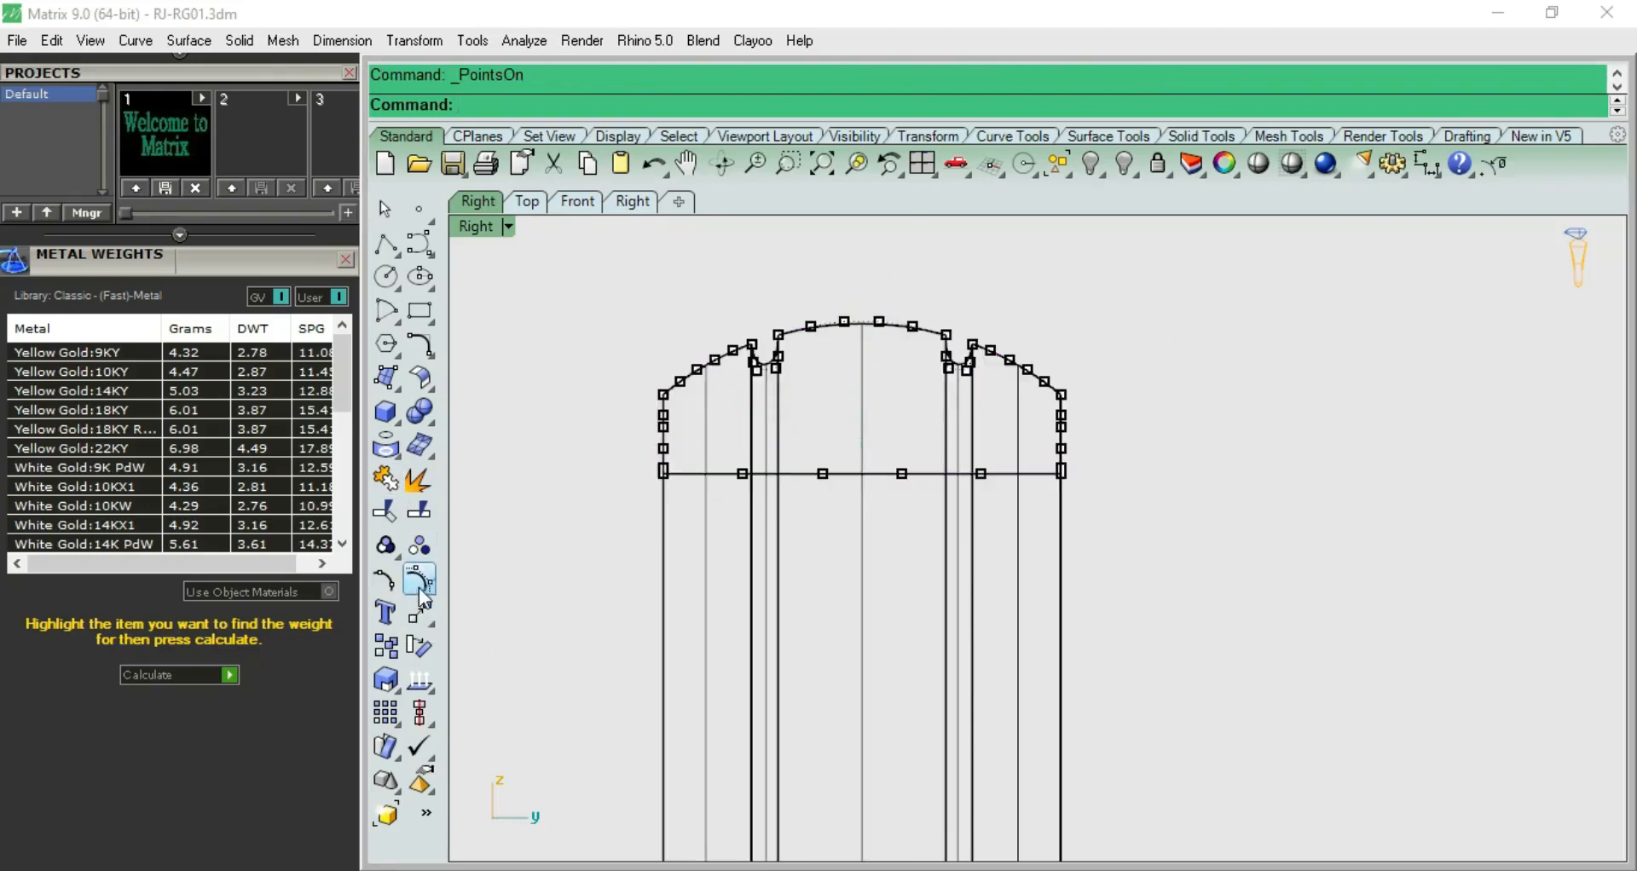
drag(842, 375, 1106, 421)
scroll(897, 335, up, 2)
drag(844, 311, 850, 247)
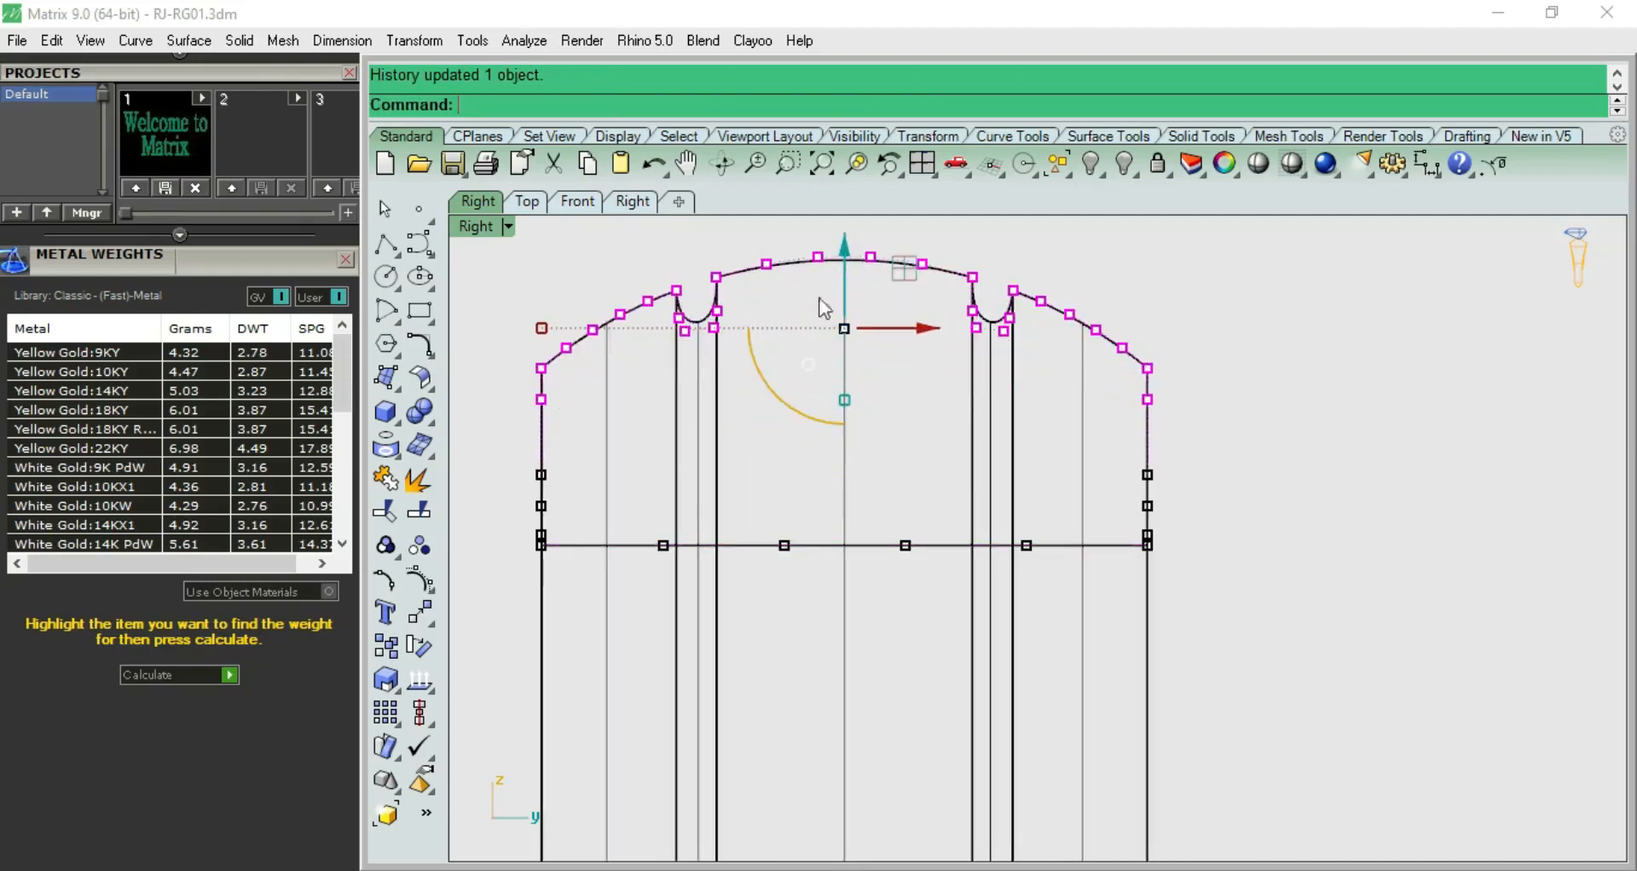
scroll(749, 477, down, 4)
Hide the control points, select the thickened band and calculate its metal weights
click(970, 550)
key(Escape)
click(921, 586)
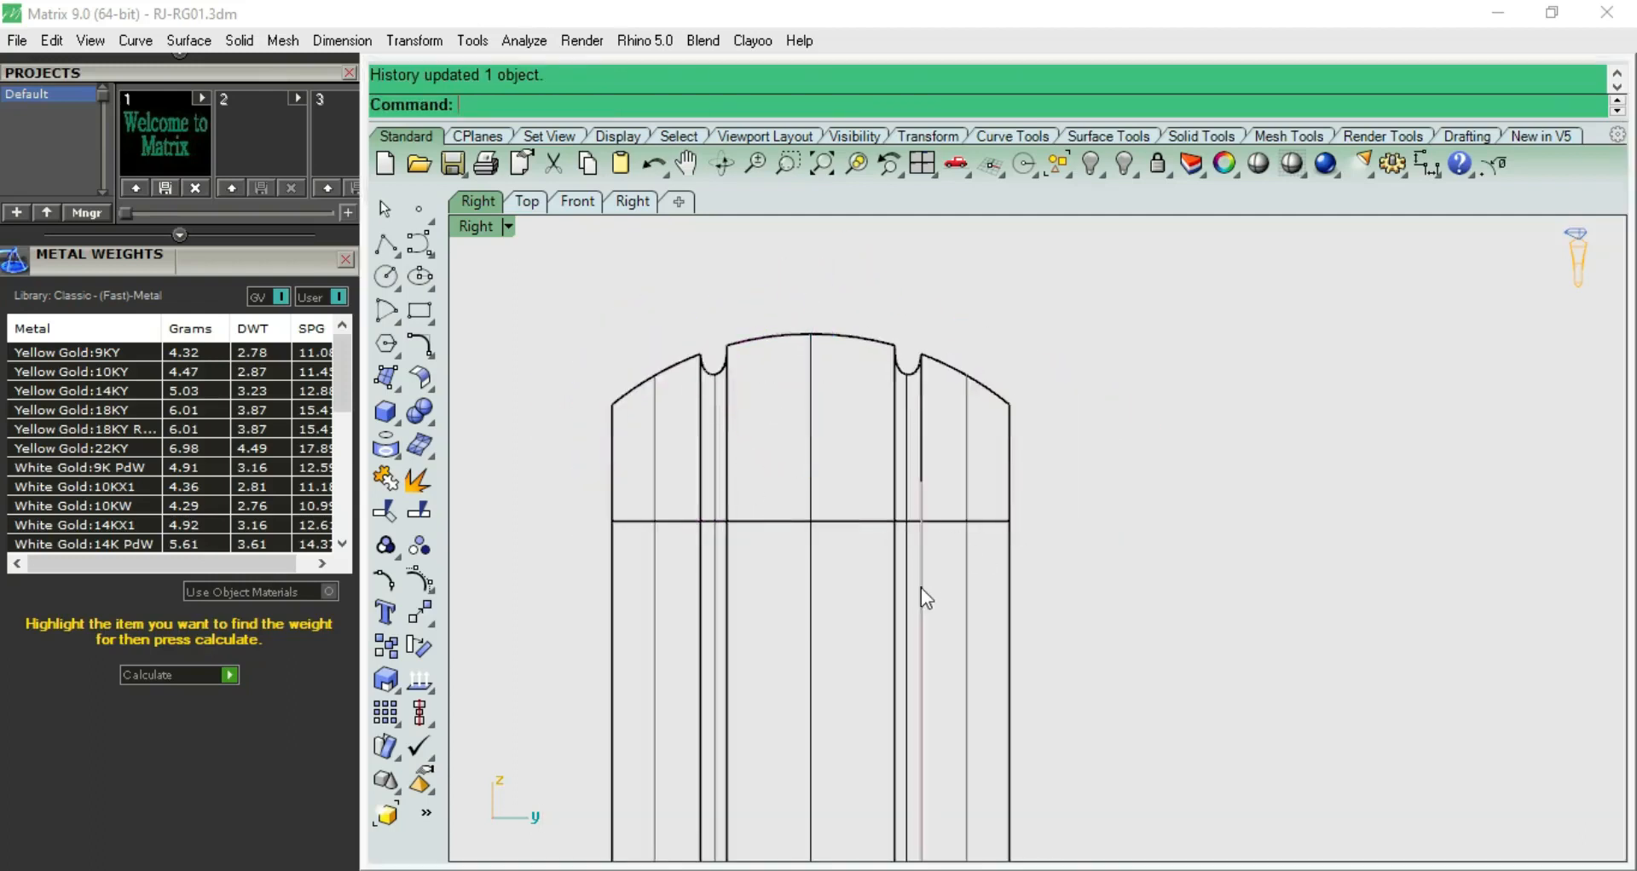
click(1010, 578)
click(969, 564)
click(968, 564)
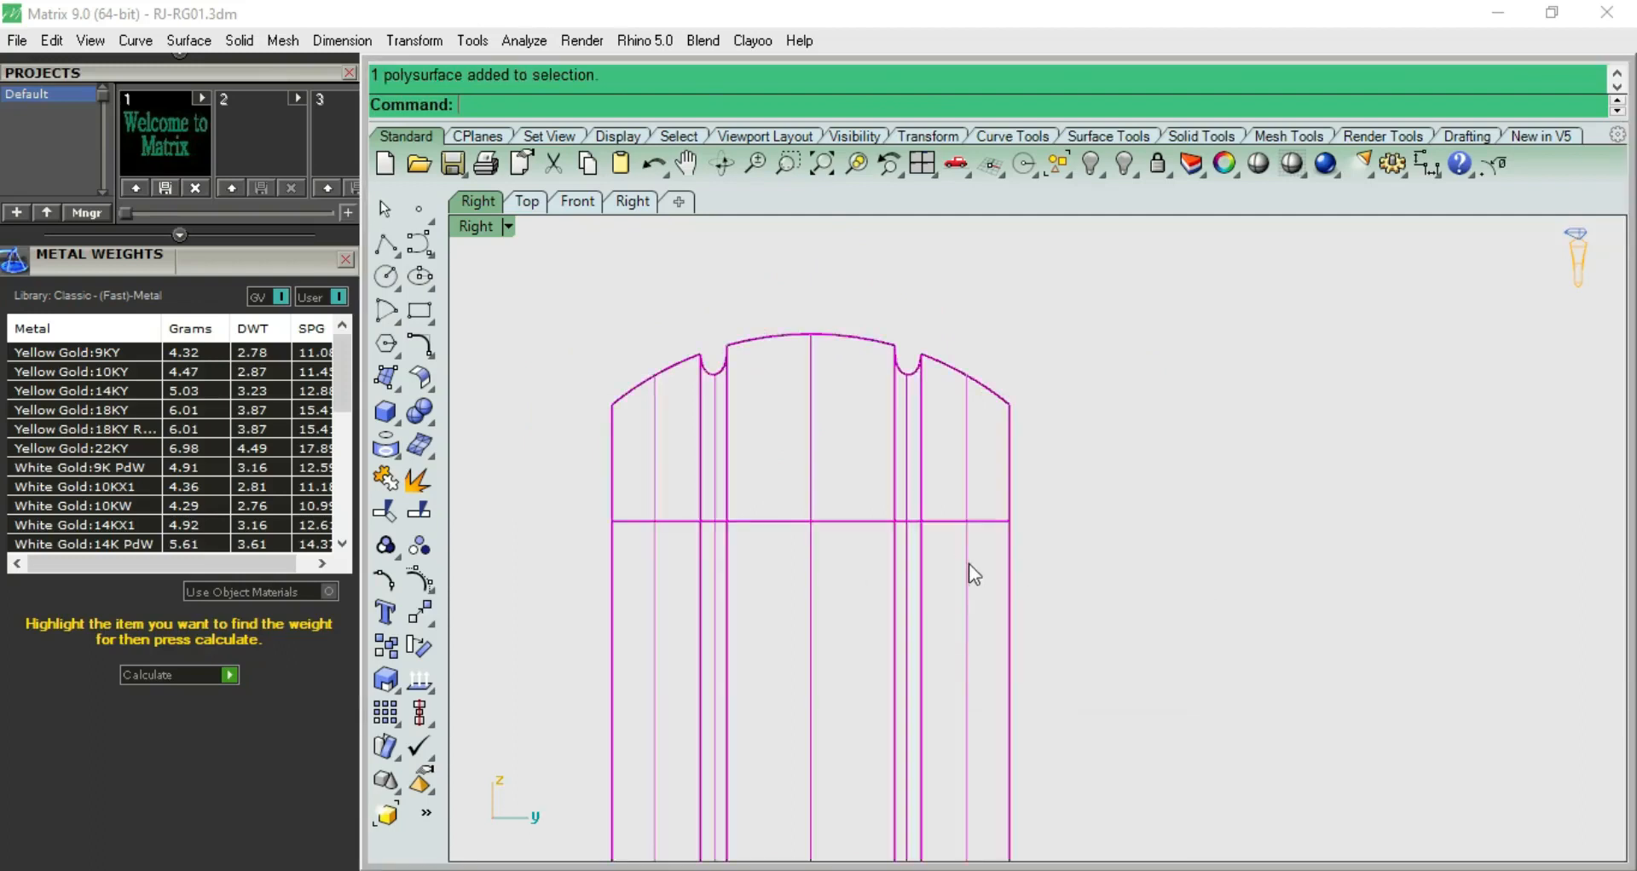
click(228, 674)
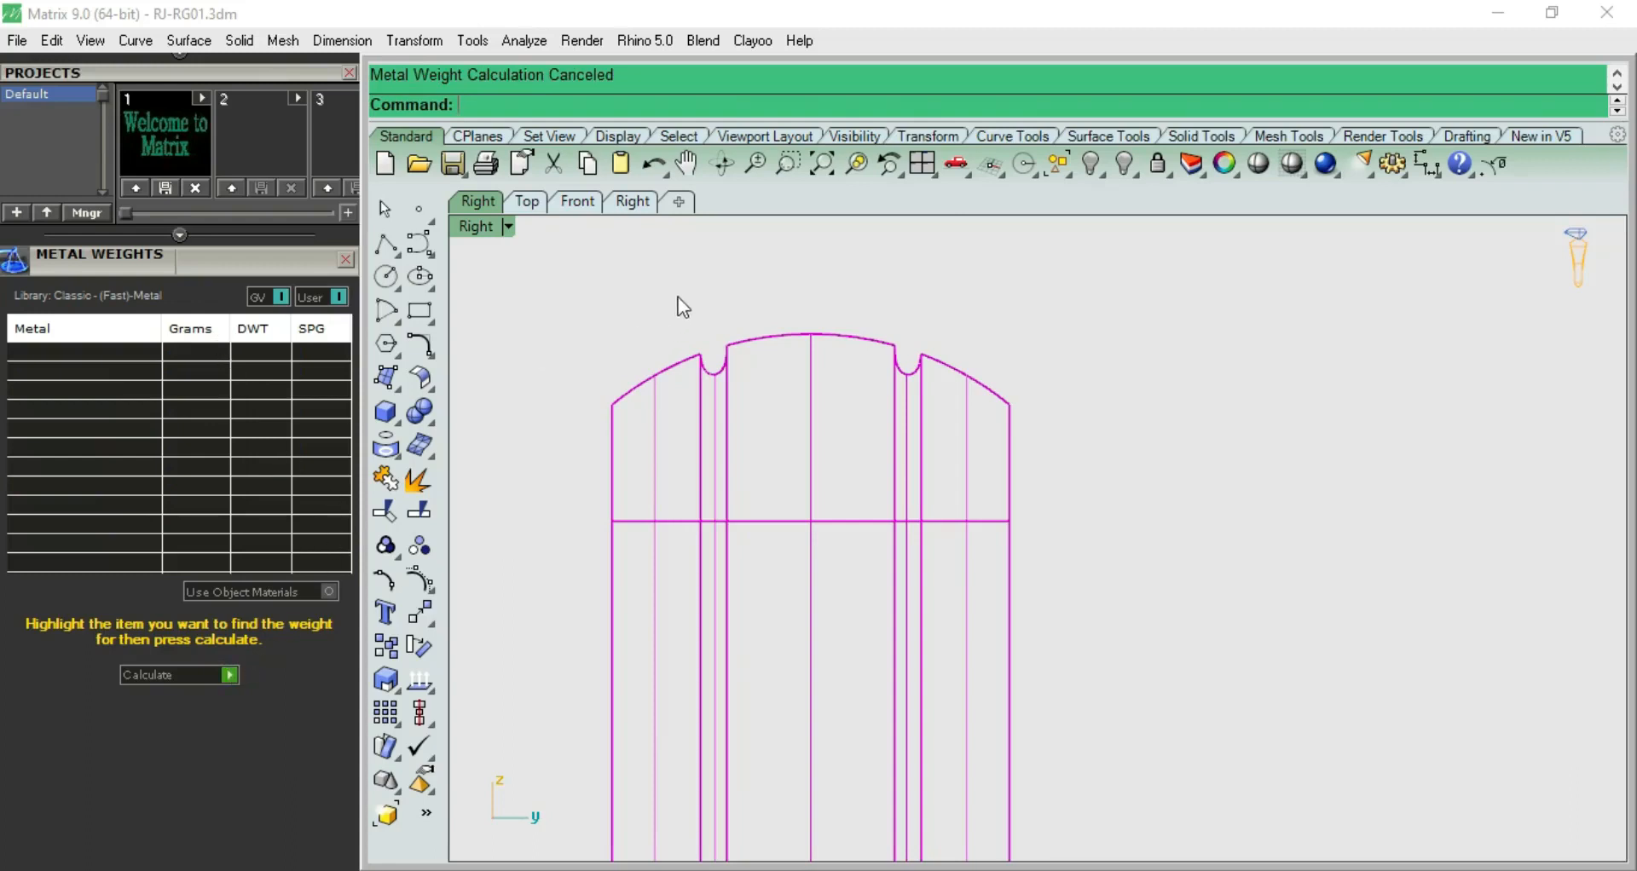
click(230, 675)
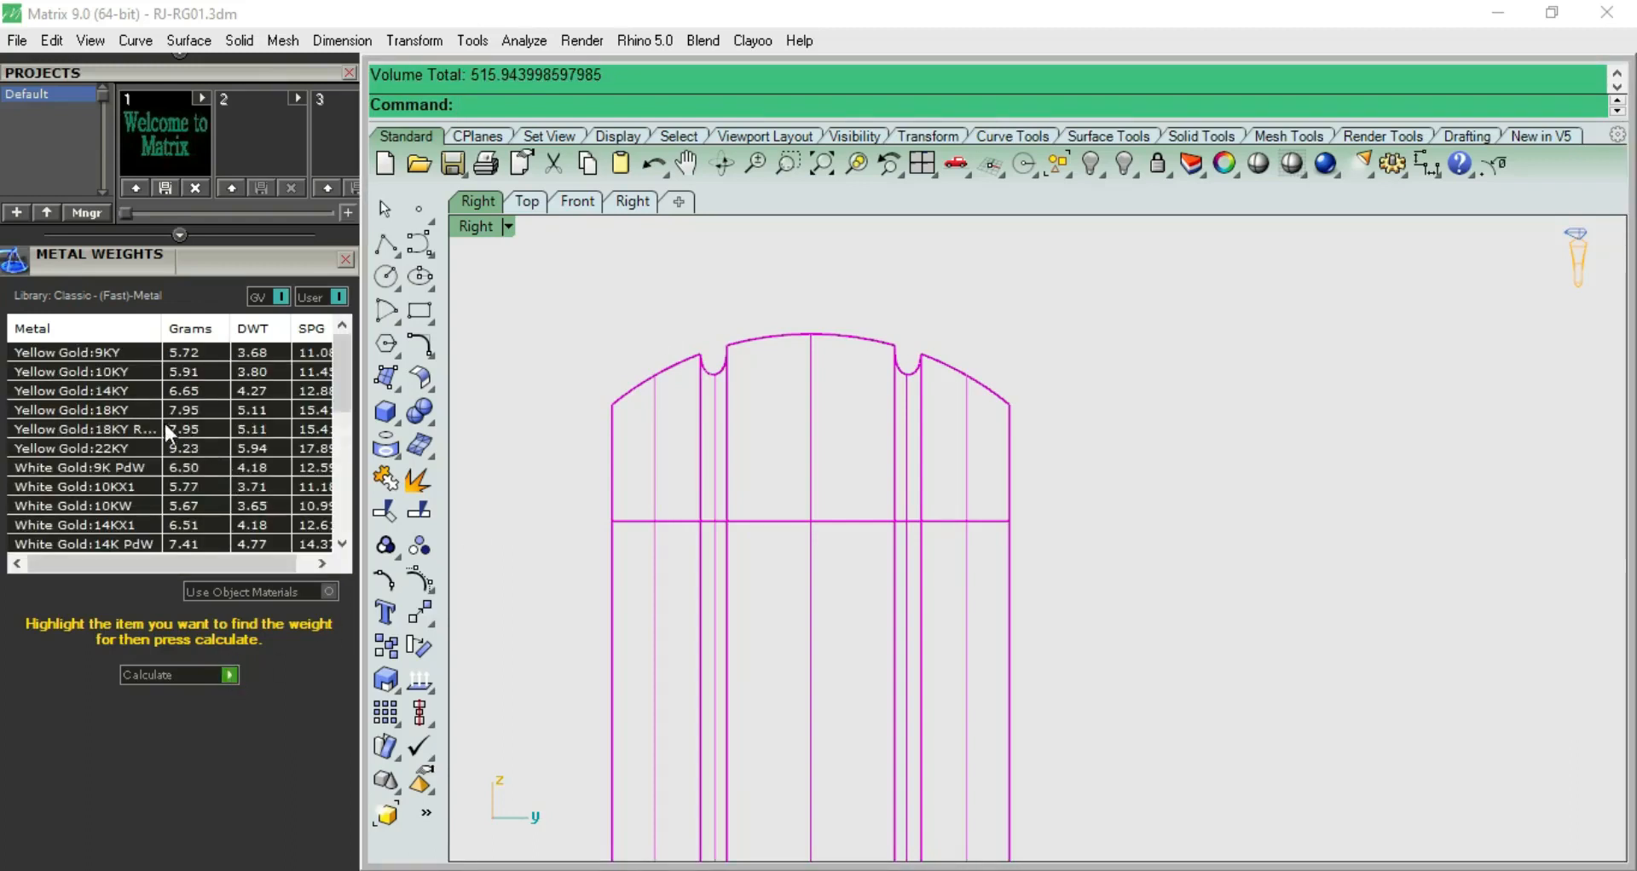
Show the source profile's control points and lower all the dome, groove and upper side points to thin the band
click(800, 337)
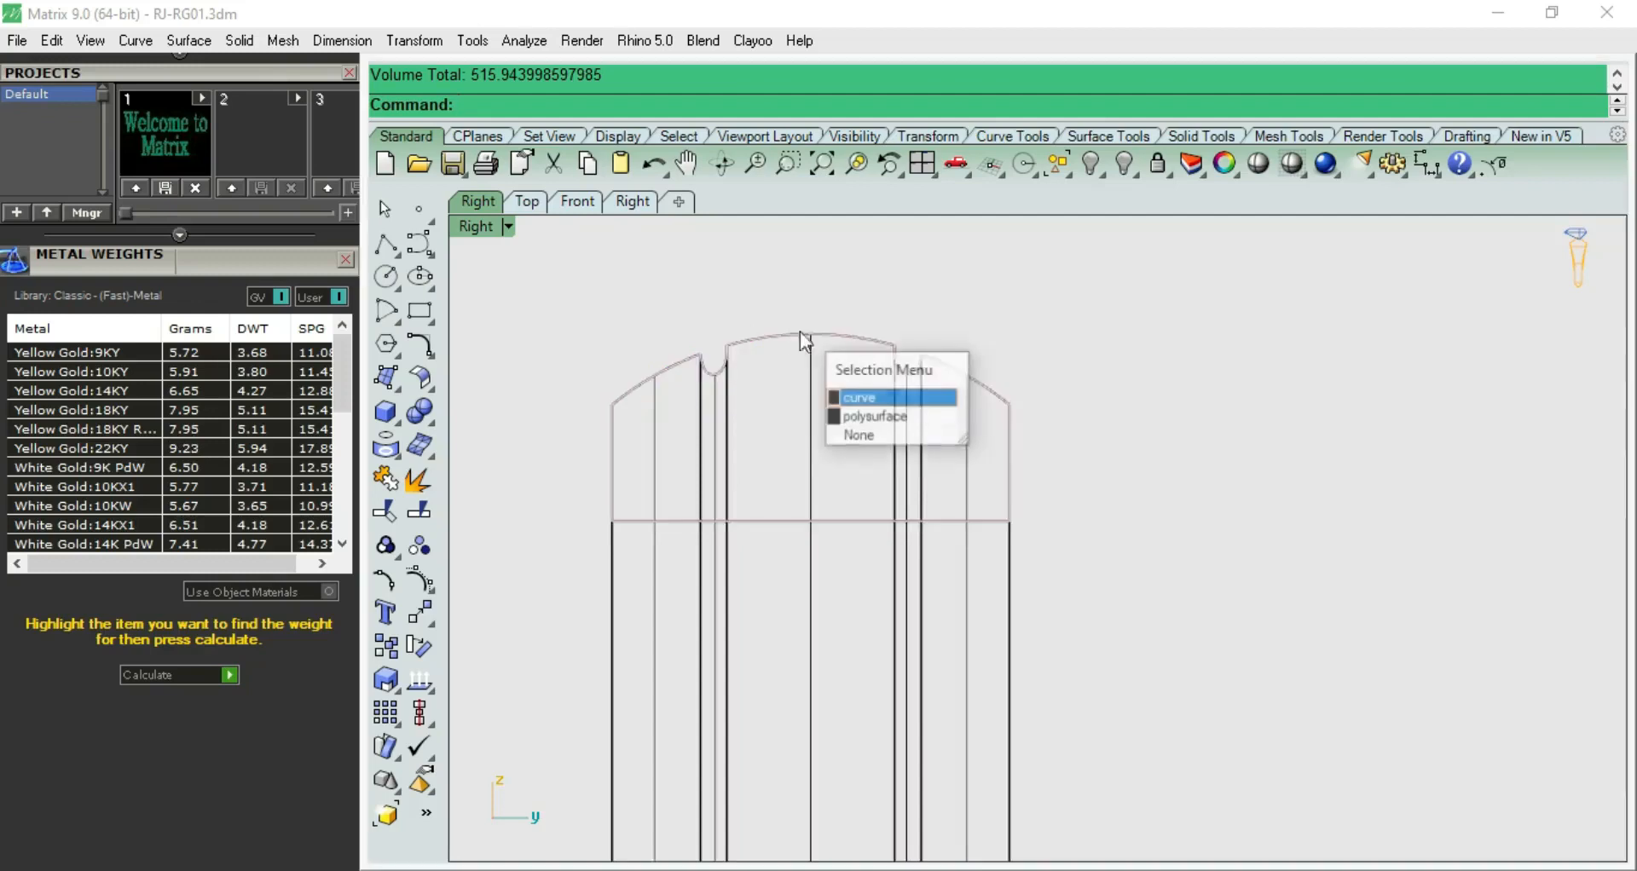
click(876, 416)
click(850, 341)
click(909, 408)
key(F10)
drag(549, 303, 1057, 438)
scroll(886, 373, up, 3)
drag(780, 315, 785, 346)
click(972, 285)
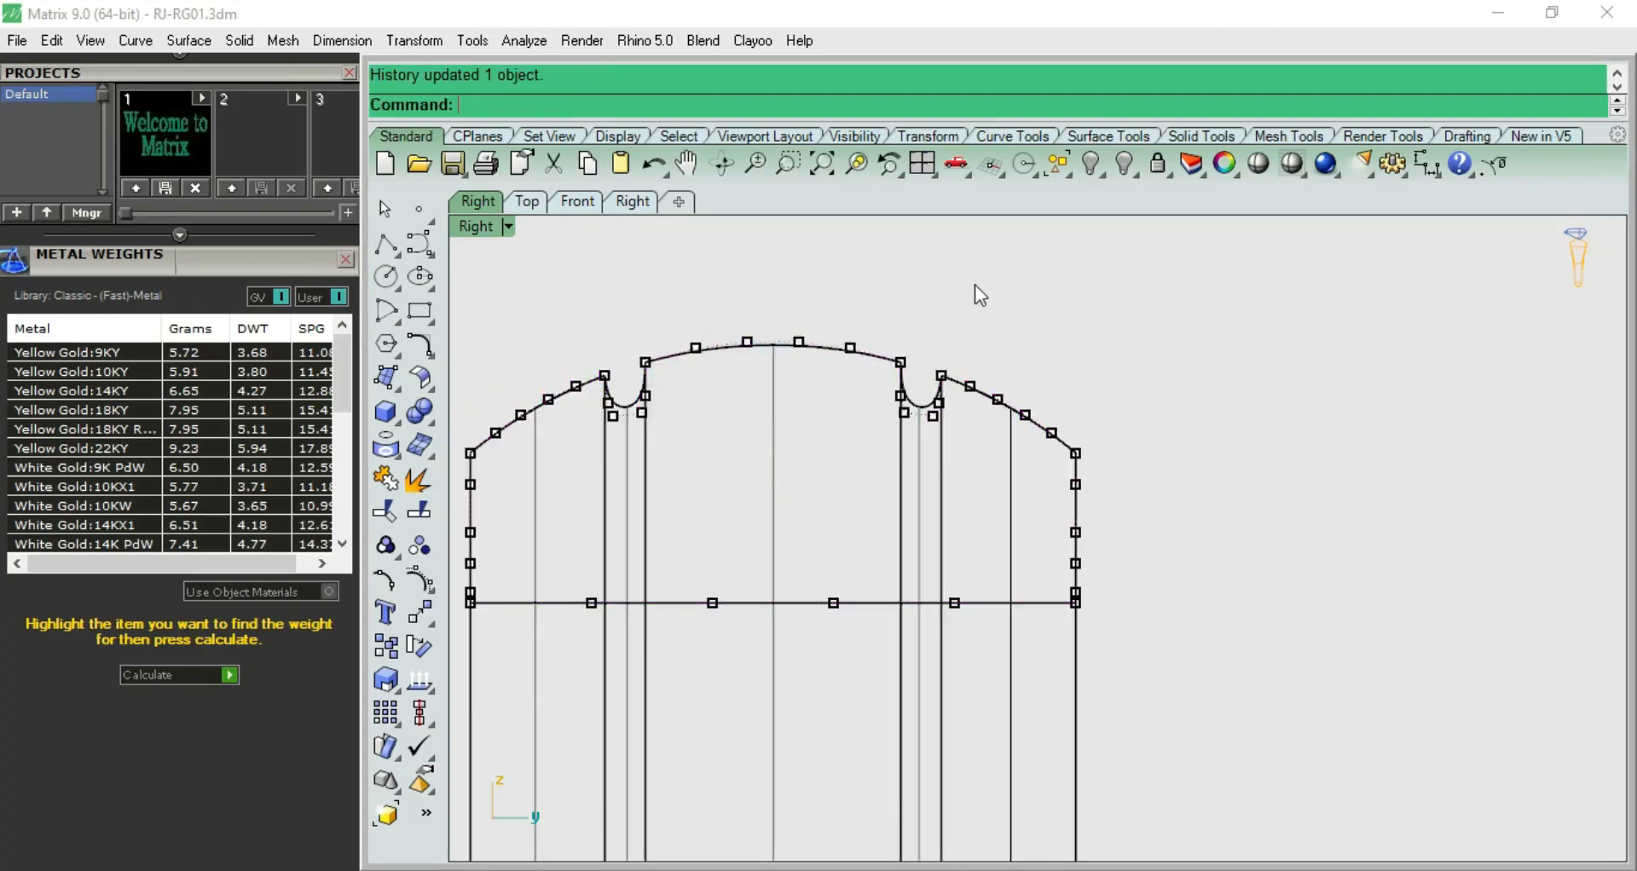
Hide the control points, select the thinned band and try to calculate its metal weights
scroll(974, 285, down, 3)
key(F11)
click(955, 571)
click(1066, 646)
scroll(1062, 546, down, 2)
right_drag(1056, 493, 1037, 433)
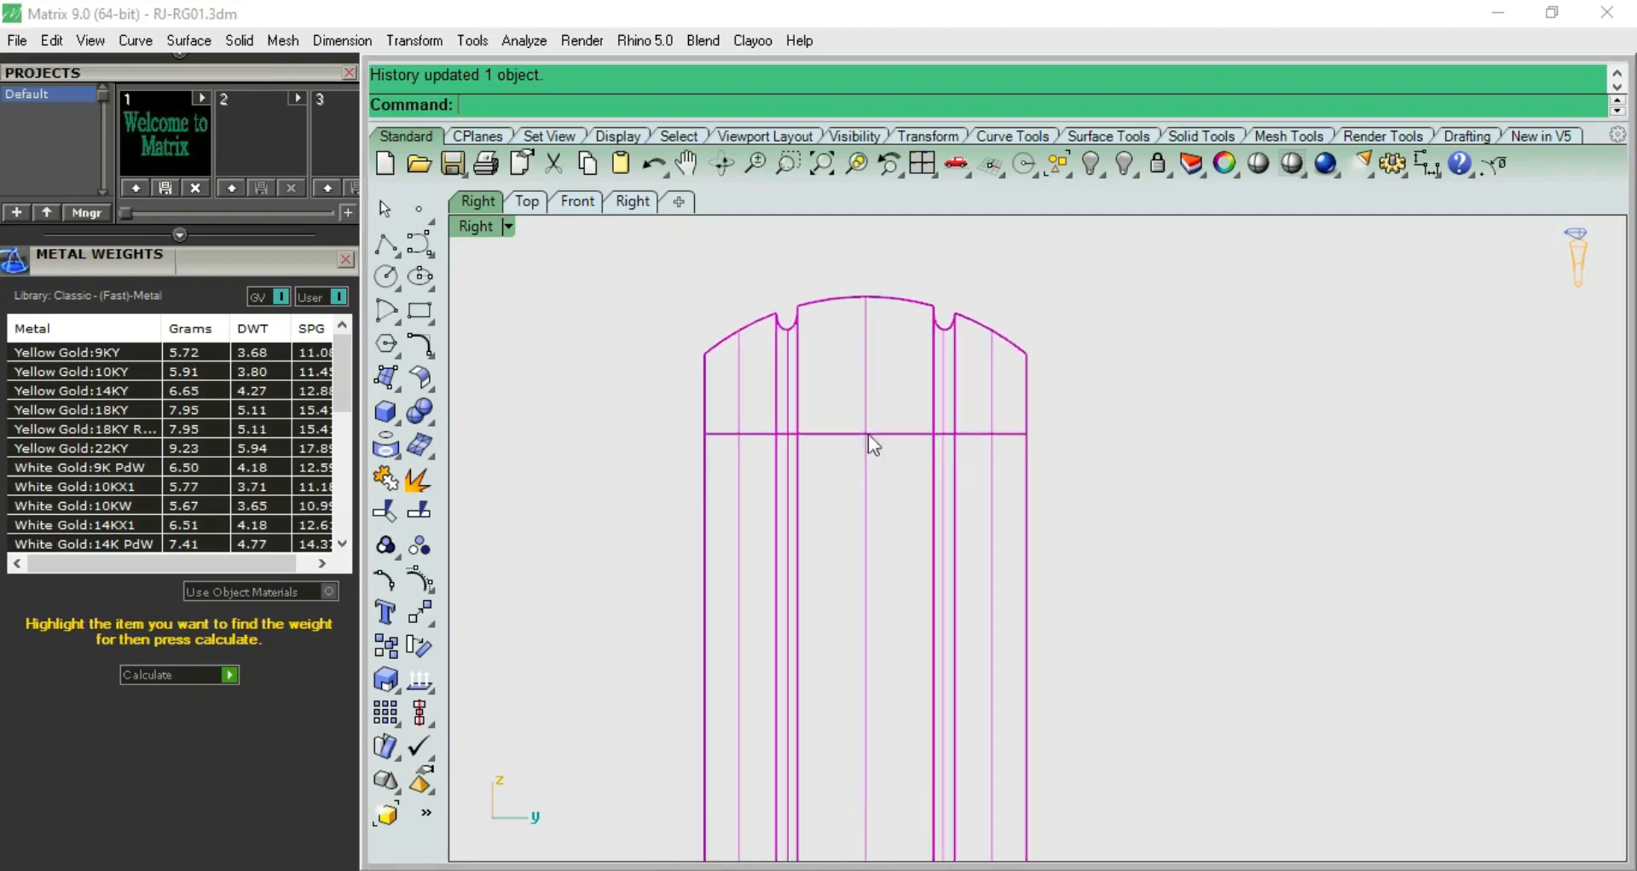
click(231, 674)
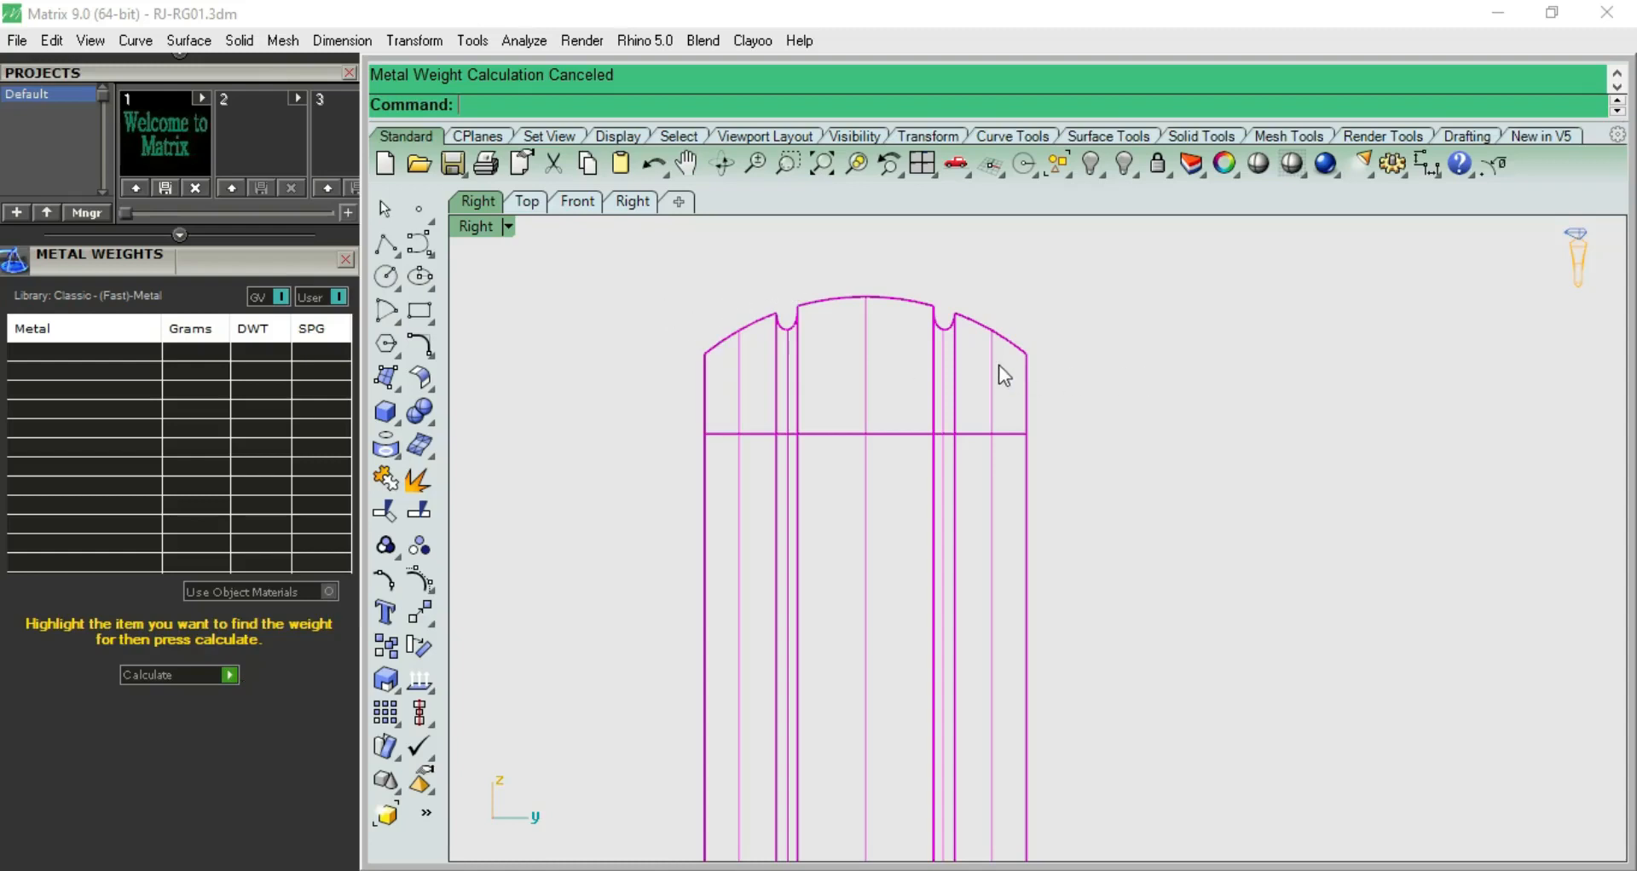
Deselect the band and measure its overall width between the two outer side edges with a temporary dimension
scroll(999, 365, down, 3)
scroll(999, 365, up, 2)
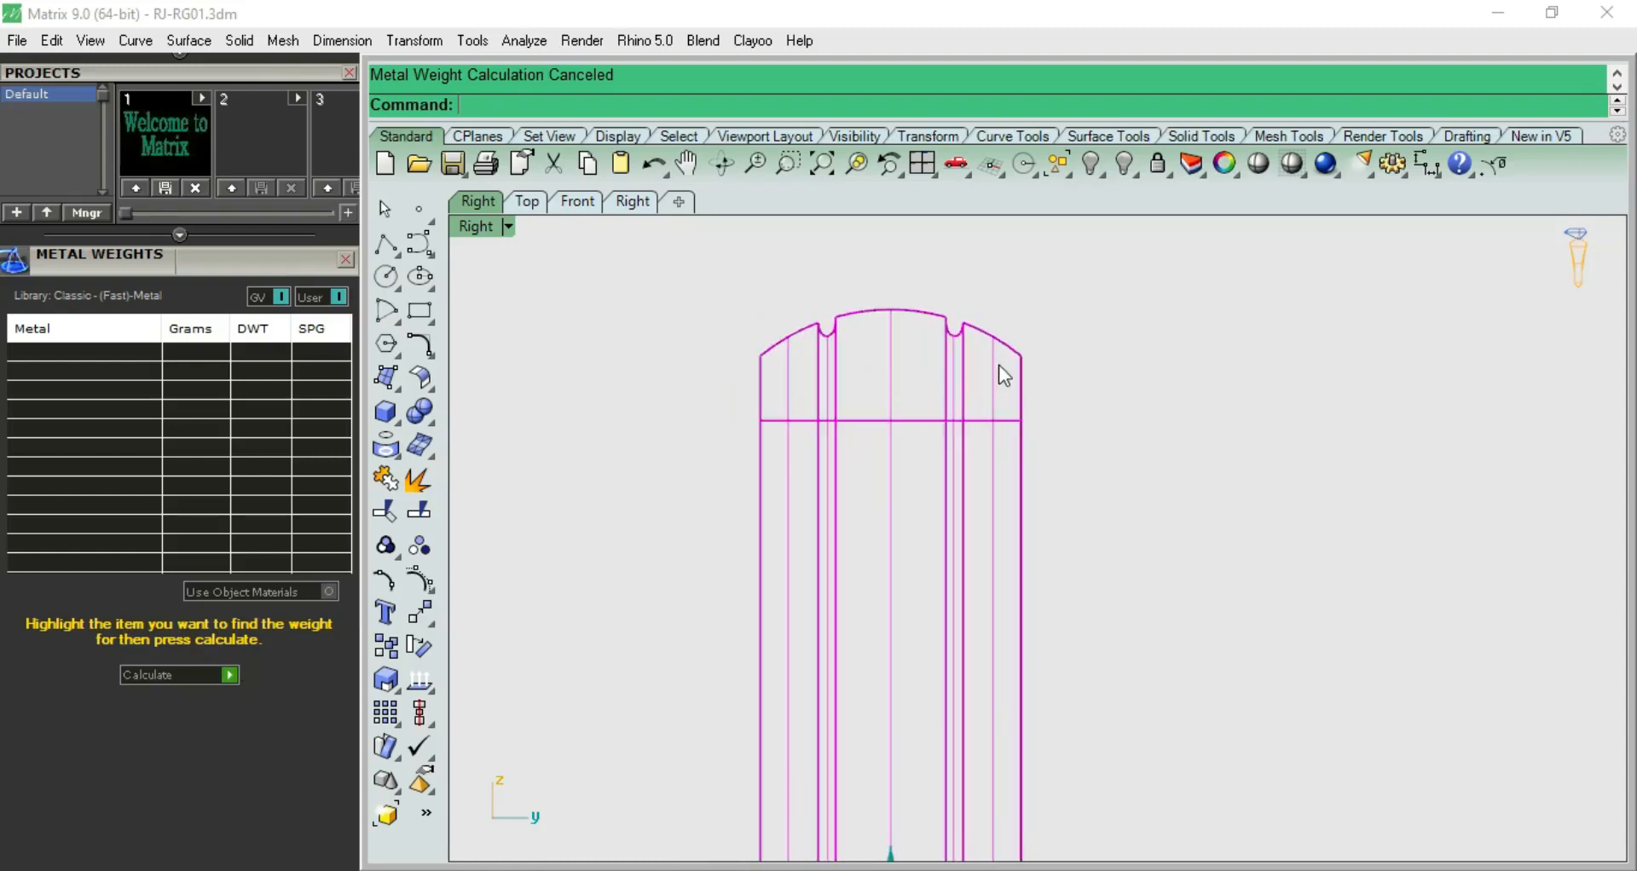
scroll(1072, 377, down, 3)
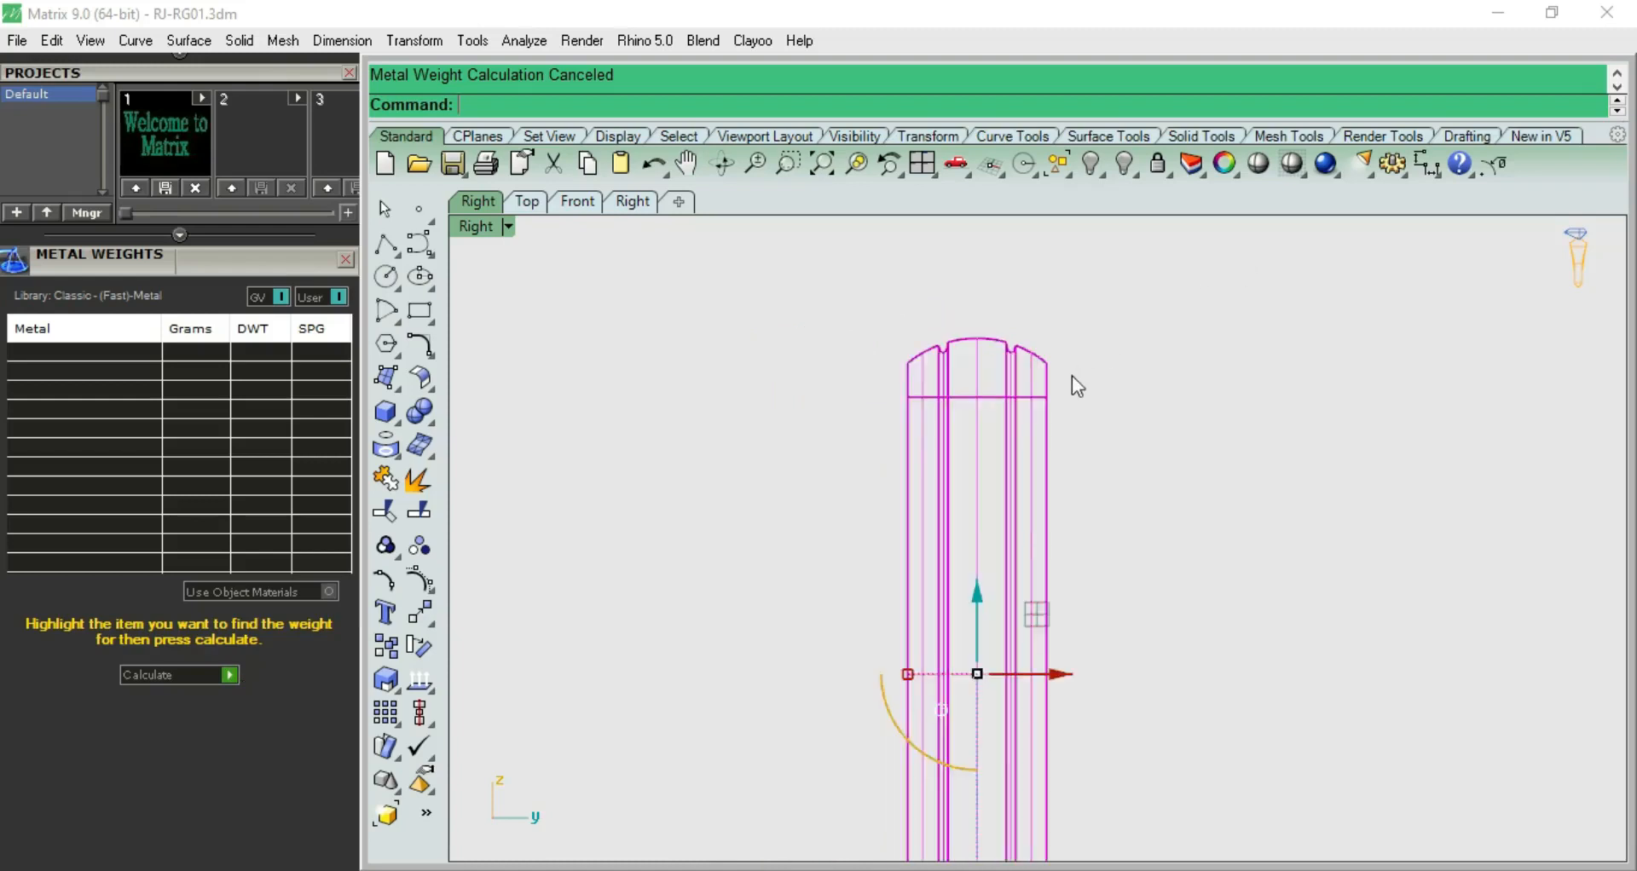
key(ctrl+F1)
key(ctrl+F3)
click(1107, 339)
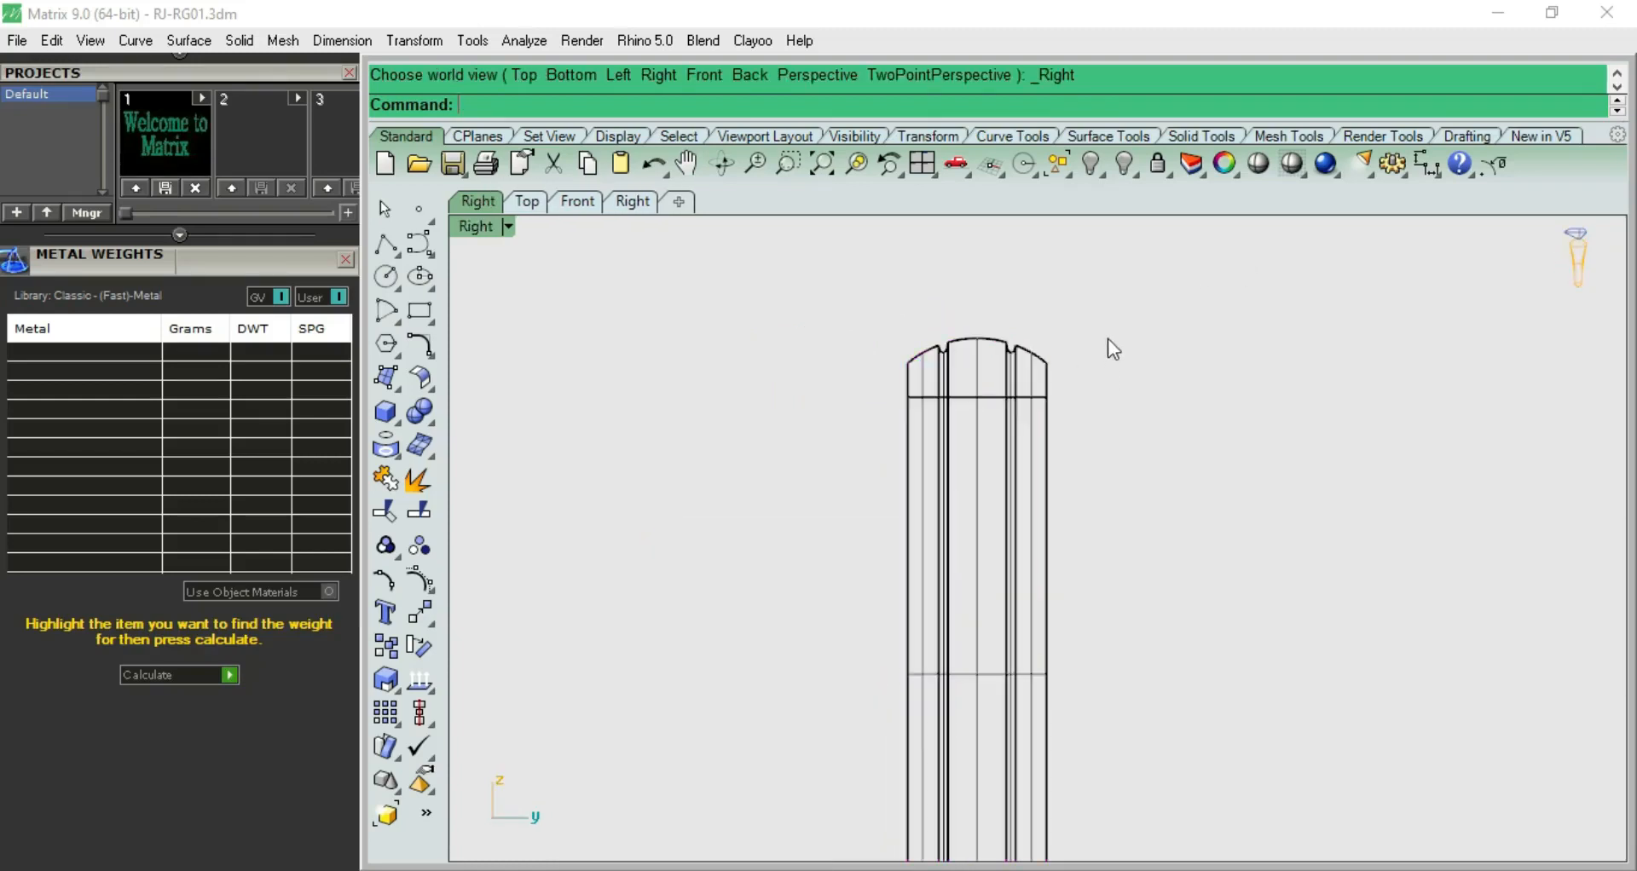
scroll(1089, 352, up, 2)
scroll(935, 382, up, 2)
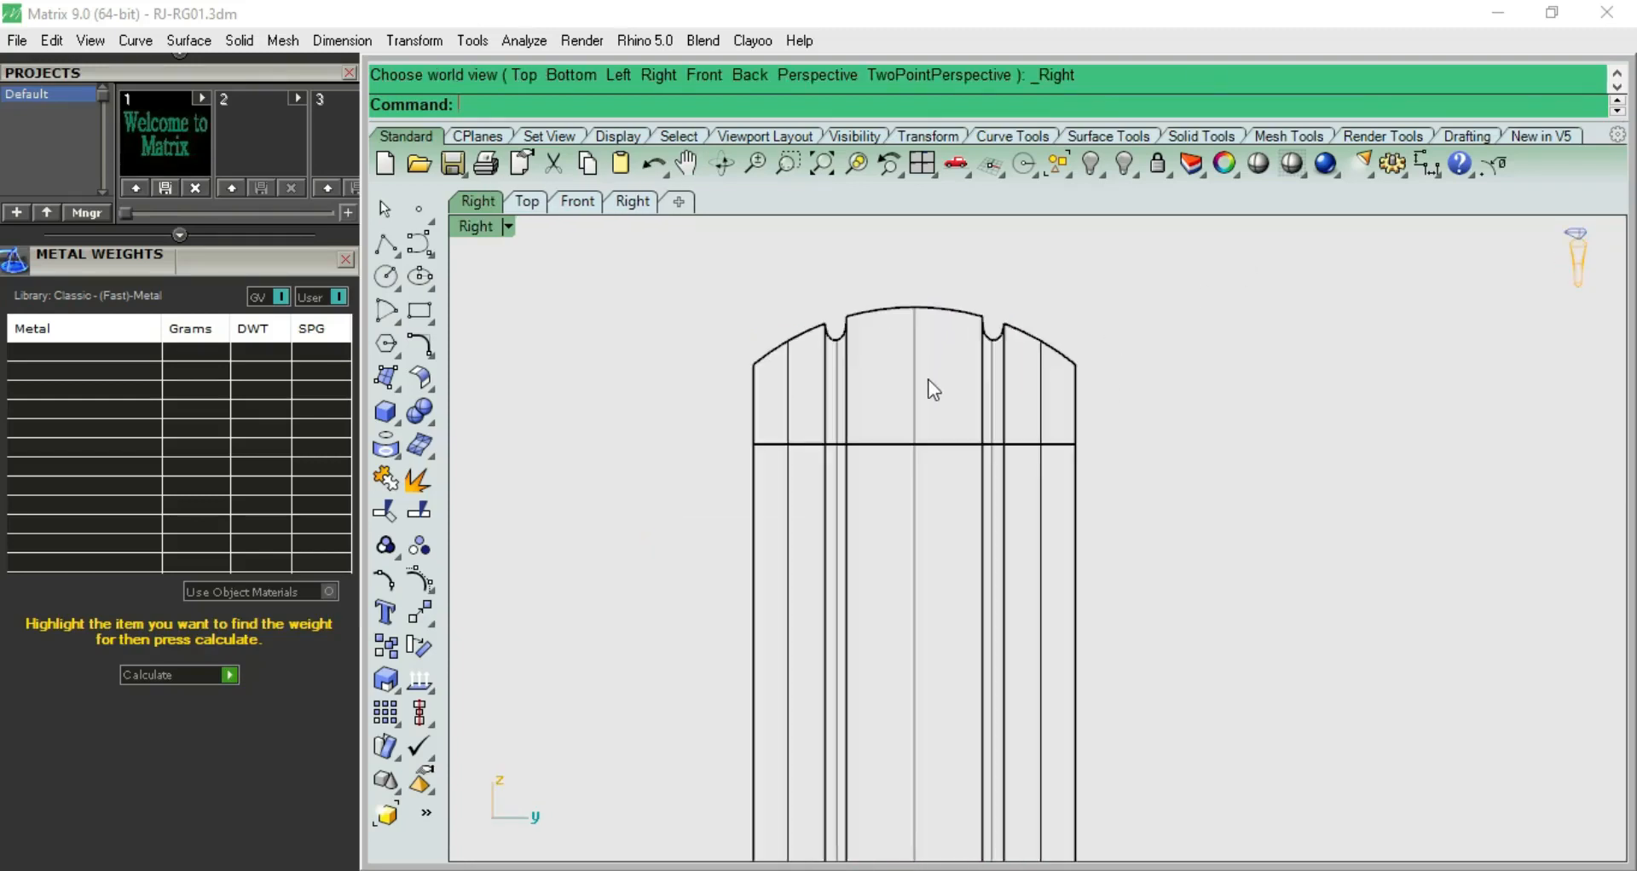
click(1426, 163)
click(753, 362)
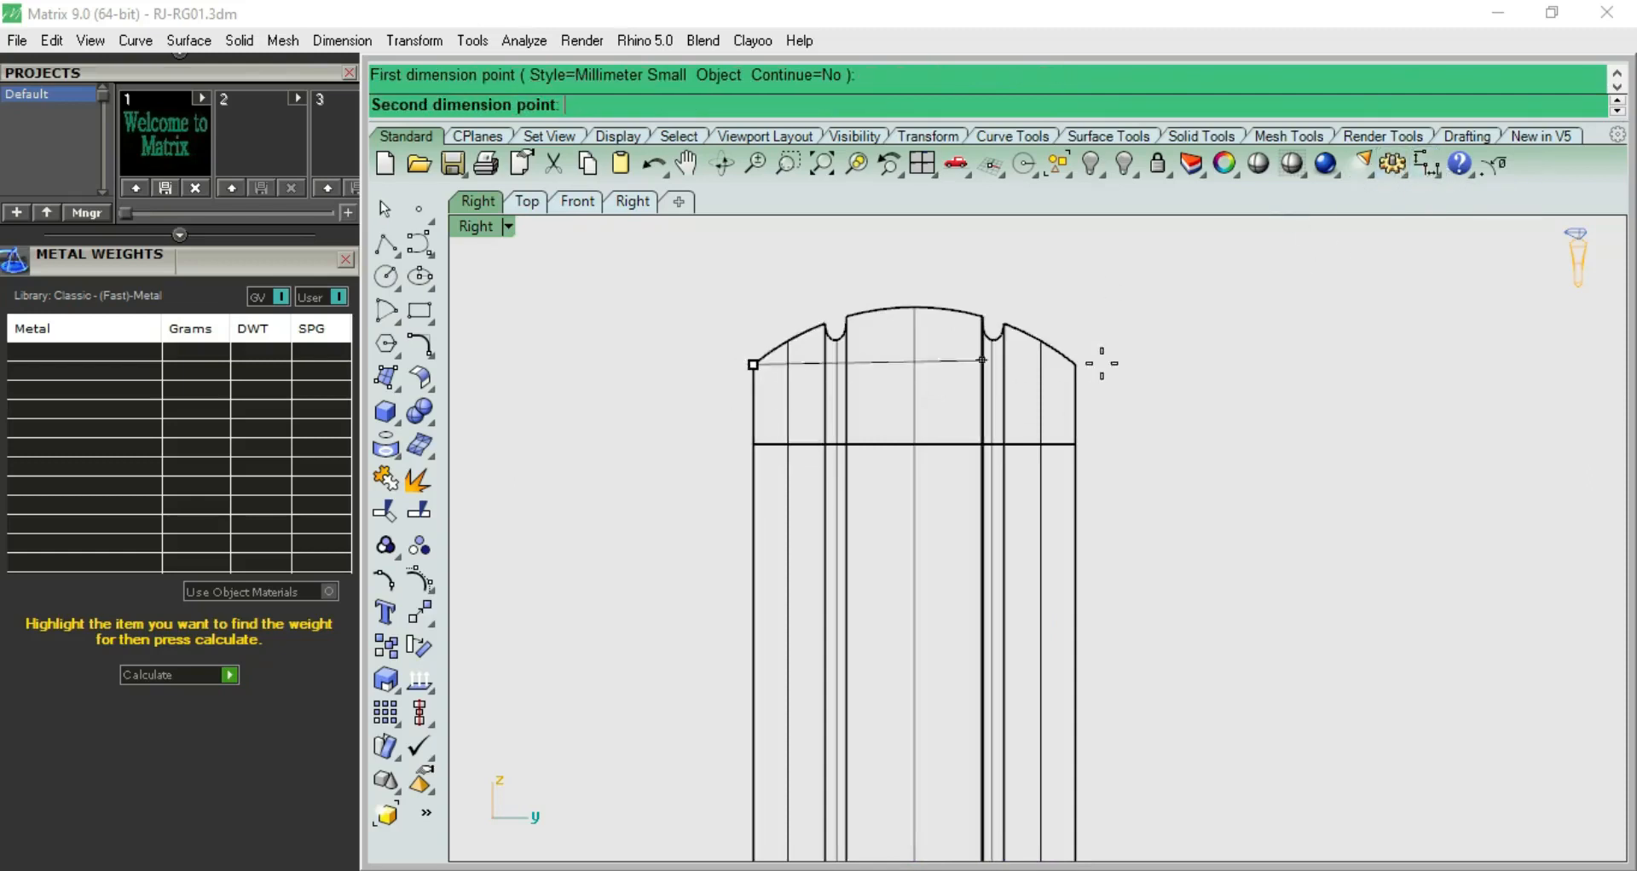
click(1071, 396)
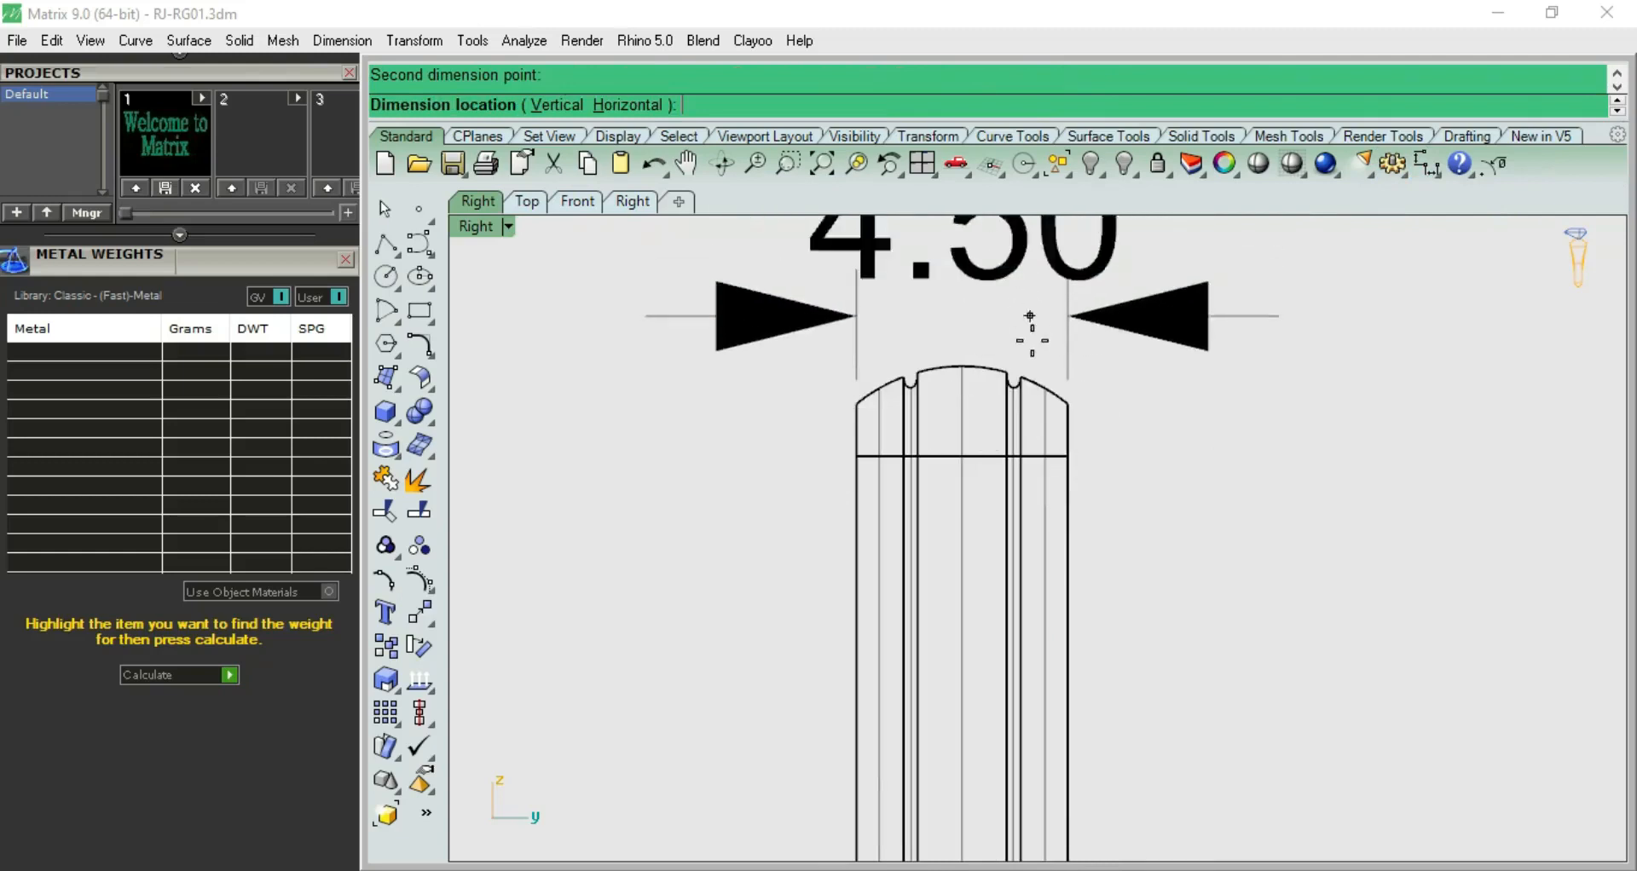
key(Escape)
Preview the thinned band shaded from the top and the right side
scroll(1031, 348, down, 9)
key(F6)
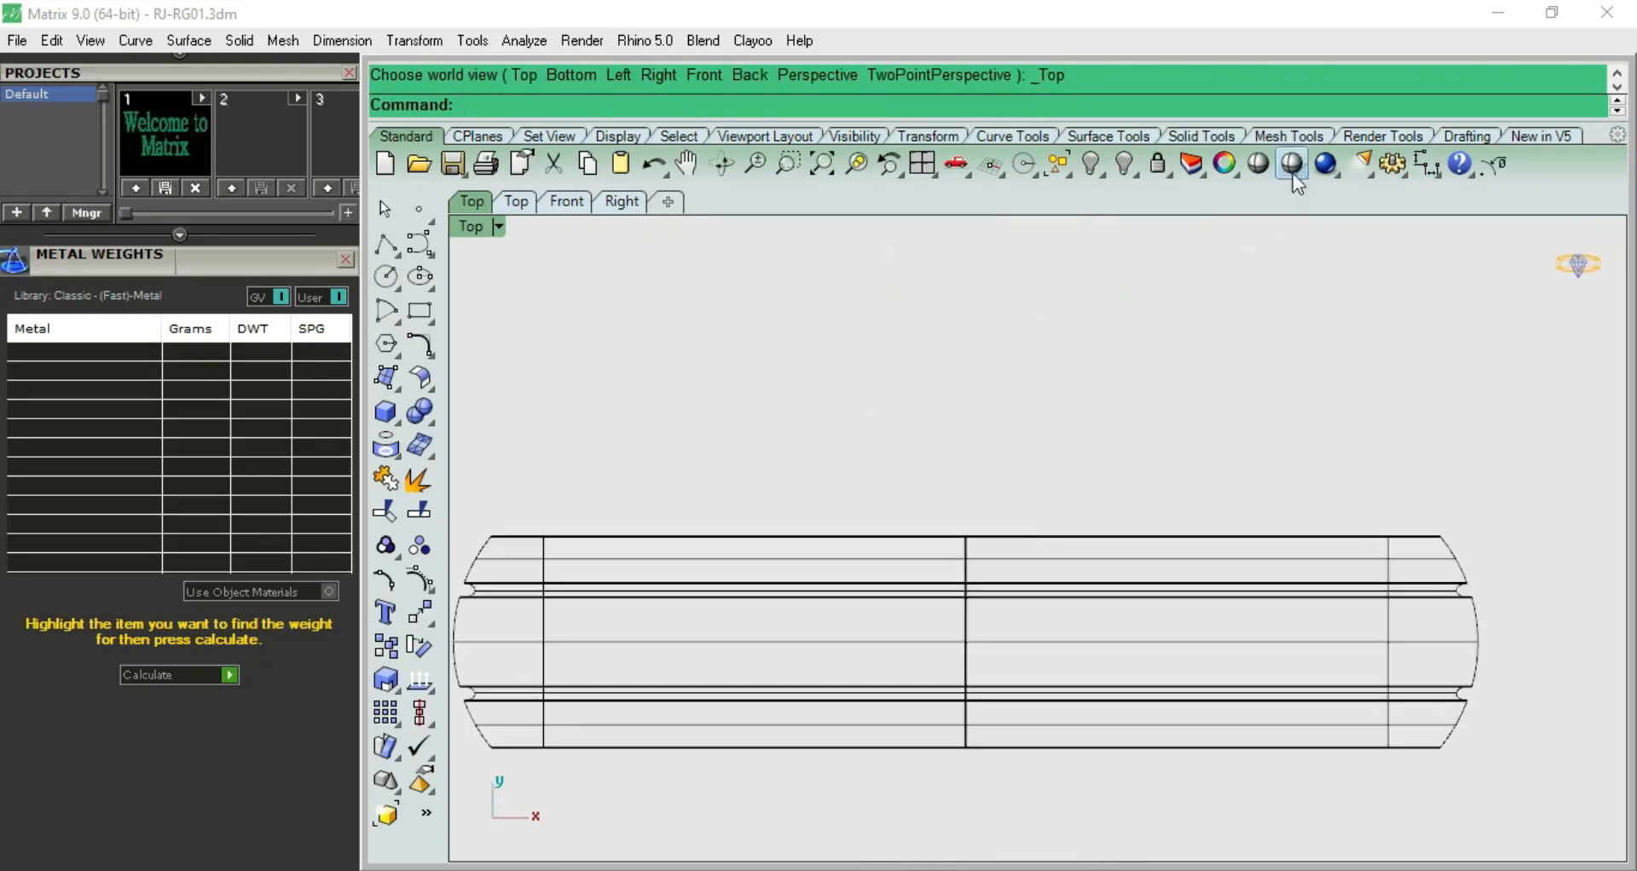
click(1292, 164)
key(F8)
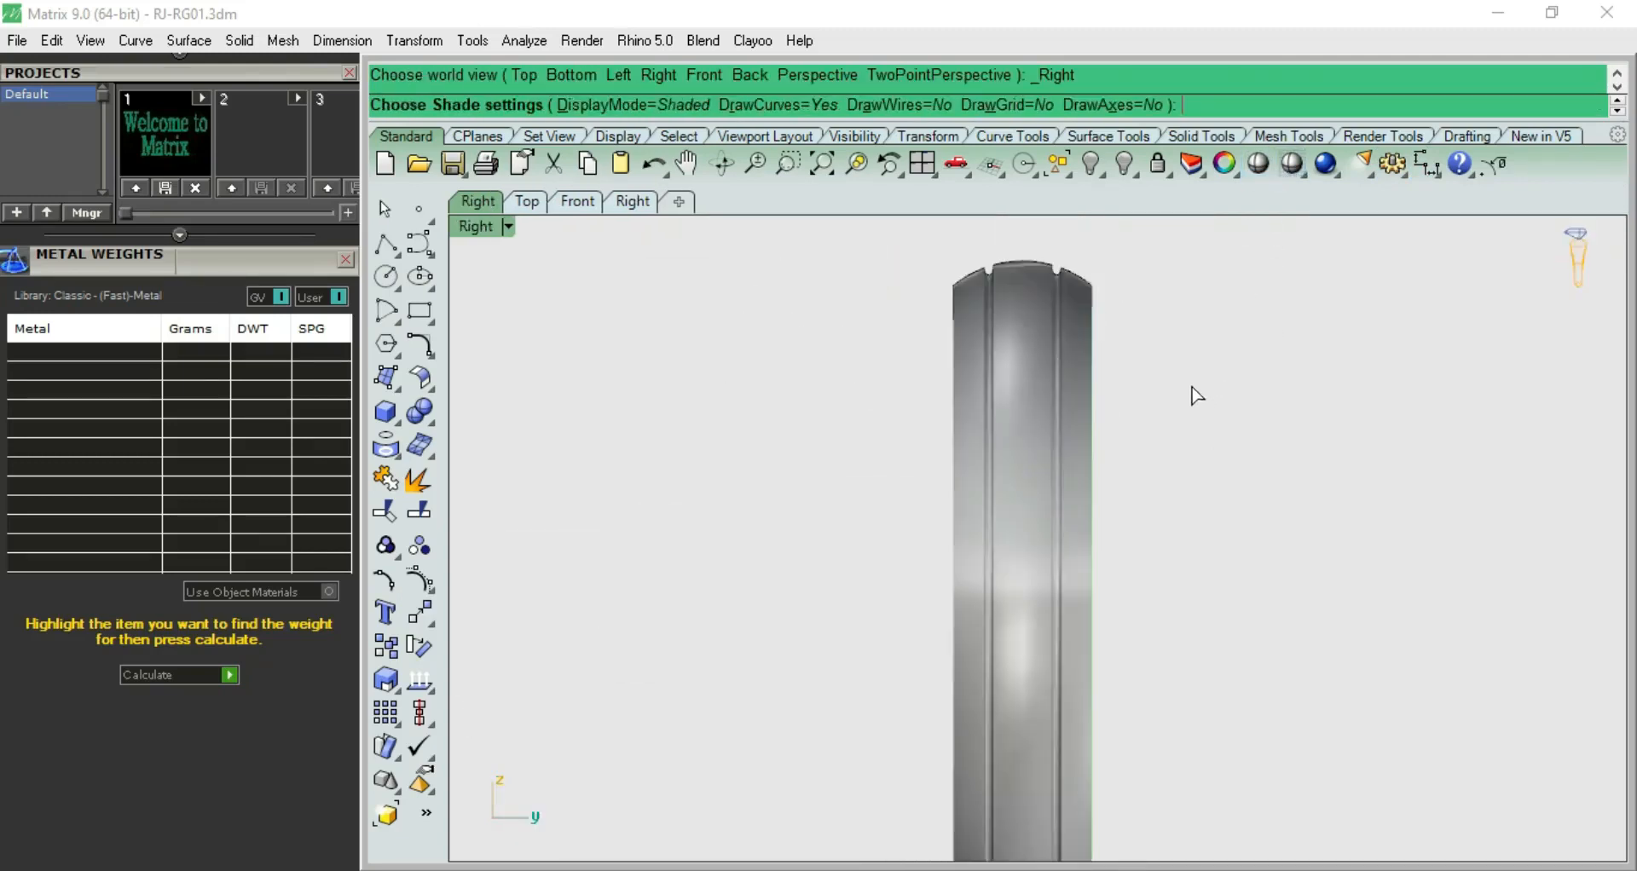
key(Escape)
Select the thinned band, calculate its metal weights, and clear the selection
scroll(1191, 389, up, 5)
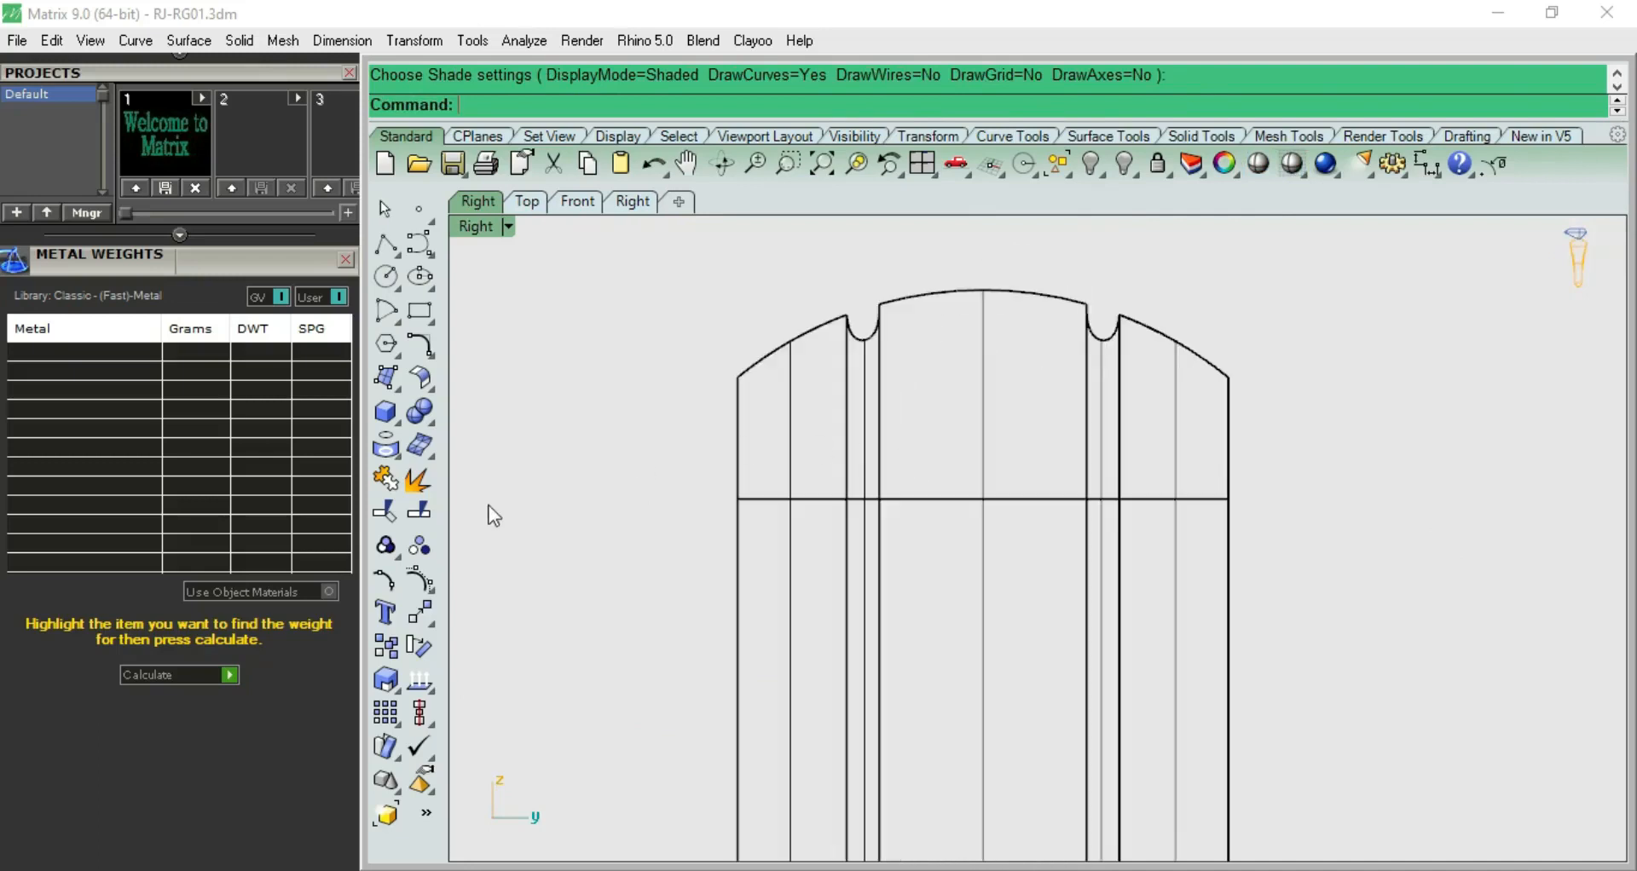
key(ctrl+a)
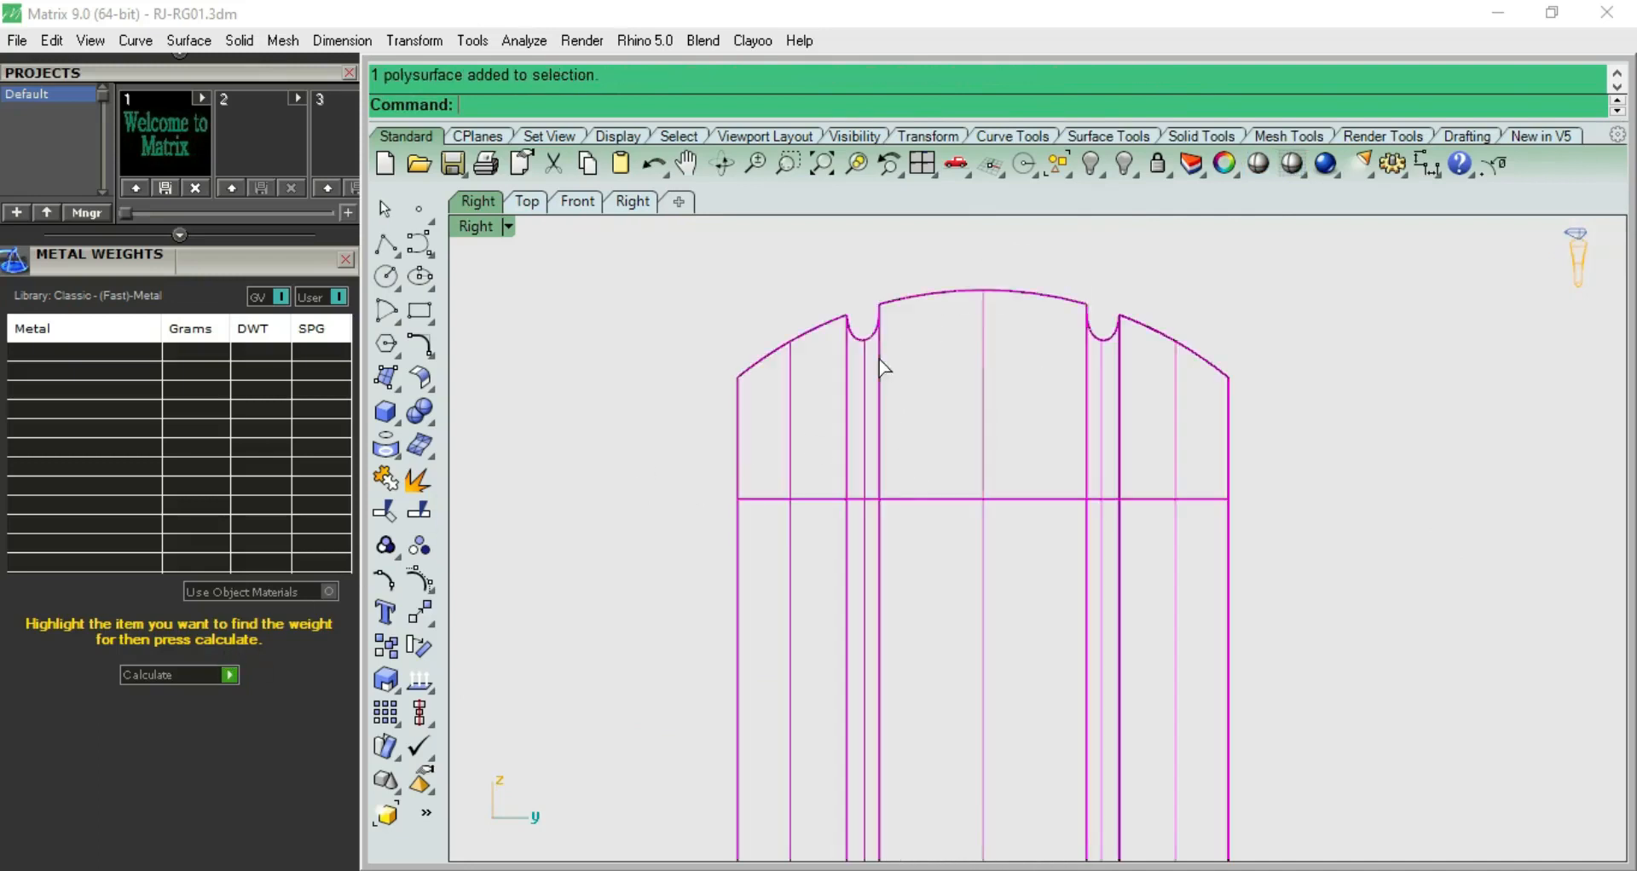
click(228, 674)
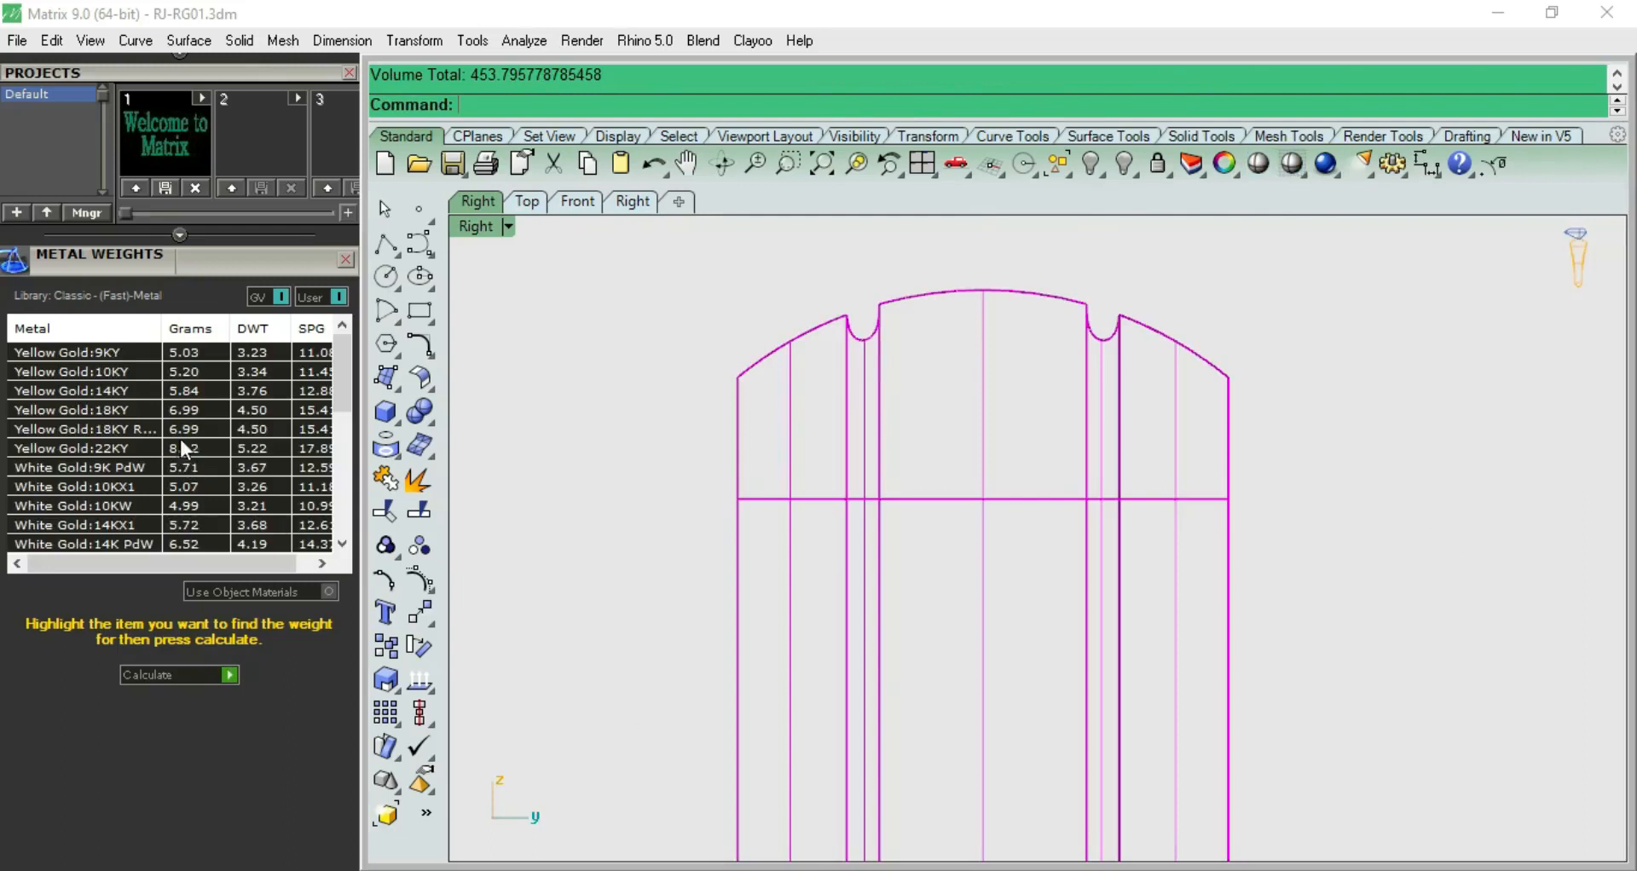
click(830, 301)
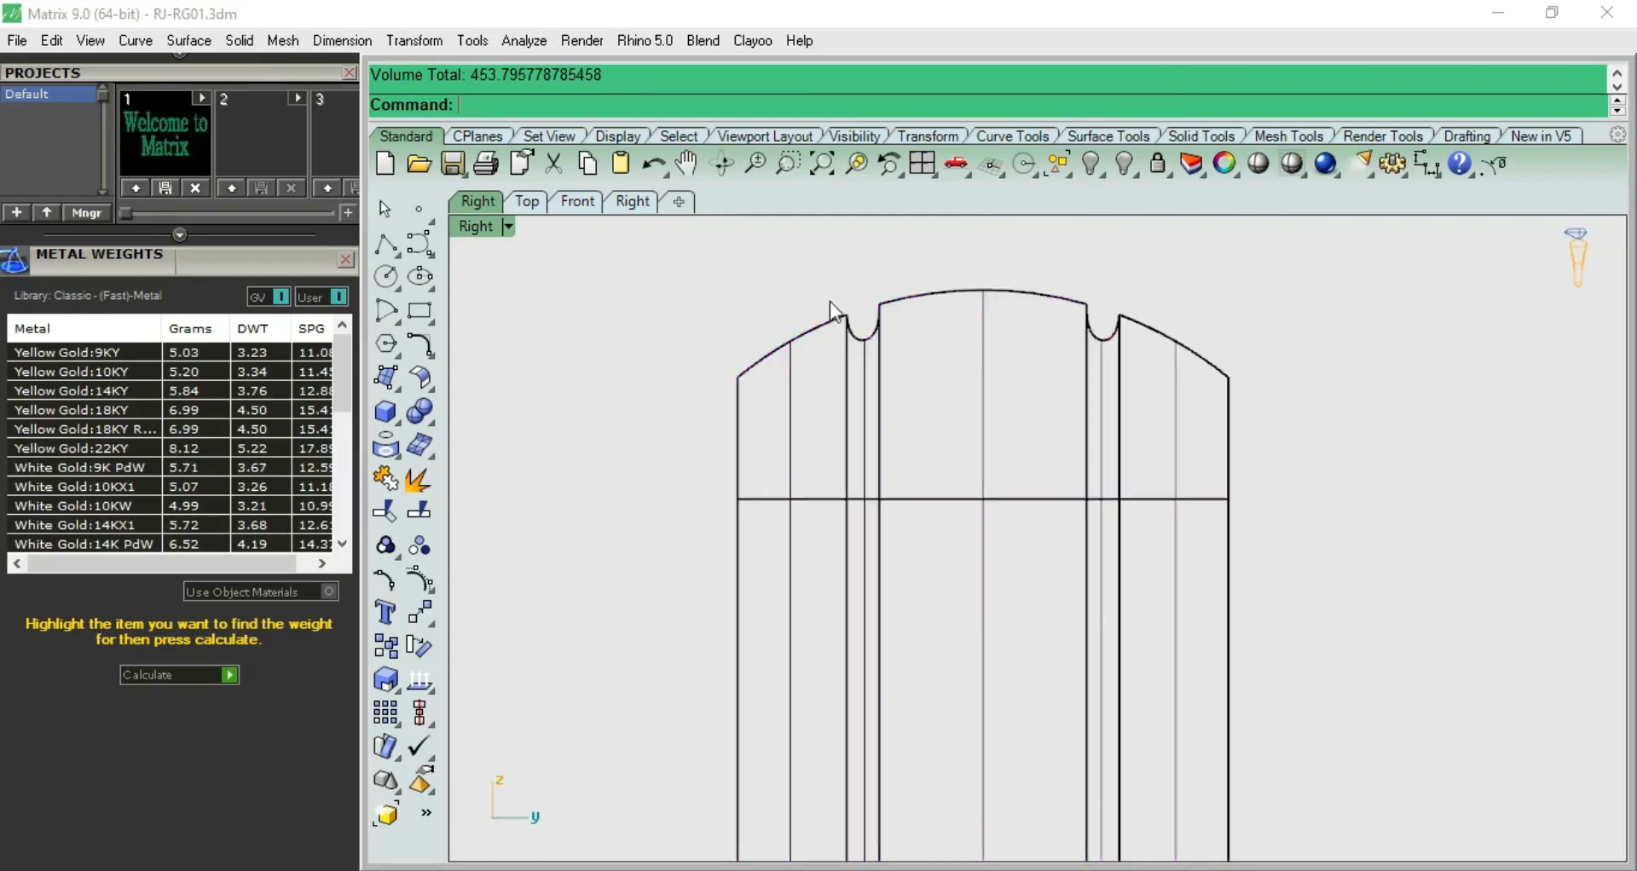
Examine the thinned band shaded in perspective and from the side
scroll(831, 302, down, 6)
key(F5)
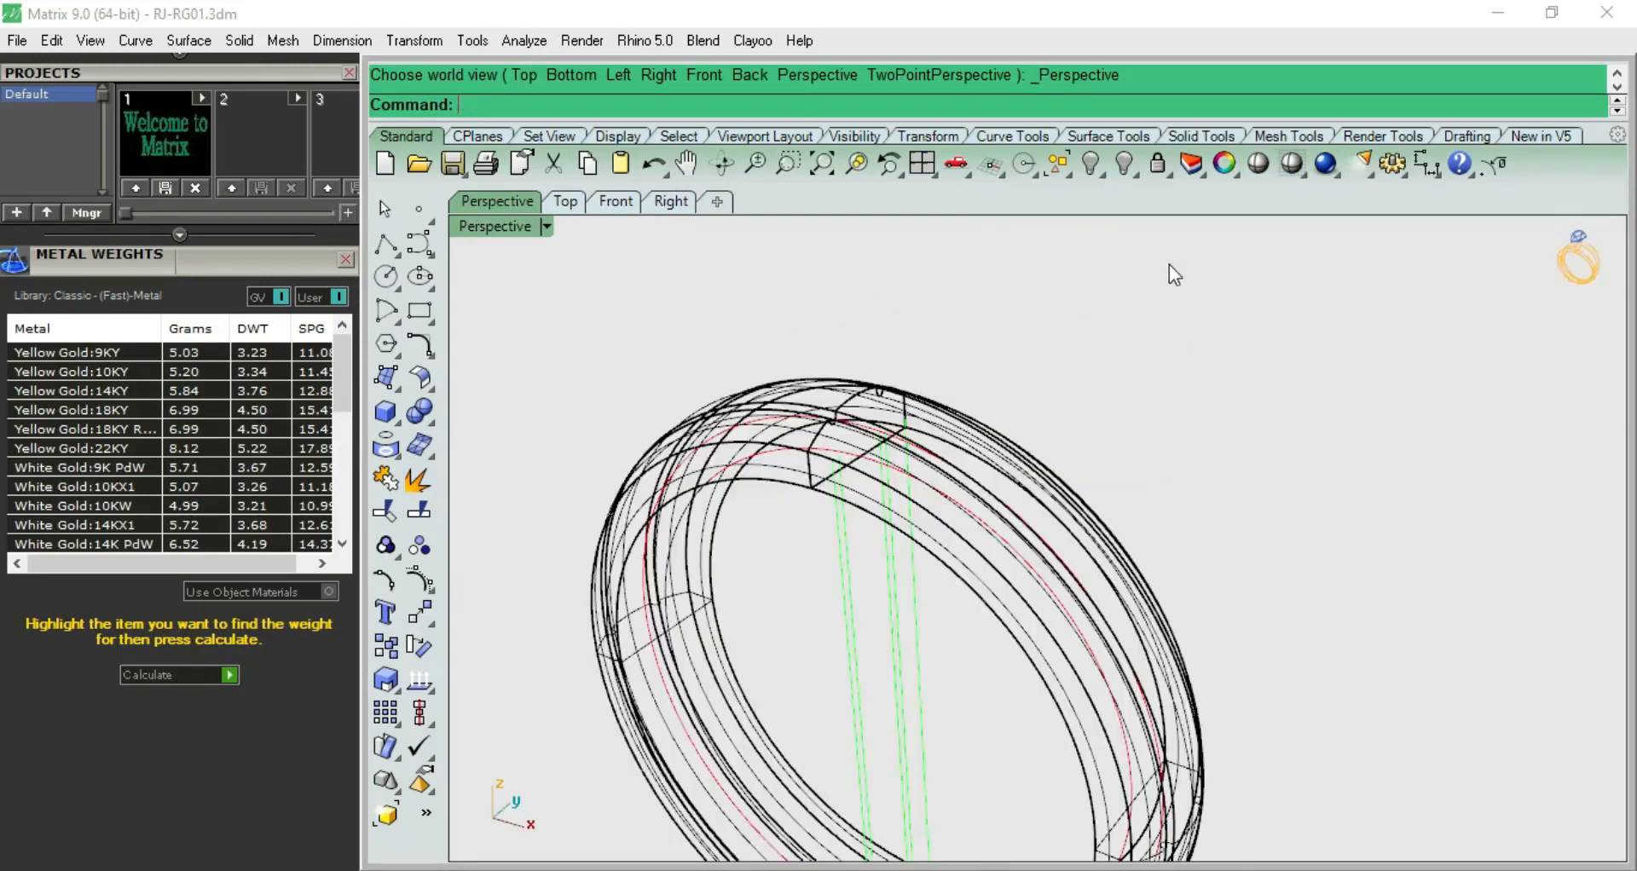
click(1250, 166)
mouse_move(1108, 376)
right_down()
mouse_move(989, 526)
mouse_move(1180, 296)
mouse_move(1059, 844)
mouse_move(954, 256)
mouse_move(862, 412)
mouse_move(932, 443)
mouse_move(1027, 362)
mouse_move(1008, 297)
mouse_move(742, 318)
mouse_move(930, 354)
right_up()
scroll(946, 373, down, 5)
key(F3)
scroll(948, 375, down, 8)
key(Escape)
scroll(989, 408, up, 6)
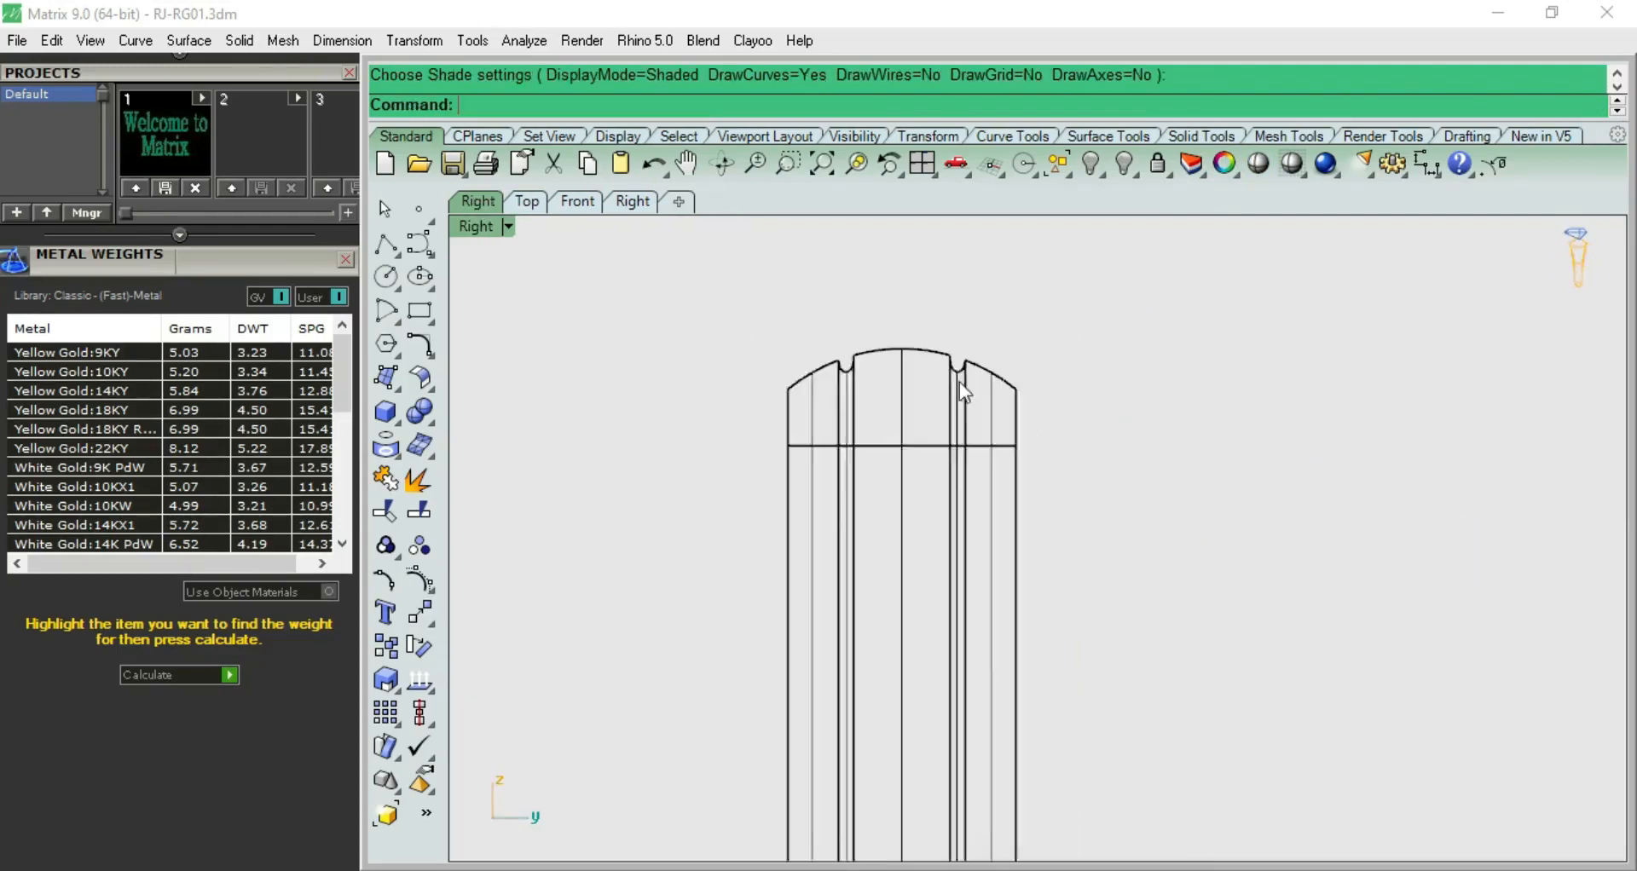
Inspect the whole ring in side and perspective wireframe views, and in a shaded perspective preview
scroll(950, 365, up, 4)
click(966, 353)
click(984, 329)
scroll(983, 329, down, 8)
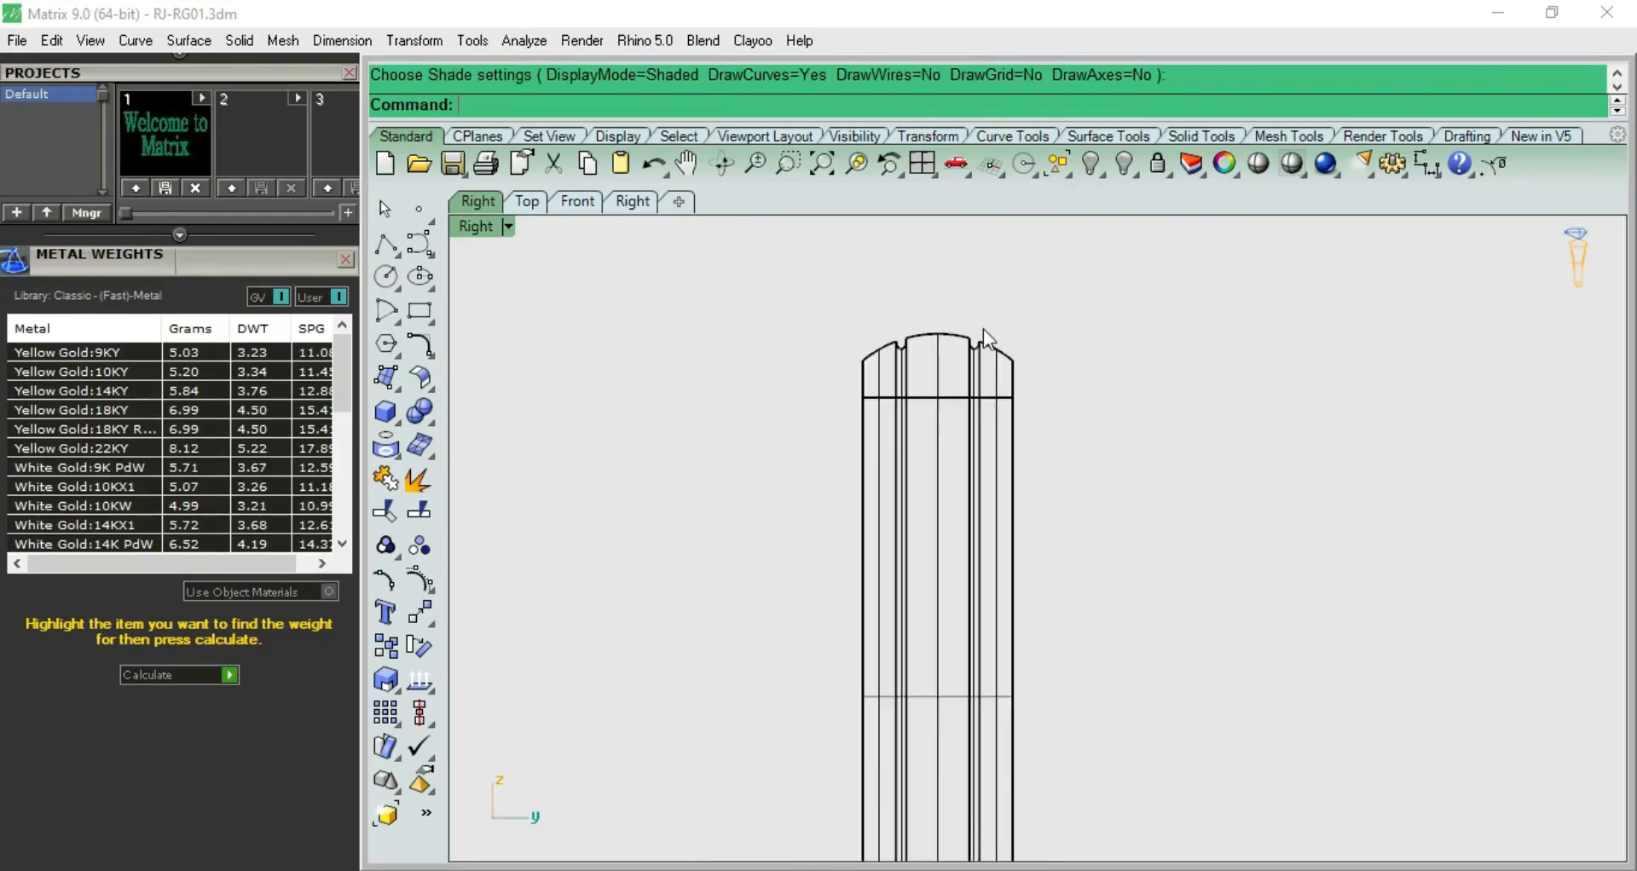
key(F1)
key(F2)
right_drag(1116, 490, 980, 391)
scroll(1002, 495, down, 5)
right_drag(1002, 495, 873, 466)
key(F3)
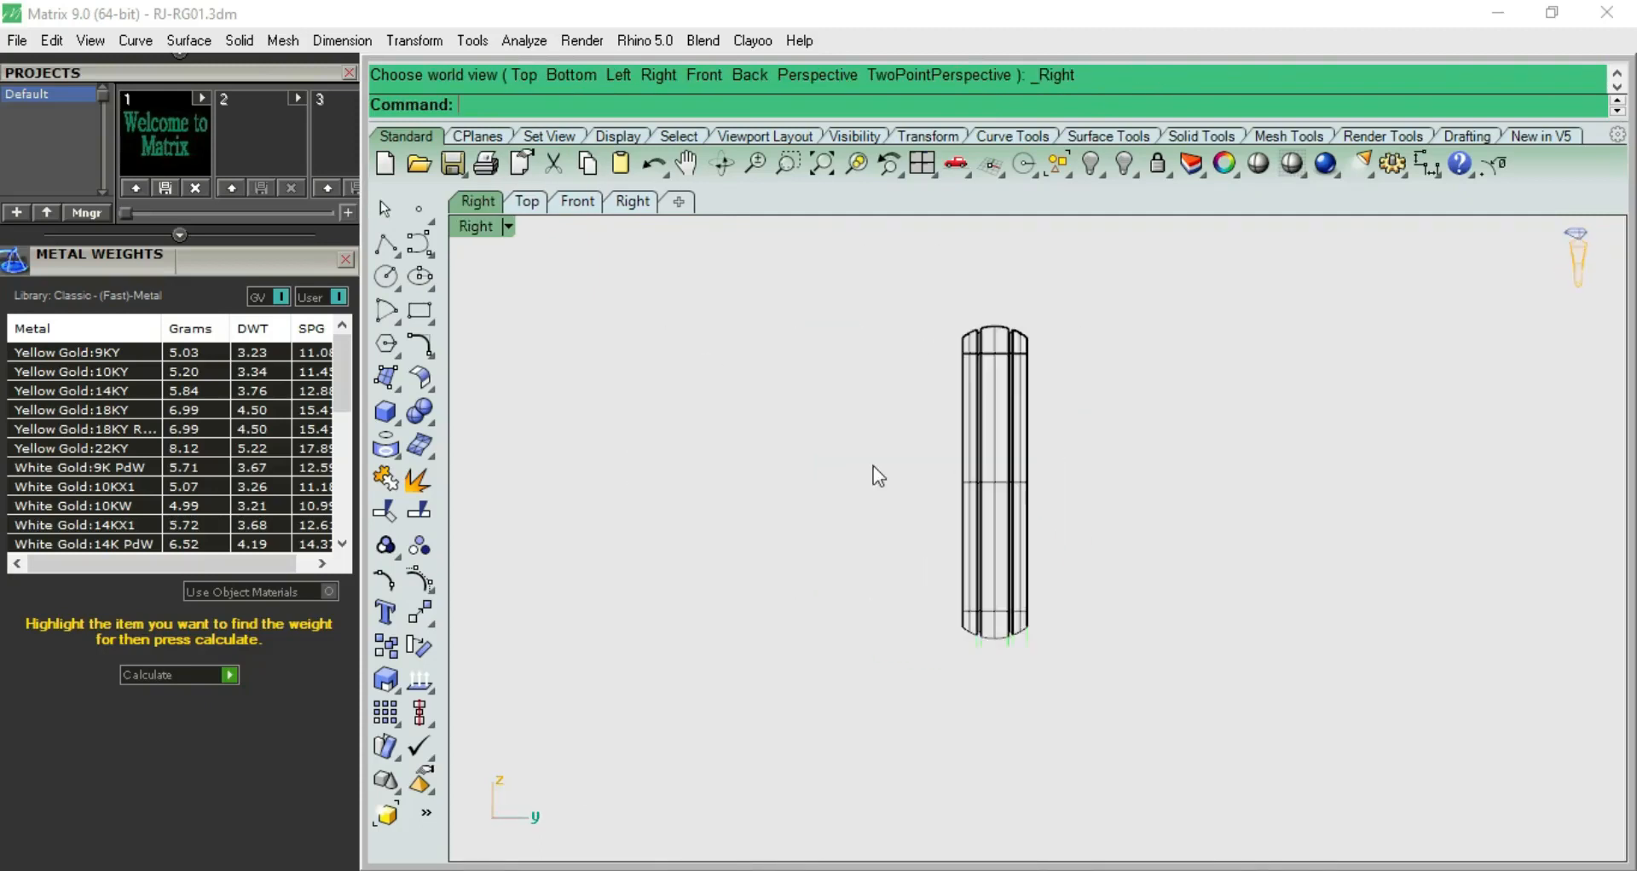
key(F4)
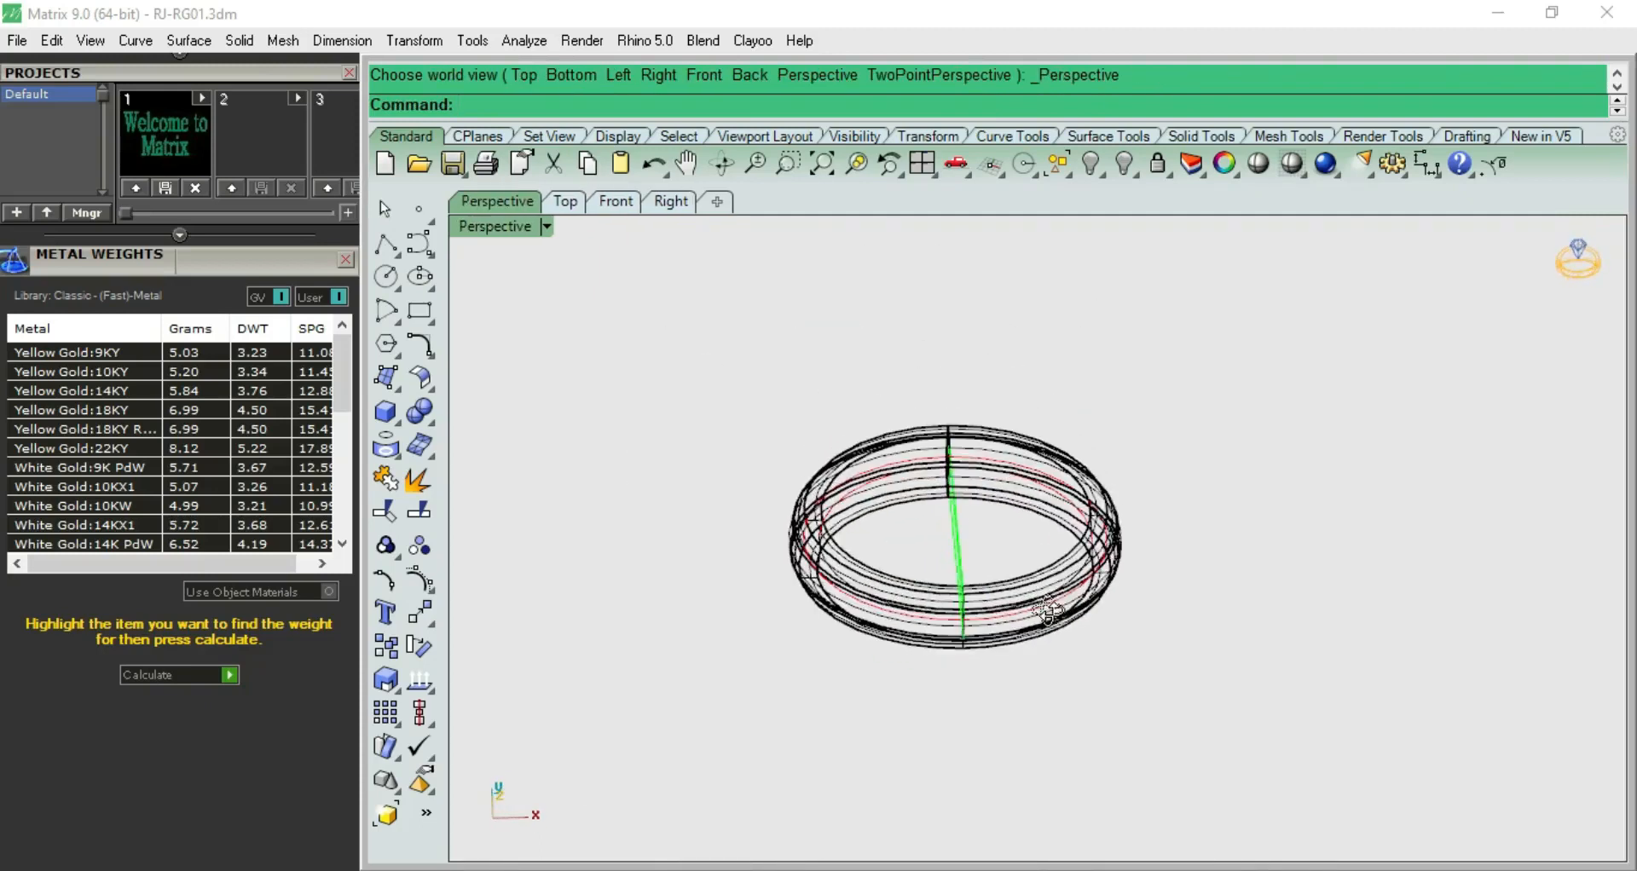
click(1267, 165)
scroll(1027, 583, up, 8)
mouse_move(994, 625)
right_down()
mouse_move(983, 593)
mouse_move(1010, 686)
right_up()
In the top view, draw a horizontal line from its midpoint at the band's upper-left corner, running past the opposite end
key(F1)
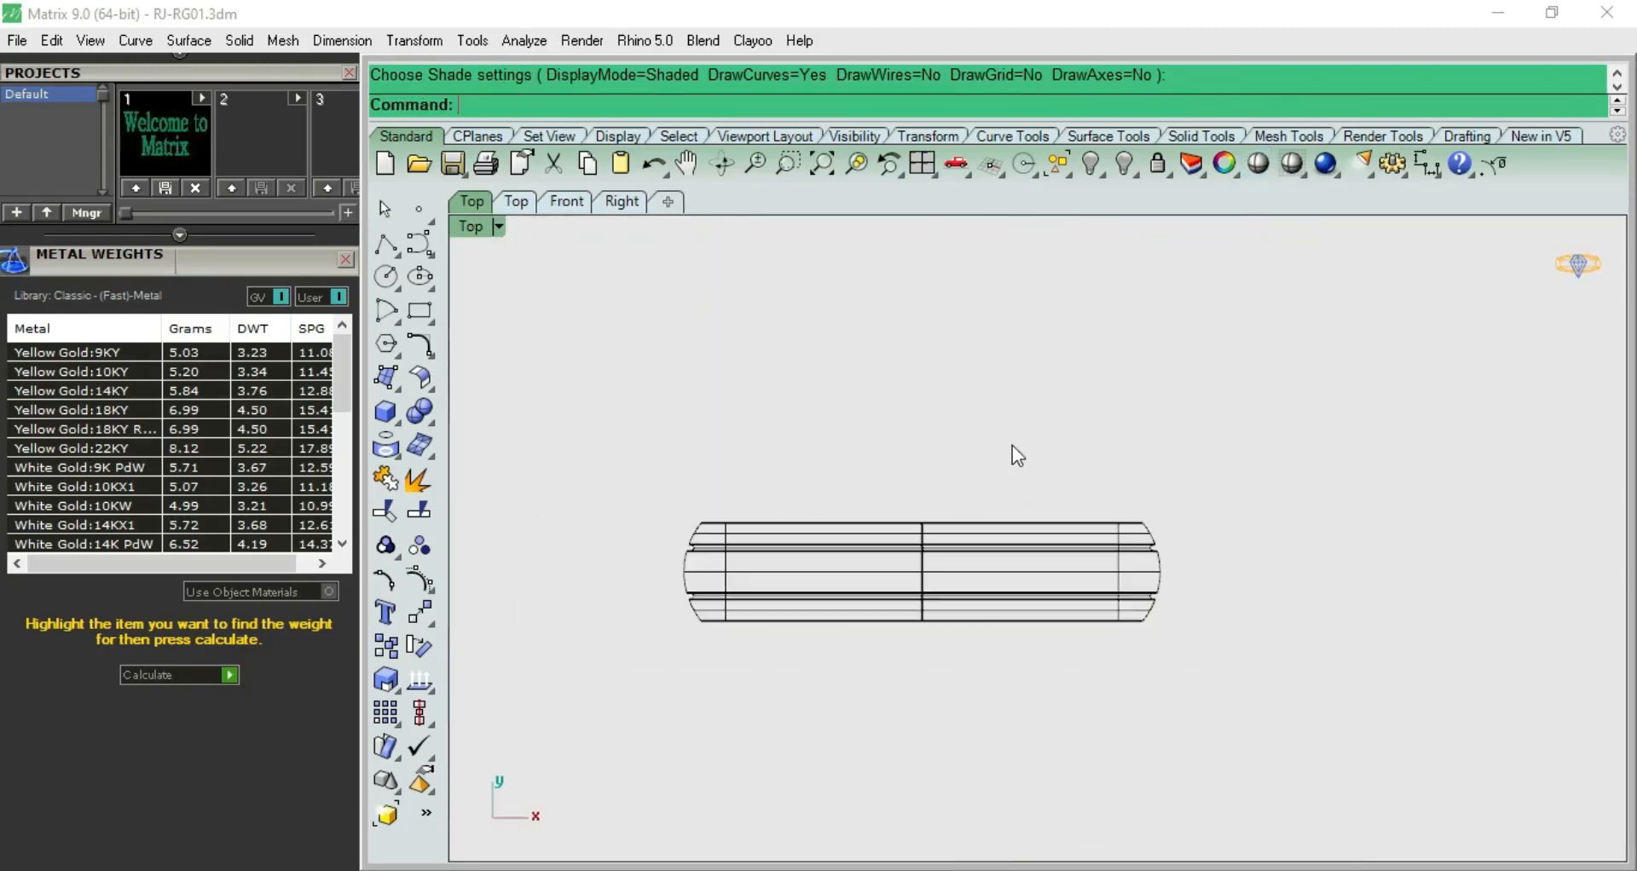
right_drag(961, 448, 974, 347)
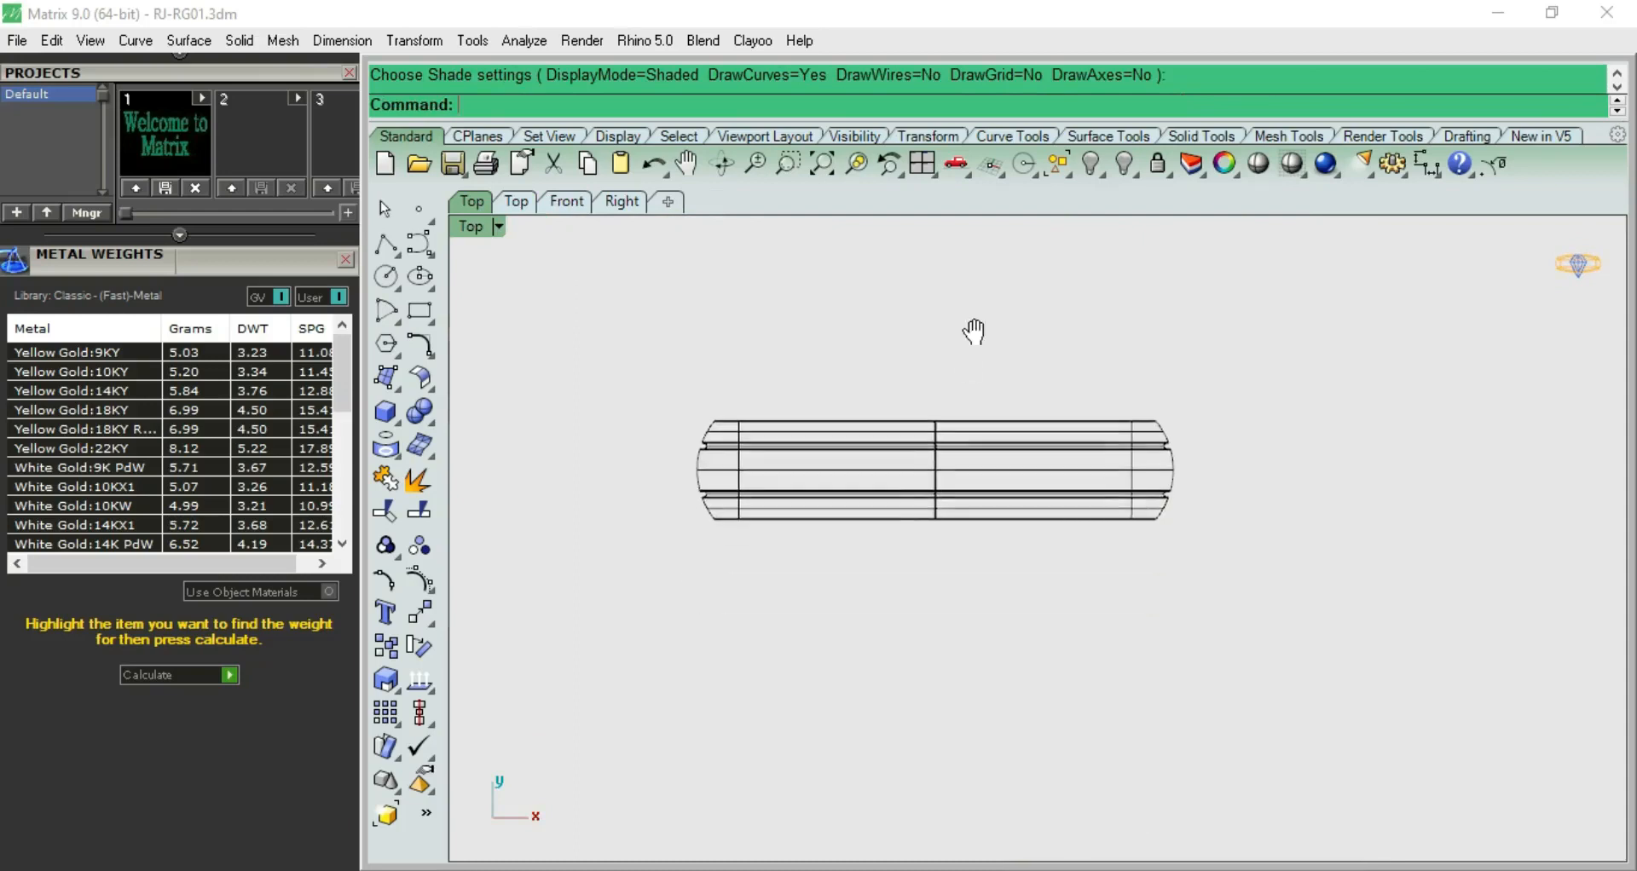
scroll(974, 346, up, 4)
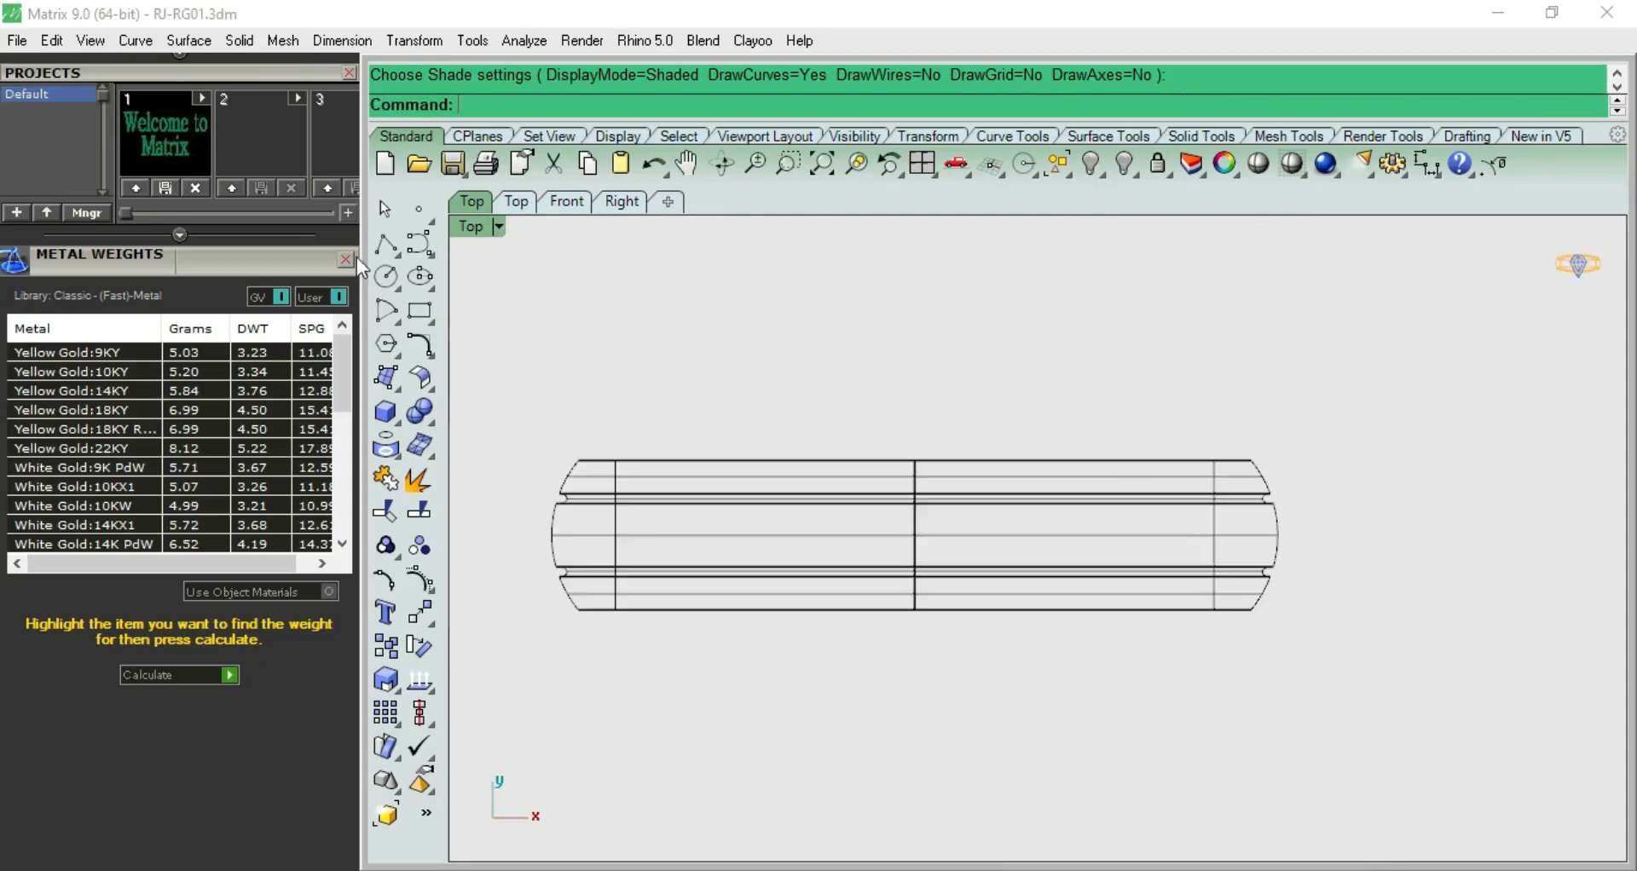
click(387, 245)
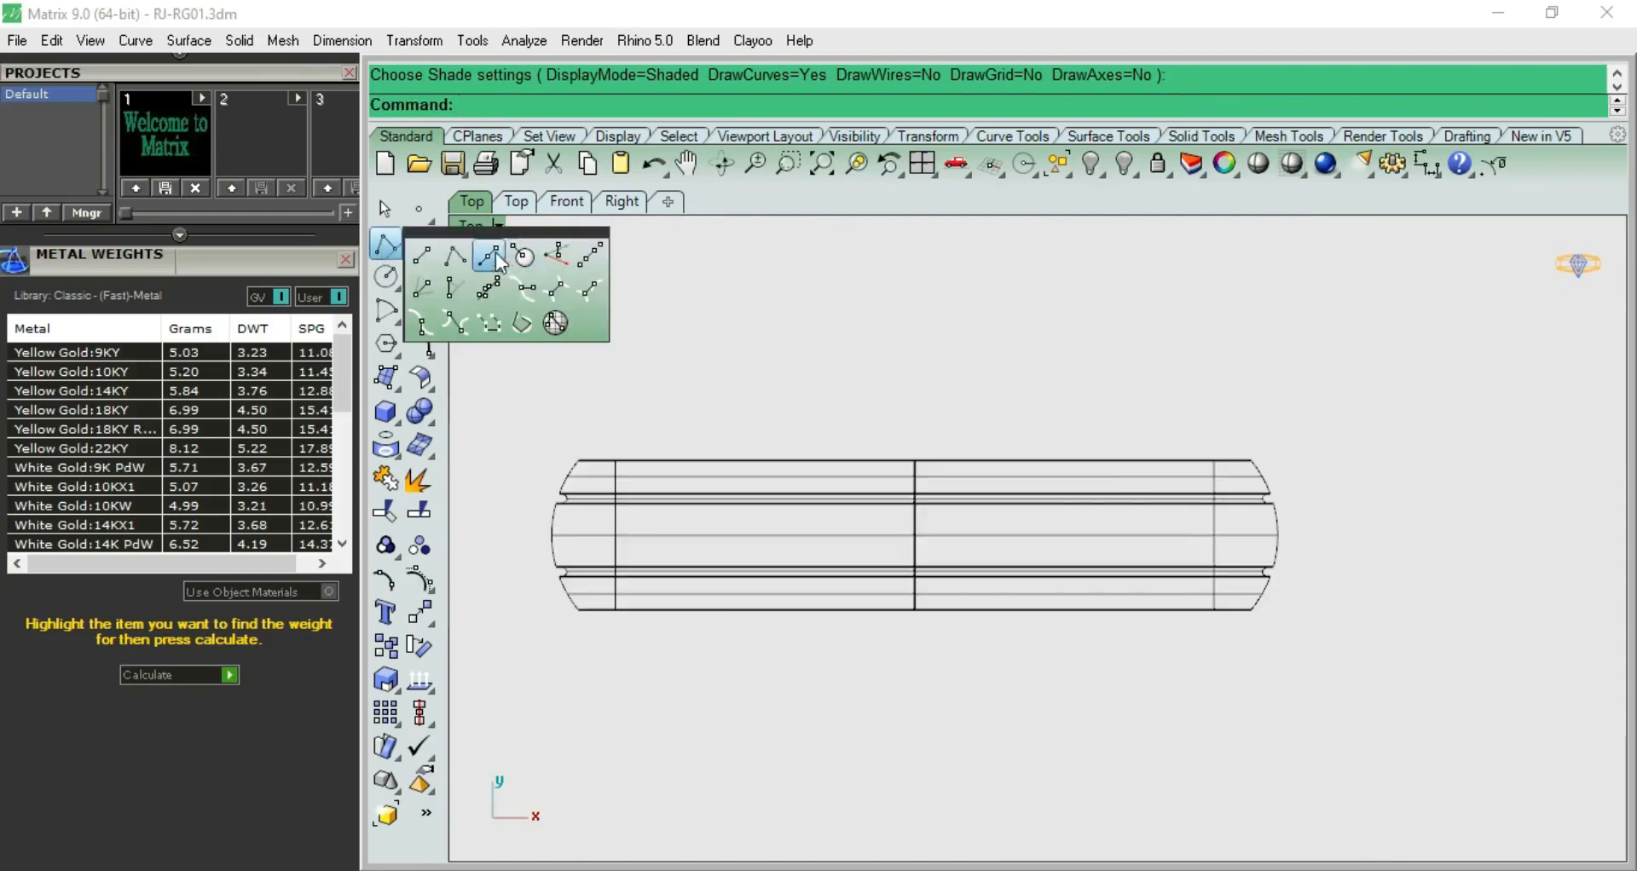
click(498, 261)
click(578, 460)
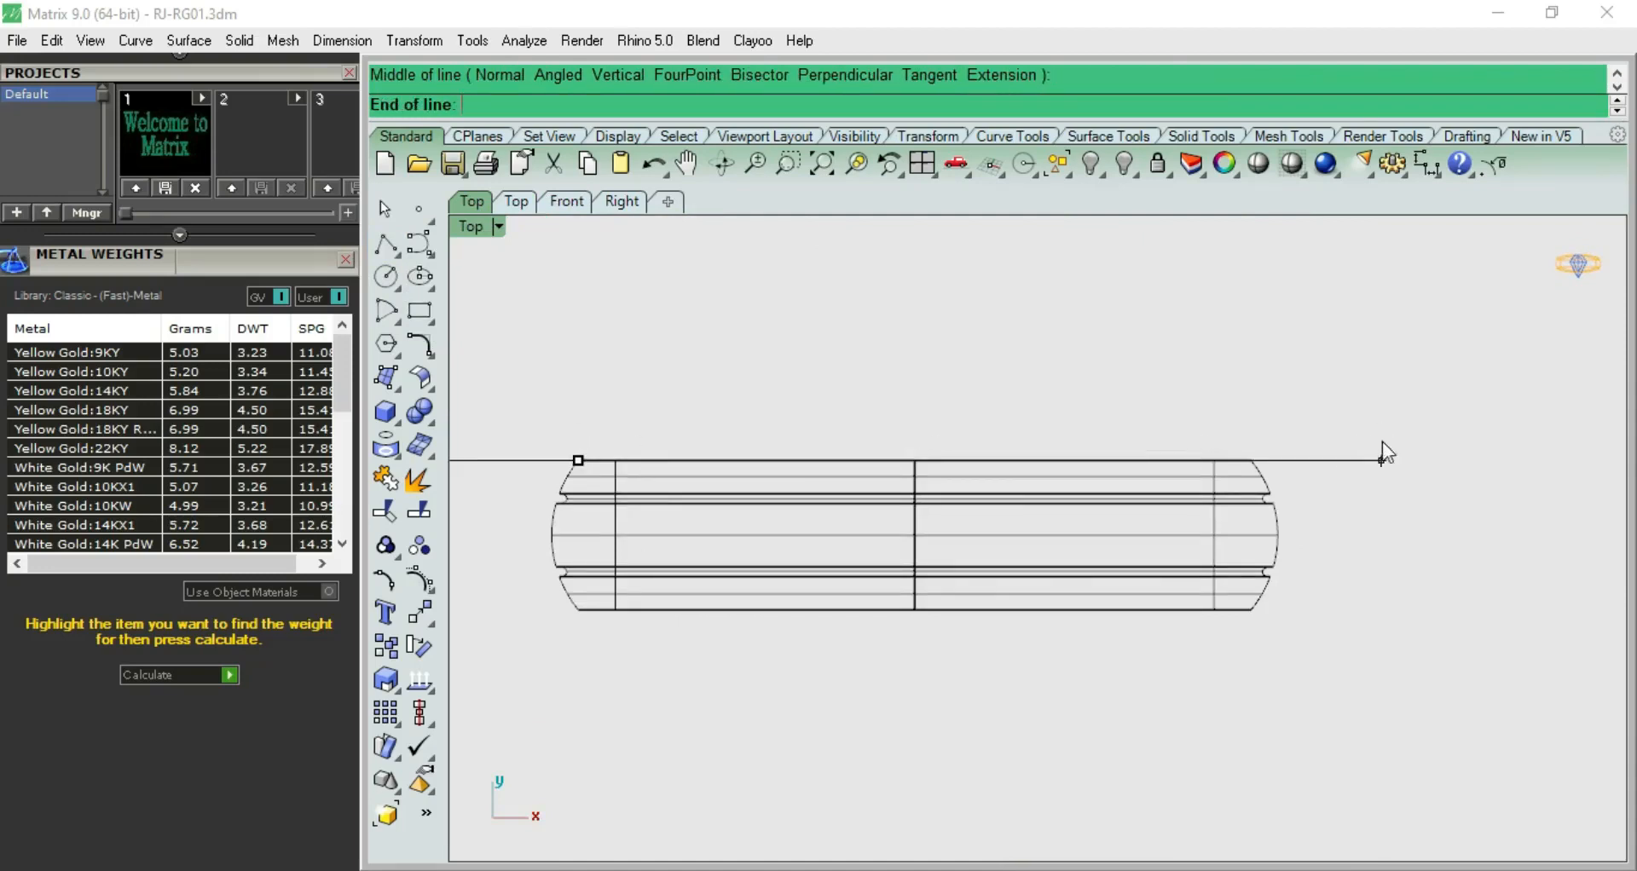
click(1379, 456)
Offset the horizontal edge line inward toward the band's centre
text(O)
key(Return)
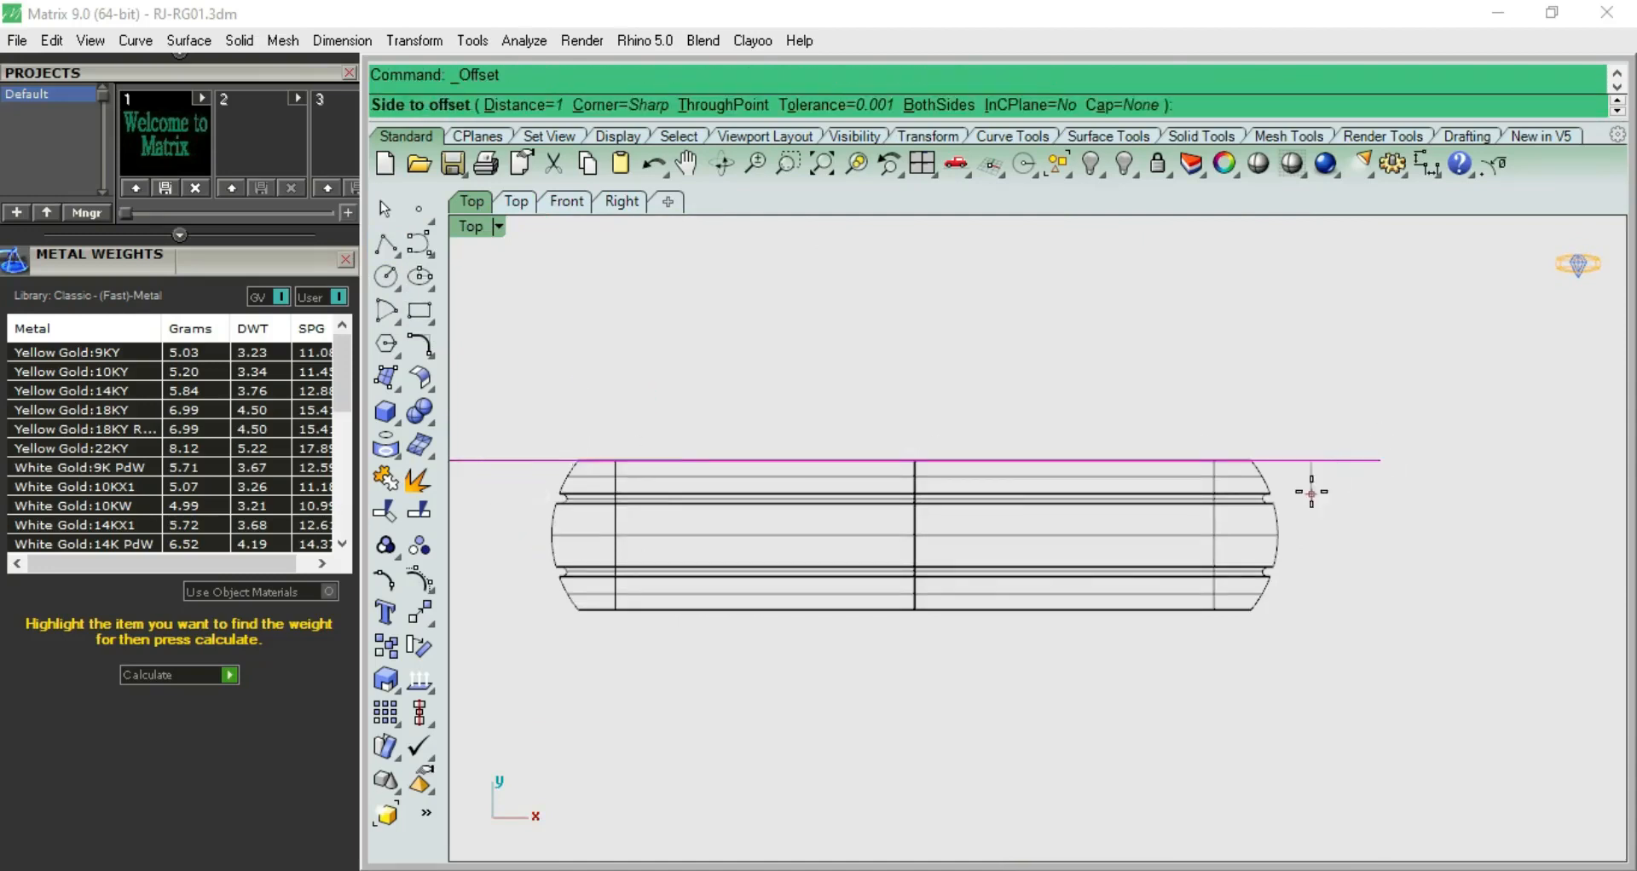
click(1319, 496)
Mirror a copy of the offset line across the band's horizontal centreline, starting the mirror plane at 0
click(1324, 485)
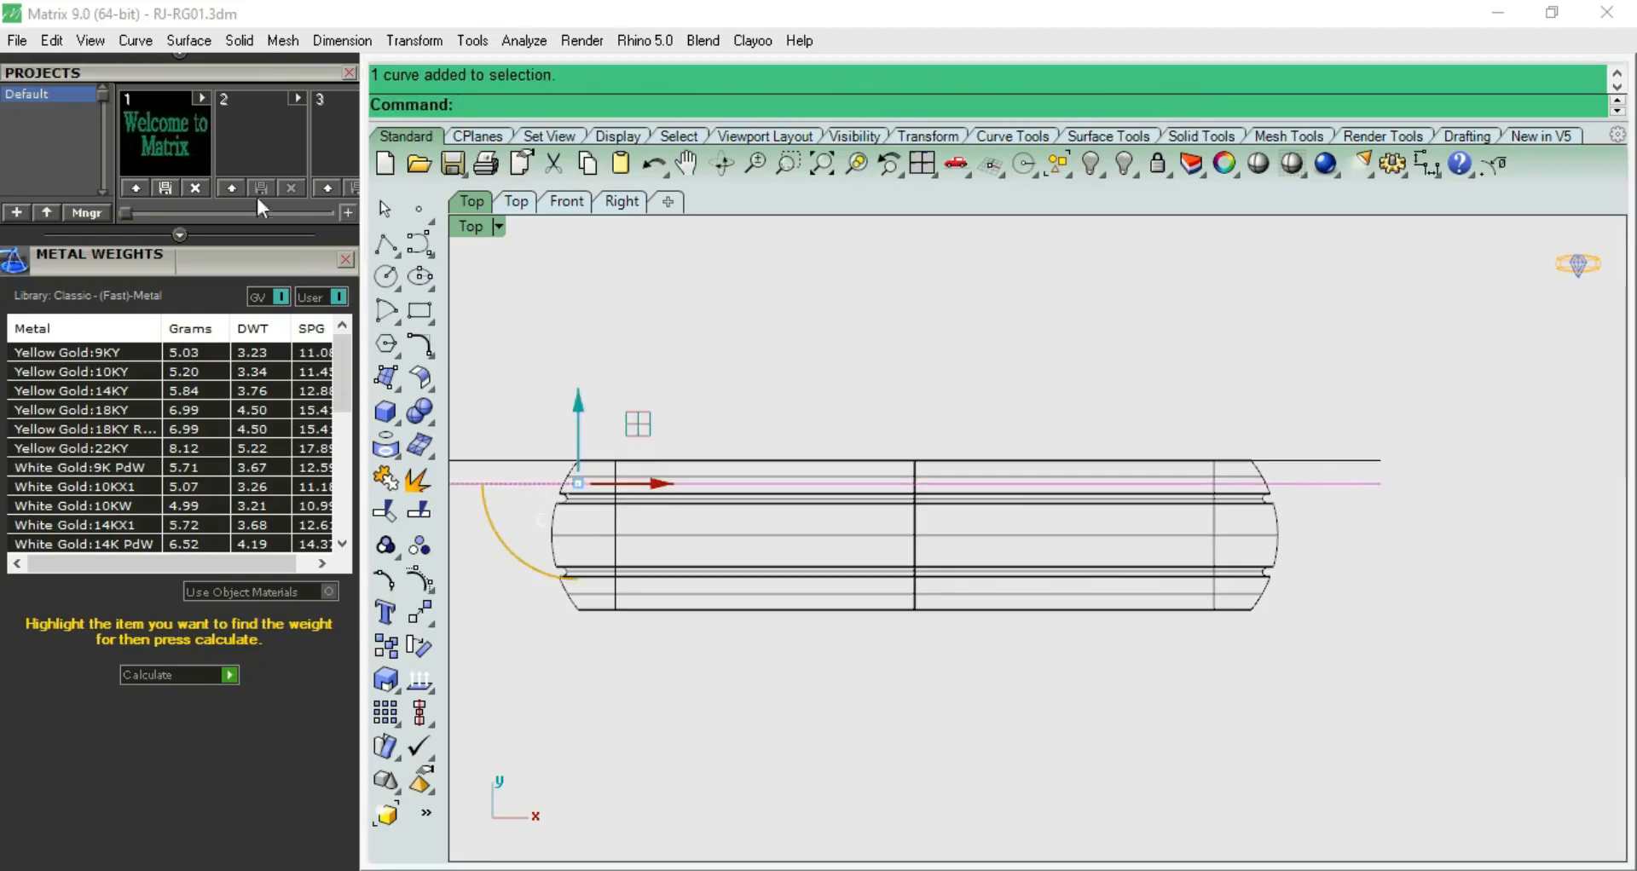
drag(247, 259, 257, 729)
drag(208, 229, 193, 345)
click(123, 147)
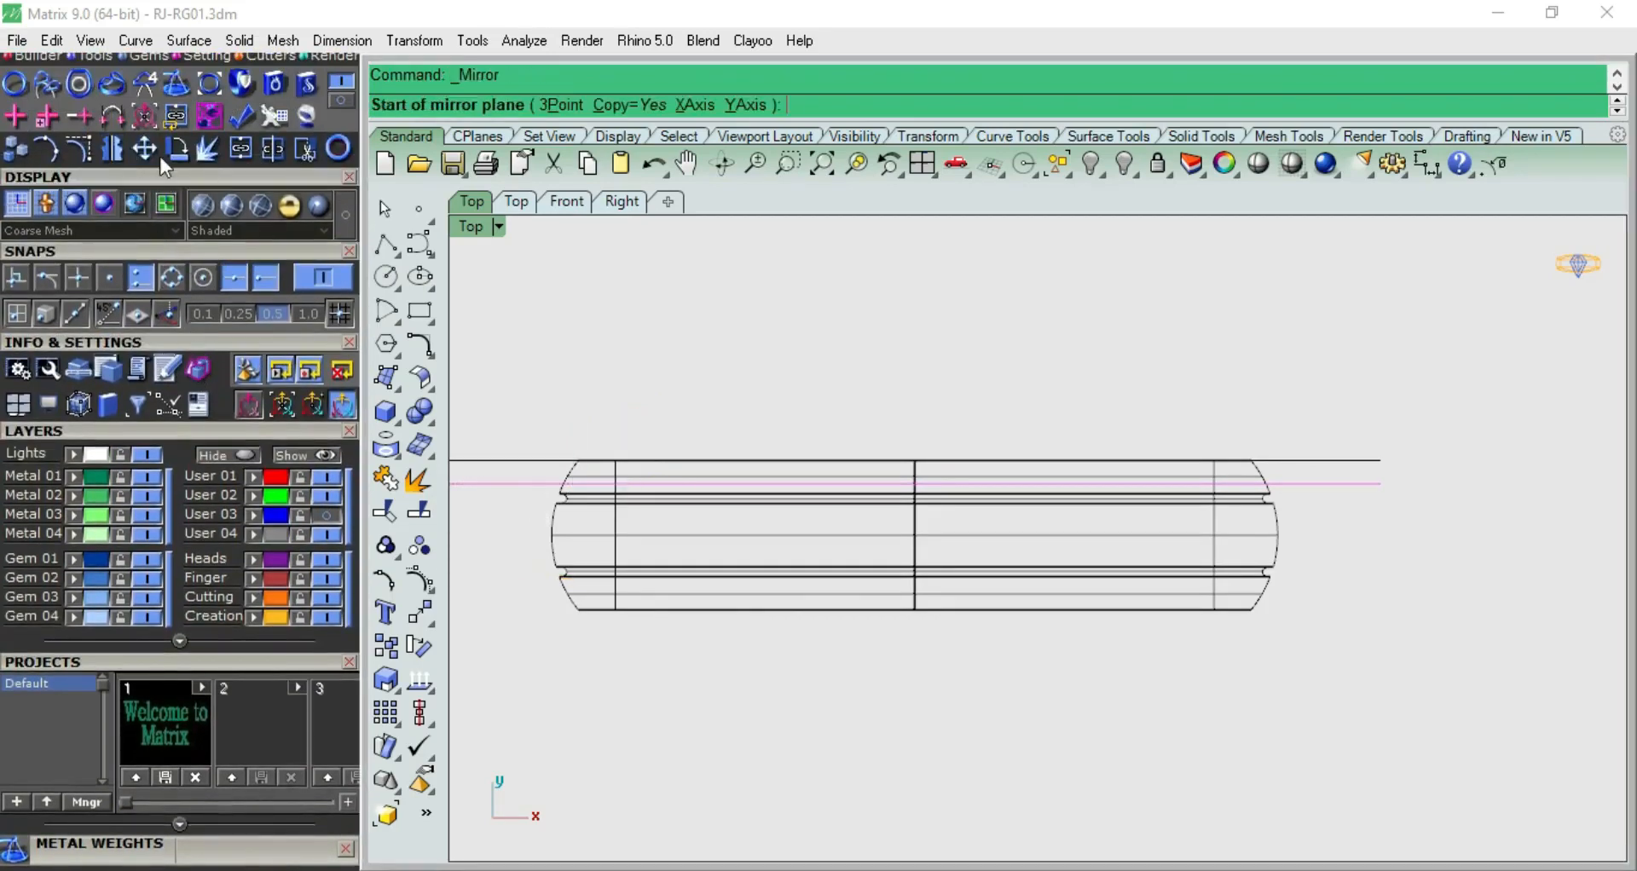
text(0)
key(Return)
click(1467, 522)
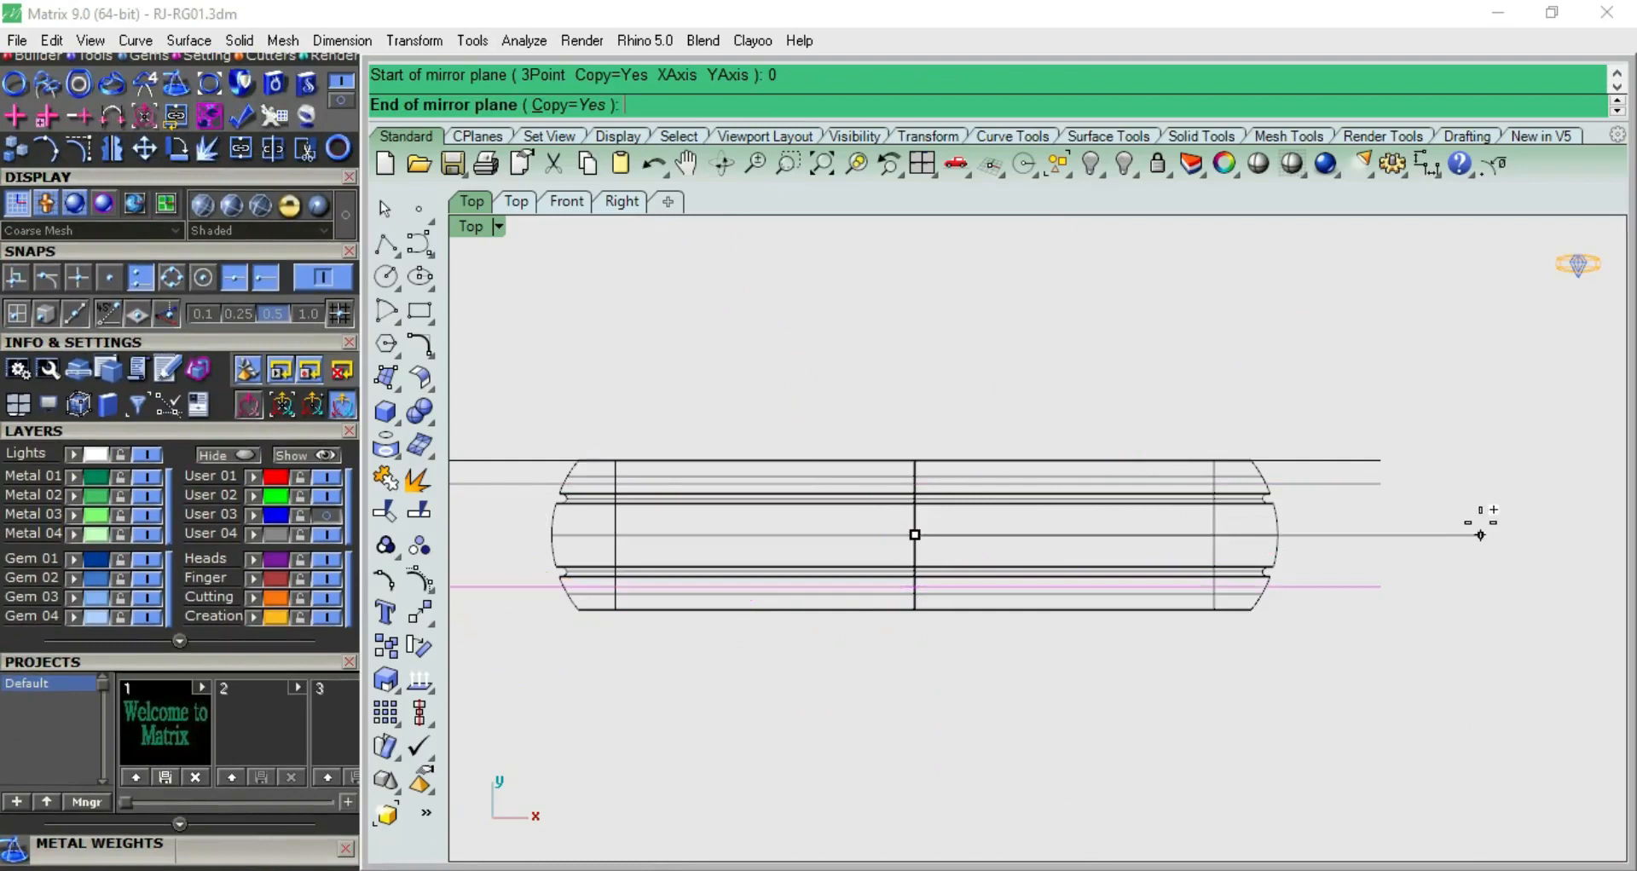
Select the offset line and its mirrored copy and move both onto a red layer
drag(1414, 486, 1313, 605)
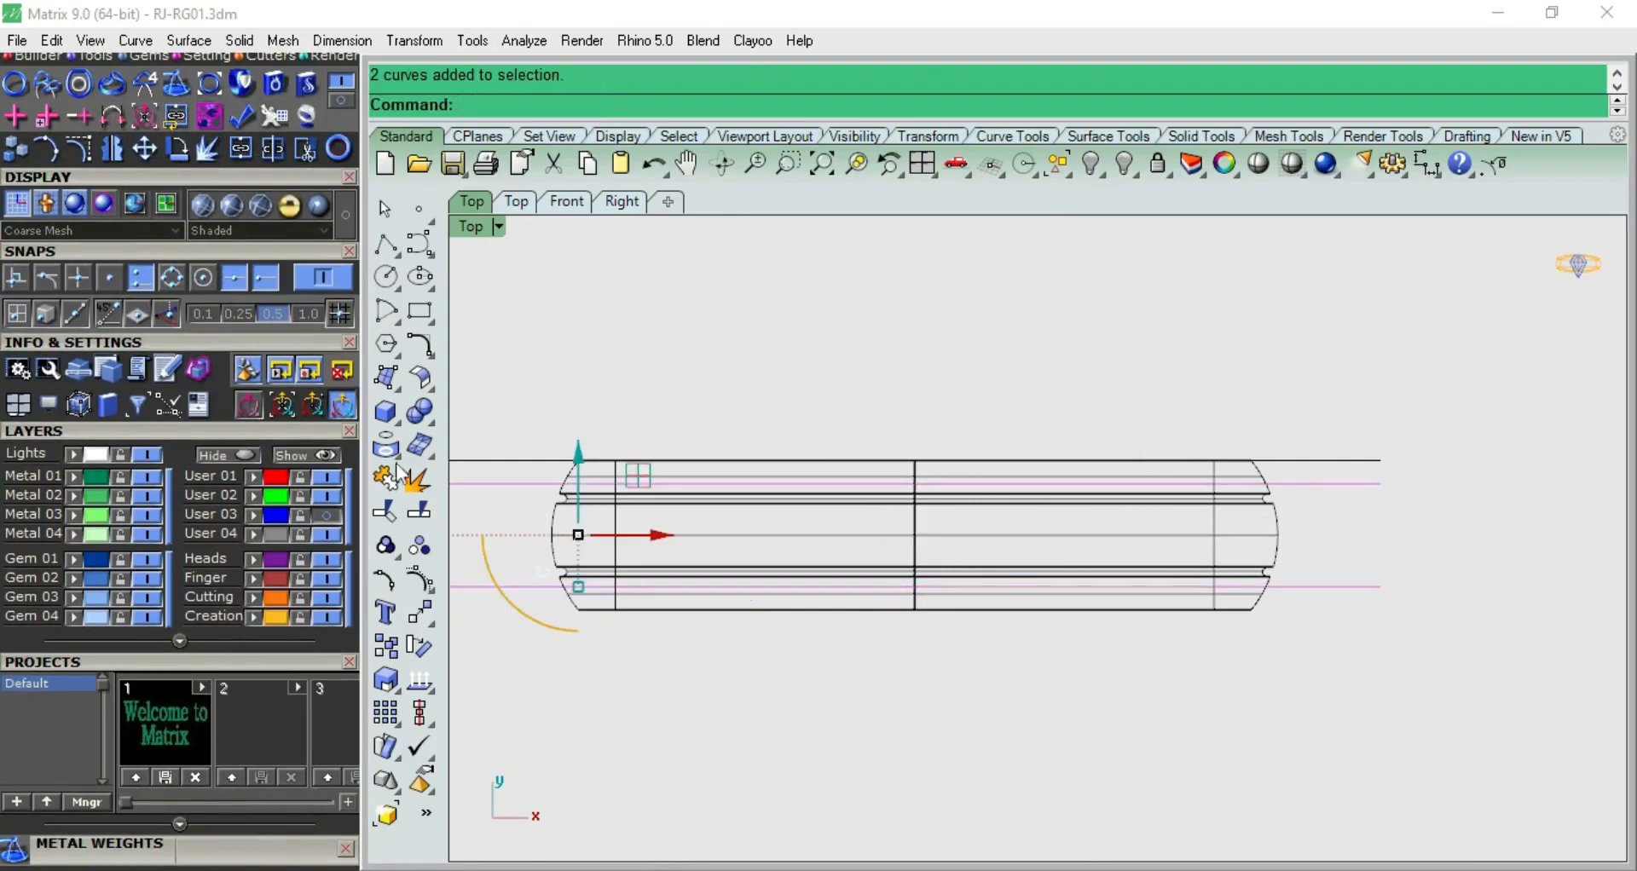
click(253, 557)
click(1184, 381)
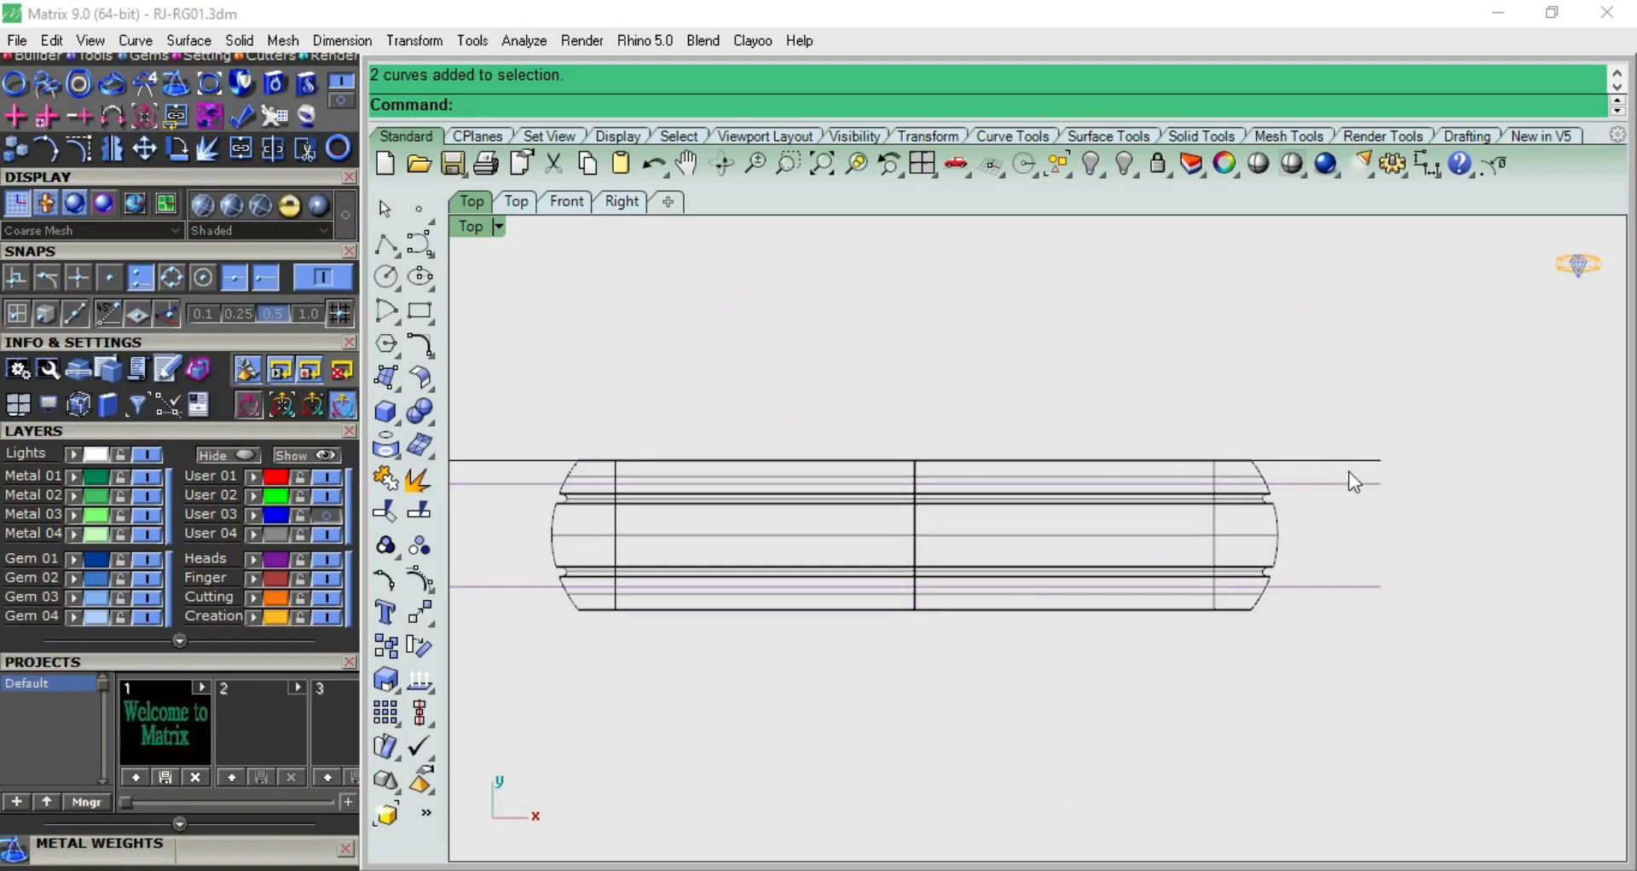
drag(1317, 641, 1317, 641)
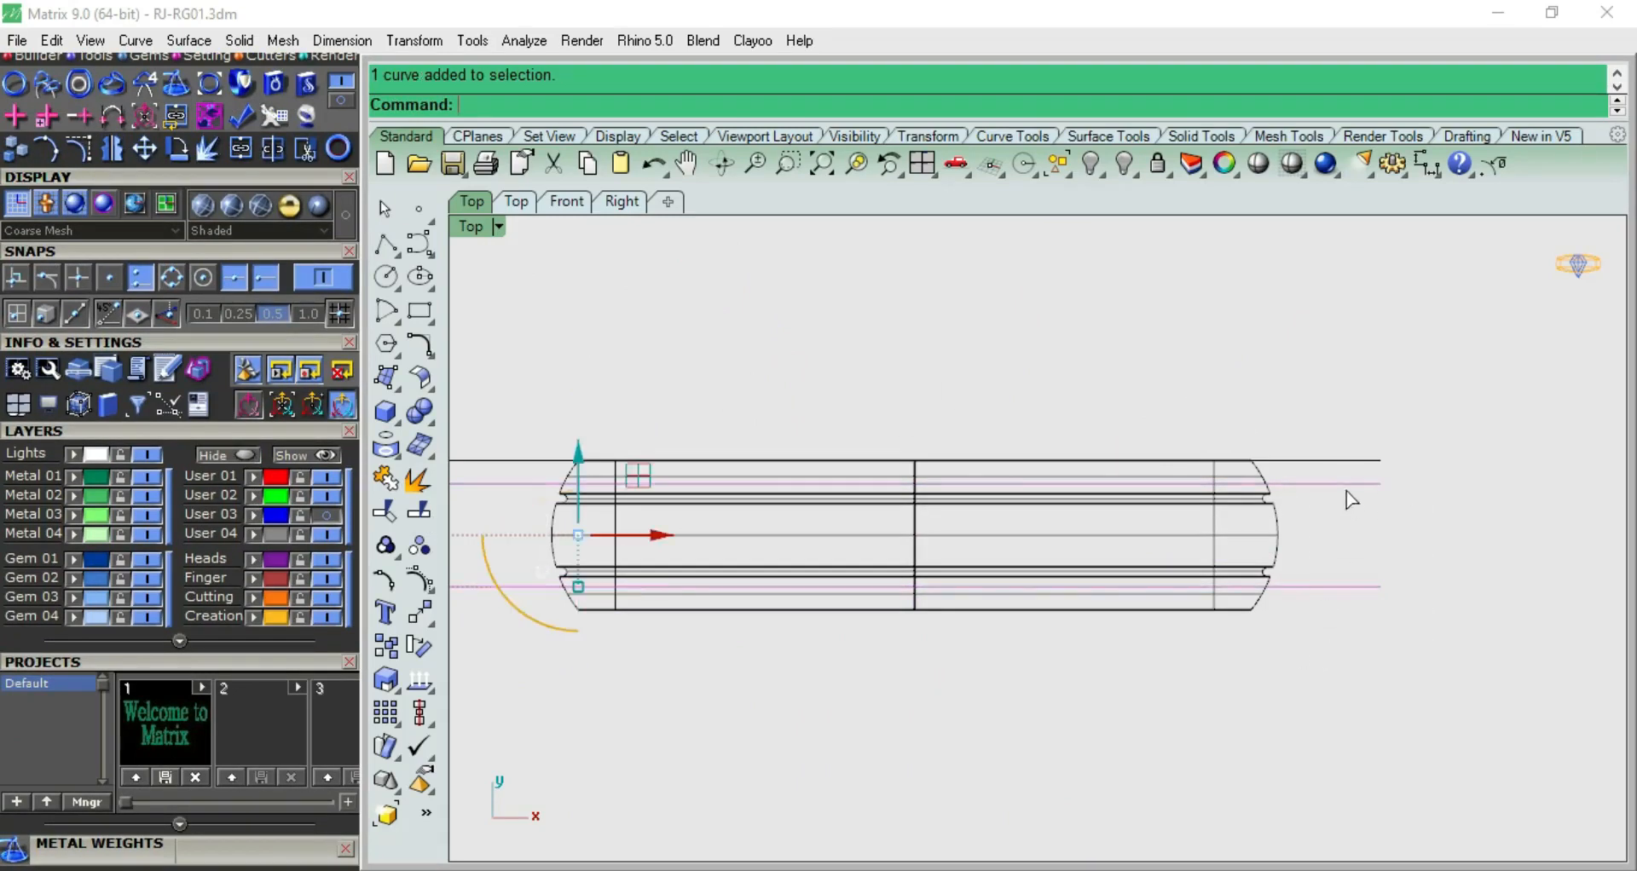
key(Delete)
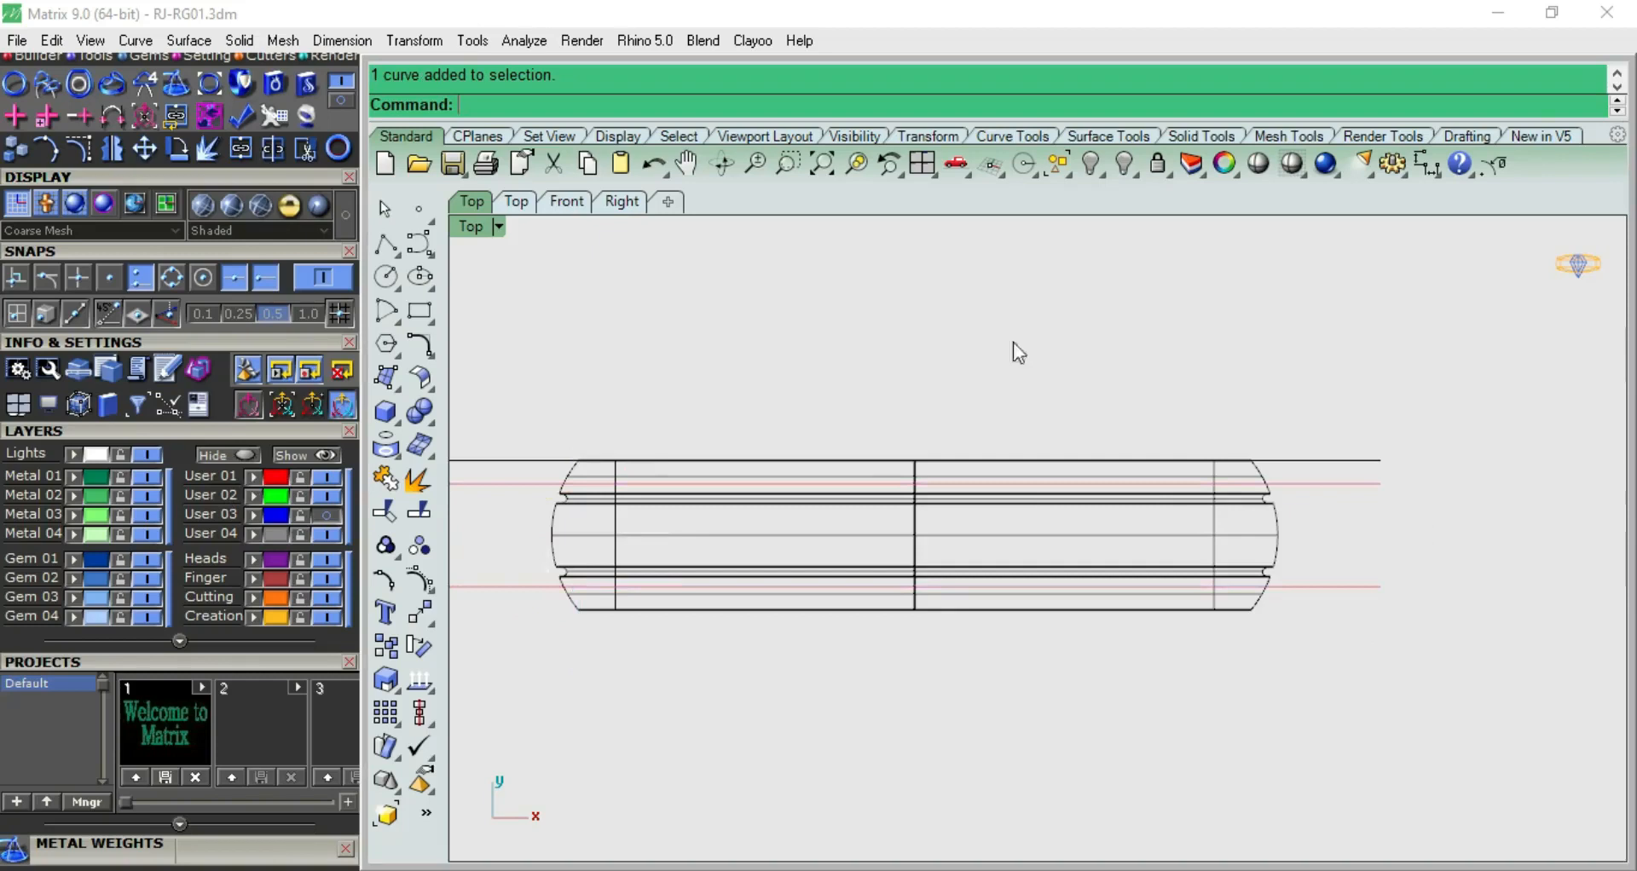
Move the band onto the Finger layer and hide that layer, leaving only the guide lines in the top view
scroll(1164, 513, up, 3)
scroll(1174, 514, down, 3)
click(1036, 480)
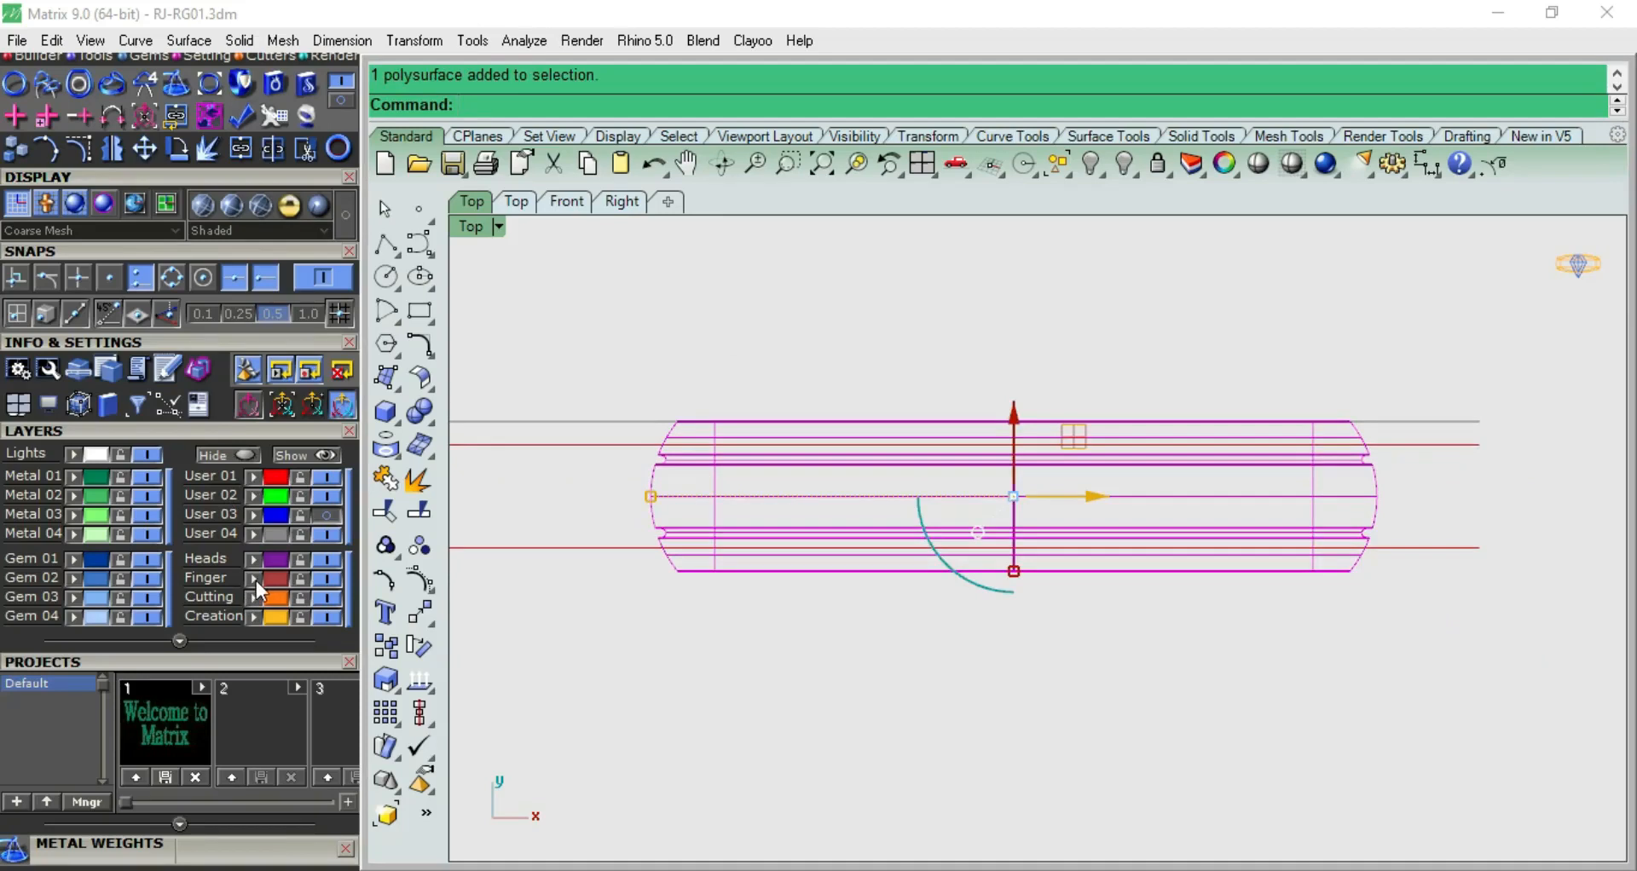
click(326, 579)
scroll(1024, 500, up, 2)
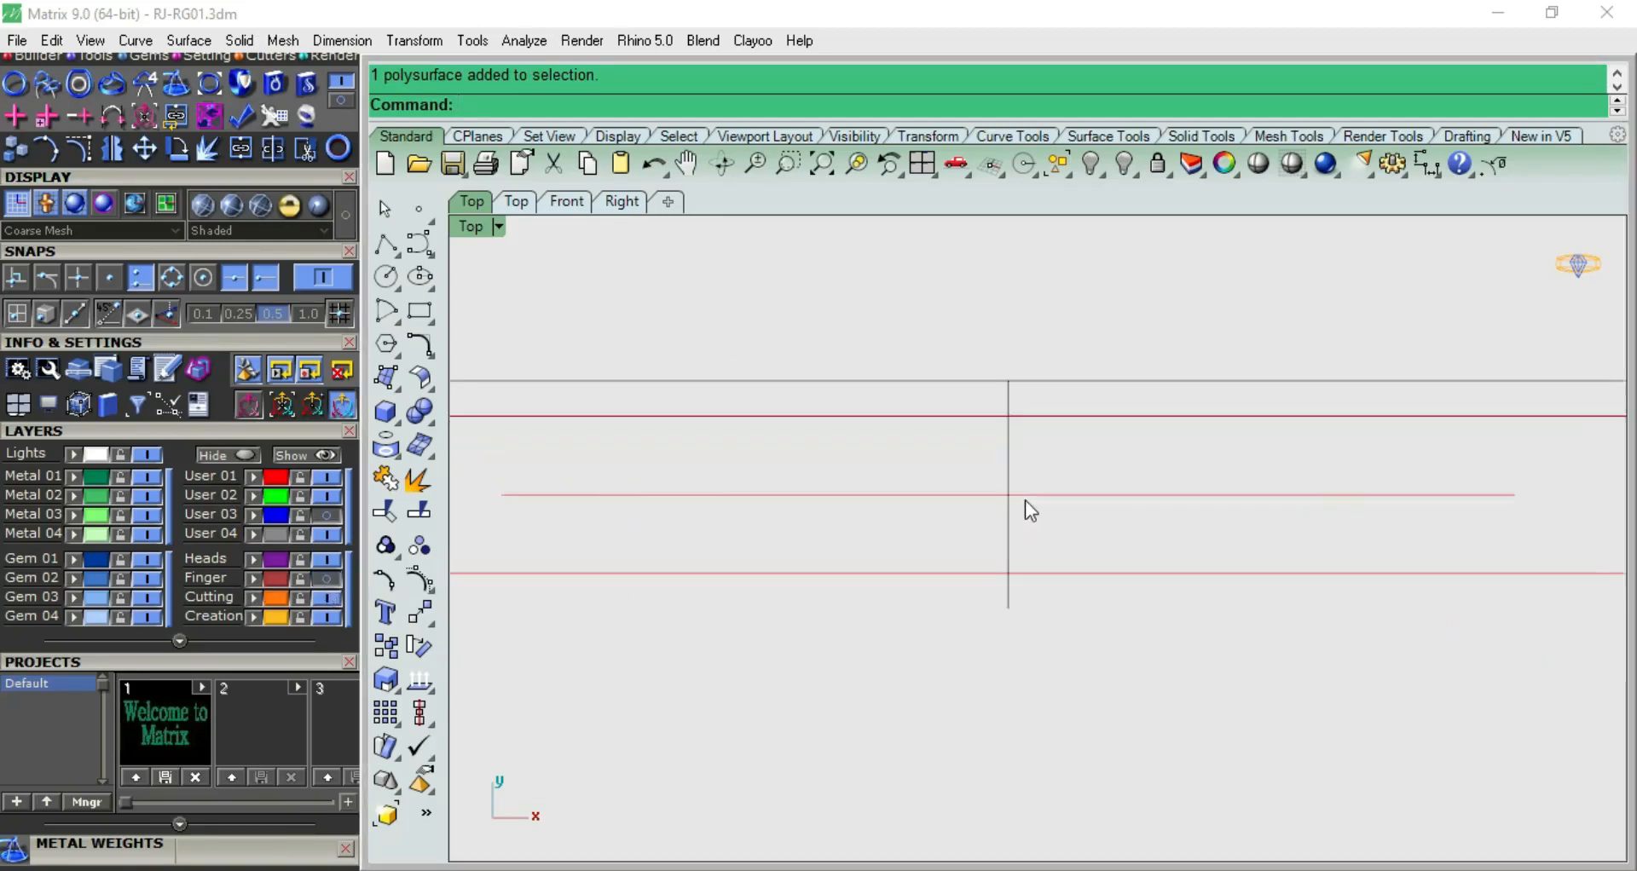
scroll(938, 447, down, 2)
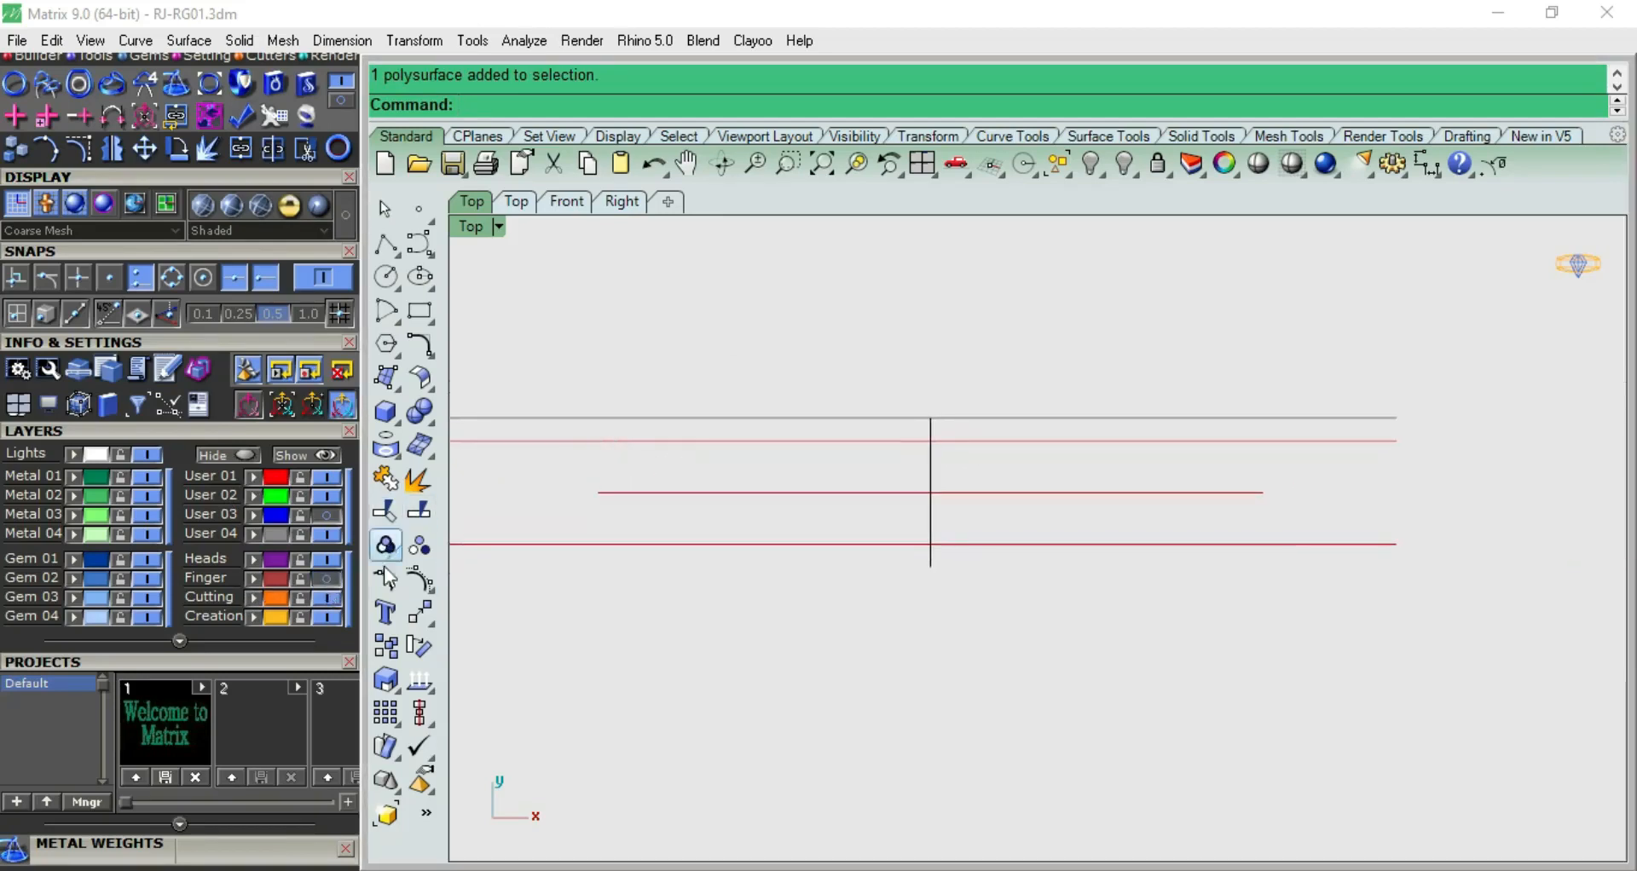
Create a solid text object "M P" in bold Arial, 10 mm high and 1 mm thick, placed above the guide lines
click(387, 617)
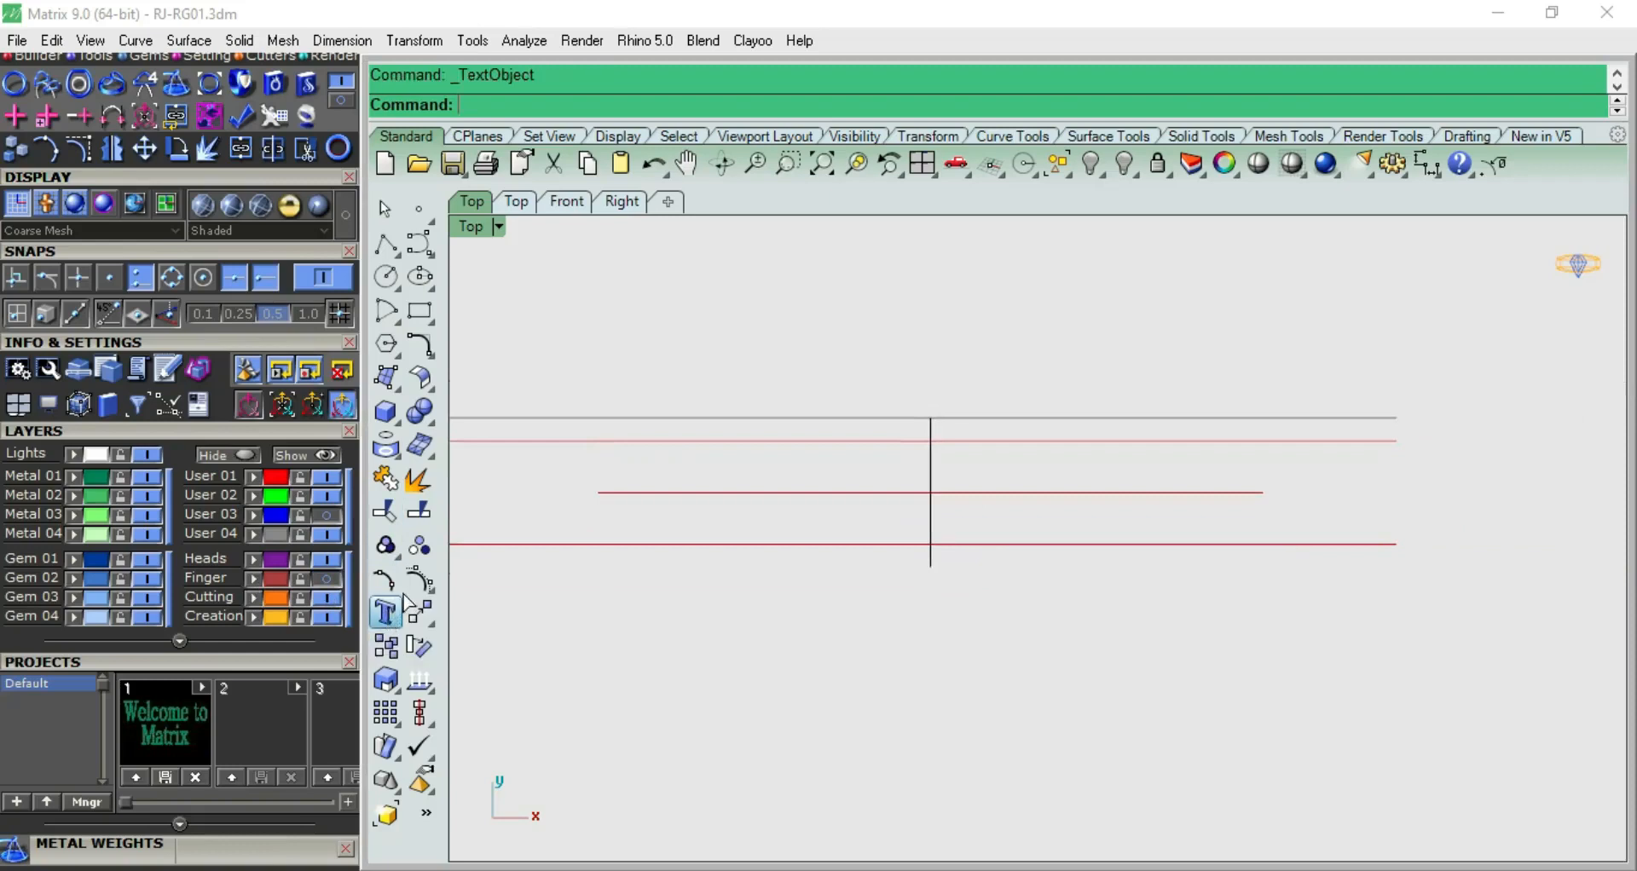
click(1059, 344)
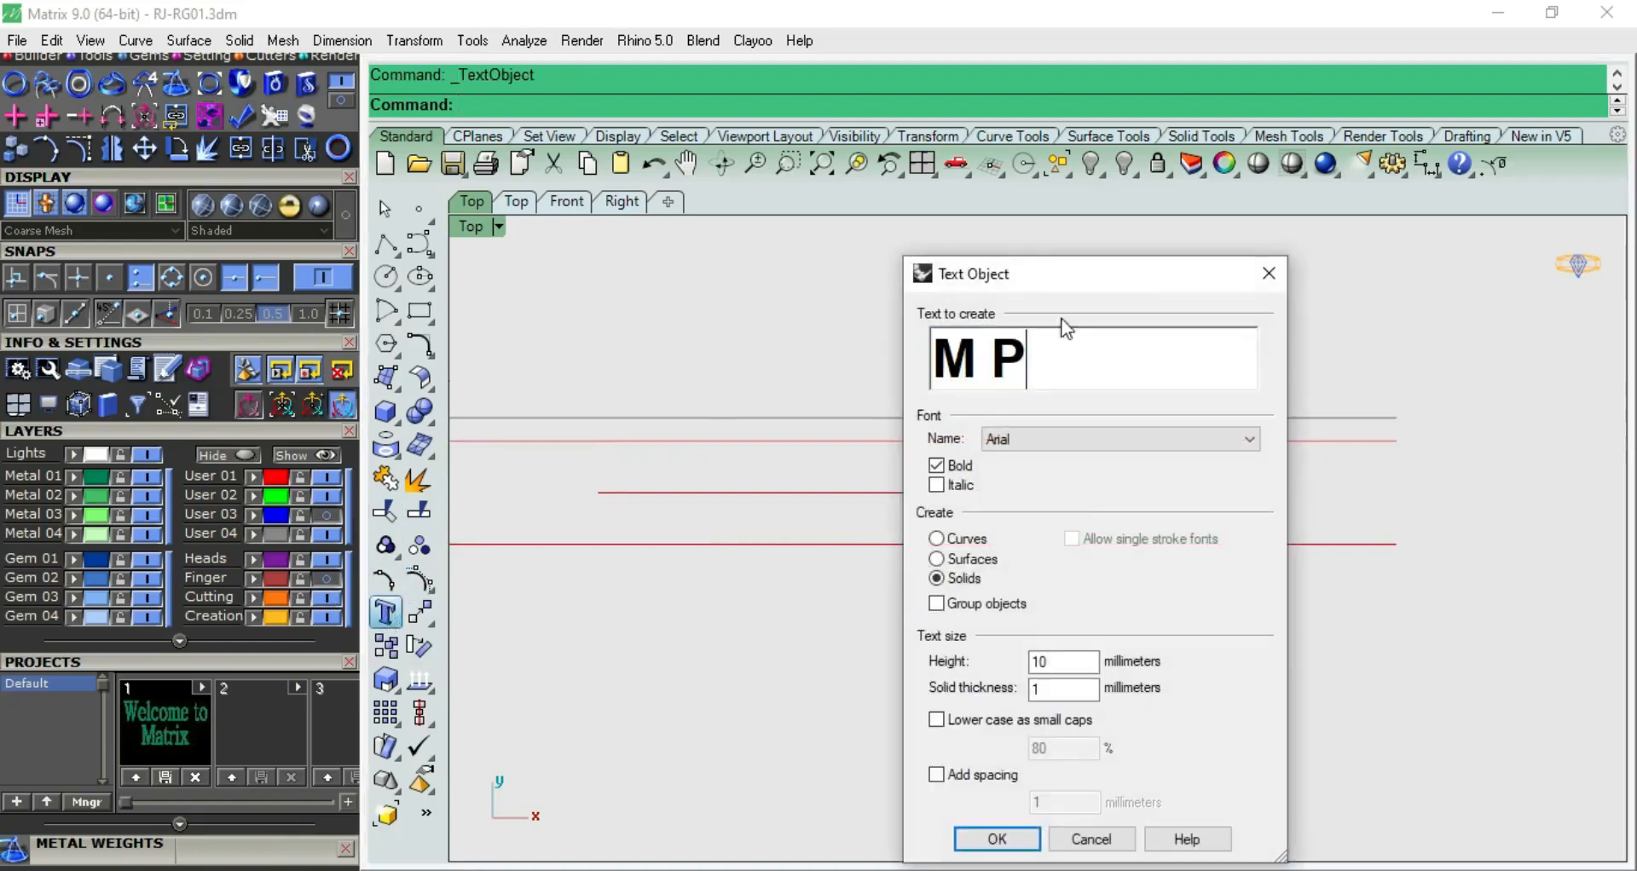
drag(1072, 274, 824, 221)
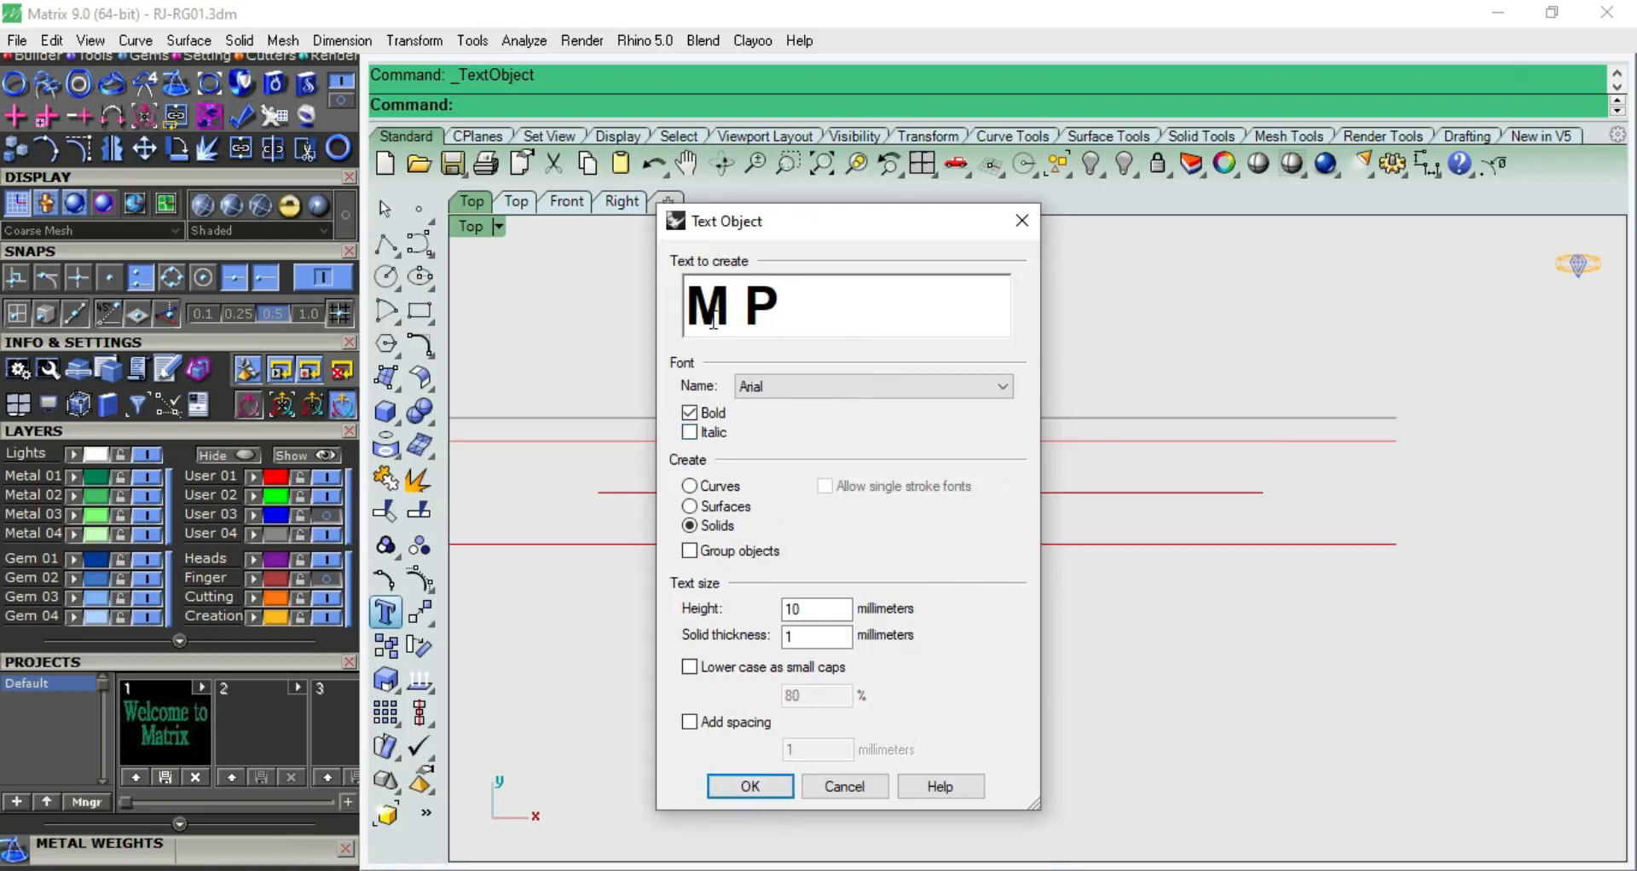
click(832, 388)
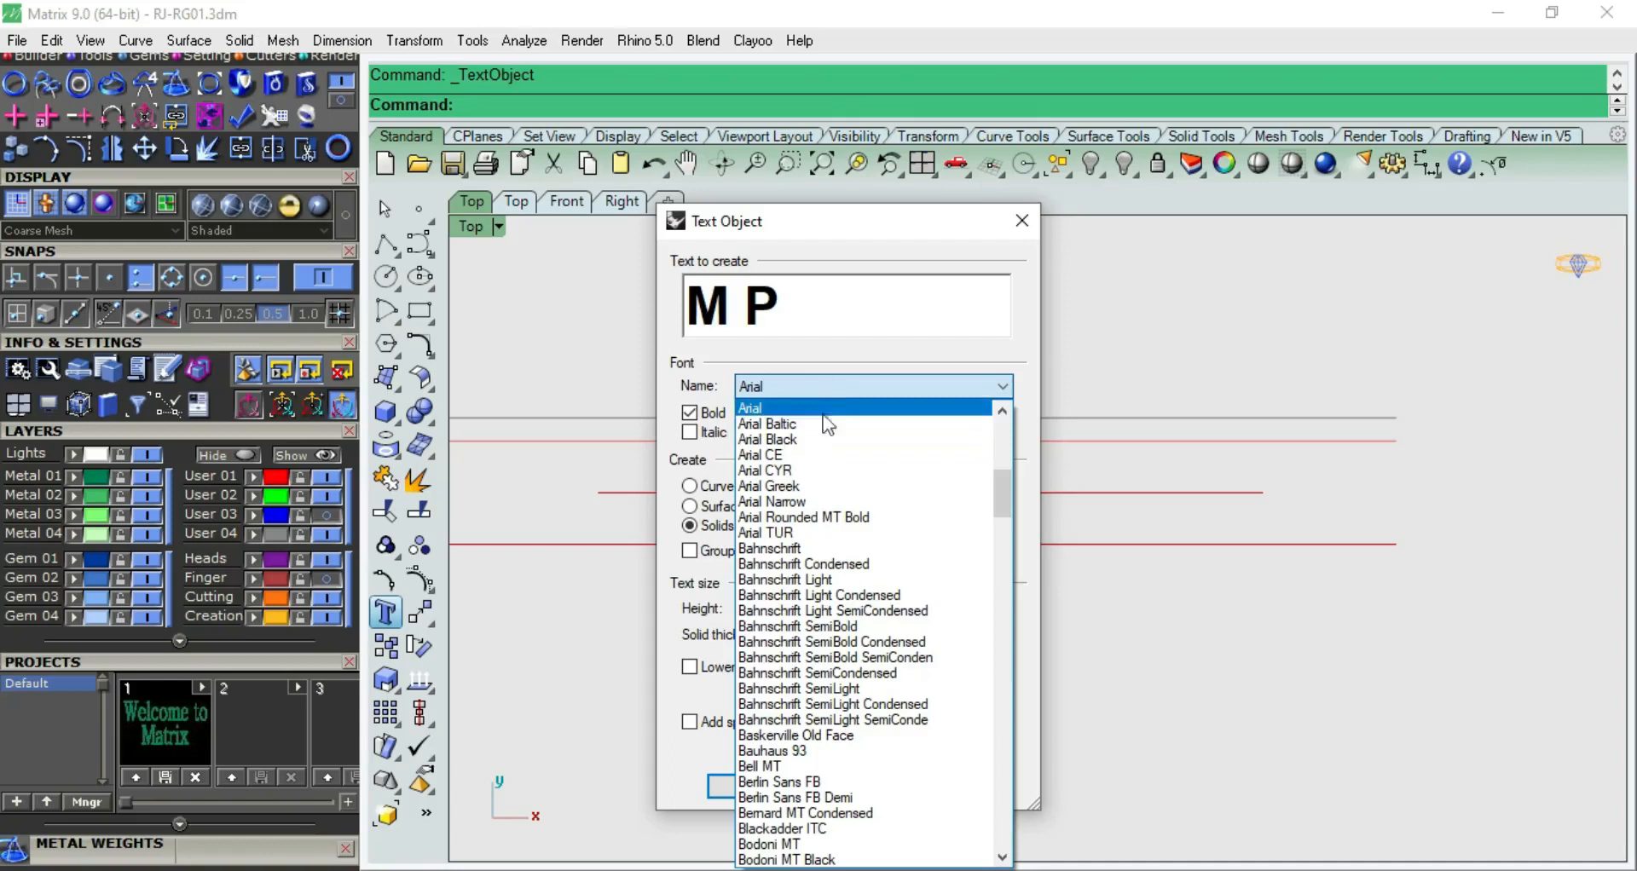
click(857, 294)
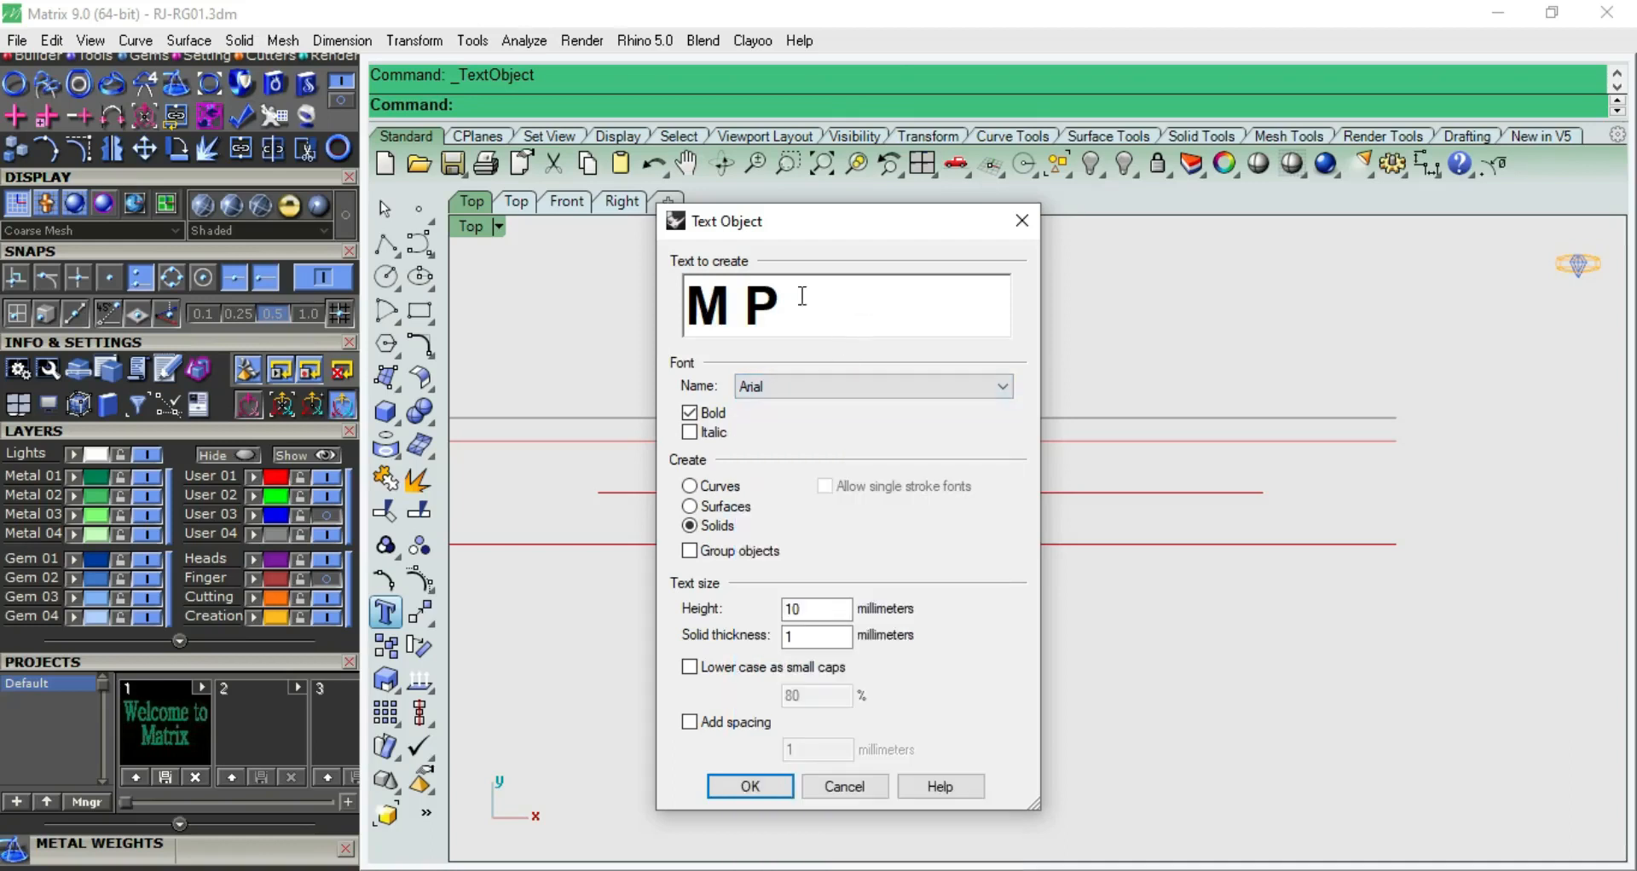
click(760, 788)
scroll(735, 582, down, 4)
click(684, 445)
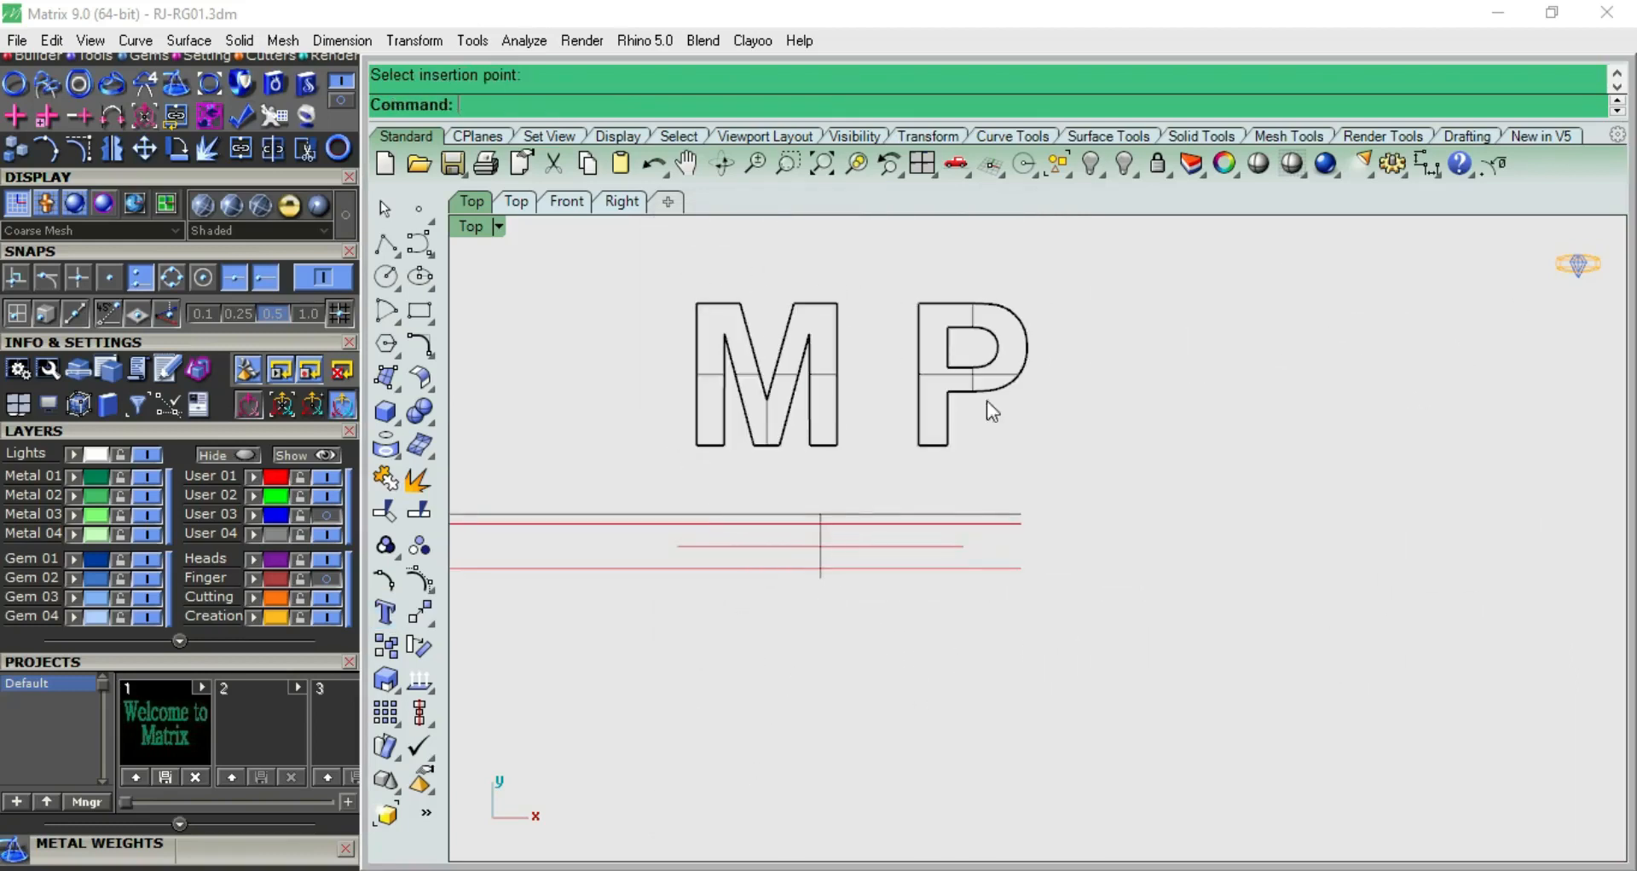
Scale the M P letters down about the guide lines' centre and move them down over the red guide lines
click(658, 446)
scroll(690, 437, up, 1)
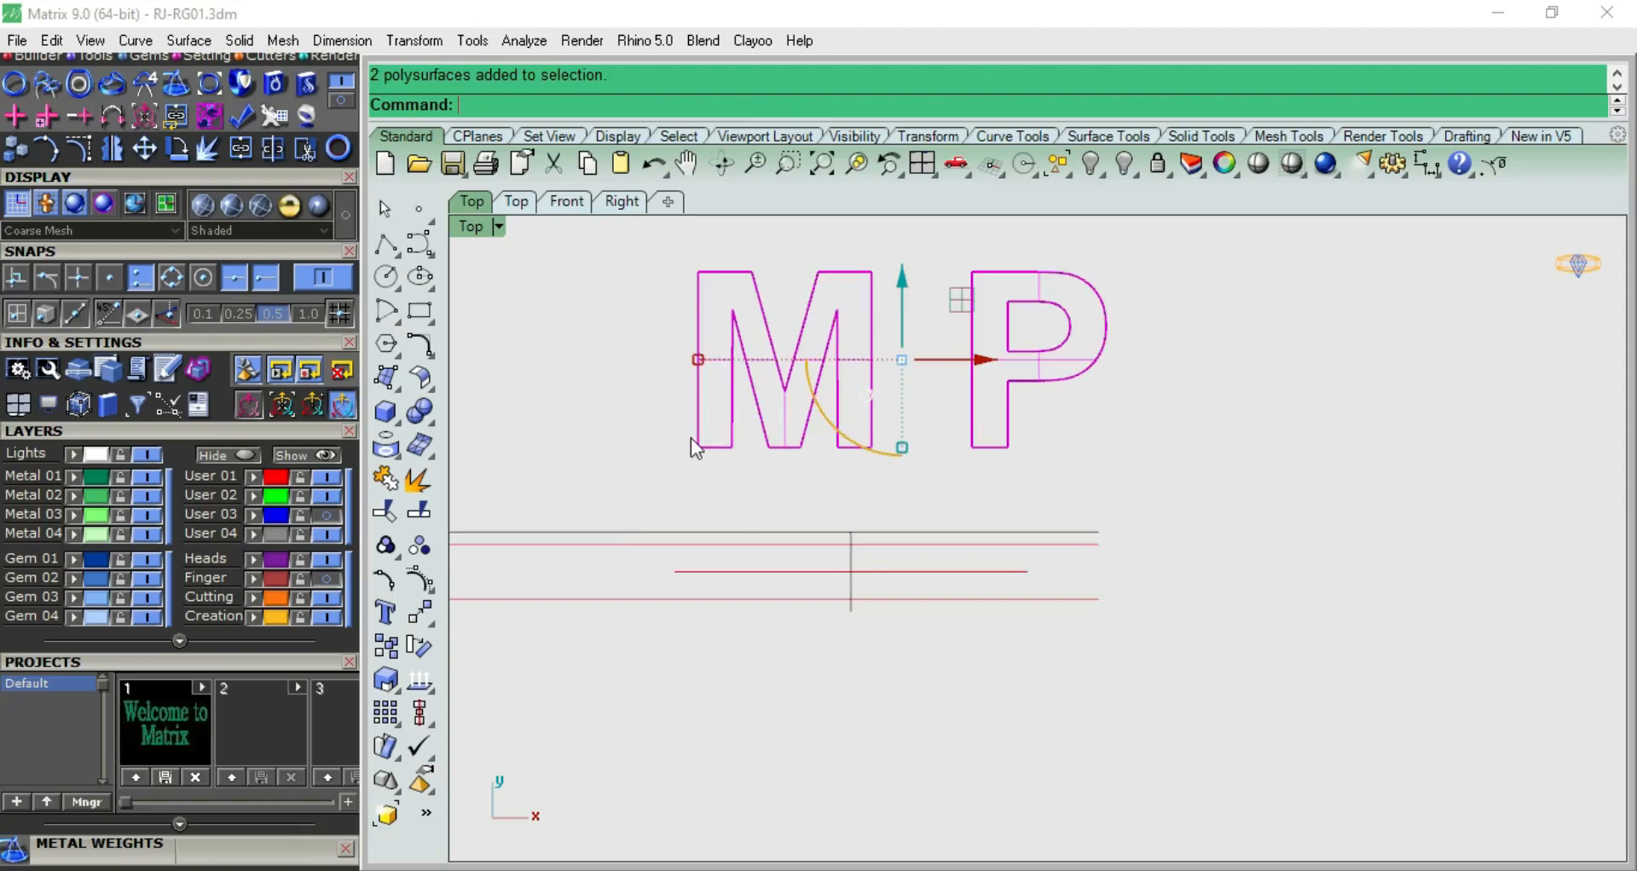
click(386, 682)
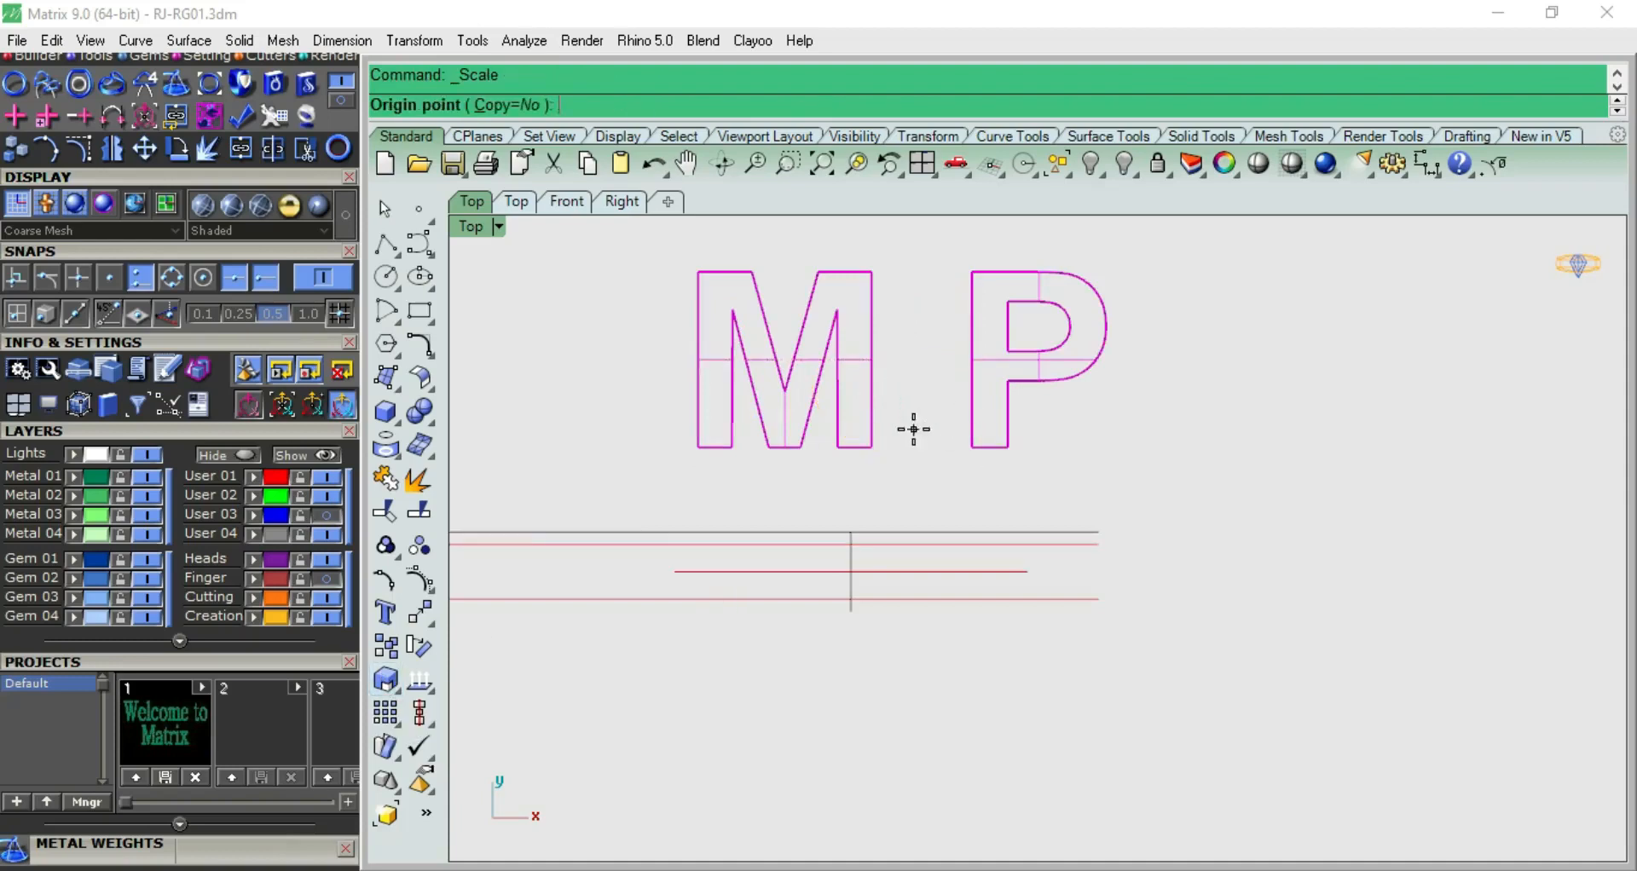
key(Return)
click(1313, 257)
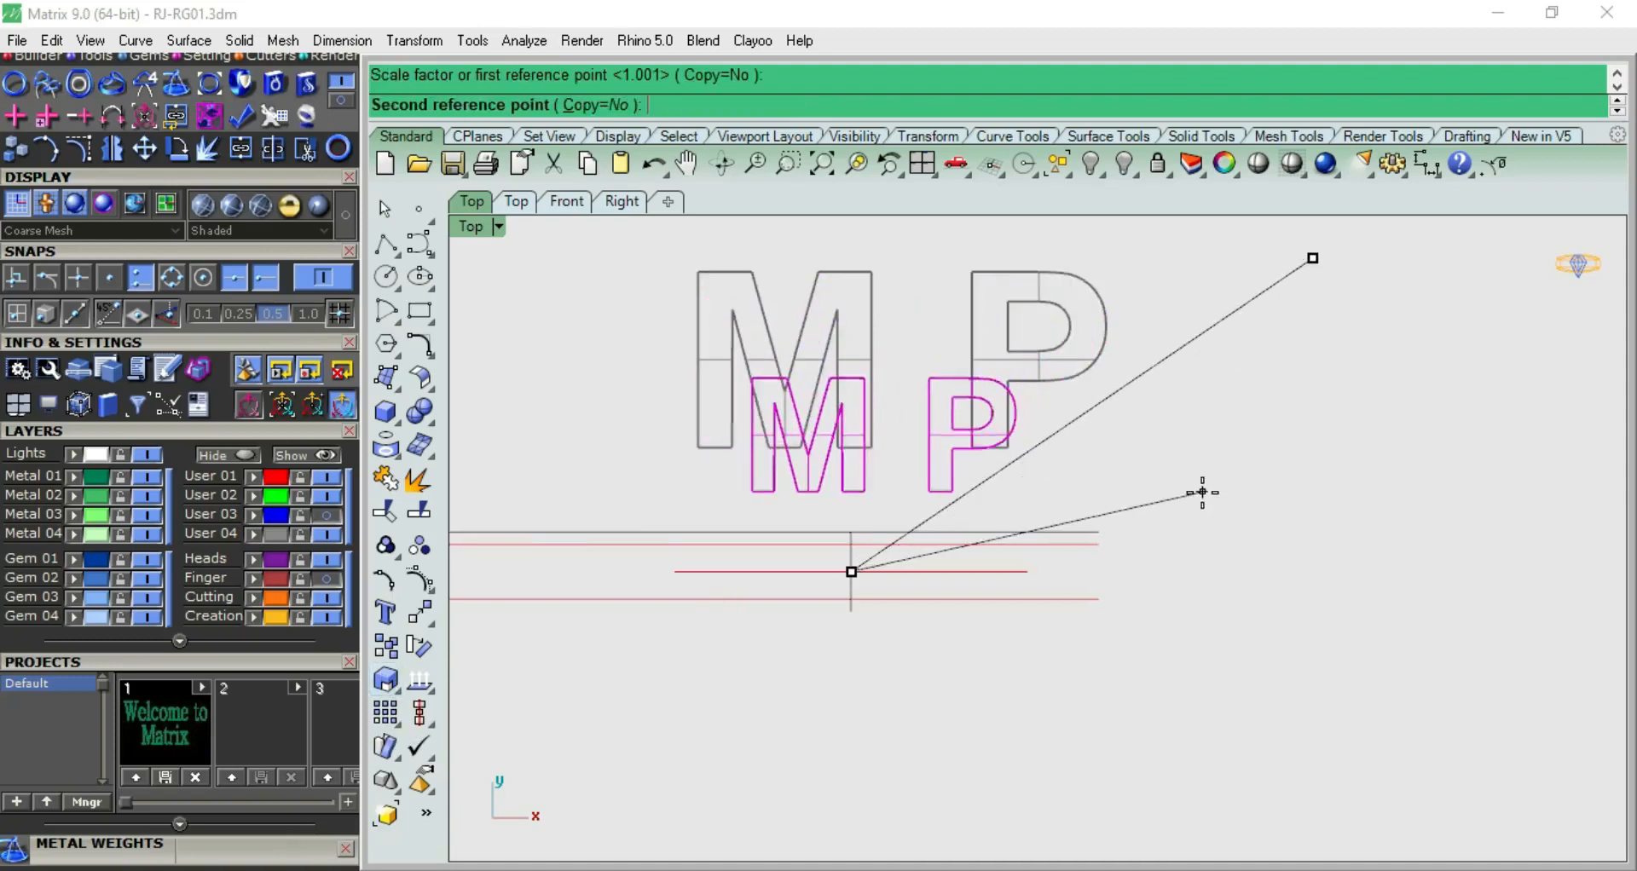
click(1042, 644)
scroll(878, 606, up, 5)
drag(862, 321, 862, 454)
scroll(866, 469, up, 3)
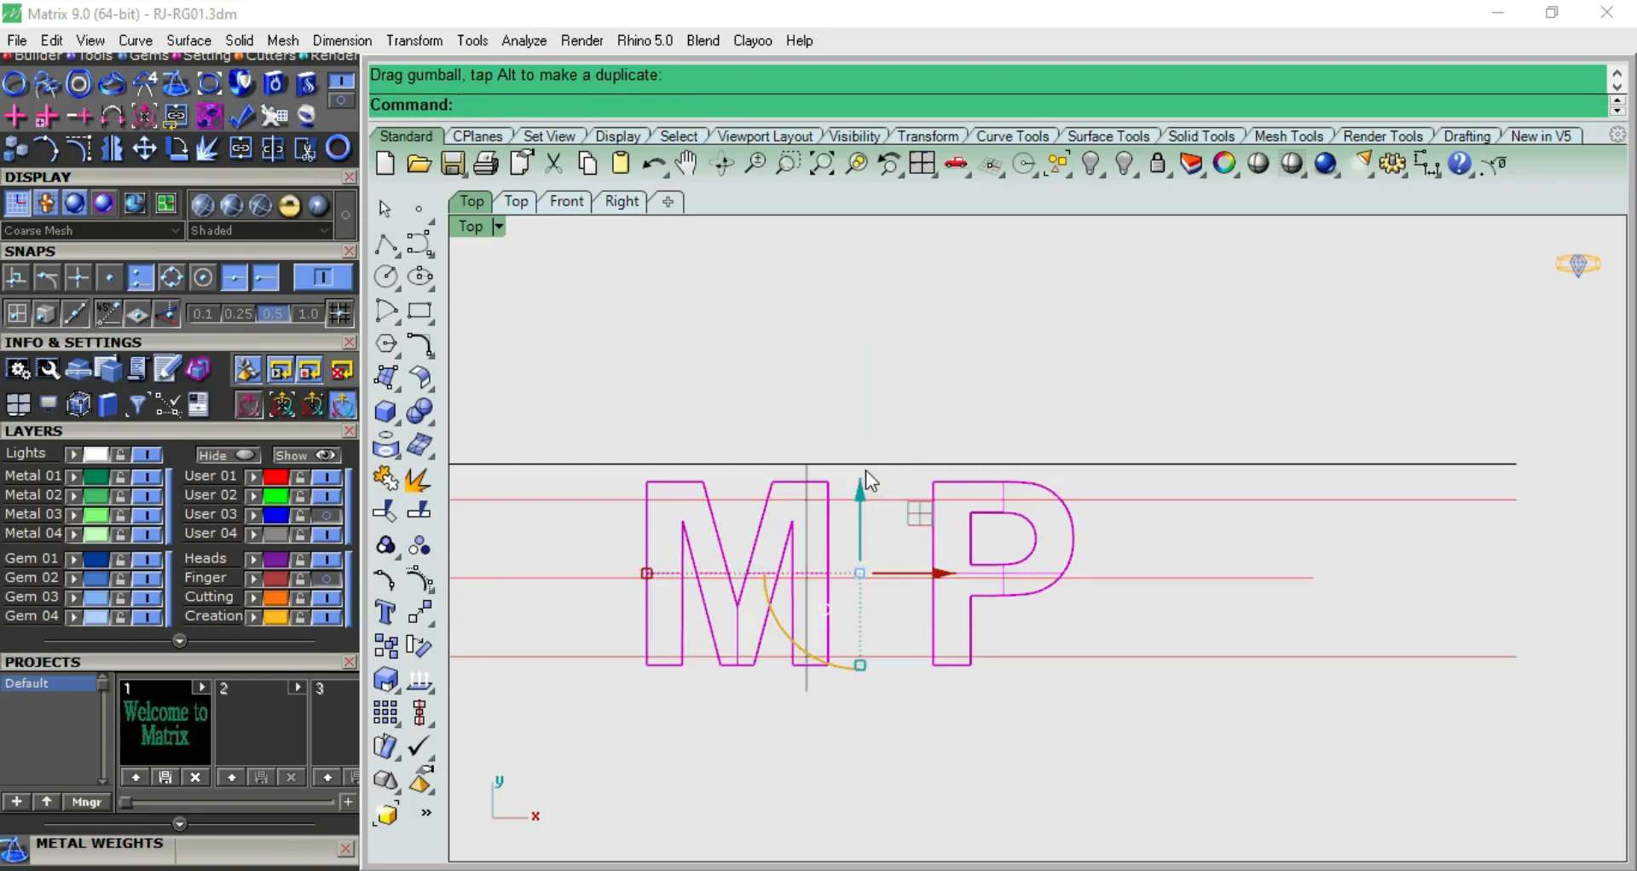
Scale the letters further about the origin 0 until their height fits between the outer red guide lines
click(387, 680)
click(806, 578)
click(1039, 311)
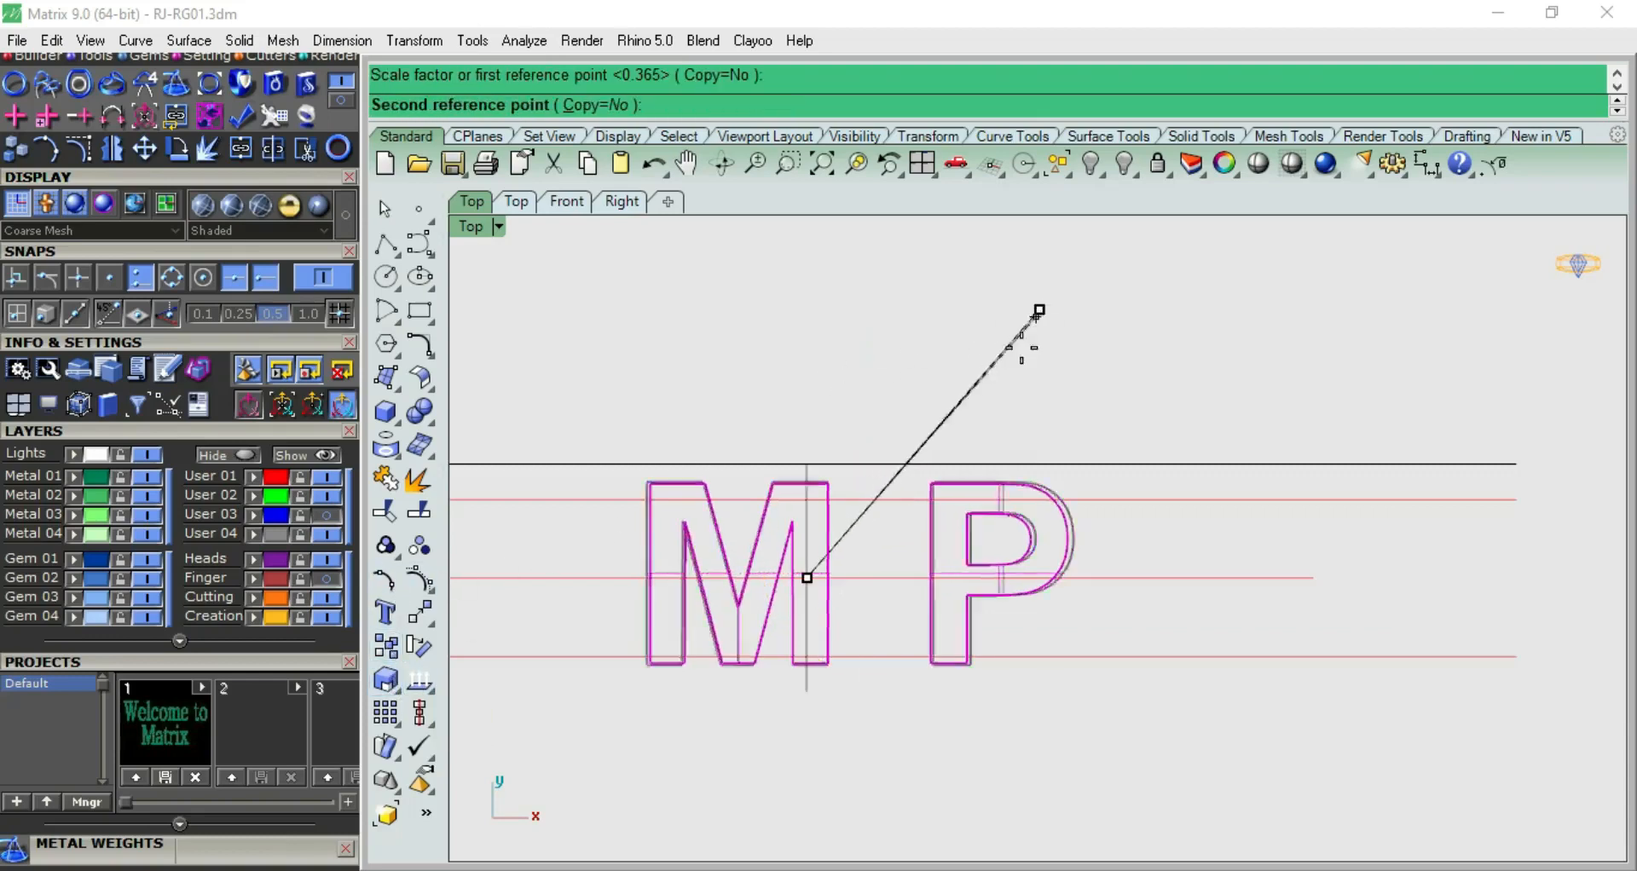
click(1010, 366)
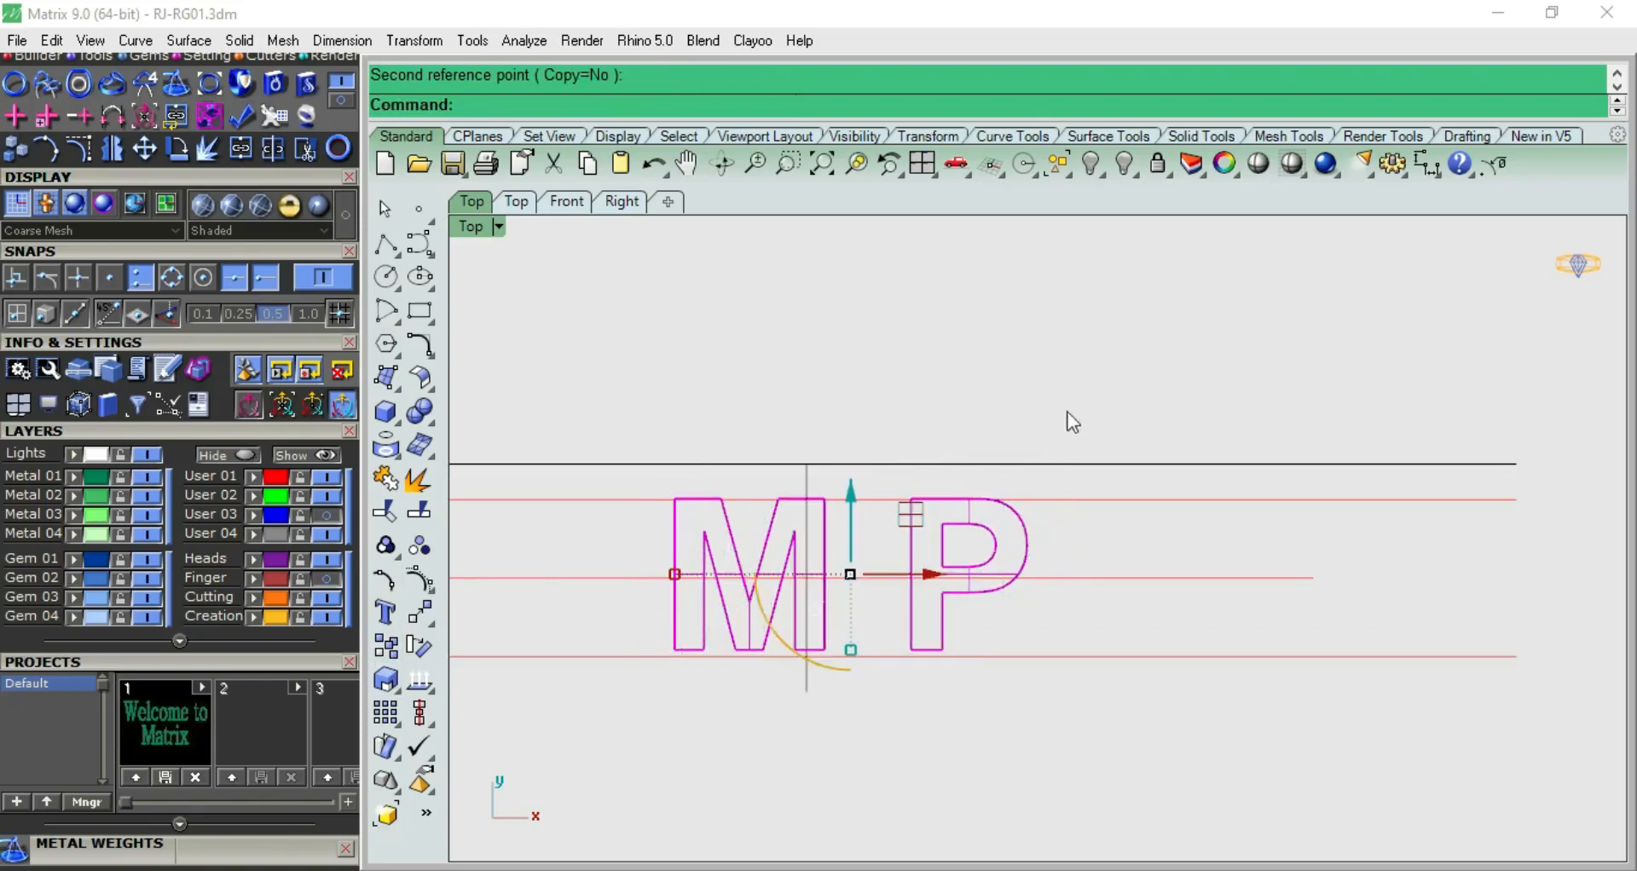
key(Return)
text(0)
key(Return)
click(993, 410)
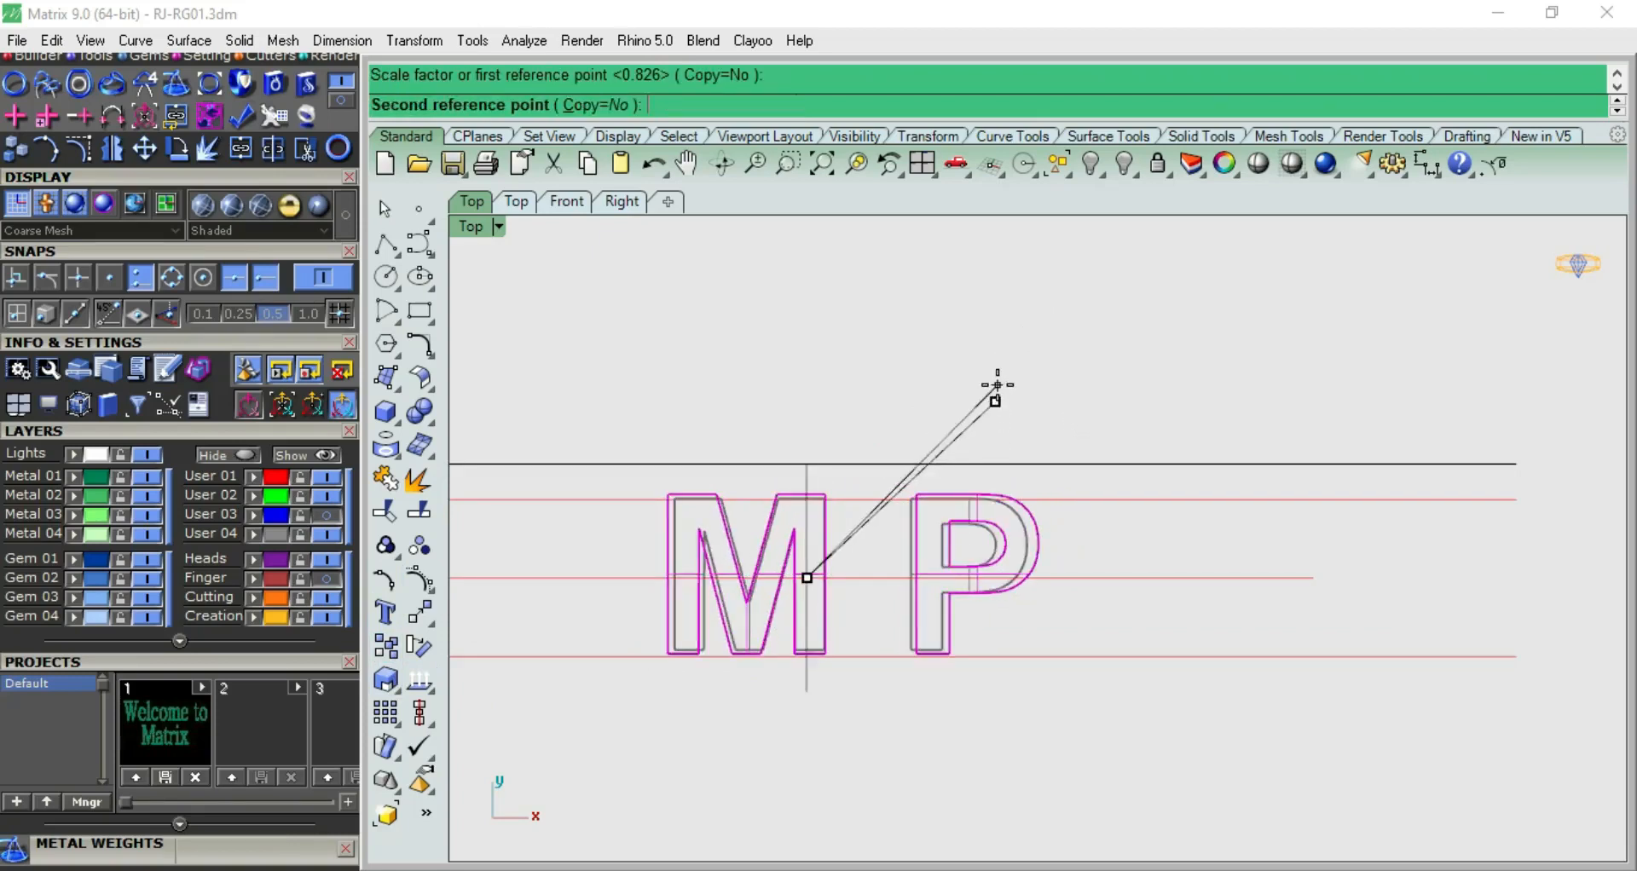
click(992, 404)
Move the letters so the gap between M and P straddles the vertical centre line
drag(855, 492, 866, 583)
click(974, 346)
scroll(886, 594, down, 8)
scroll(886, 602, up, 5)
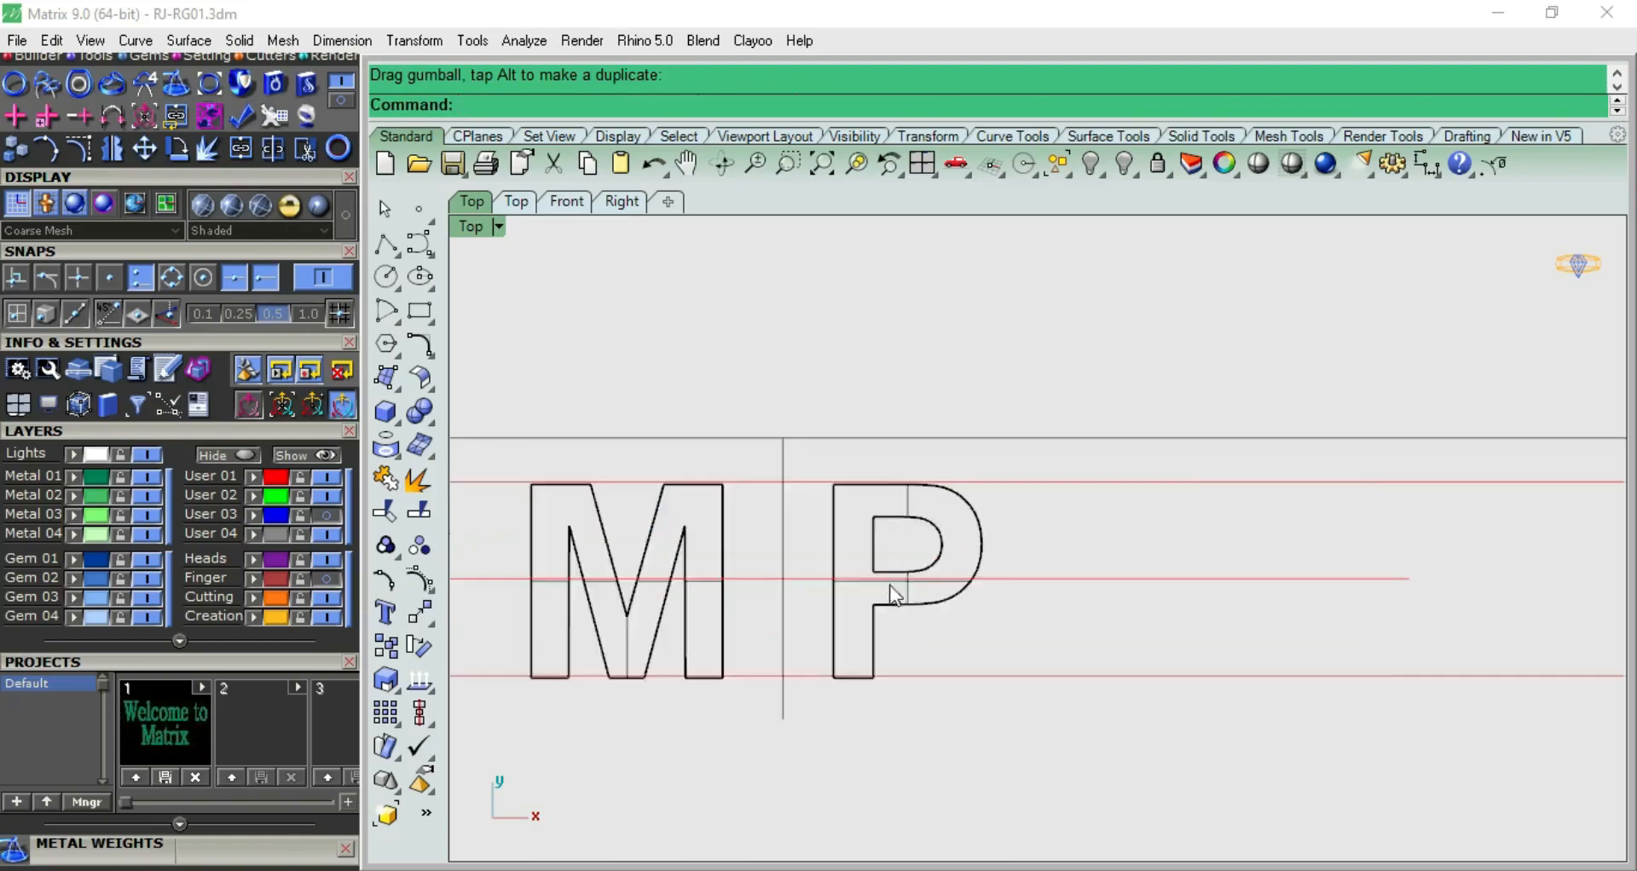
Draw an interpolated curve from the vertical centre line around the P and back to the line's lower part as a rough half heart
click(419, 245)
click(487, 254)
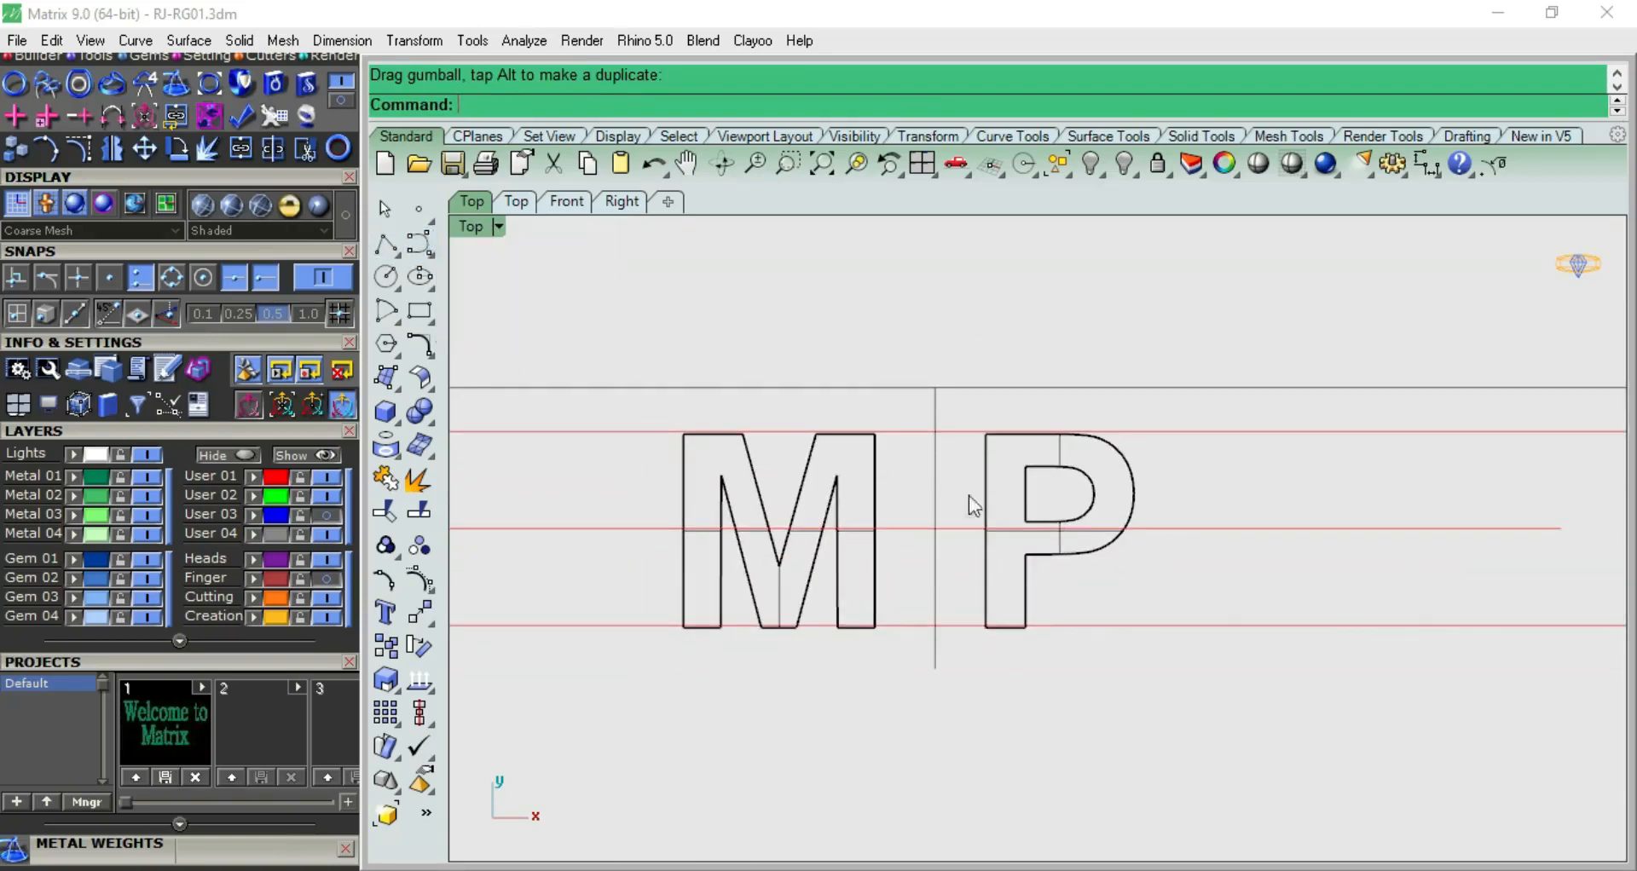
scroll(972, 500, up, 2)
click(927, 463)
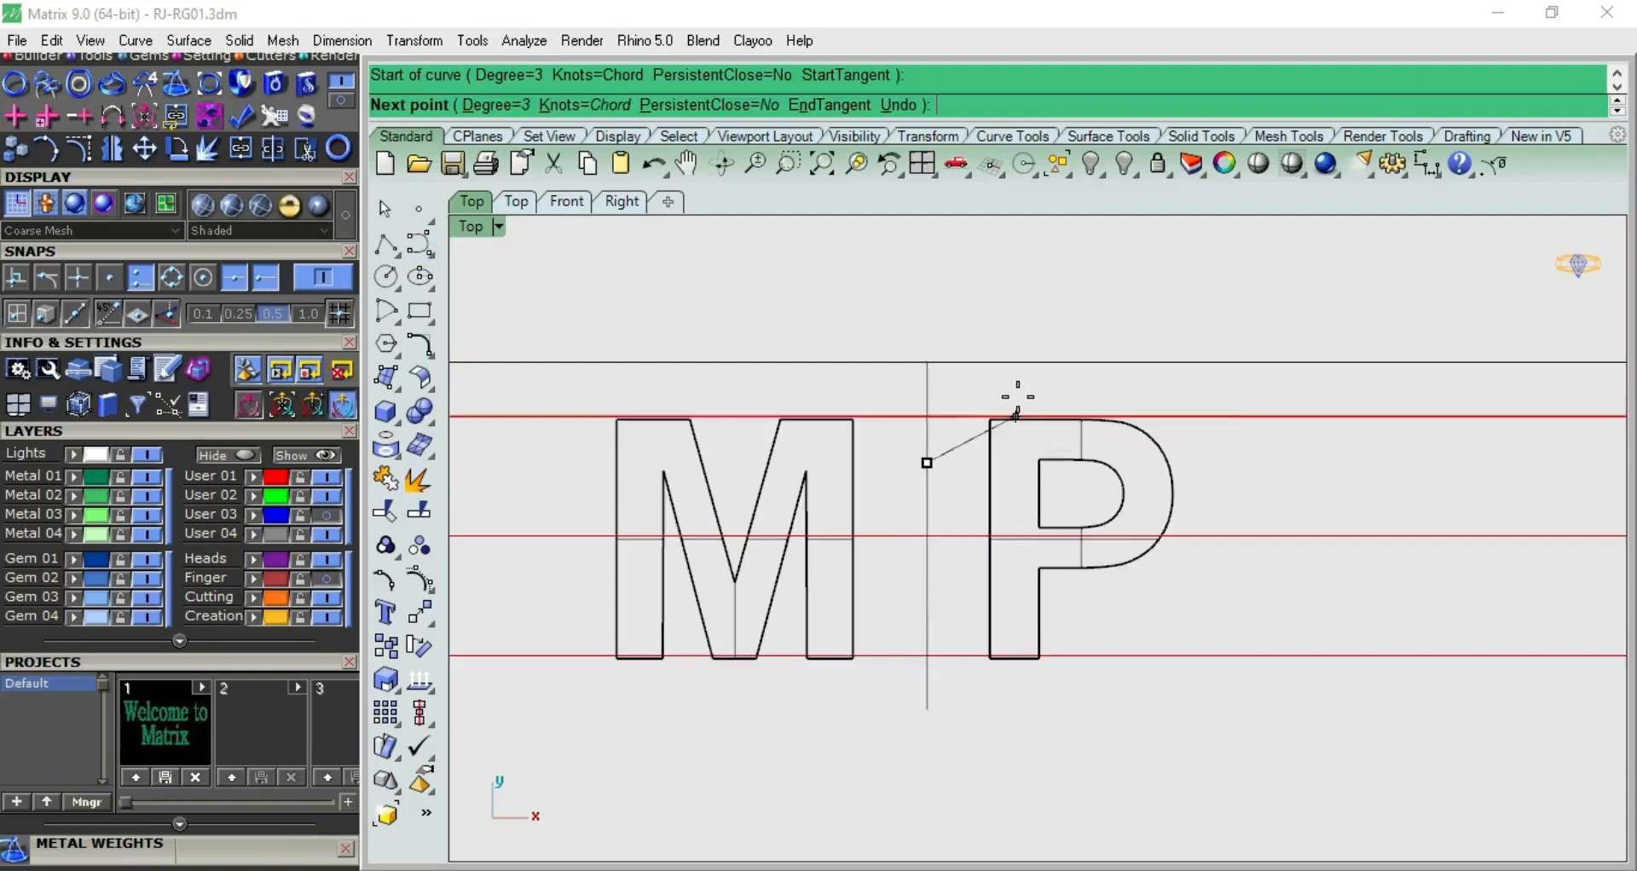
click(1021, 397)
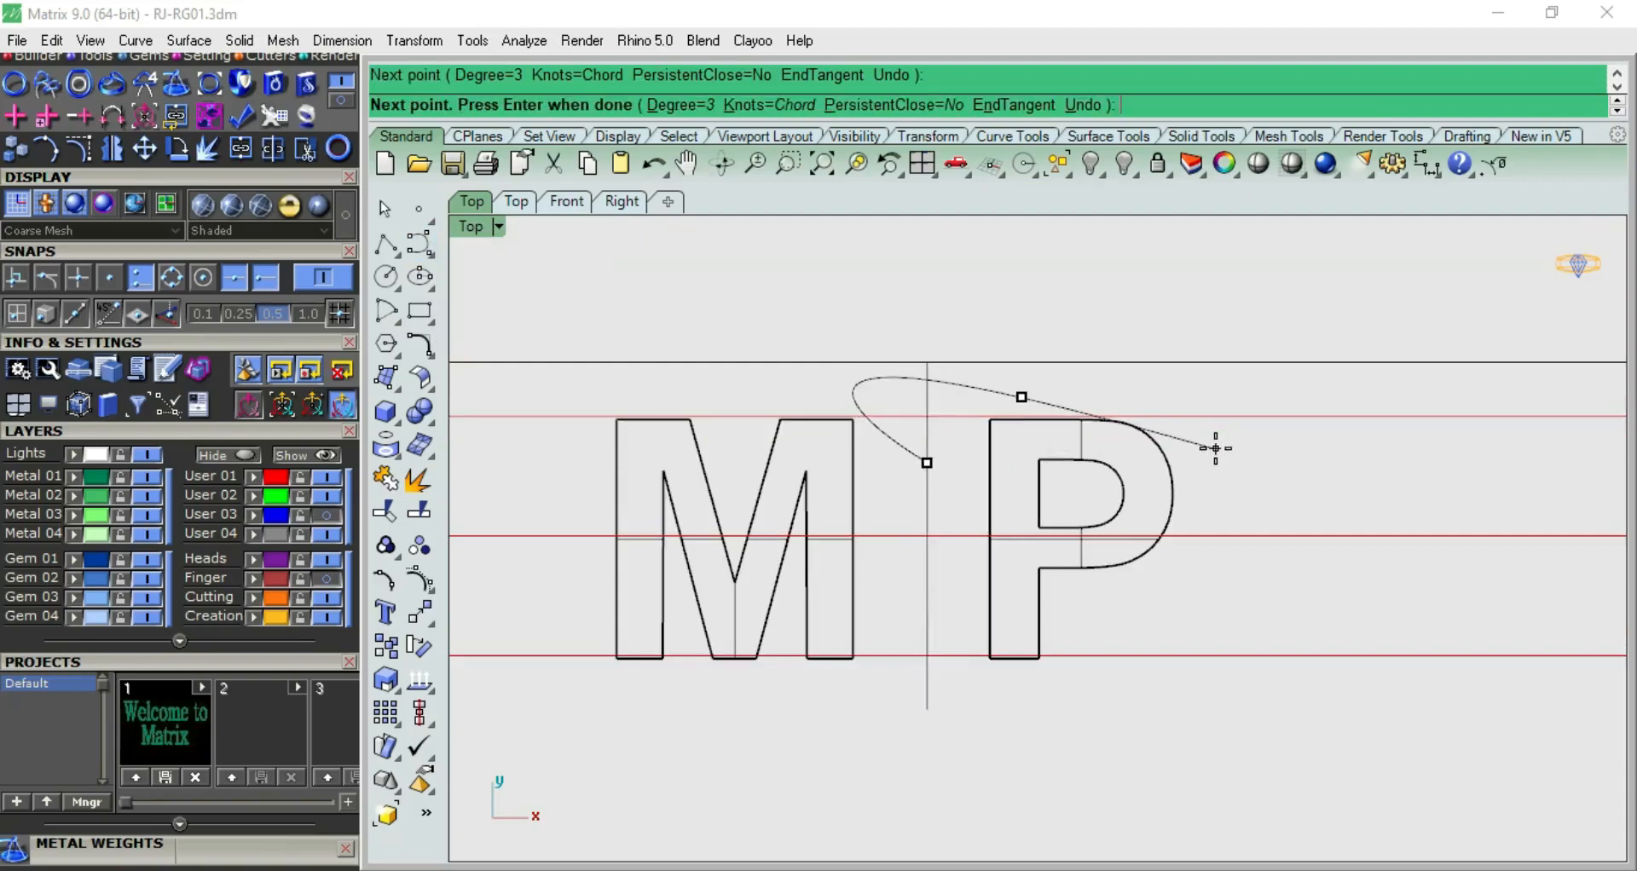
click(1193, 494)
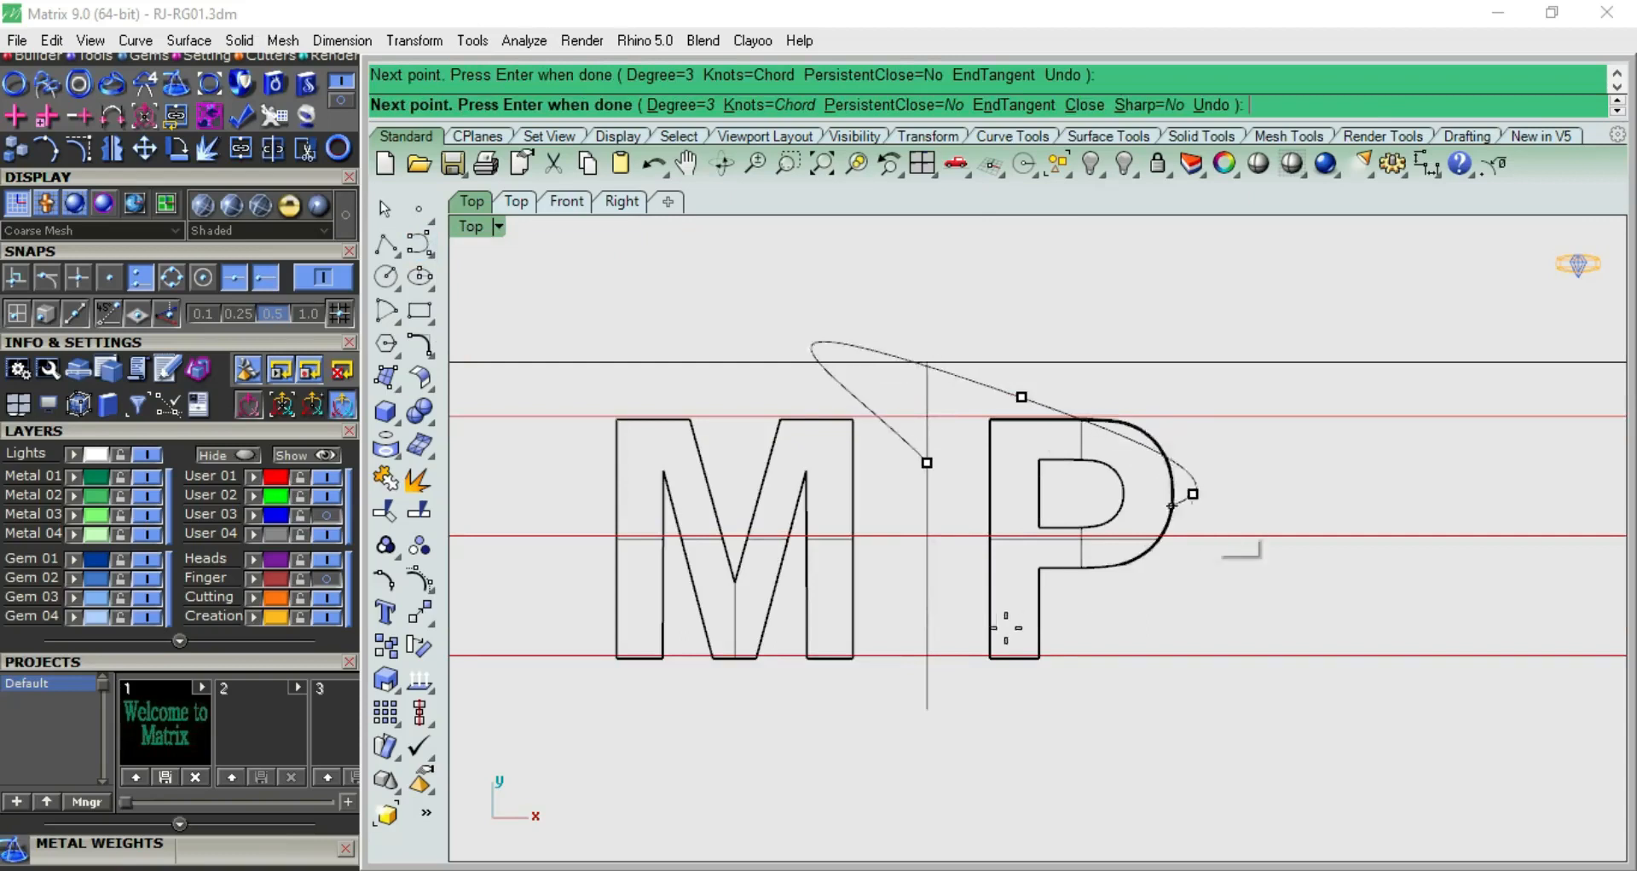
click(927, 672)
key(Return)
Rebuild the half-heart curve with 5 points and degree 3, deleting the input curve
click(1204, 631)
scroll(1235, 472, down, 6)
right_drag(1231, 471, 946, 503)
scroll(936, 503, up, 6)
text(re)
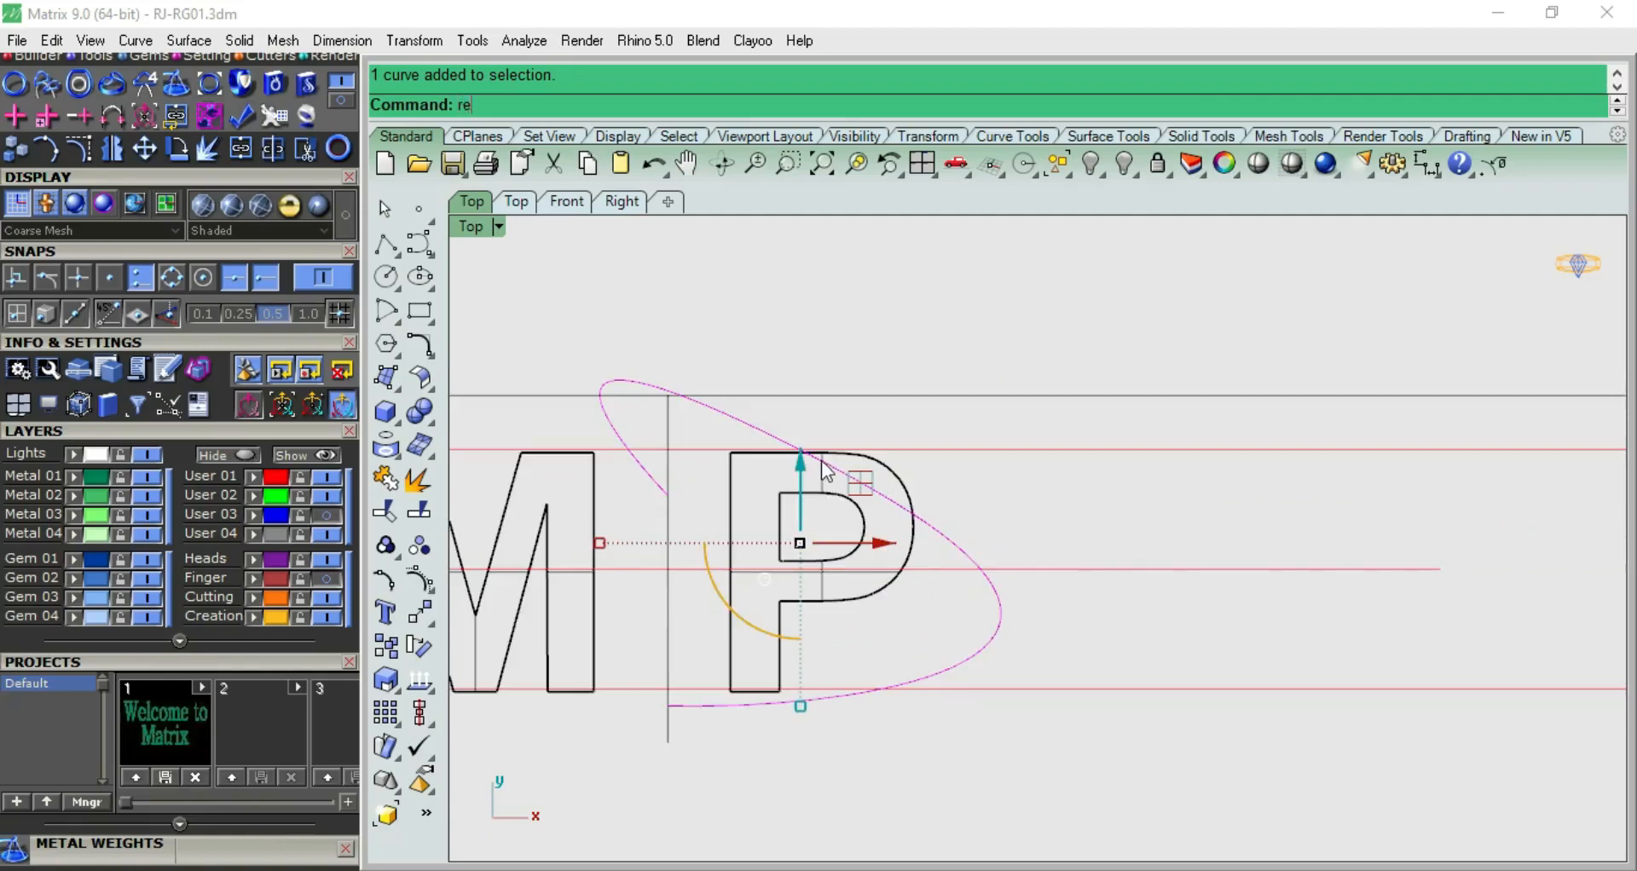
text(build)
key(Return)
click(1562, 376)
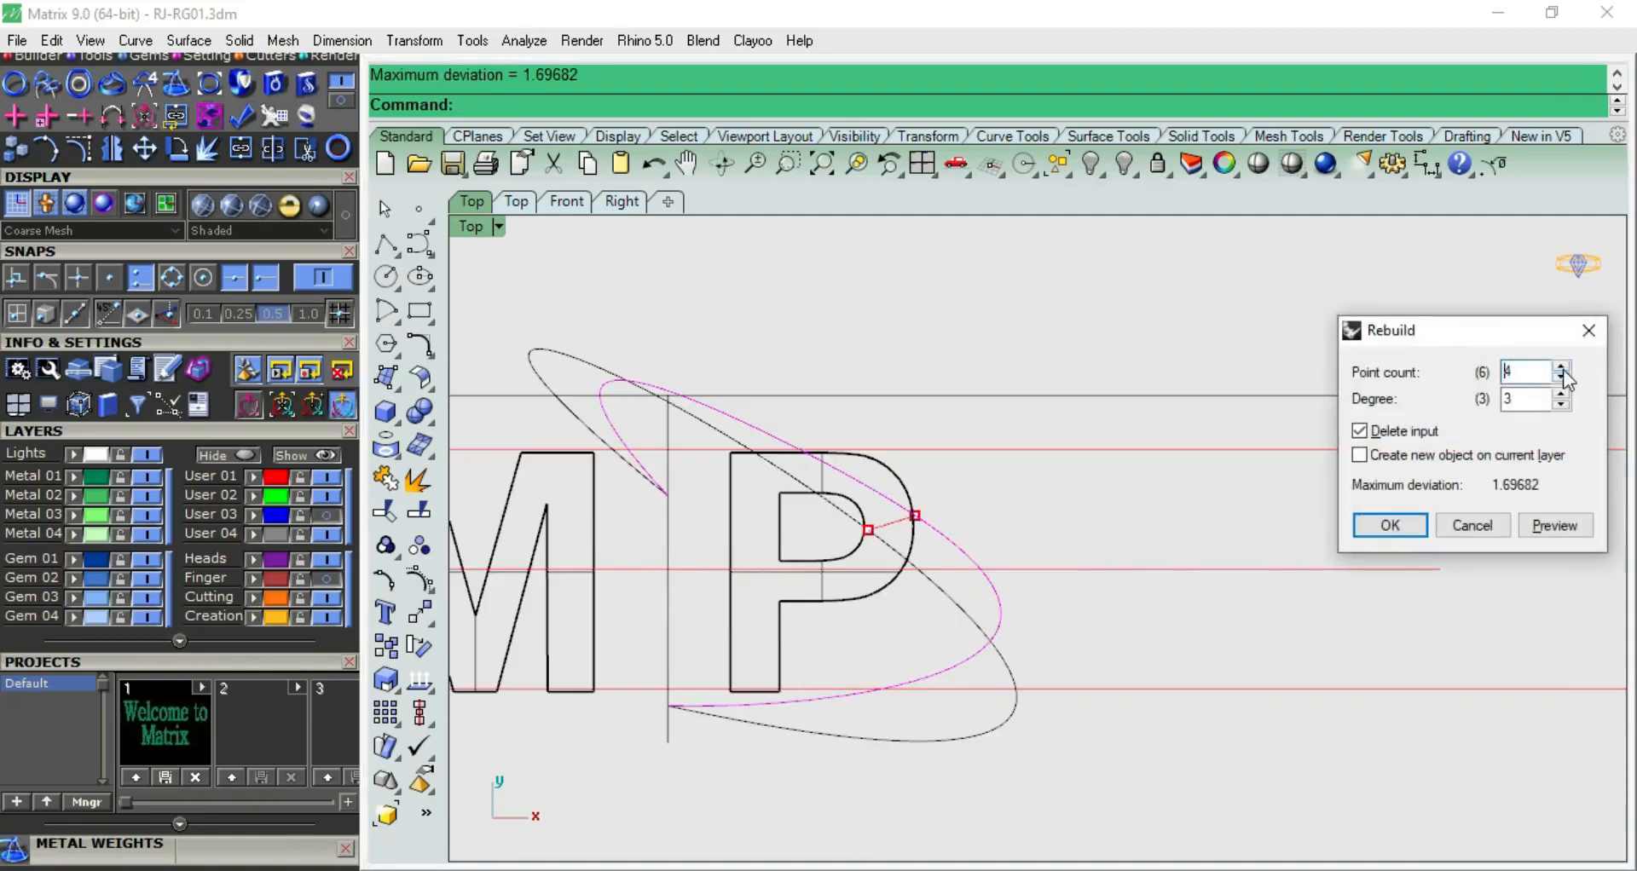
click(1562, 371)
click(1389, 526)
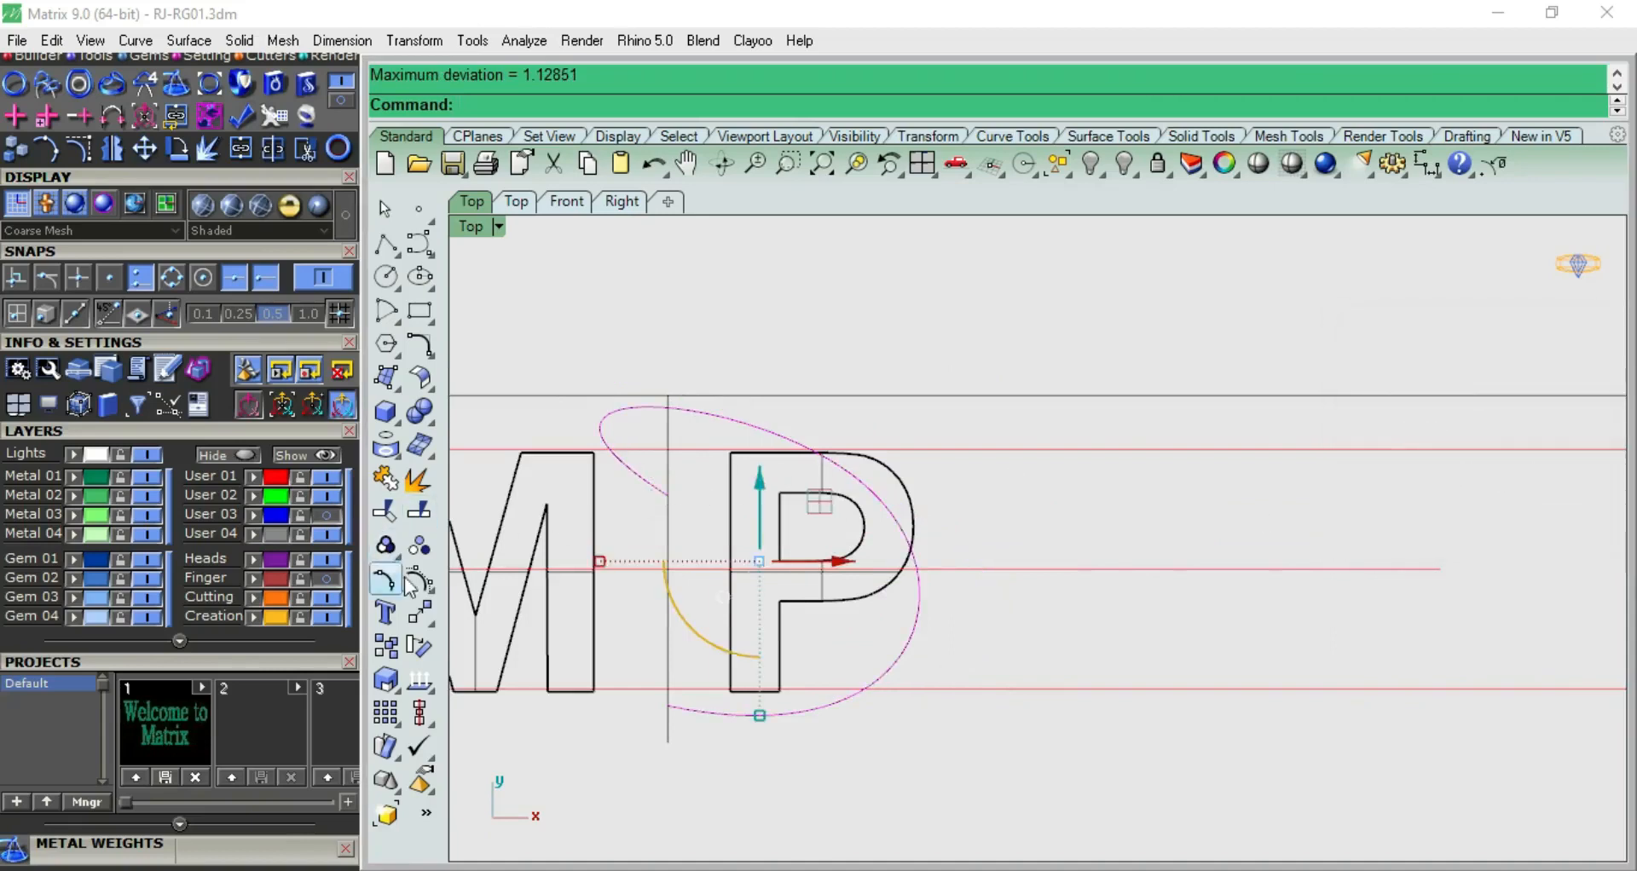
Turn on the half-heart curve's control points and reposition its two upper points to round the upper lobe
click(386, 511)
click(471, 370)
drag(471, 371, 720, 395)
drag(723, 325, 723, 370)
click(972, 311)
click(1032, 404)
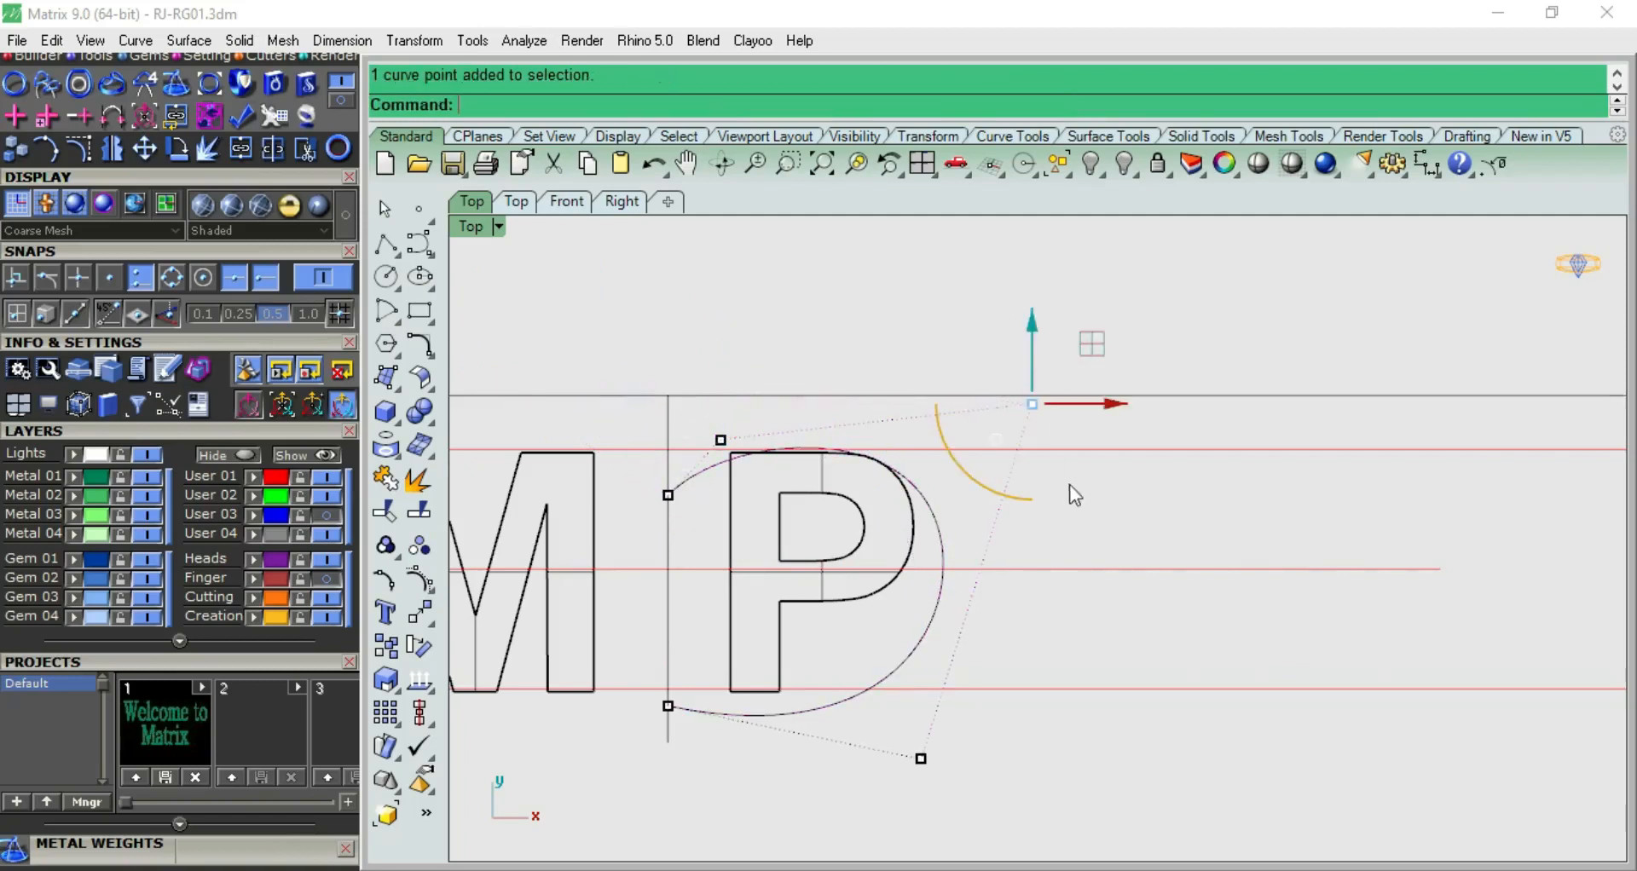
drag(1097, 364, 980, 372)
click(1020, 299)
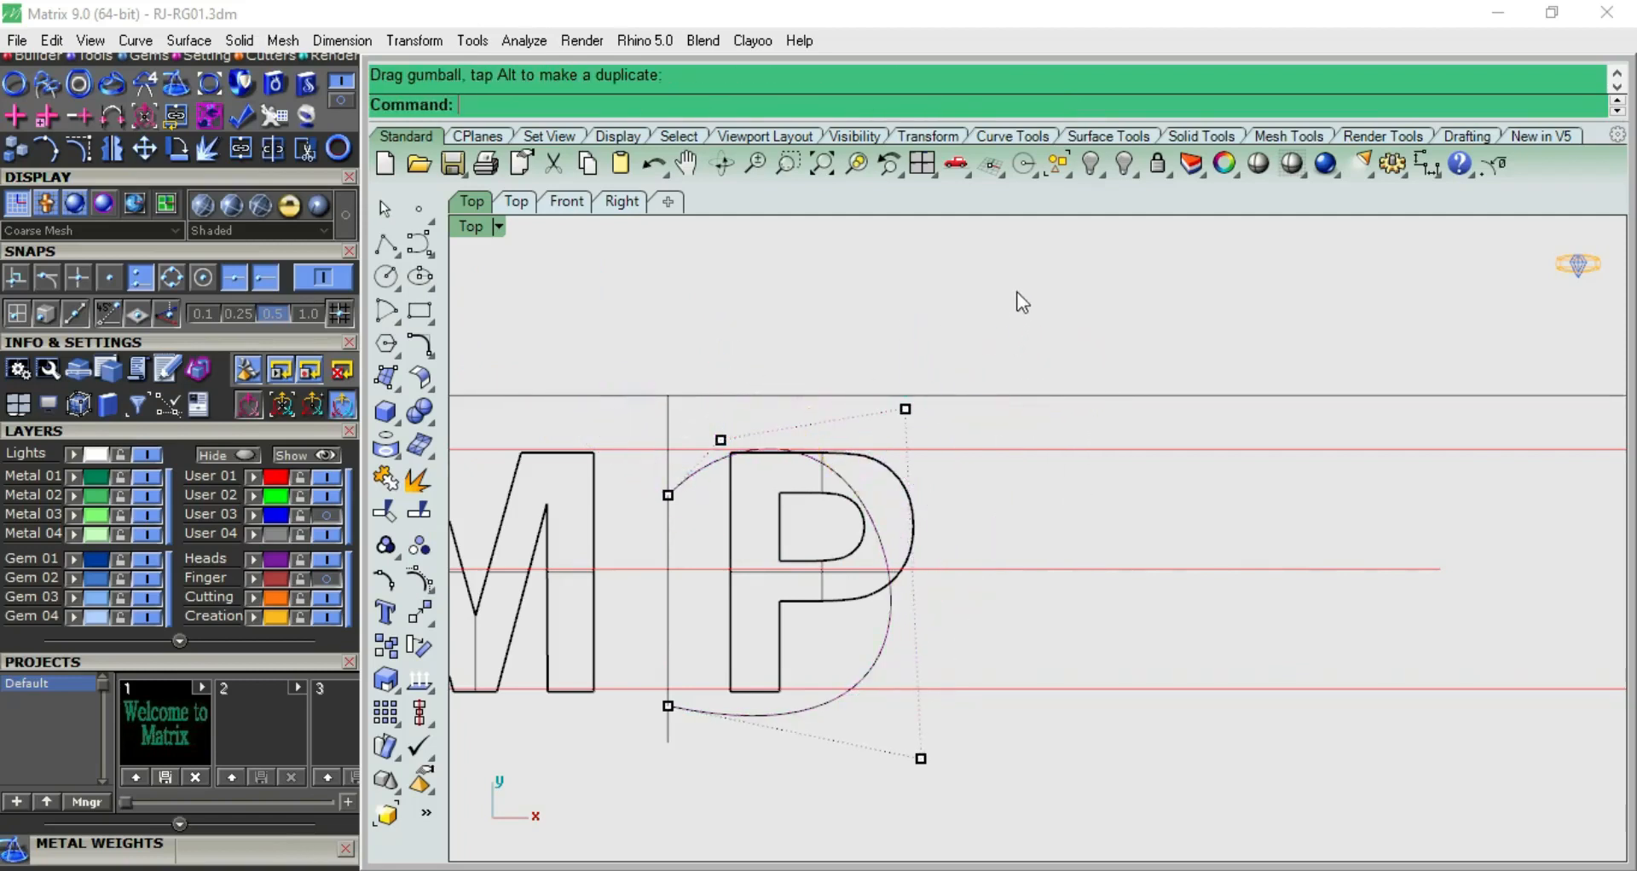
Move the lower outer control point up and inward, and adjust the upper outer point to narrow the half heart
drag(856, 735, 952, 779)
drag(980, 695, 864, 601)
click(856, 345)
drag(856, 345, 926, 445)
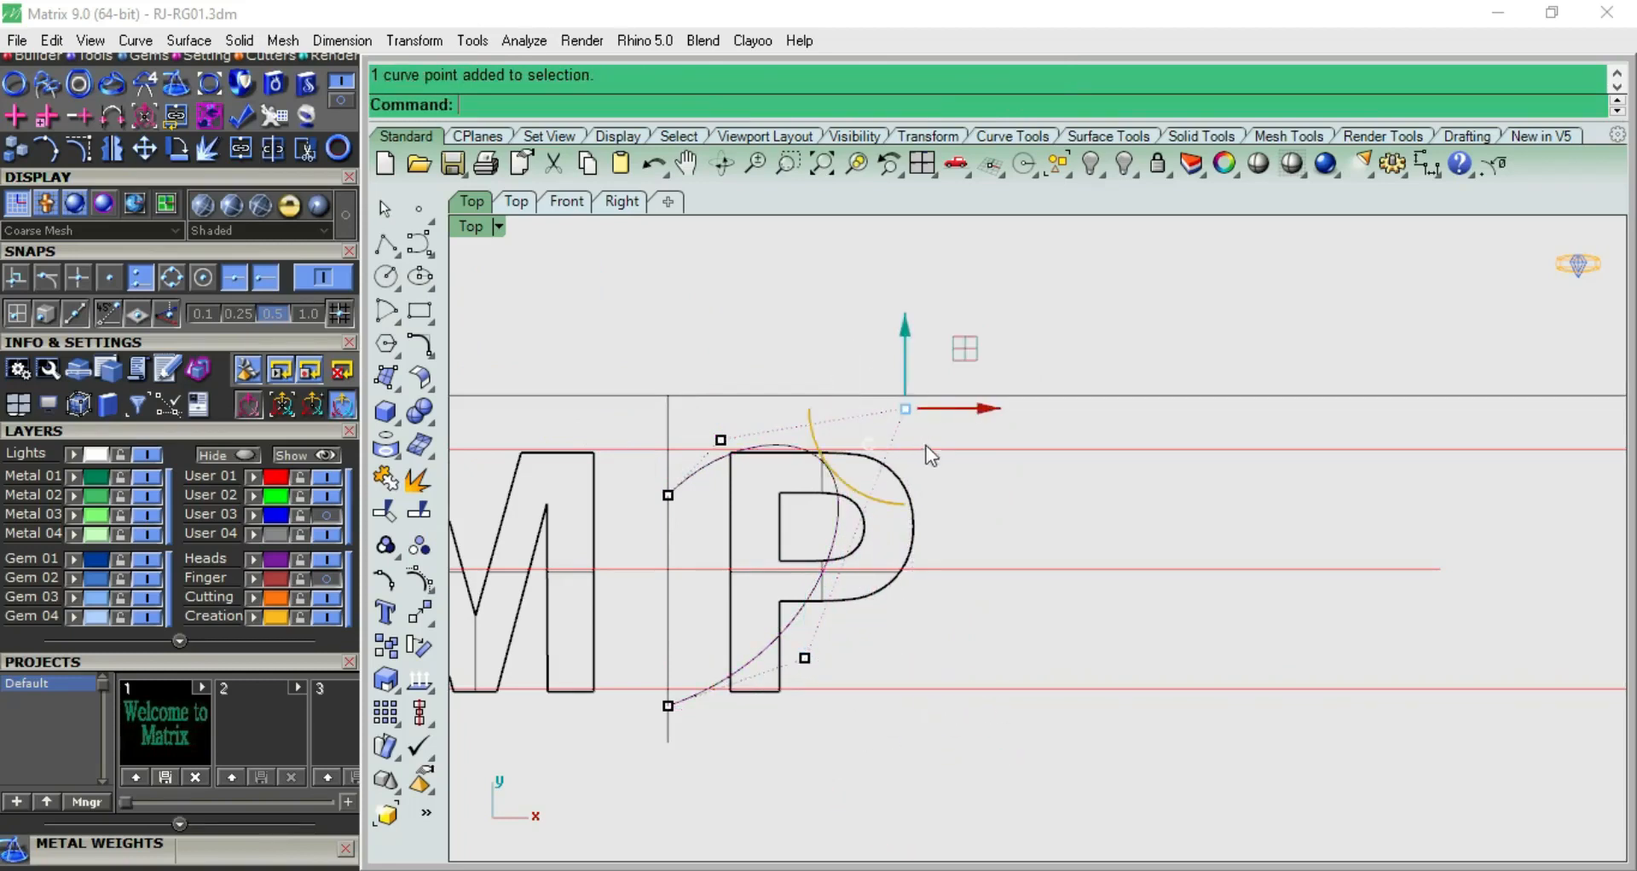
drag(963, 369, 703, 487)
Mirror a copy of the half-heart curve across the vertical centre line, starting the mirror plane at 0
click(700, 479)
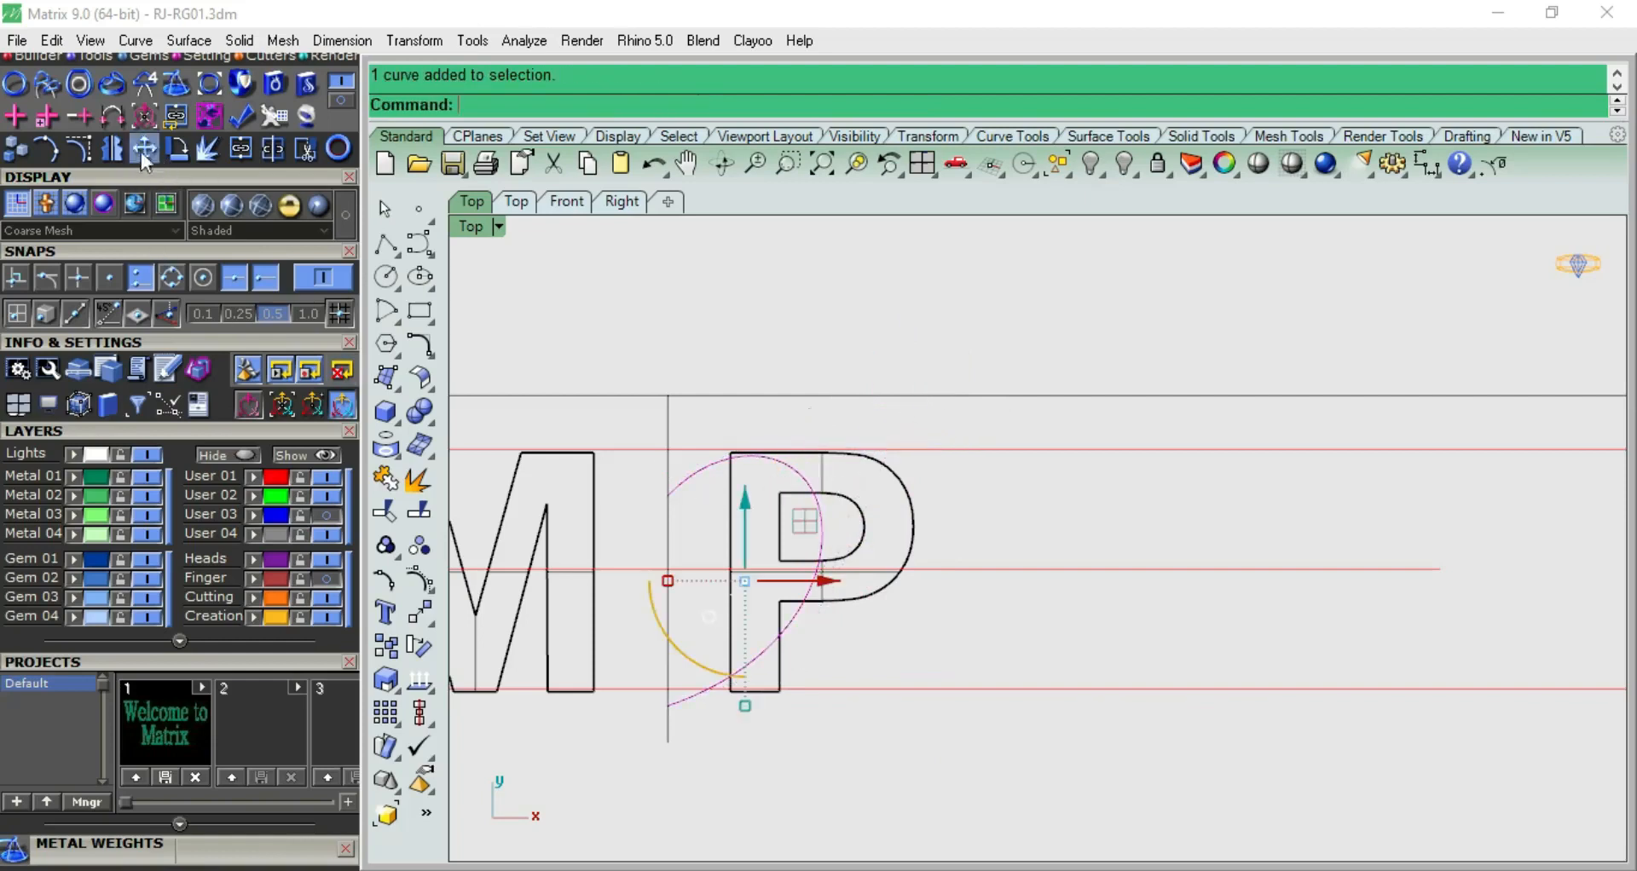
click(115, 150)
text(0)
key(Return)
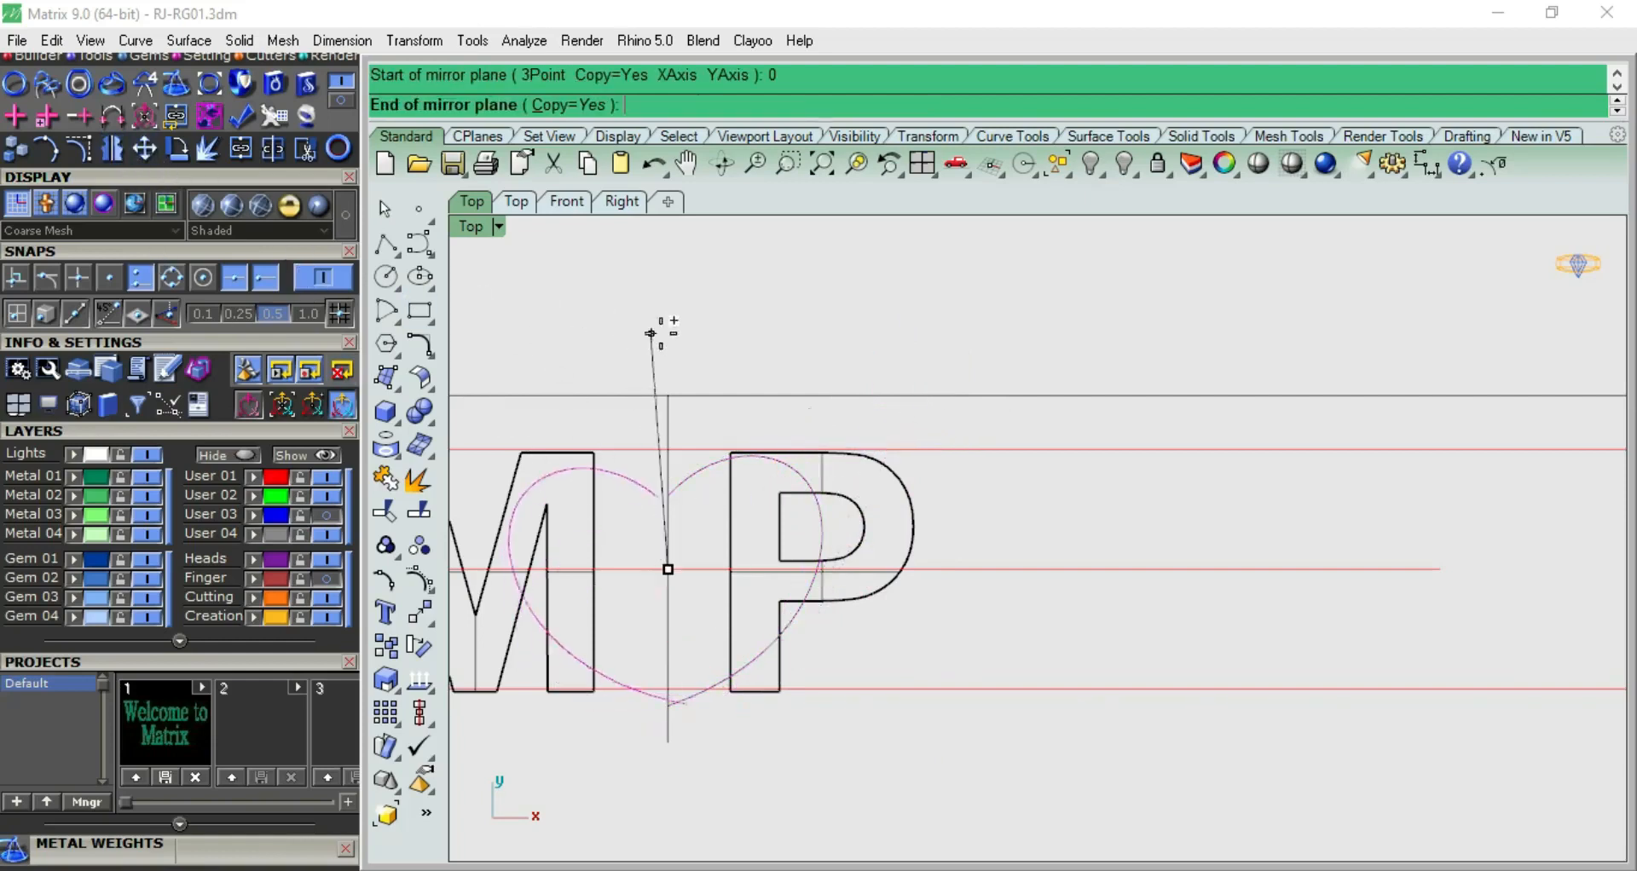
click(694, 336)
scroll(949, 451, up, 3)
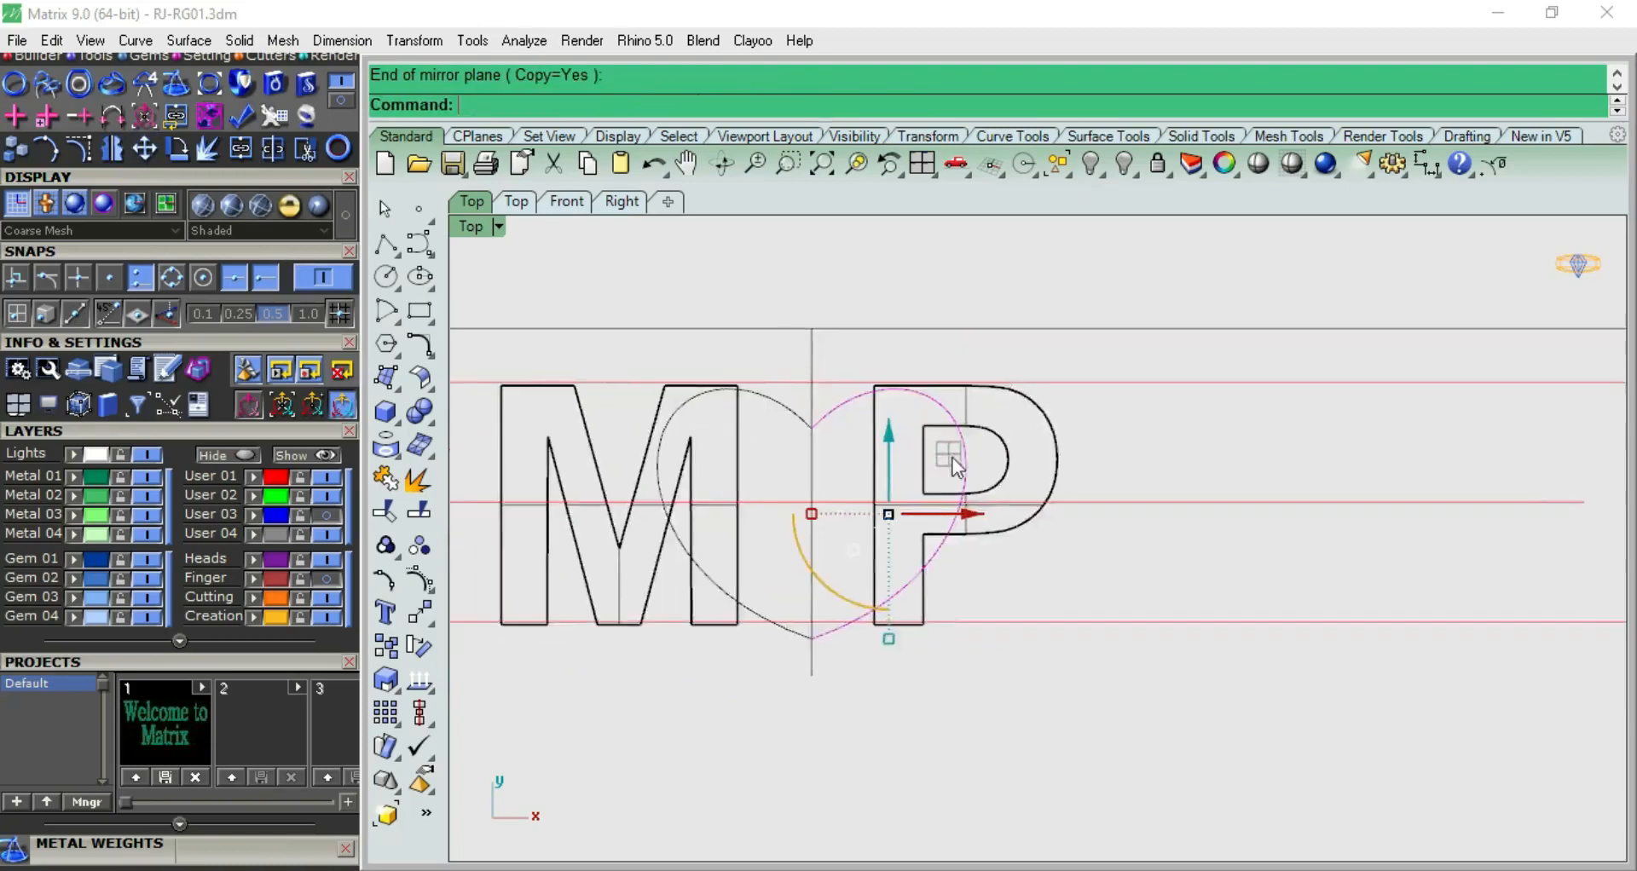
key(Escape)
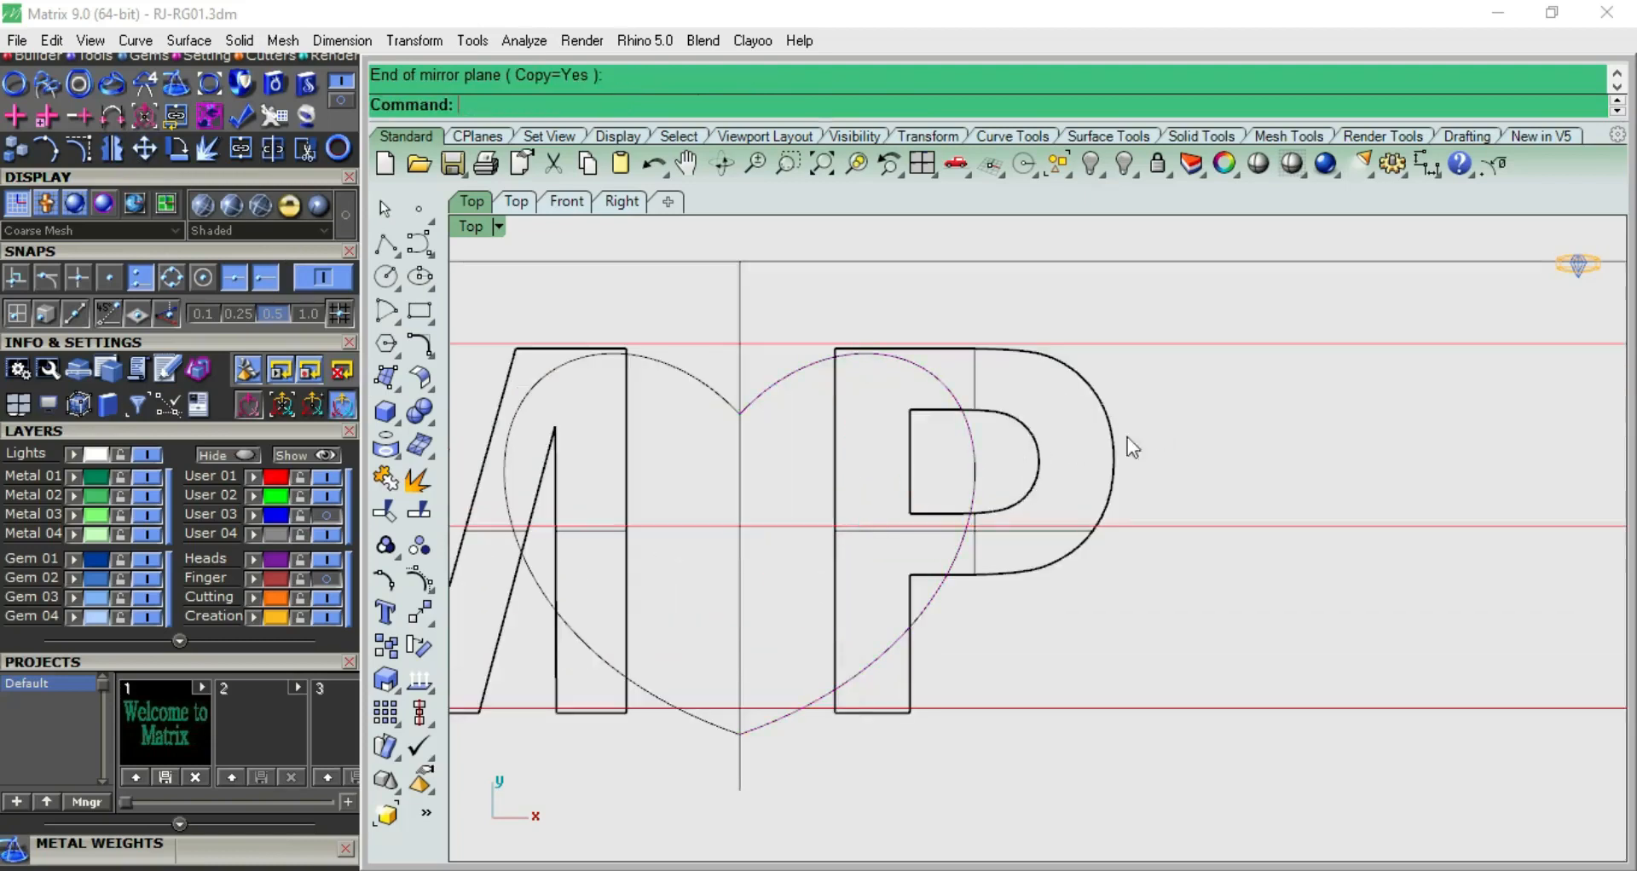
Refine the heart by slightly shifting the P-side curve's upper outer control point and raising its lower outer one
click(925, 377)
click(418, 580)
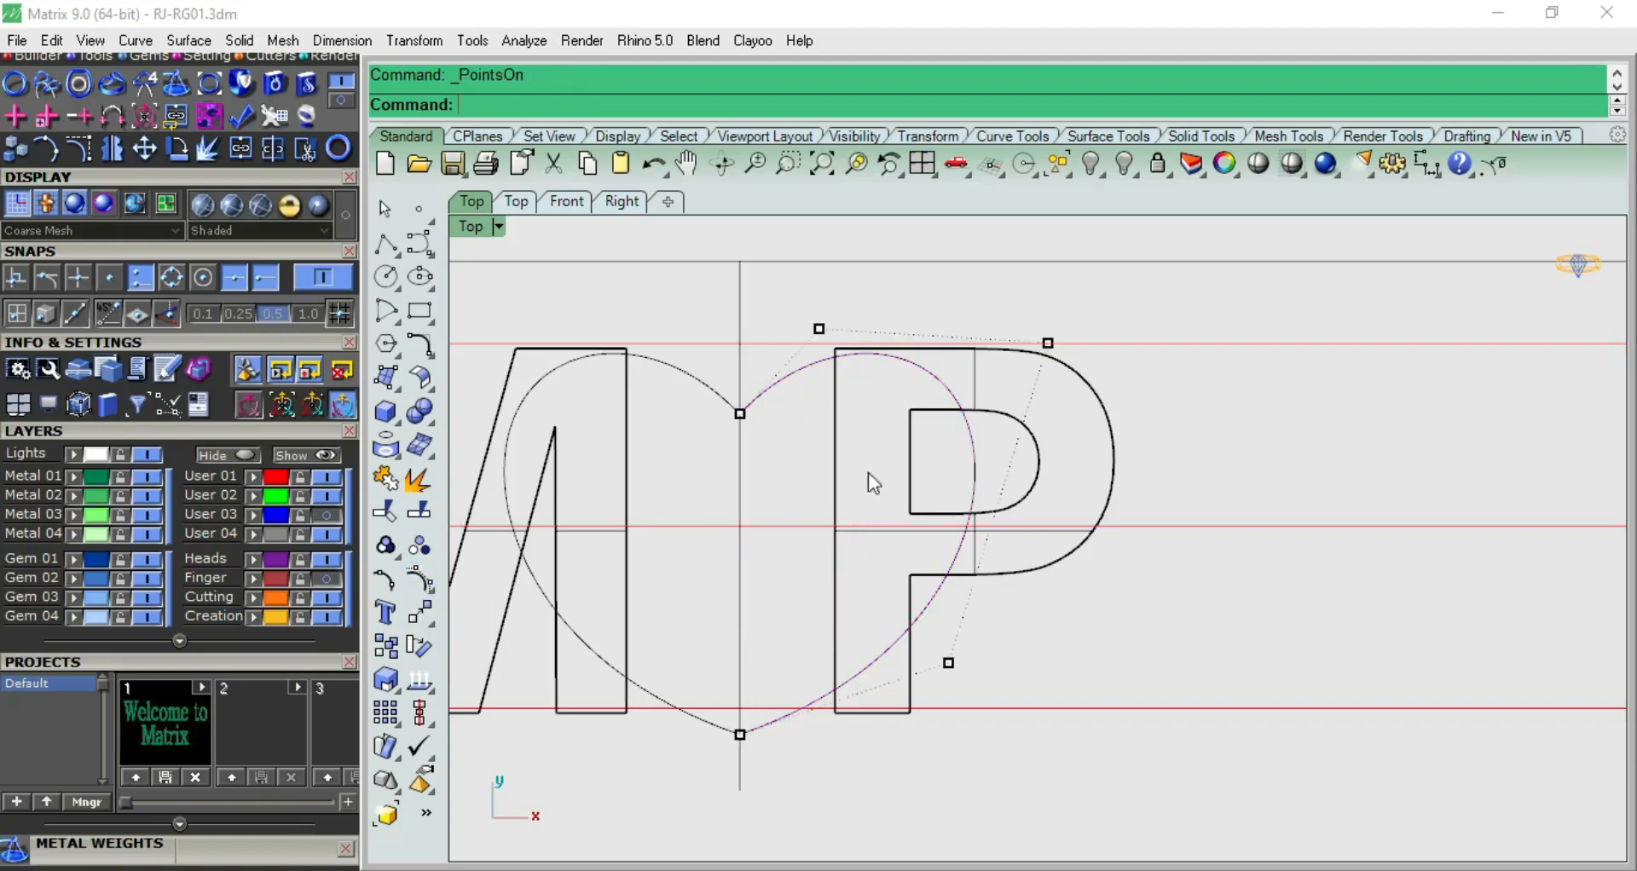
right_drag(989, 441, 1093, 421)
click(1152, 321)
mouse_move(1202, 290)
mouse_down()
mouse_move(1208, 323)
mouse_move(1208, 291)
mouse_up()
click(1052, 641)
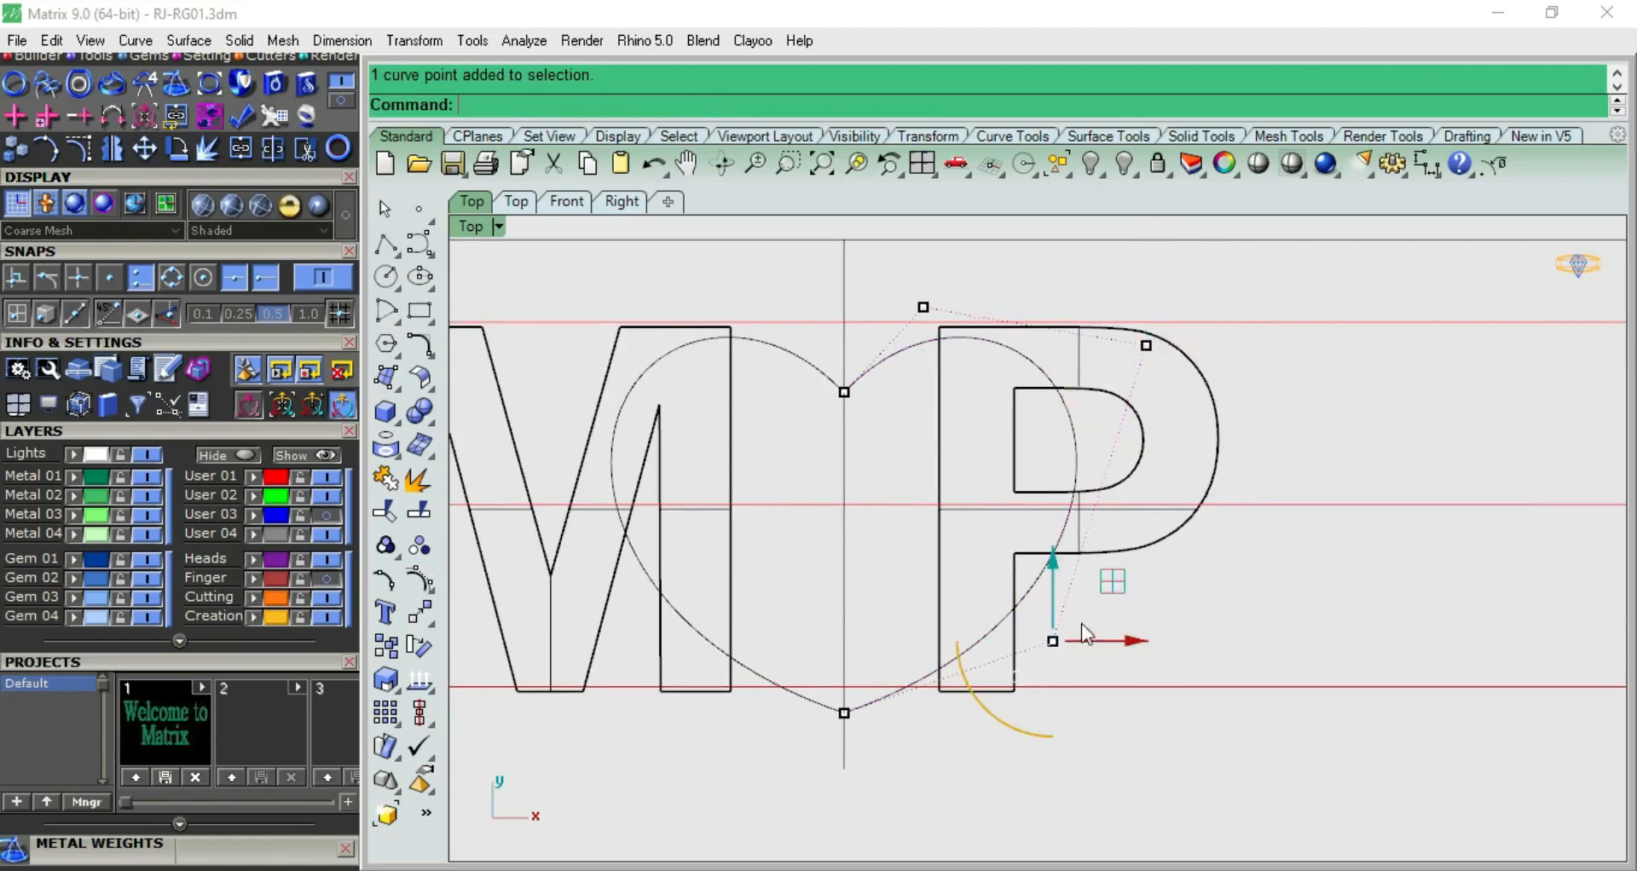
drag(1113, 587, 1120, 557)
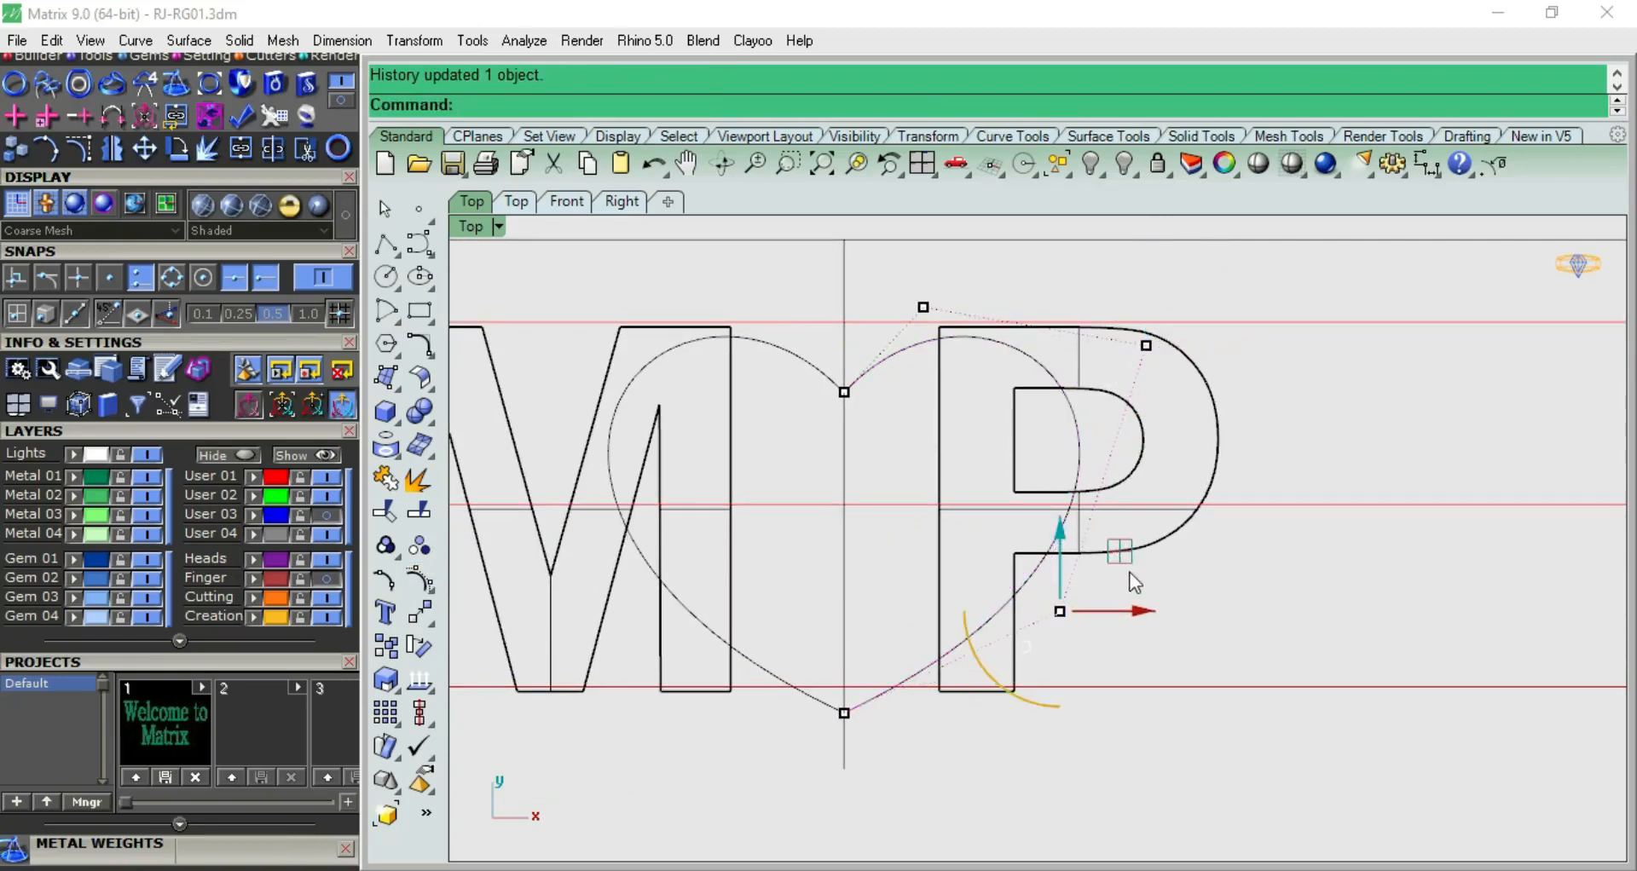
key(Escape)
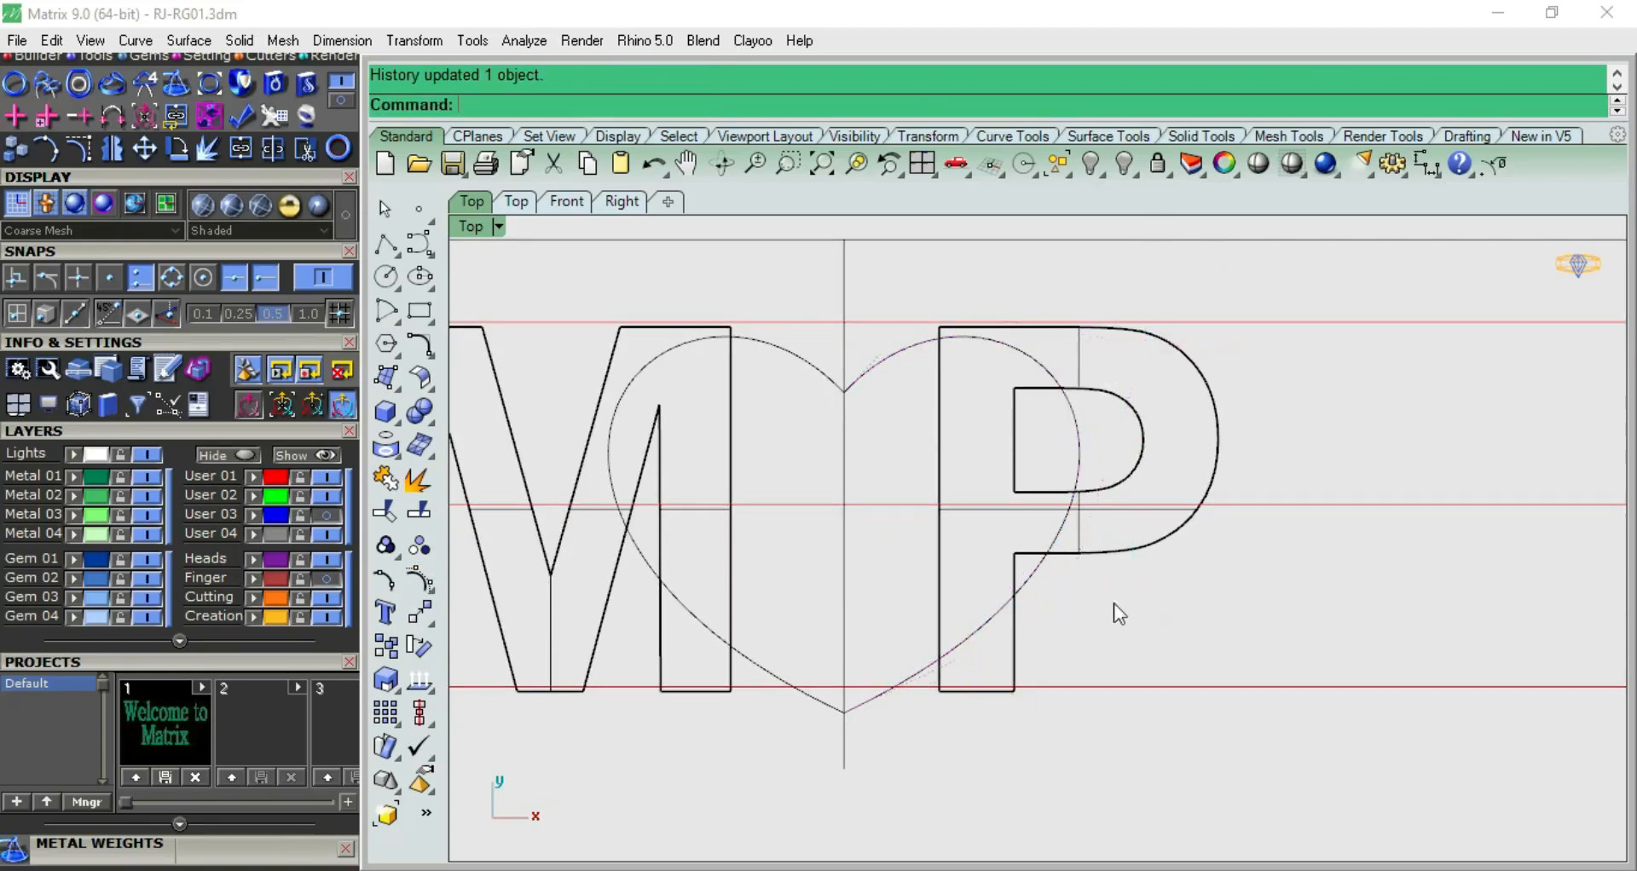
Move both halves of the heart curve up so the lobes meet the upper guide line
click(871, 365)
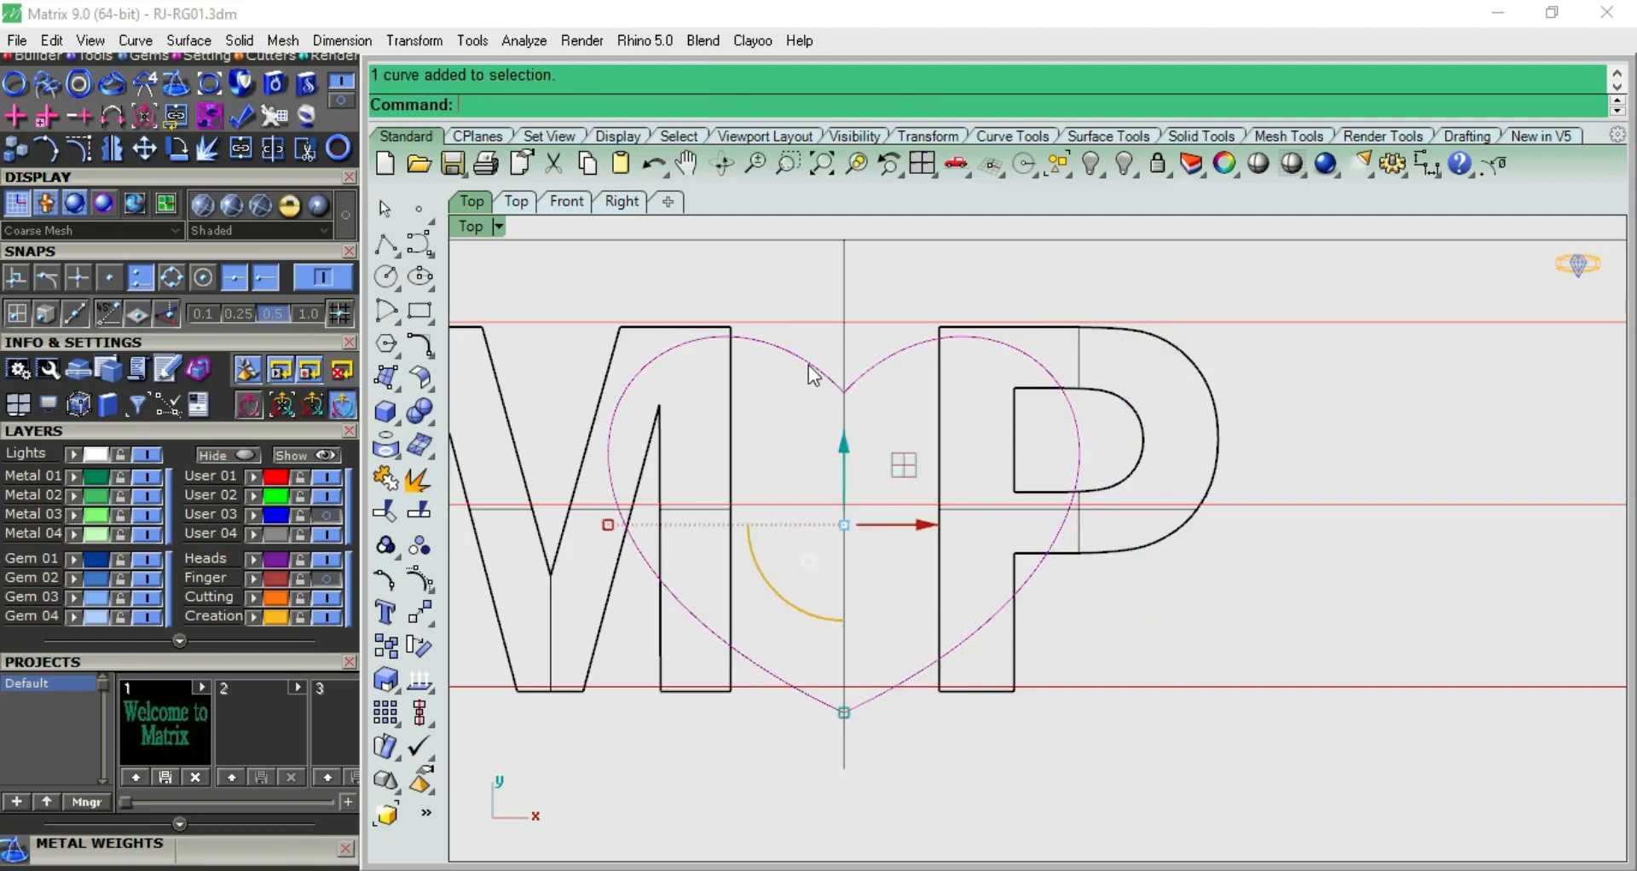
click(895, 428)
click(872, 364)
drag(966, 440, 965, 426)
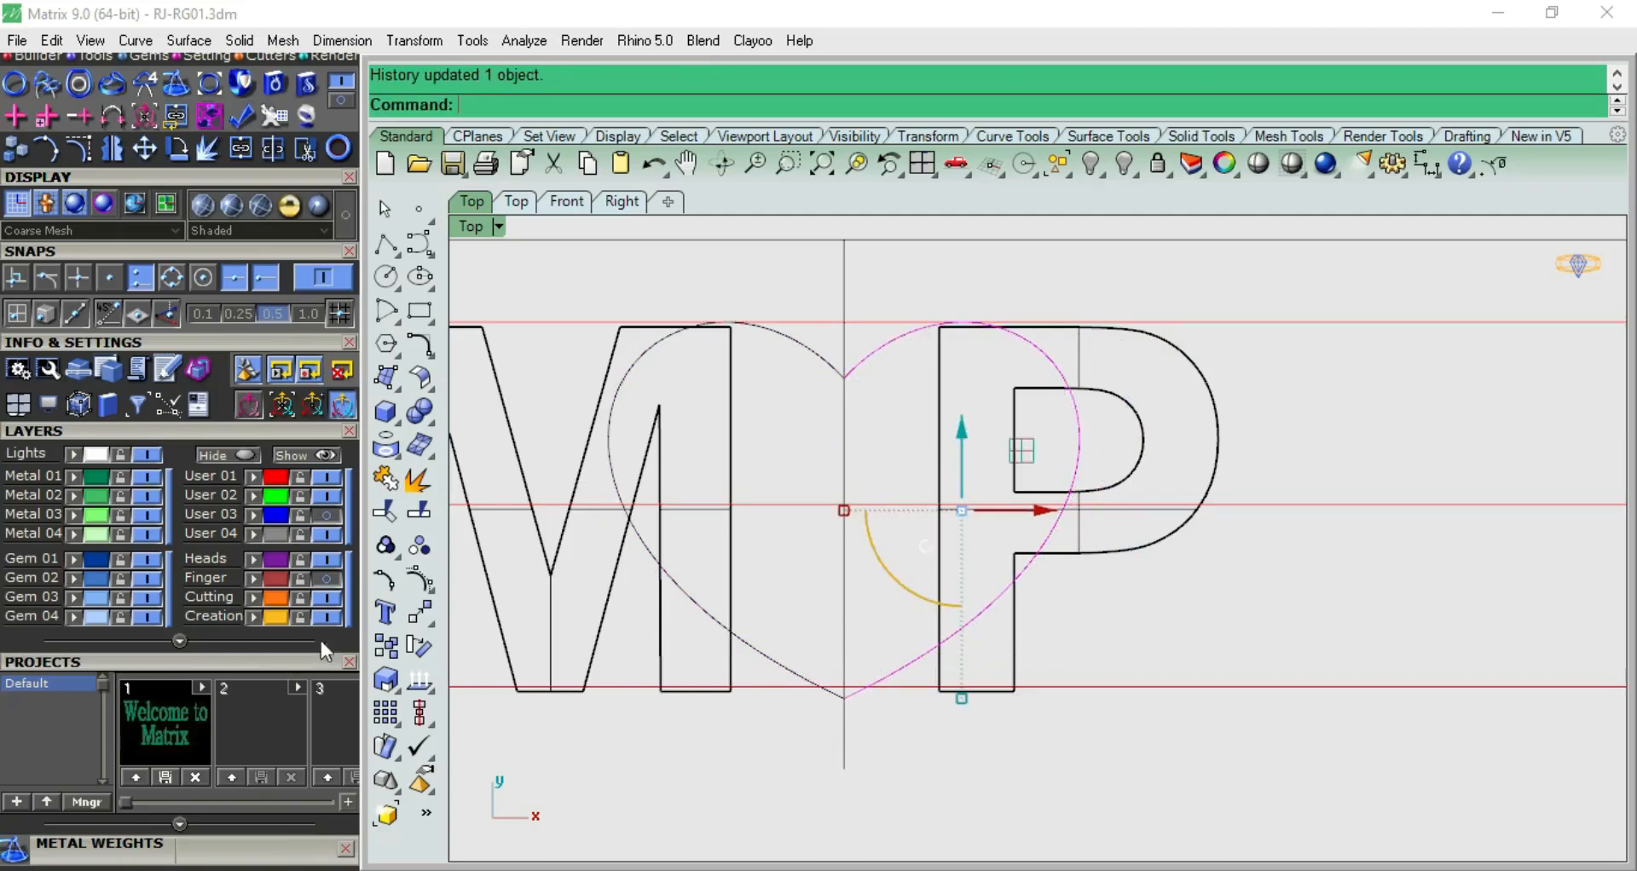
Turn on the heart half's control points, raise the lower tip to the bottom guide line and shift the outer points slightly inward
click(419, 580)
drag(880, 701, 975, 657)
drag(842, 633, 842, 621)
click(887, 790)
drag(1057, 326, 1272, 658)
drag(1187, 466, 1182, 469)
click(1184, 413)
Join the two heart halves into one closed curve
click(880, 360)
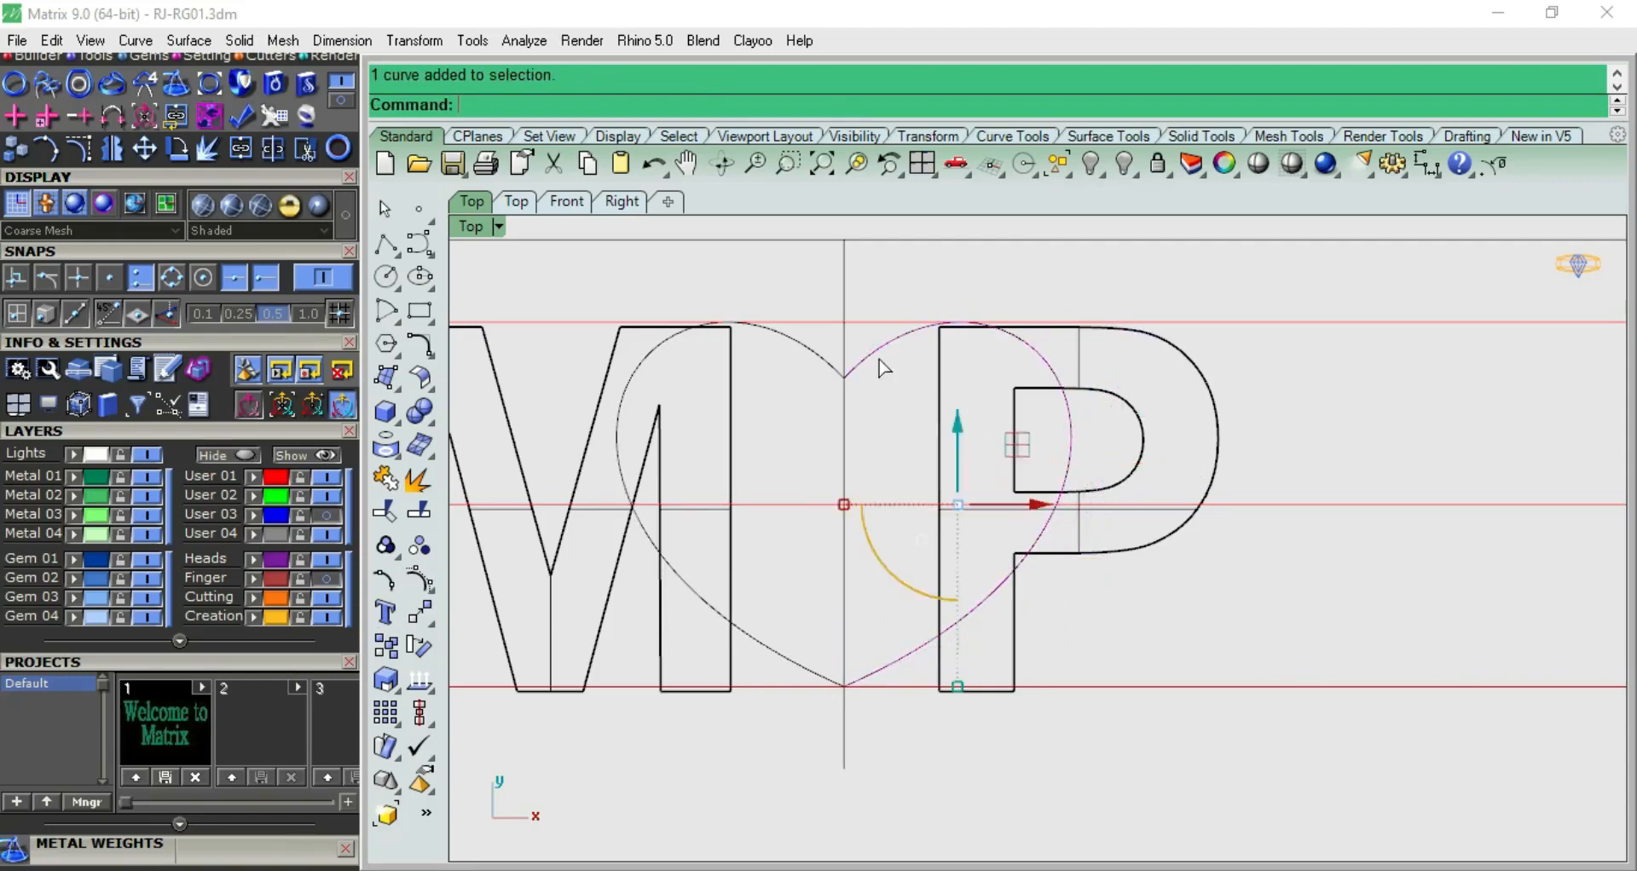
shift+click(822, 359)
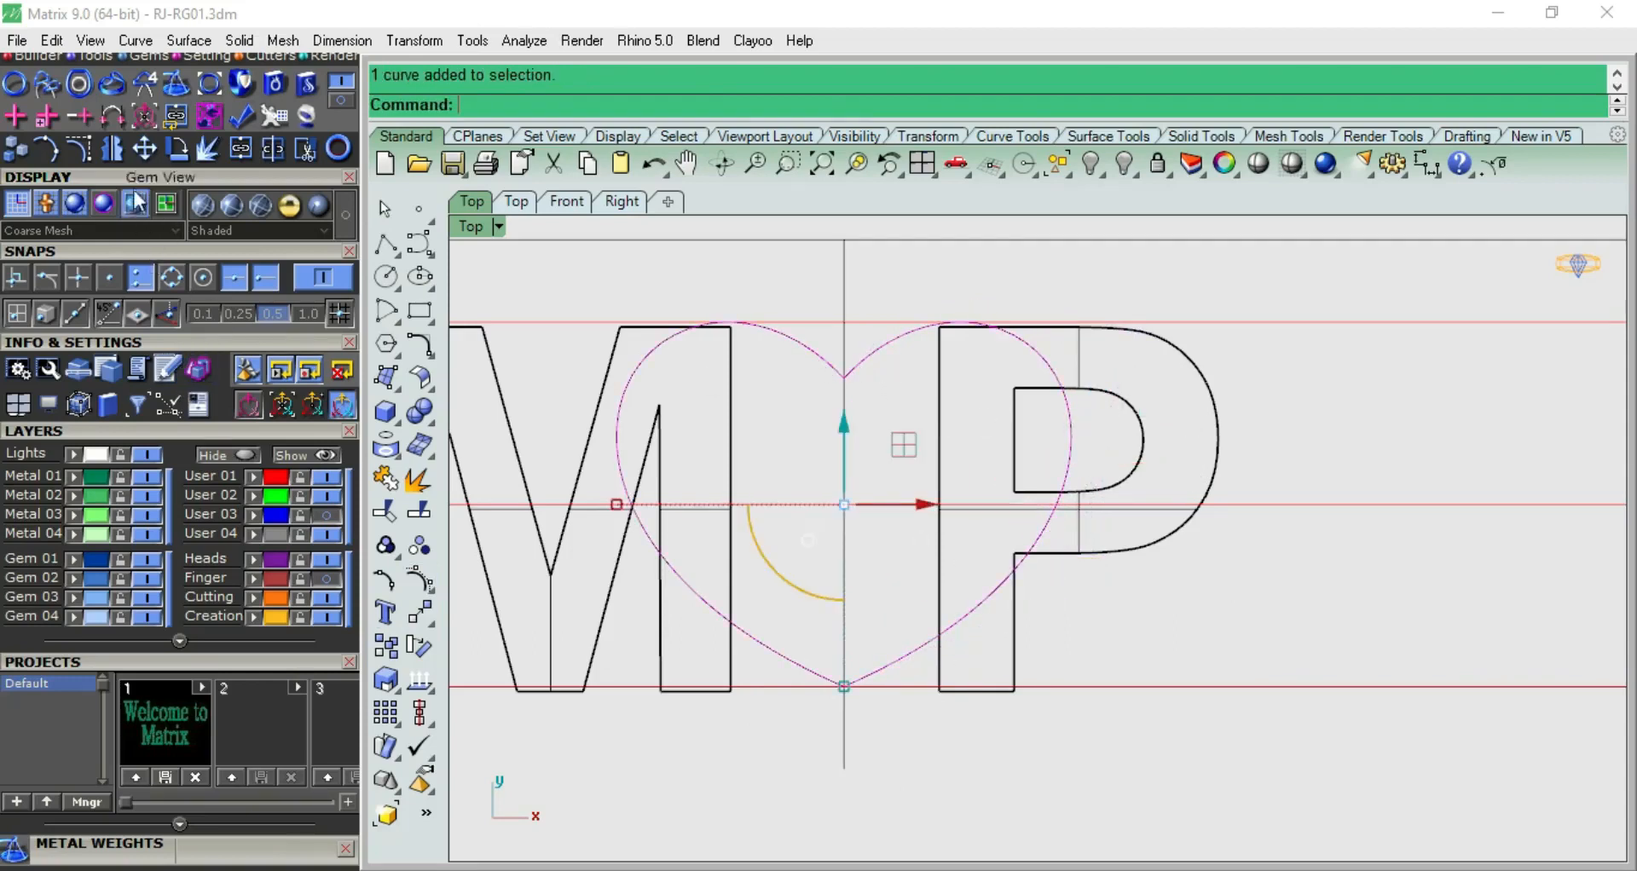
click(242, 151)
click(1006, 526)
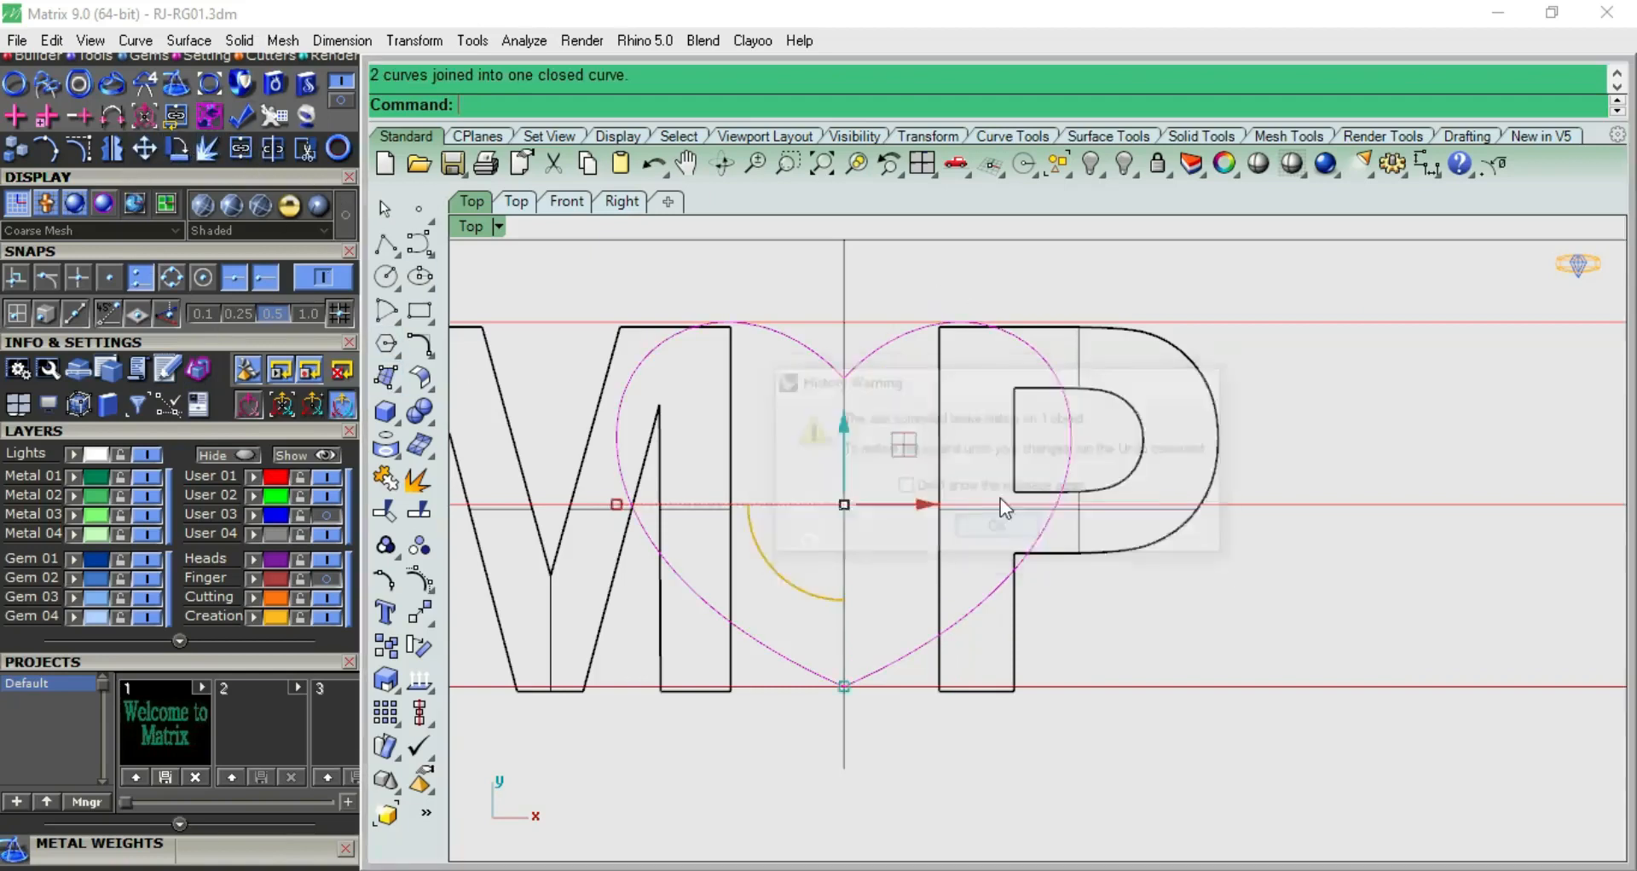
scroll(1000, 498, down, 2)
key(Escape)
Offset the heart curve outward by 0.6 mm as a spacing guide
click(1022, 416)
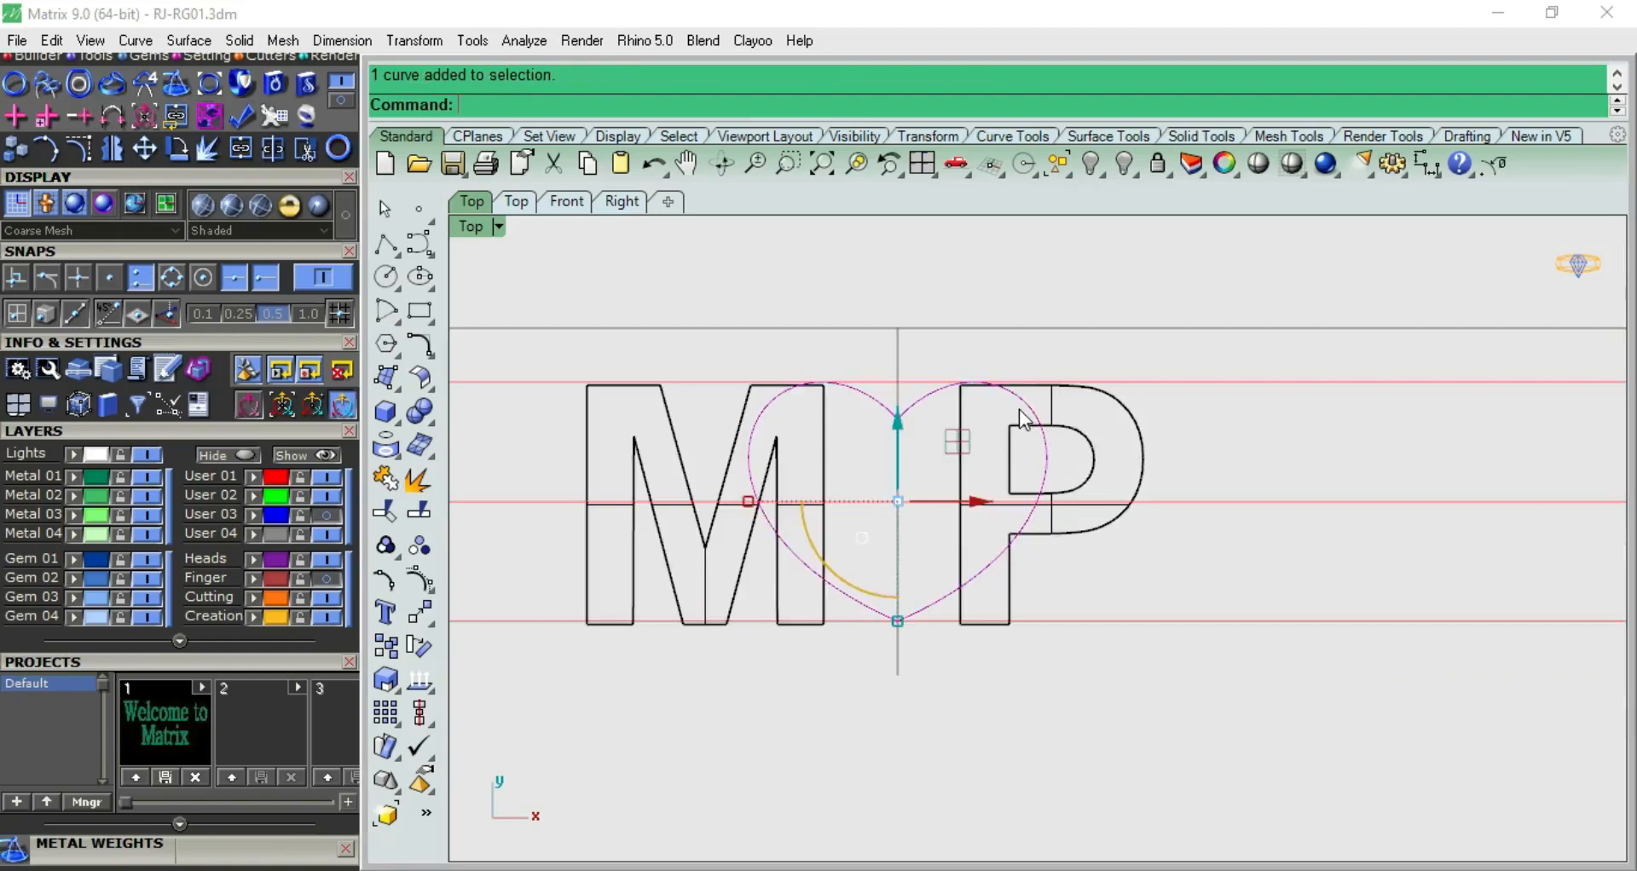
key(Return)
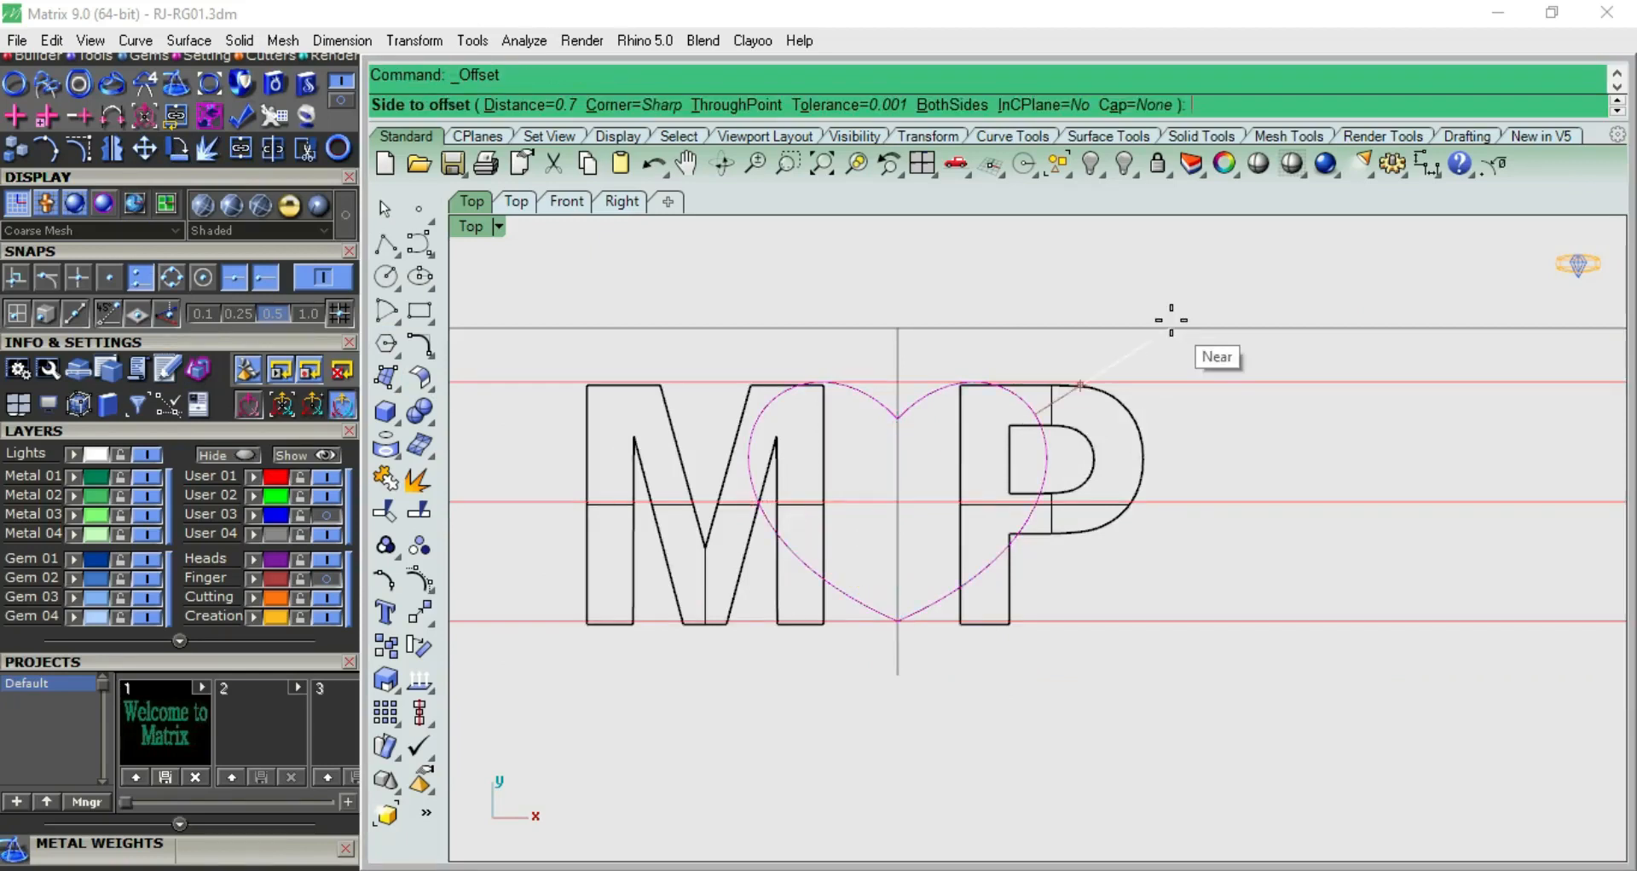
text(.6)
key(Return)
click(1174, 322)
Move the P and the M outward horizontally until each letter touches the heart's offset curve
click(1153, 450)
drag(1132, 504, 1262, 502)
click(1076, 306)
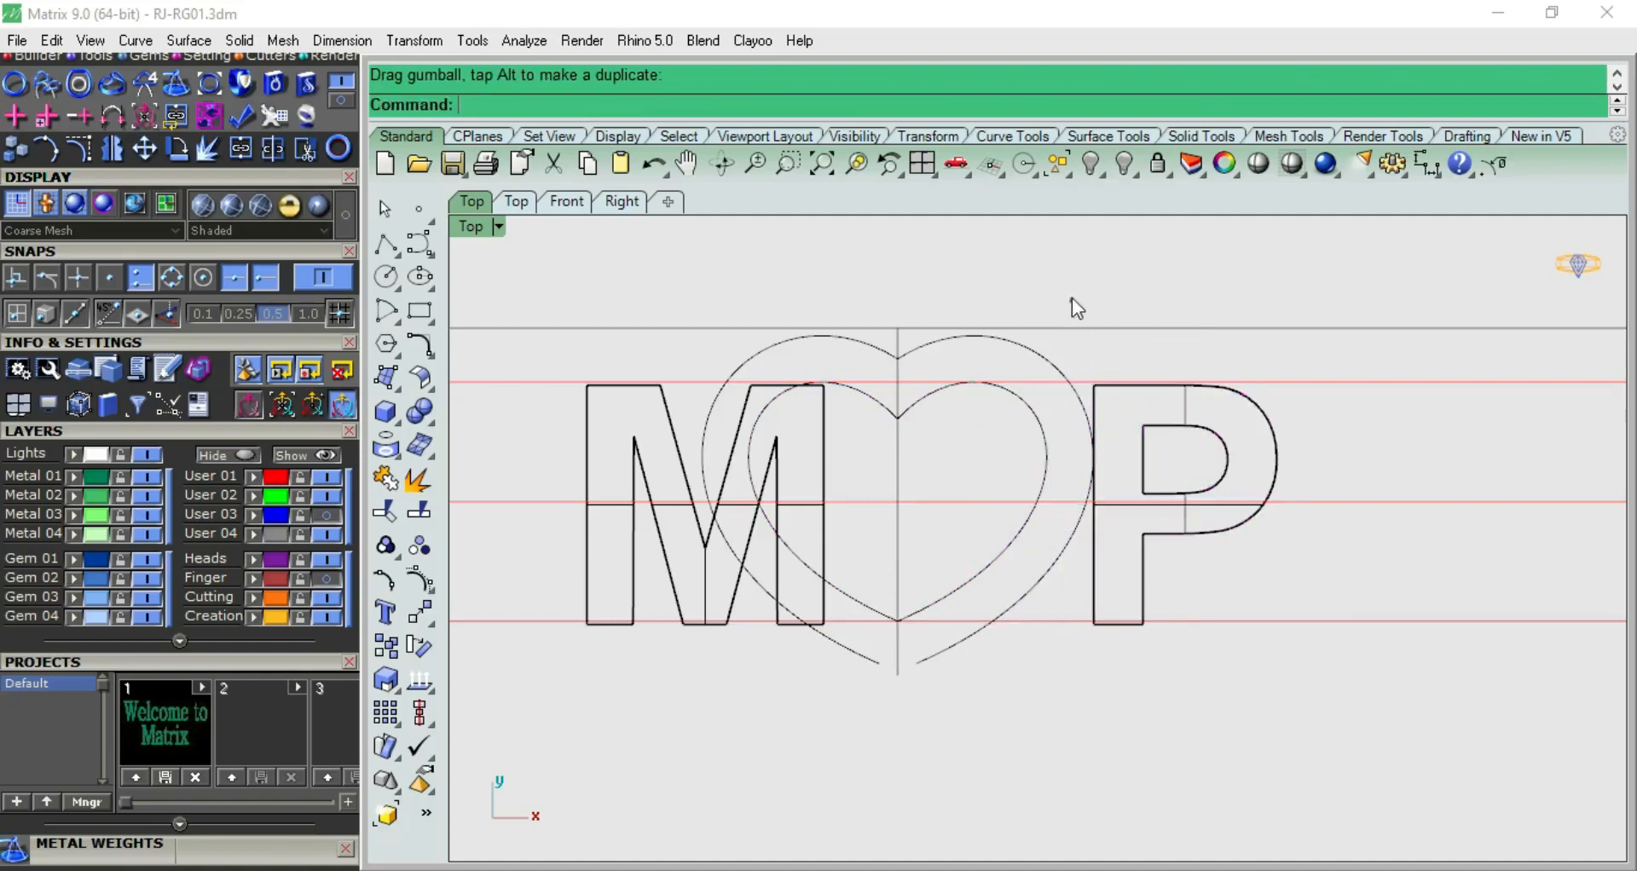
click(687, 456)
drag(789, 506, 668, 509)
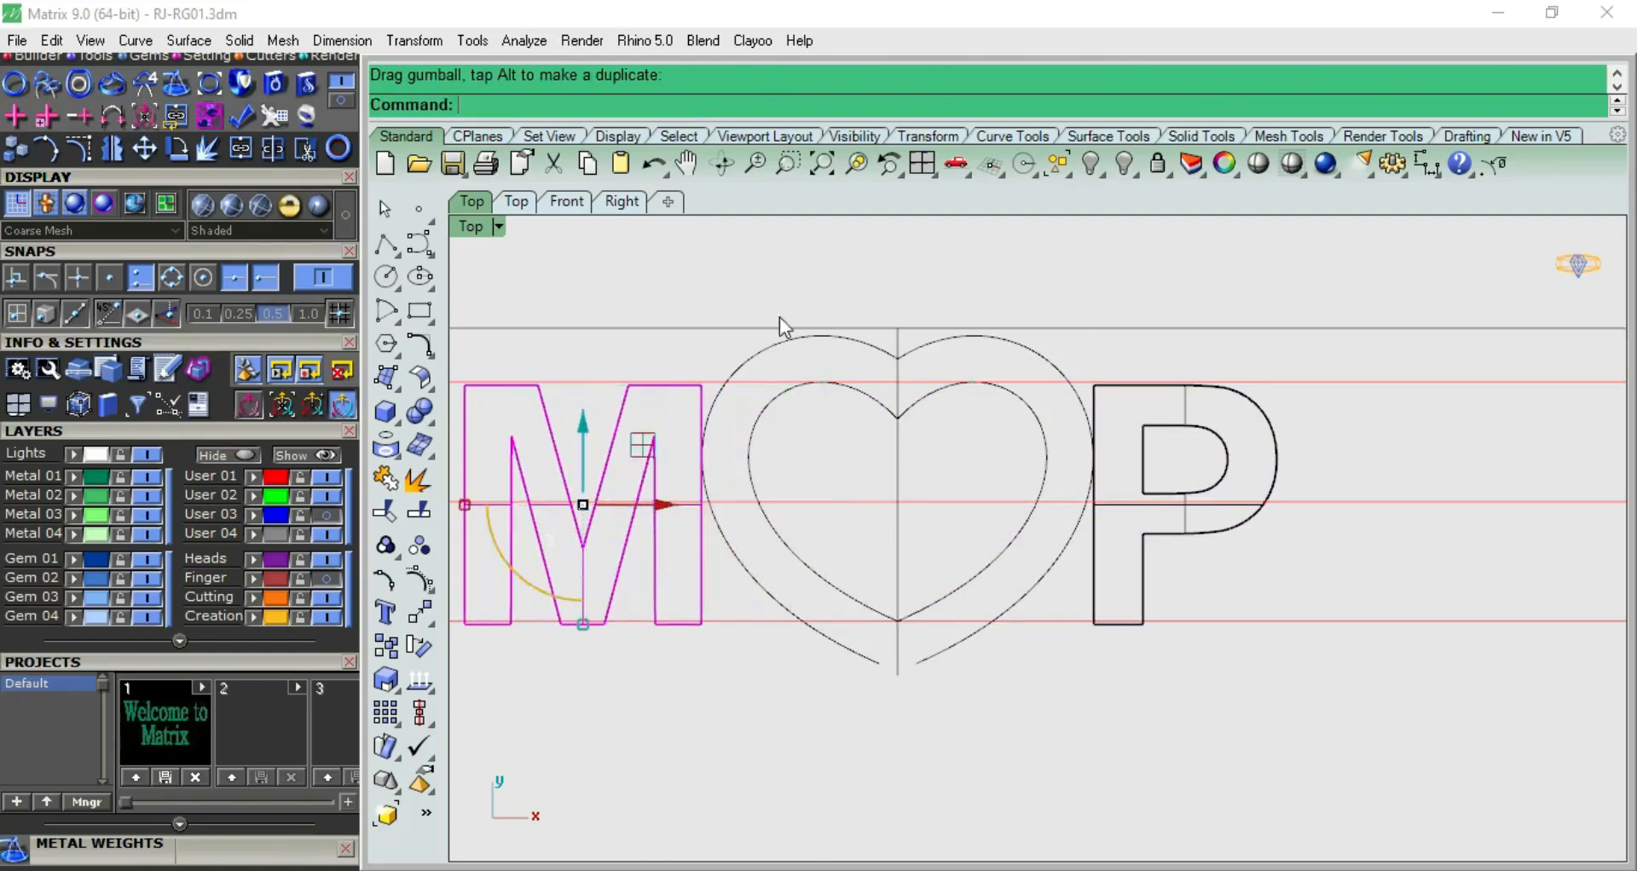
Delete the M-side half of the heart's offset curve
click(784, 341)
right_drag(784, 341, 774, 418)
key(Delete)
Move the M and P together slightly upward to line up with the heart between the guide lines
click(661, 471)
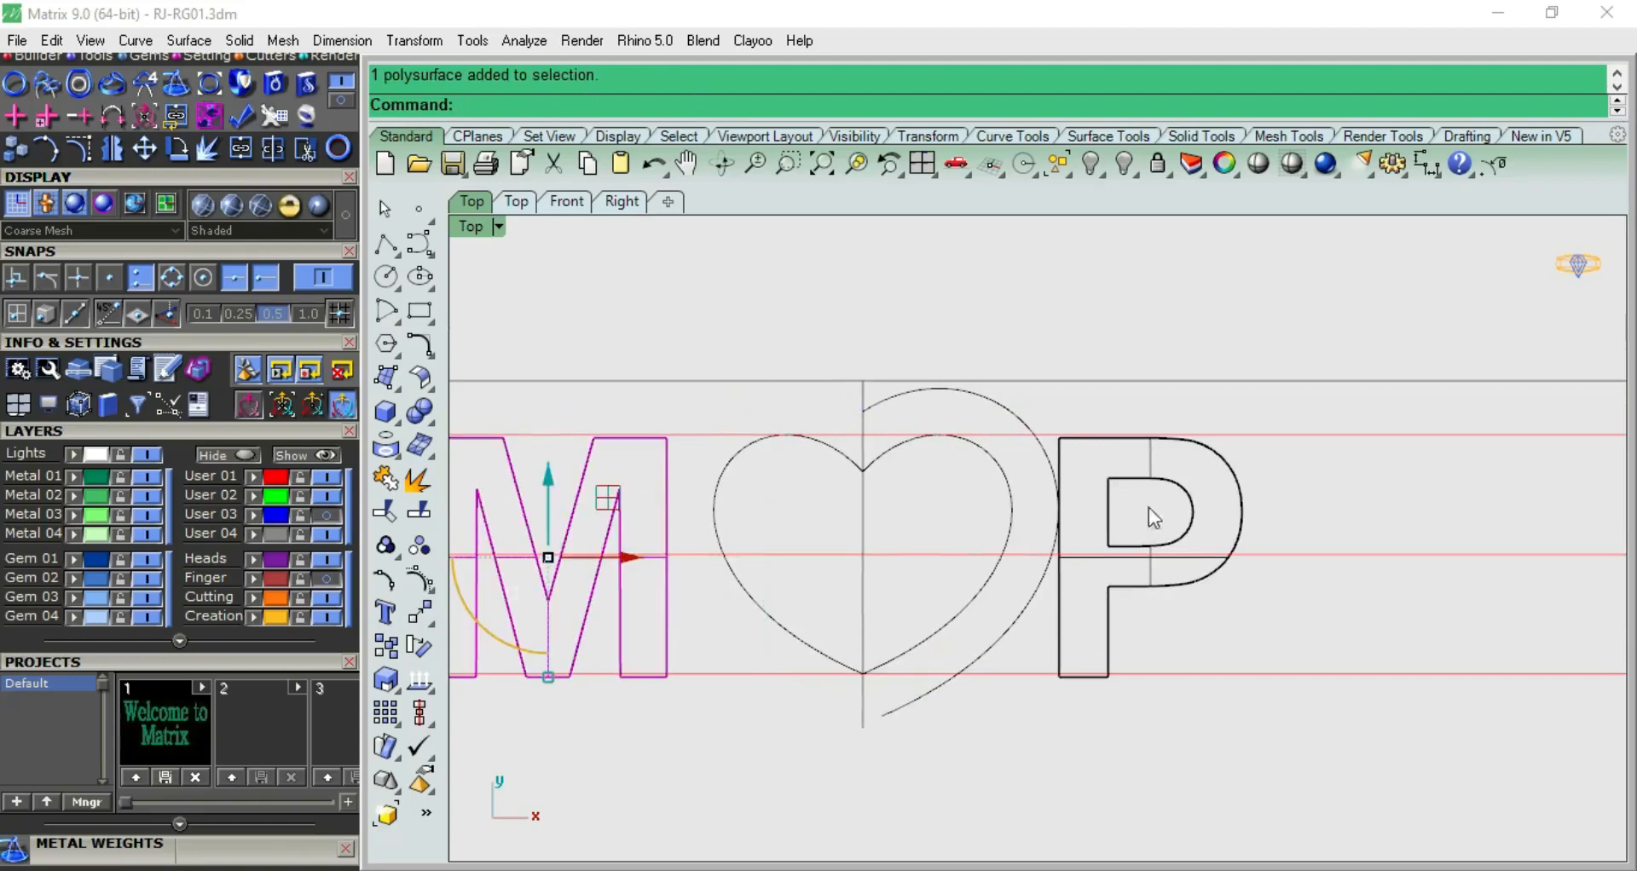
shift+click(1137, 482)
scroll(979, 475, up, 5)
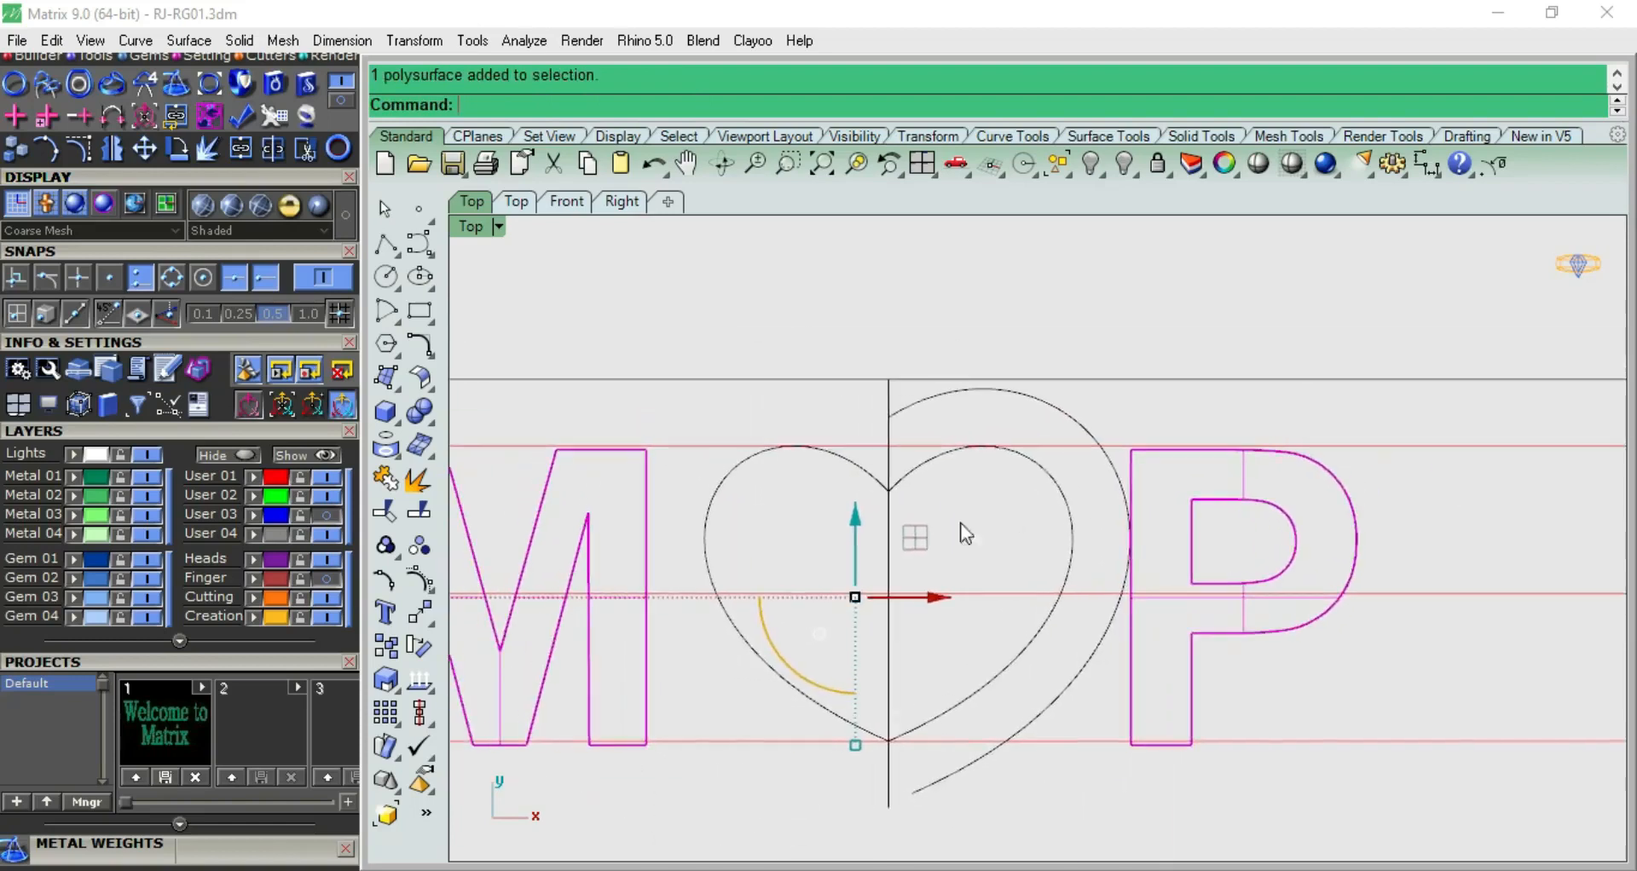
drag(847, 533, 860, 532)
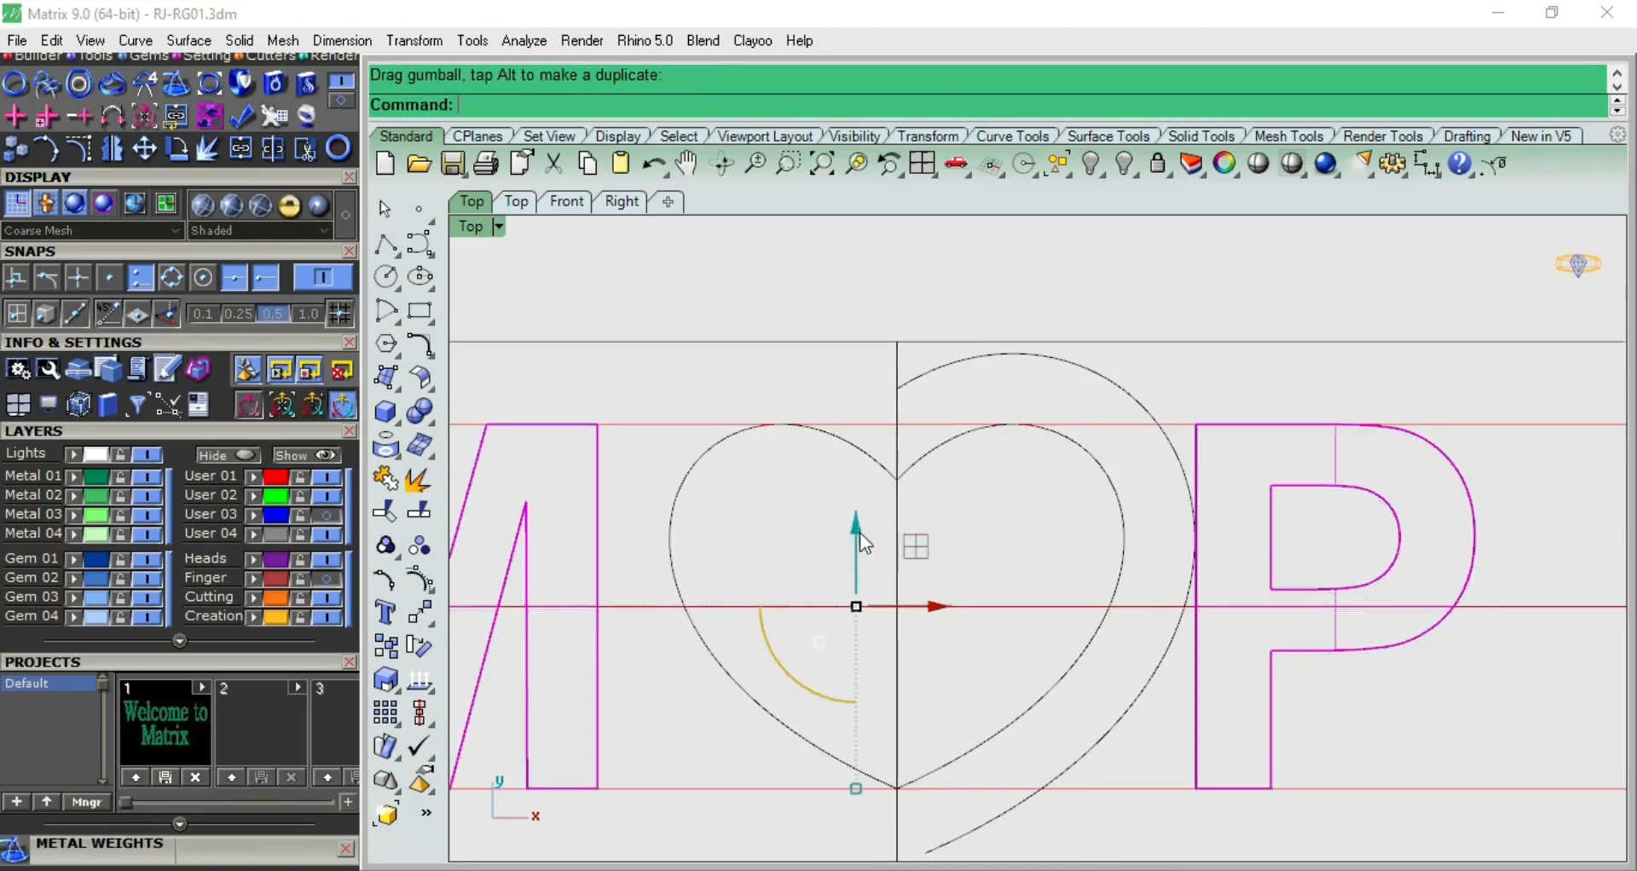
Delete the remaining P-side half of the heart's offset curve
scroll(860, 531, down, 6)
key(Escape)
click(948, 444)
key(Delete)
click(767, 501)
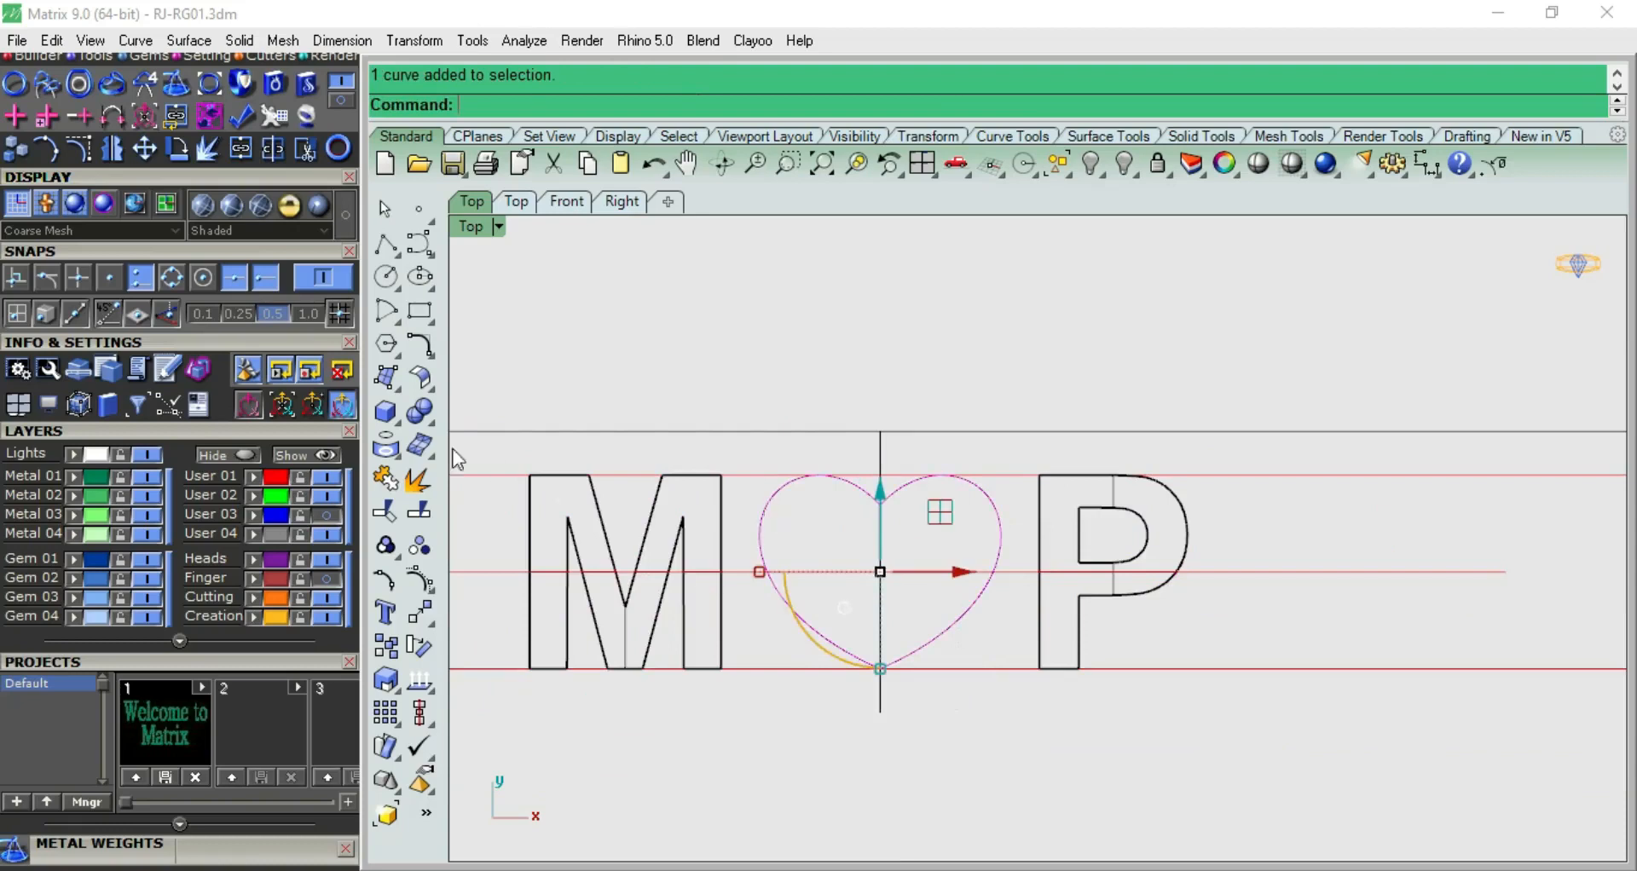
click(385, 411)
click(484, 484)
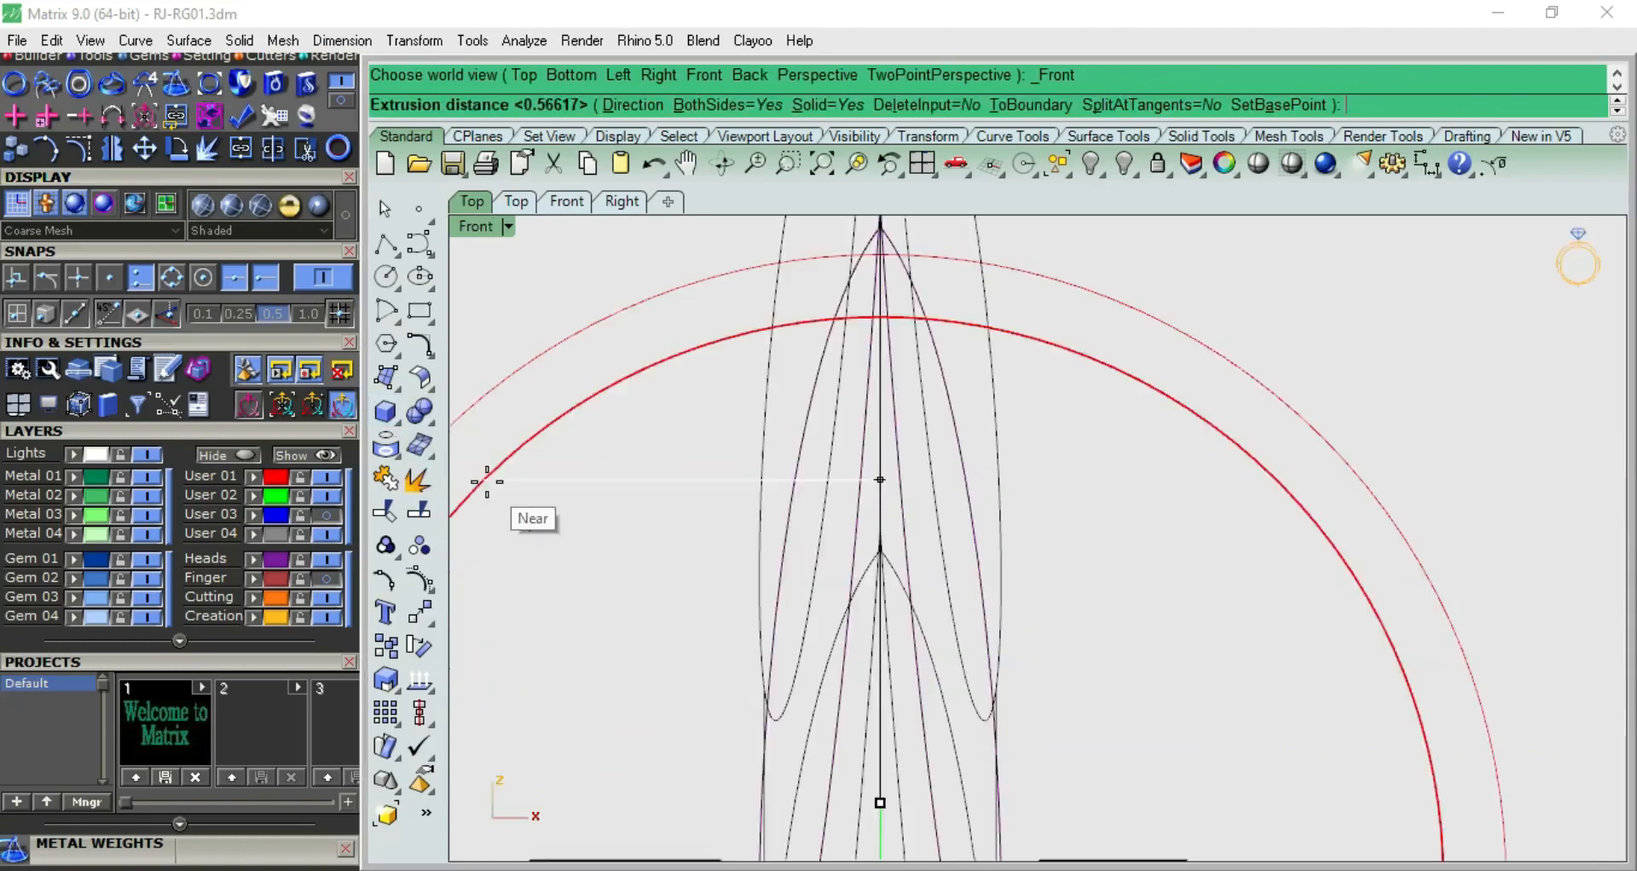
key(Escape)
scroll(811, 552, down, 6)
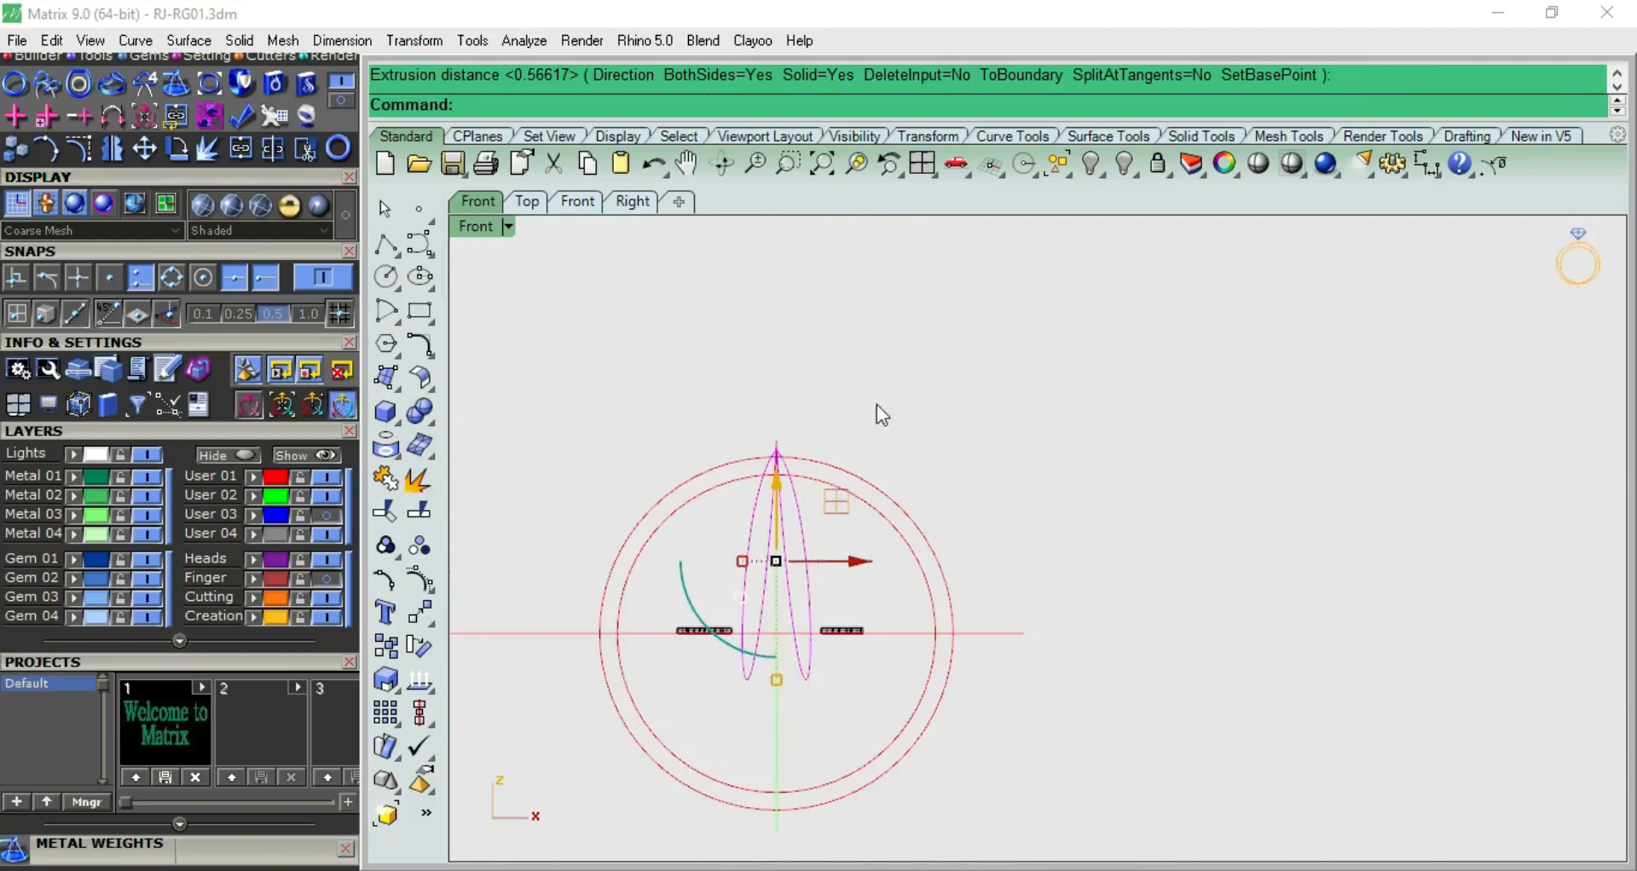
Examine the heart curve's shape and height in the front, perspective and top views
click(877, 404)
scroll(808, 527, up, 2)
click(795, 514)
key(ctrl+F4)
right_drag(900, 486, 1071, 713)
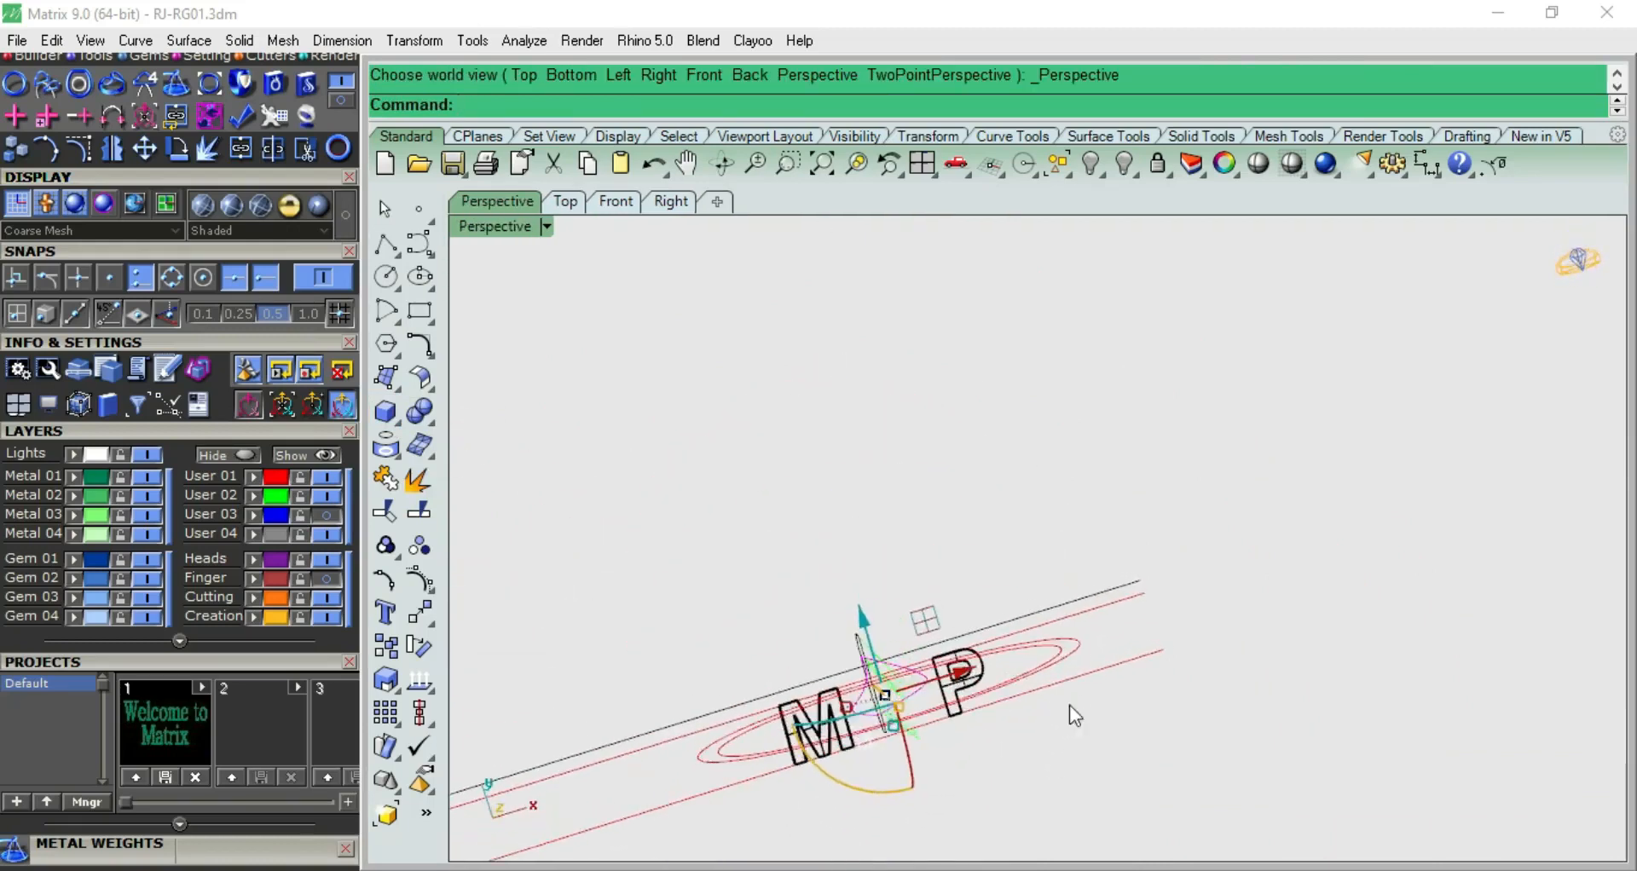
key(ctrl+F1)
scroll(861, 664, up, 3)
key(ctrl+F2)
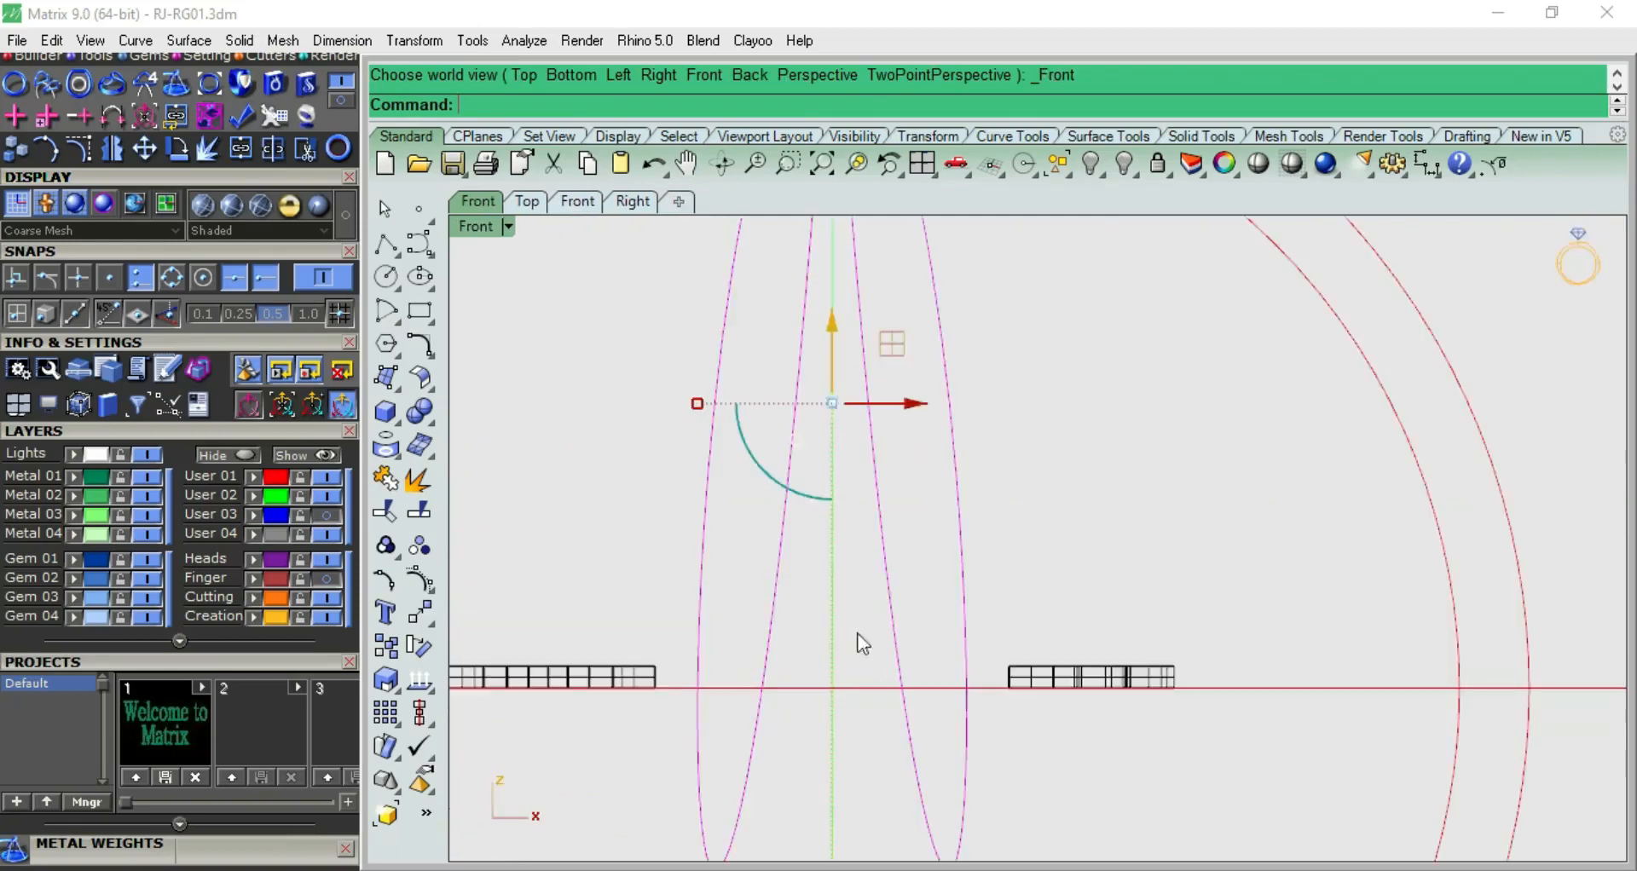
scroll(856, 647, down, 2)
key(ctrl+F1)
scroll(866, 537, up, 3)
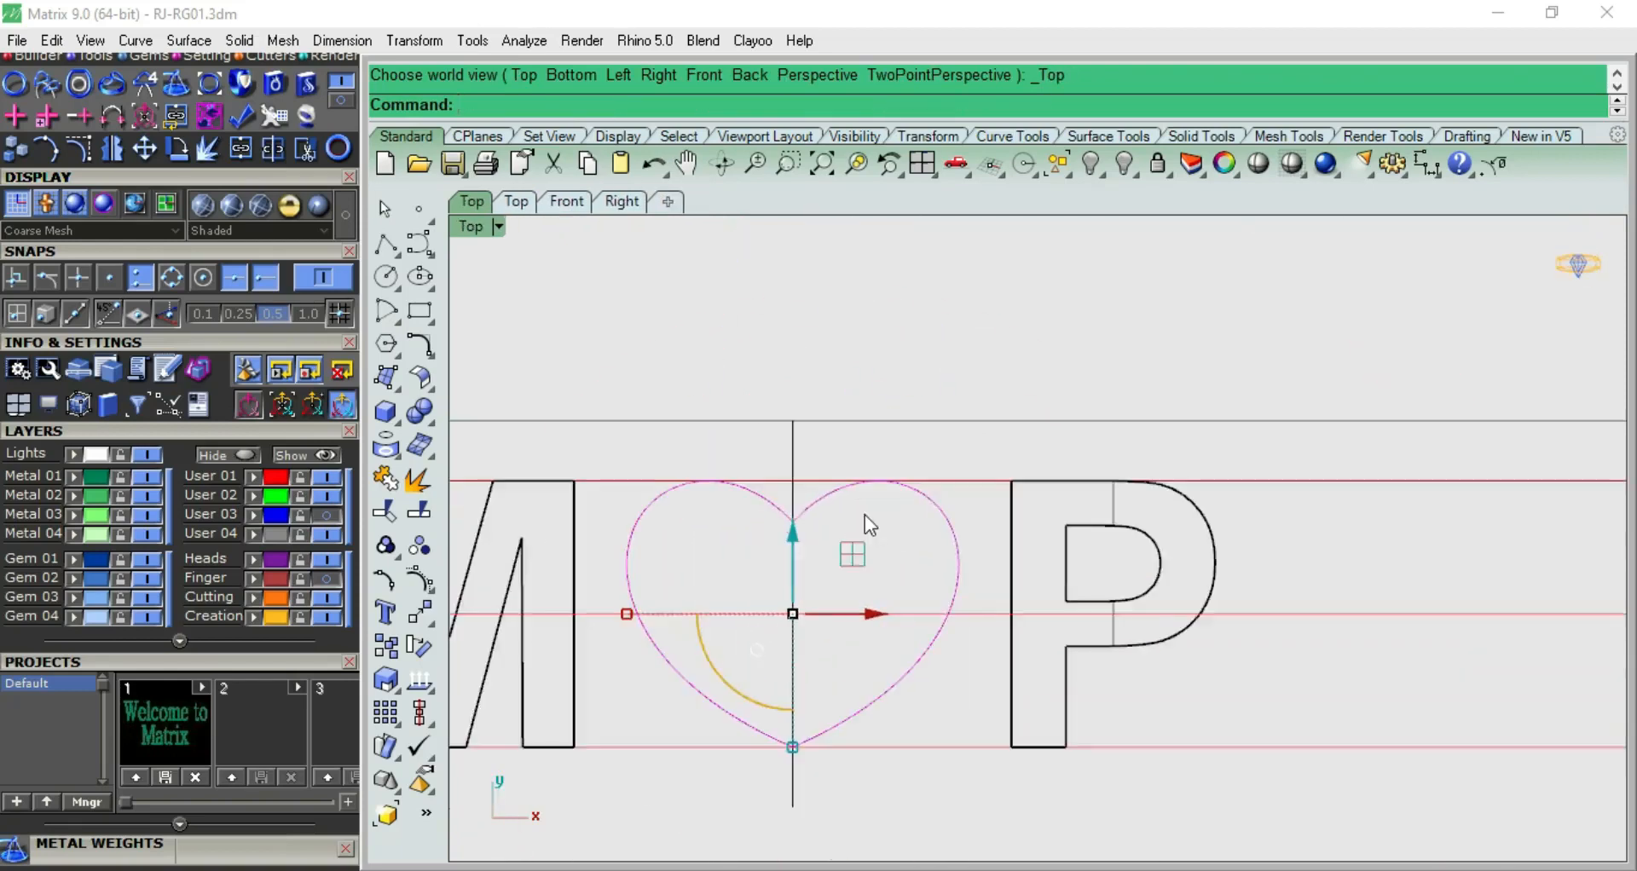
key(ctrl+F2)
scroll(864, 515, down, 3)
key(ctrl+F1)
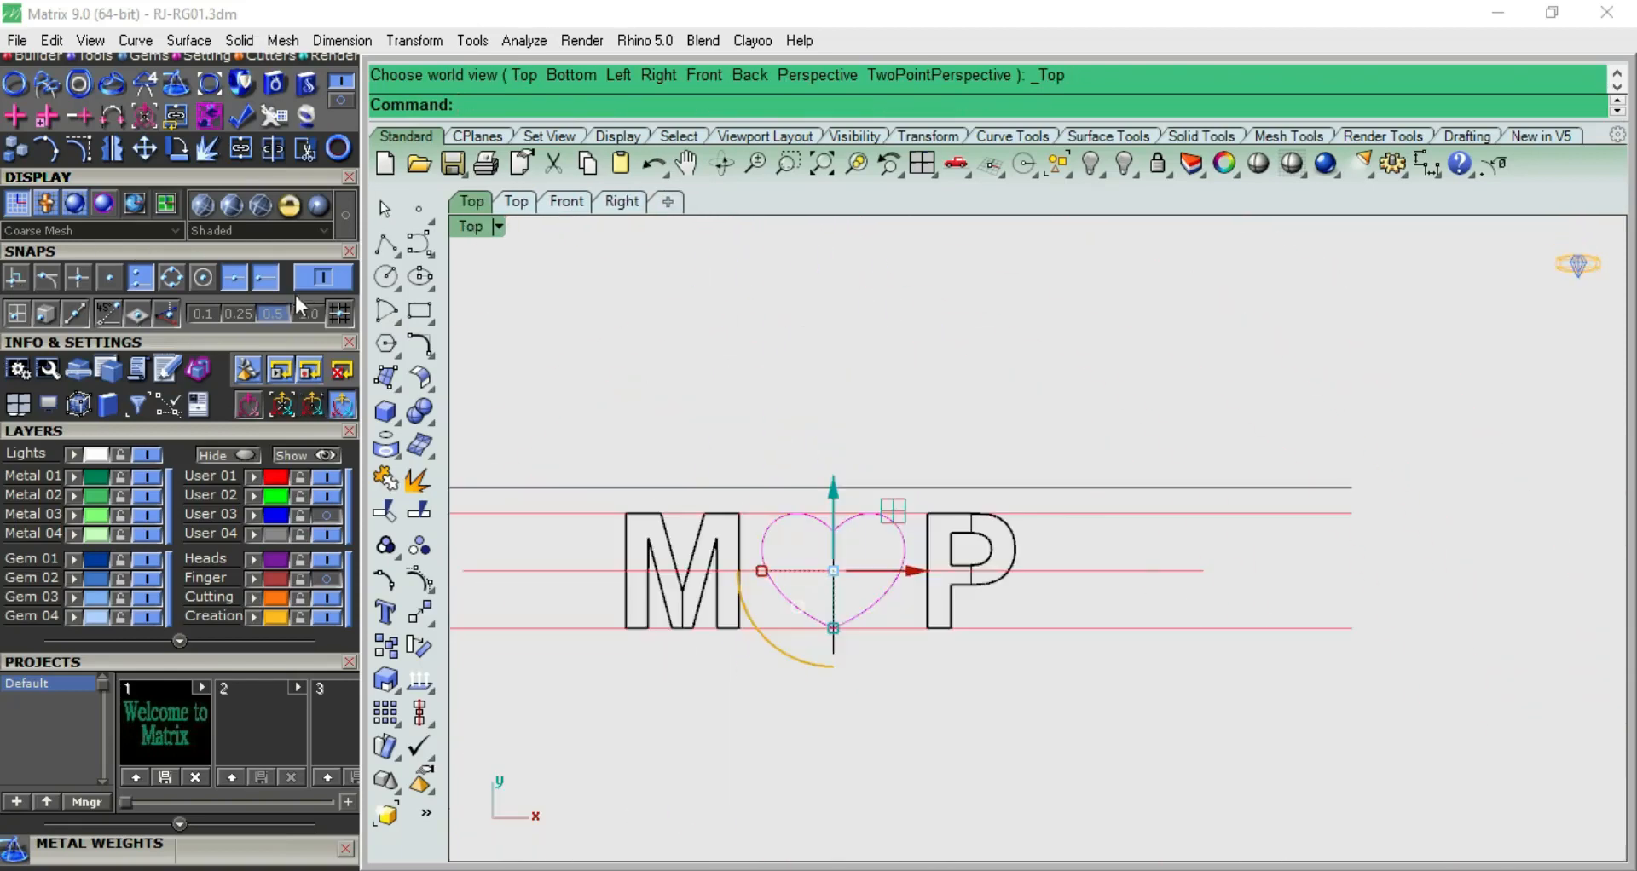
key(ctrl+F2)
key(ctrl+F1)
Project the heart curve to the top construction plane, deleting the input curve, and check it in the front view
click(901, 530)
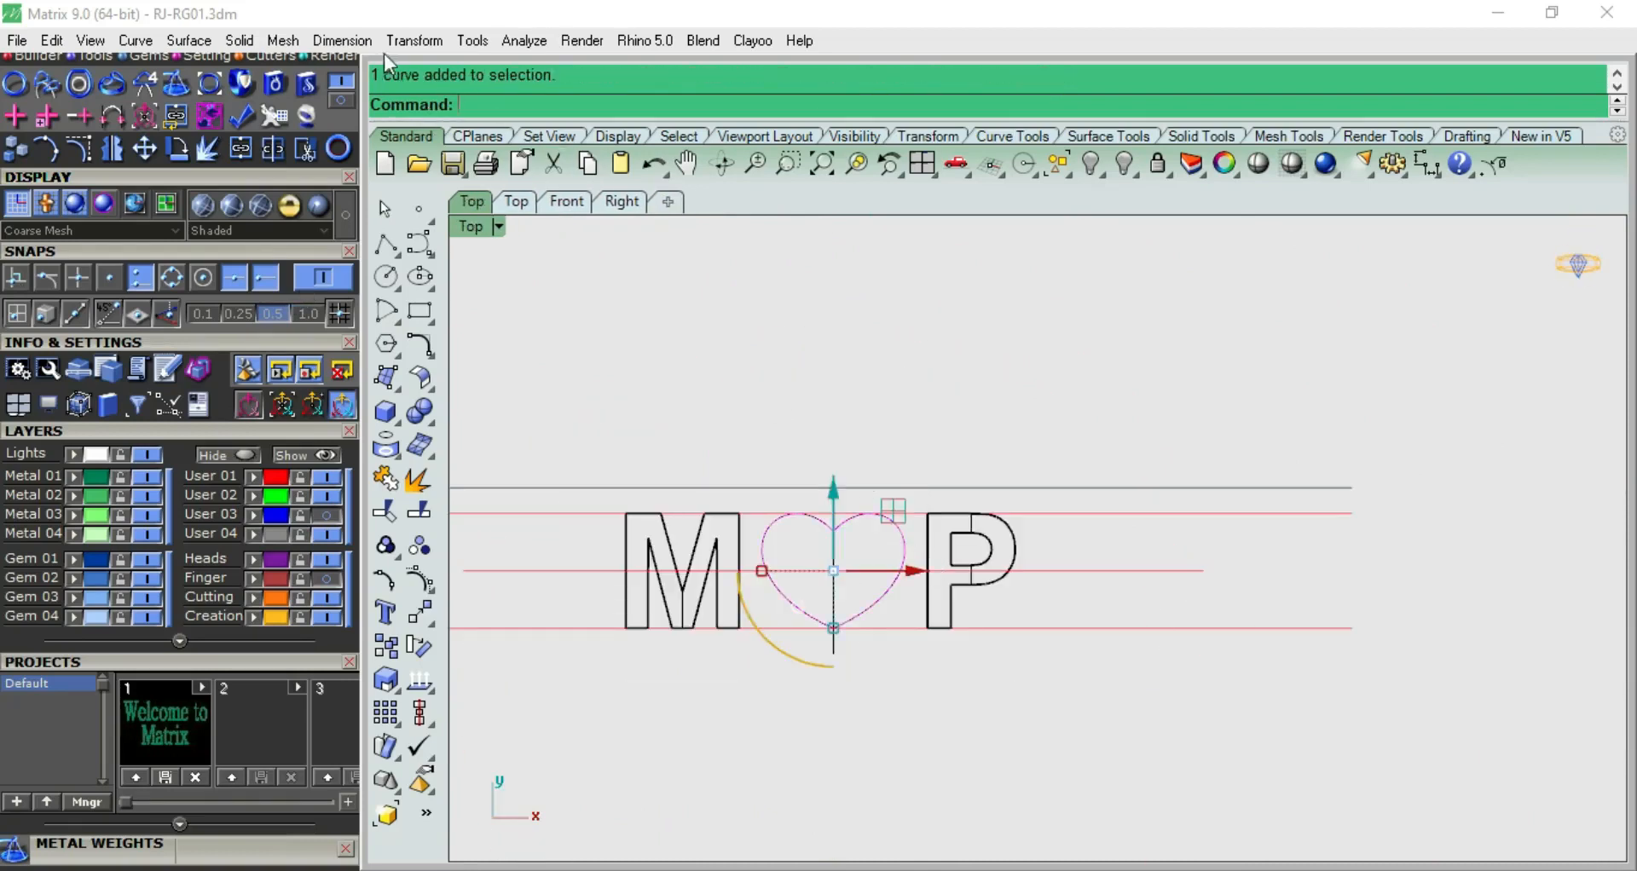
click(414, 40)
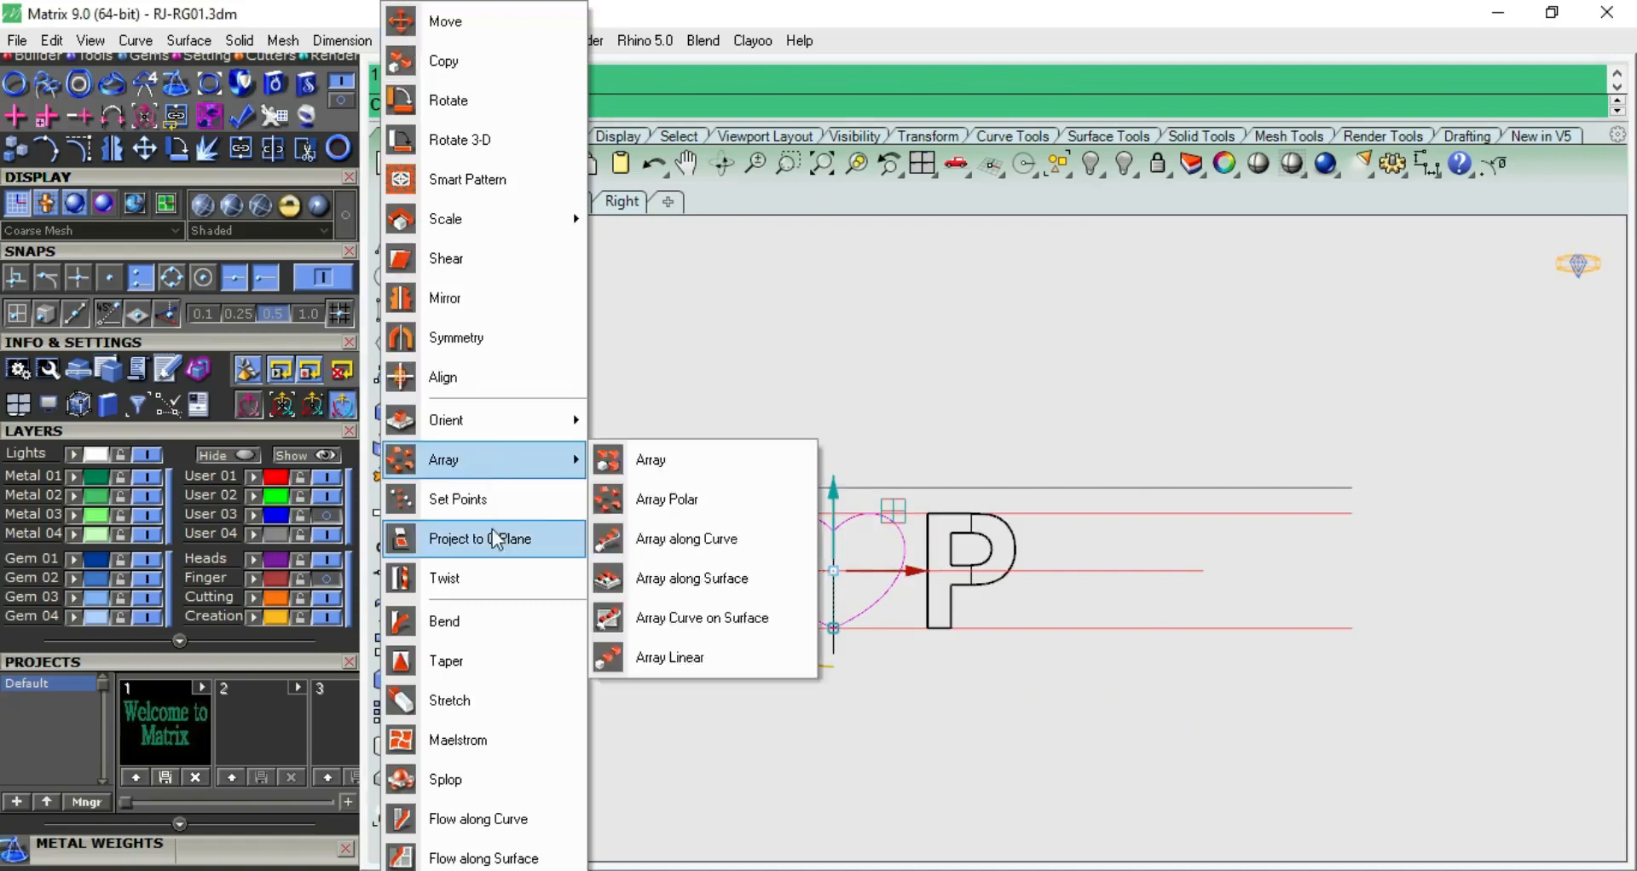
click(501, 537)
click(631, 106)
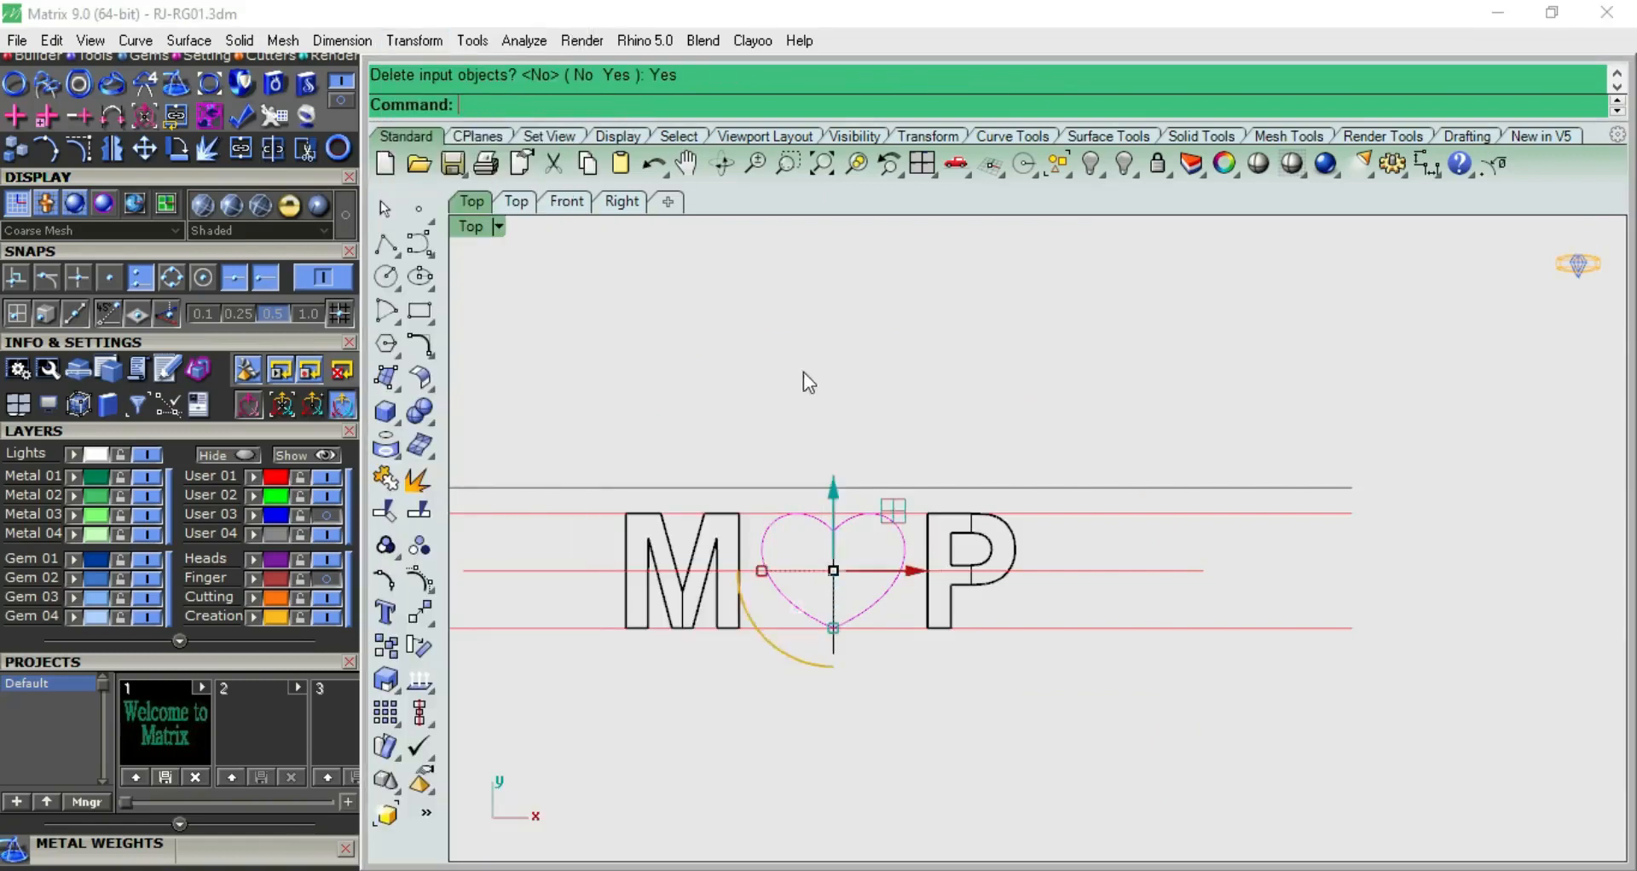
click(896, 530)
key(ctrl+F2)
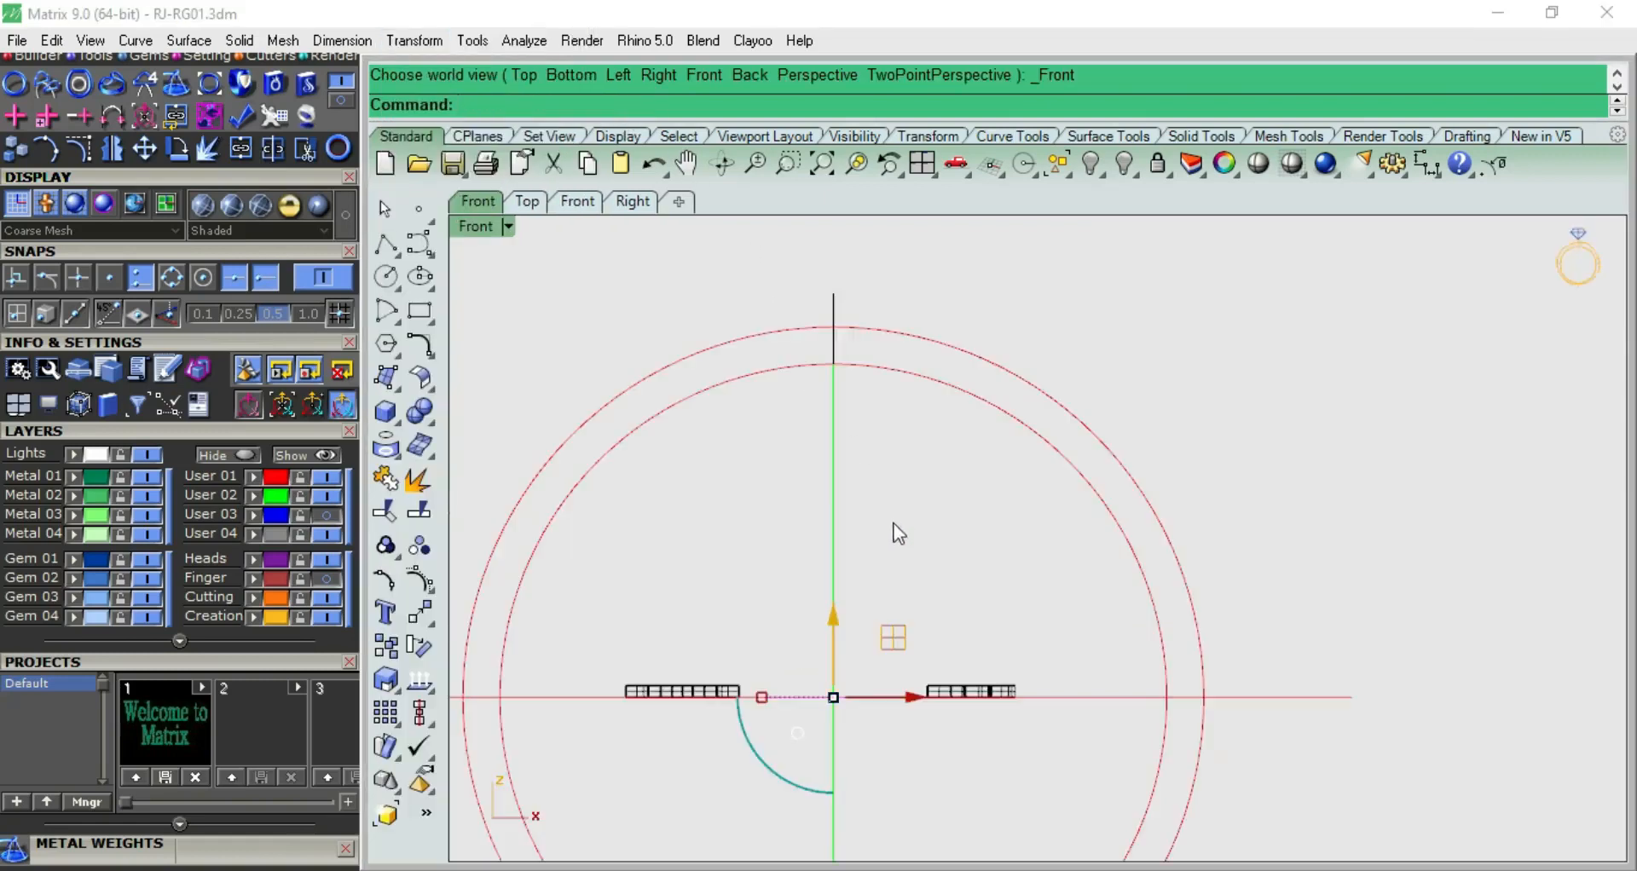
key(ctrl+F1)
key(ctrl+F2)
key(ctrl+F1)
Extrude the flat heart curve as a solid about 0.65 mm to both sides of the centre line
click(387, 414)
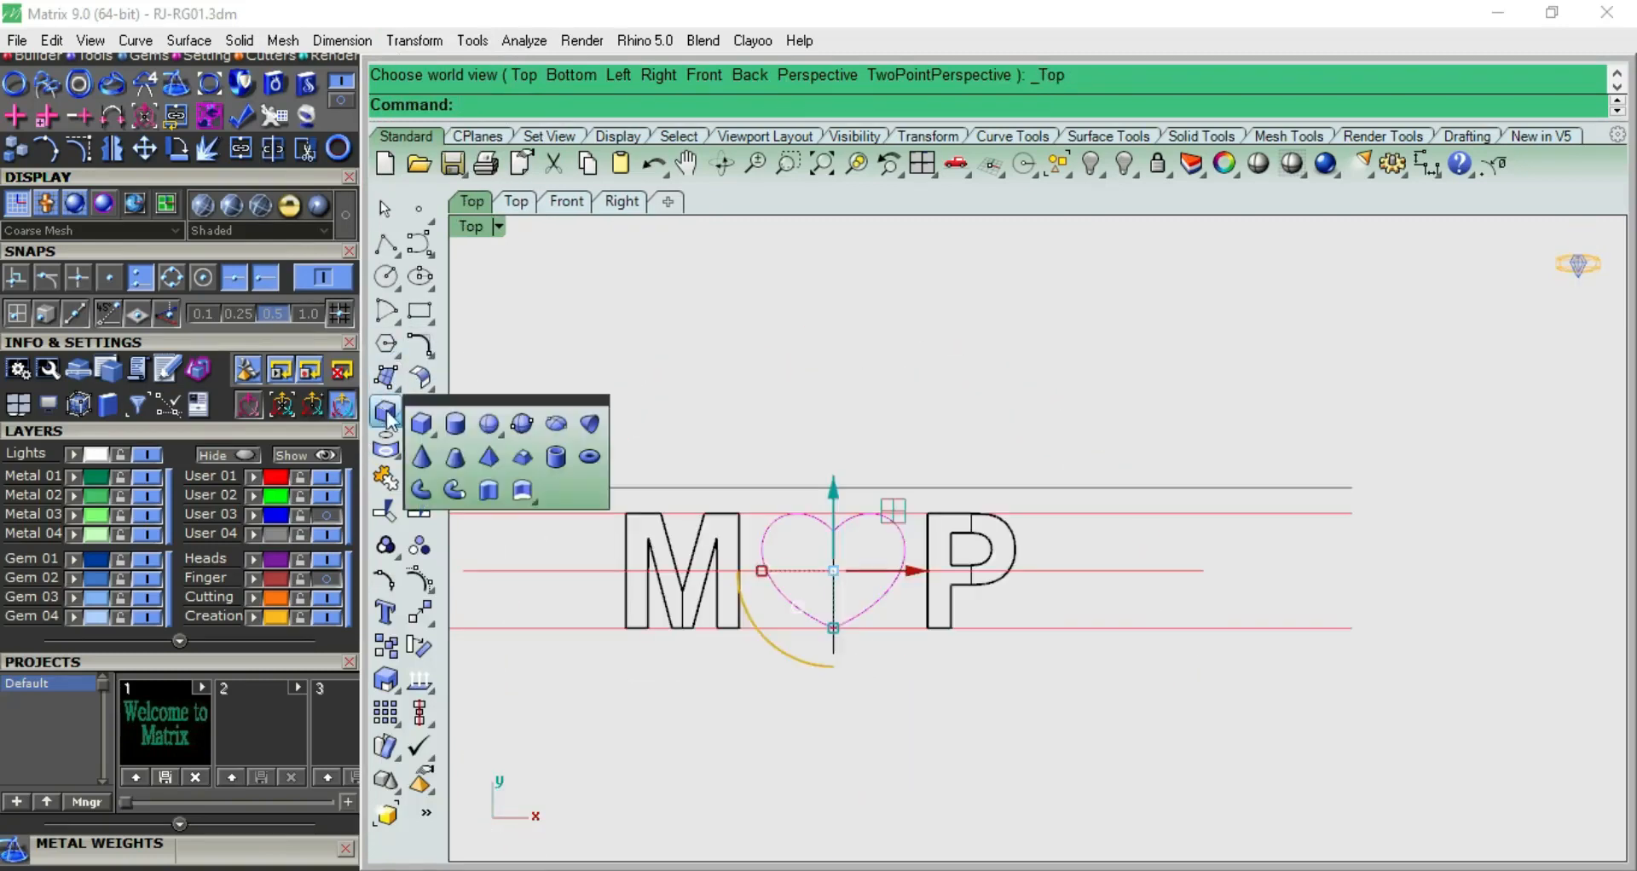
click(489, 490)
key(ctrl+F2)
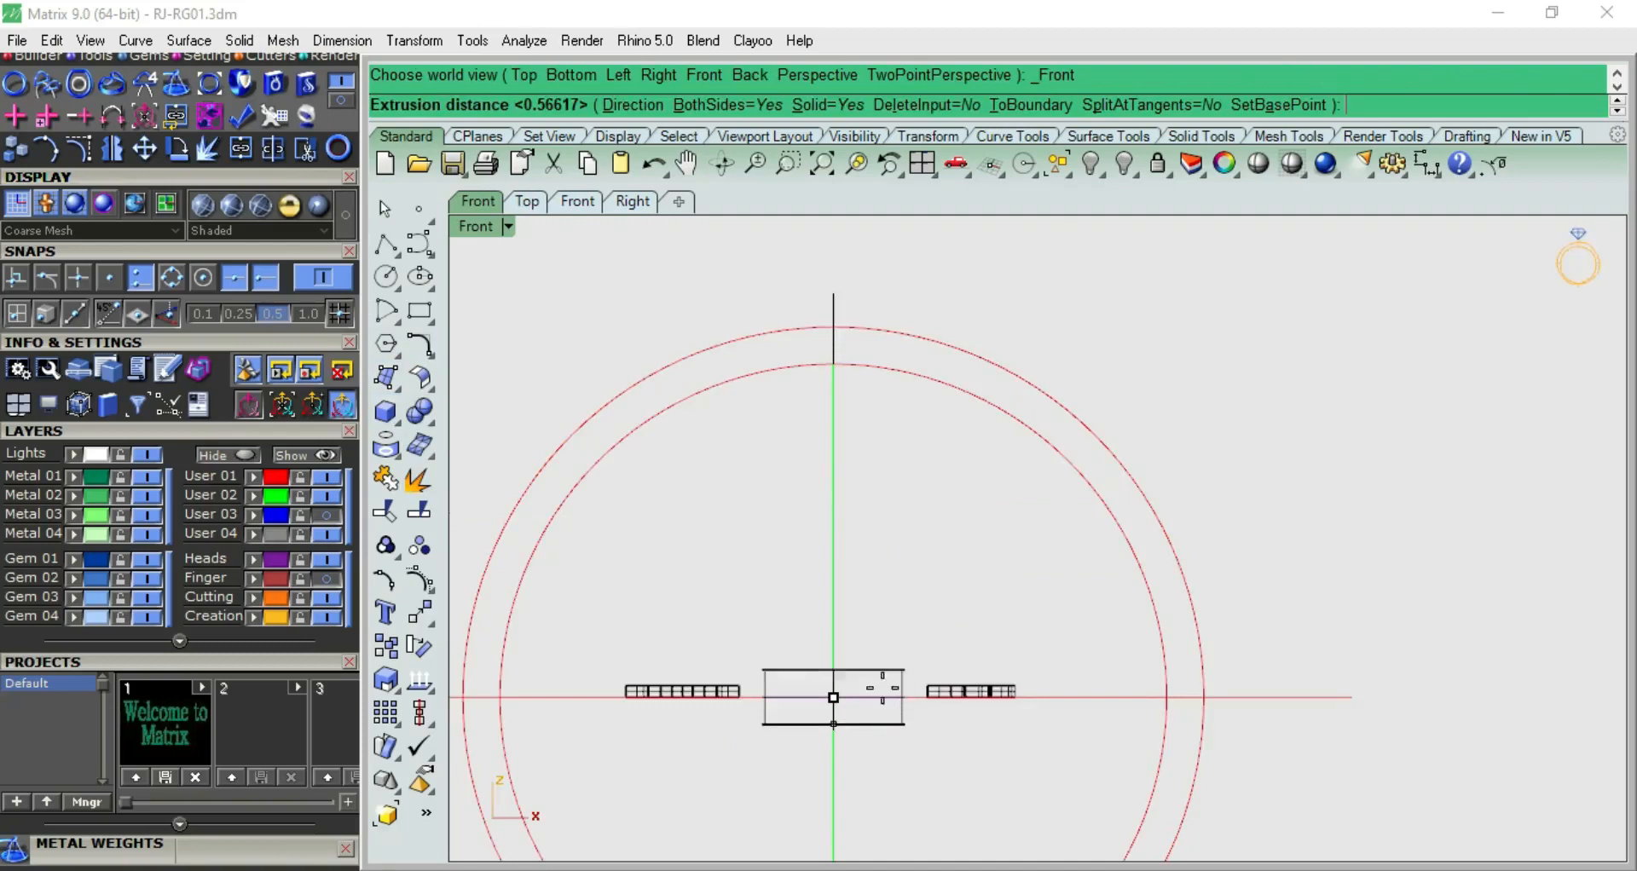
click(882, 673)
click(948, 628)
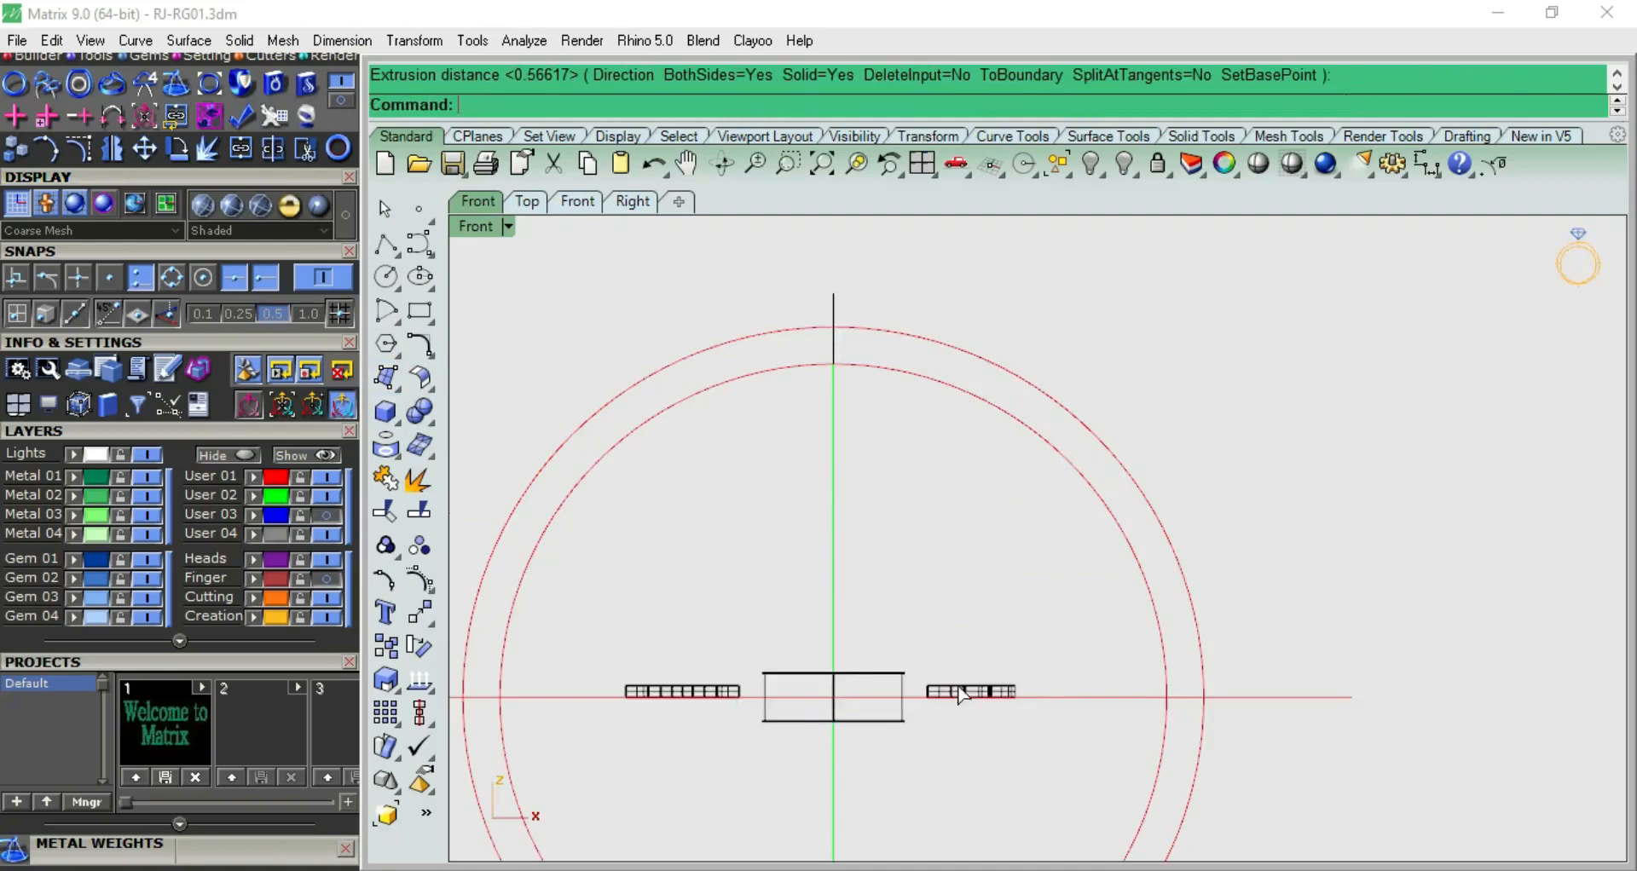
Stretch the M and P vertically in the front view and shift them to match the heart's thickness
click(958, 689)
scroll(733, 674, up, 4)
shift+click(721, 695)
scroll(844, 690, up, 2)
drag(872, 716, 882, 767)
drag(875, 636, 880, 648)
click(796, 527)
scroll(796, 527, down, 10)
key(ctrl+F1)
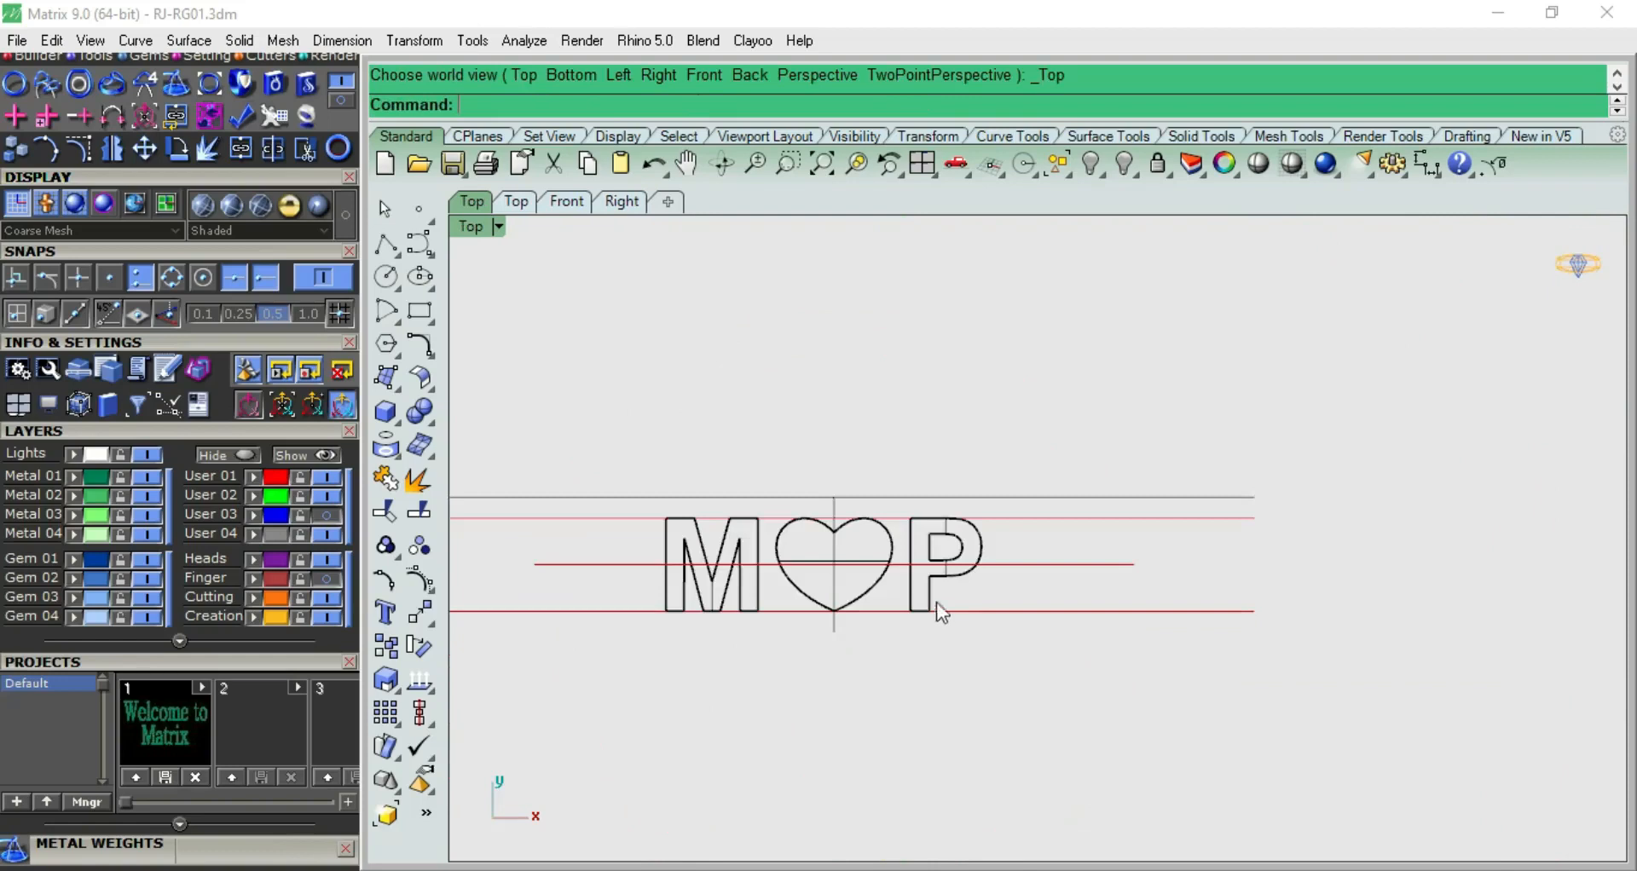
Draw a horizontal both-sided line centred on the heart's bottom edge, extending past both letters in the front view
key(ctrl+F2)
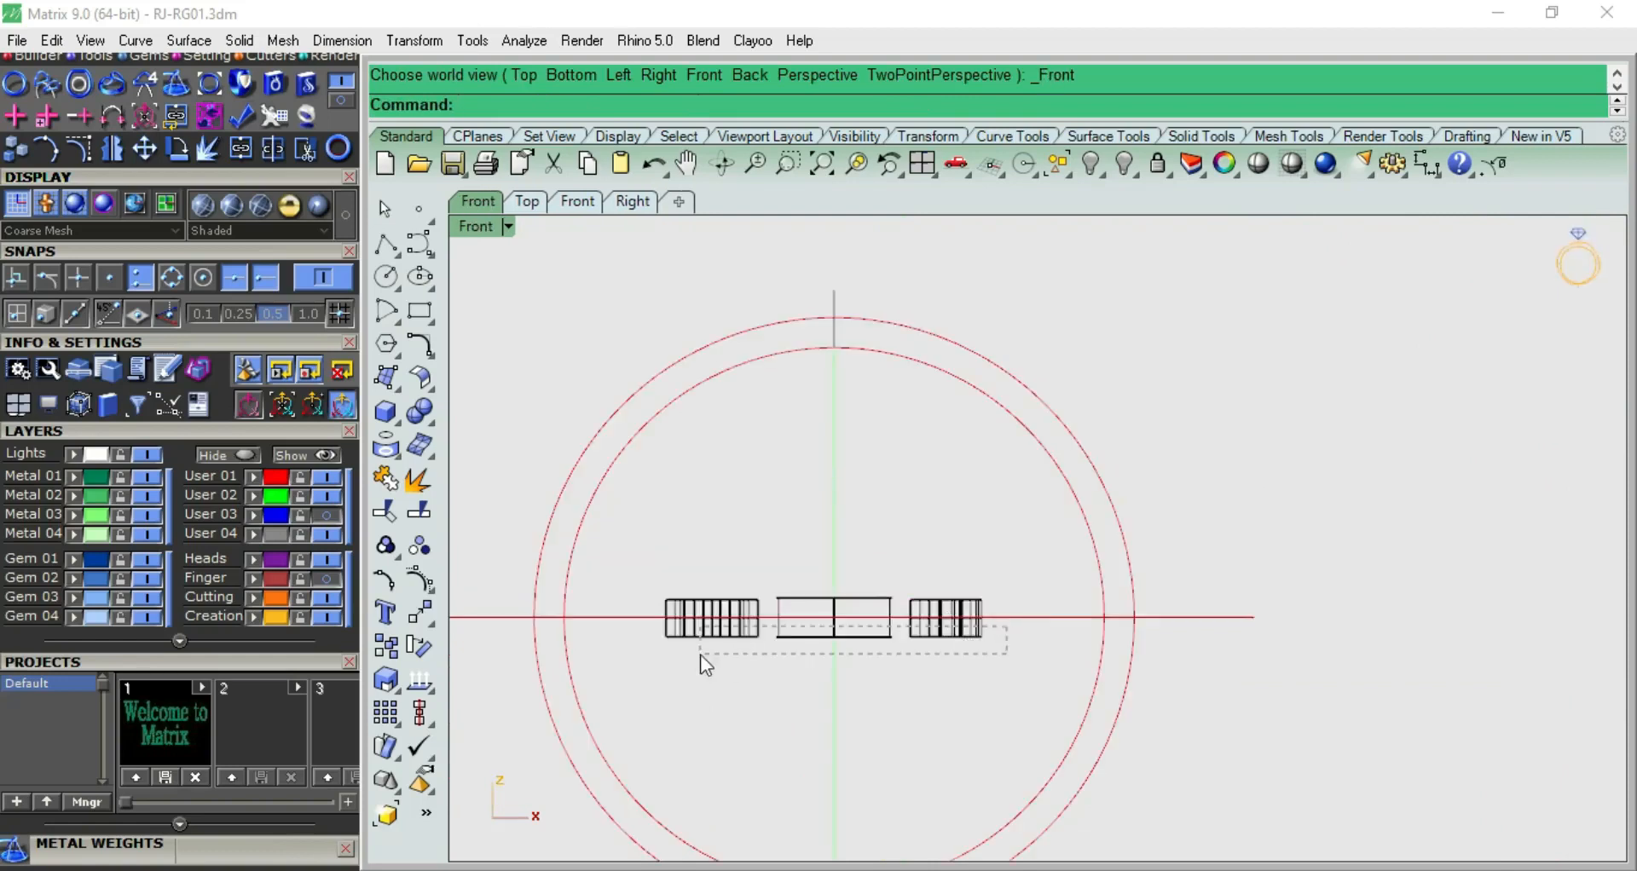
key(ctrl+a)
scroll(677, 652, up, 3)
click(776, 679)
click(387, 245)
click(460, 256)
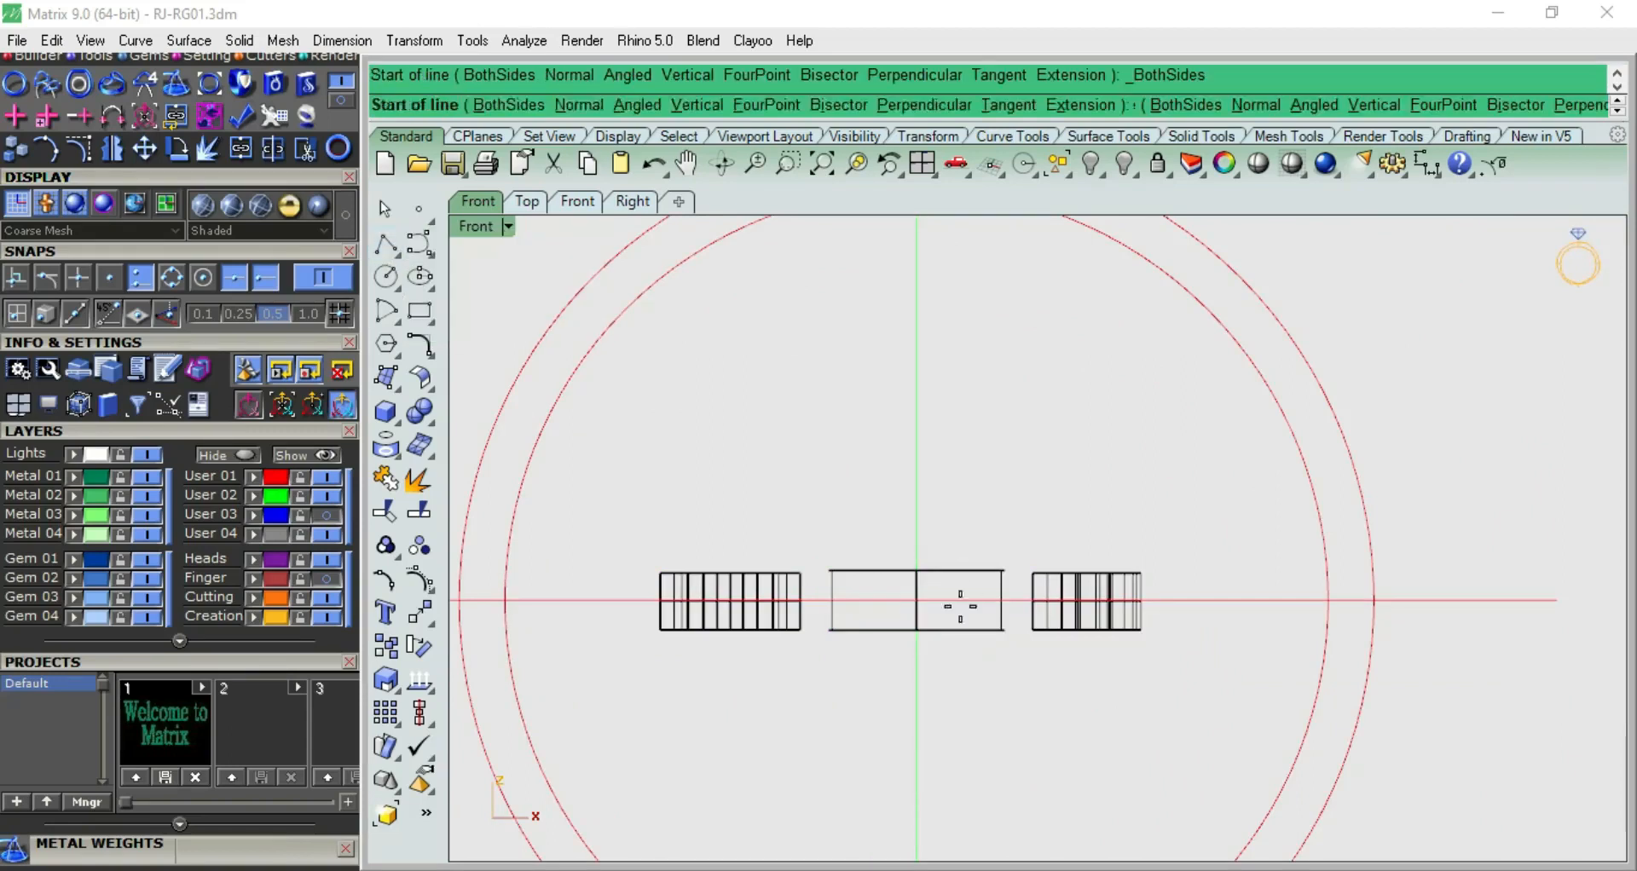
click(916, 631)
click(1254, 631)
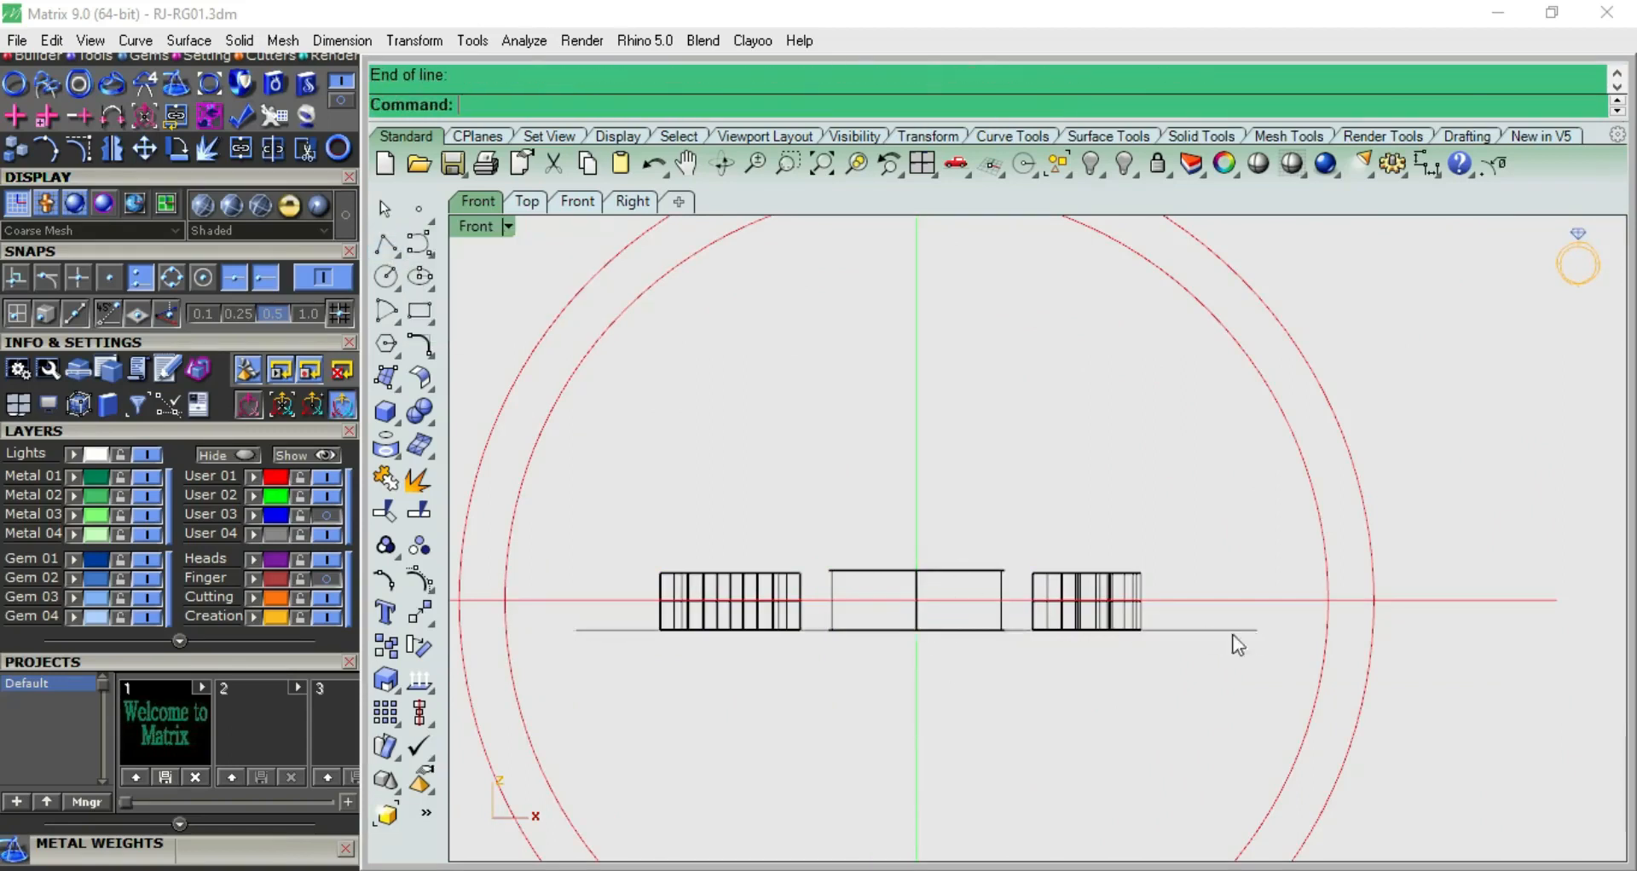
Measure the vertical distance from the red centre line to the line beneath the letters
scroll(1117, 631, up, 5)
click(1055, 583)
scroll(1189, 602, down, 3)
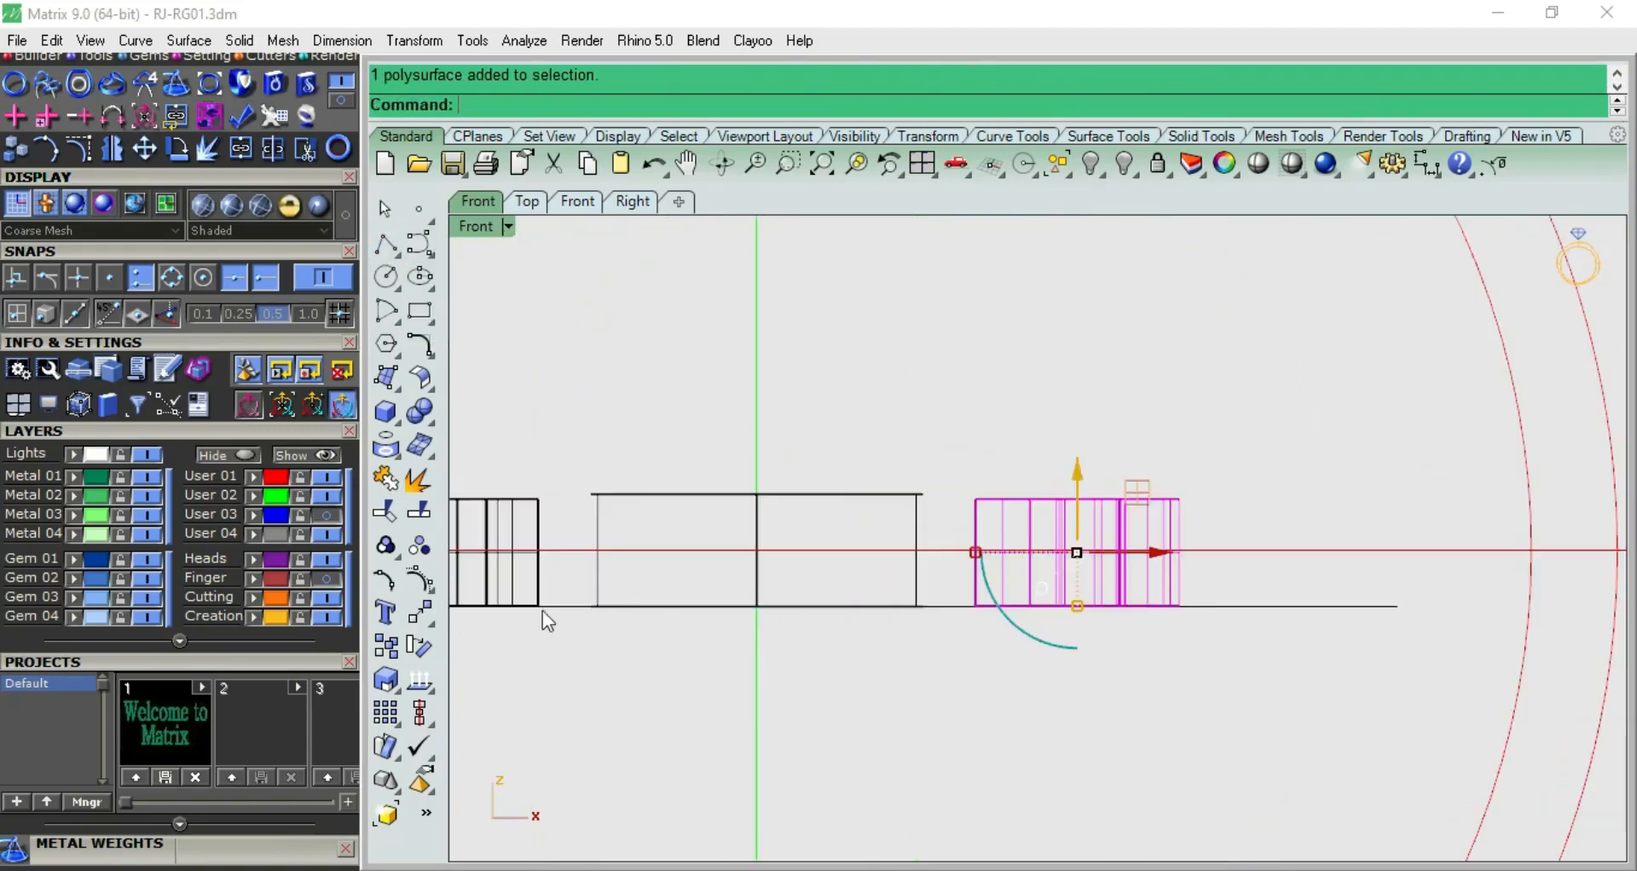
right_drag(542, 612, 724, 597)
click(720, 606)
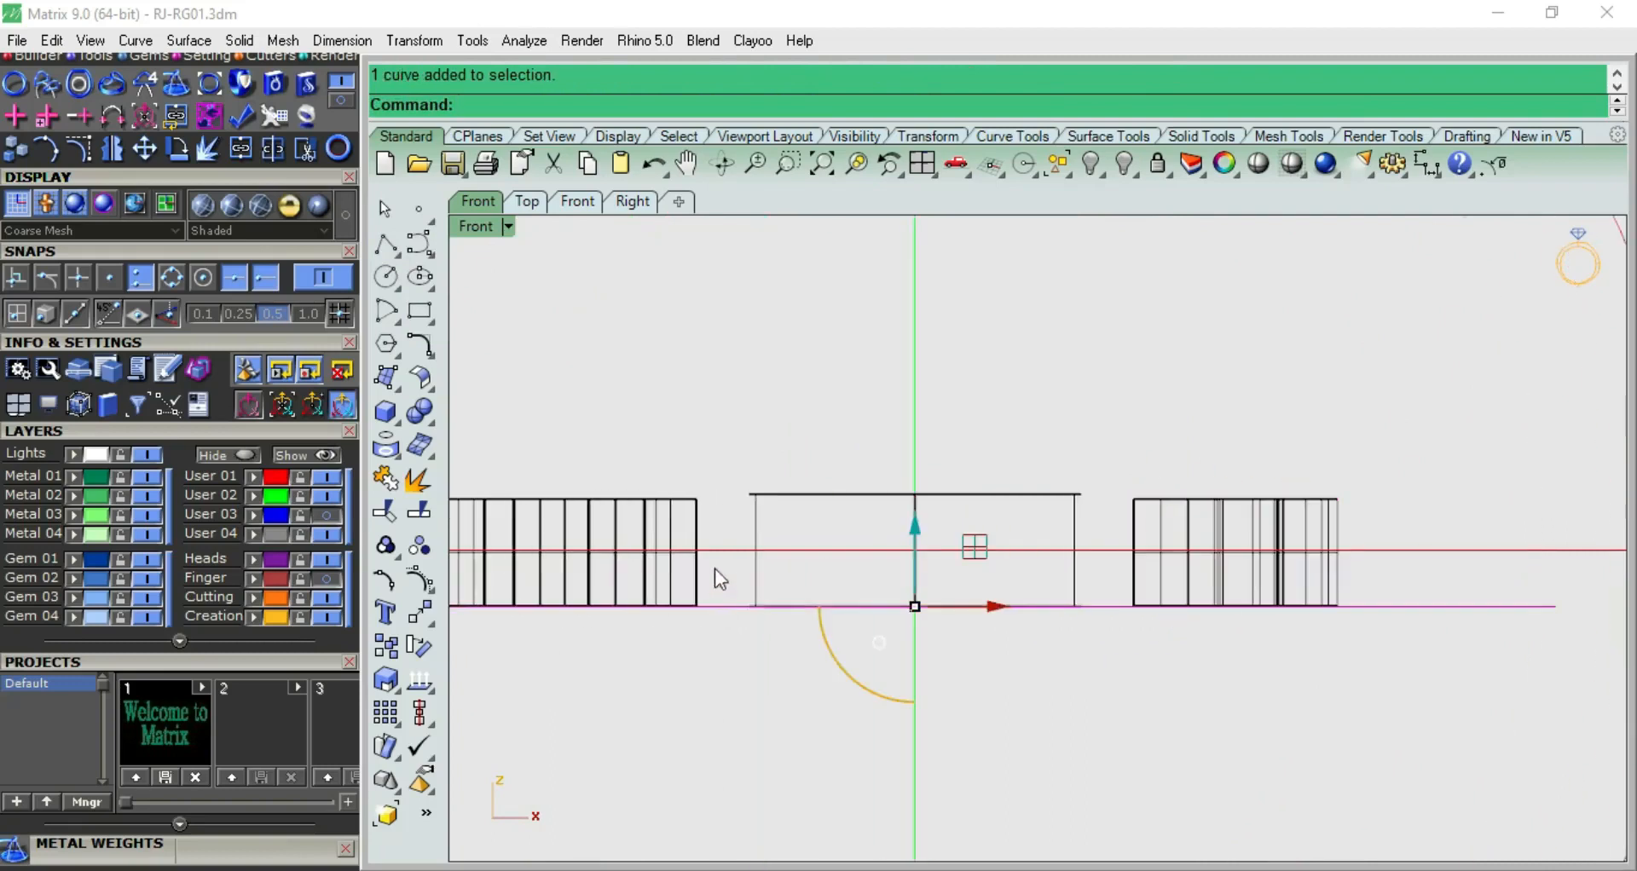
click(1426, 164)
click(1520, 552)
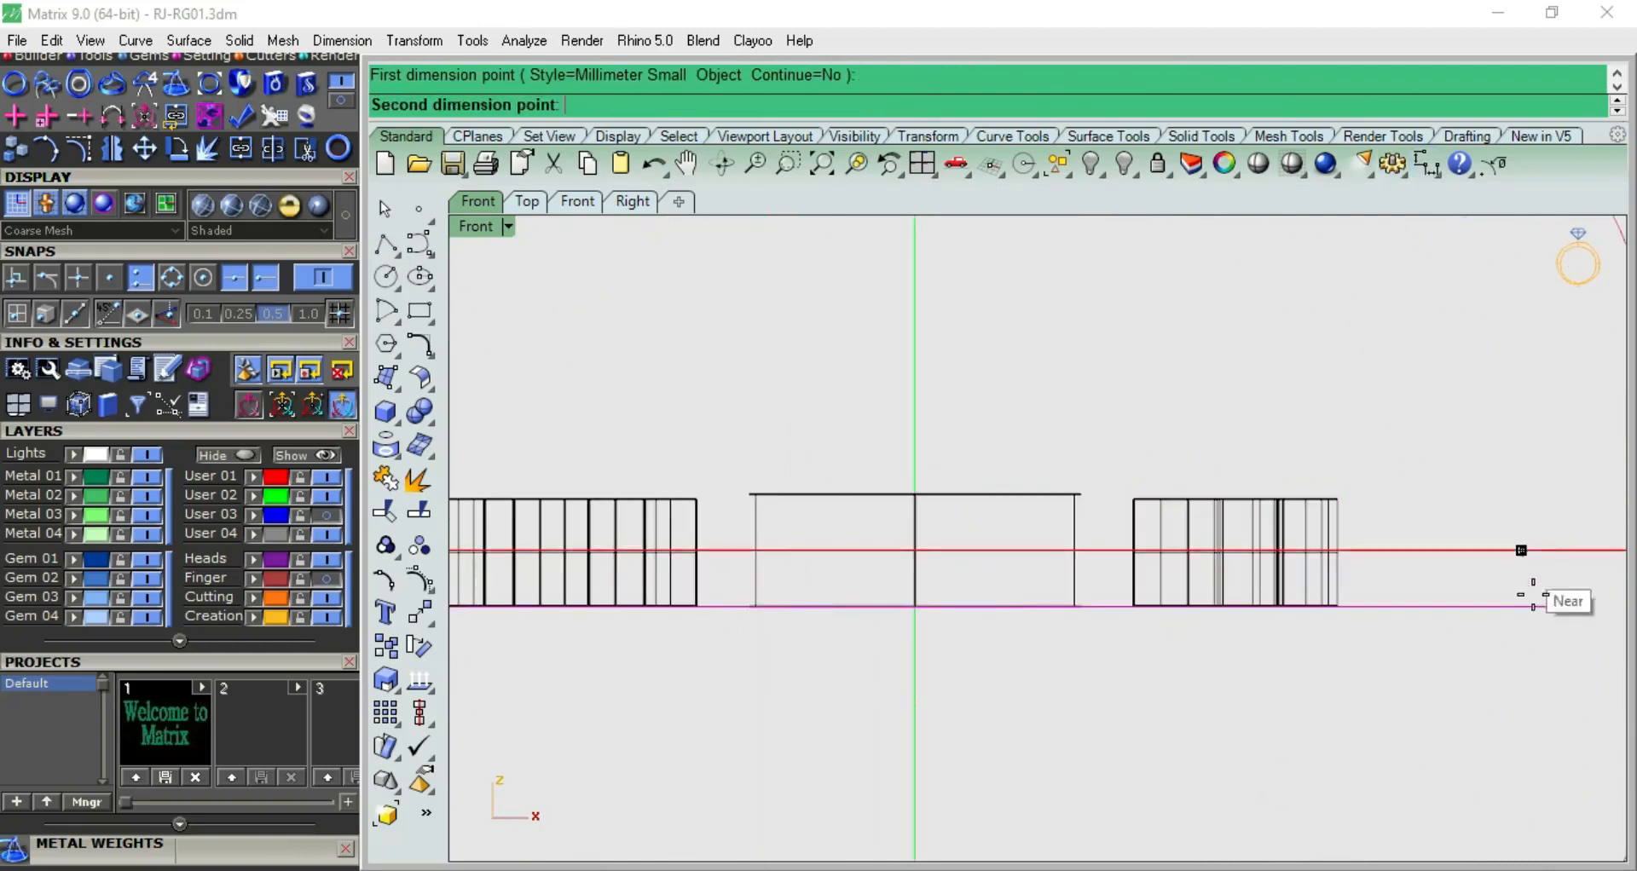
click(1520, 606)
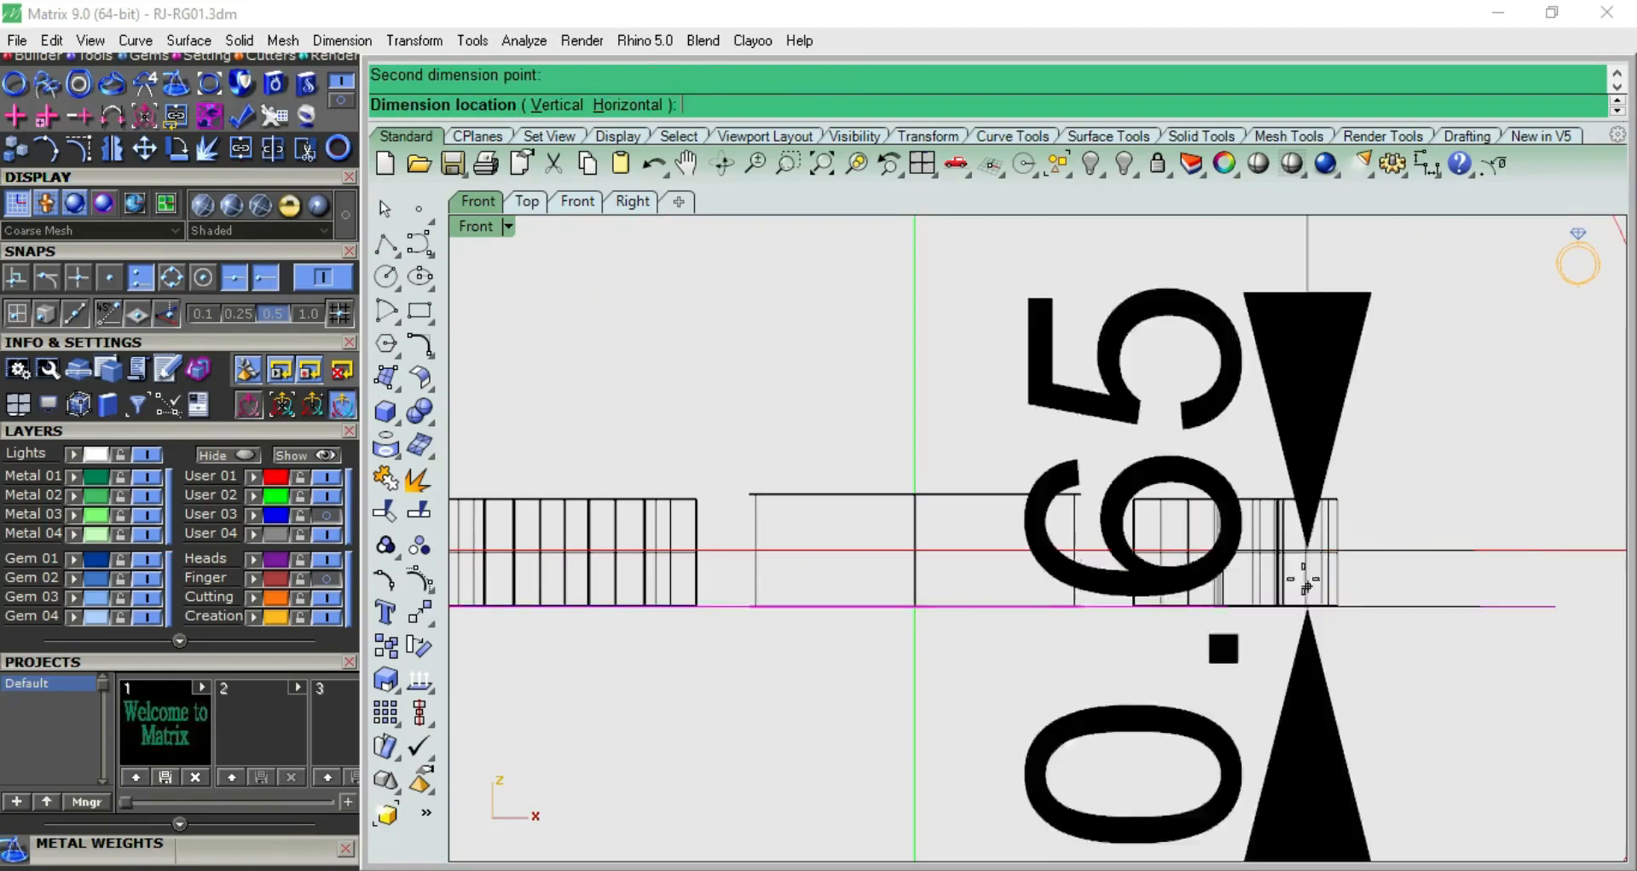
scroll(1307, 586, down, 6)
key(Escape)
scroll(1194, 585, up, 4)
key(Escape)
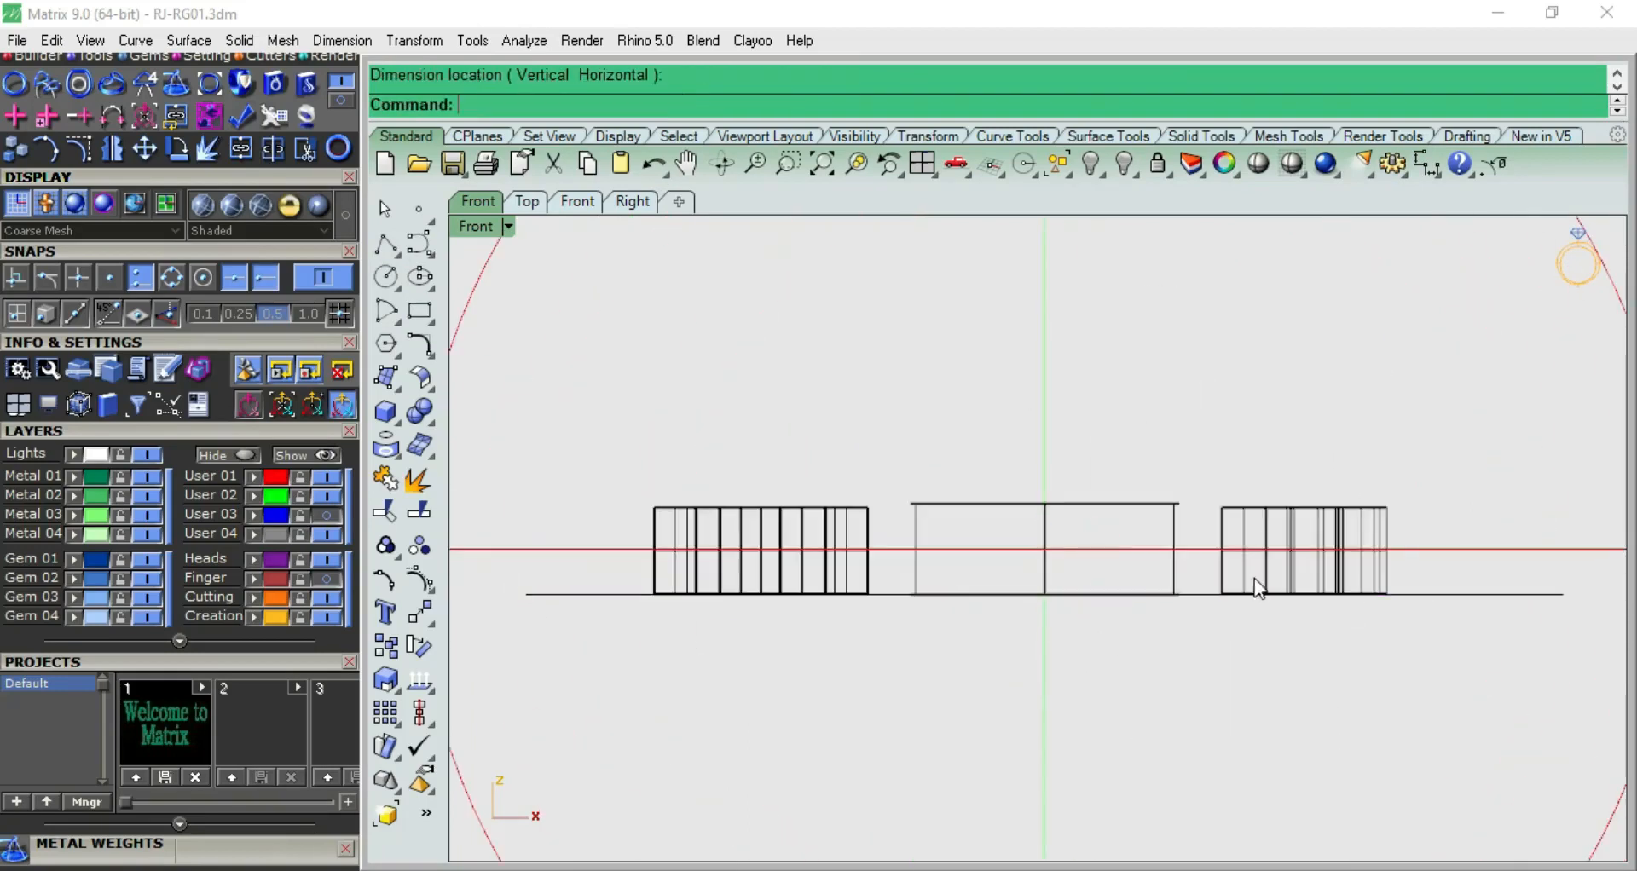
Select the M, heart and P solids together in the front view and check their alignment with the line beneath them
click(1255, 580)
click(1052, 590)
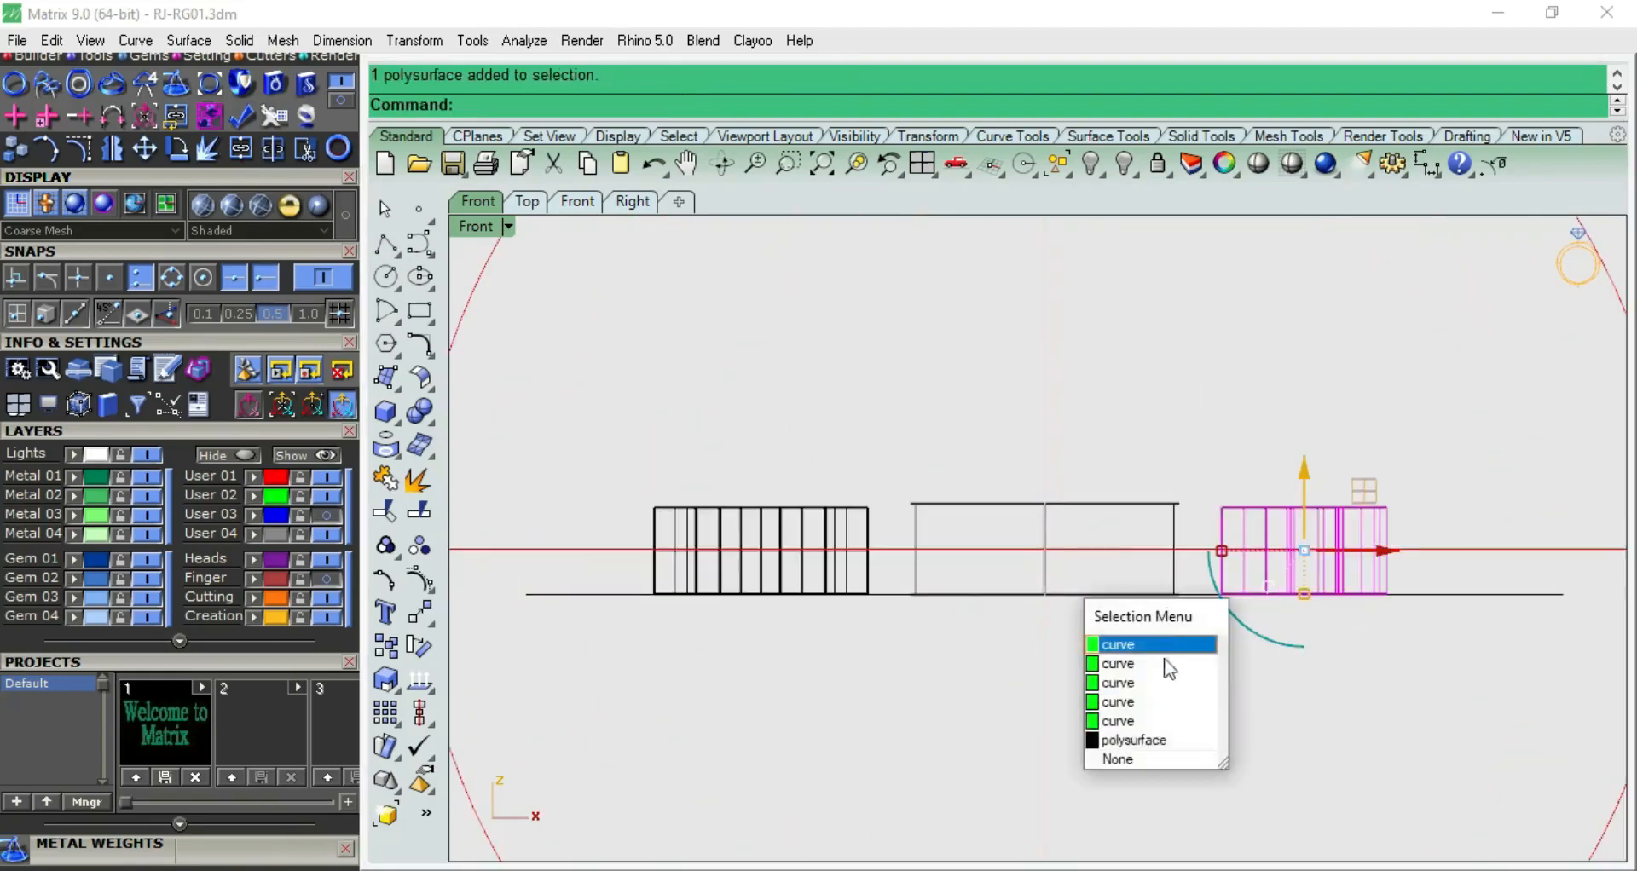
click(1154, 740)
shift+click(833, 574)
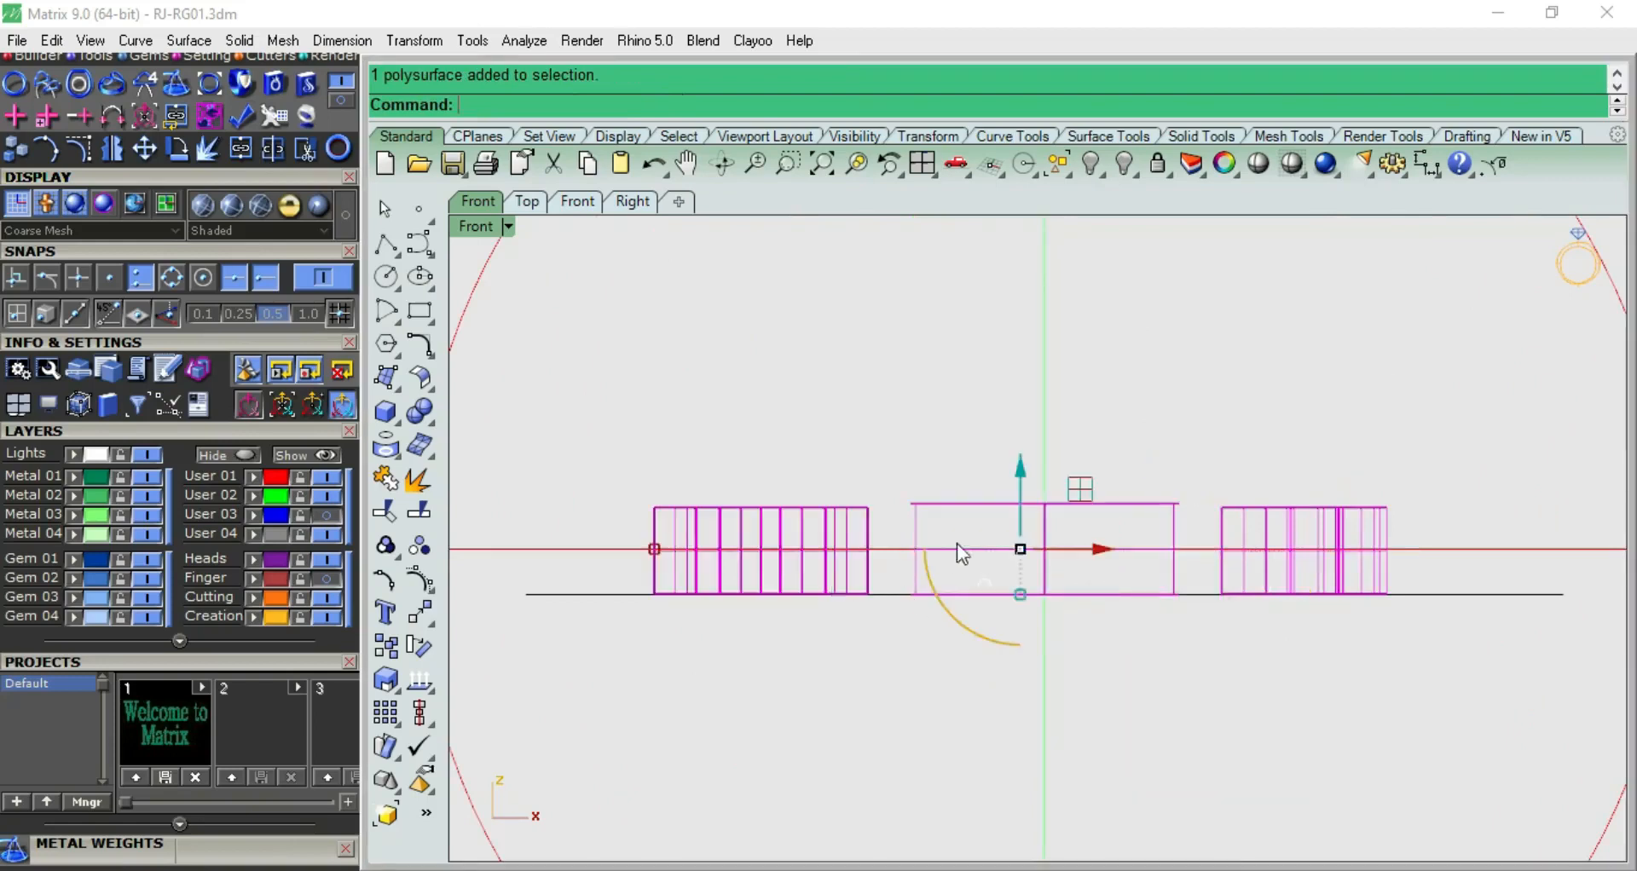
scroll(958, 550, up, 2)
mouse_move(1051, 479)
mouse_down()
mouse_move(1052, 511)
mouse_move(1054, 477)
mouse_up()
click(994, 530)
click(832, 356)
Examine the letters, heart and two ring circles from the perspective and front views
scroll(597, 550, down, 10)
scroll(785, 501, up, 7)
key(F4)
right_drag(787, 499, 981, 490)
scroll(987, 500, up, 5)
click(866, 429)
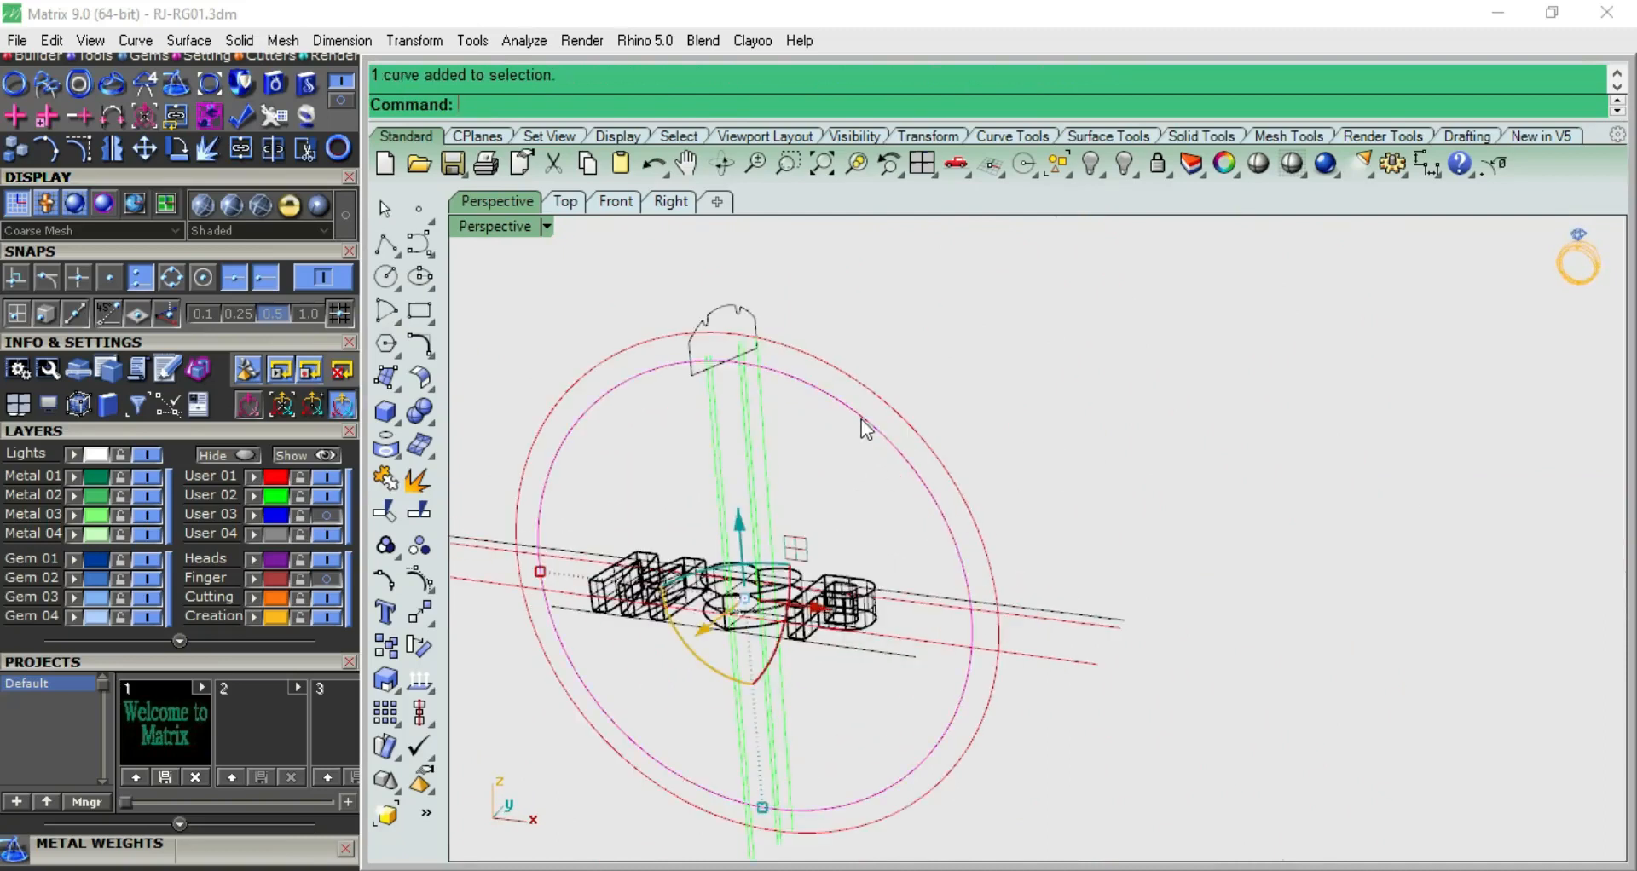
key(Escape)
key(F2)
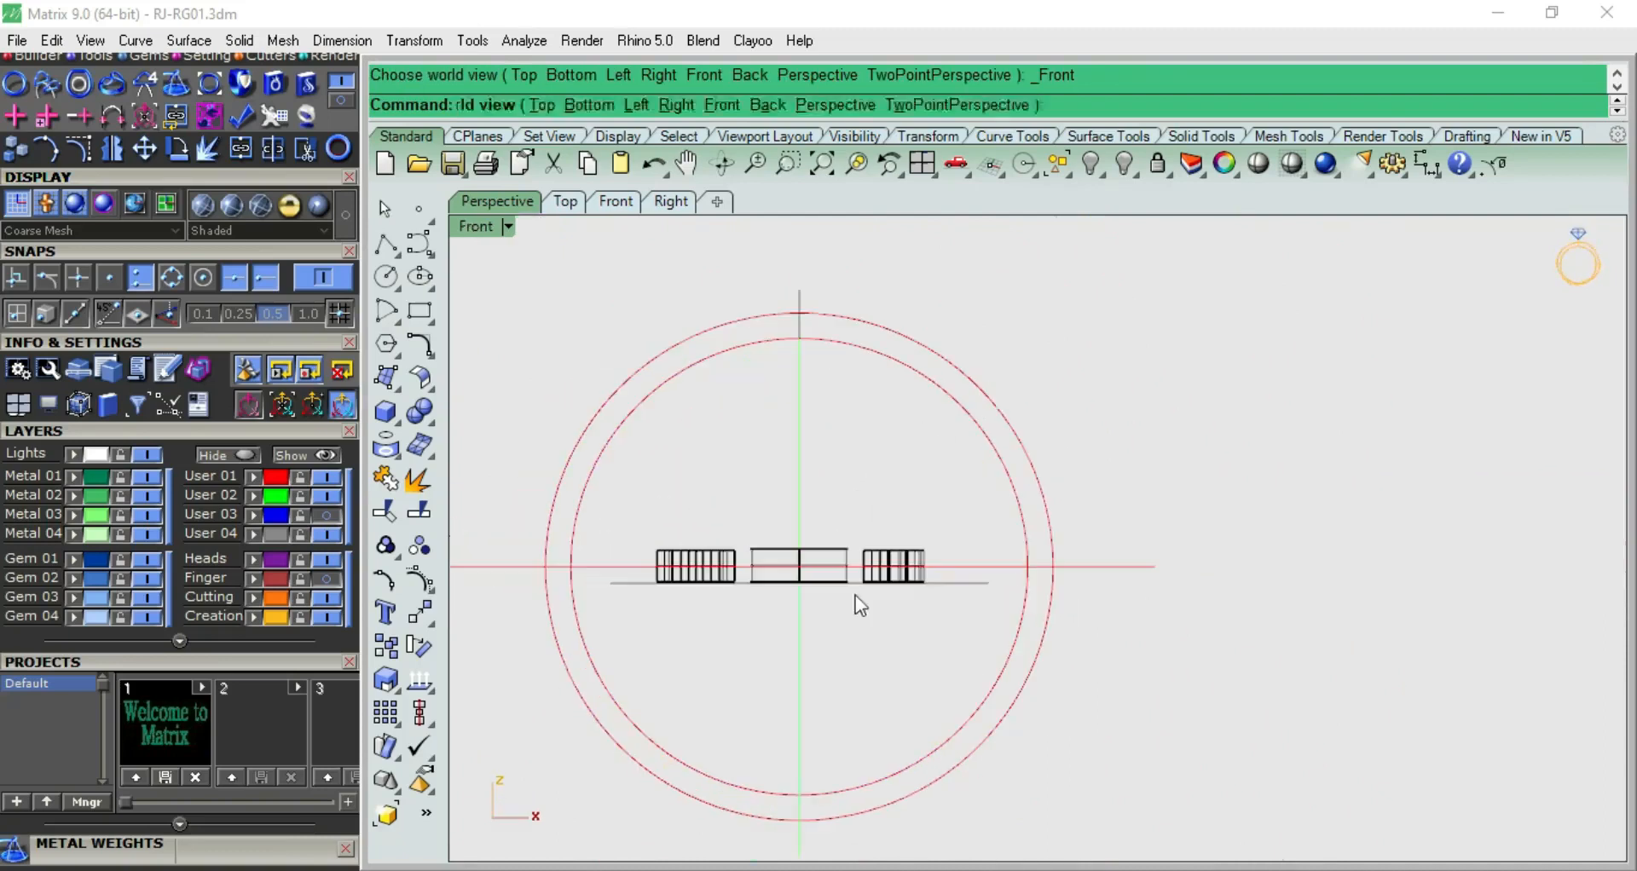
key(F1)
key(F2)
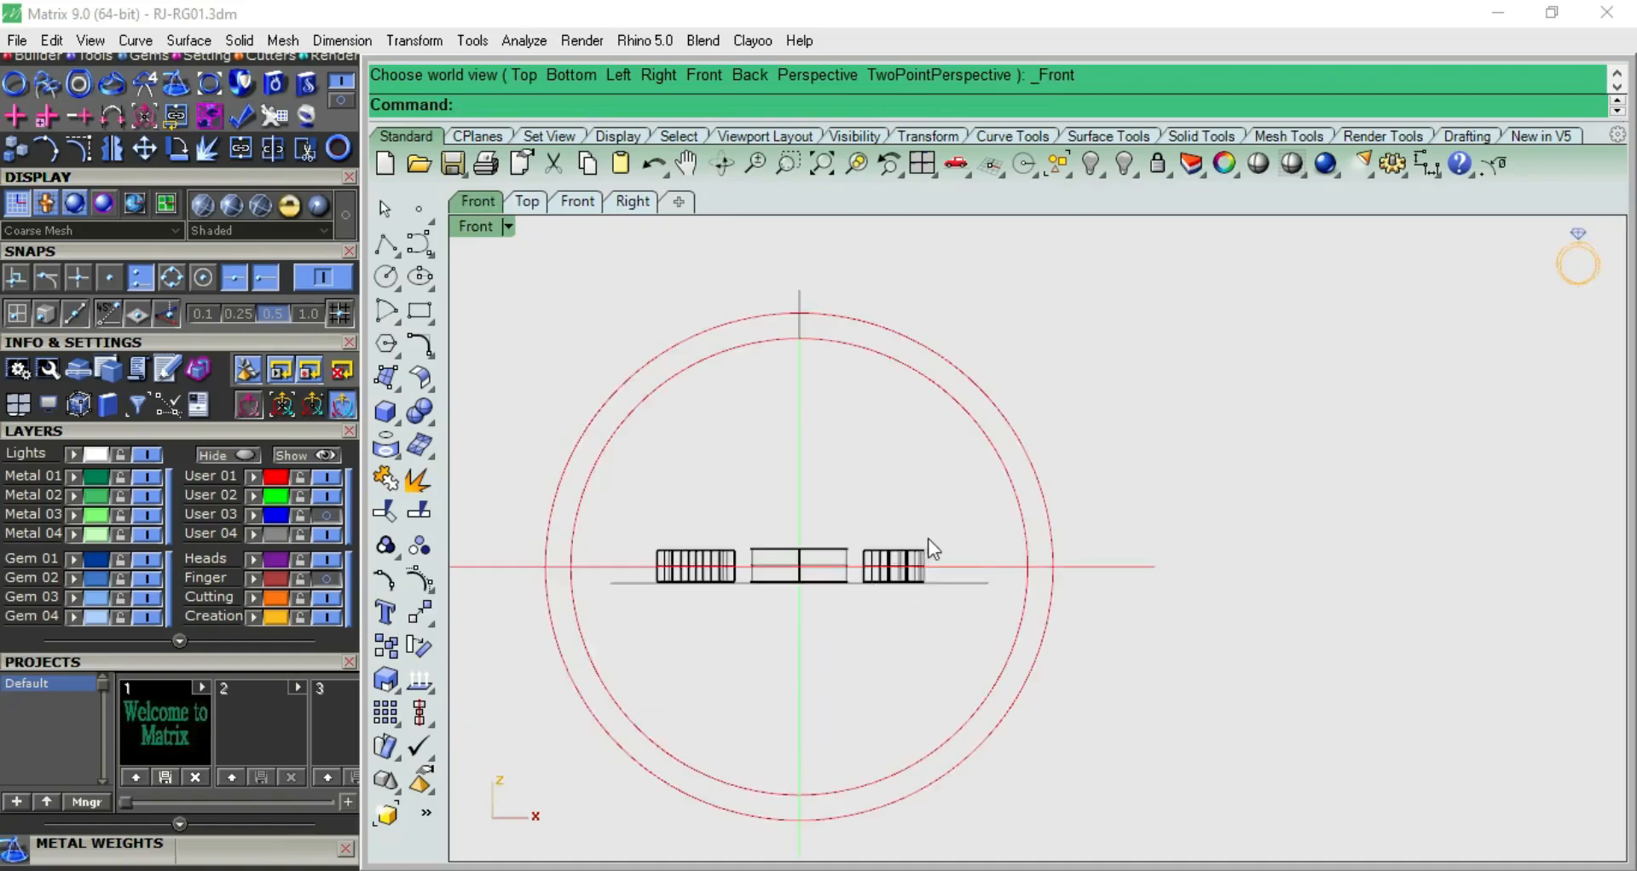
key(F1)
key(F4)
Measure the circumference of the inner ring circle with the Length command
click(920, 503)
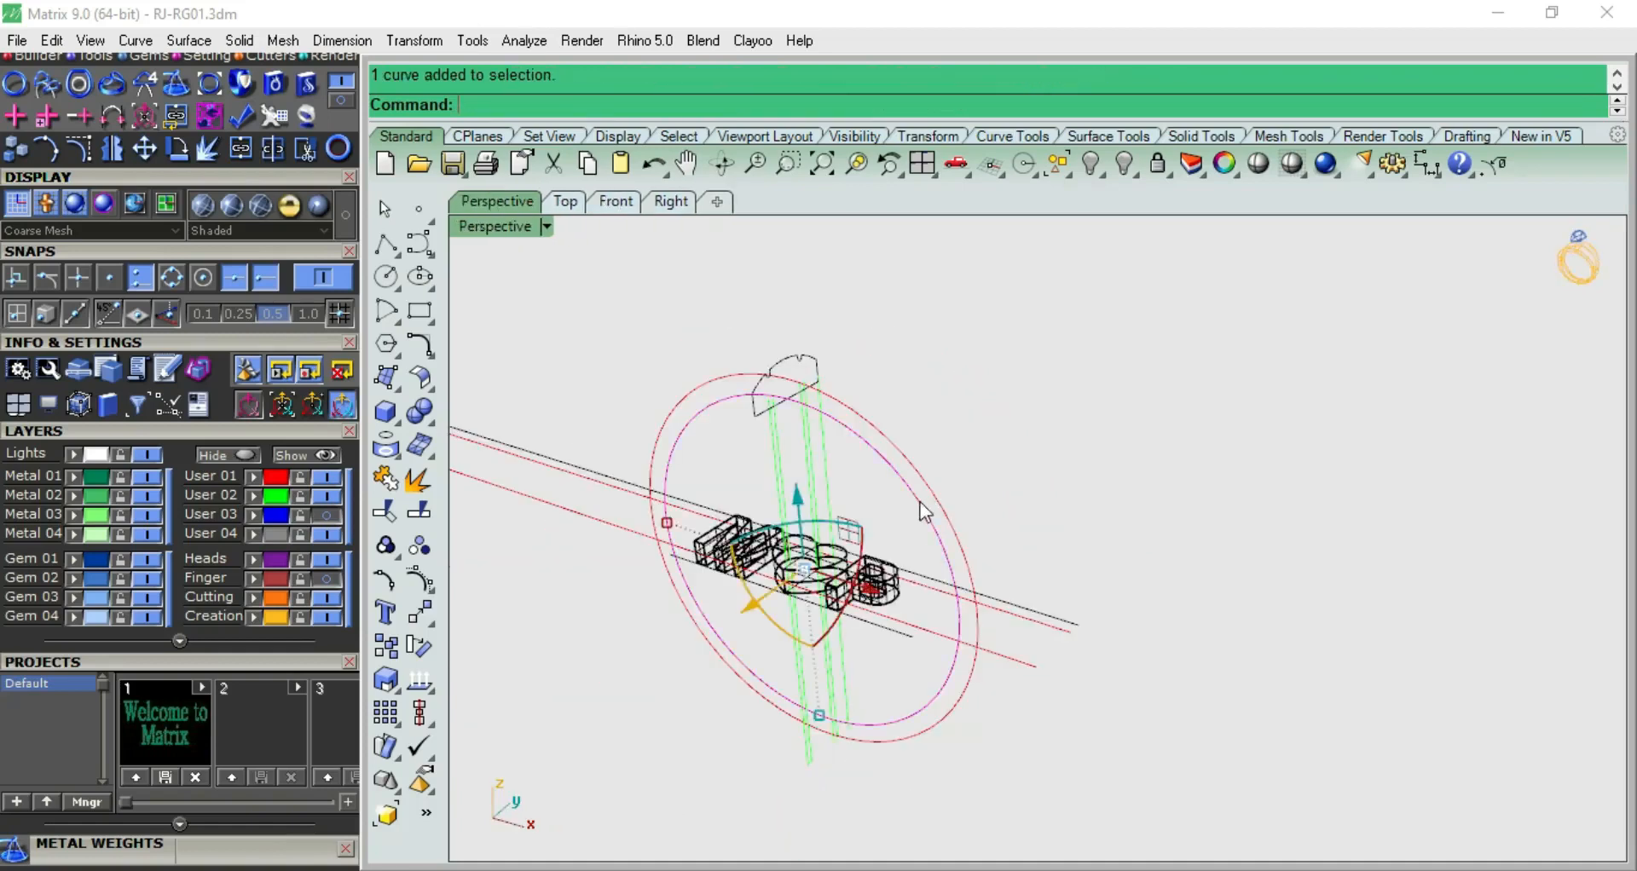
right_drag(927, 554, 1048, 526)
scroll(1137, 571, down, 7)
right_drag(1142, 578, 1104, 586)
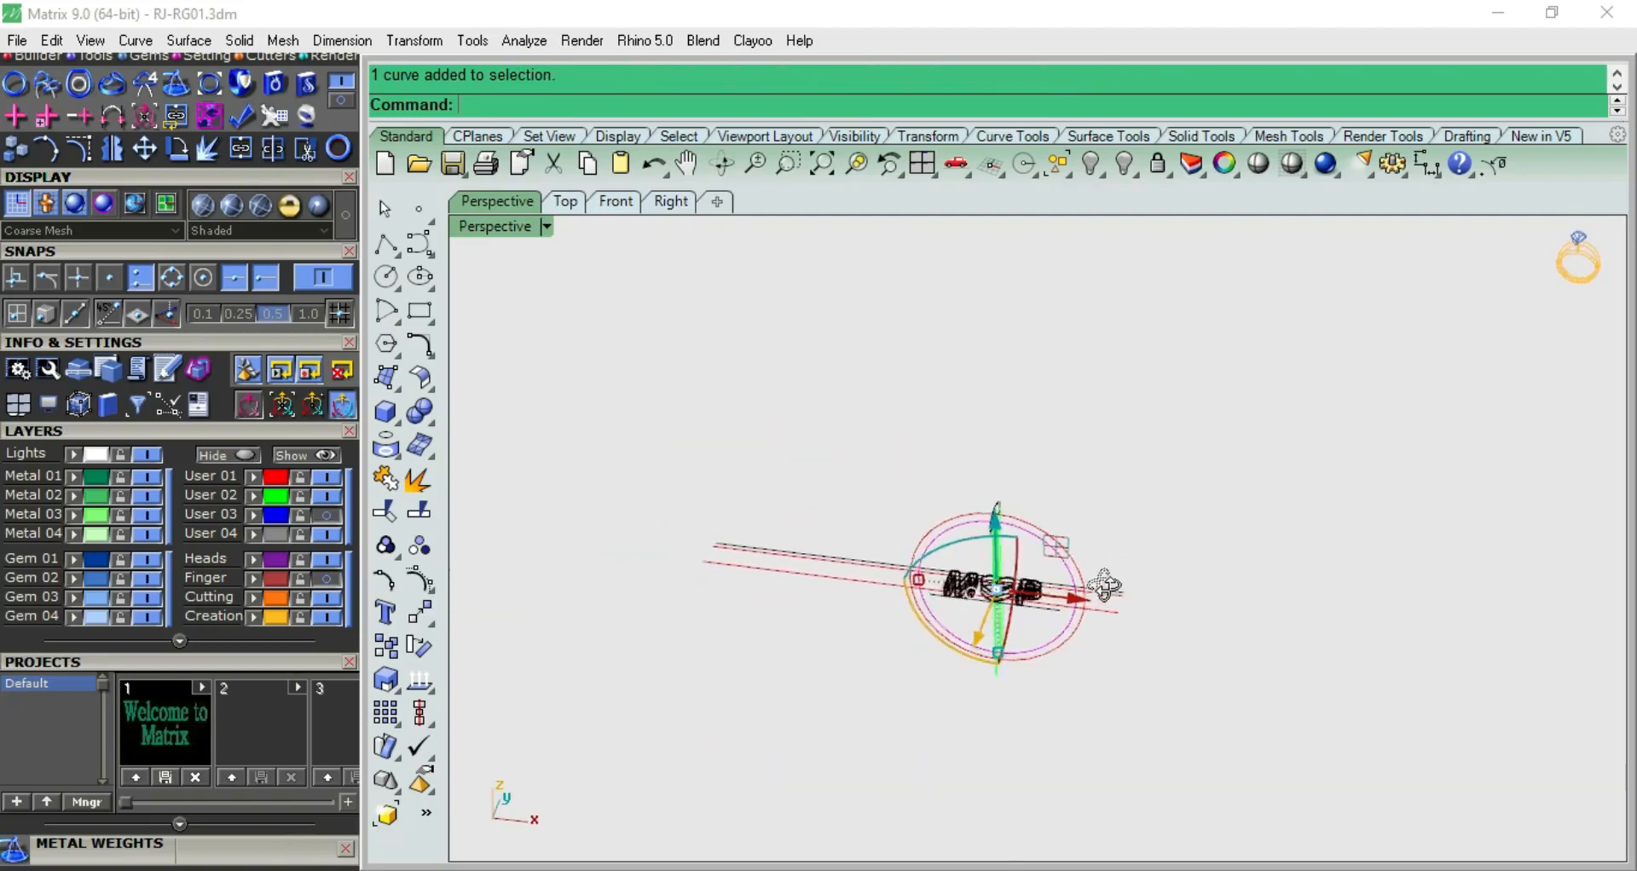
scroll(1104, 586, up, 5)
text(Len)
key(Return)
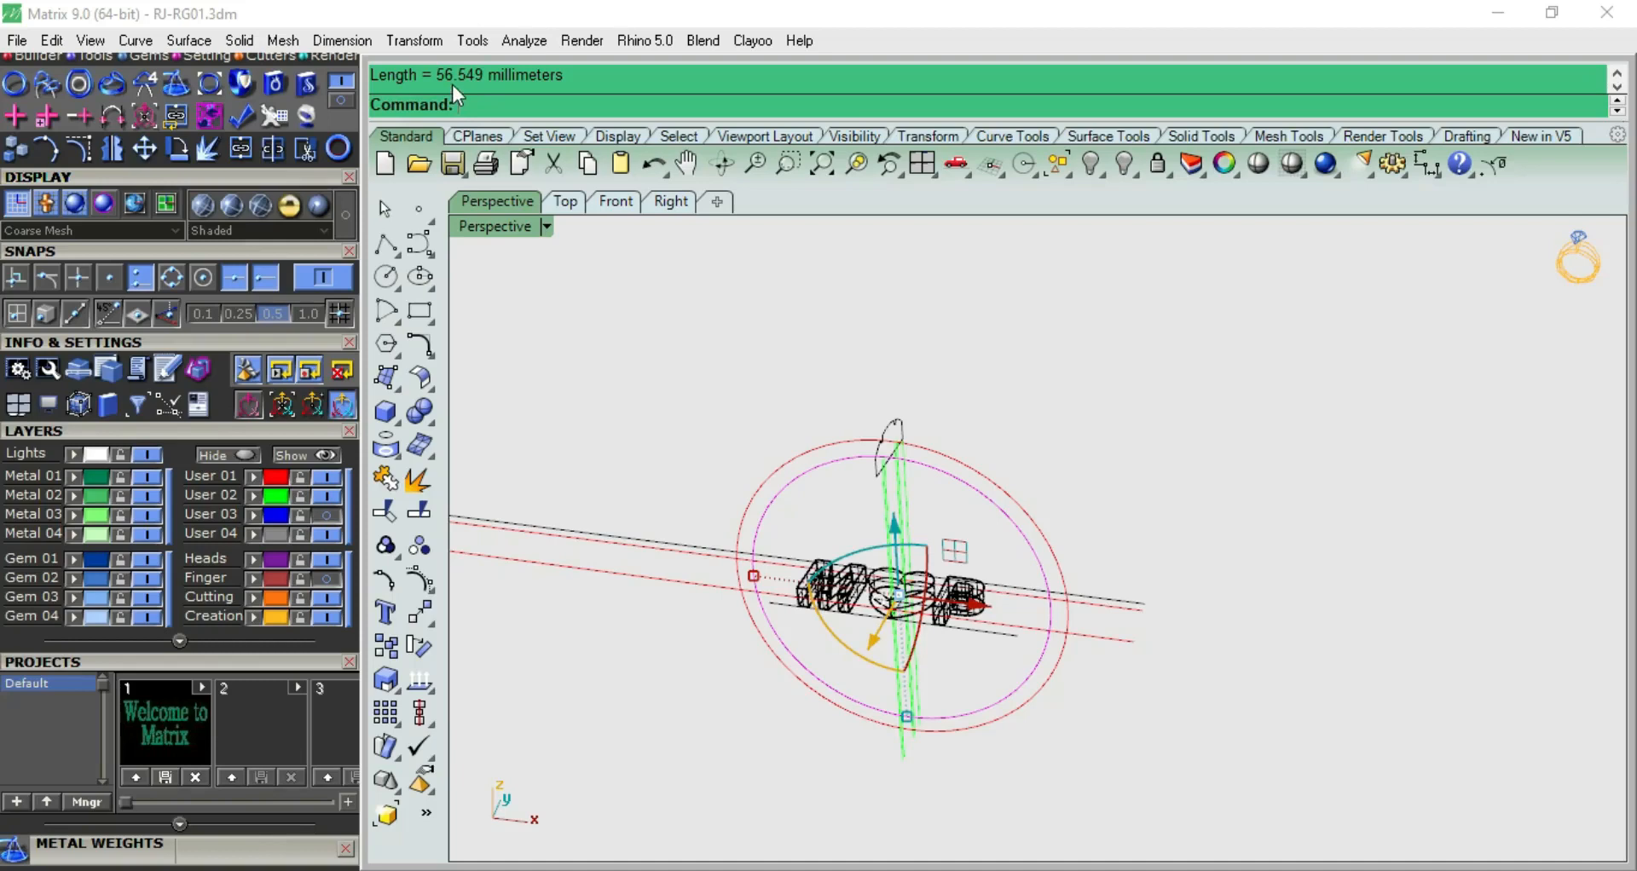
click(664, 376)
Start a both-sided line in the top view with its midpoint at the origin (0), inside the heart
key(F5)
right_drag(1096, 589, 1055, 499)
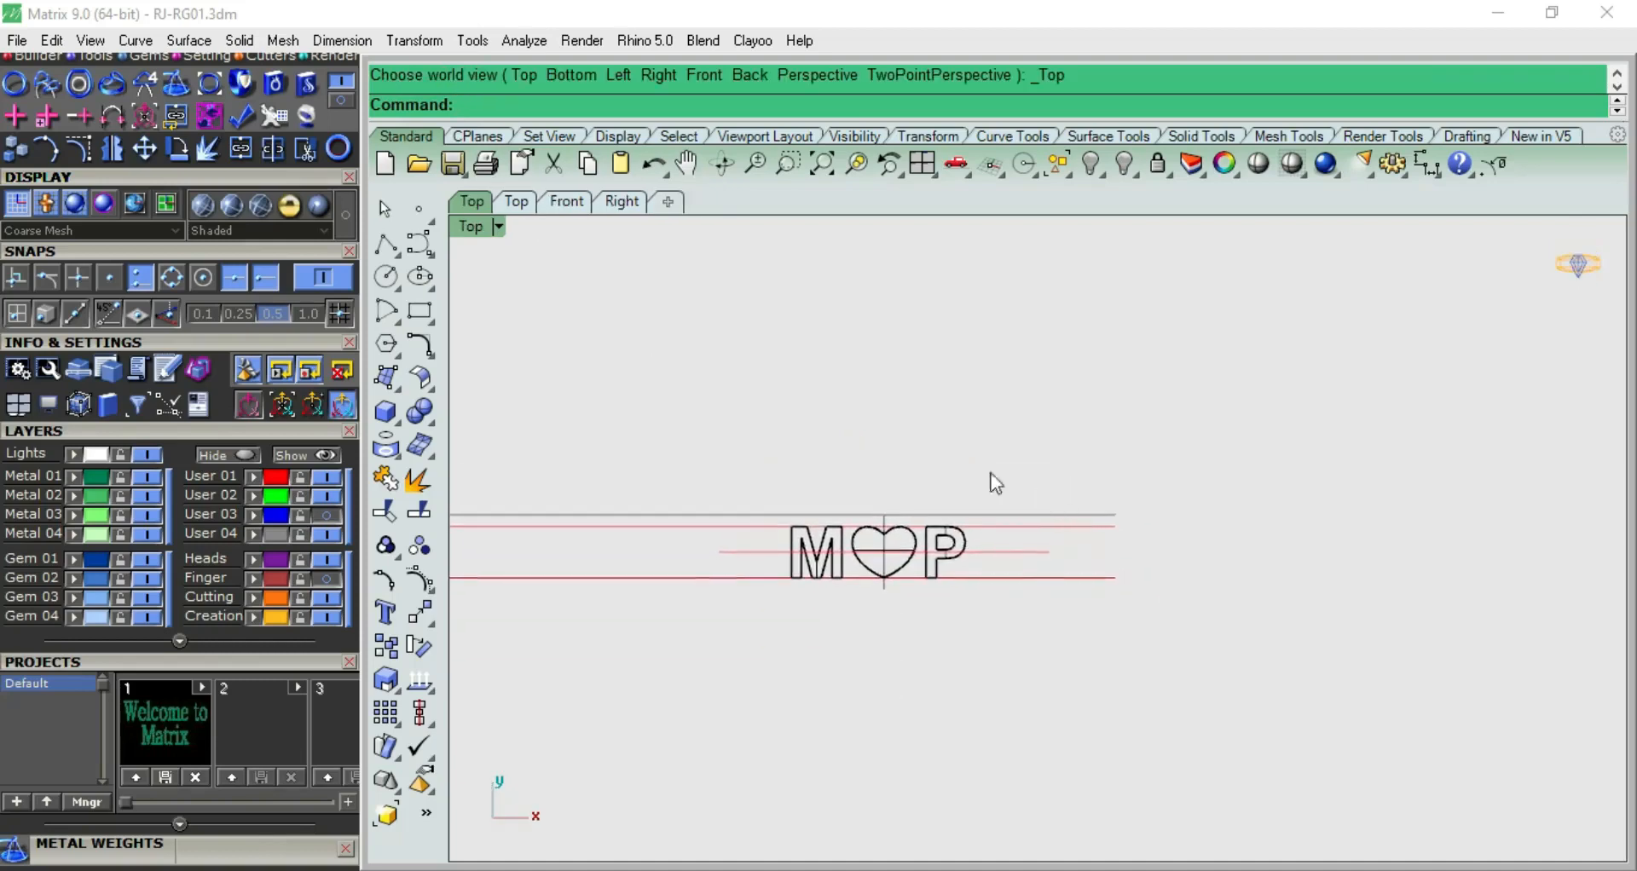
click(386, 247)
click(387, 246)
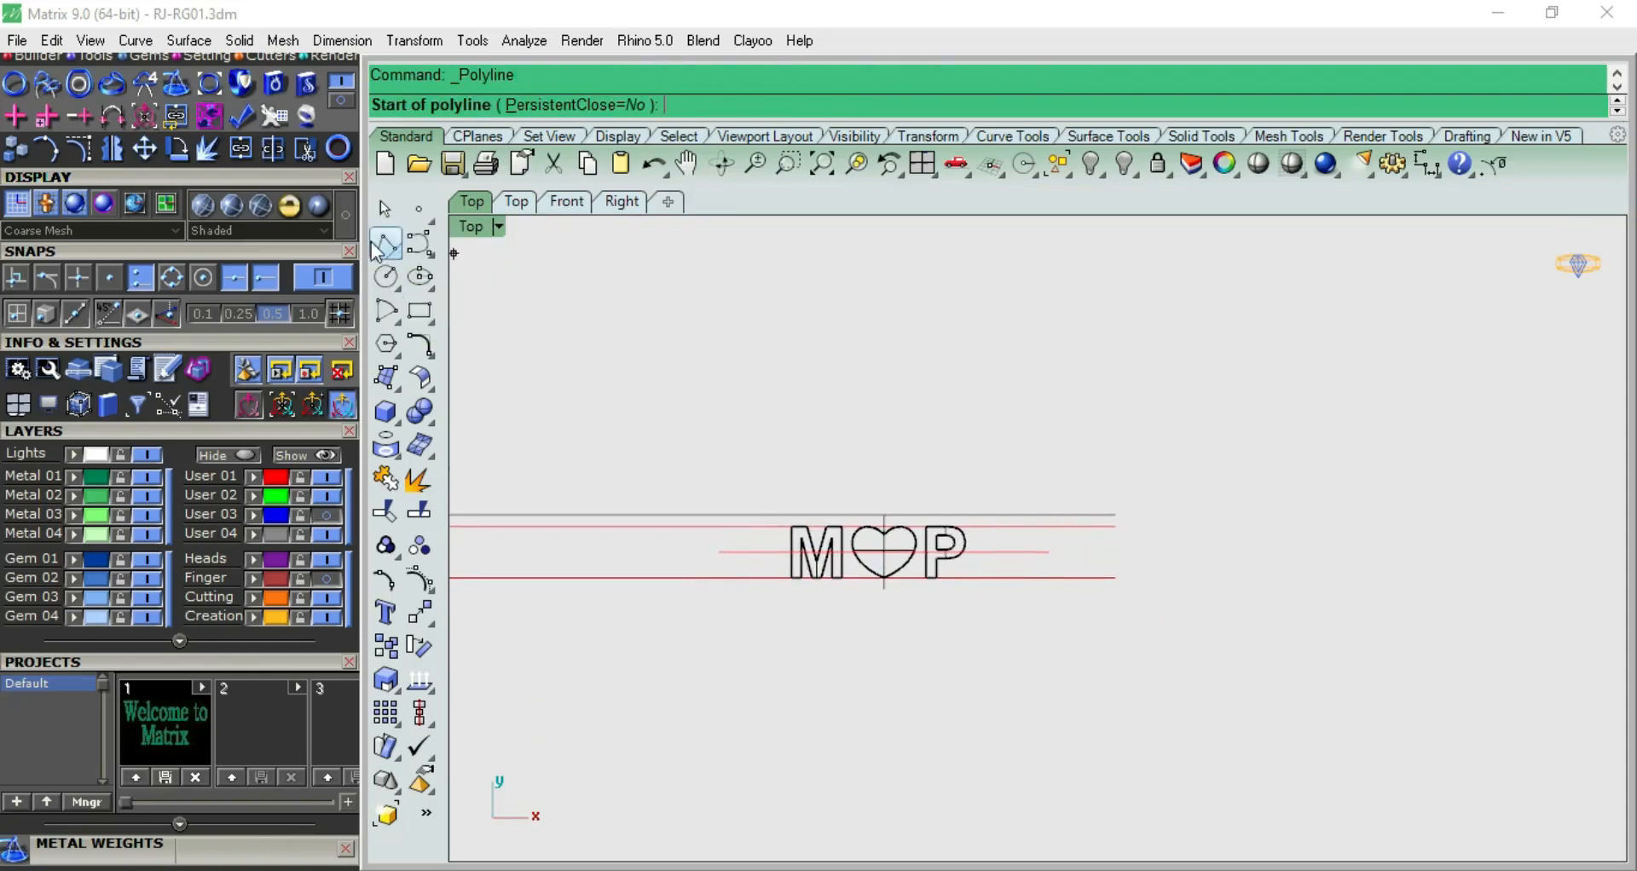
click(390, 251)
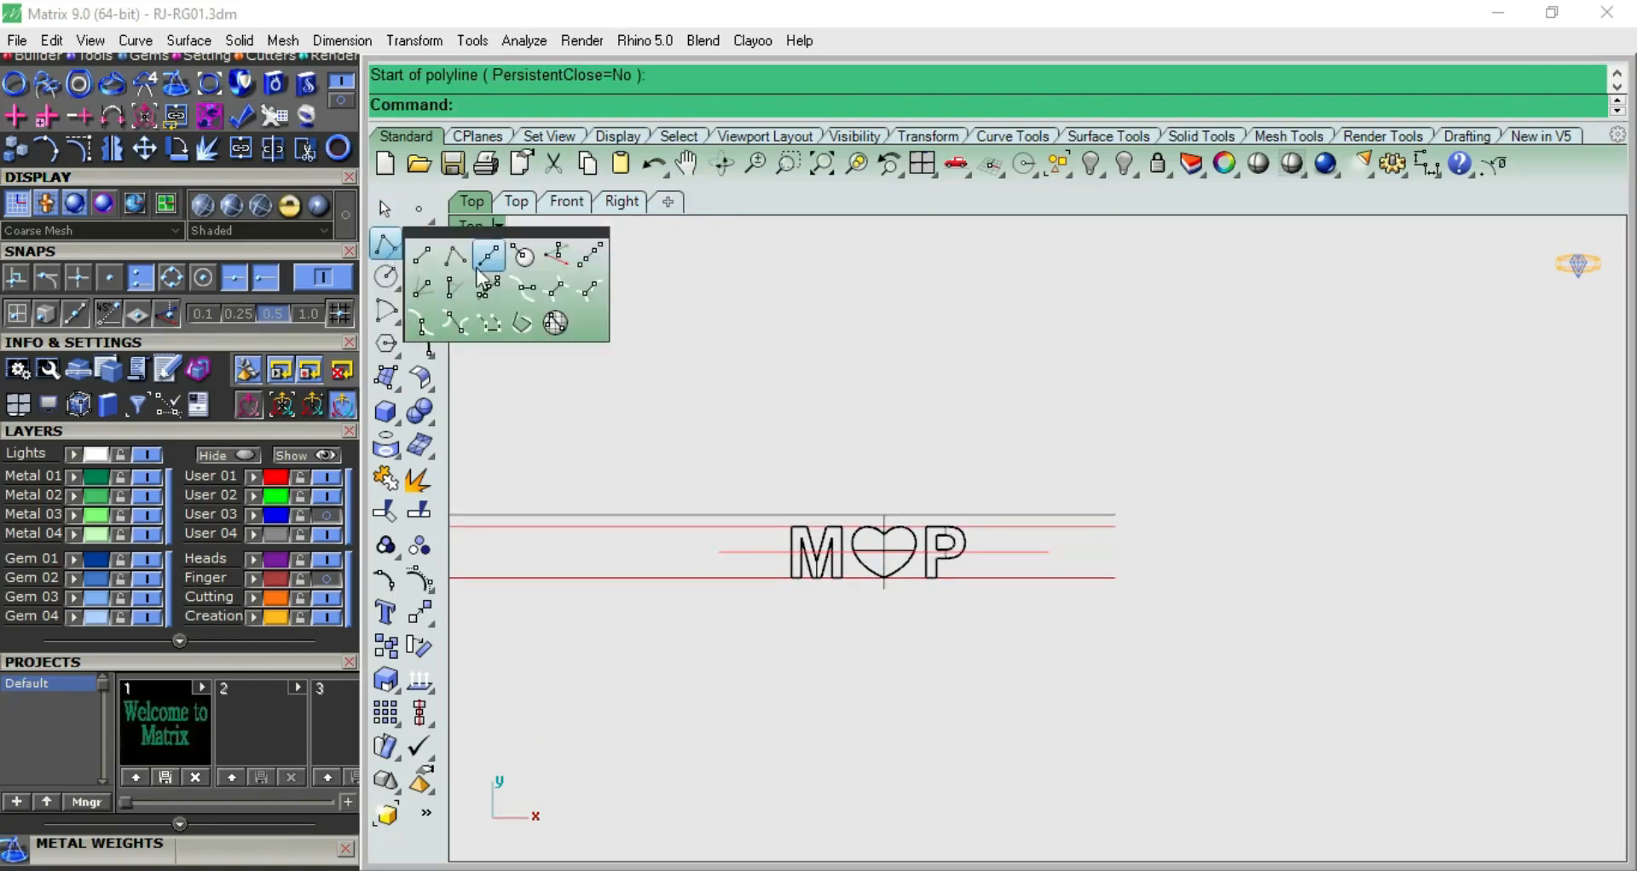
click(489, 255)
key(Return)
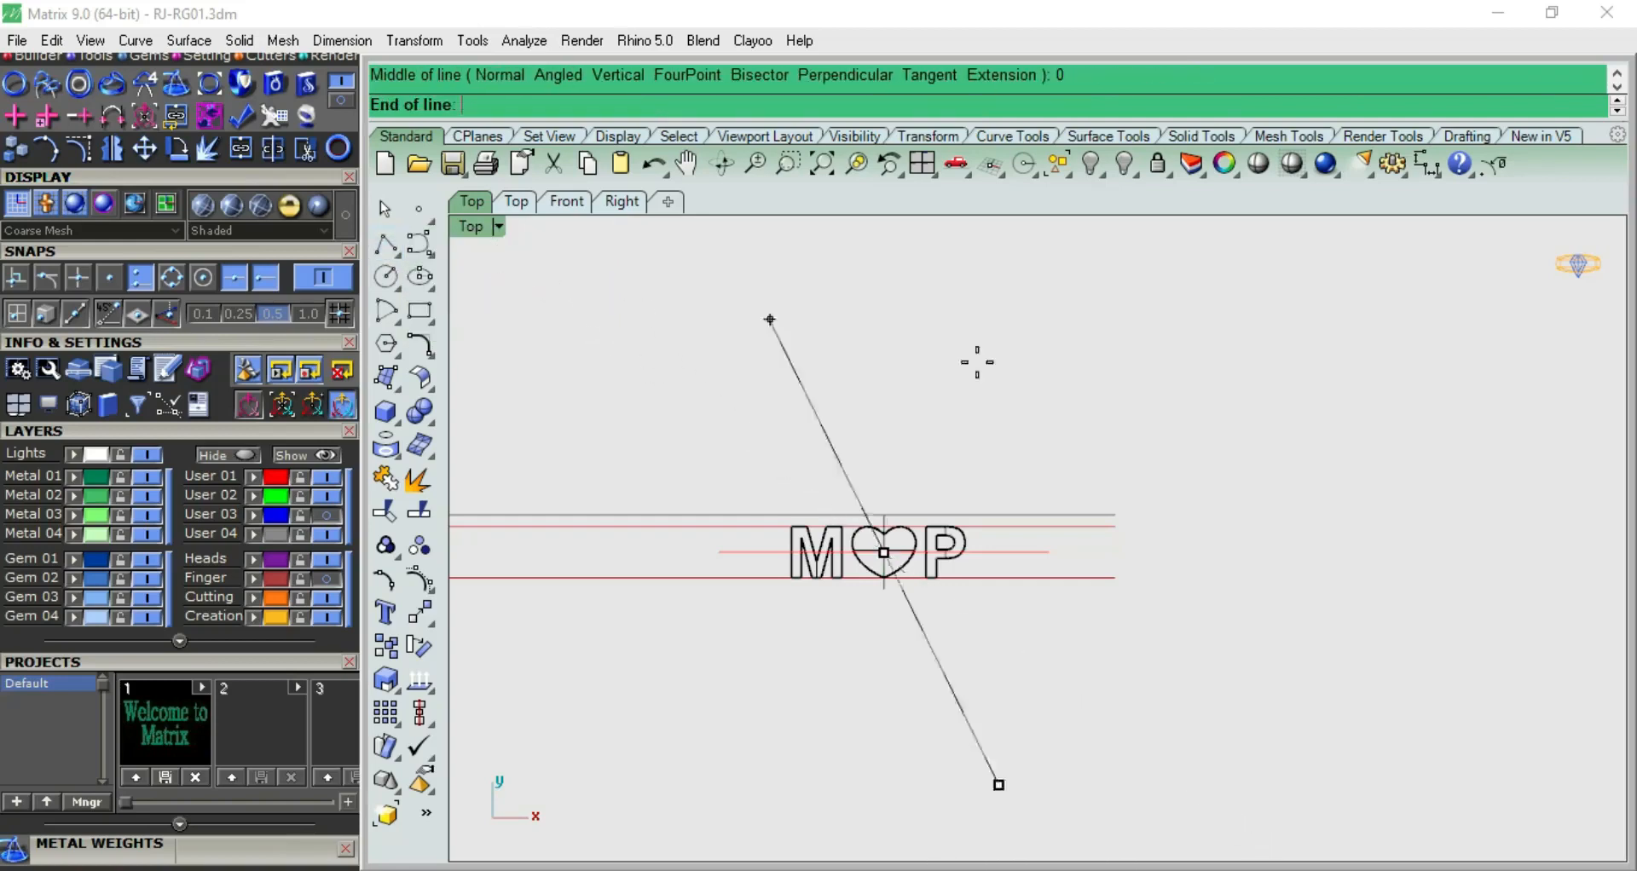
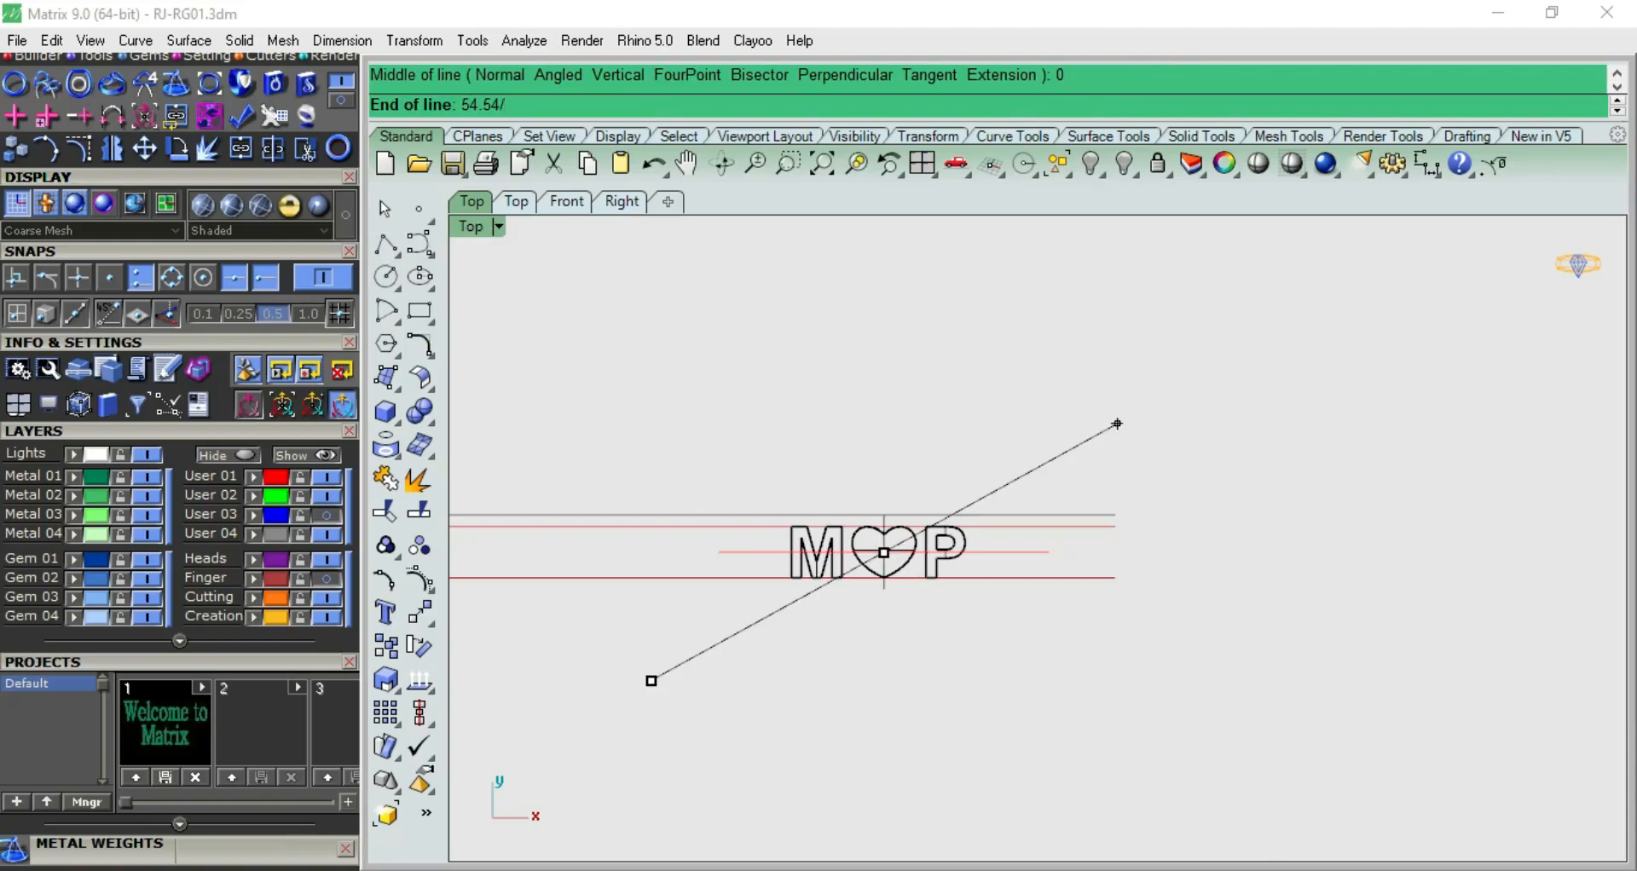
Finish the both-sided line horizontally through the heart with a half-length of 54.54/2
key(Return)
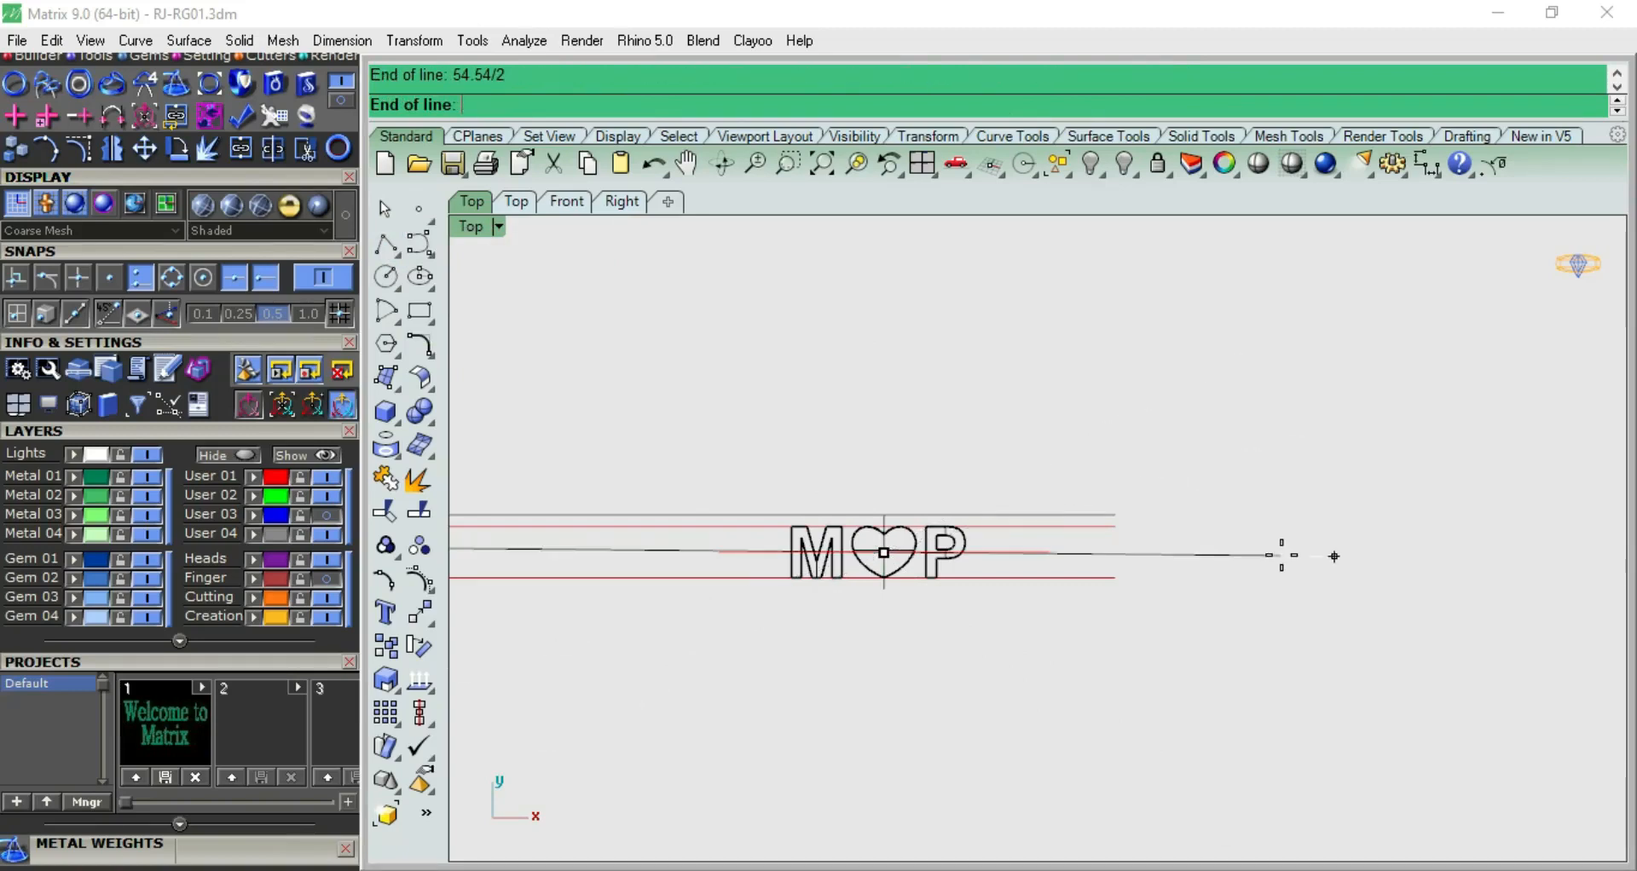
click(1282, 547)
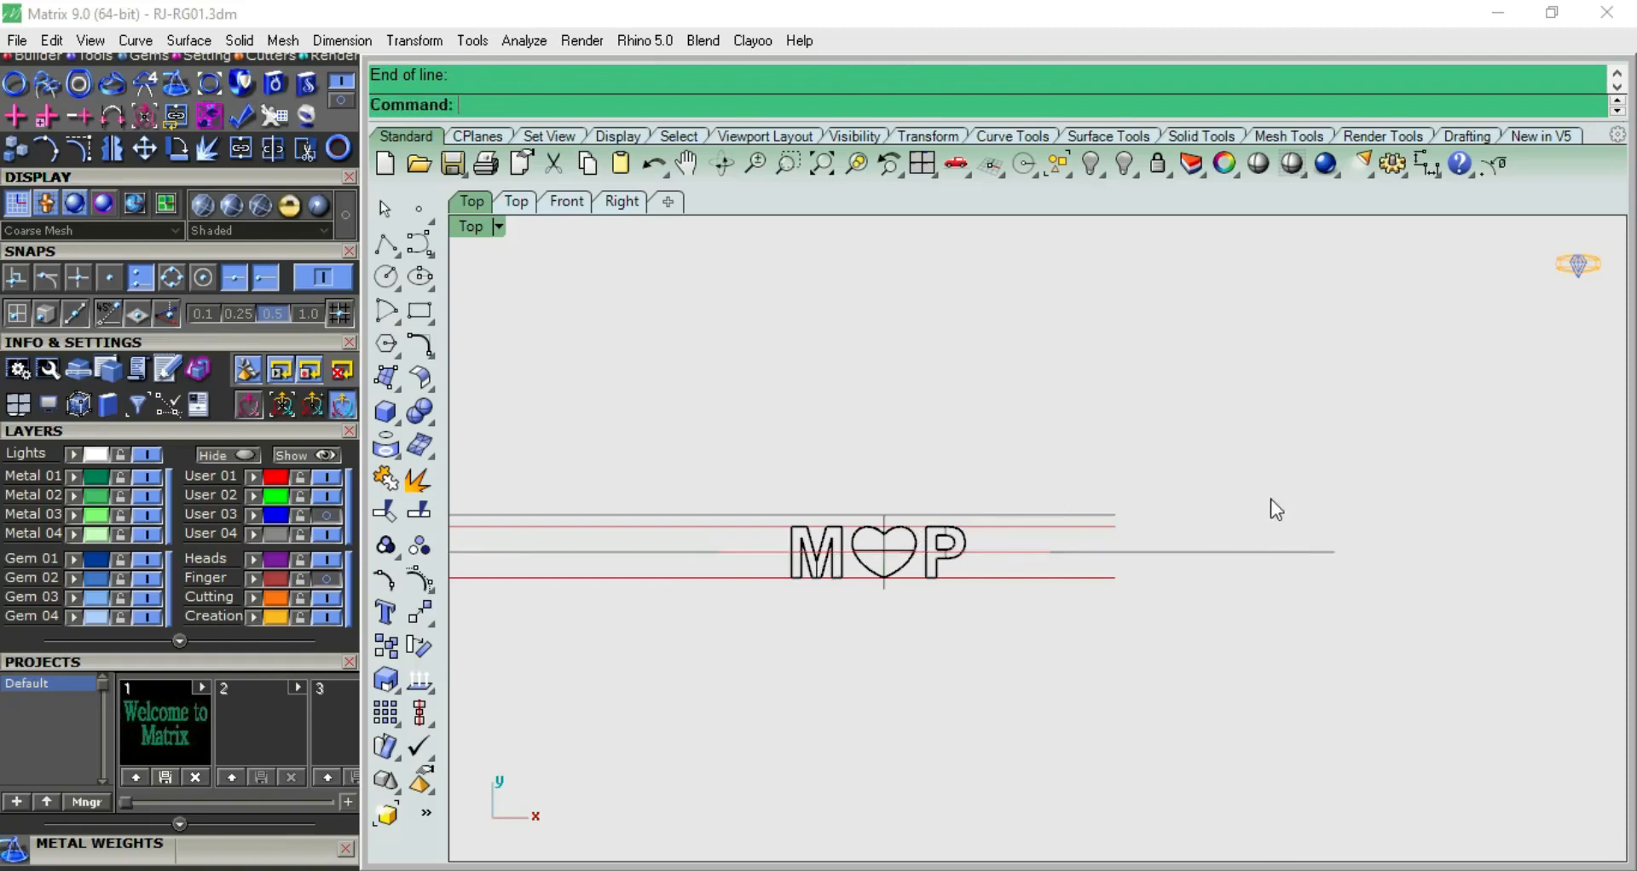
Select the M, heart and P solids and flow a copy from the new horizontal line onto the inner ring circle
key(ctrl+F2)
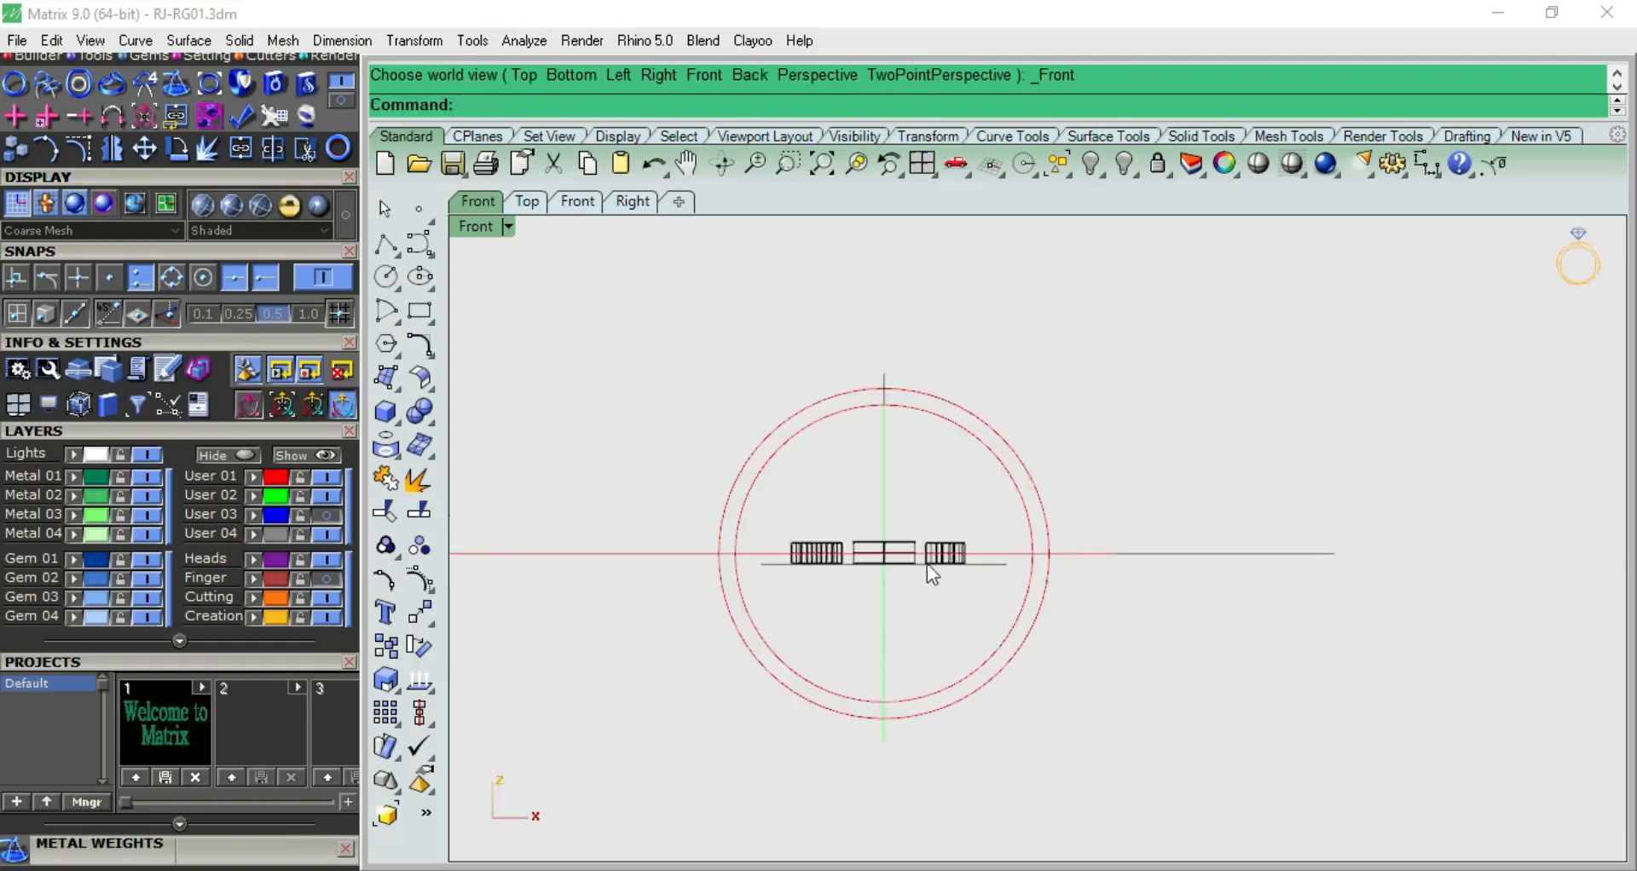
scroll(928, 565, up, 5)
drag(711, 524, 685, 524)
scroll(856, 448, down, 3)
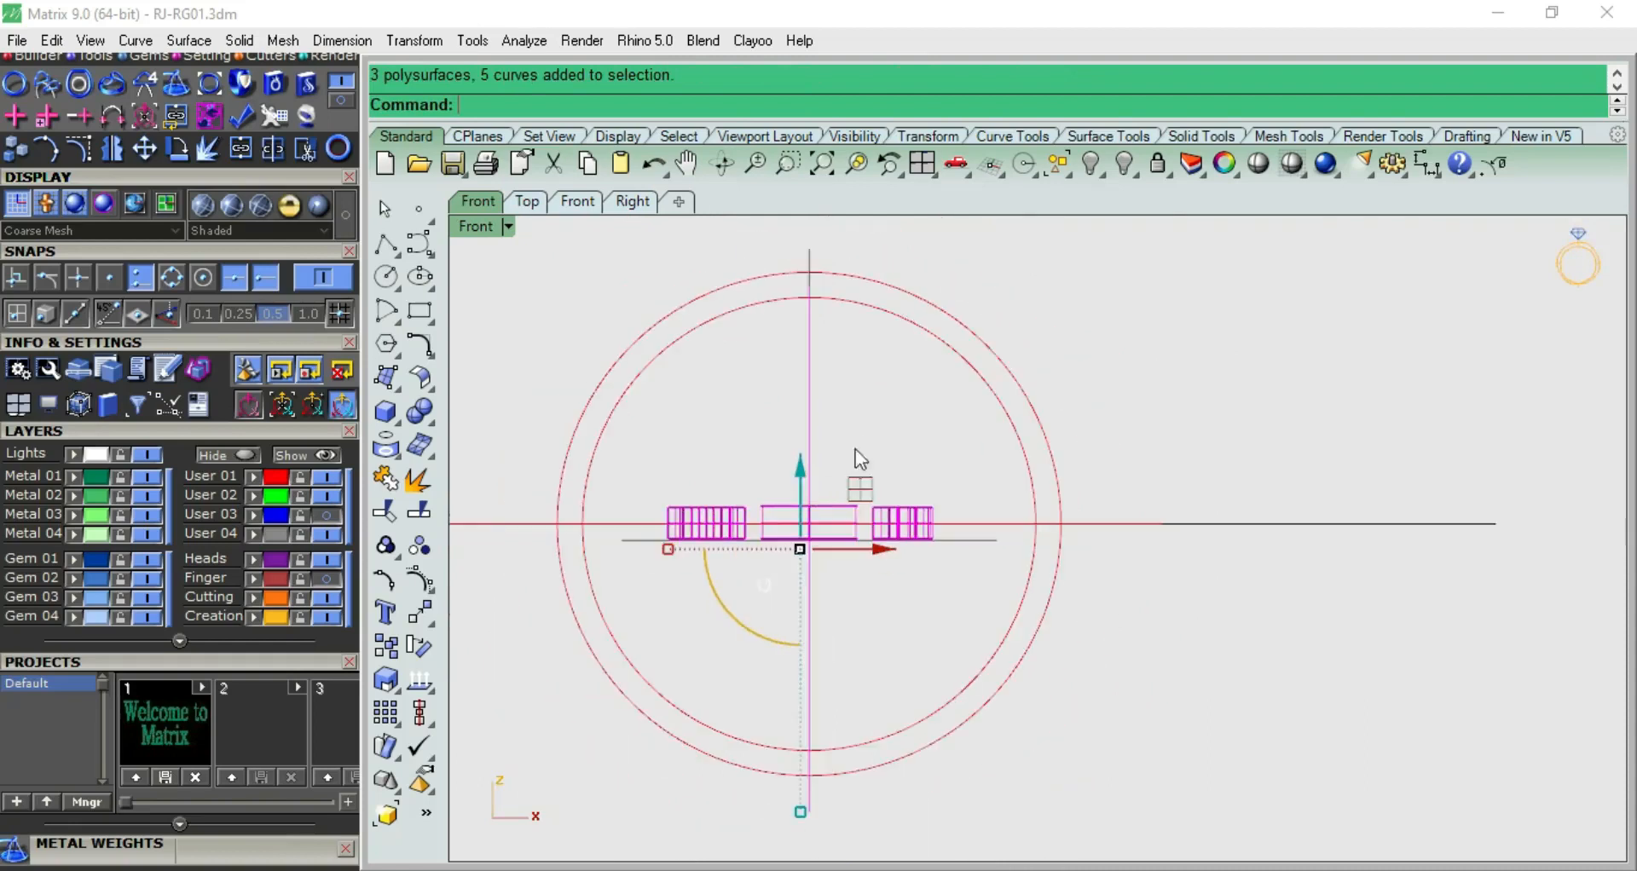
ctrl+drag(866, 418, 775, 433)
key(ctrl+F4)
right_drag(909, 478, 1055, 487)
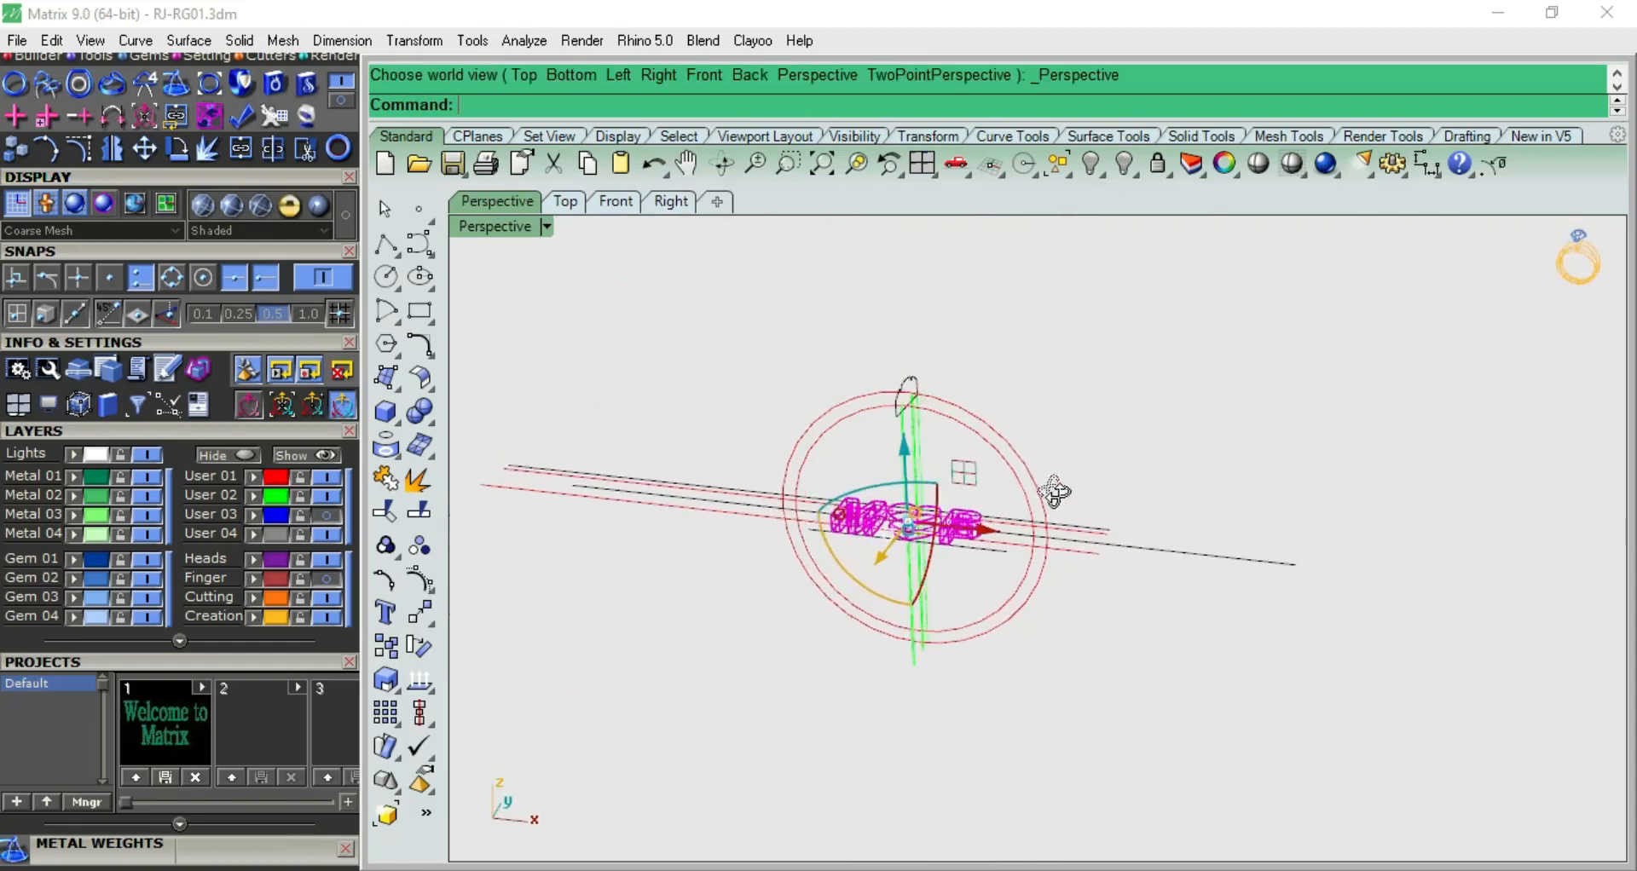
click(429, 624)
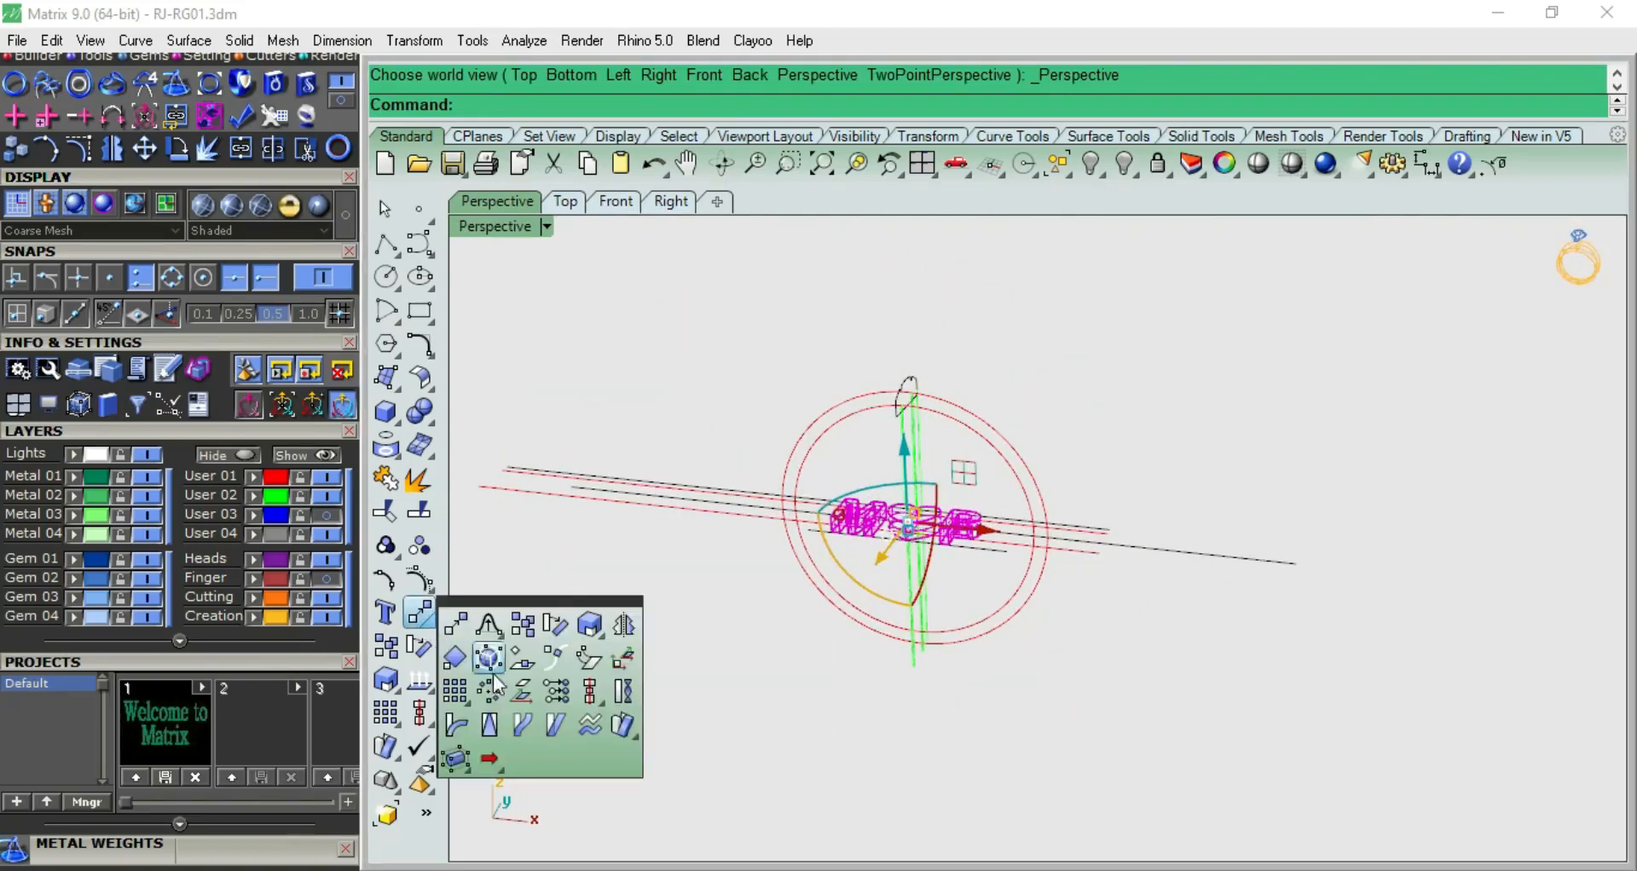
click(522, 727)
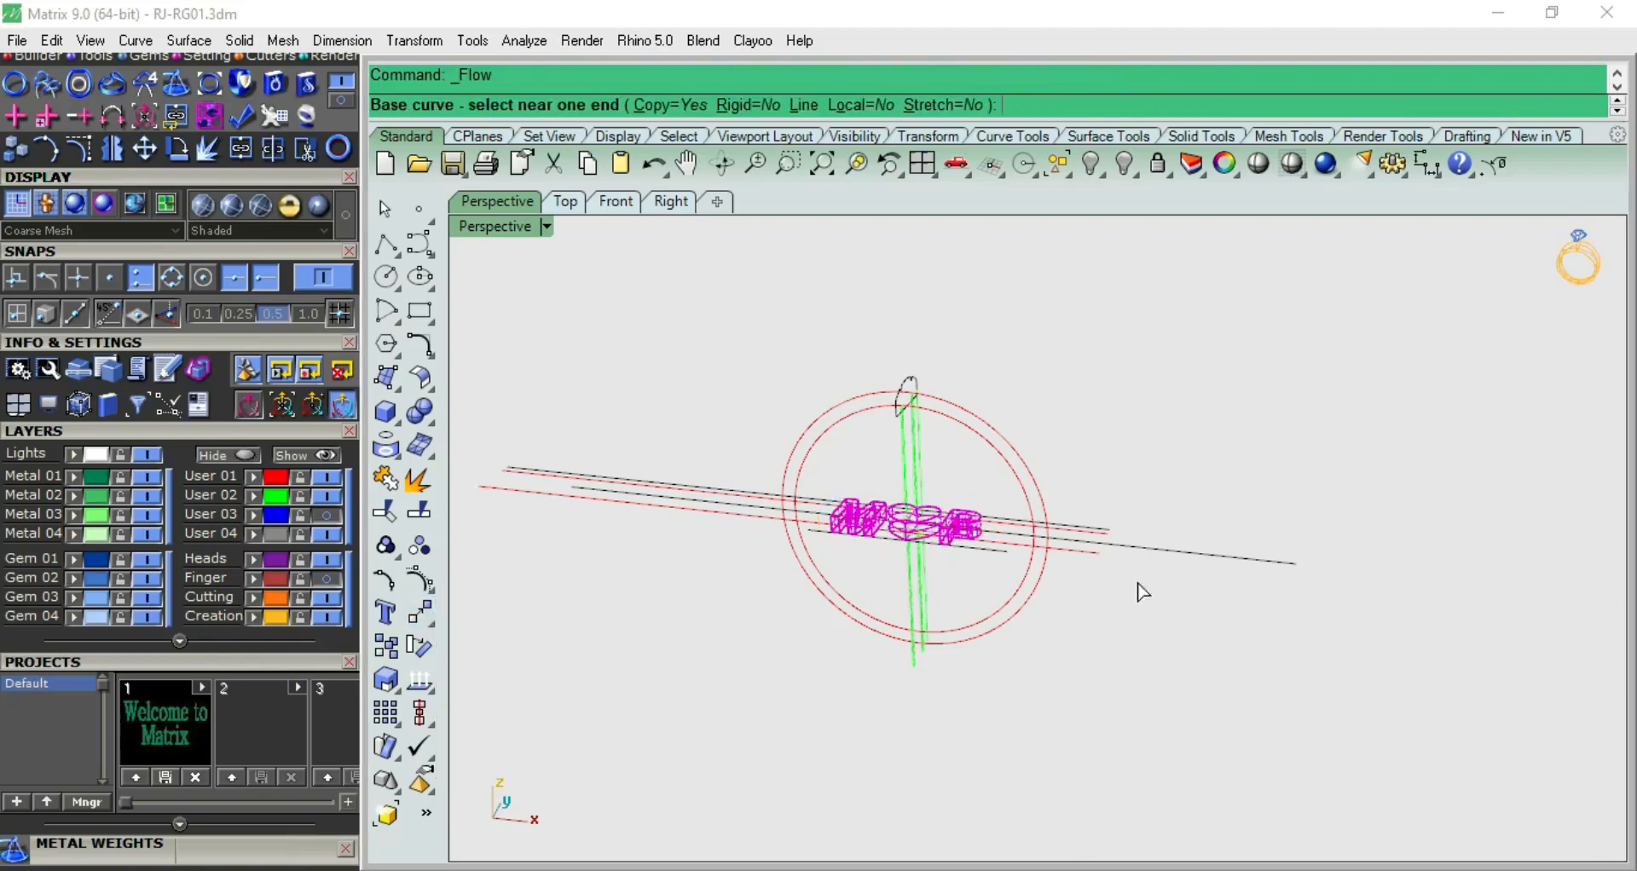
click(1244, 563)
scroll(976, 635, up, 2)
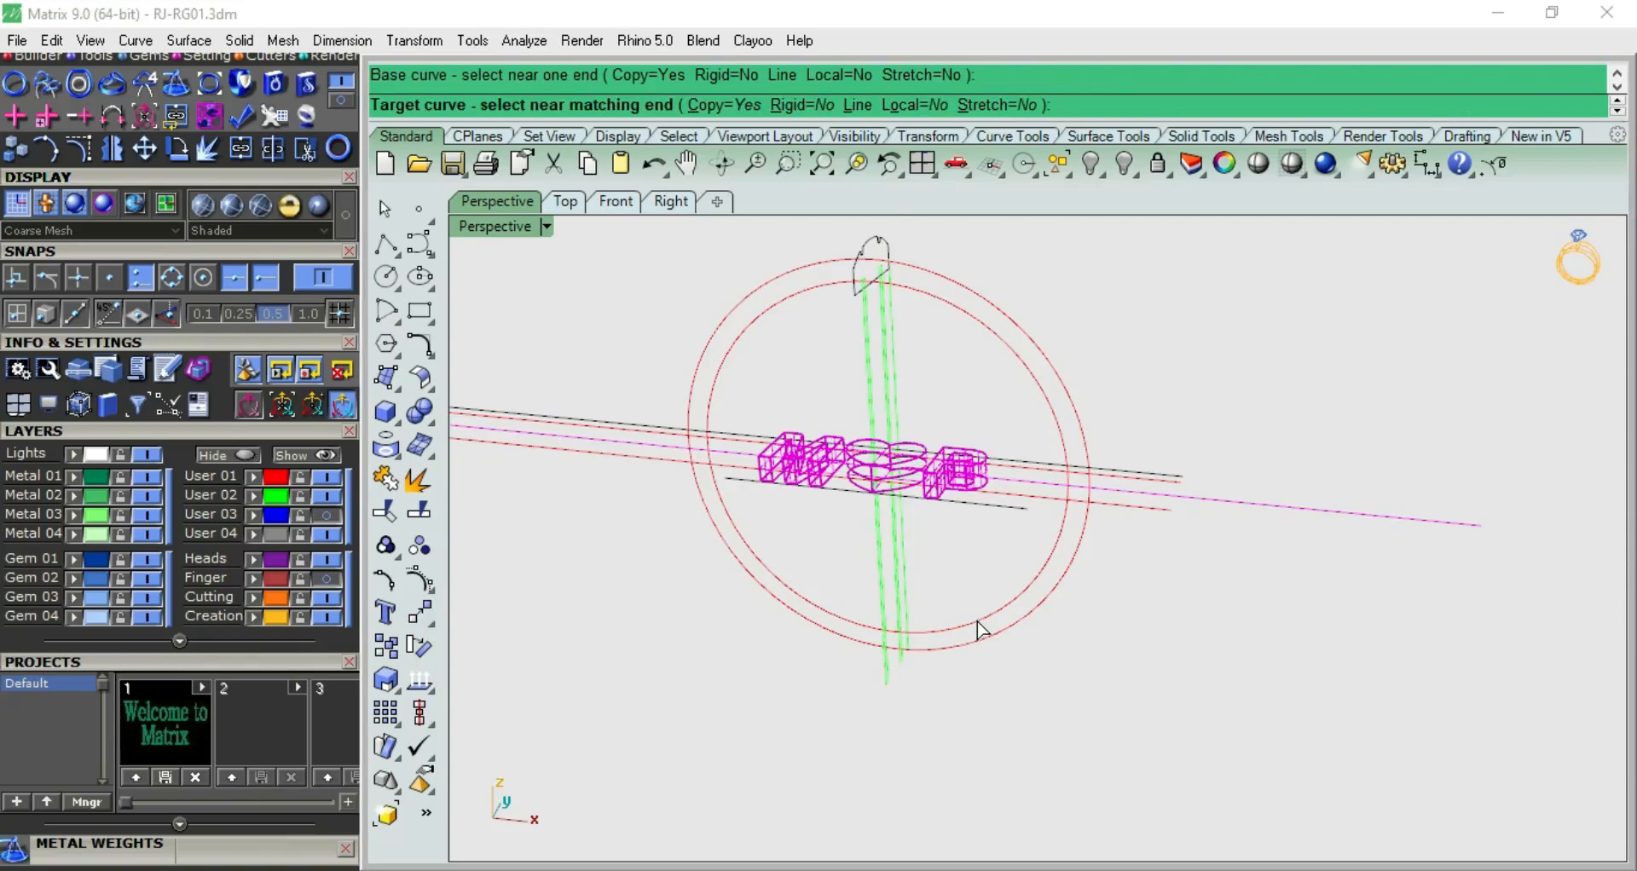
click(977, 621)
Select the flowed M, heart and P copies on the ring circle in the front view
key(ctrl+F2)
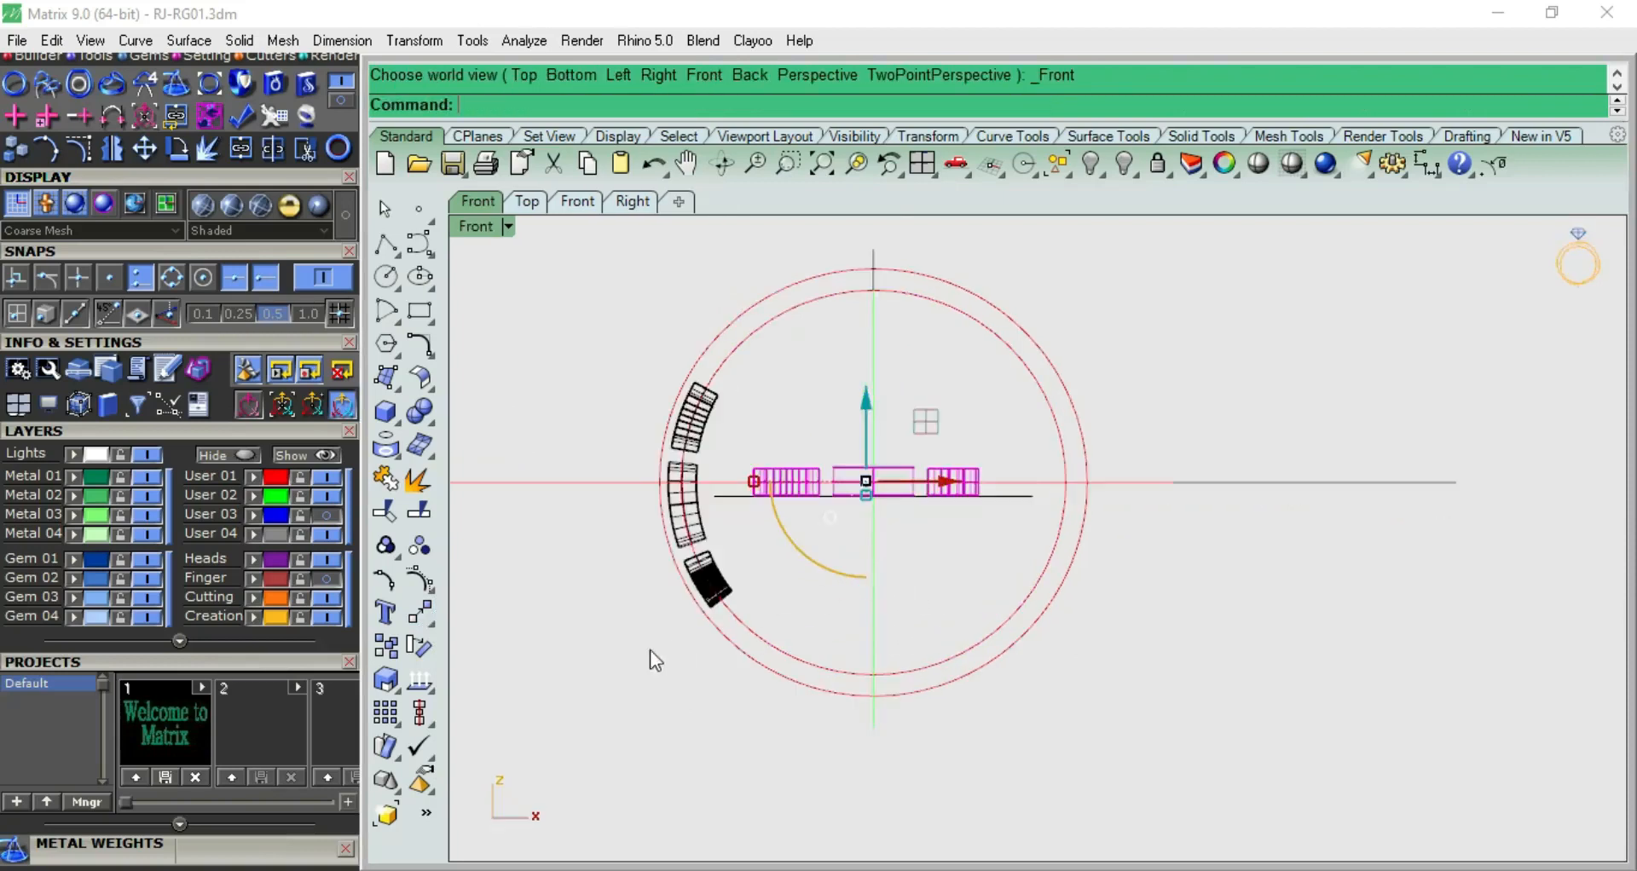
scroll(709, 593, up, 3)
click(728, 569)
shift+click(689, 382)
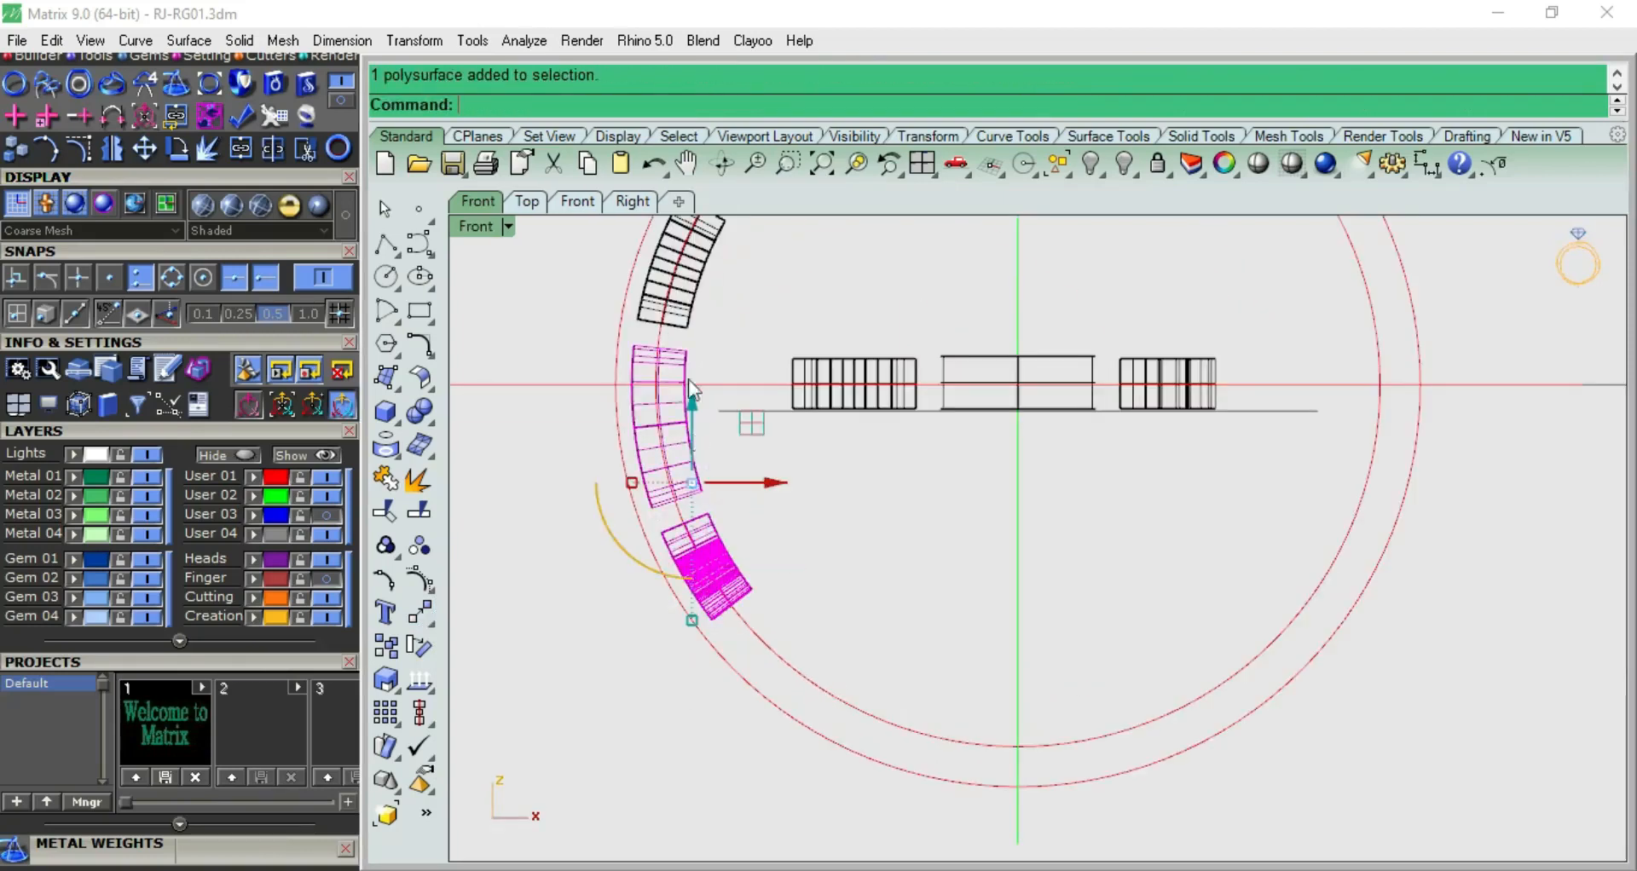
scroll(754, 549, down, 5)
key(ctrl+F1)
key(ctrl+F2)
click(419, 645)
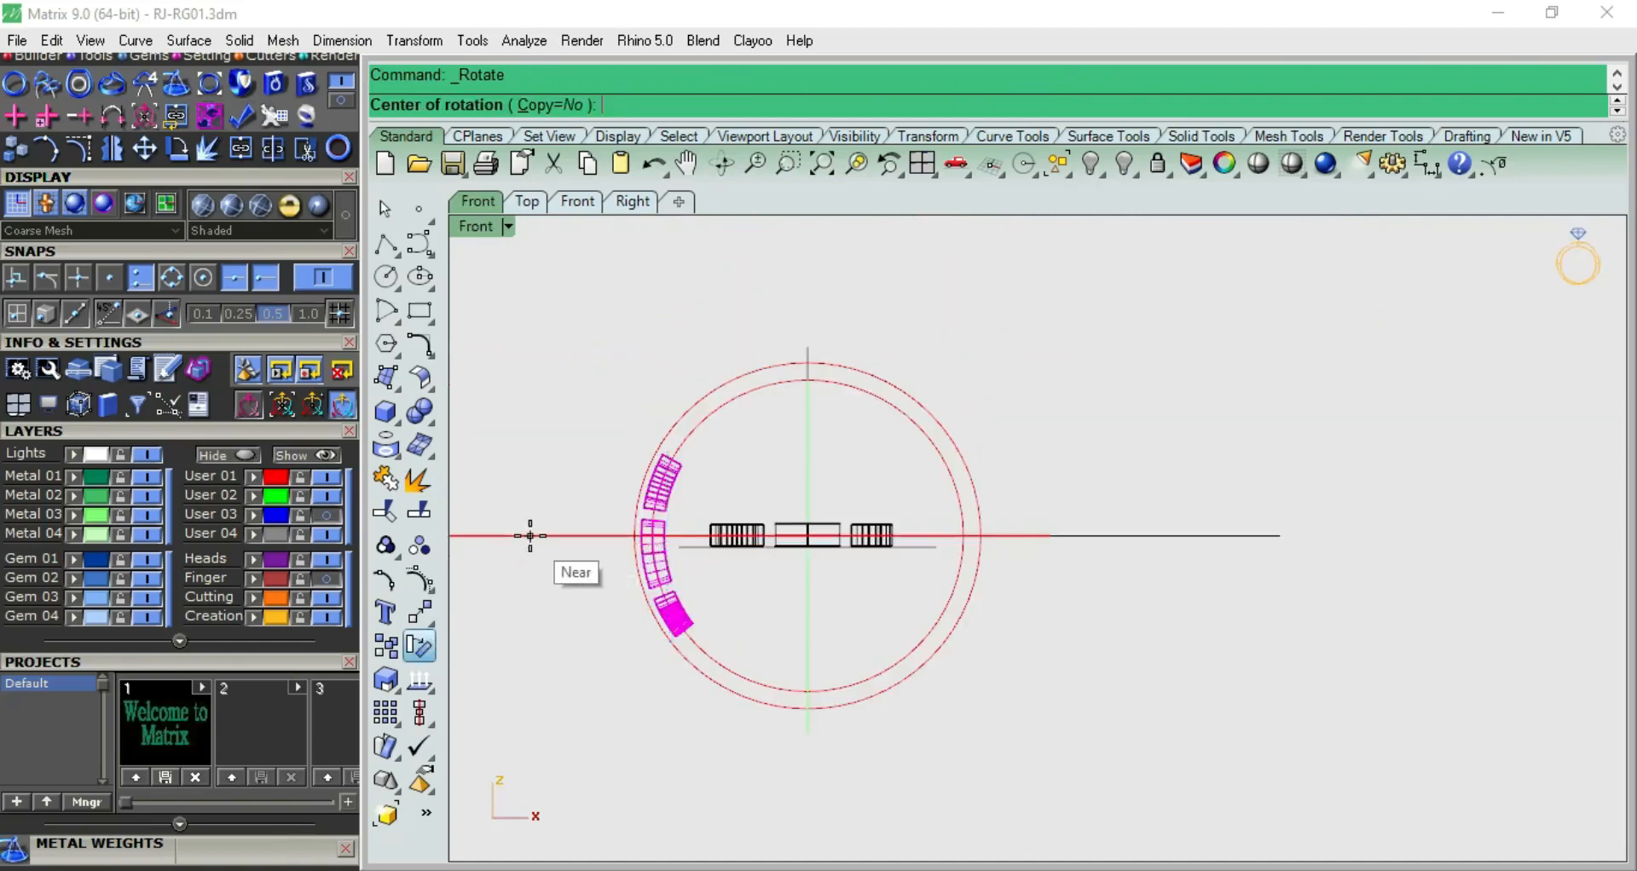
text(0)
key(Return)
click(484, 536)
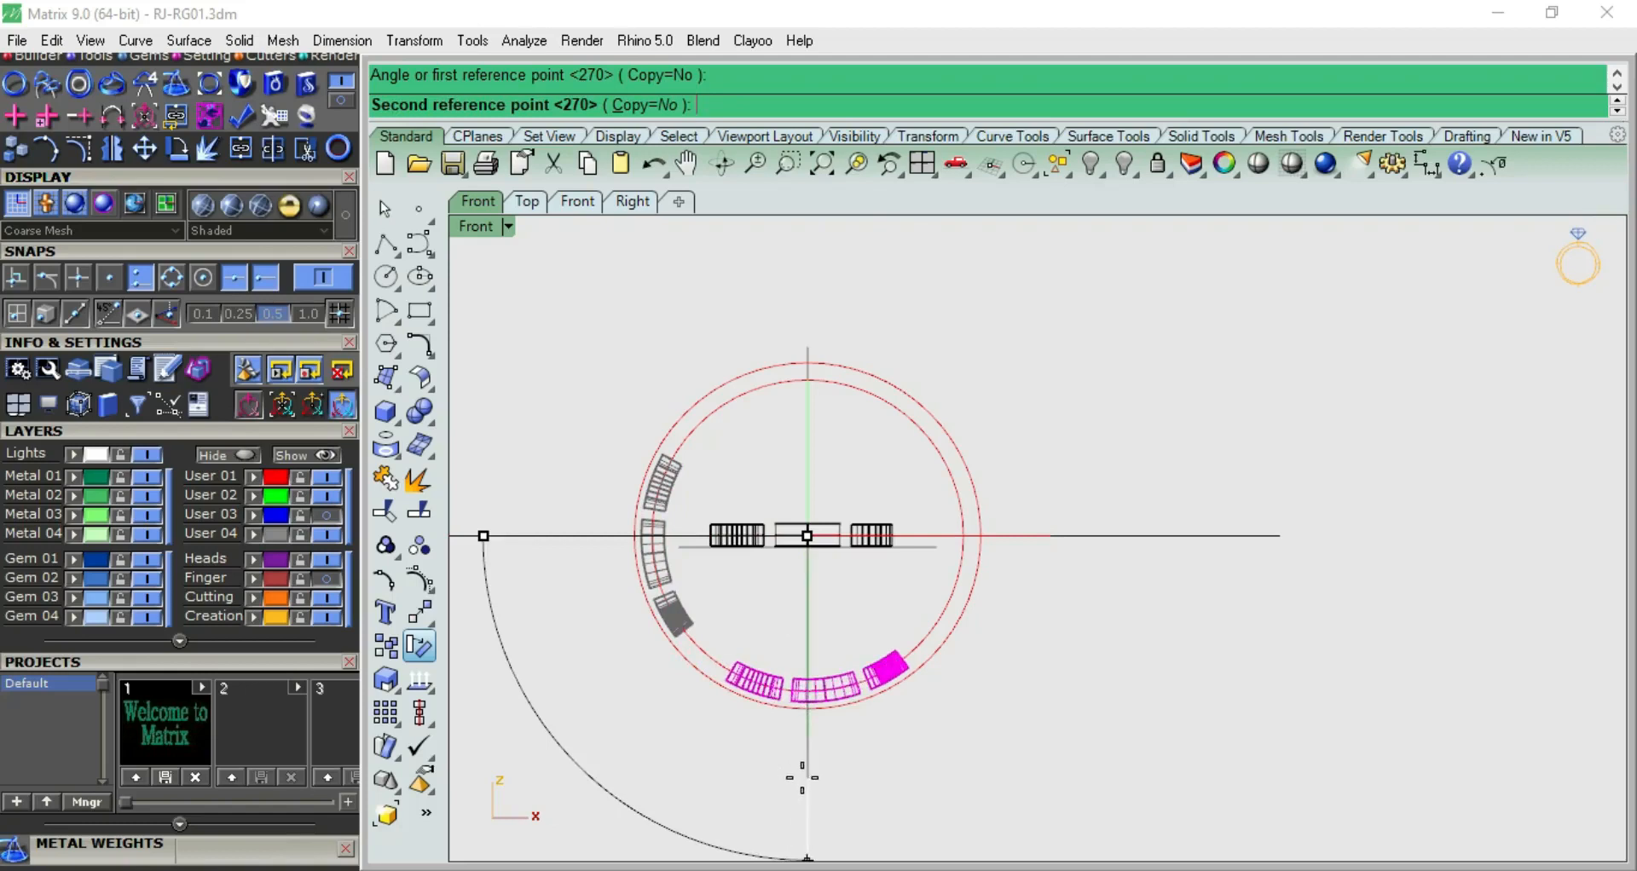
key(Escape)
Rotate the flowed M, heart and P a quarter turn about the origin (0), down to the base of the ring
key(Return)
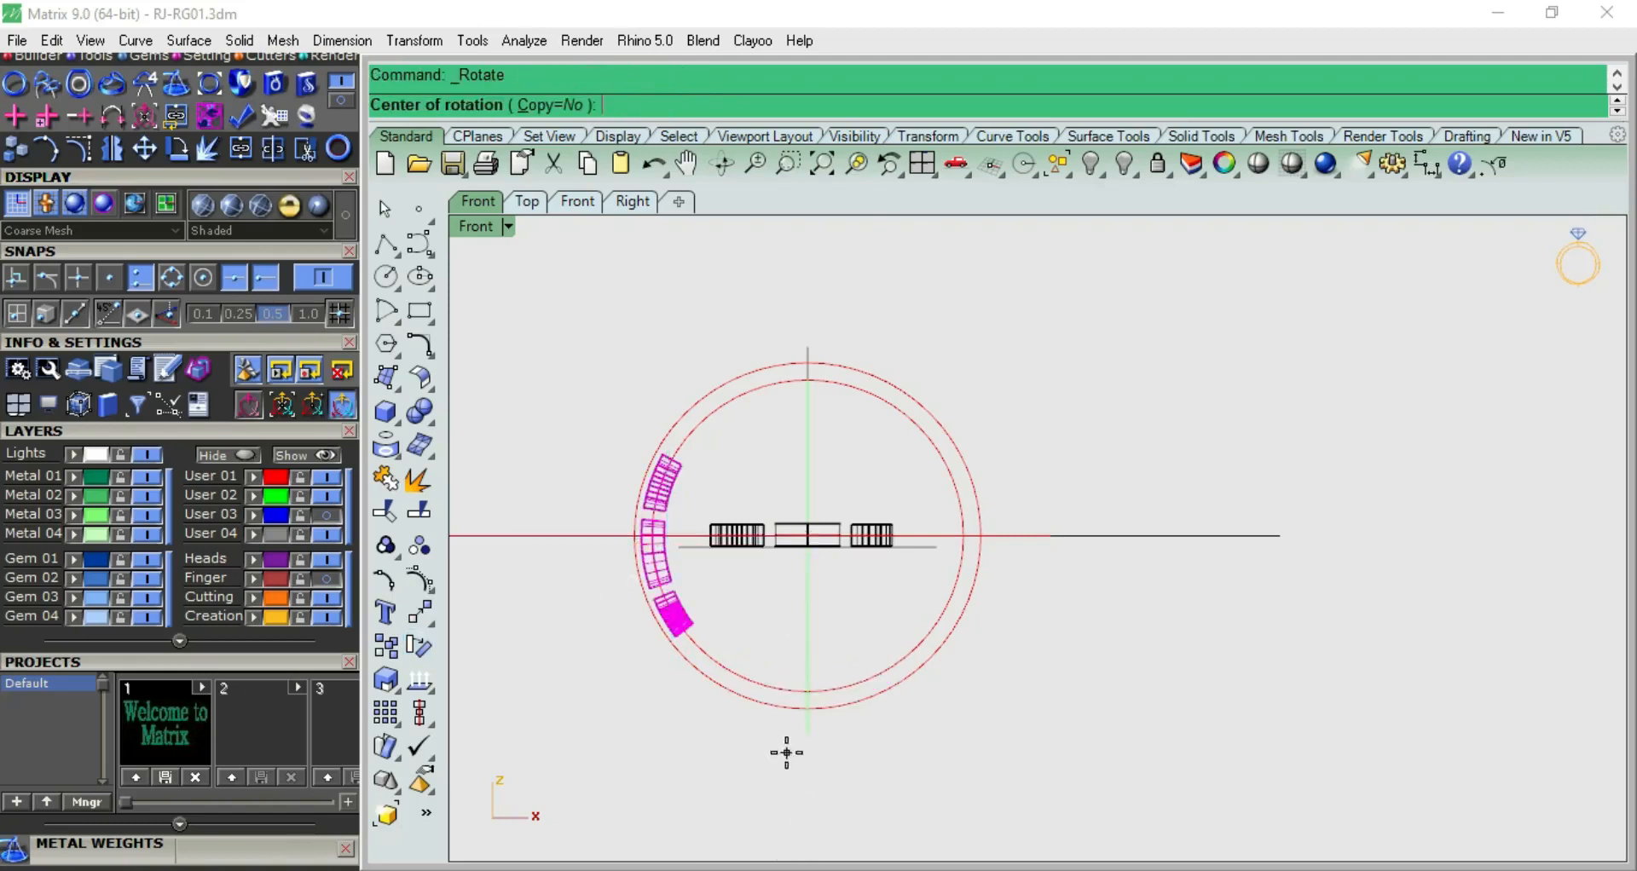
key(Return)
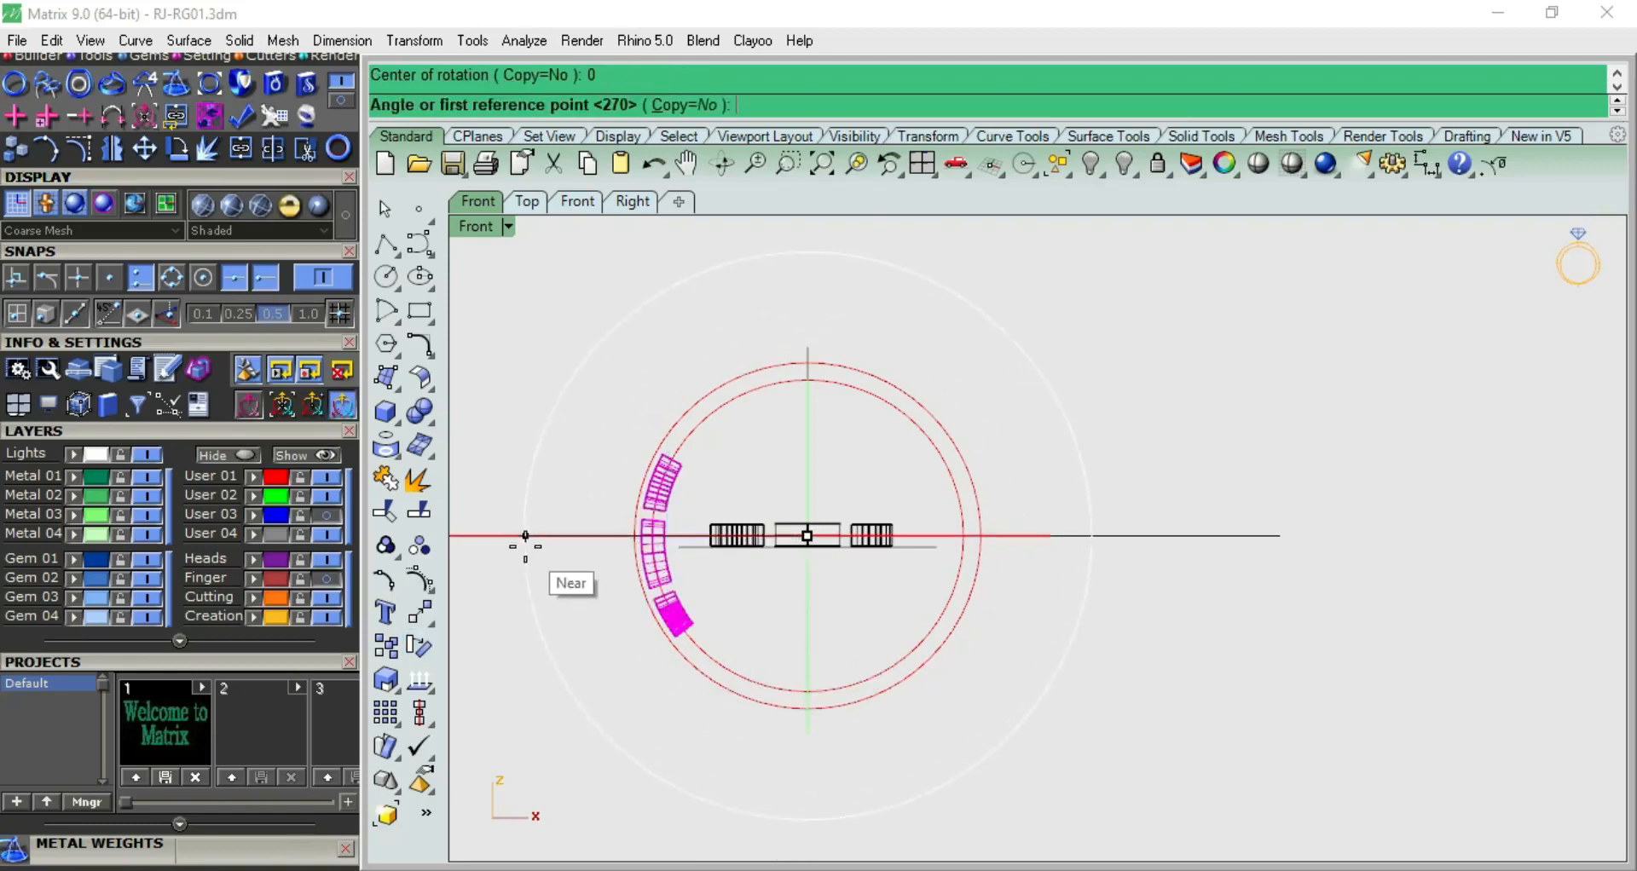
click(523, 575)
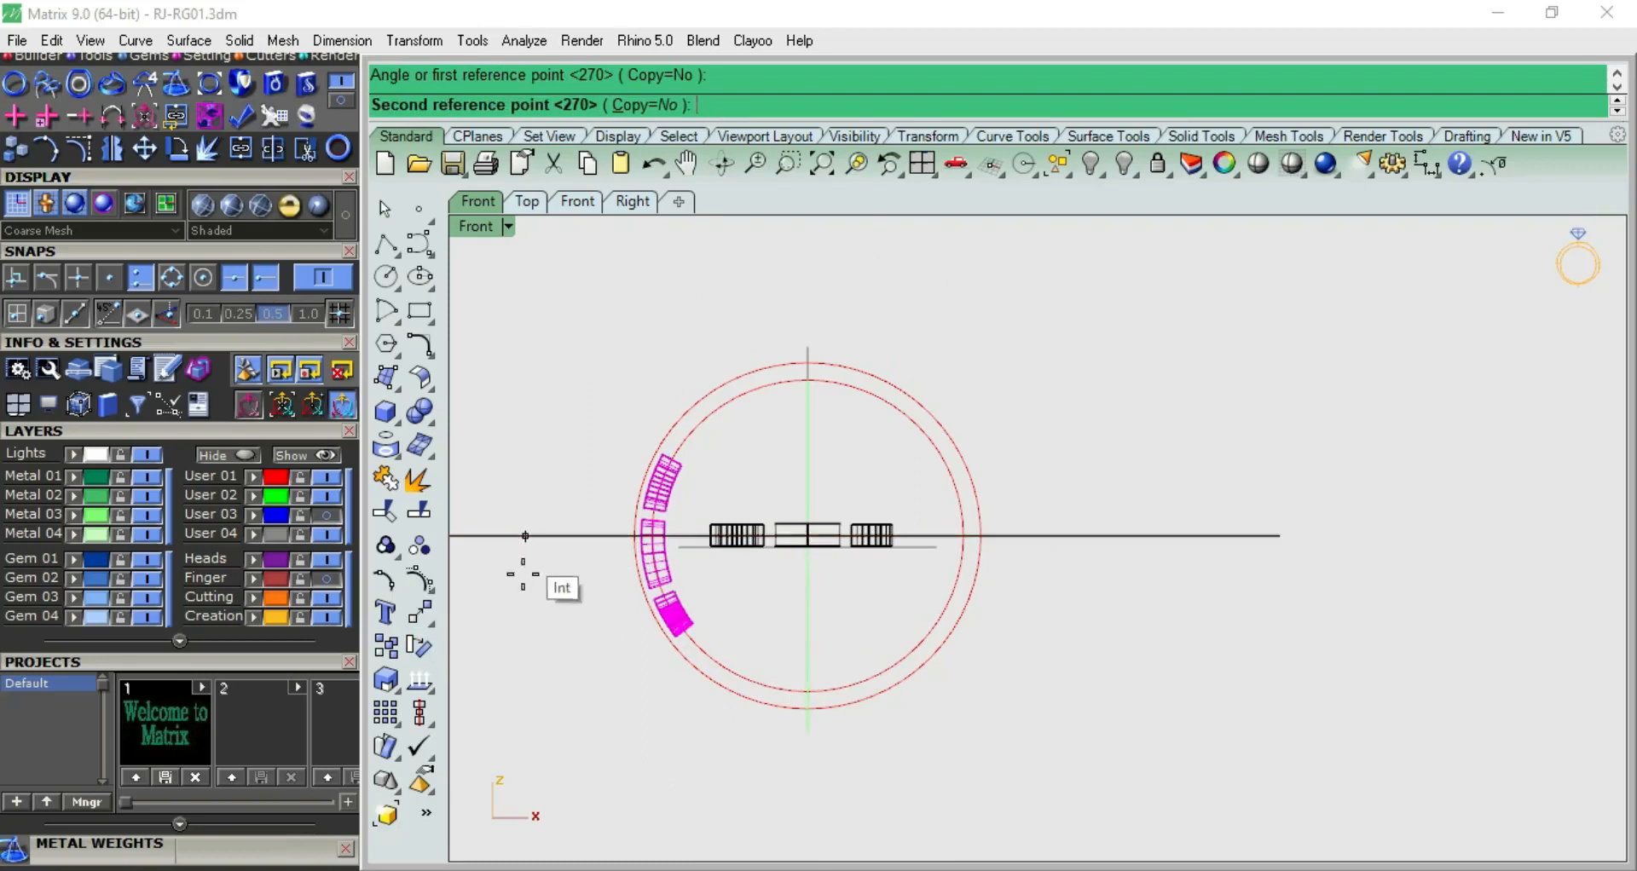
click(791, 779)
click(1006, 539)
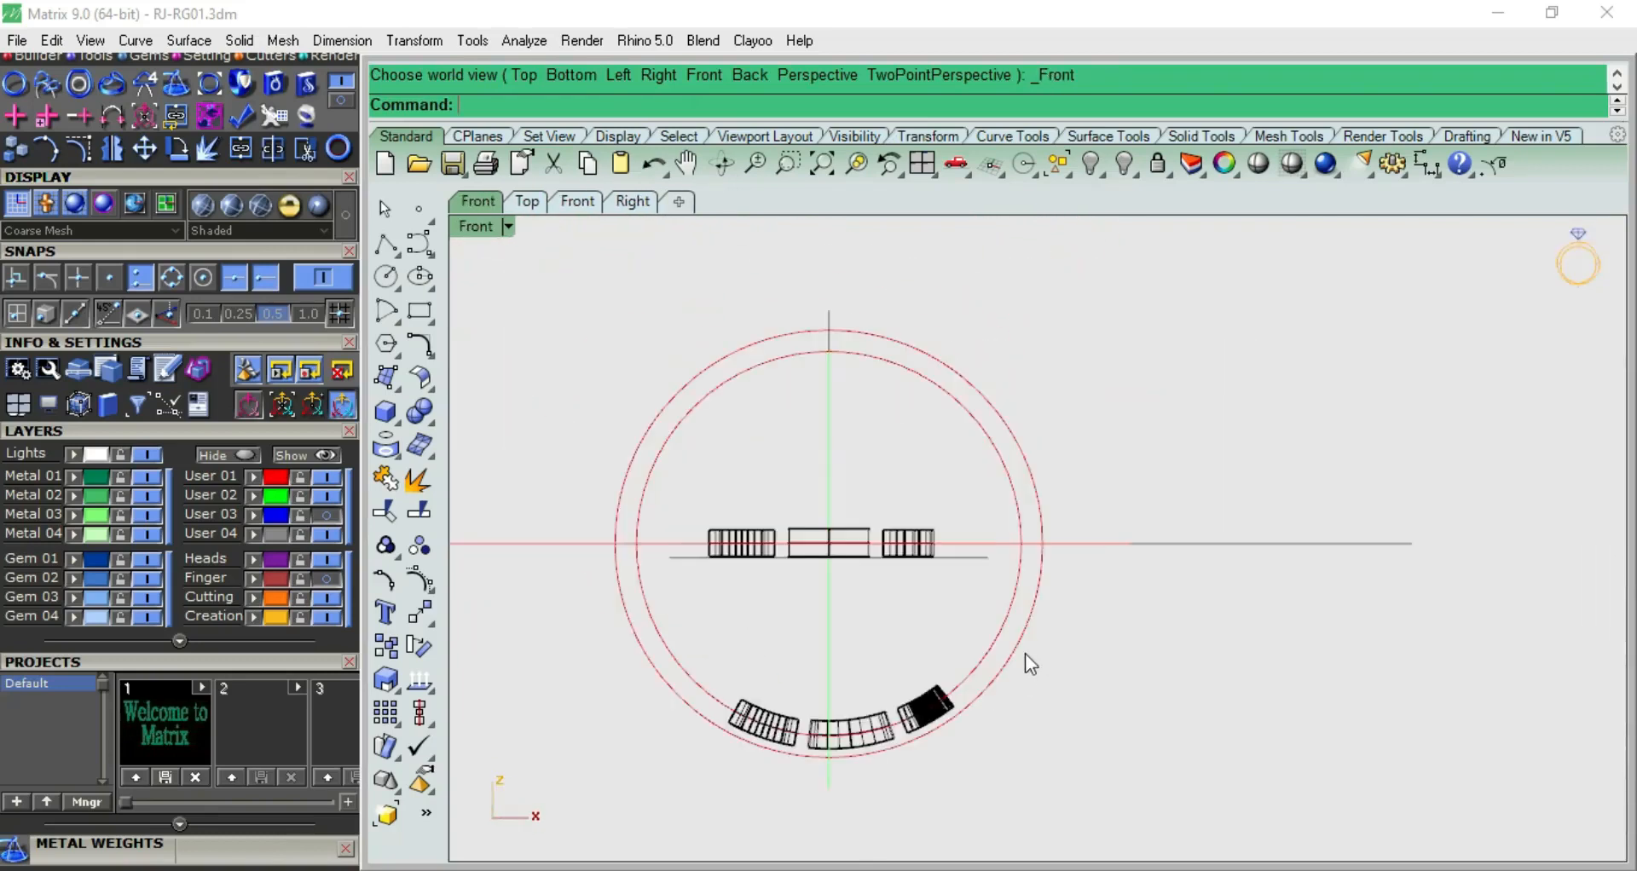
Undo the rotation and the flow of the M, heart and P copies
key(ctrl+z)
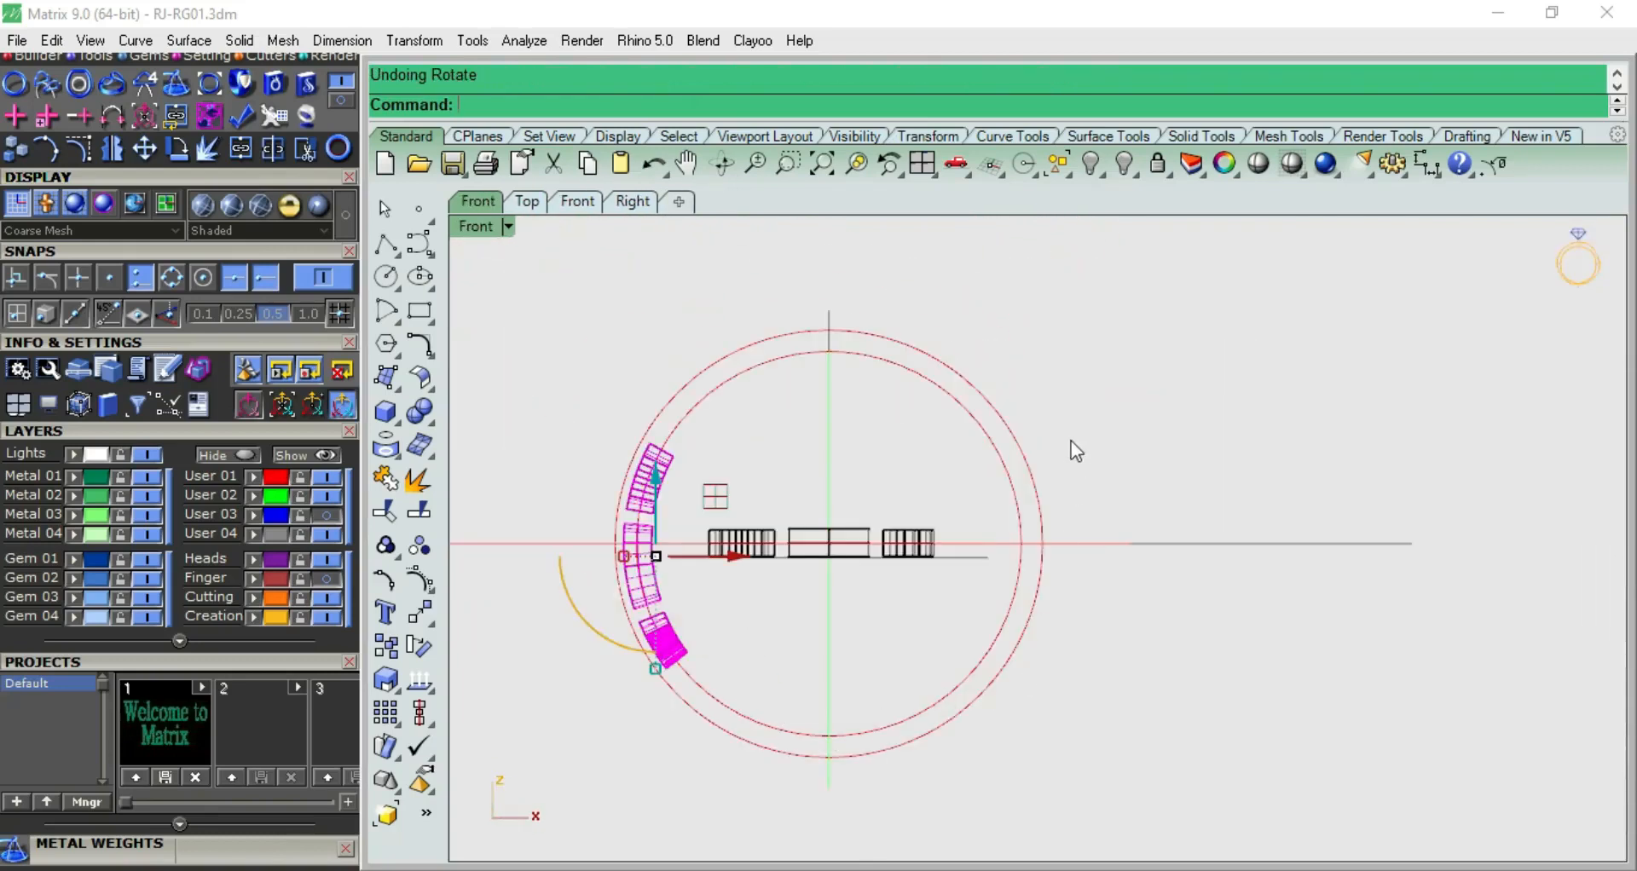
key(ctrl+z)
key(ctrl+z)
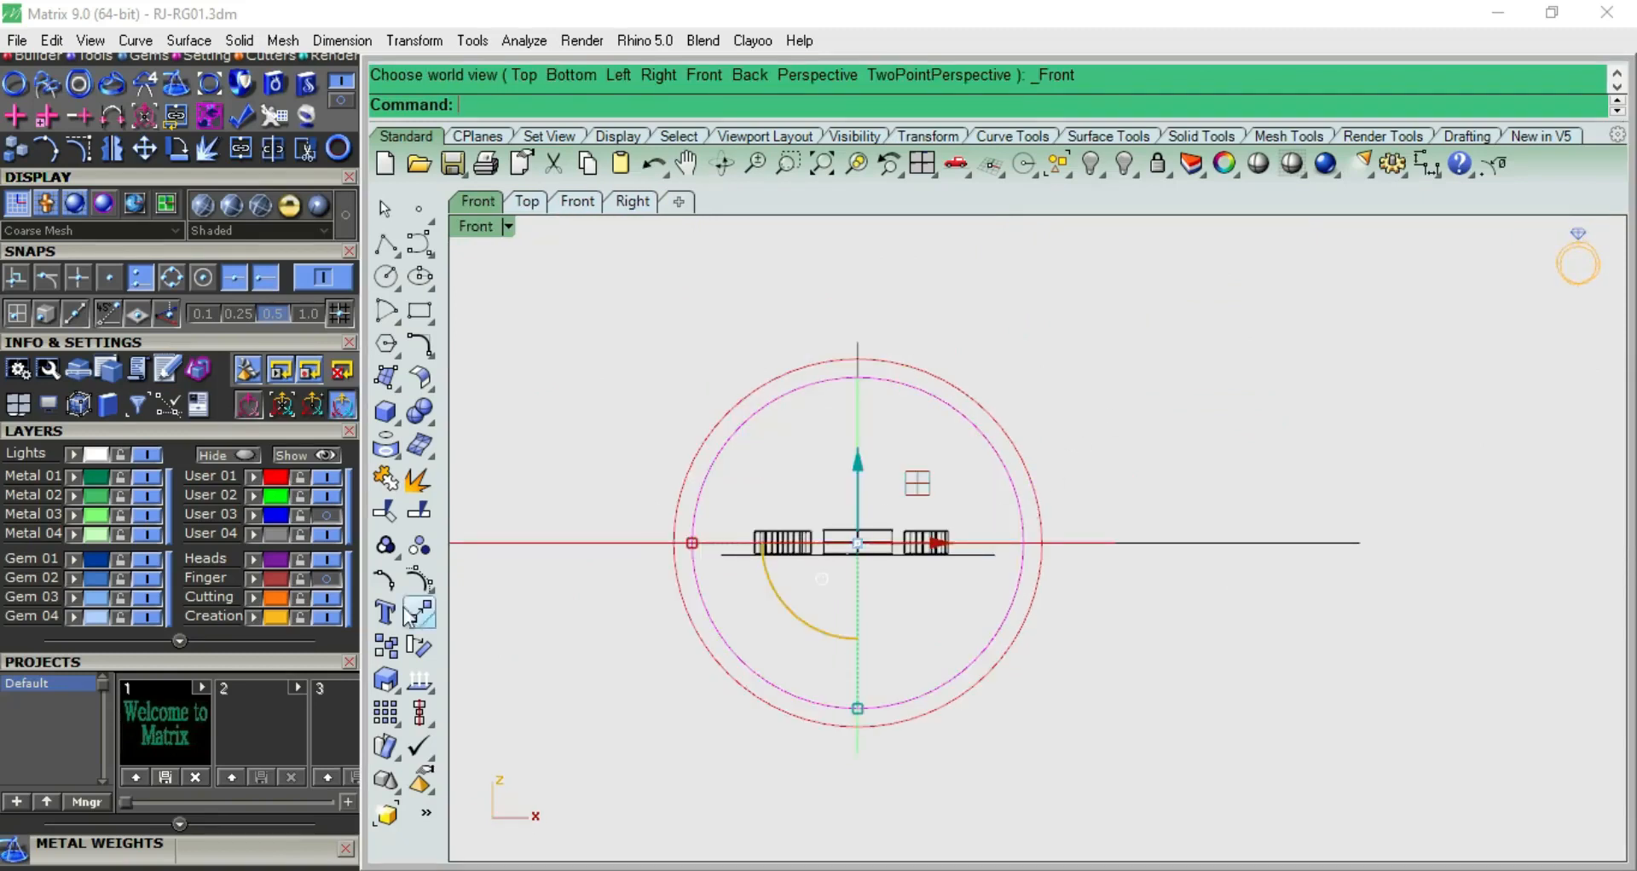
click(1063, 365)
click(973, 429)
scroll(1019, 445, down, 6)
right_drag(1050, 445, 934, 394)
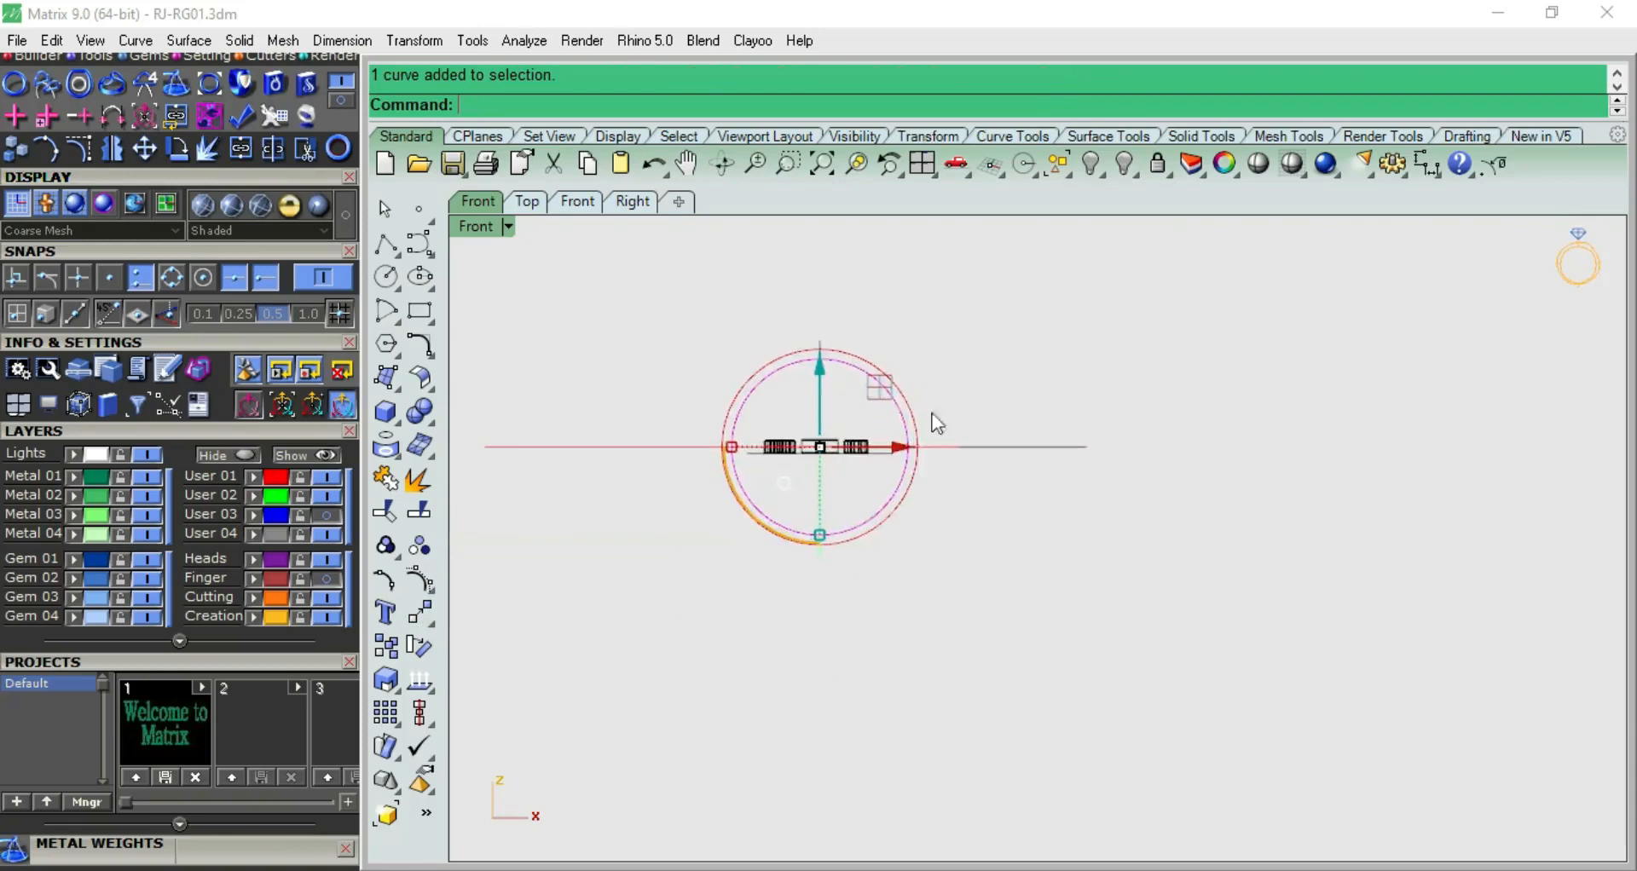
scroll(903, 439, up, 6)
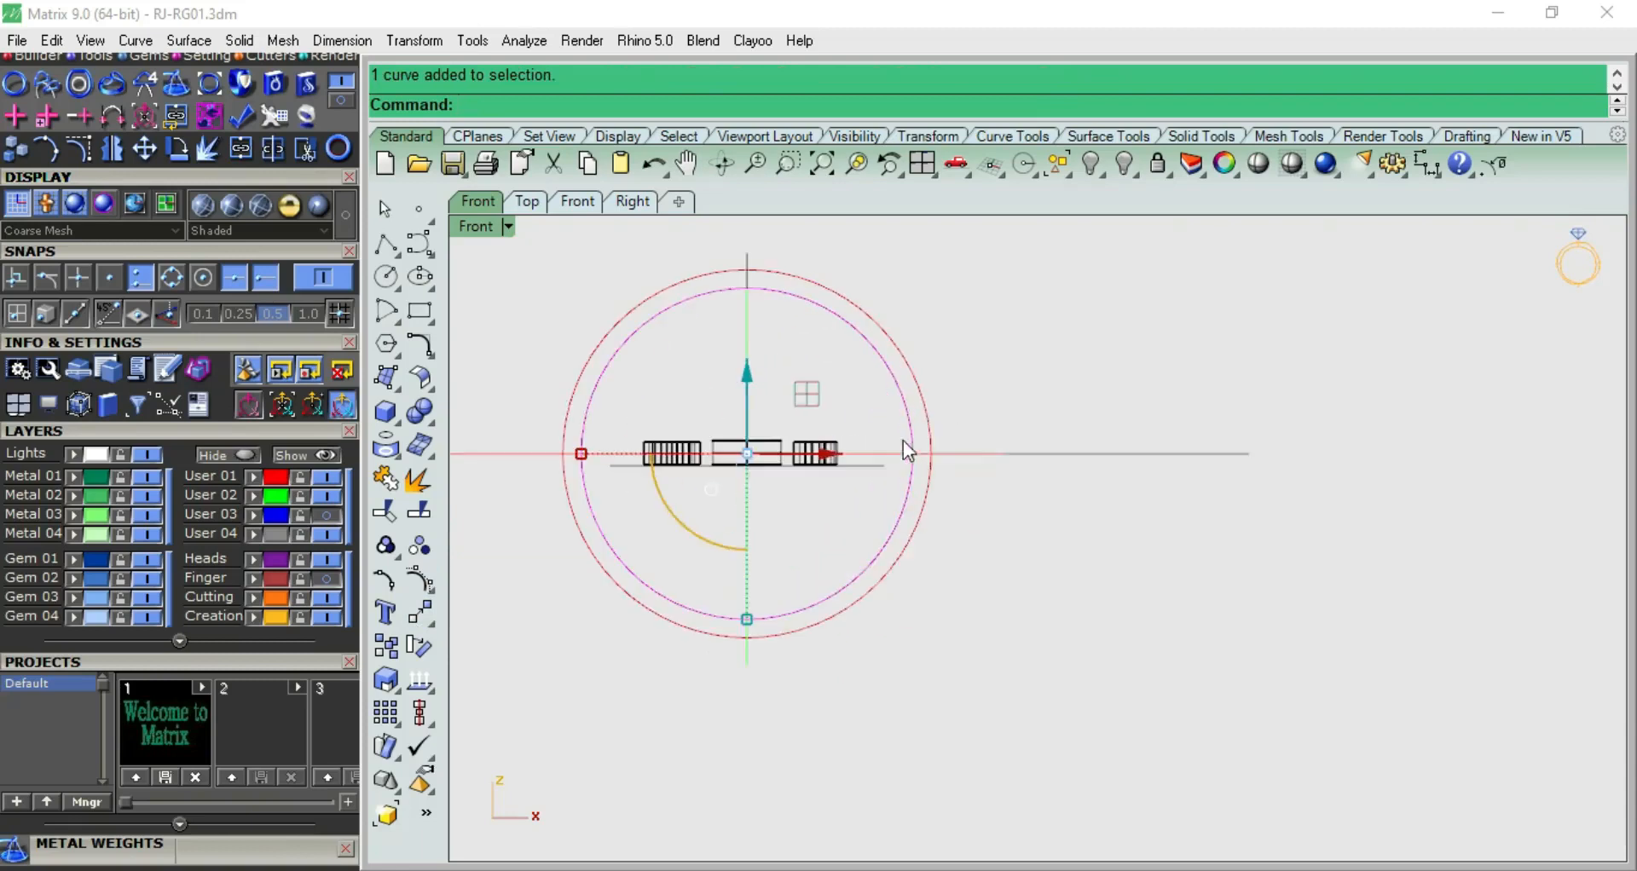
click(421, 648)
key(Escape)
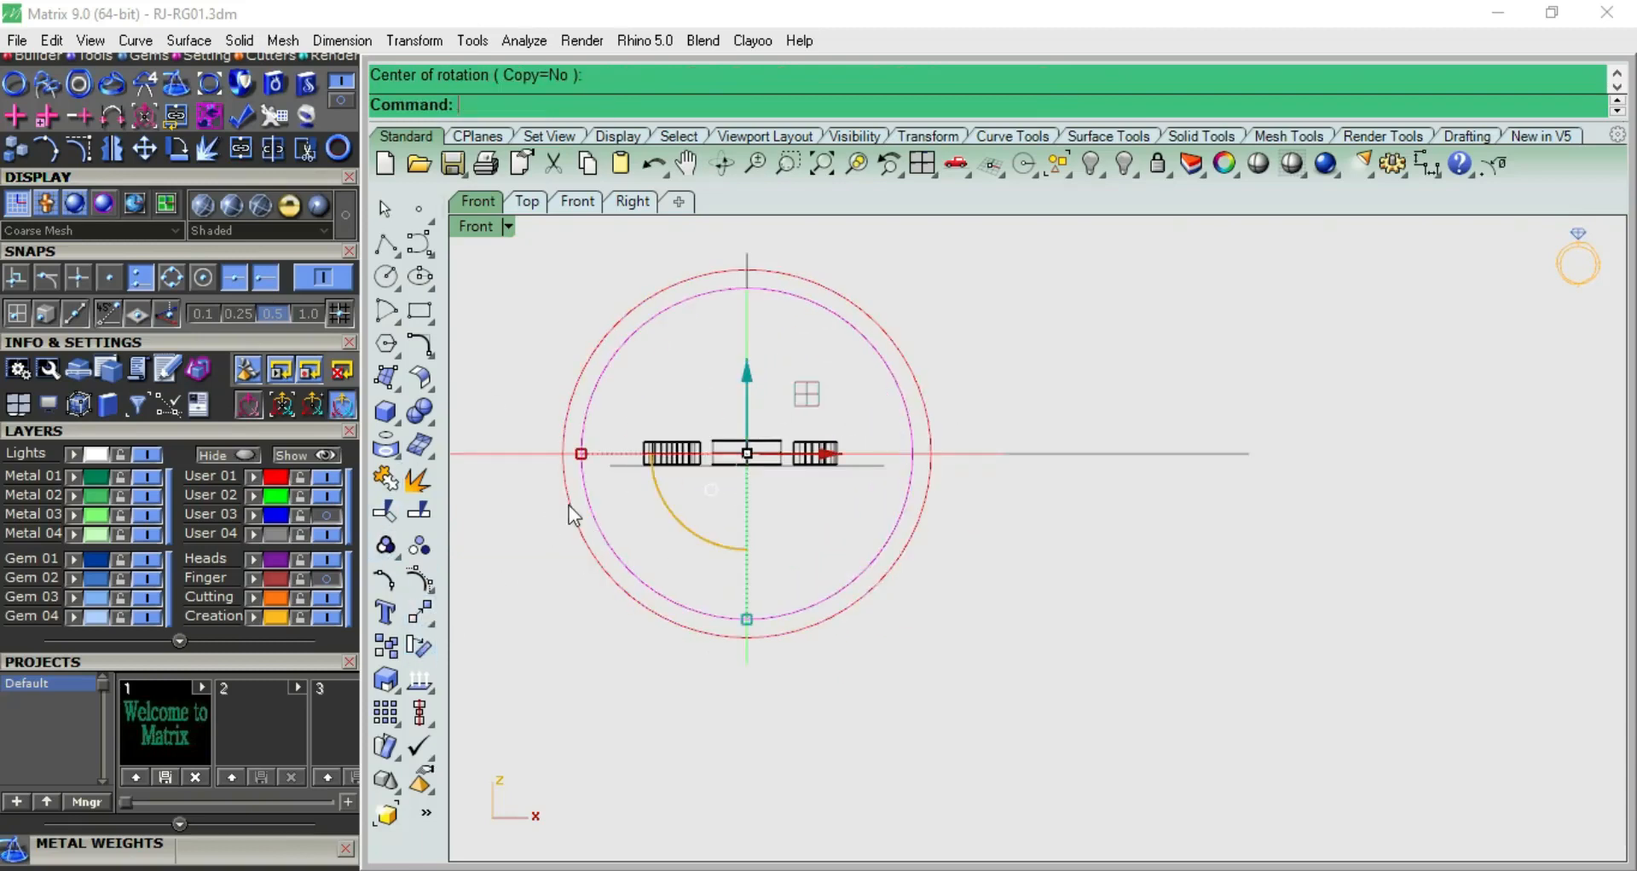
key(Escape)
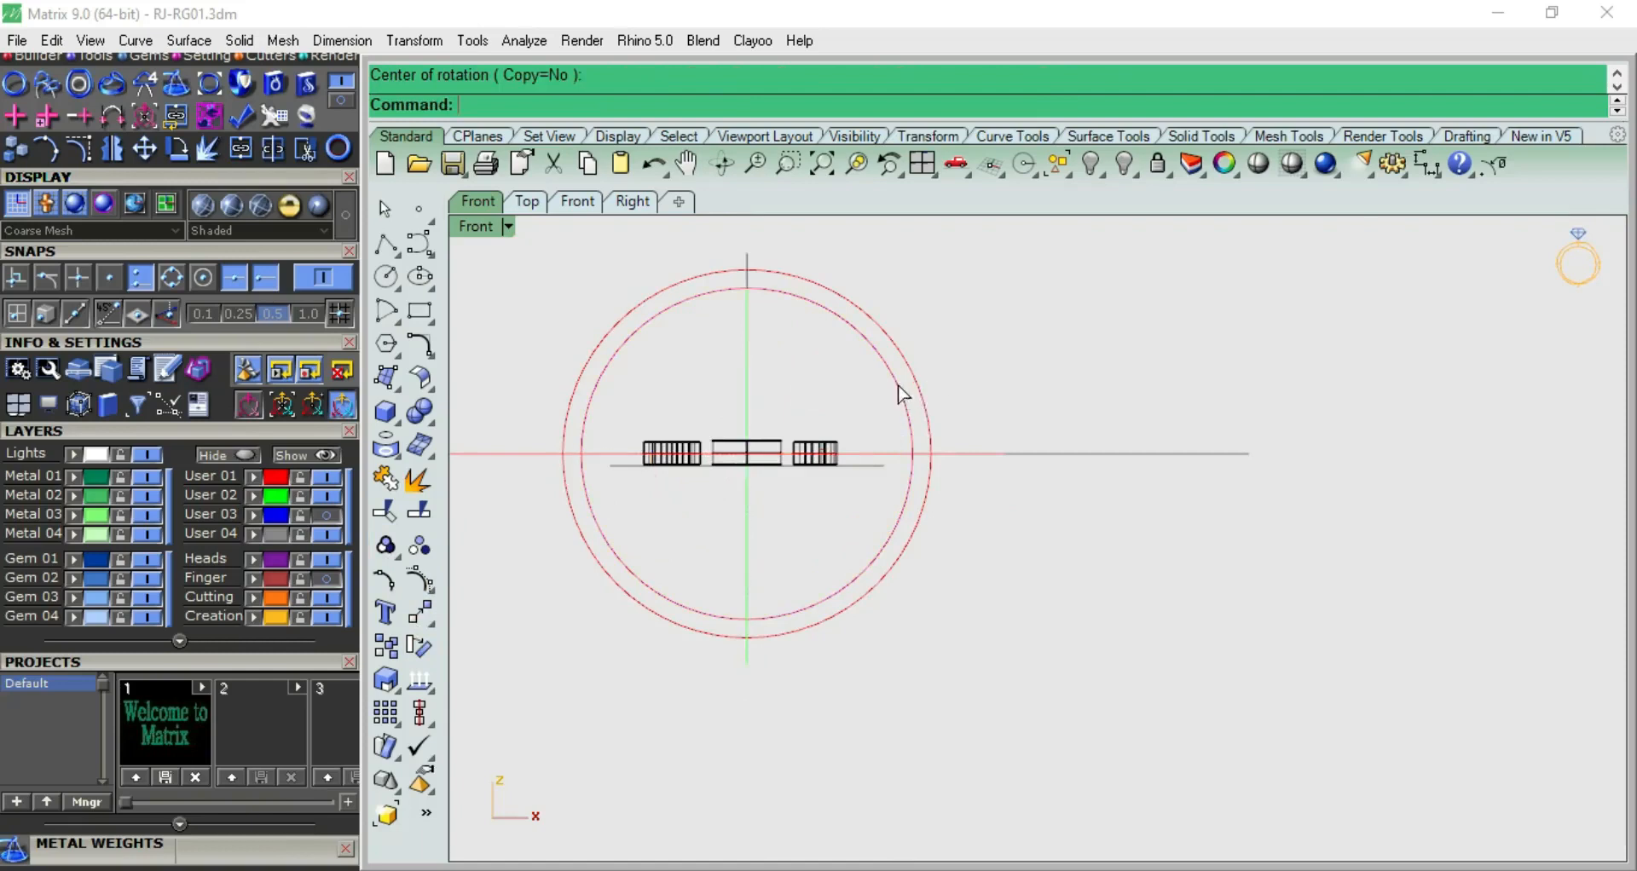
Rotate the inner ring circle about the origin (0) in the front view, from the horizontal axis to straight down
click(898, 387)
scroll(938, 366, up, 5)
scroll(1125, 407, down, 3)
scroll(1130, 412, down, 2)
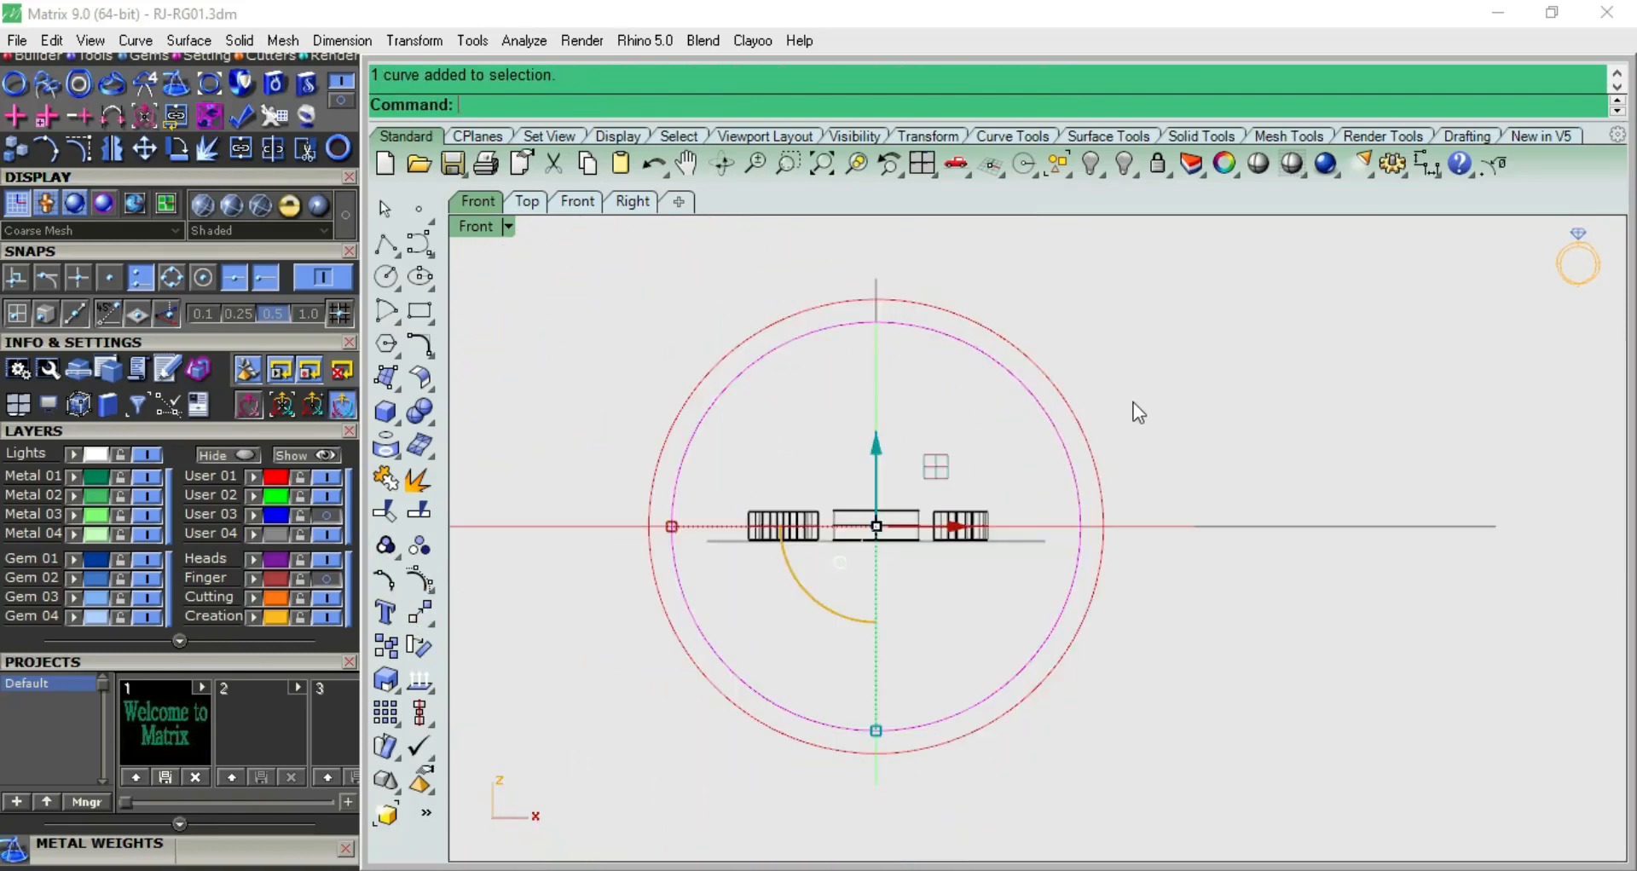
click(421, 648)
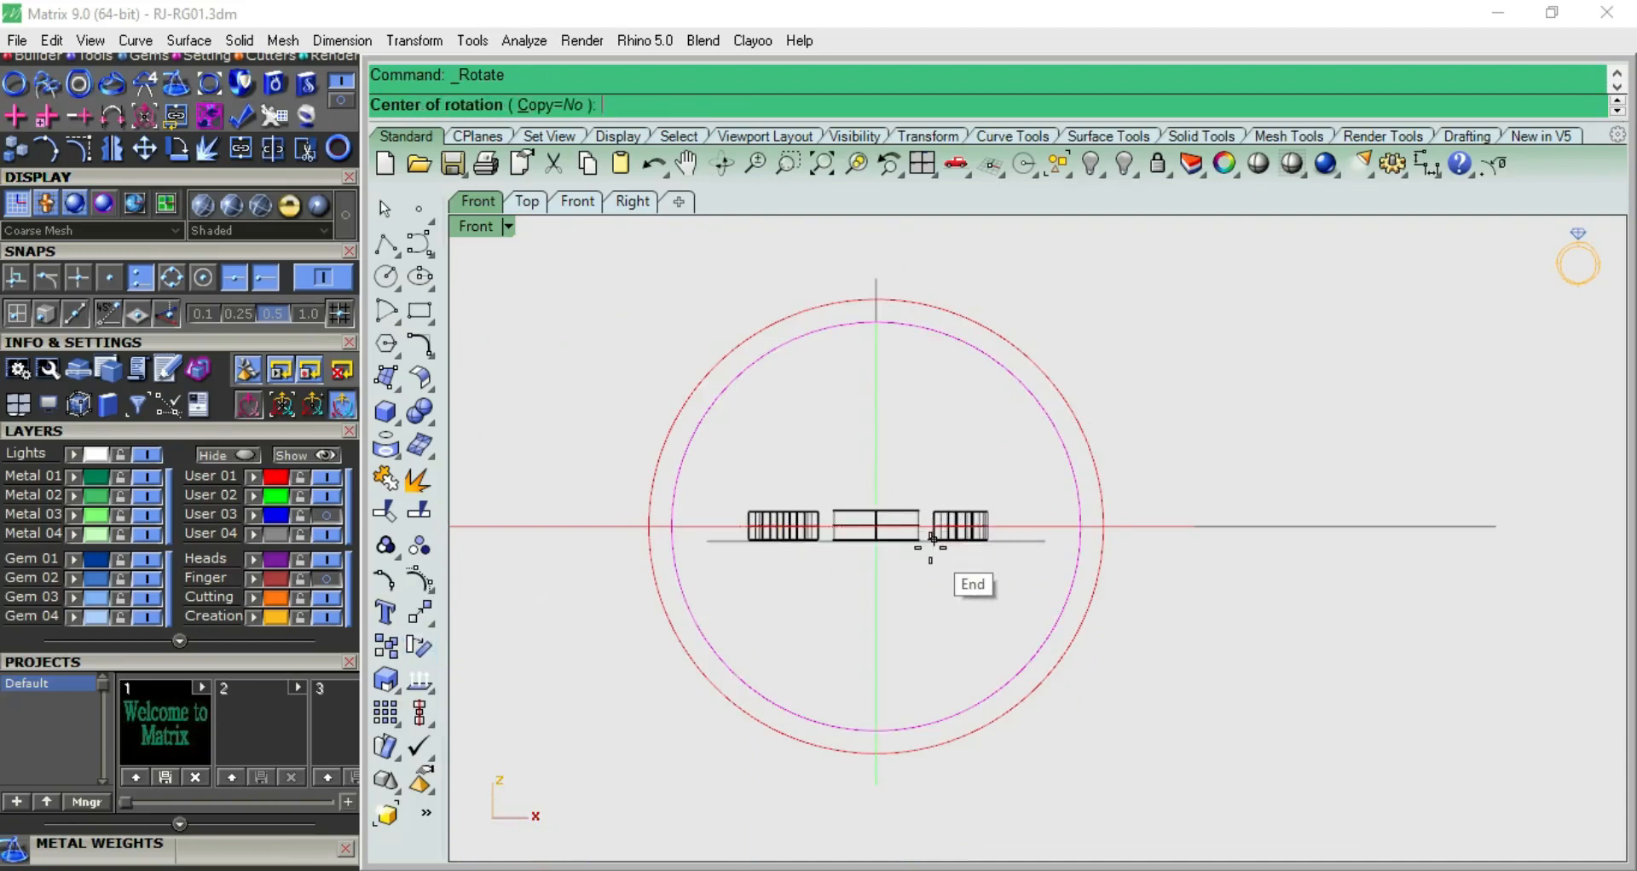
text(0)
key(Return)
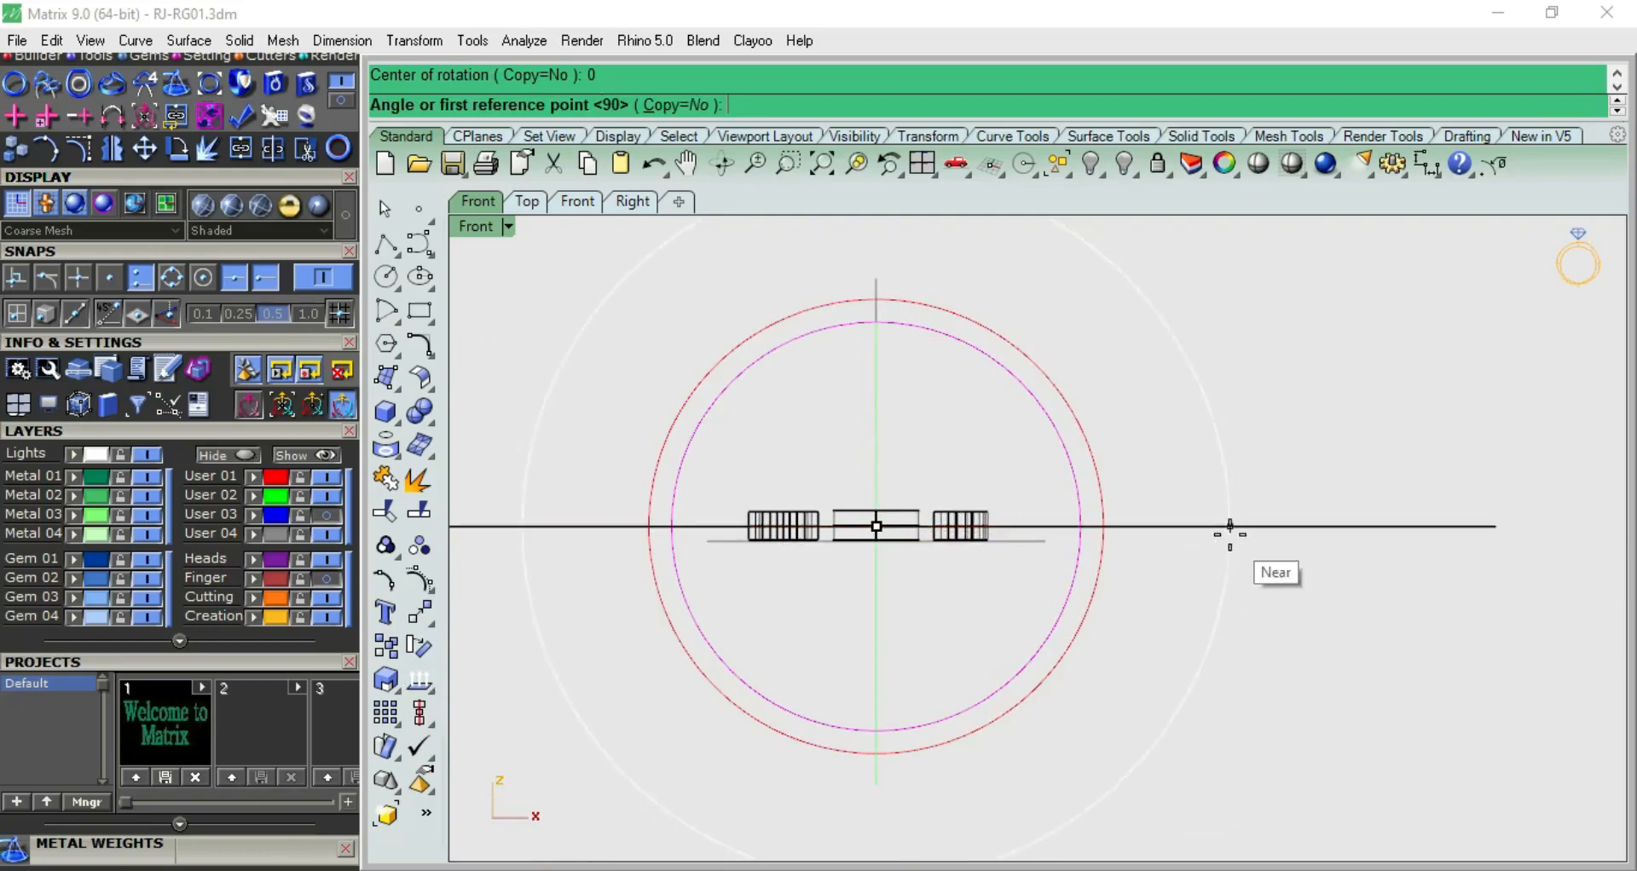
scroll(1104, 516, up, 3)
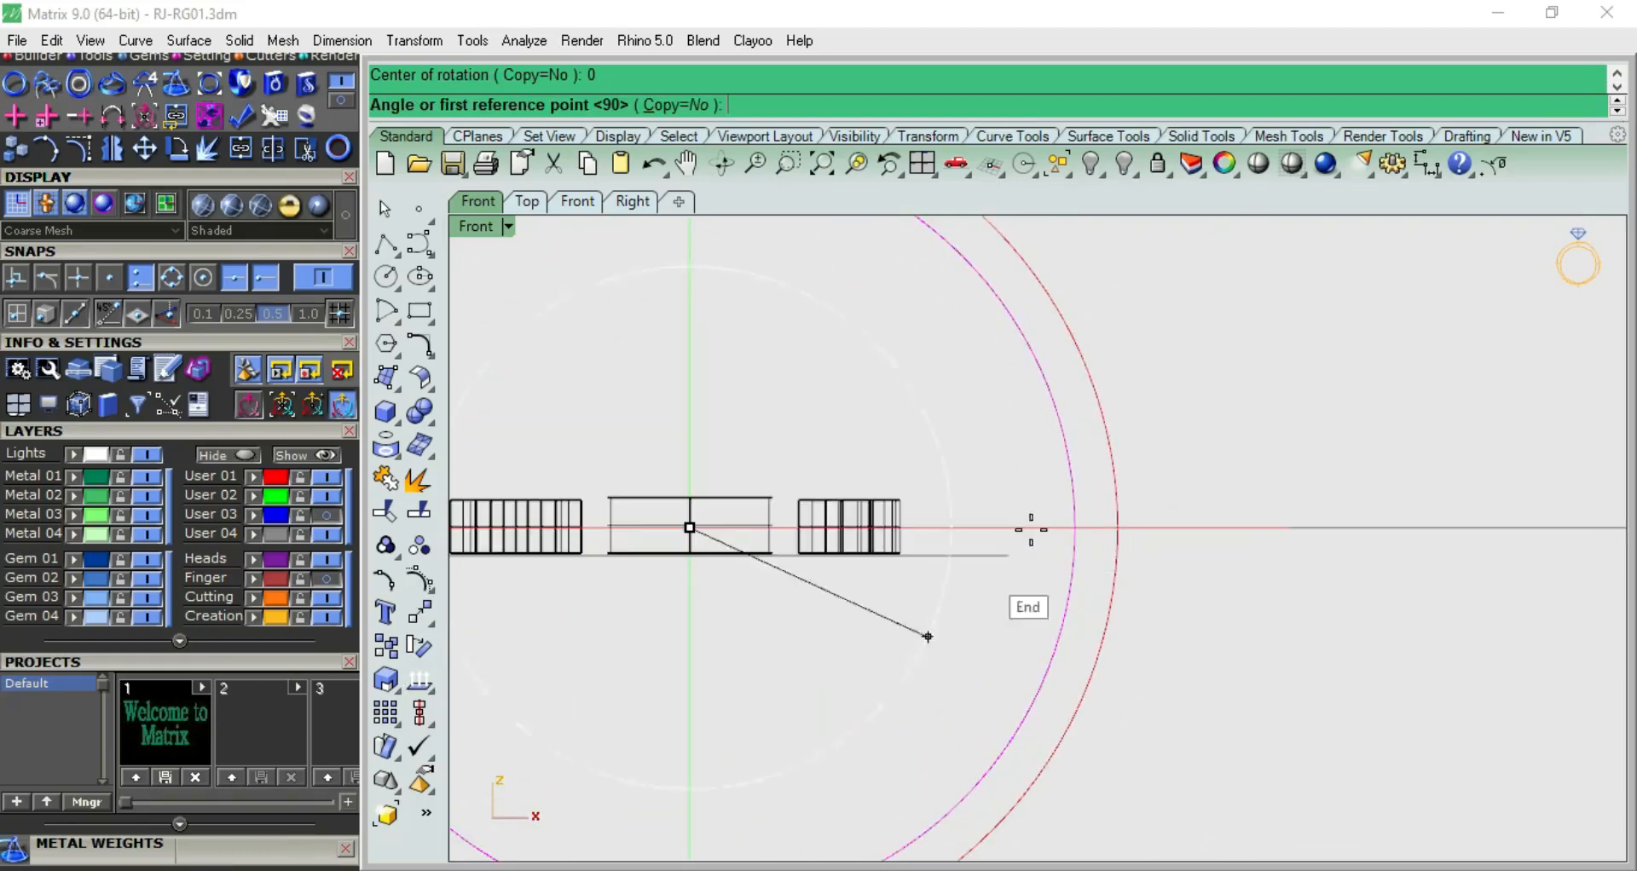
scroll(1049, 529, down, 2)
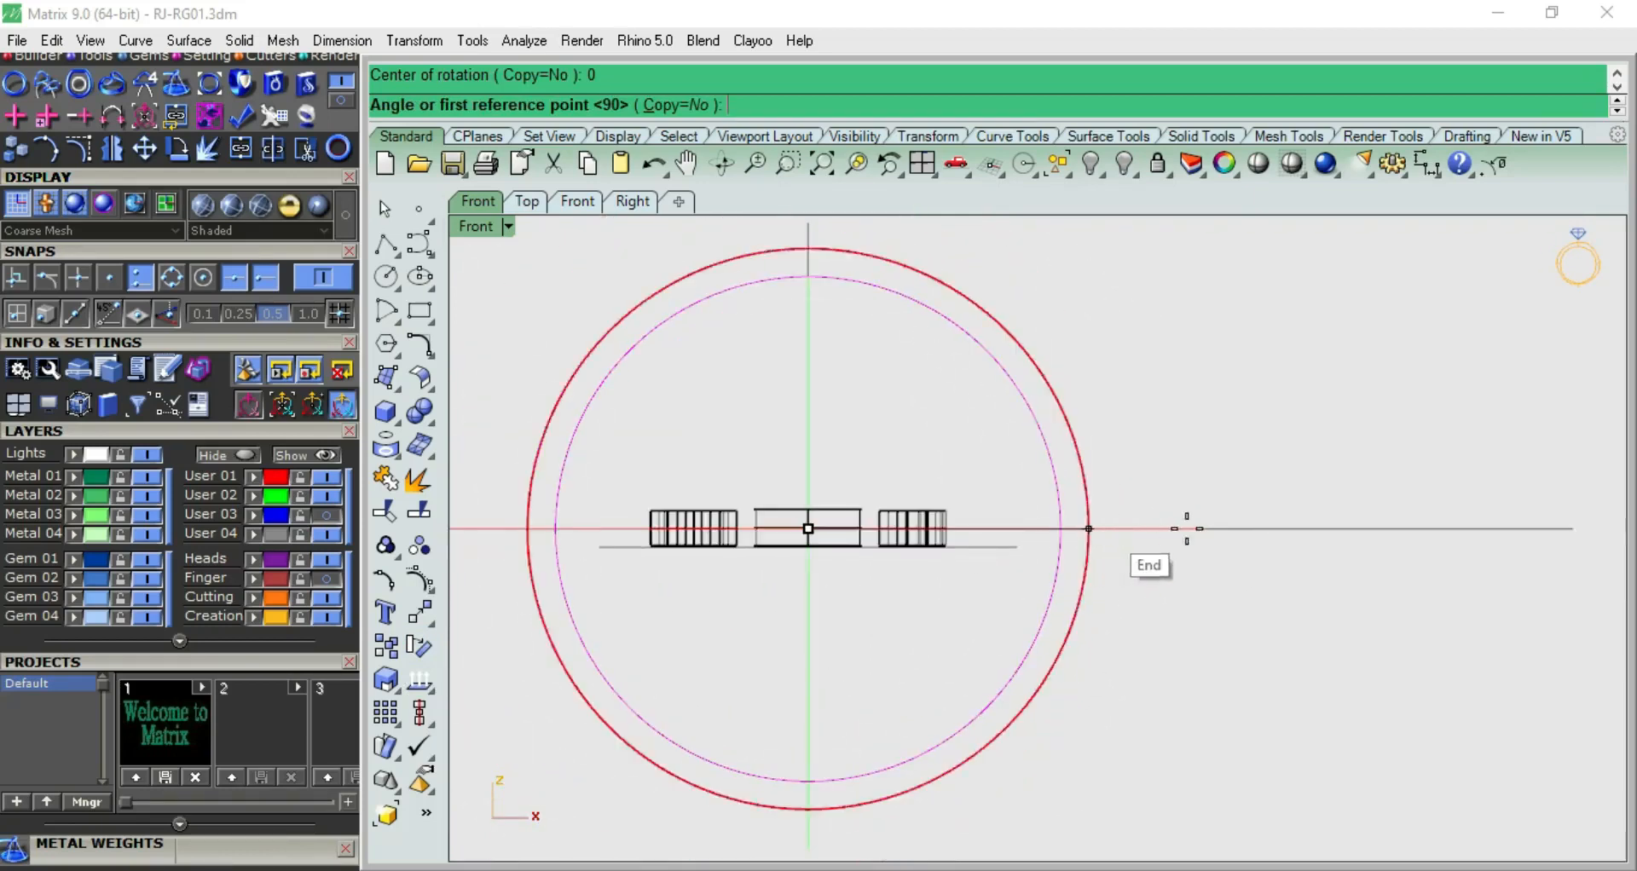
click(1269, 529)
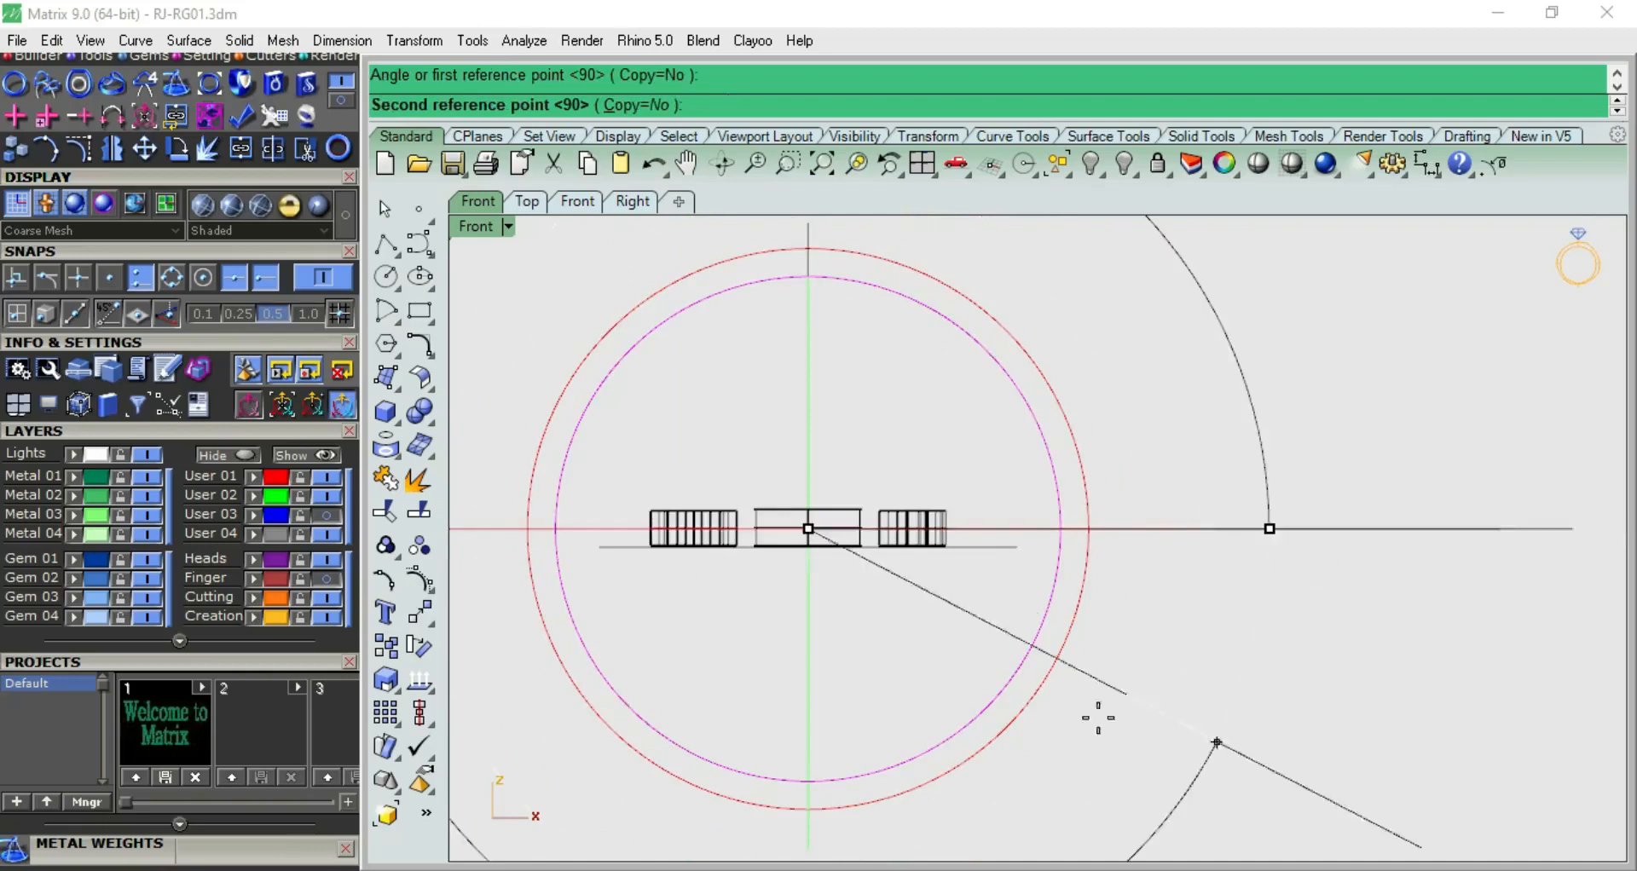
click(808, 815)
click(1117, 664)
Select the flat M, heart and P solids and group them
scroll(977, 607, down, 6)
key(F4)
scroll(977, 607, up, 5)
click(935, 532)
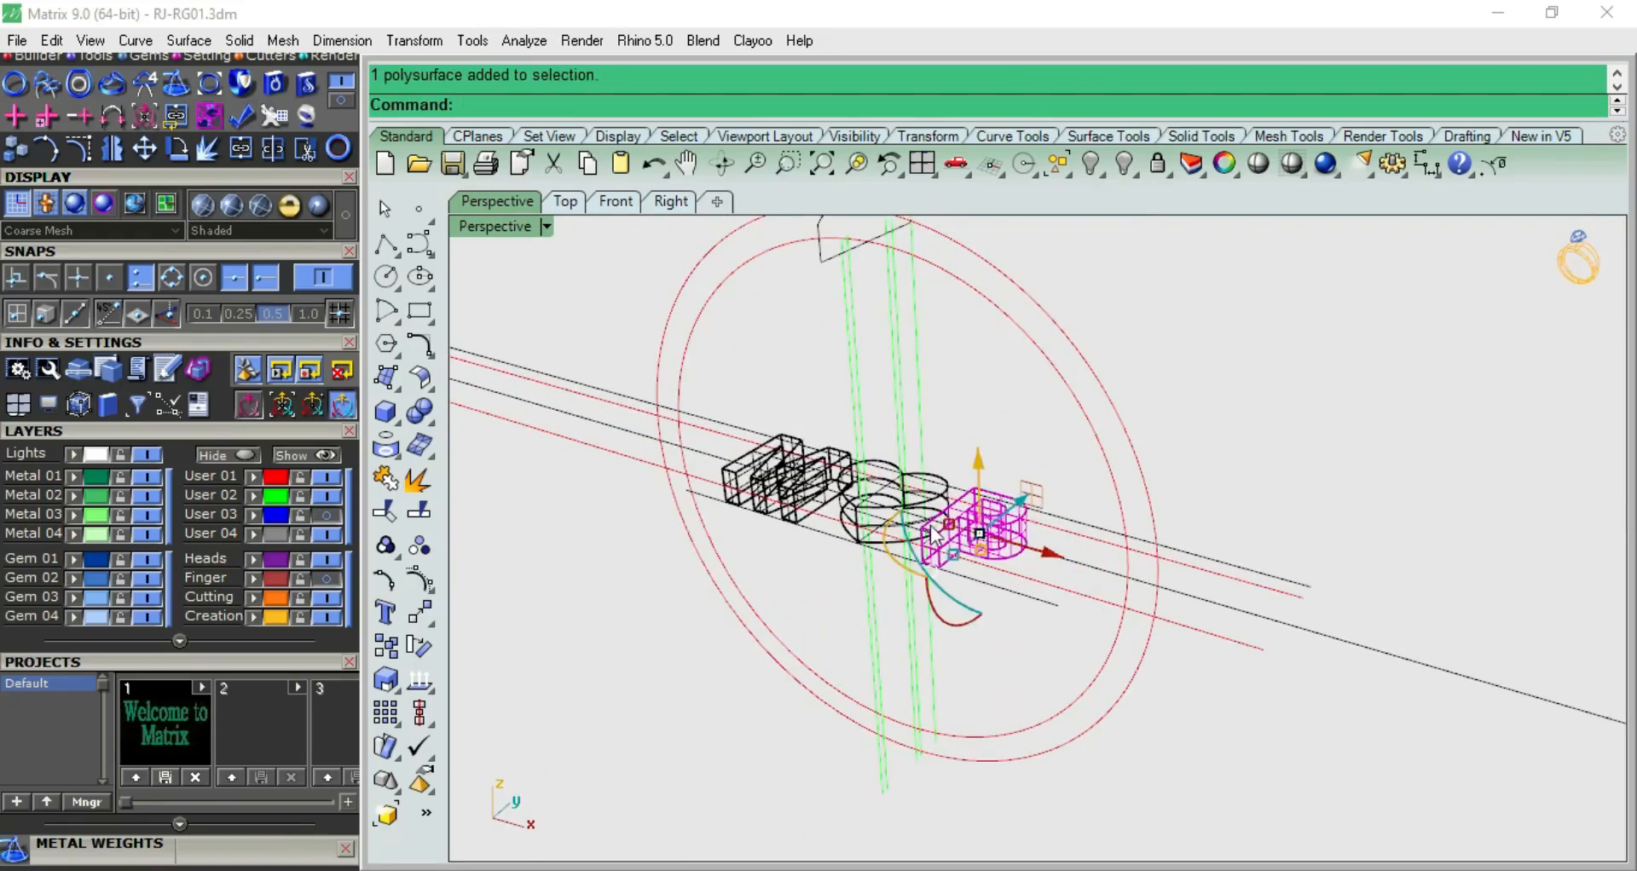
key(F2)
shift+click(830, 577)
shift+click(681, 578)
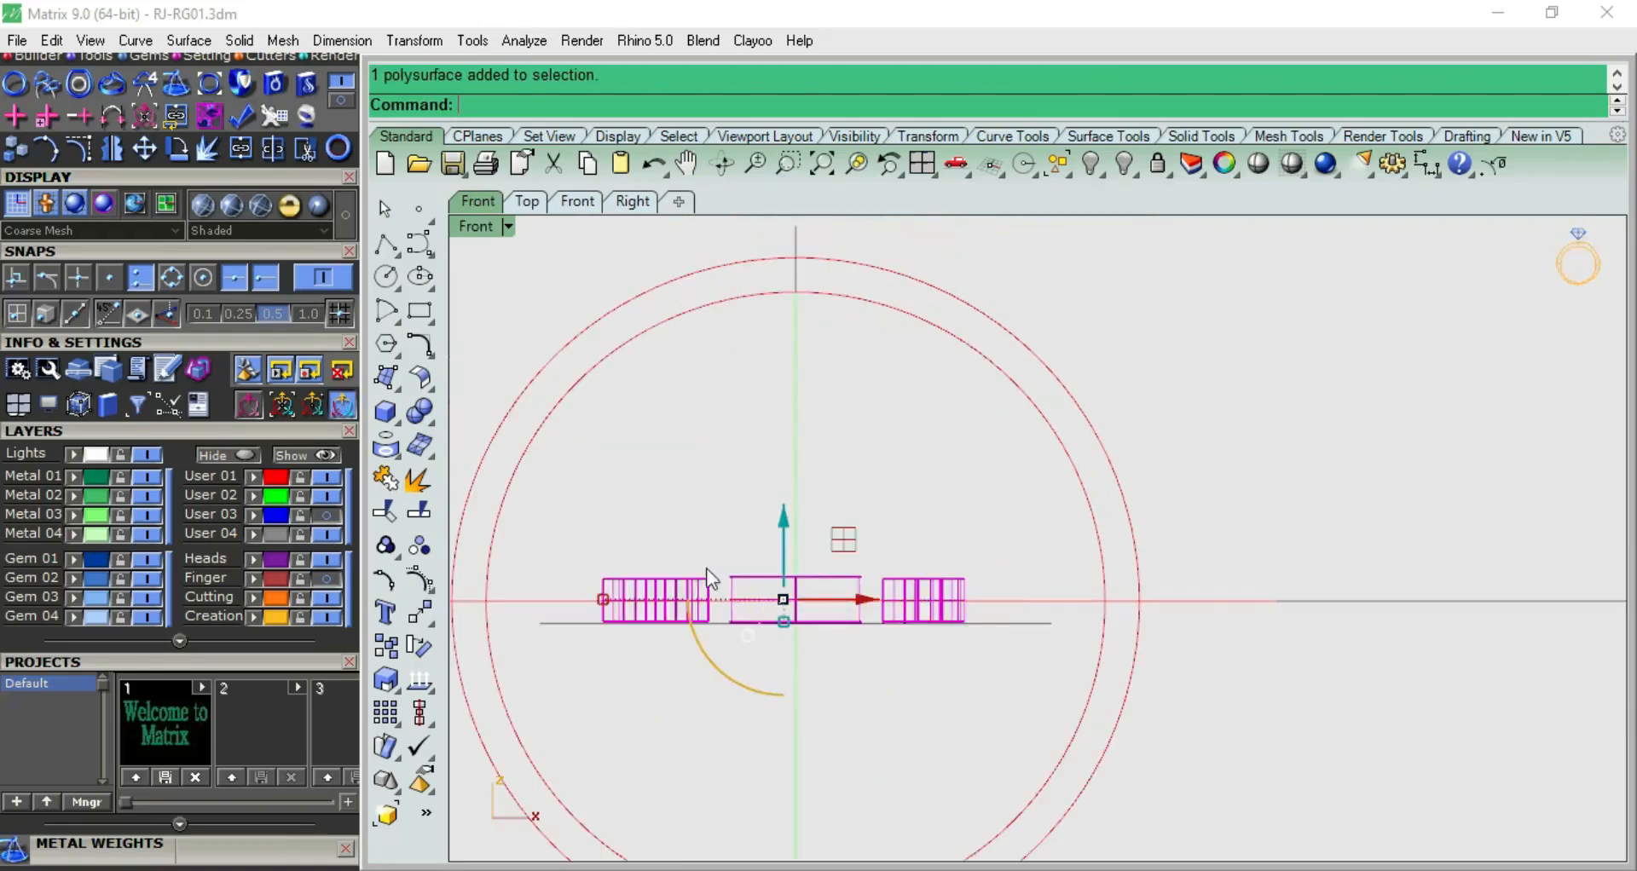
key(F4)
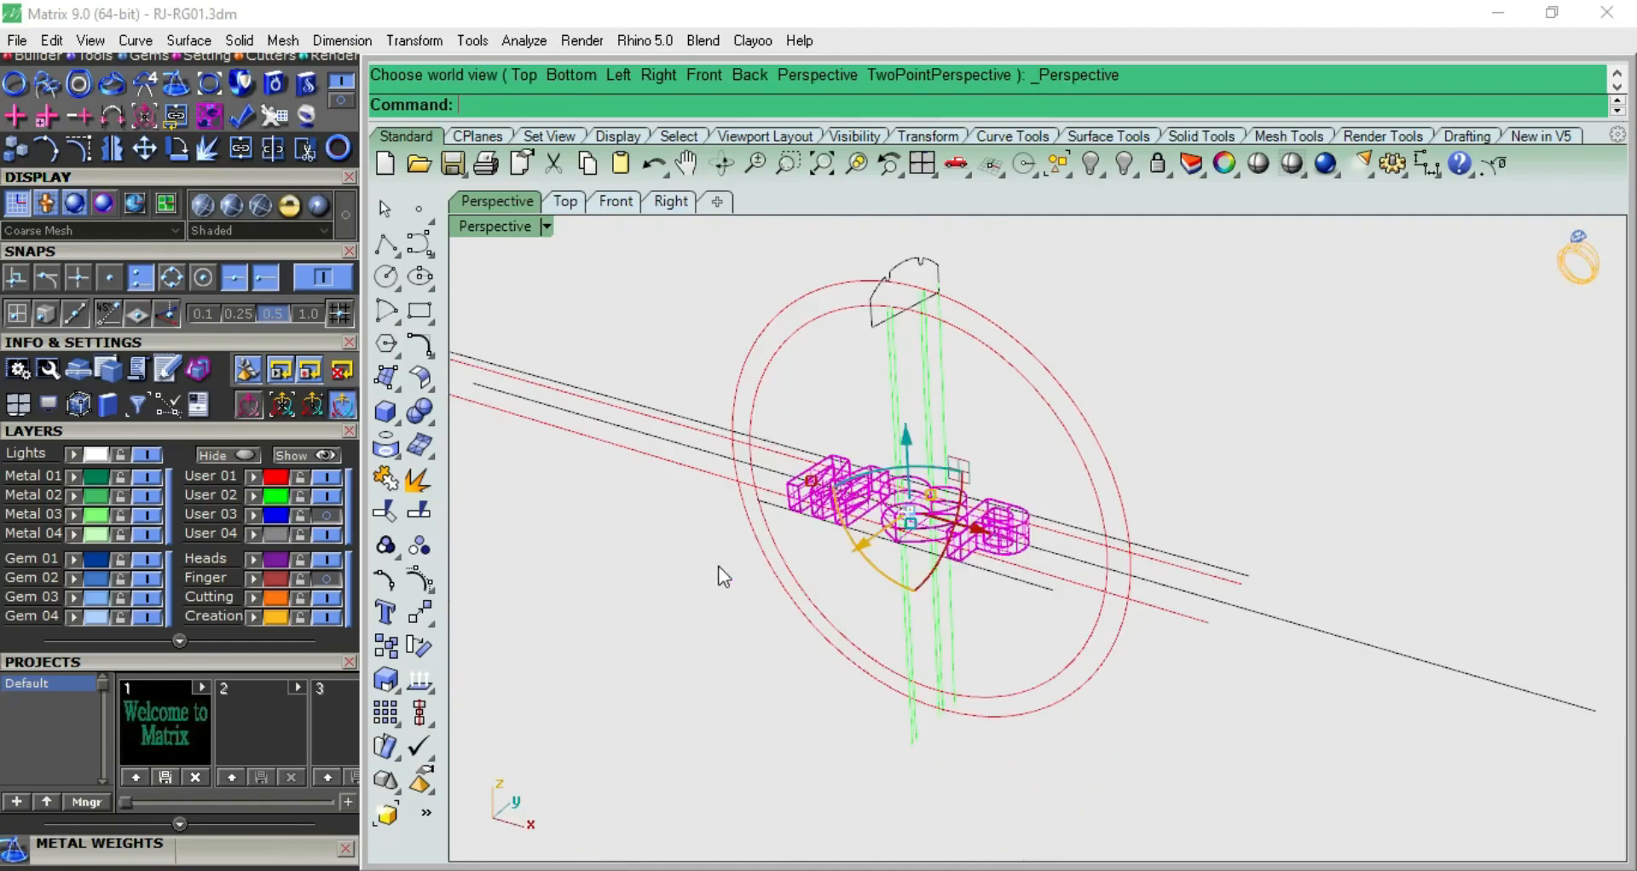
click(389, 546)
Flow a copy of the grouped M, heart and P from the long horizontal line onto the rotated inner ring circle
click(432, 621)
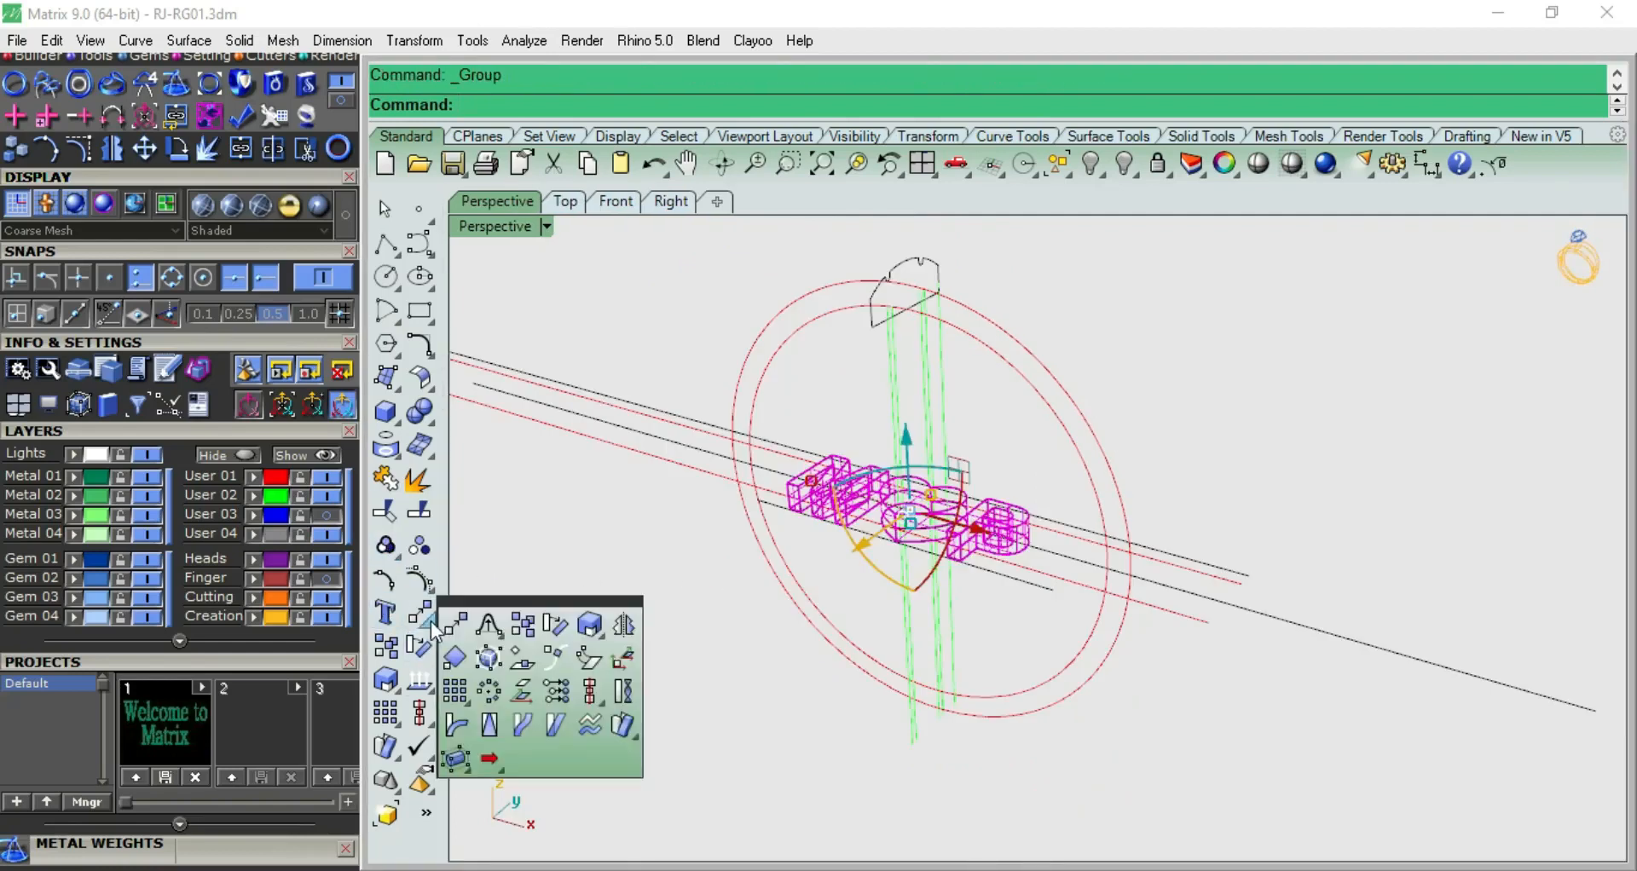
click(522, 724)
scroll(1179, 617, down, 3)
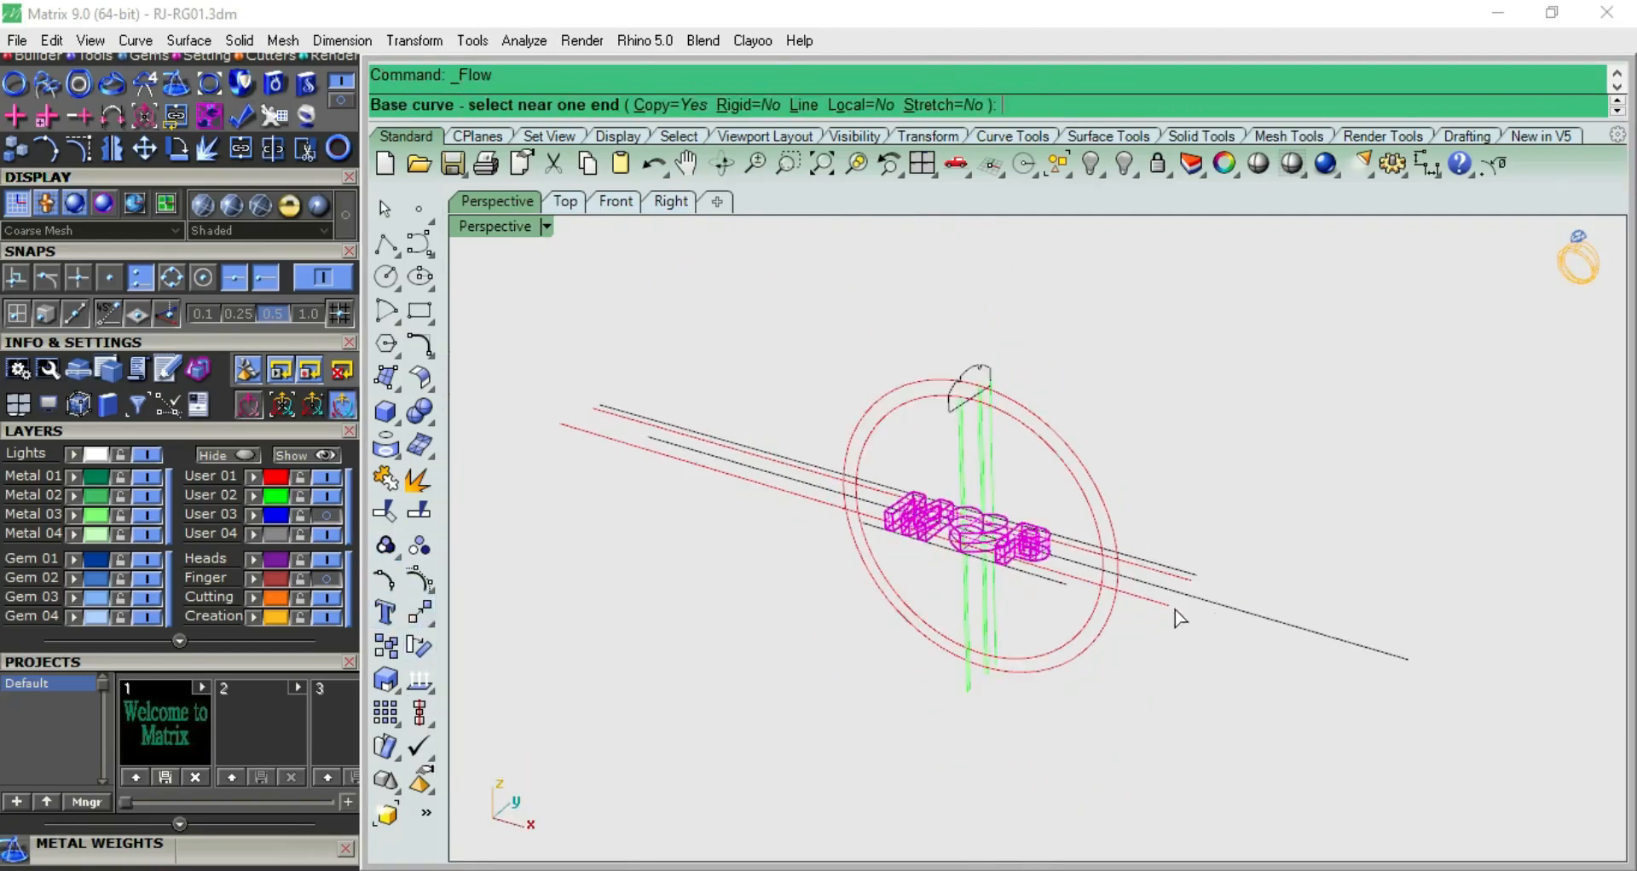
click(1343, 651)
scroll(1080, 497, up, 2)
click(1022, 415)
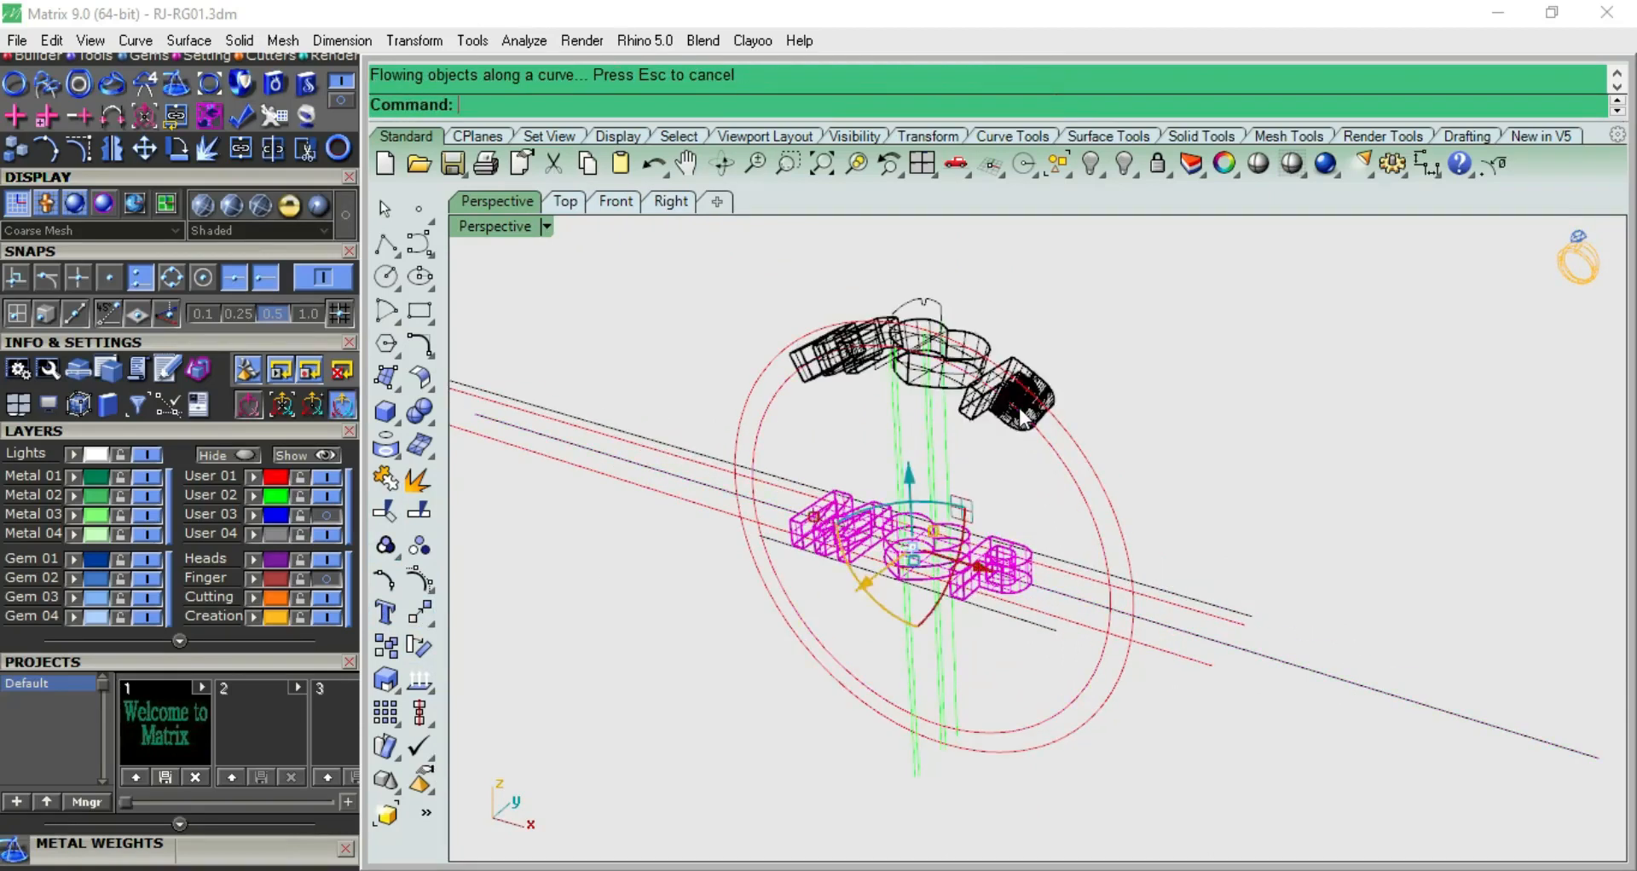
Check the flowed M, heart and P copies in the front and top views, and delete them
click(1102, 336)
key(F2)
scroll(989, 428, up, 4)
click(990, 426)
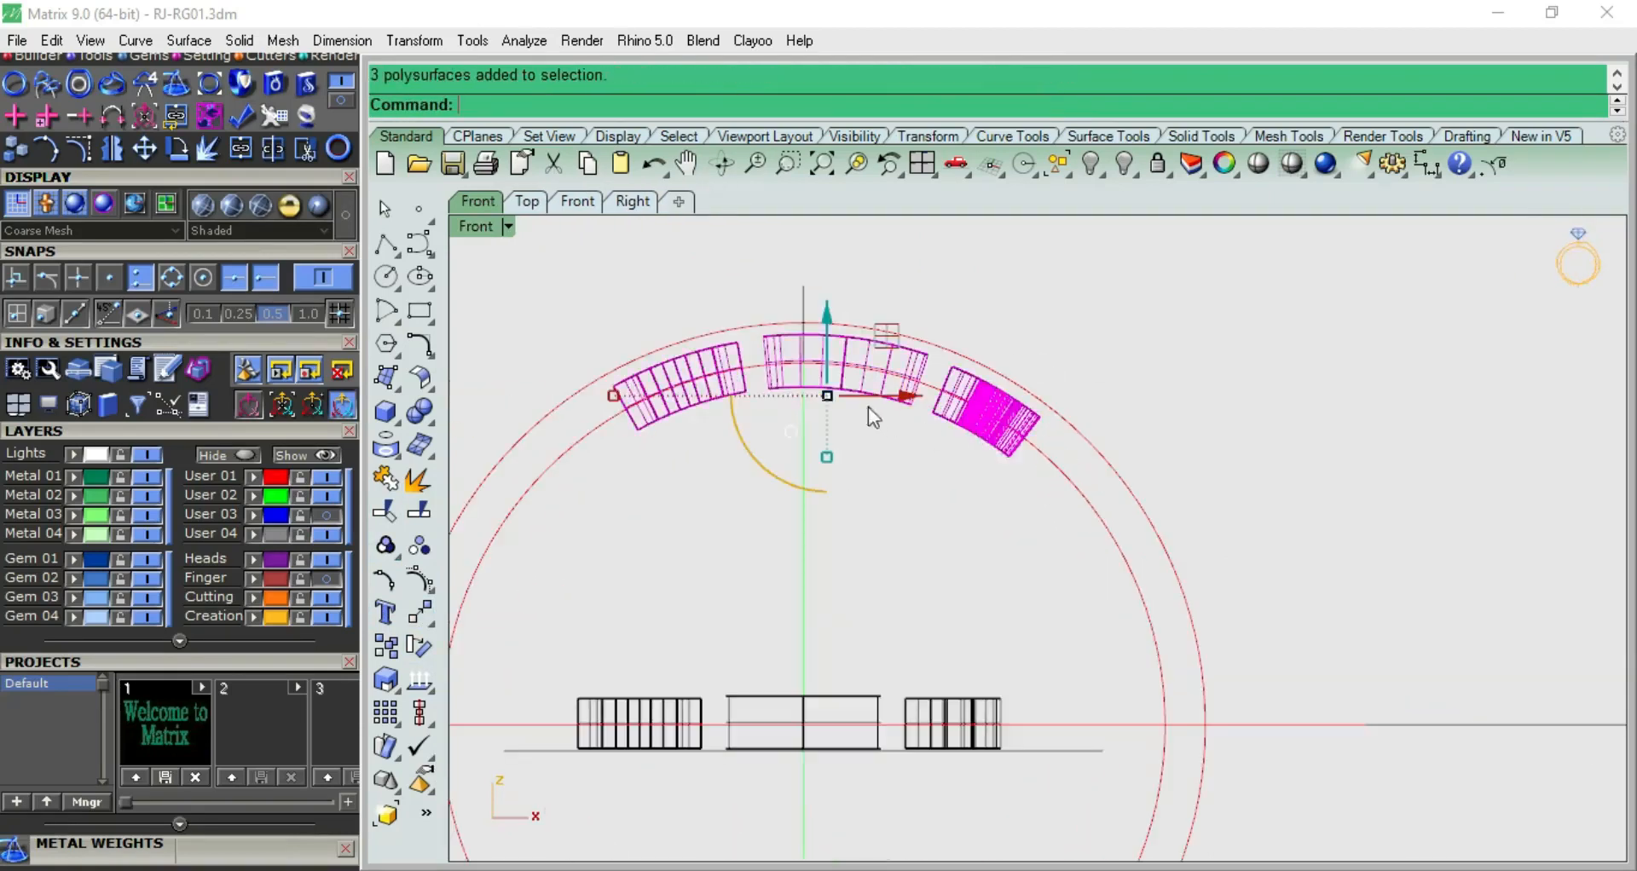
scroll(616, 462, down, 4)
right_drag(616, 468, 677, 452)
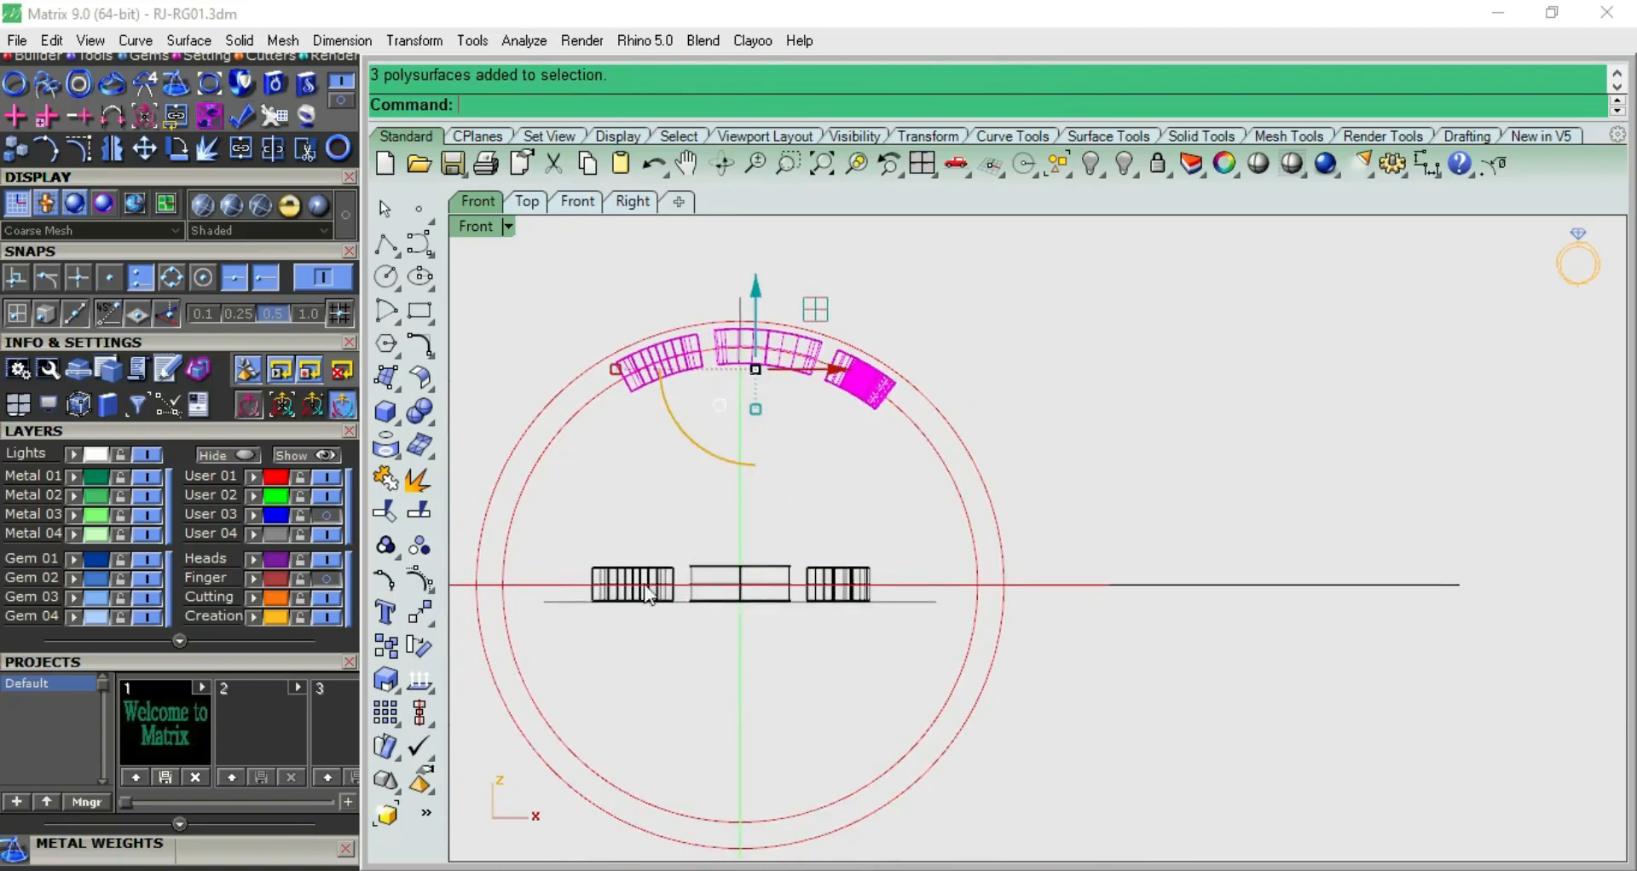
key(F1)
key(F2)
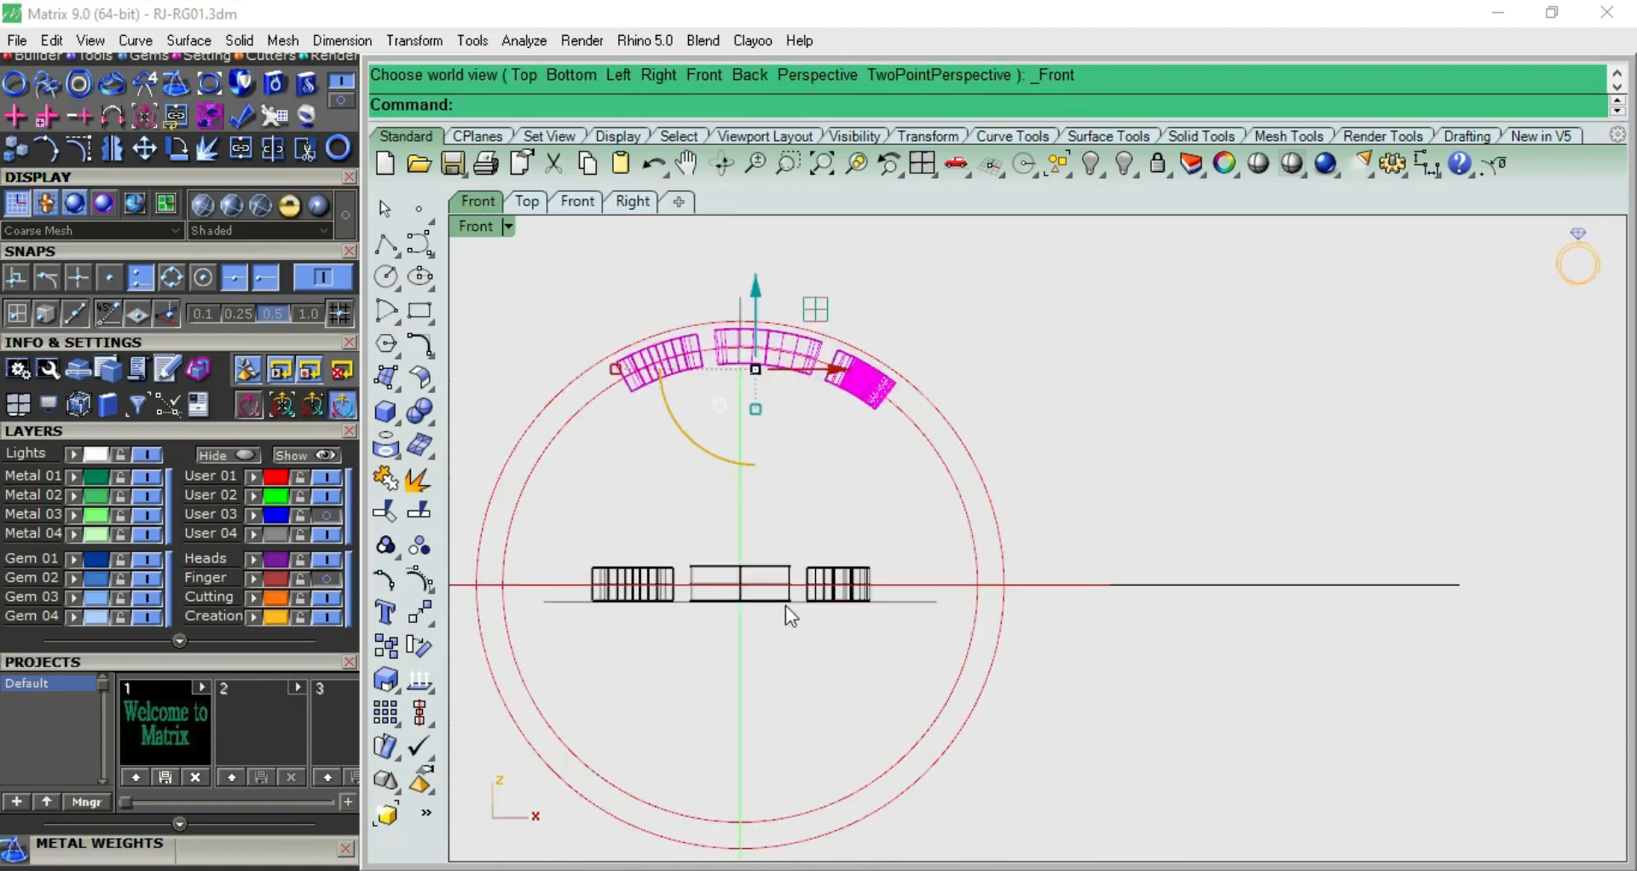
key(F1)
scroll(780, 583, up, 3)
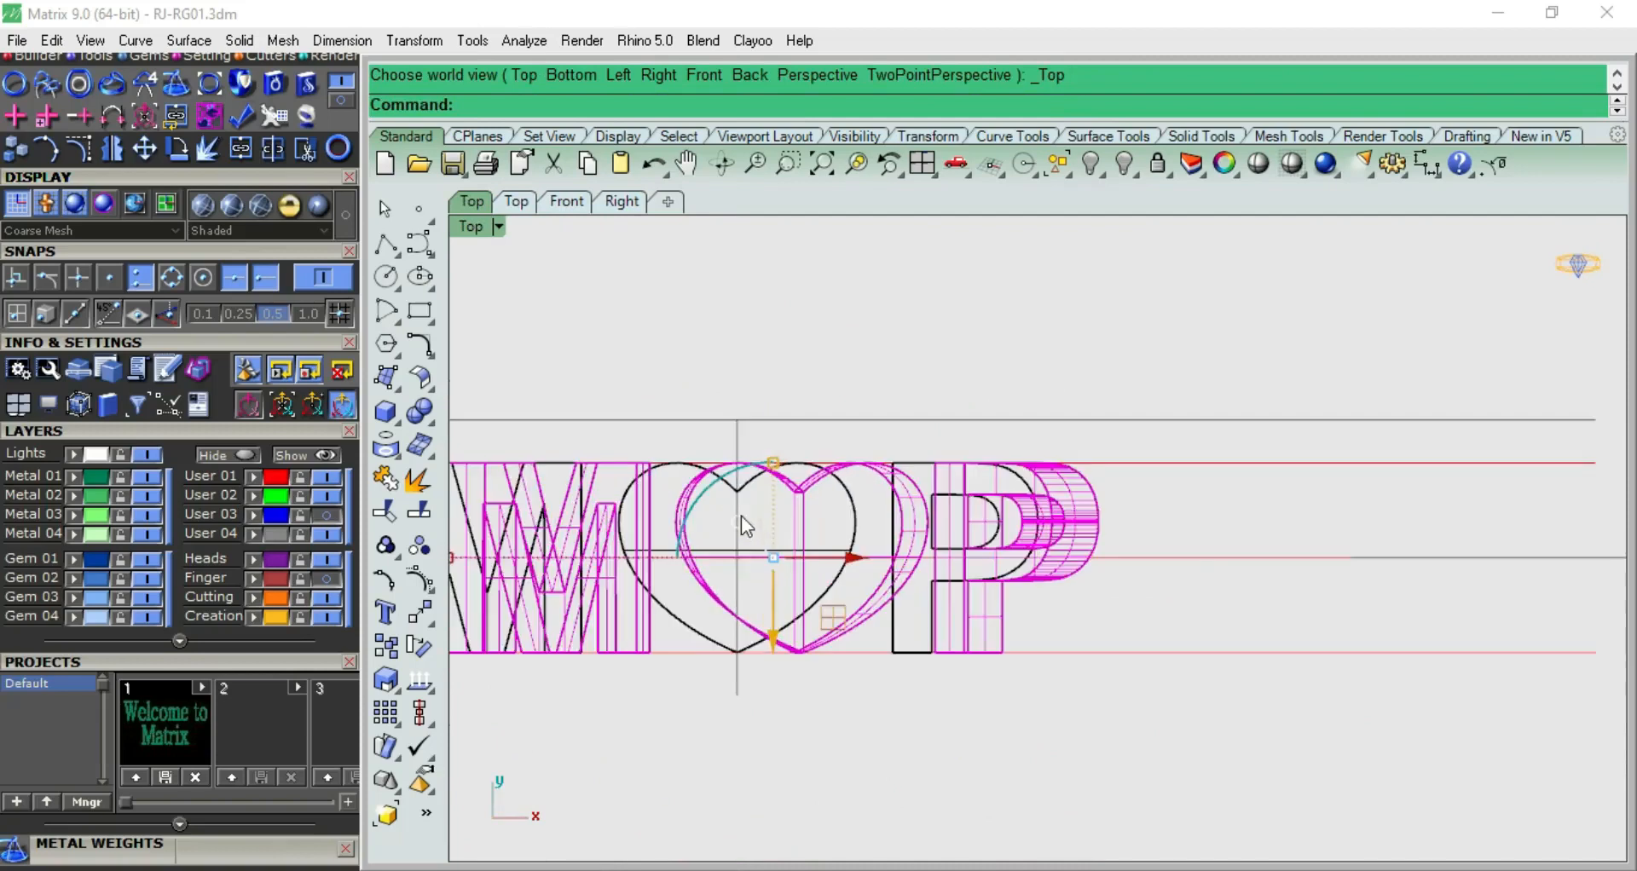
key(F2)
scroll(756, 512, down, 3)
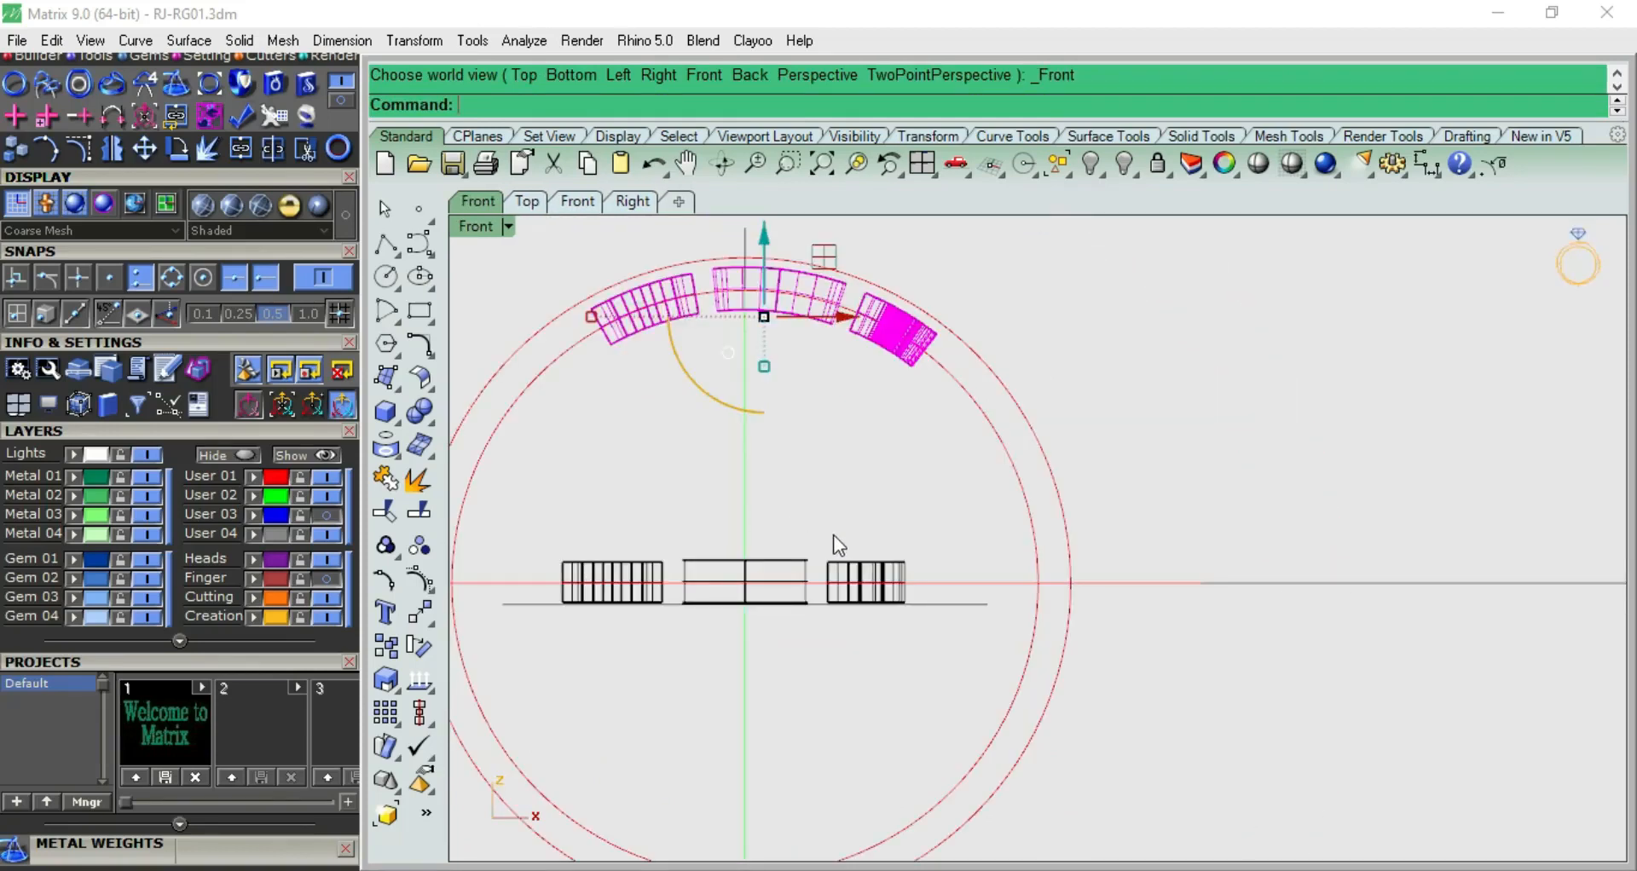
key(Delete)
Delete the long horizontal line that served as the flow's base curve
scroll(834, 535, down, 5)
key(F4)
scroll(1124, 595, up, 3)
mouse_move(1122, 595)
right_down()
mouse_move(1213, 619)
mouse_move(1163, 580)
mouse_move(1100, 588)
mouse_move(1140, 661)
mouse_move(1121, 591)
right_up()
click(1166, 583)
click(1169, 540)
click(1174, 587)
key(Delete)
Measure the length of the inner ring circle
scroll(999, 569, up, 3)
click(961, 494)
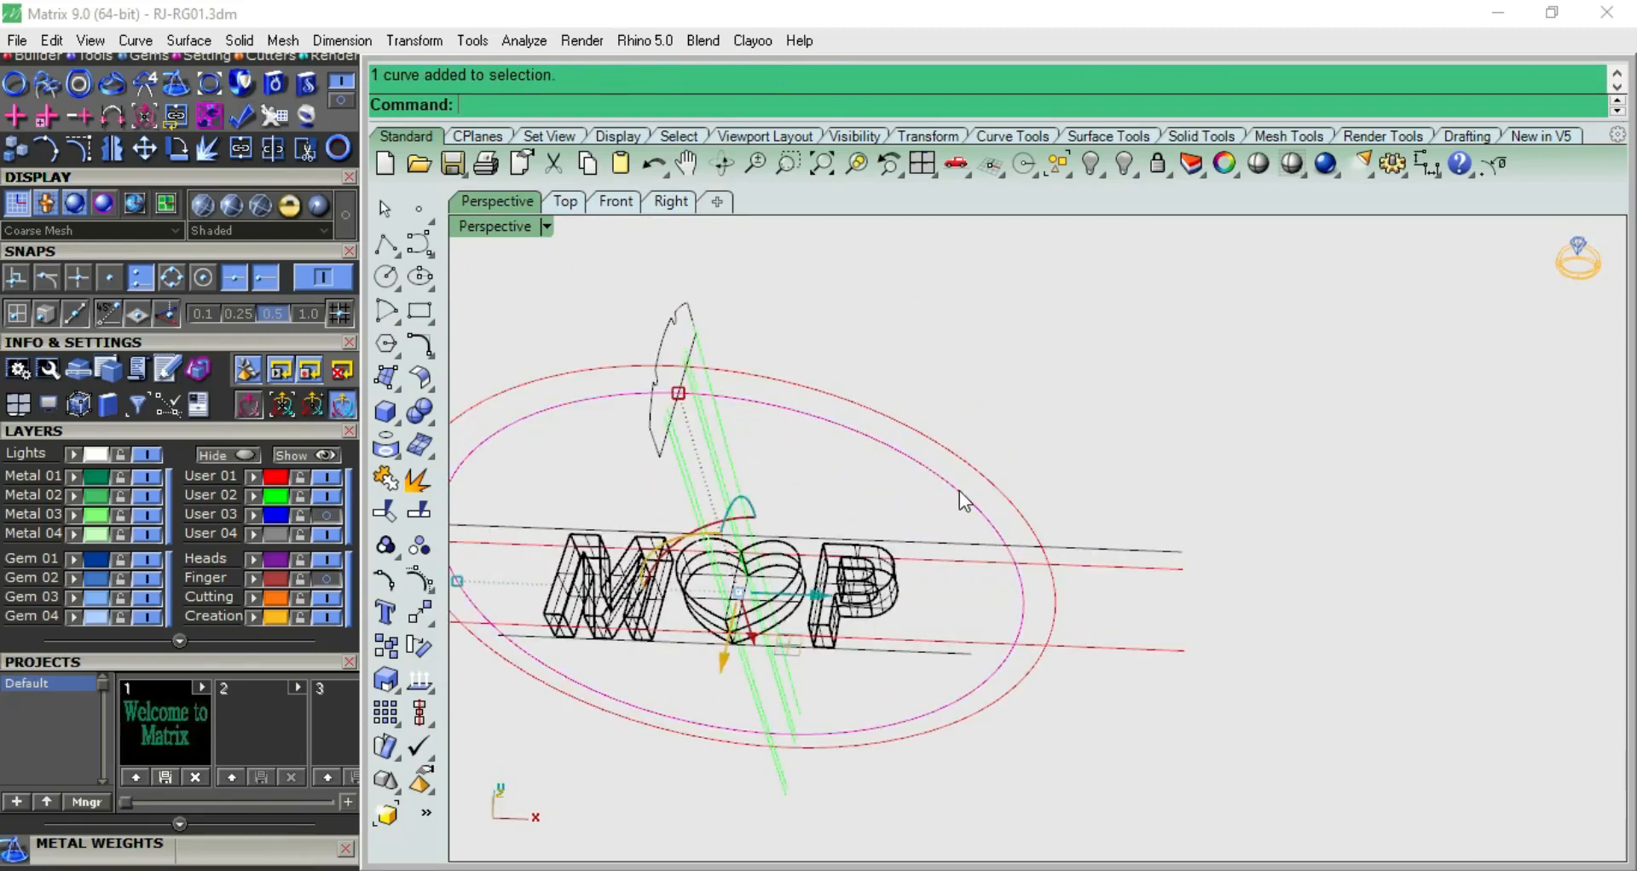
key(Return)
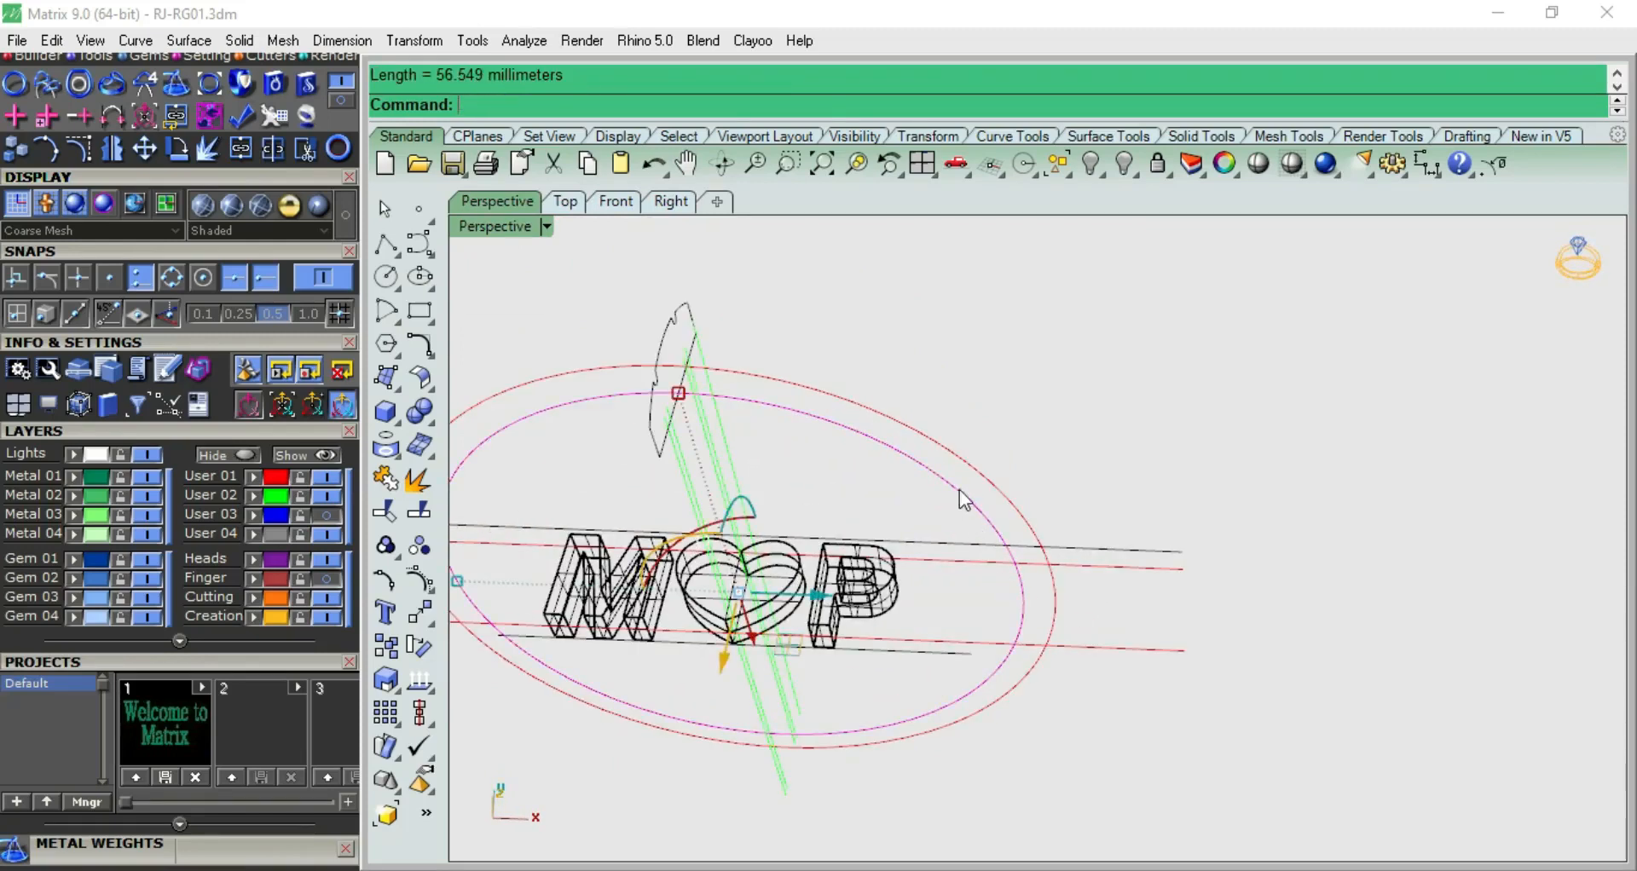
click(986, 321)
Draw a horizontal line in the top view, centred on the origin (0), with a half-length of 56.54/2
key(F5)
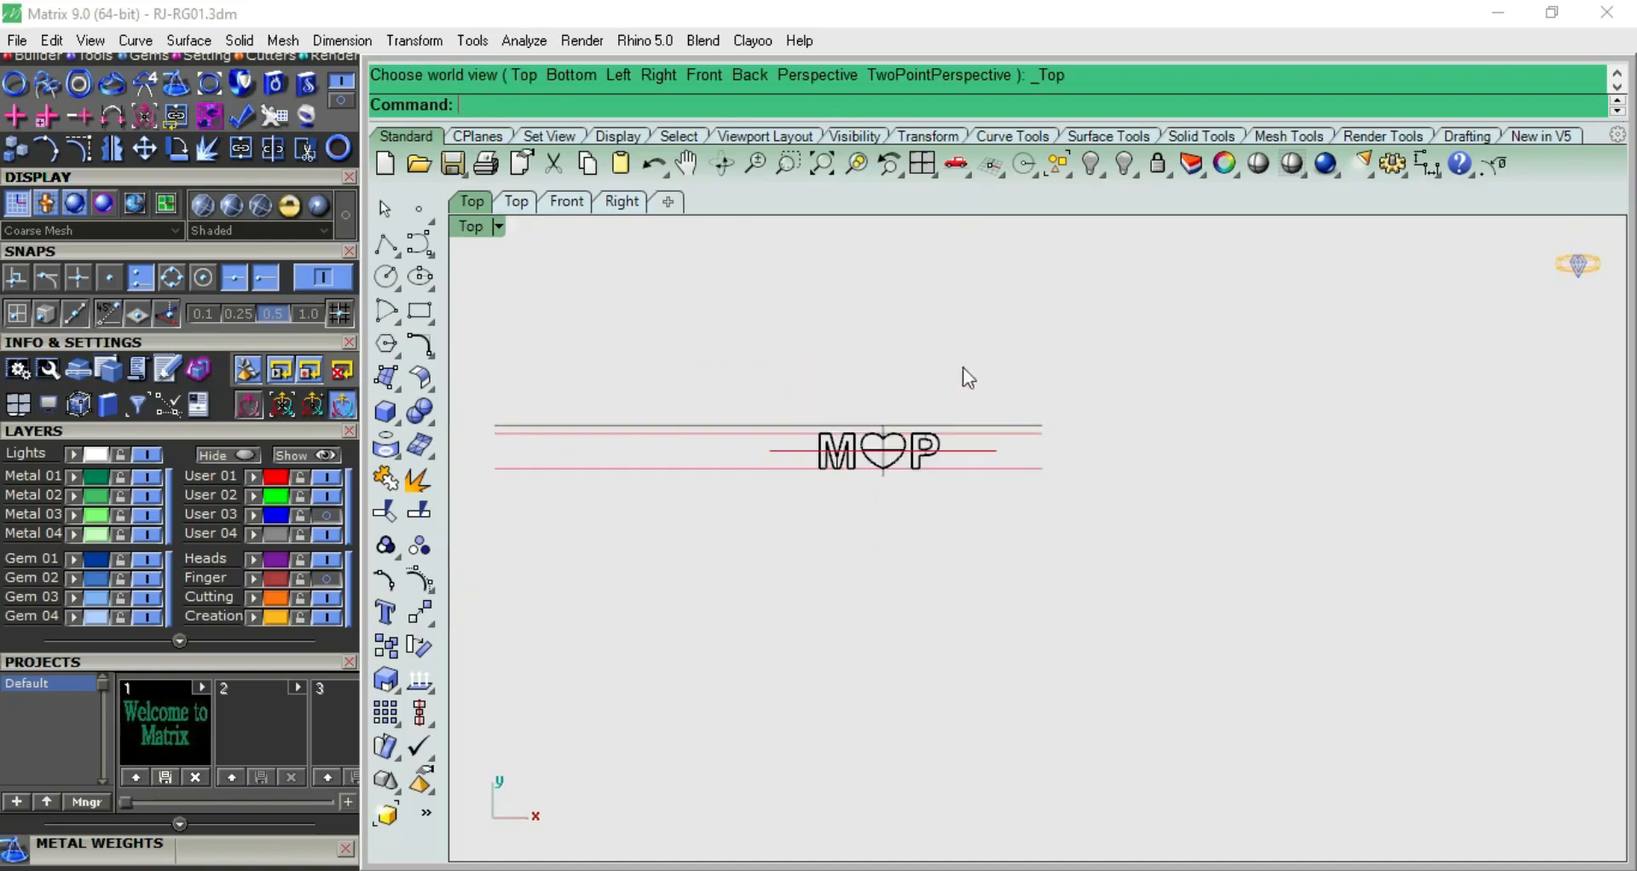
click(395, 267)
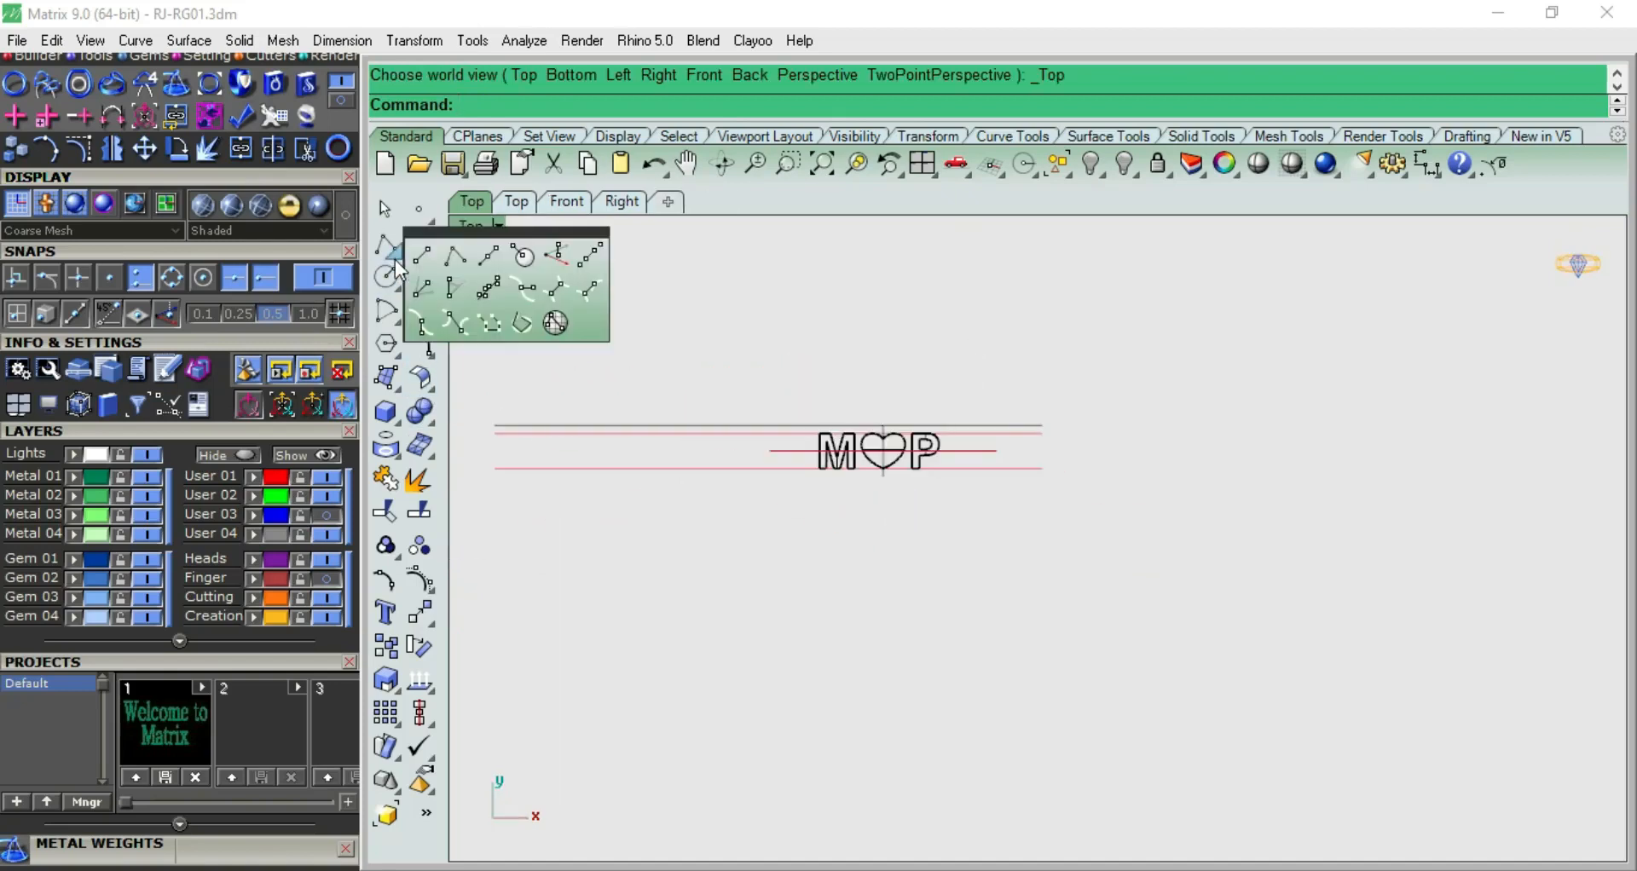
click(457, 262)
text(0)
key(Return)
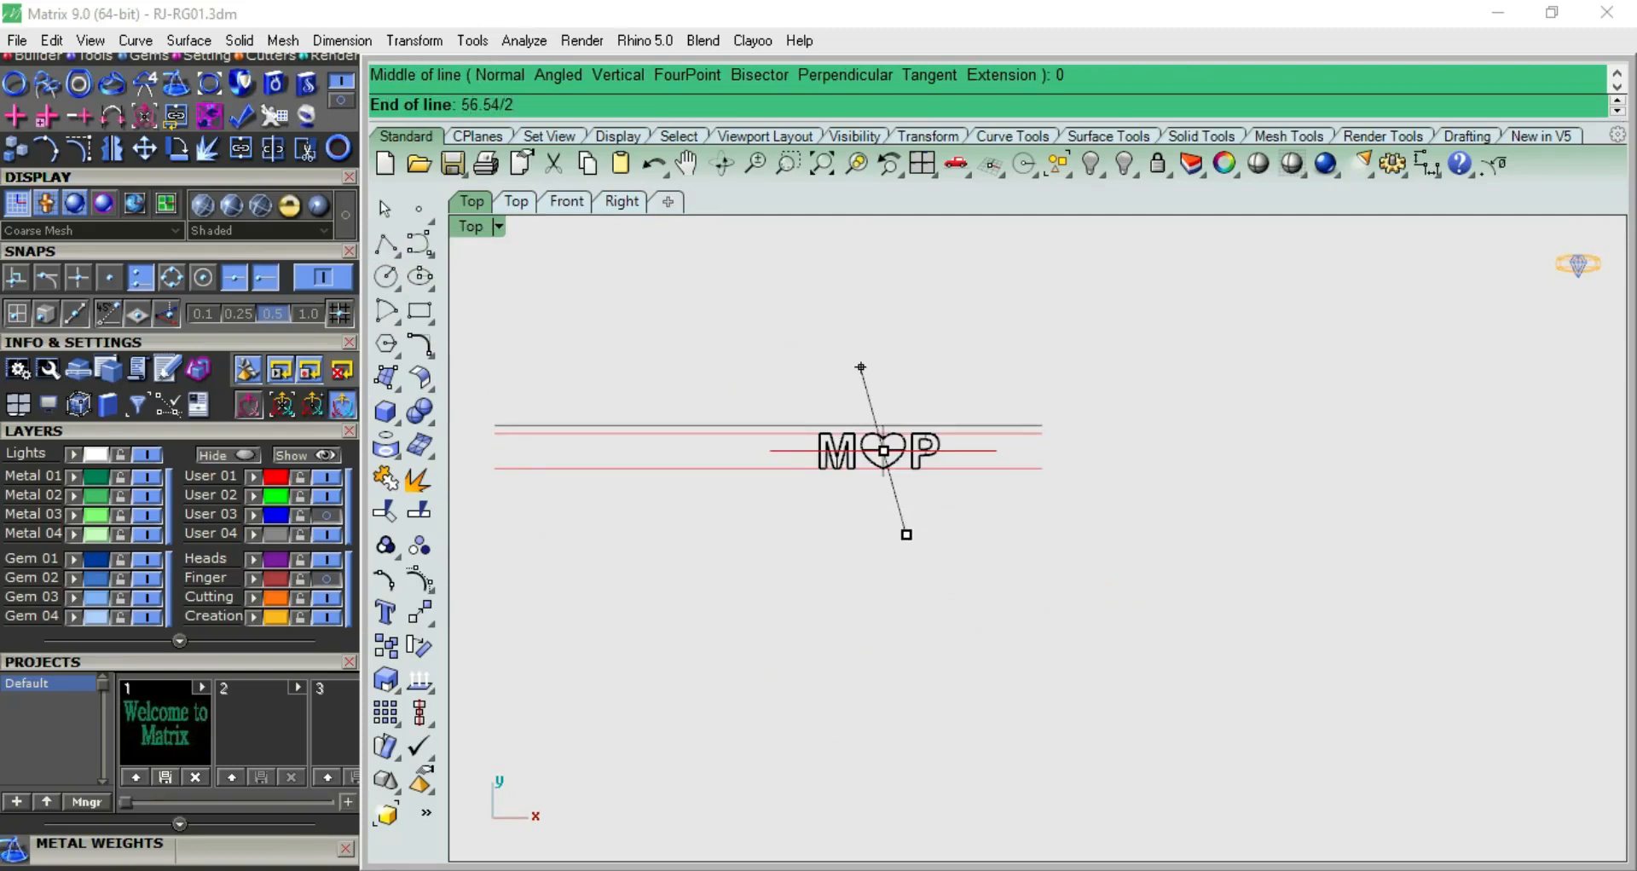
text(56.54/2)
key(Return)
click(1305, 479)
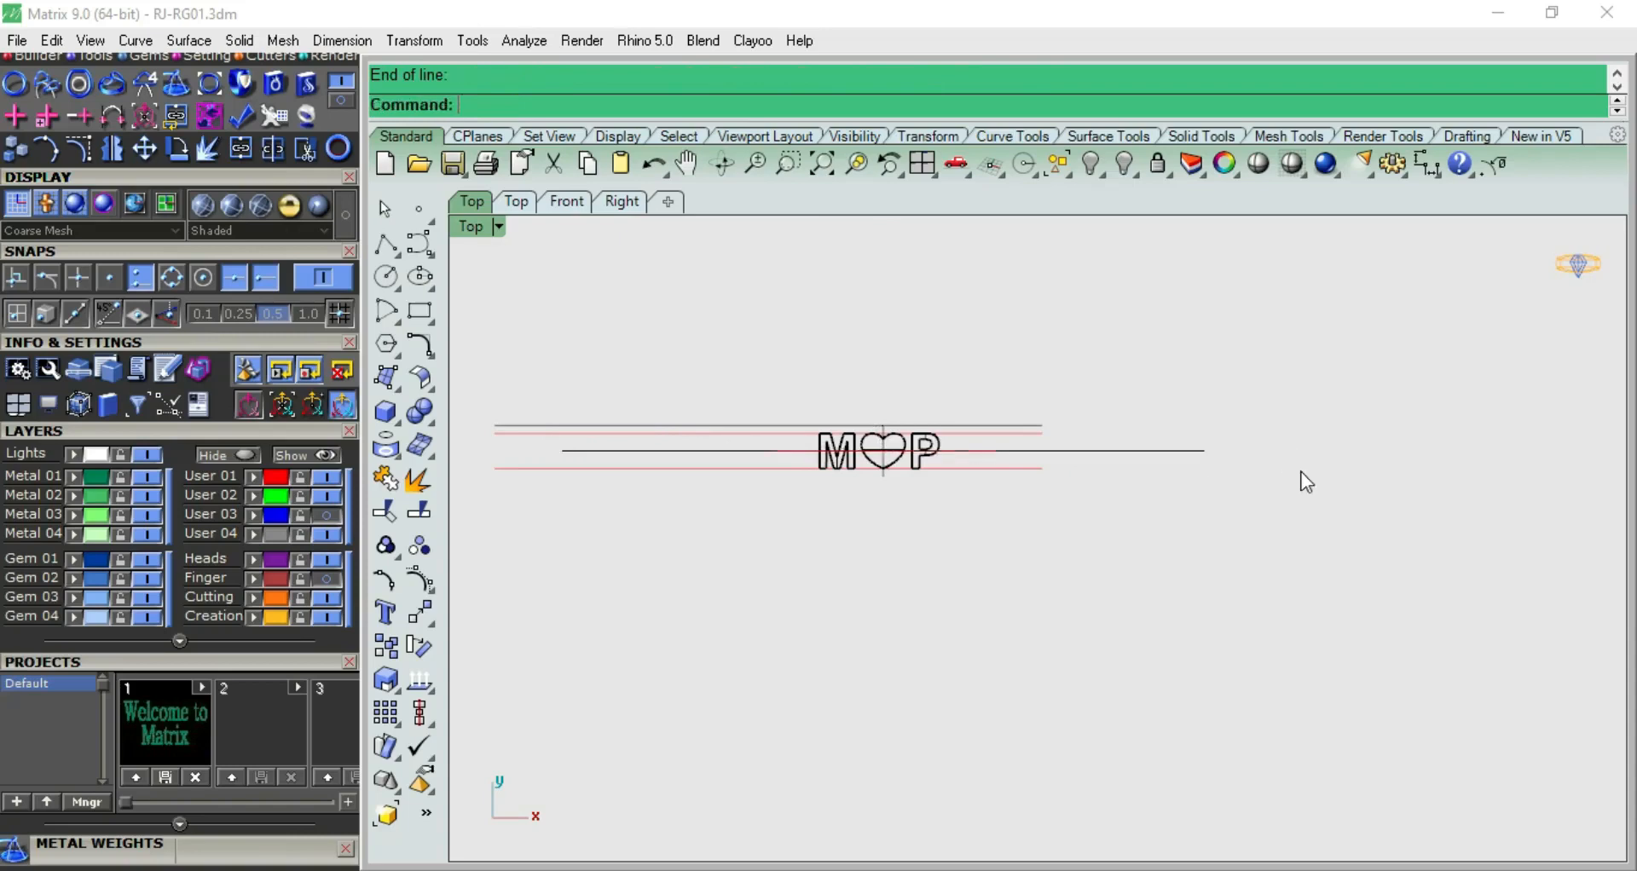
Flow a copy of the grouped flat M, heart and P from the new origin-centred line onto the inner ring circle
key(F4)
scroll(975, 442, up, 10)
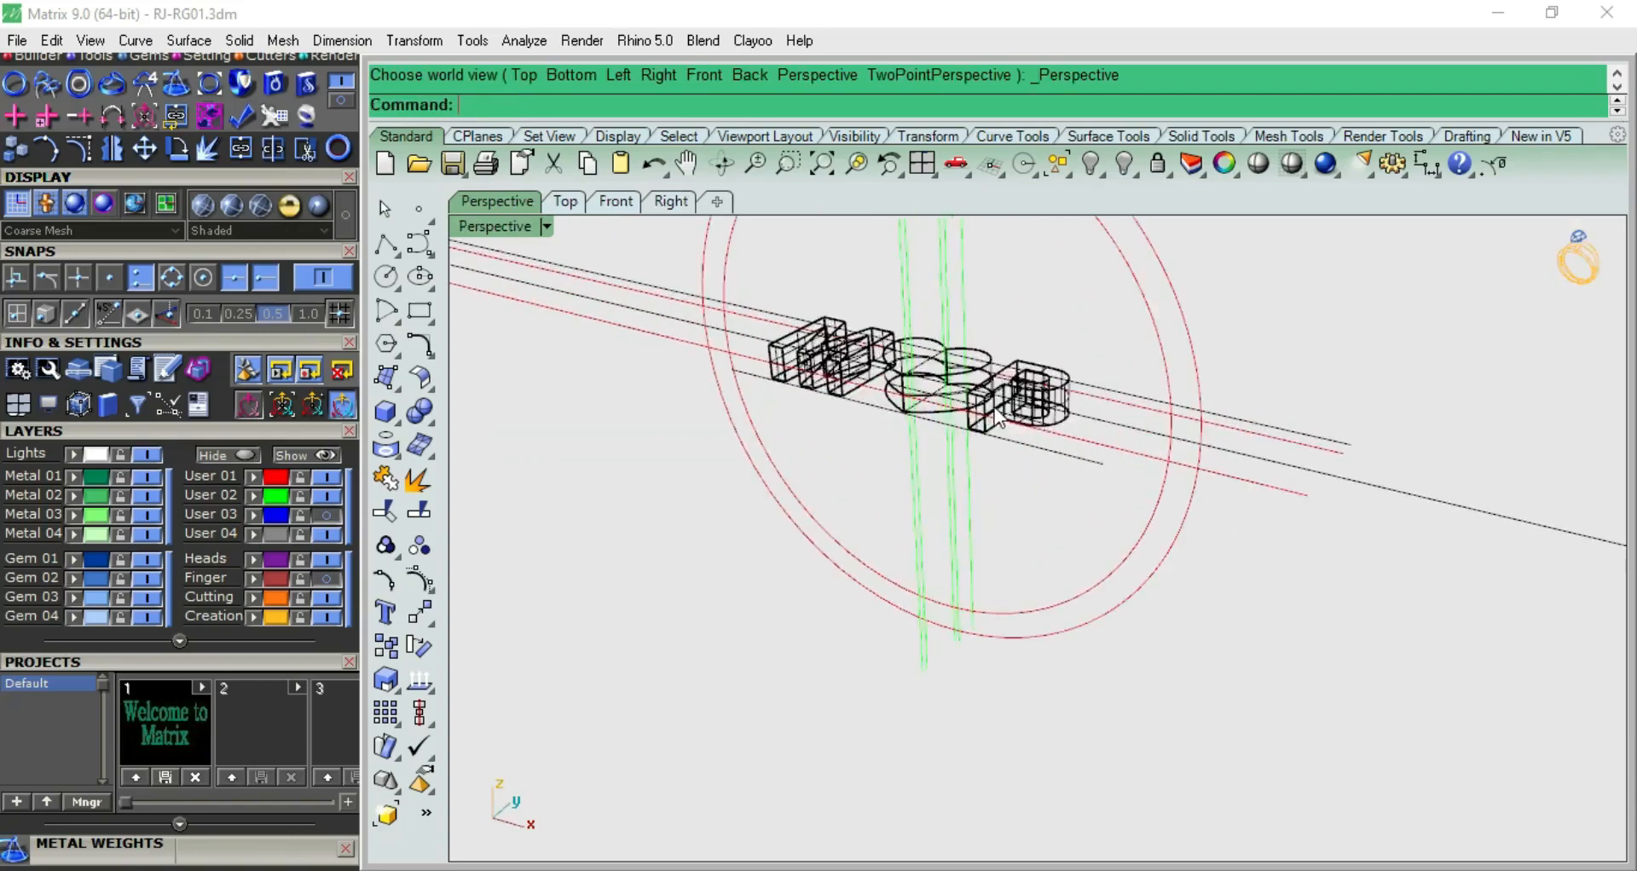
key(F2)
key(ctrl+a)
scroll(938, 499, down, 5)
key(F4)
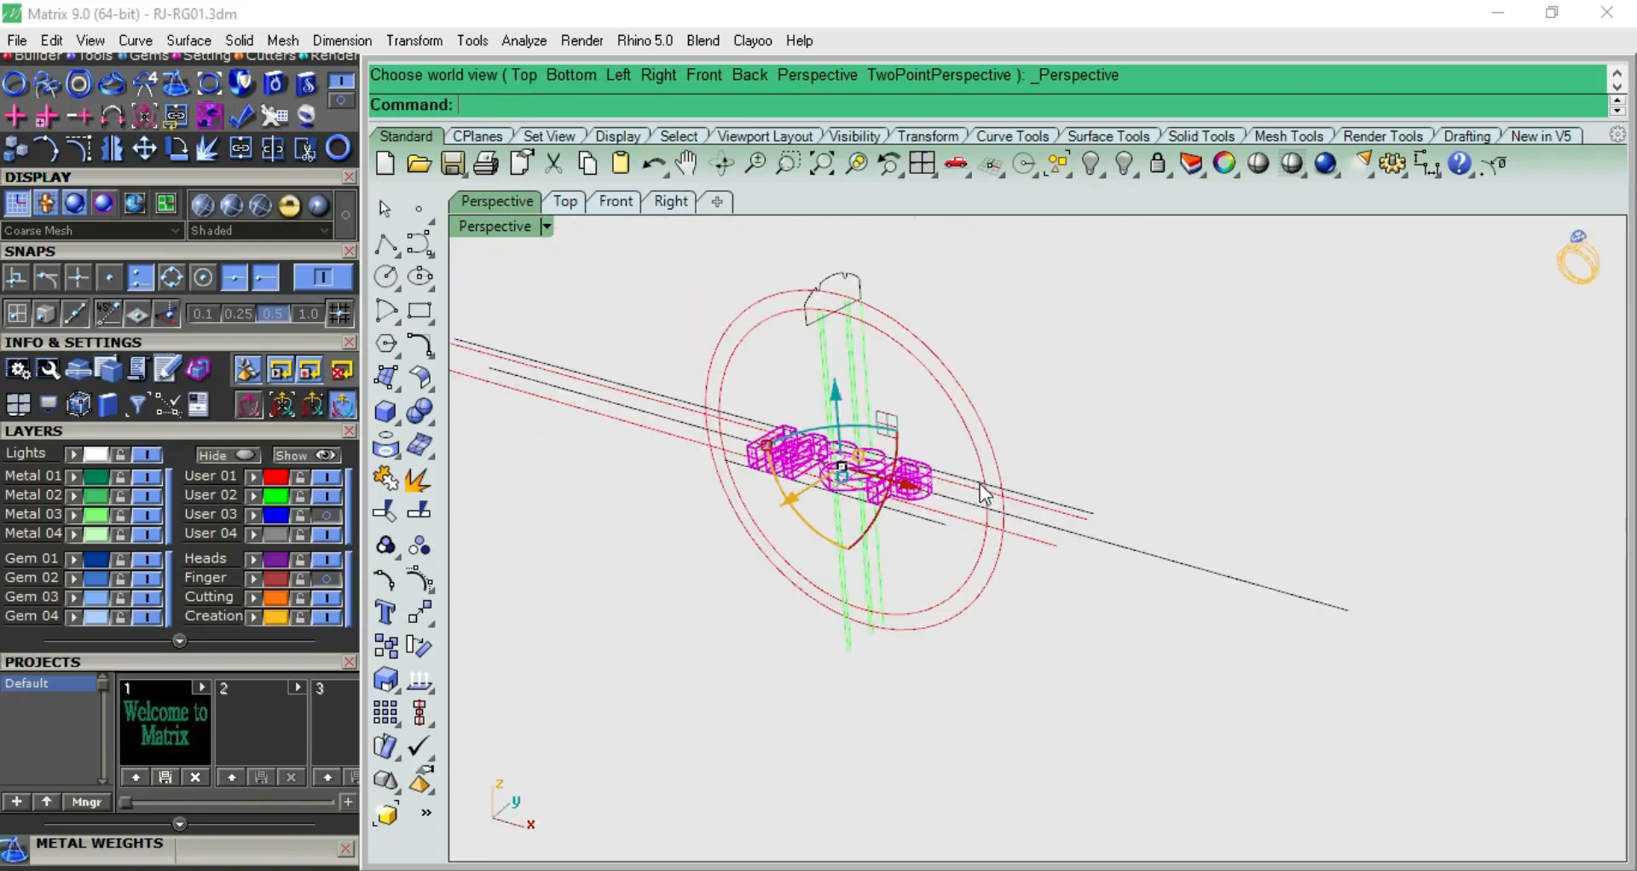
click(432, 621)
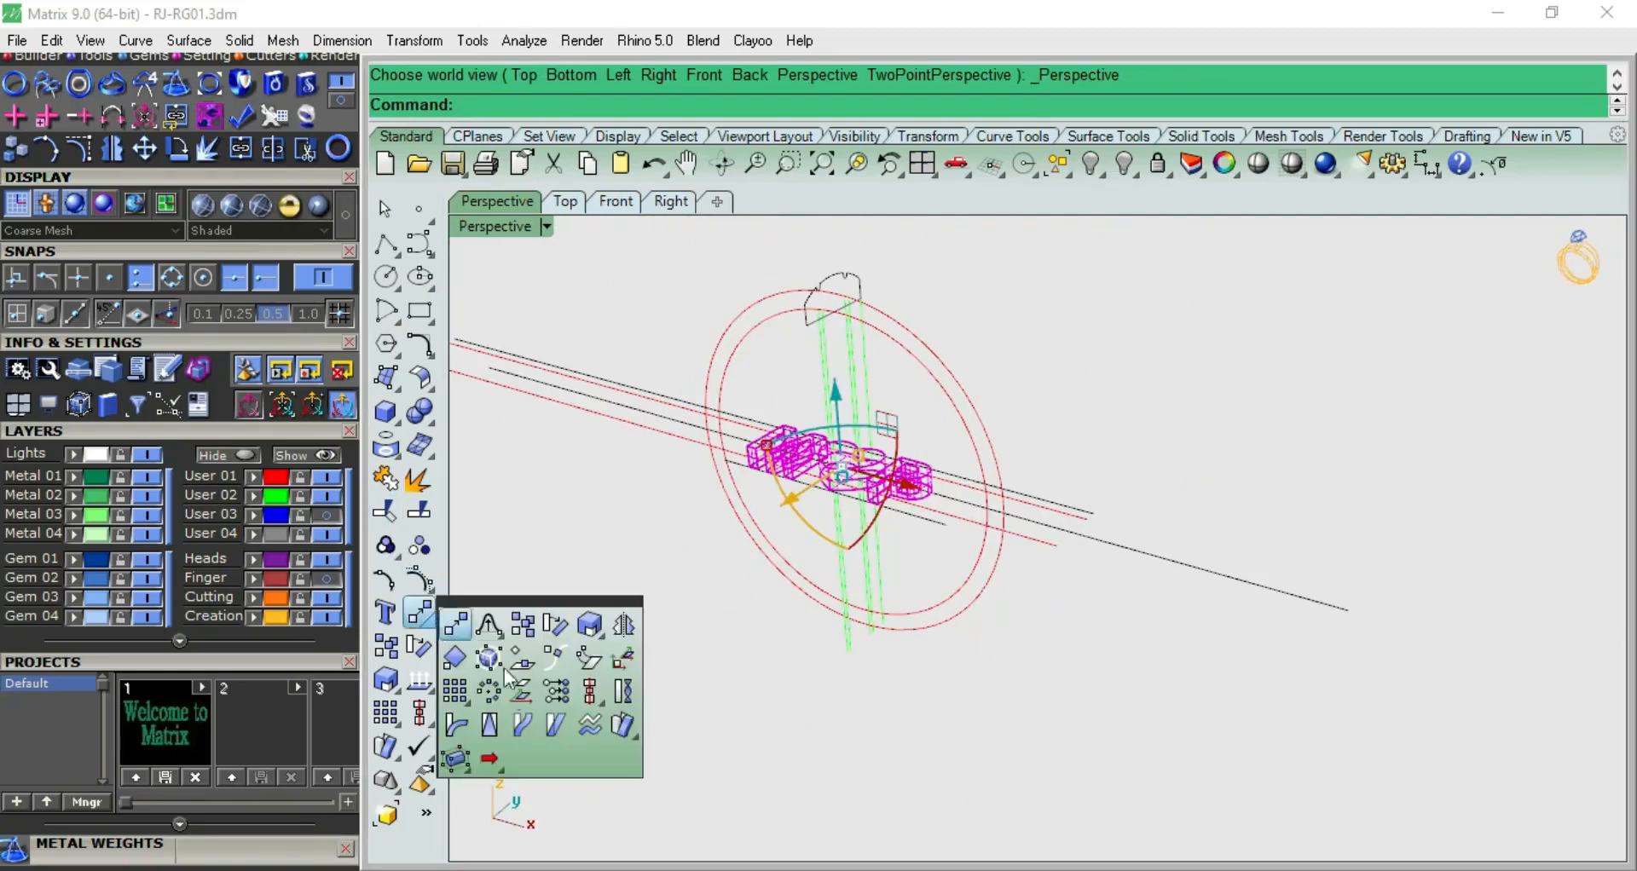
click(523, 725)
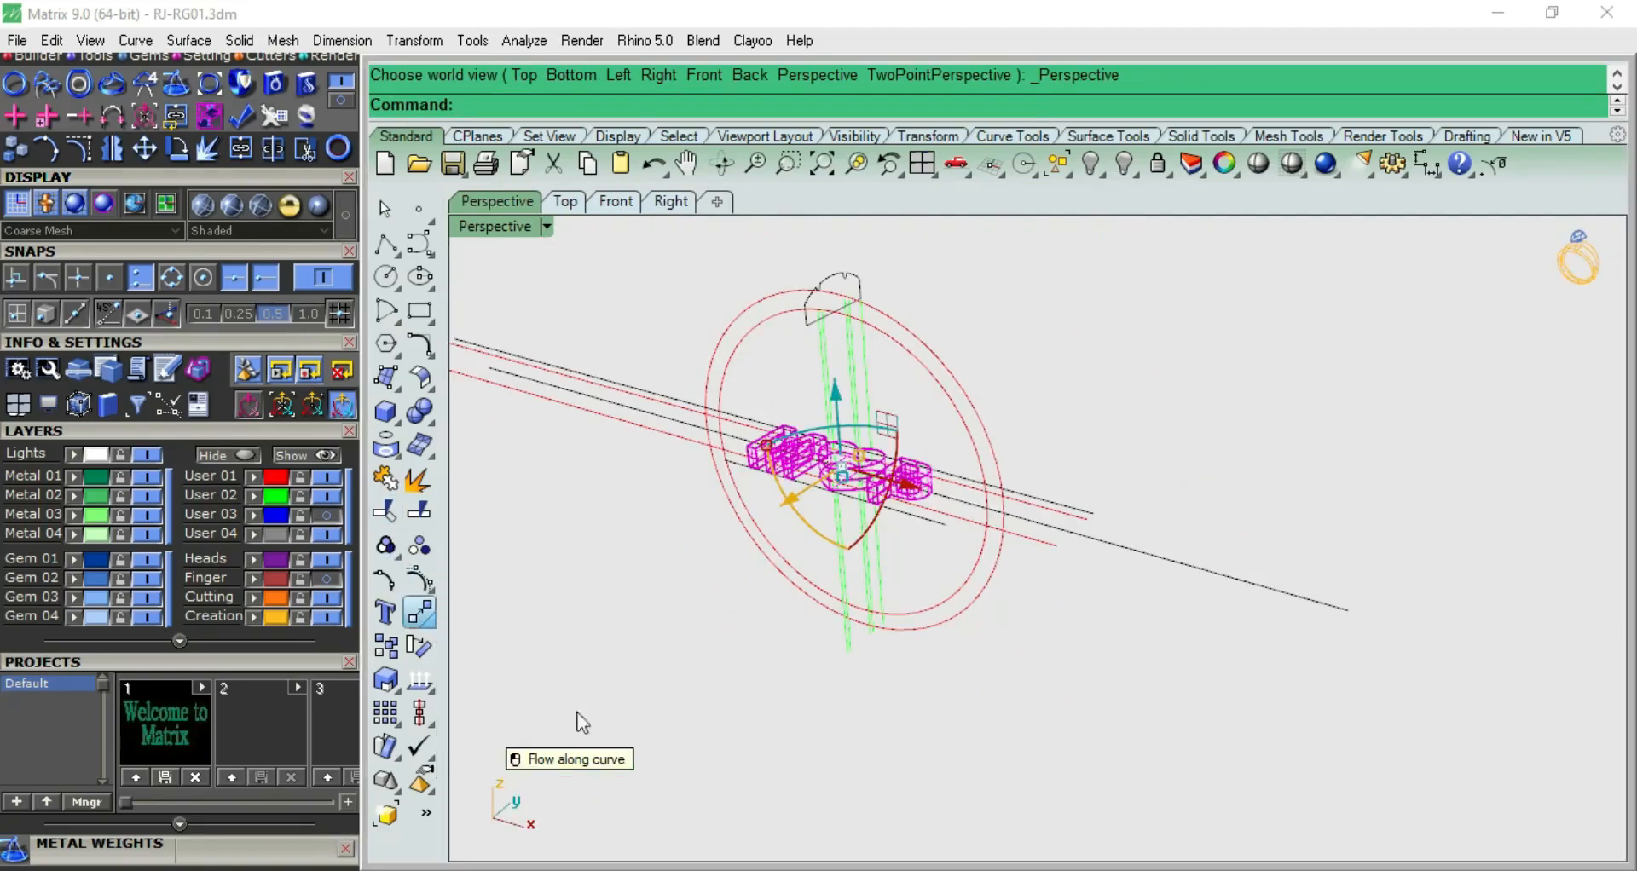
click(1334, 611)
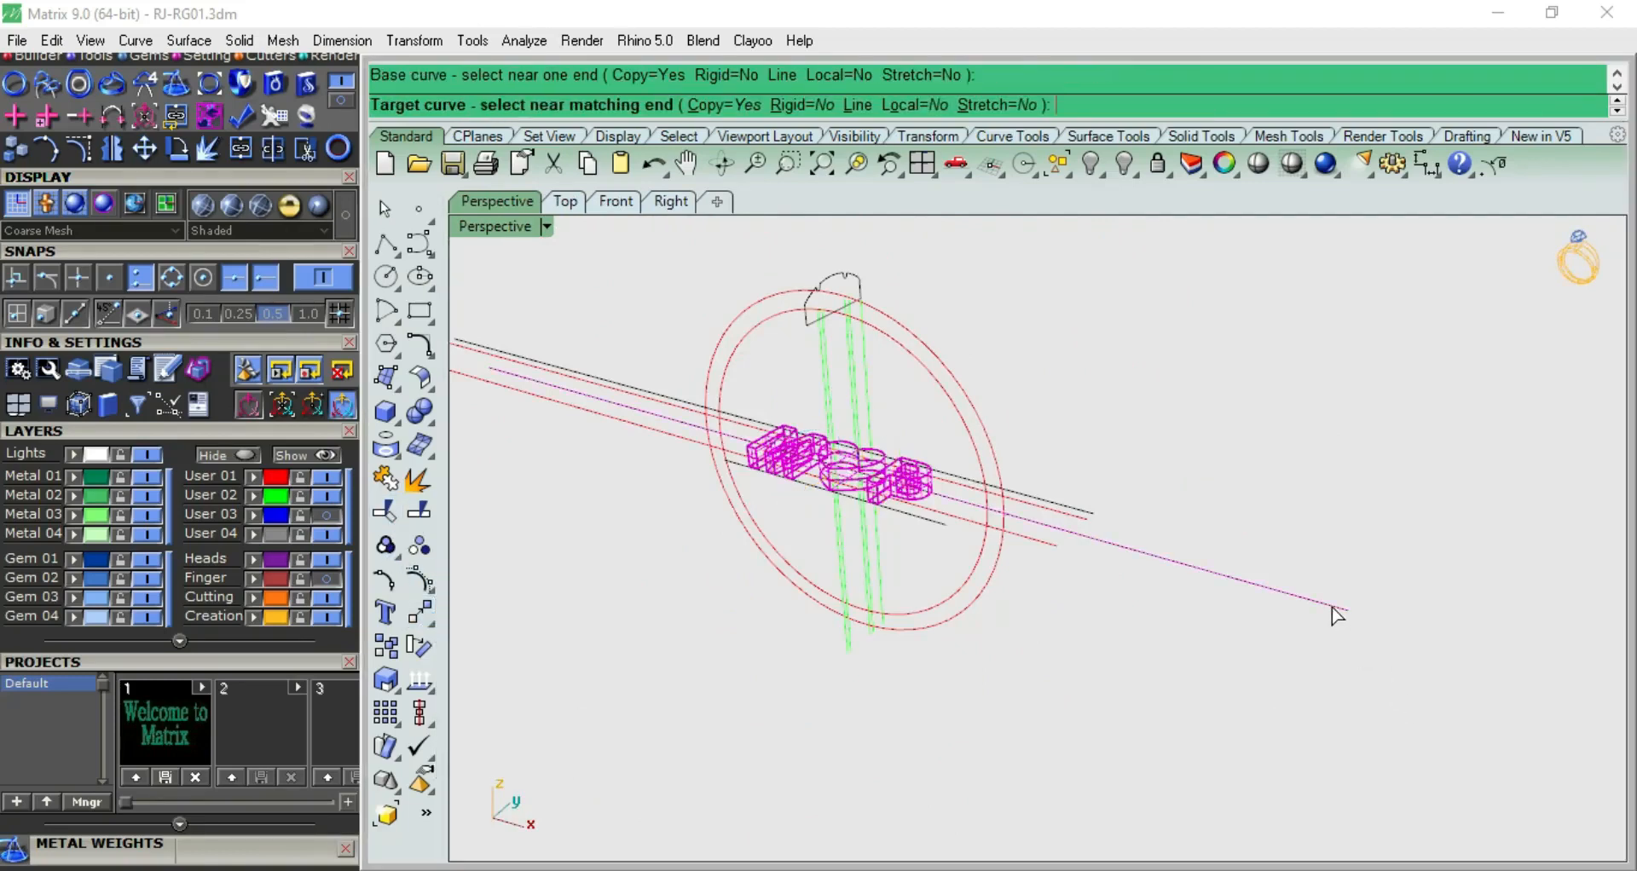
click(923, 363)
Mirror a copy of the flowed M, heart and P in the front view across the horizontal plane through the origin (0)
key(F2)
click(904, 312)
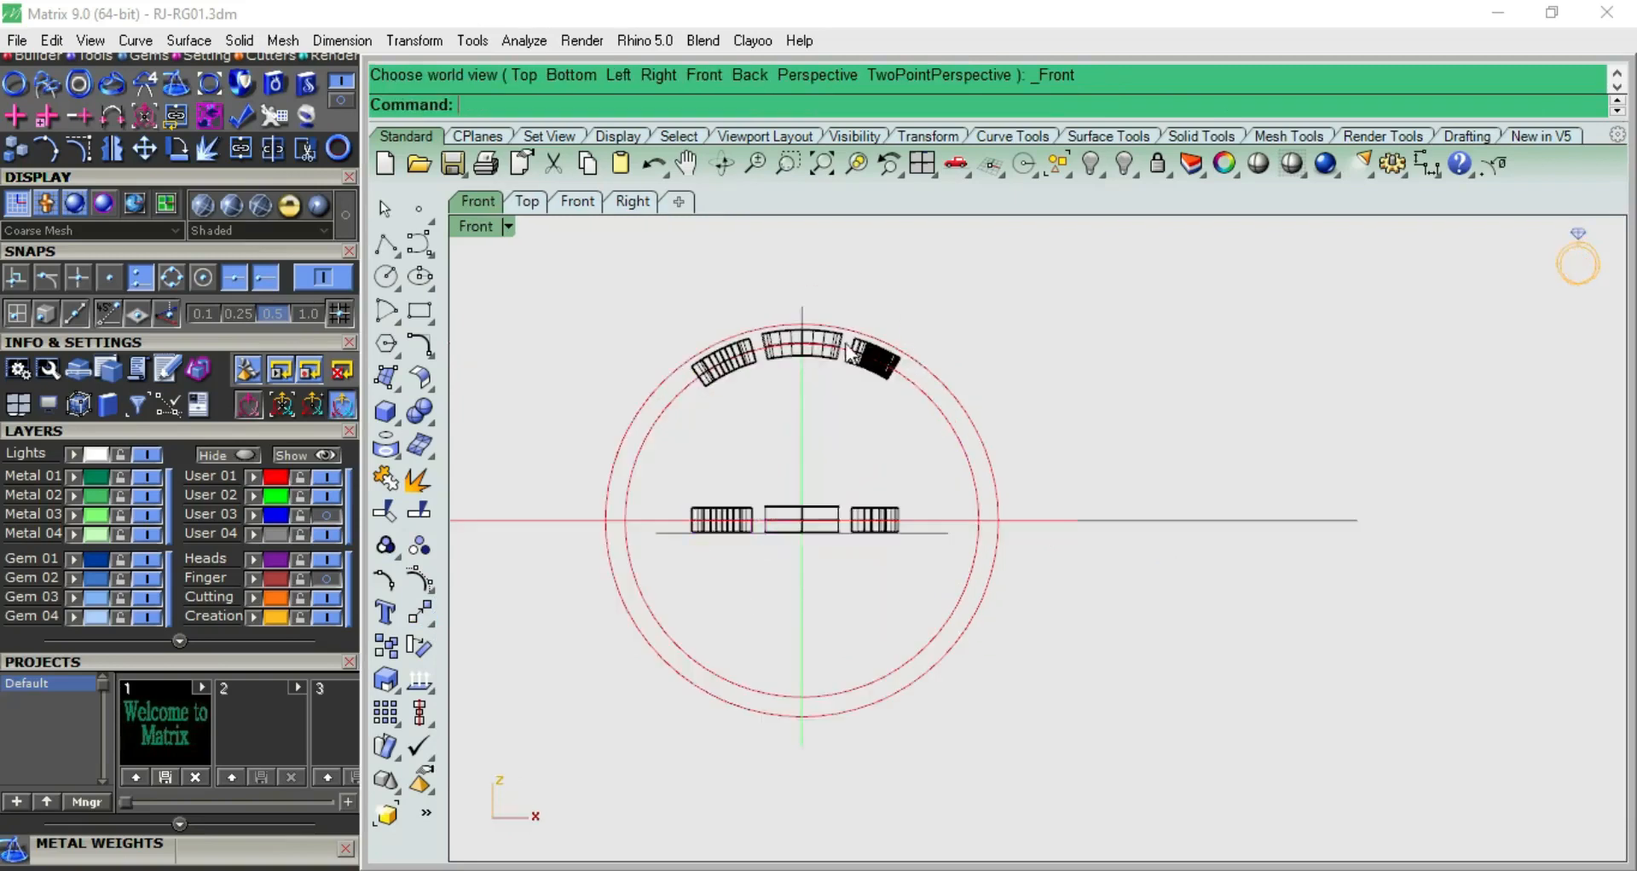
key(F1)
key(F2)
click(867, 384)
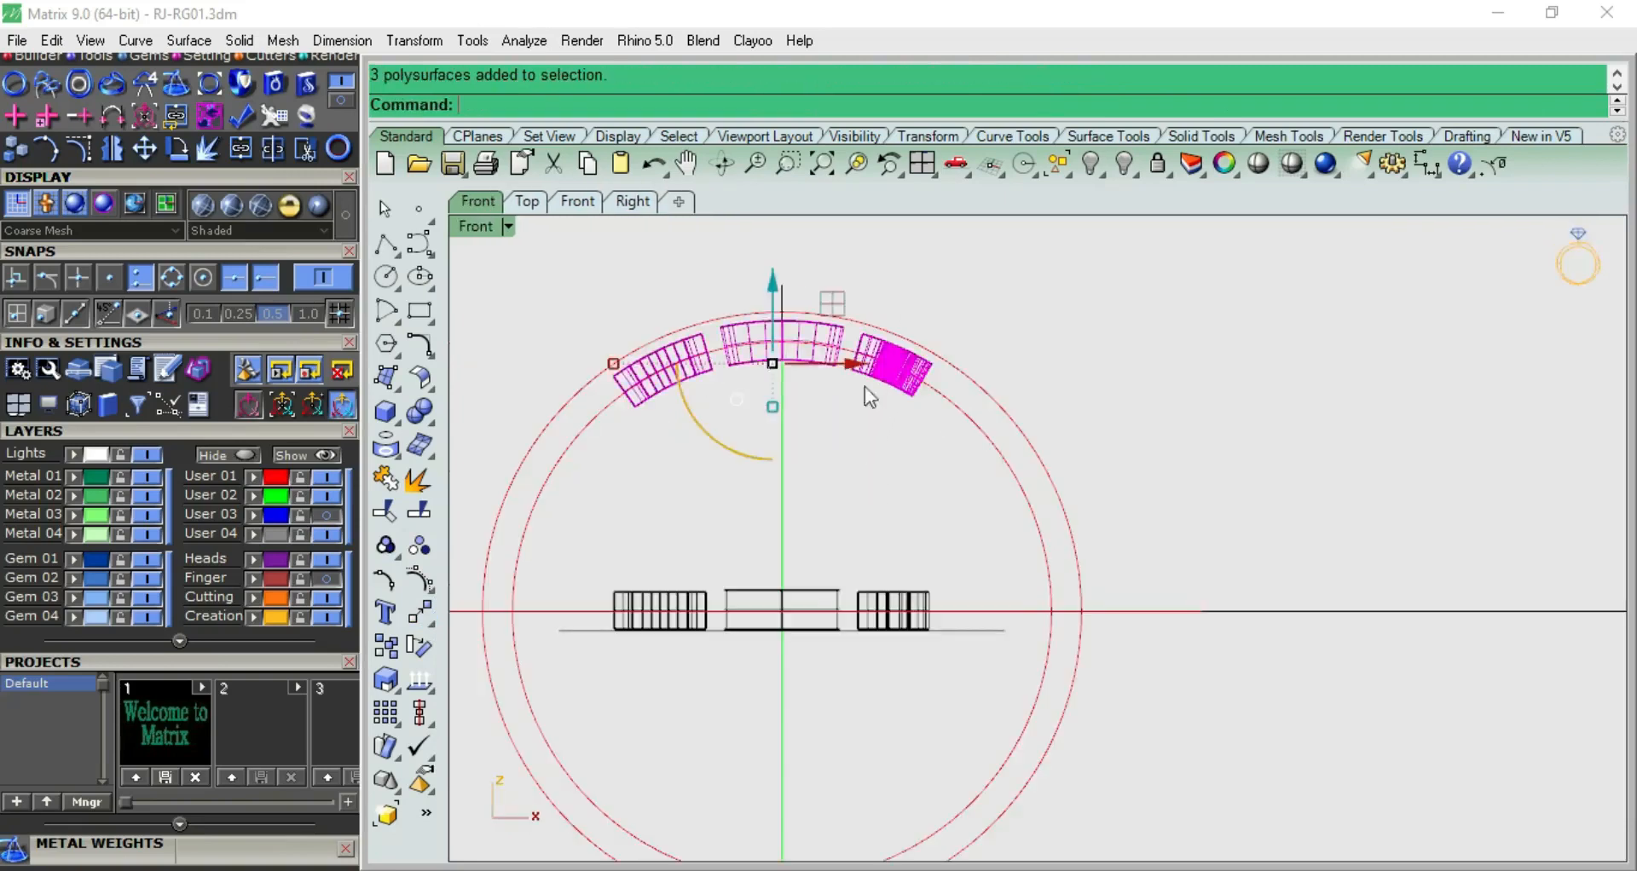
scroll(864, 386, down, 5)
text(mirror)
key(Return)
text(0)
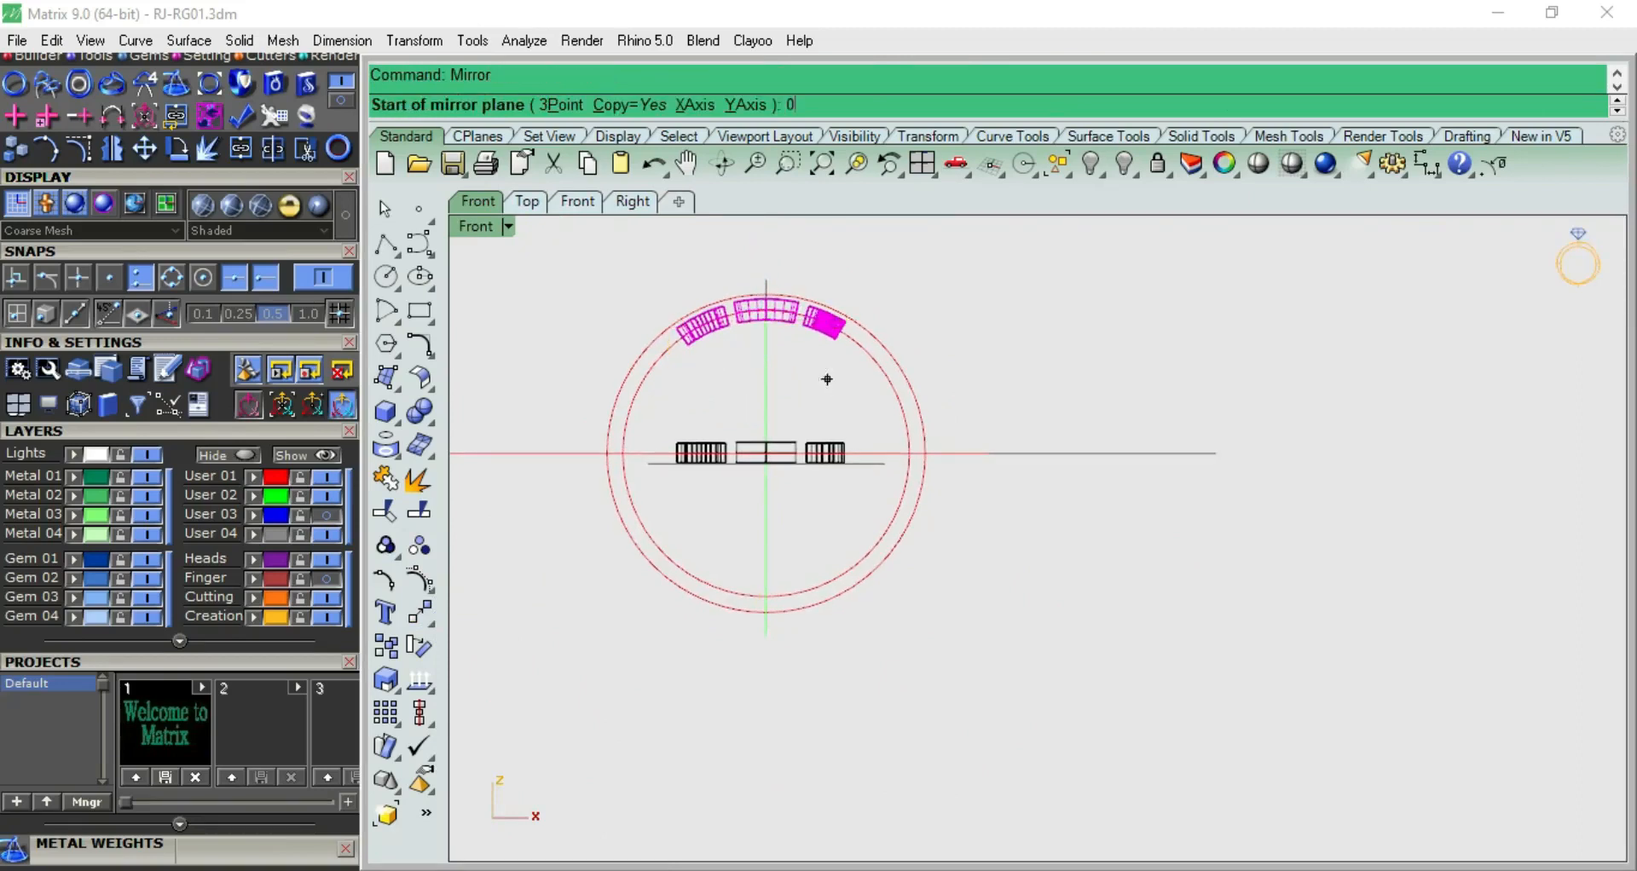
key(Return)
click(1225, 391)
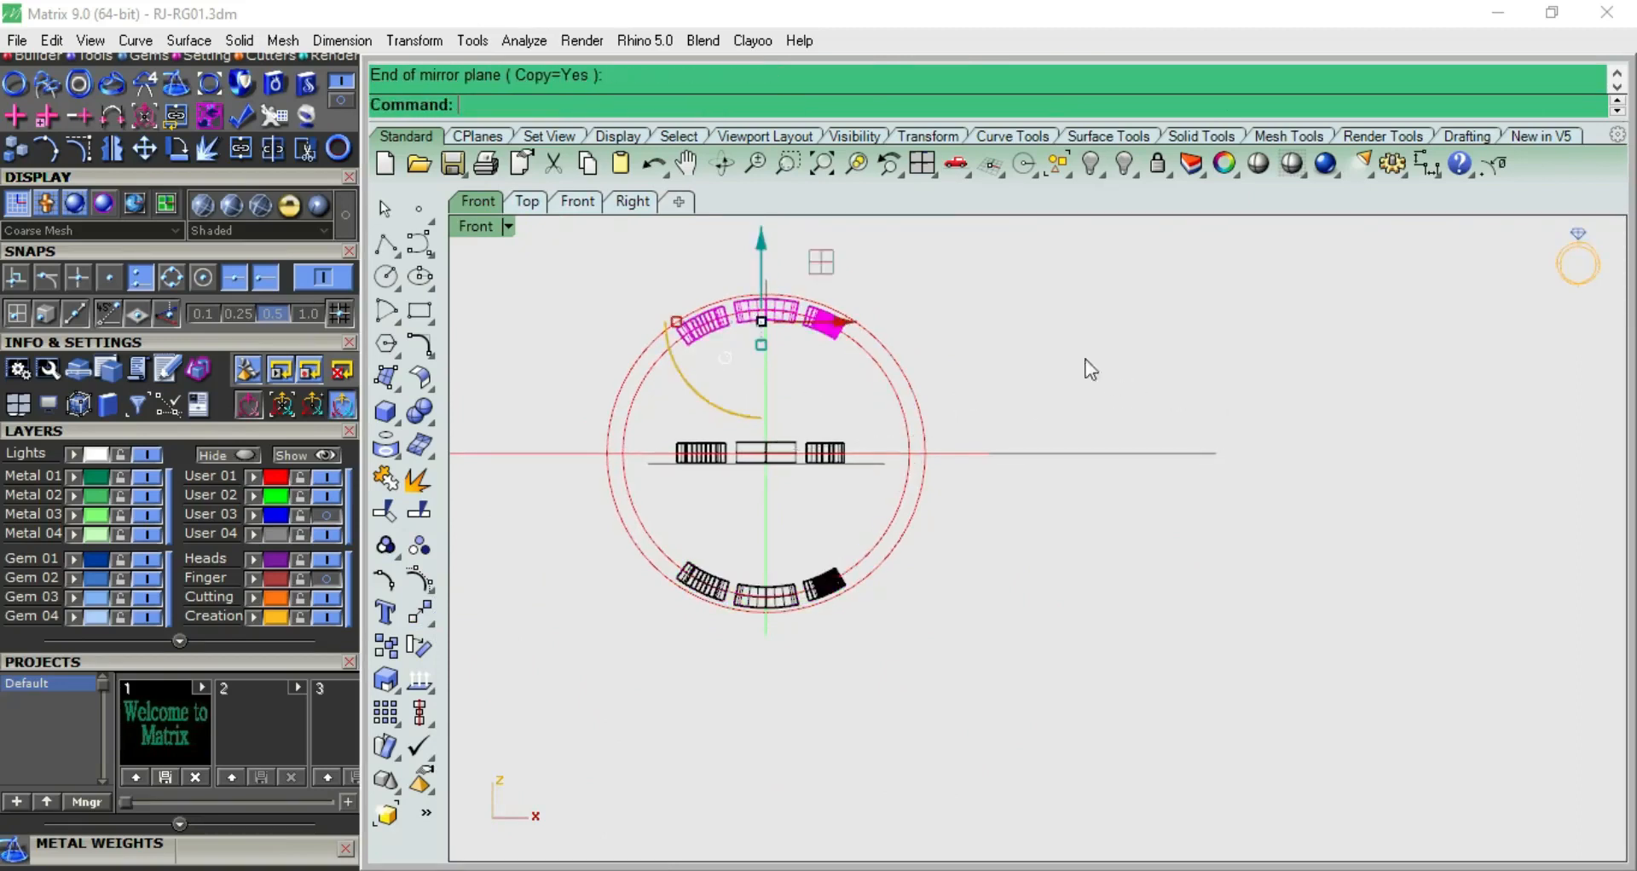
Delete the M, heart and P group at the top of the ring and hide the flat originals
click(828, 335)
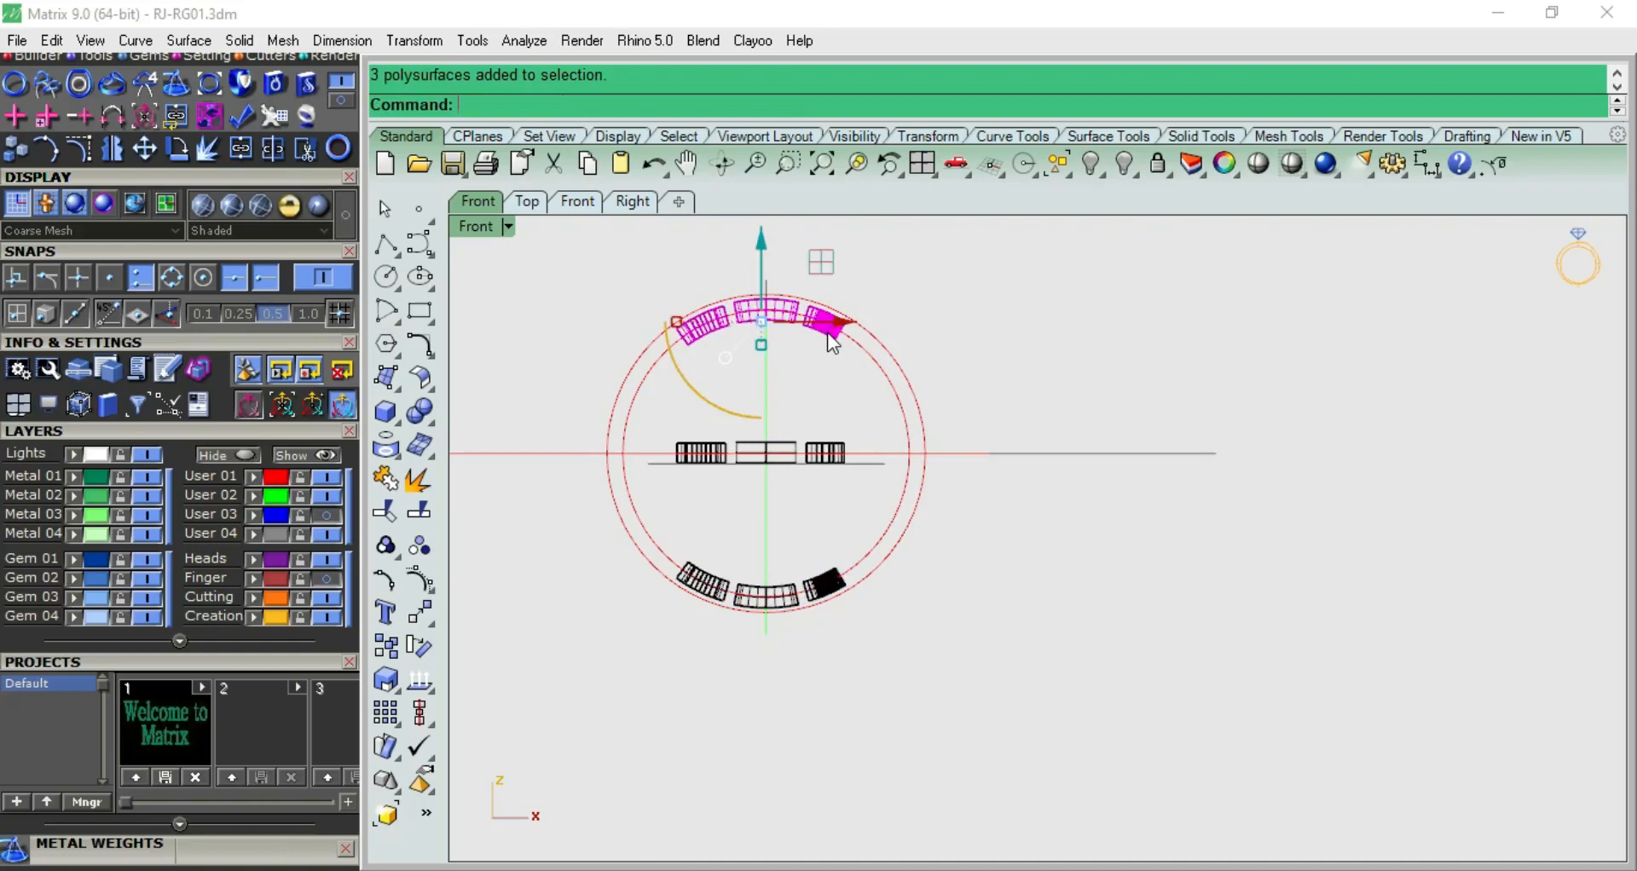
key(Delete)
scroll(805, 410, up, 4)
click(826, 466)
key(ctrl+h)
Turn on the Finger layer and inspect the letters against the inside of the band in a shaded view
key(F4)
right_drag(957, 424, 928, 555)
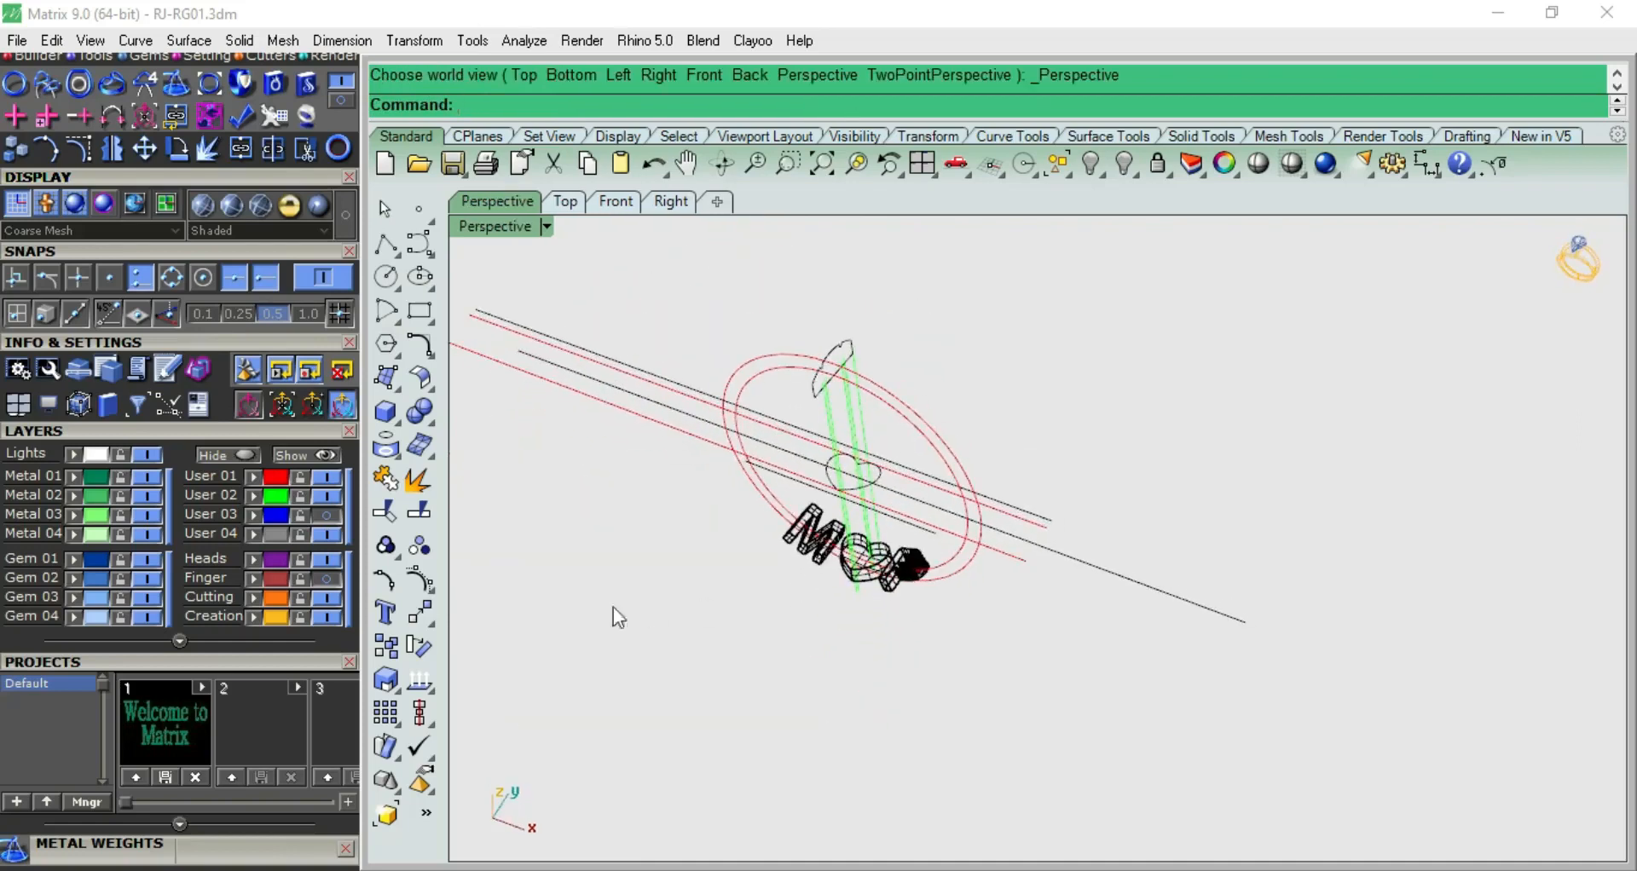
click(325, 578)
click(1257, 163)
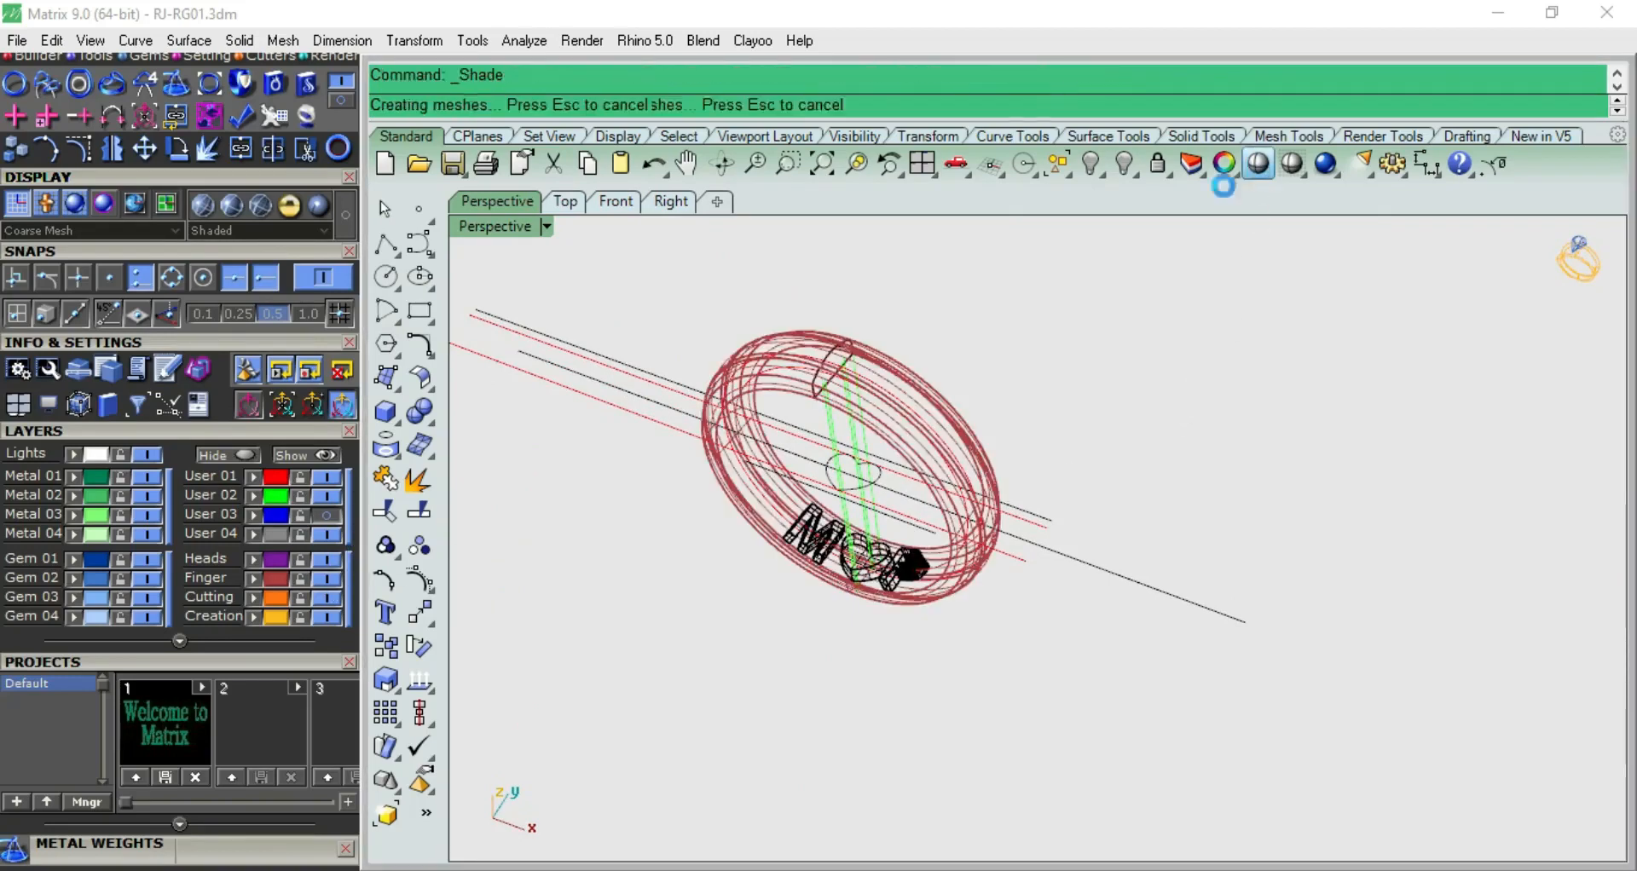
scroll(880, 580, up, 8)
scroll(987, 669, up, 2)
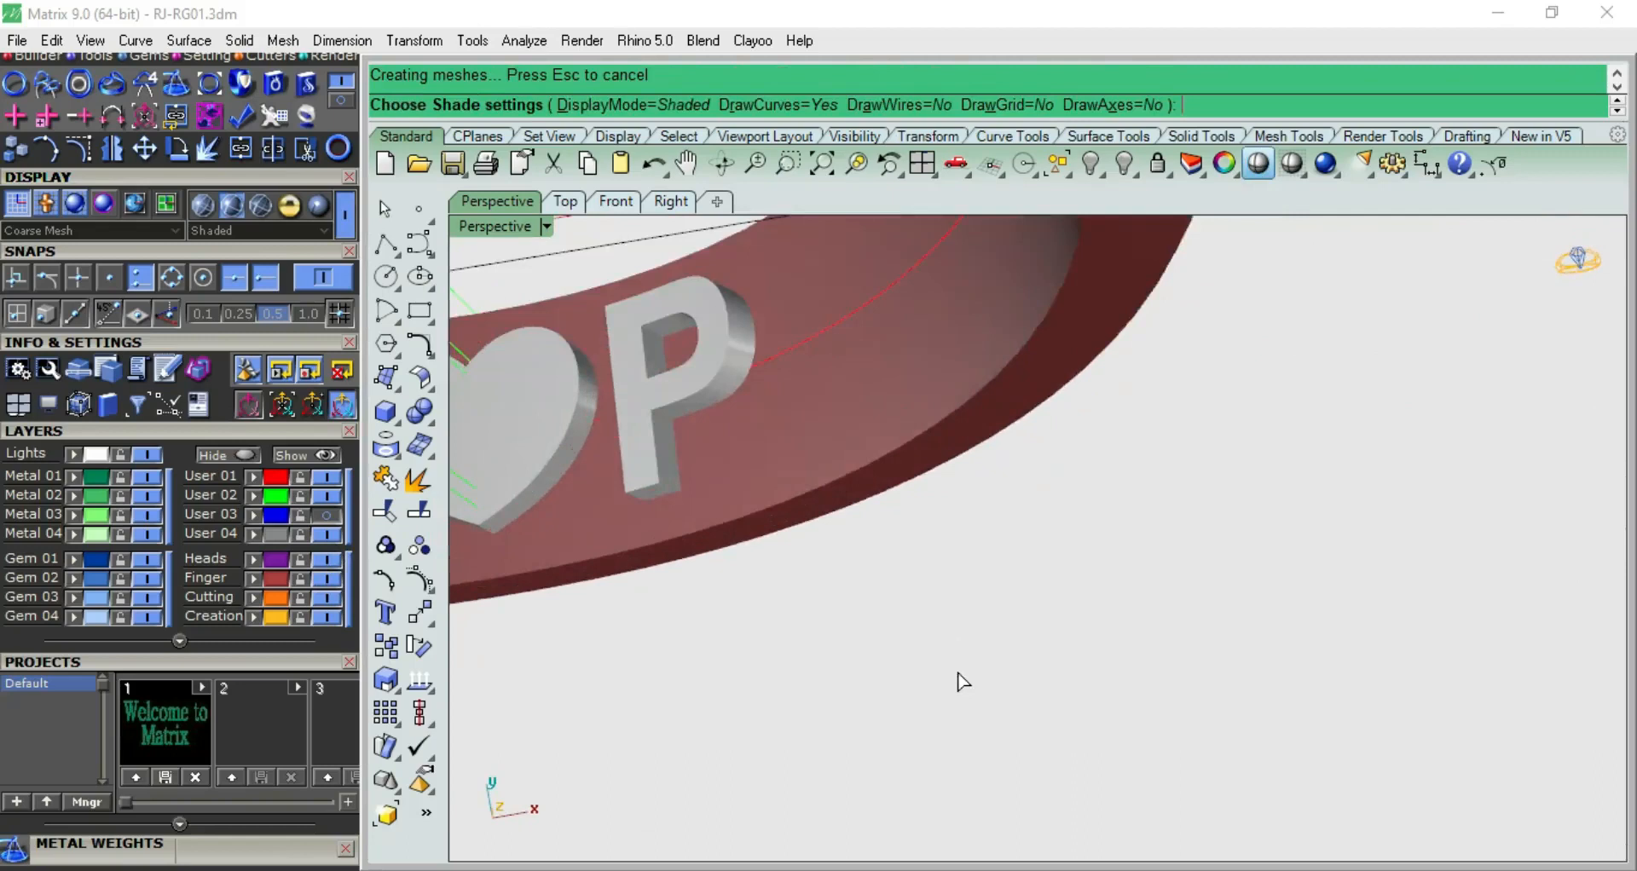
key(Escape)
Subtract the M, heart and P solids from the ring band with a Boolean difference
scroll(982, 637, down, 6)
click(893, 569)
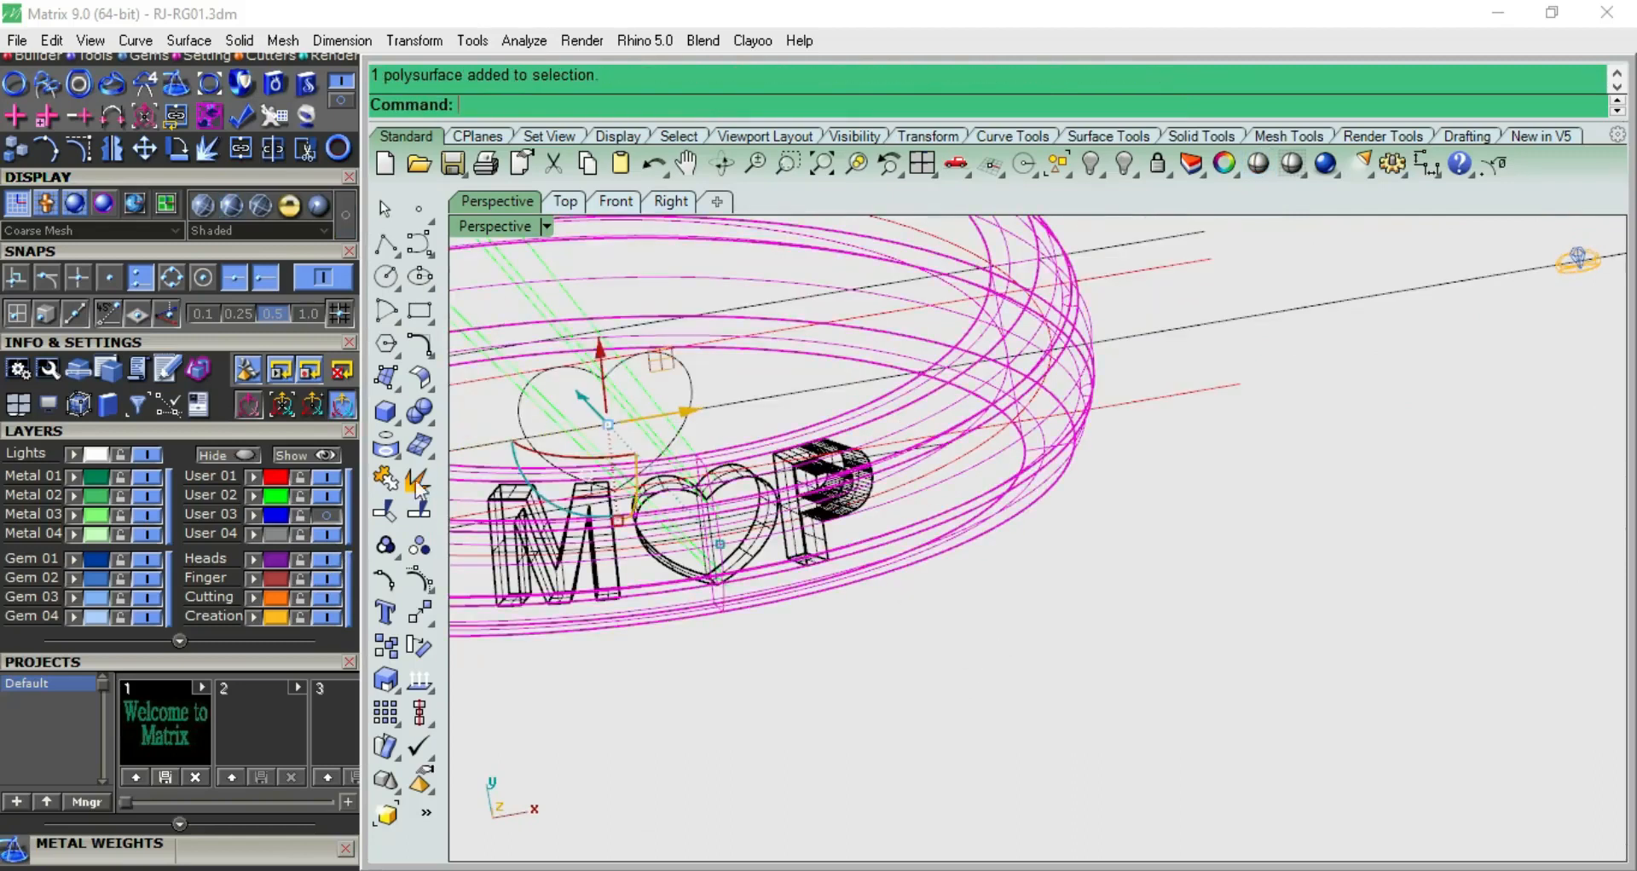
click(433, 416)
click(495, 426)
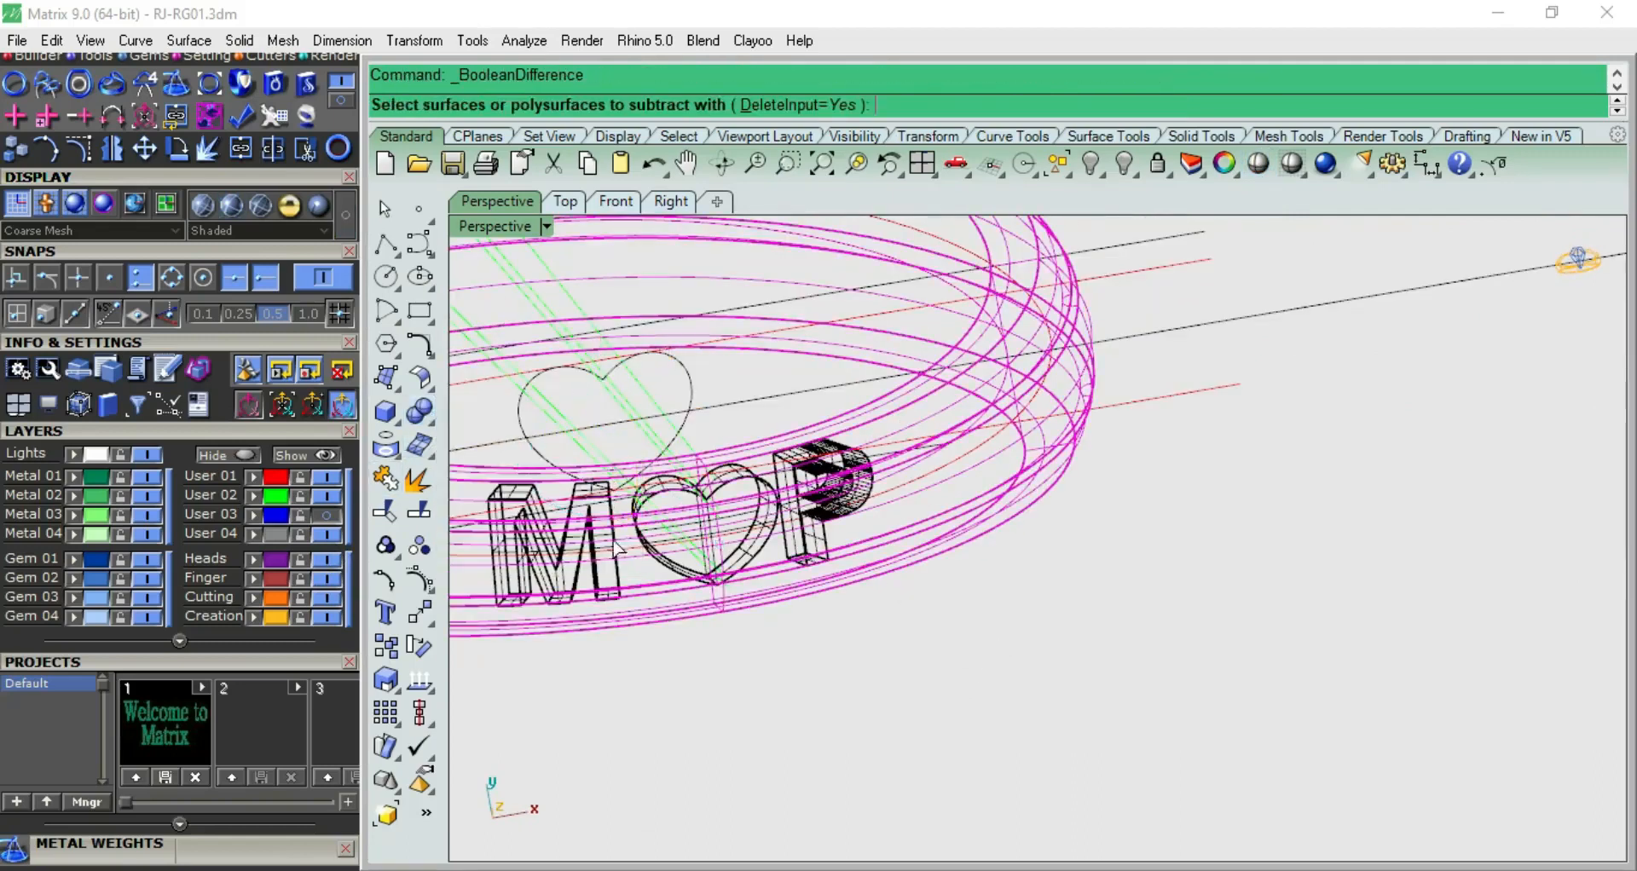
scroll(625, 577, up, 2)
click(623, 576)
scroll(909, 491, down, 1)
key(Return)
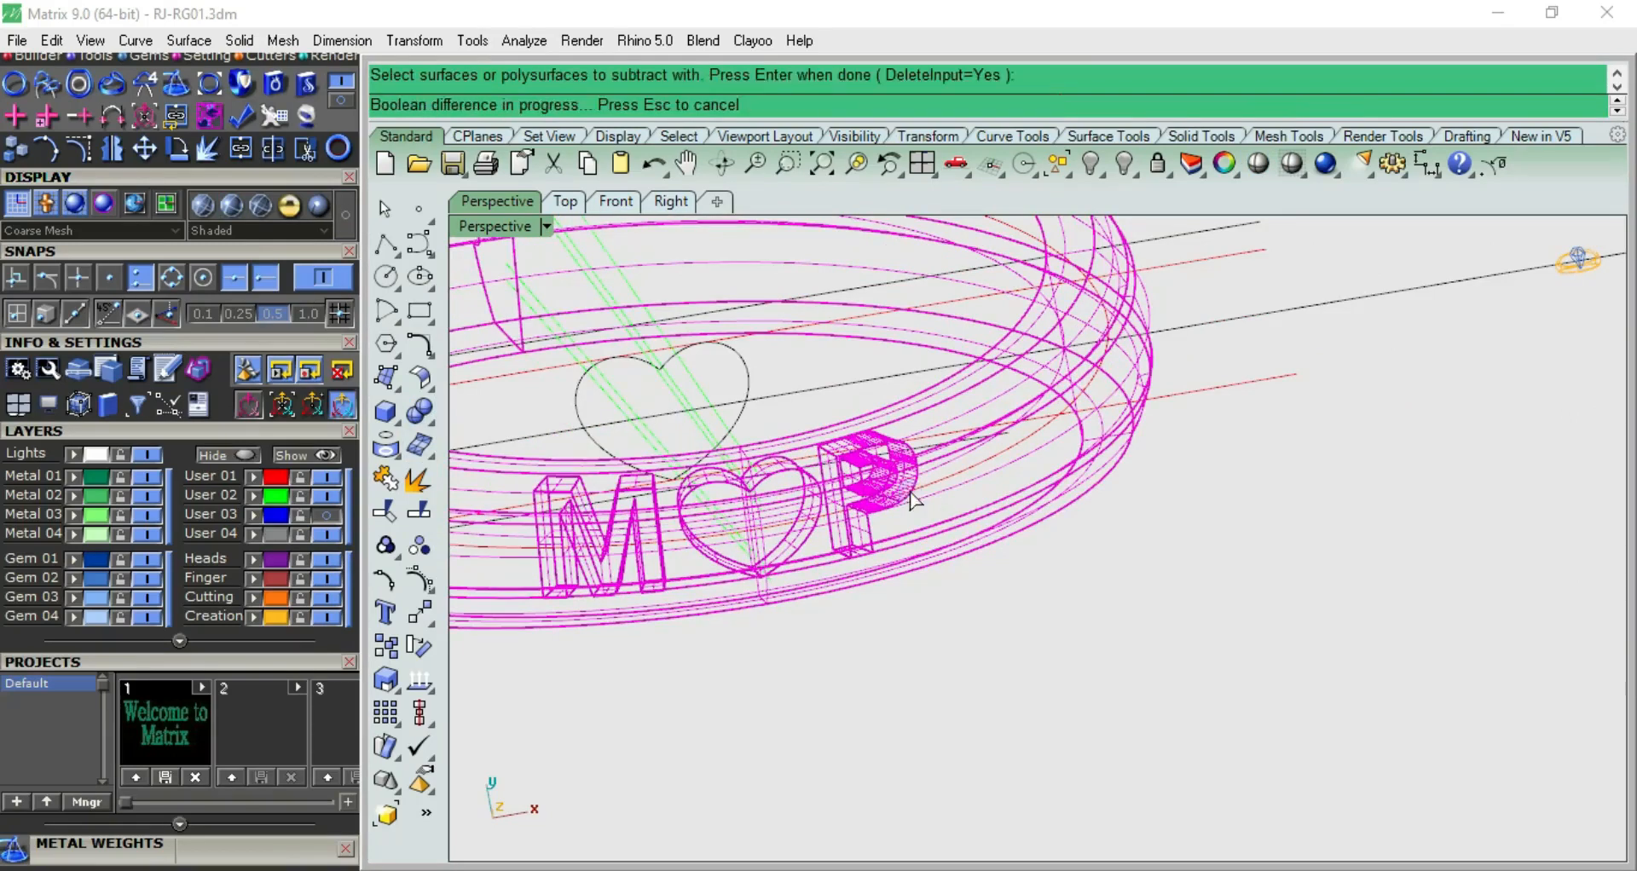
Shade the ring and examine the M, heart and P engraving inside the band from several angles
click(1073, 535)
click(1257, 162)
mouse_move(1001, 611)
right_down()
mouse_move(1132, 483)
mouse_move(1201, 506)
mouse_move(1023, 603)
mouse_move(987, 659)
mouse_move(1031, 768)
mouse_move(985, 438)
right_up()
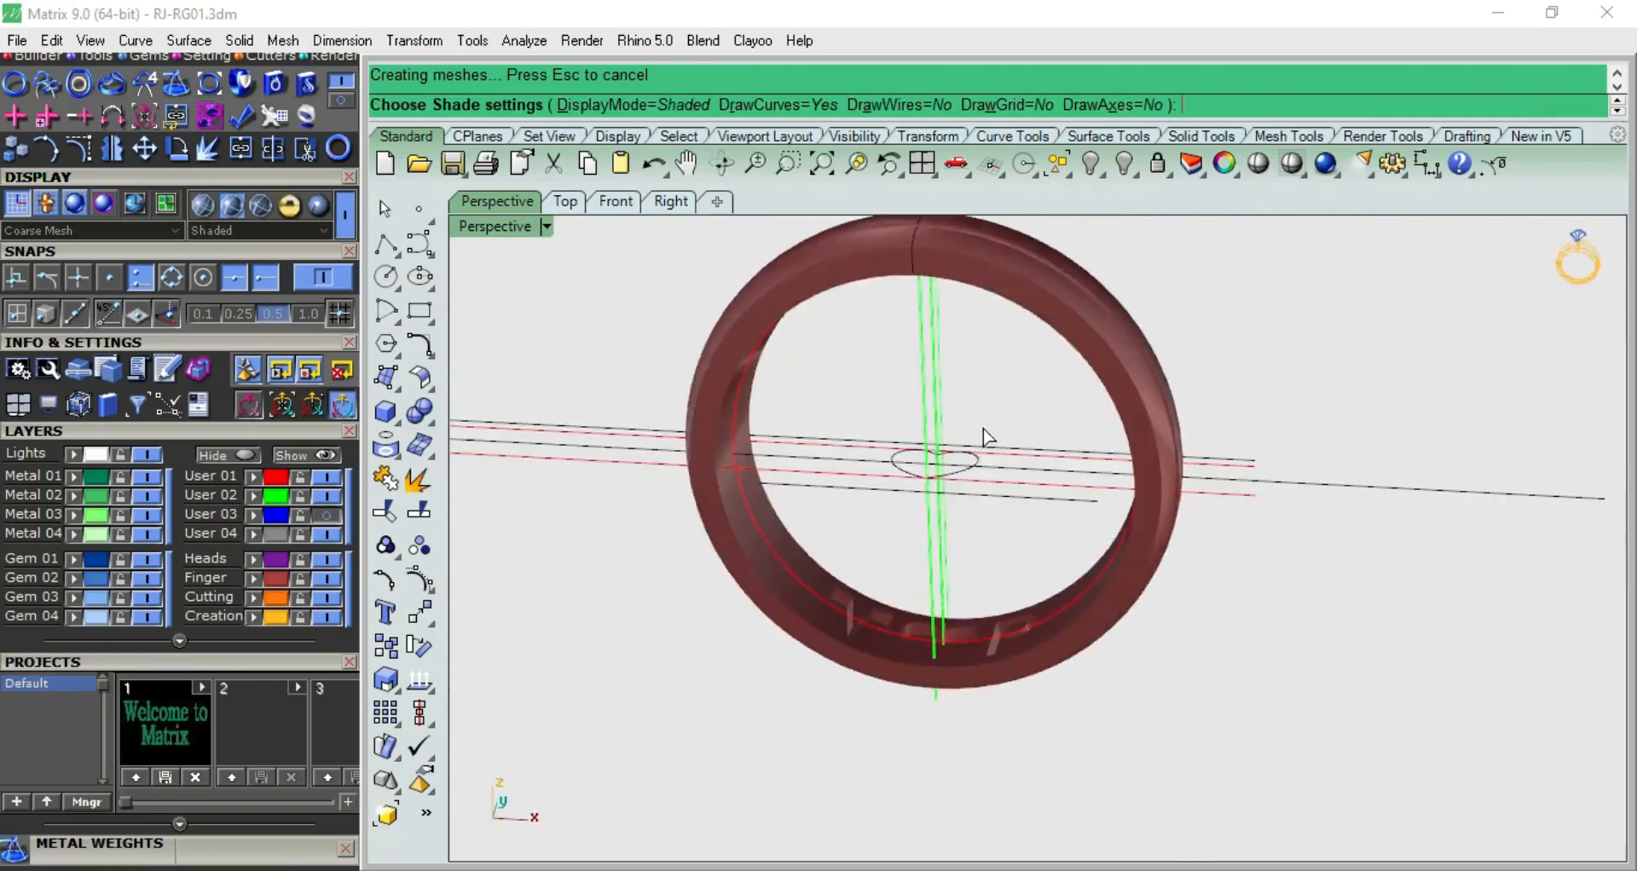
key(ctrl+F3)
key(ctrl+F4)
right_drag(1235, 429, 1338, 545)
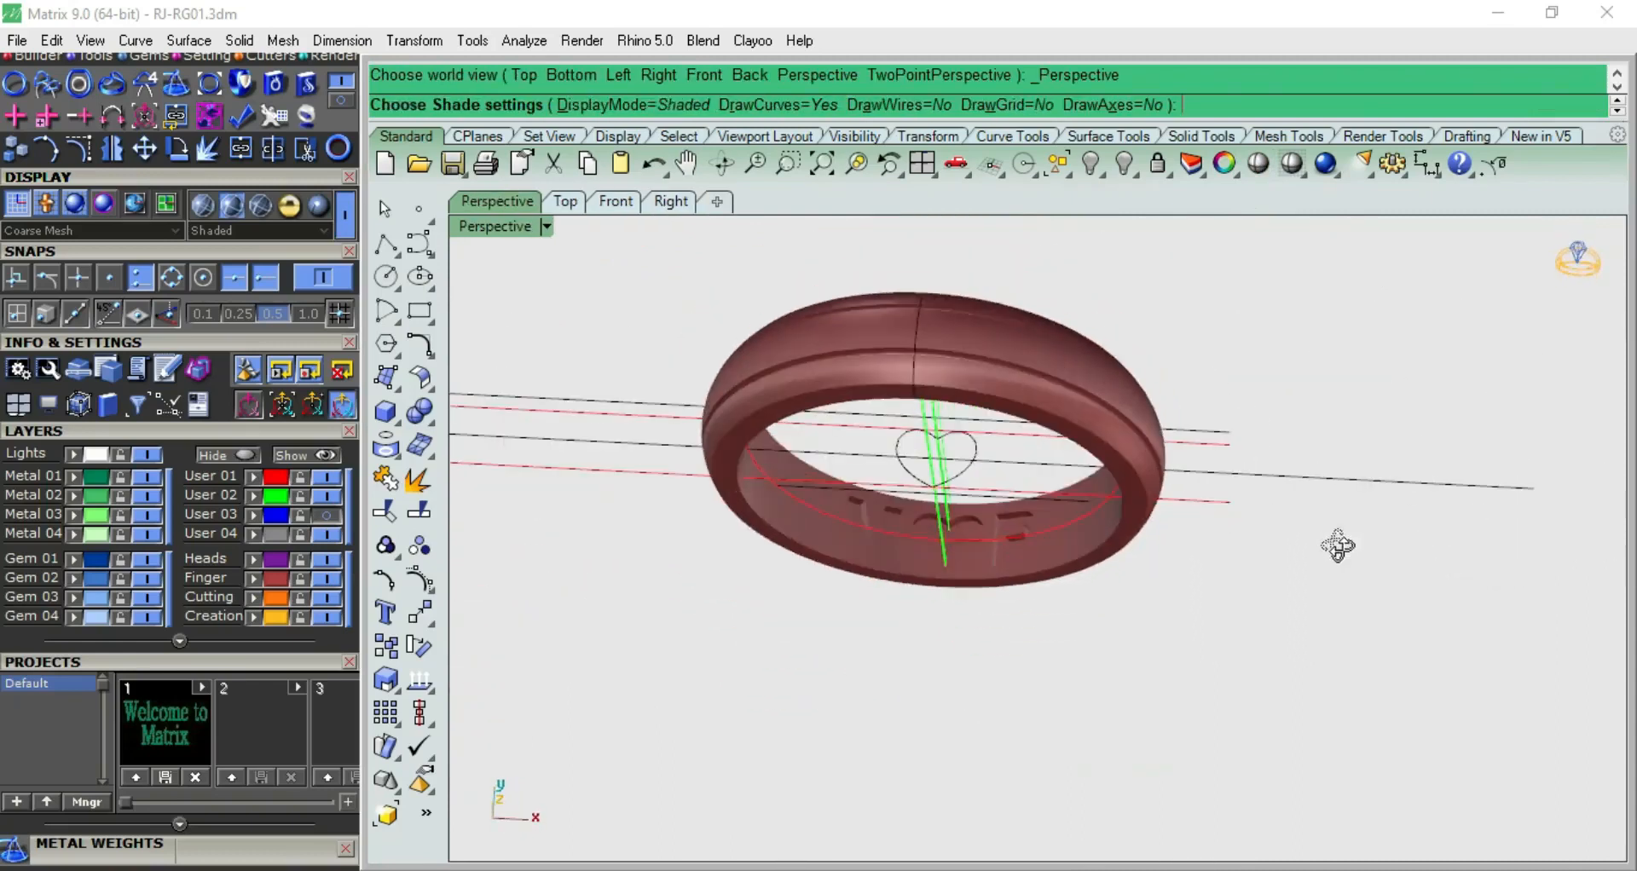
key(Escape)
Select everything except the ring band and hide all the construction curves
drag(1262, 301, 623, 644)
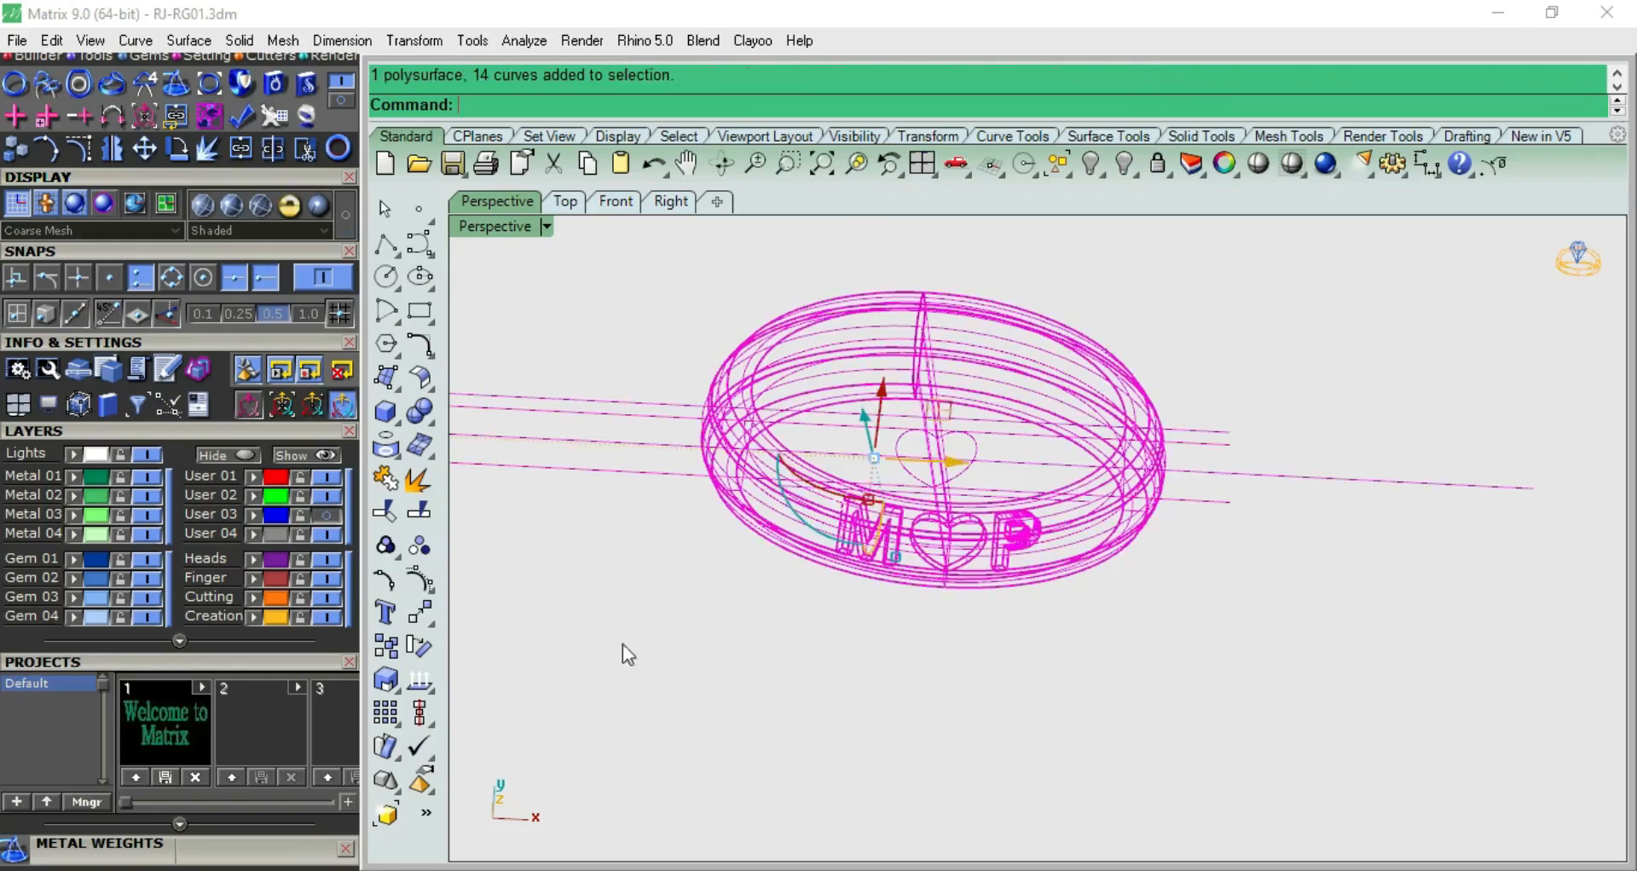
ctrl+click(966, 356)
ctrl+click(956, 362)
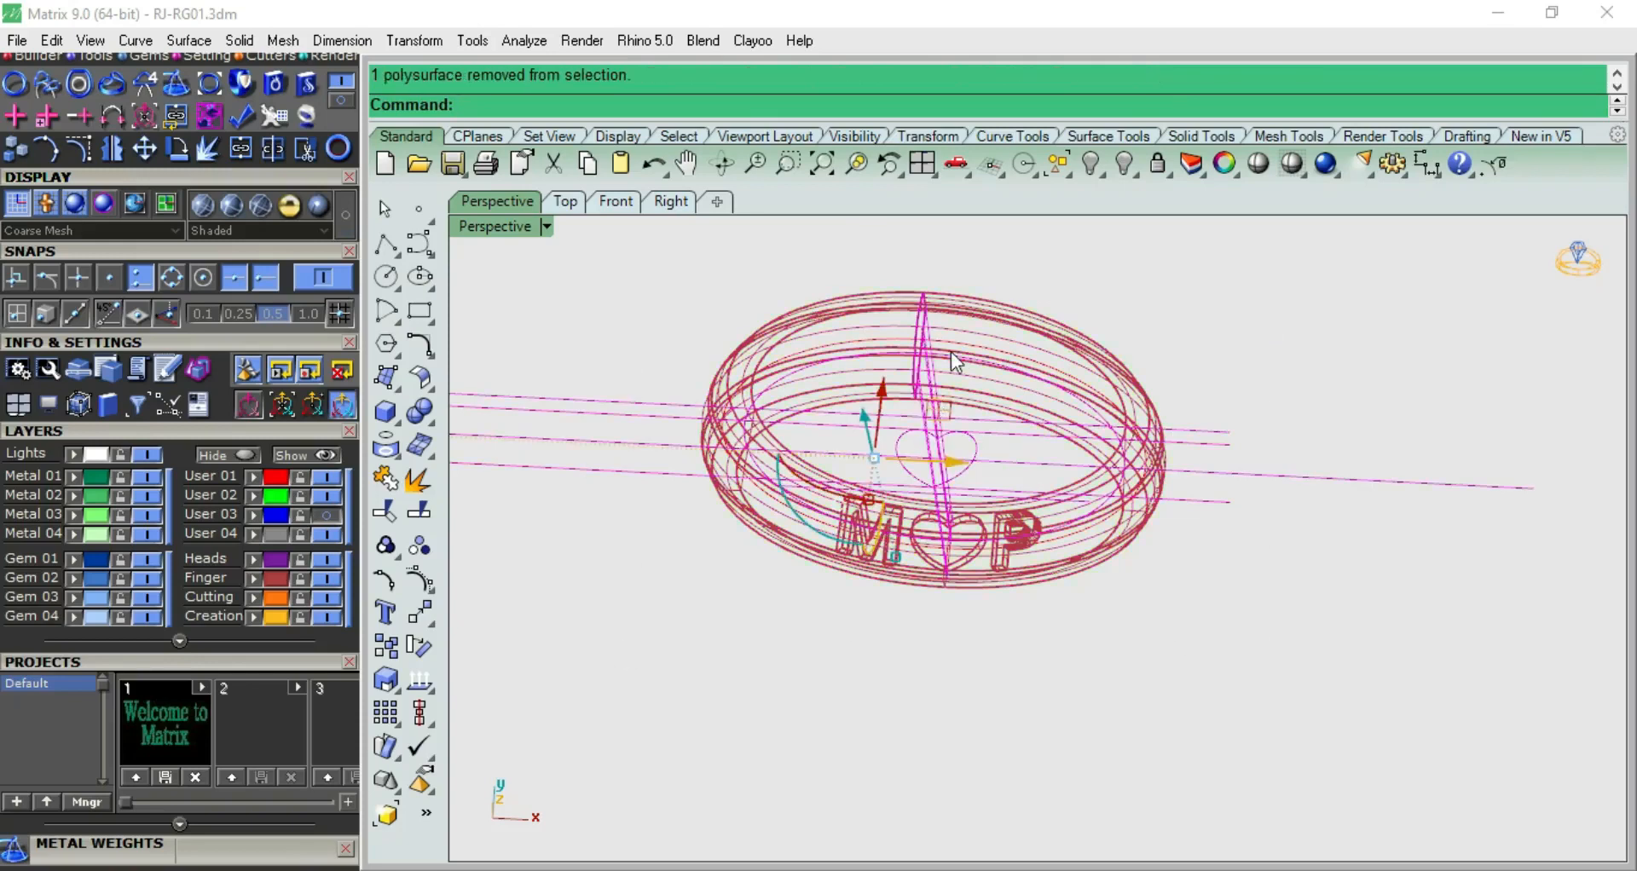
key(ctrl+h)
Inspect the engraved band on its own in a shaded view
click(1258, 163)
mouse_move(1175, 349)
right_down()
mouse_move(1194, 420)
mouse_move(1228, 339)
mouse_move(979, 494)
mouse_move(939, 541)
mouse_move(1138, 432)
mouse_move(1200, 495)
mouse_move(953, 611)
mouse_move(742, 597)
mouse_move(822, 660)
mouse_move(1074, 413)
right_up()
scroll(925, 536, up, 5)
scroll(1202, 497, down, 6)
key(Escape)
scroll(997, 418, down, 4)
Turn on the User 03 layer and show both bands in the Rendered display mode
key(ctrl+shift+h)
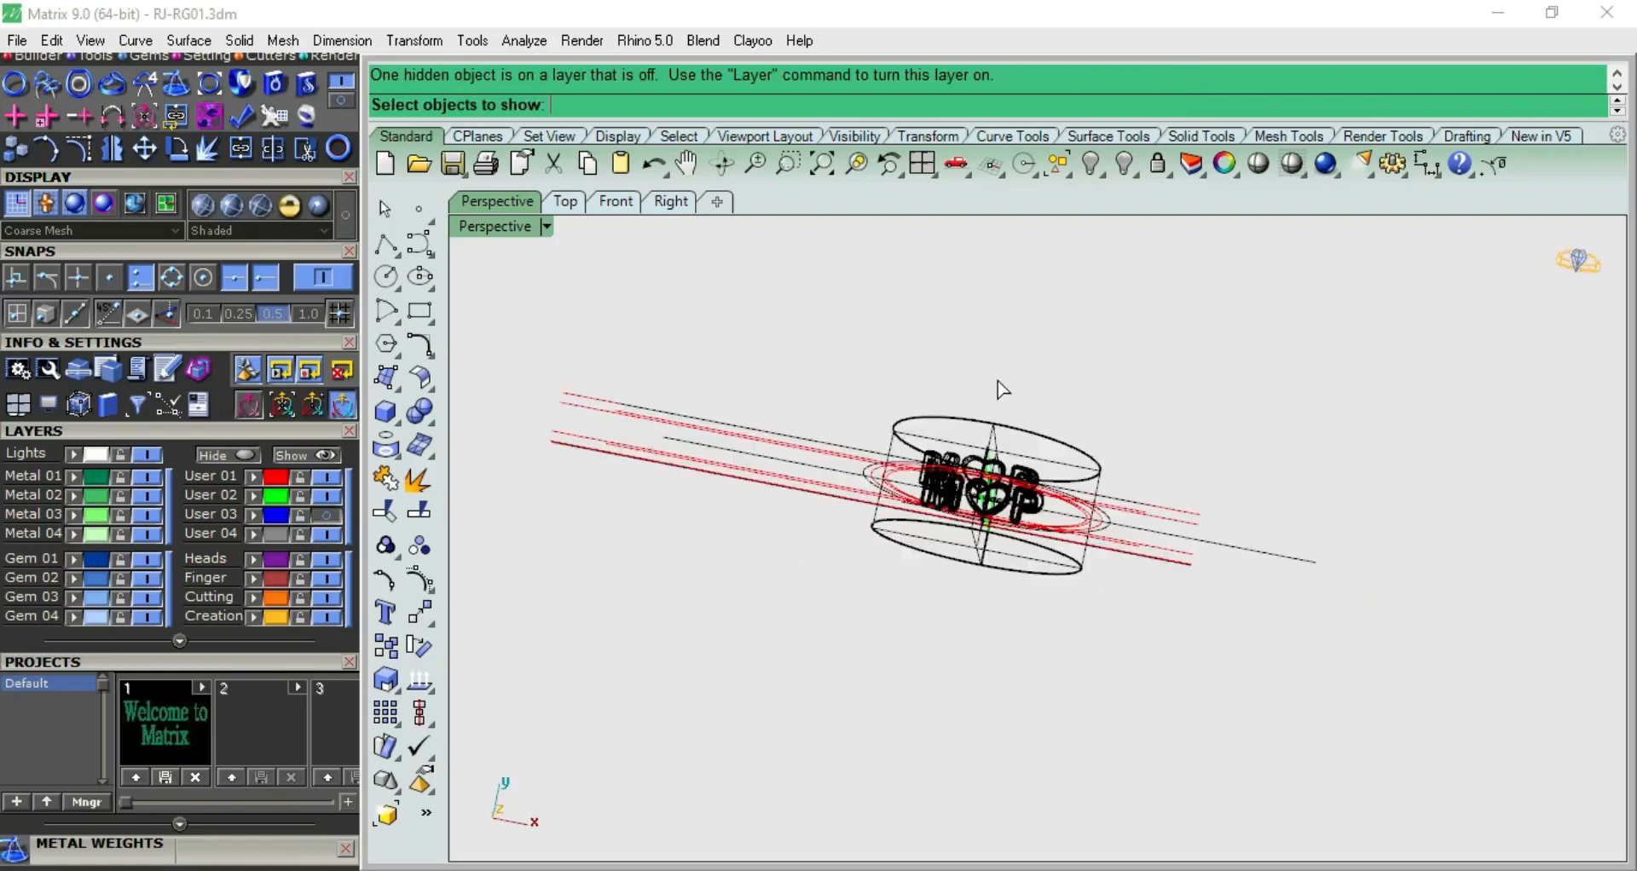
click(329, 514)
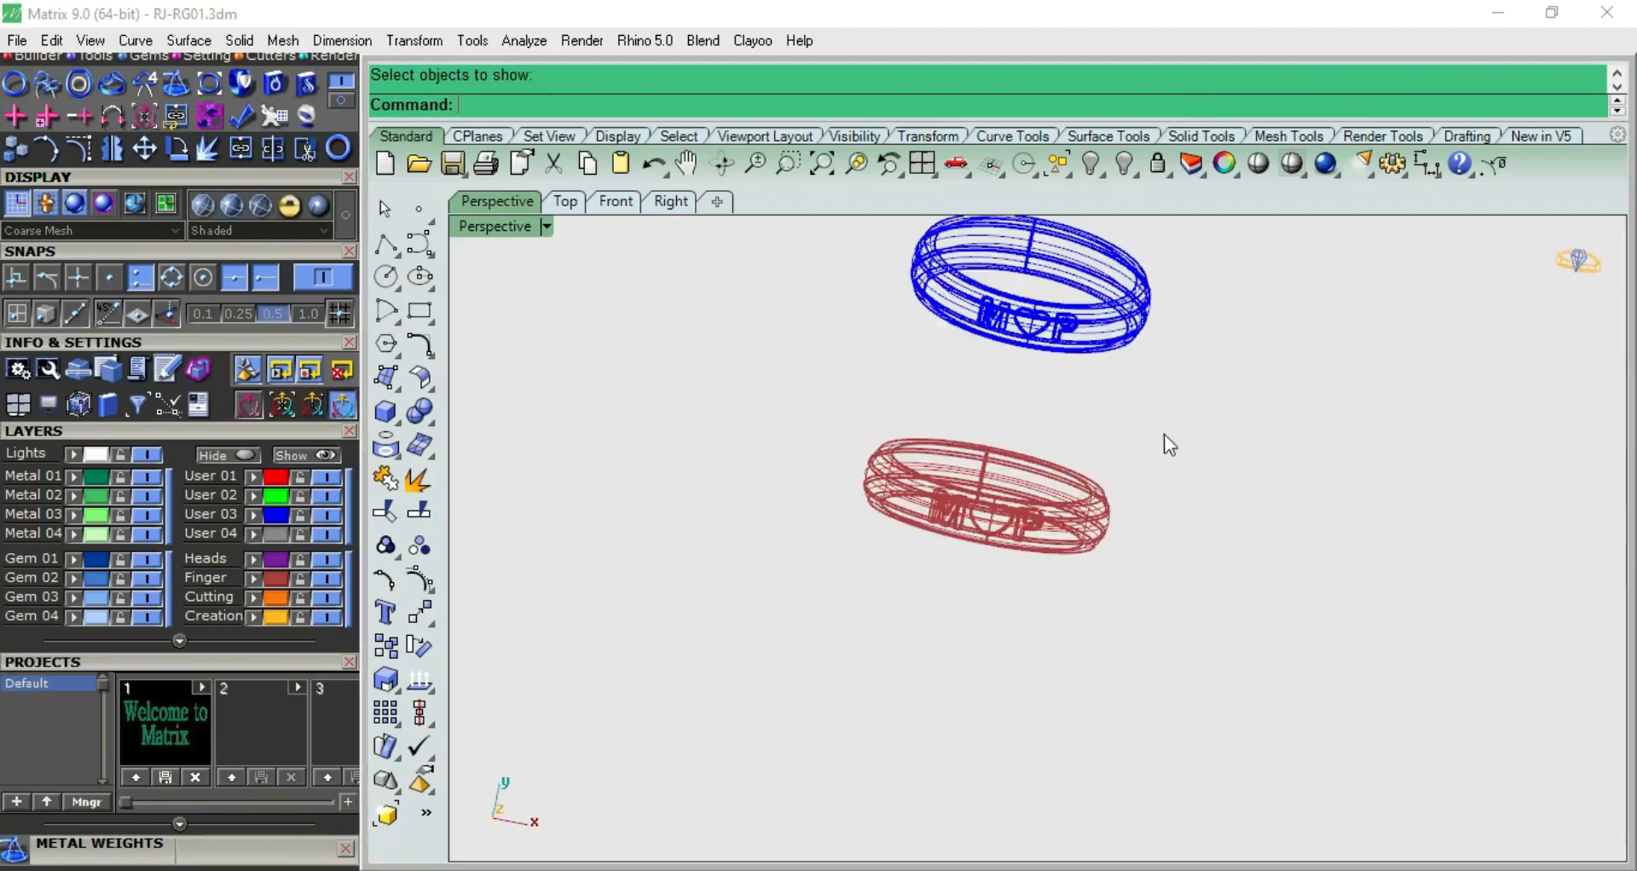
scroll(1185, 444, down, 6)
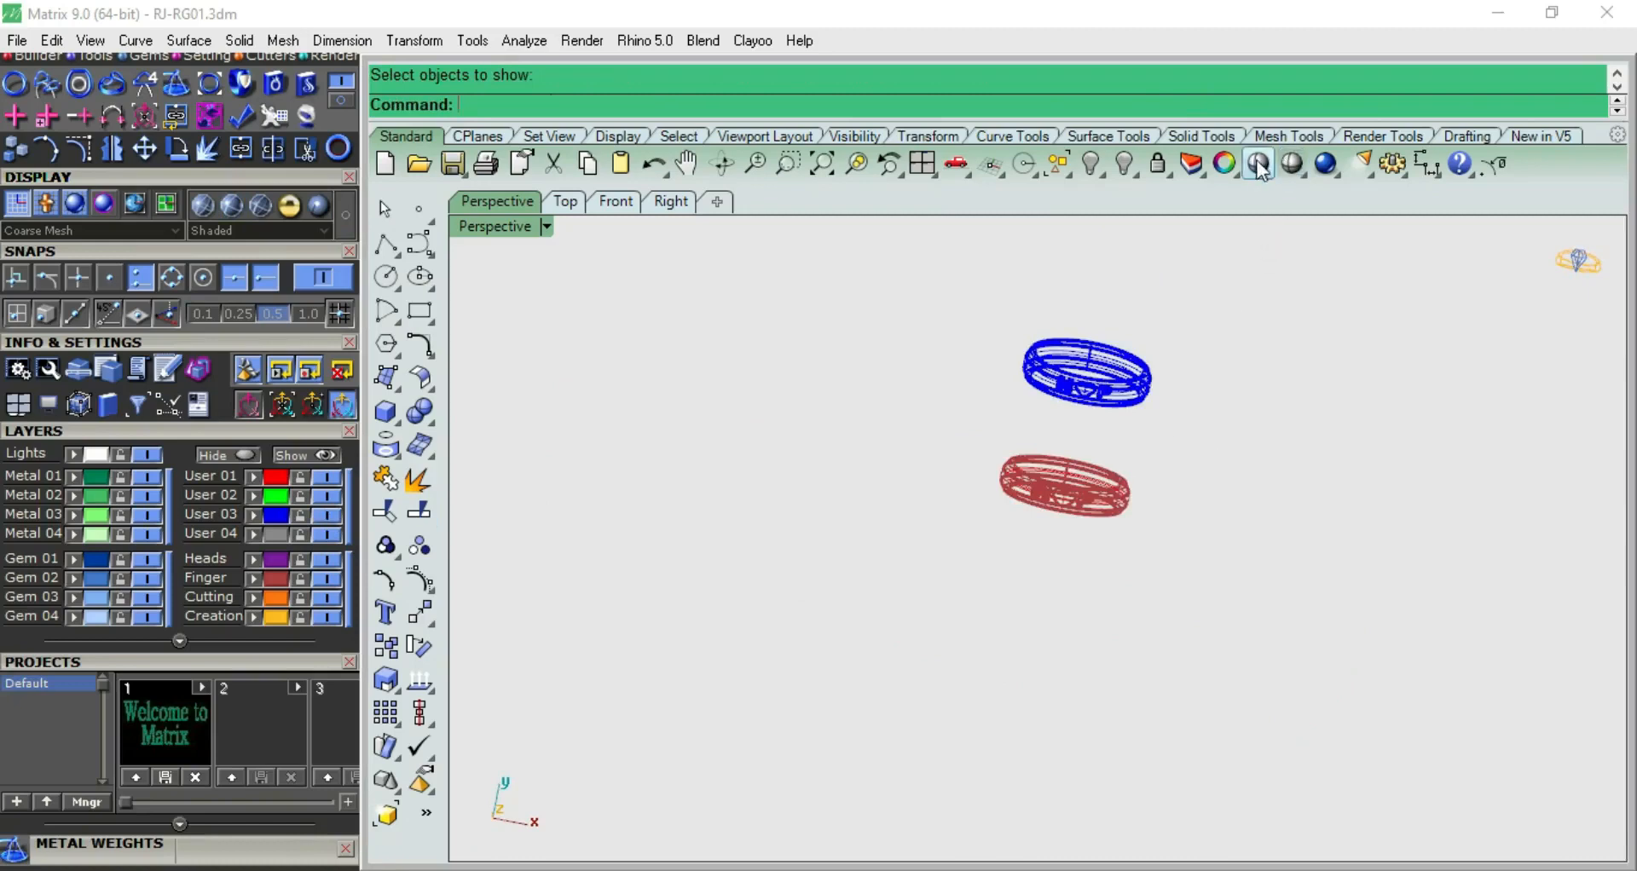
click(1287, 163)
click(1288, 165)
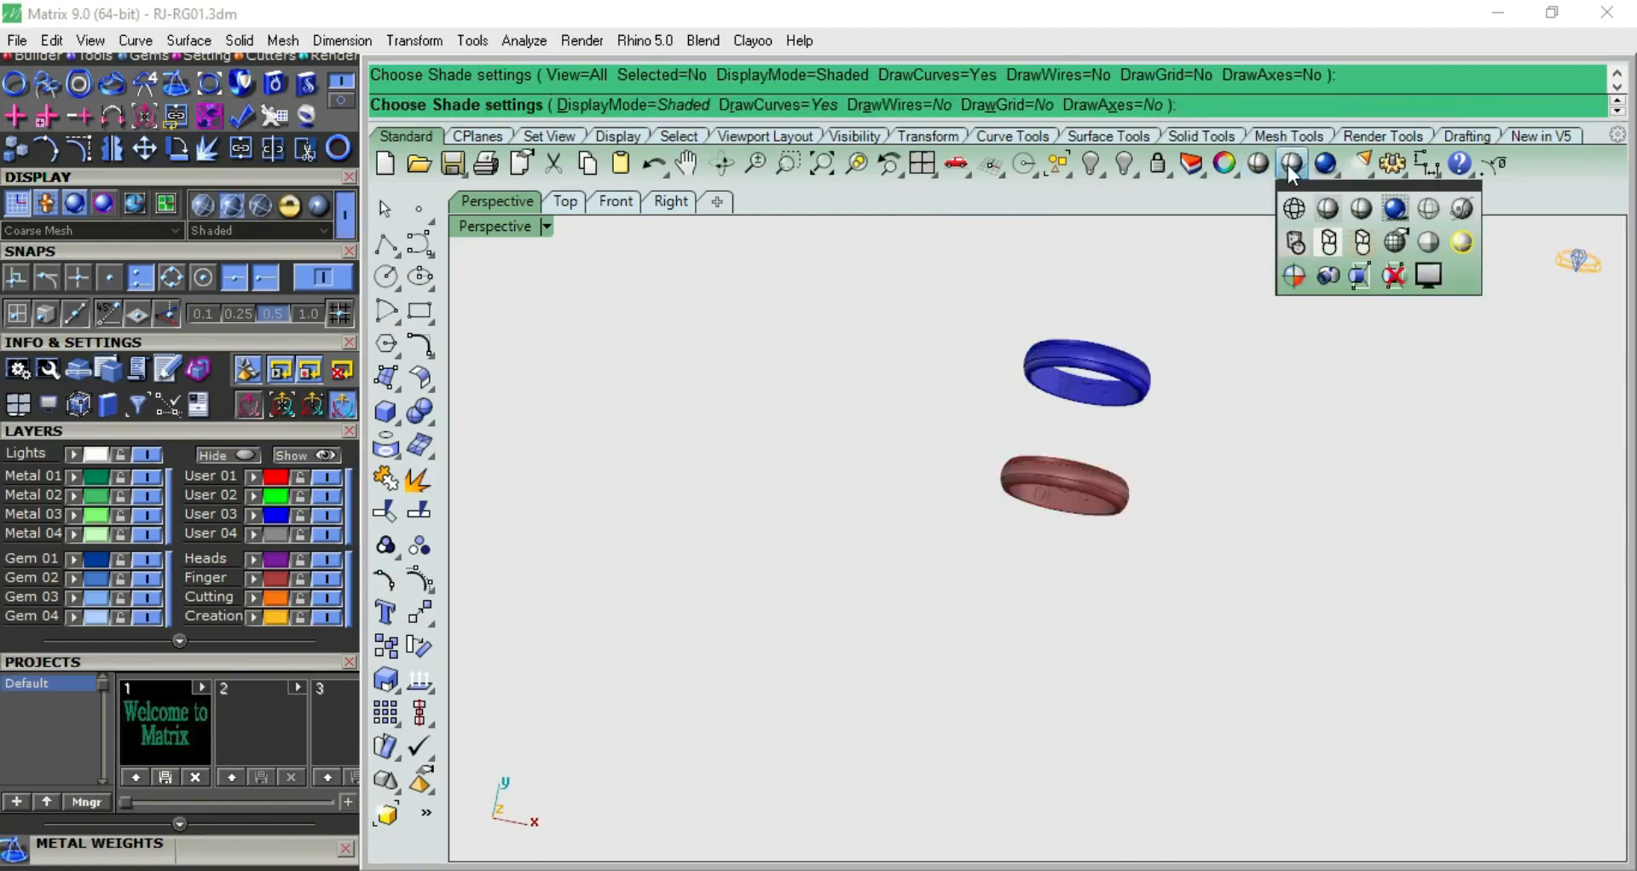
click(1362, 208)
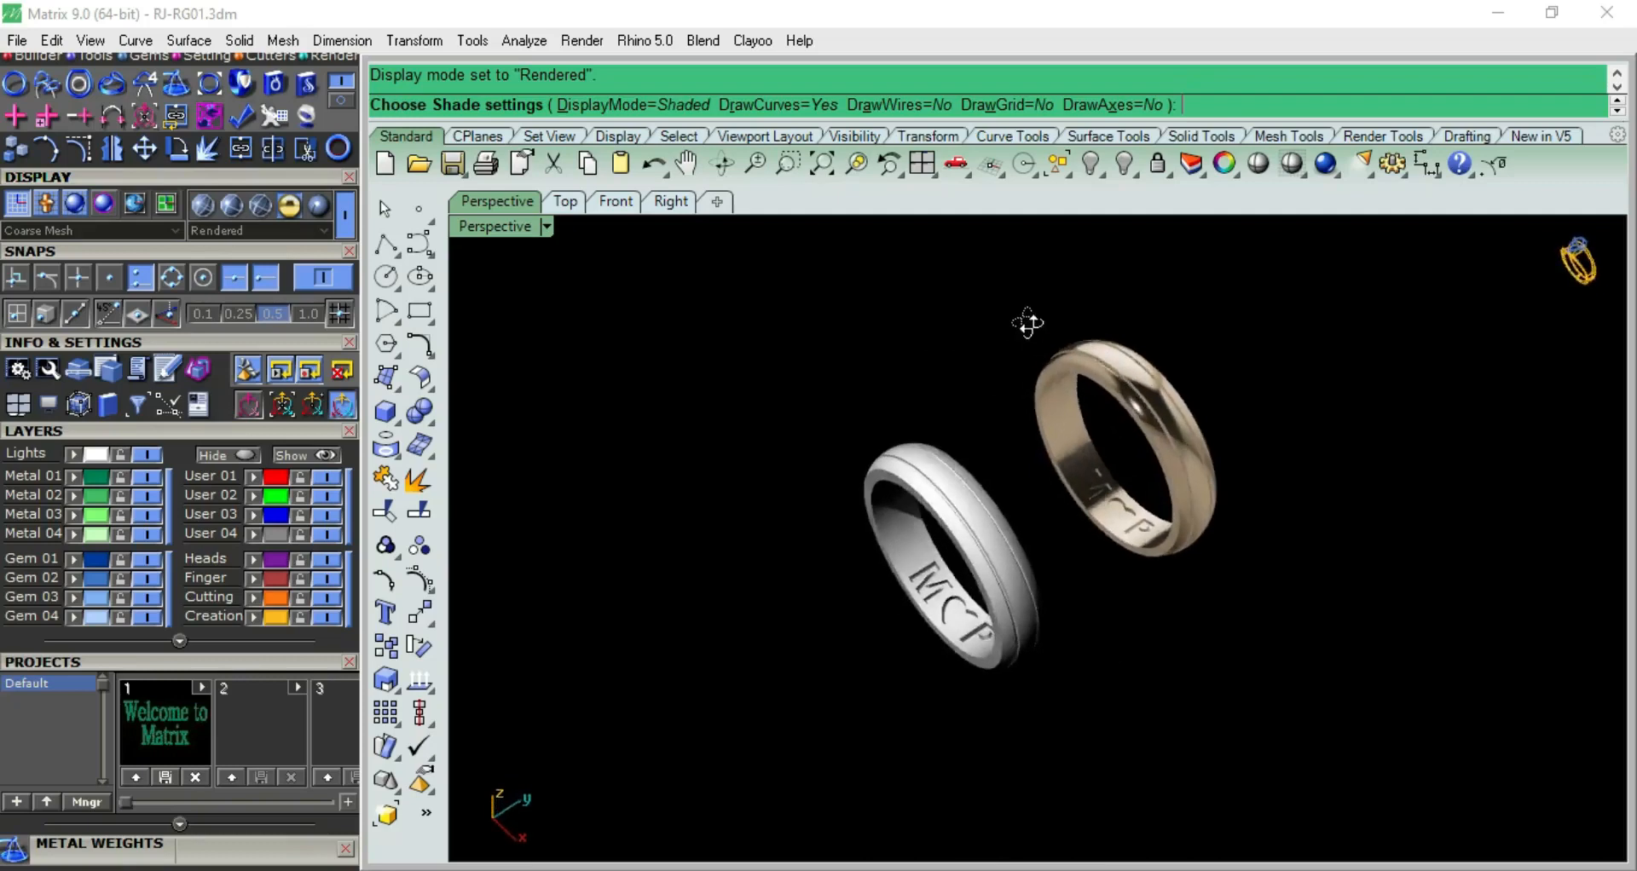